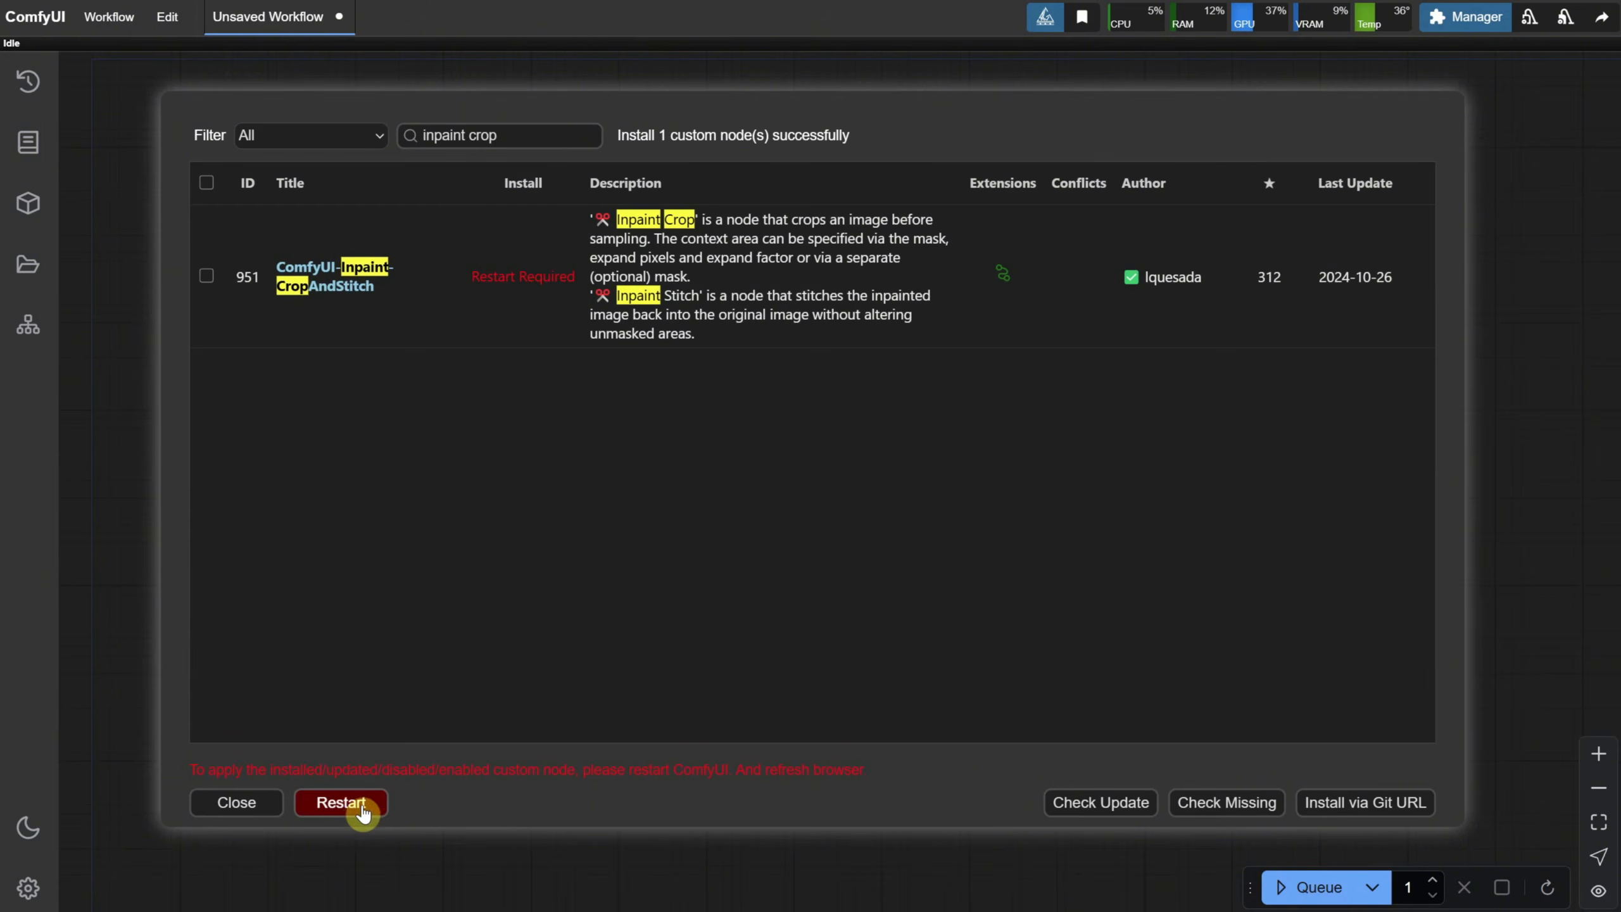
Step: Restart ComfyUI to apply the newly installed ComfyUI-Inpaint-CropAndStitch custom node
{"action": "left_click", "coordinate": [361, 811]}
{"action": "left_click", "coordinate": [887, 64]}
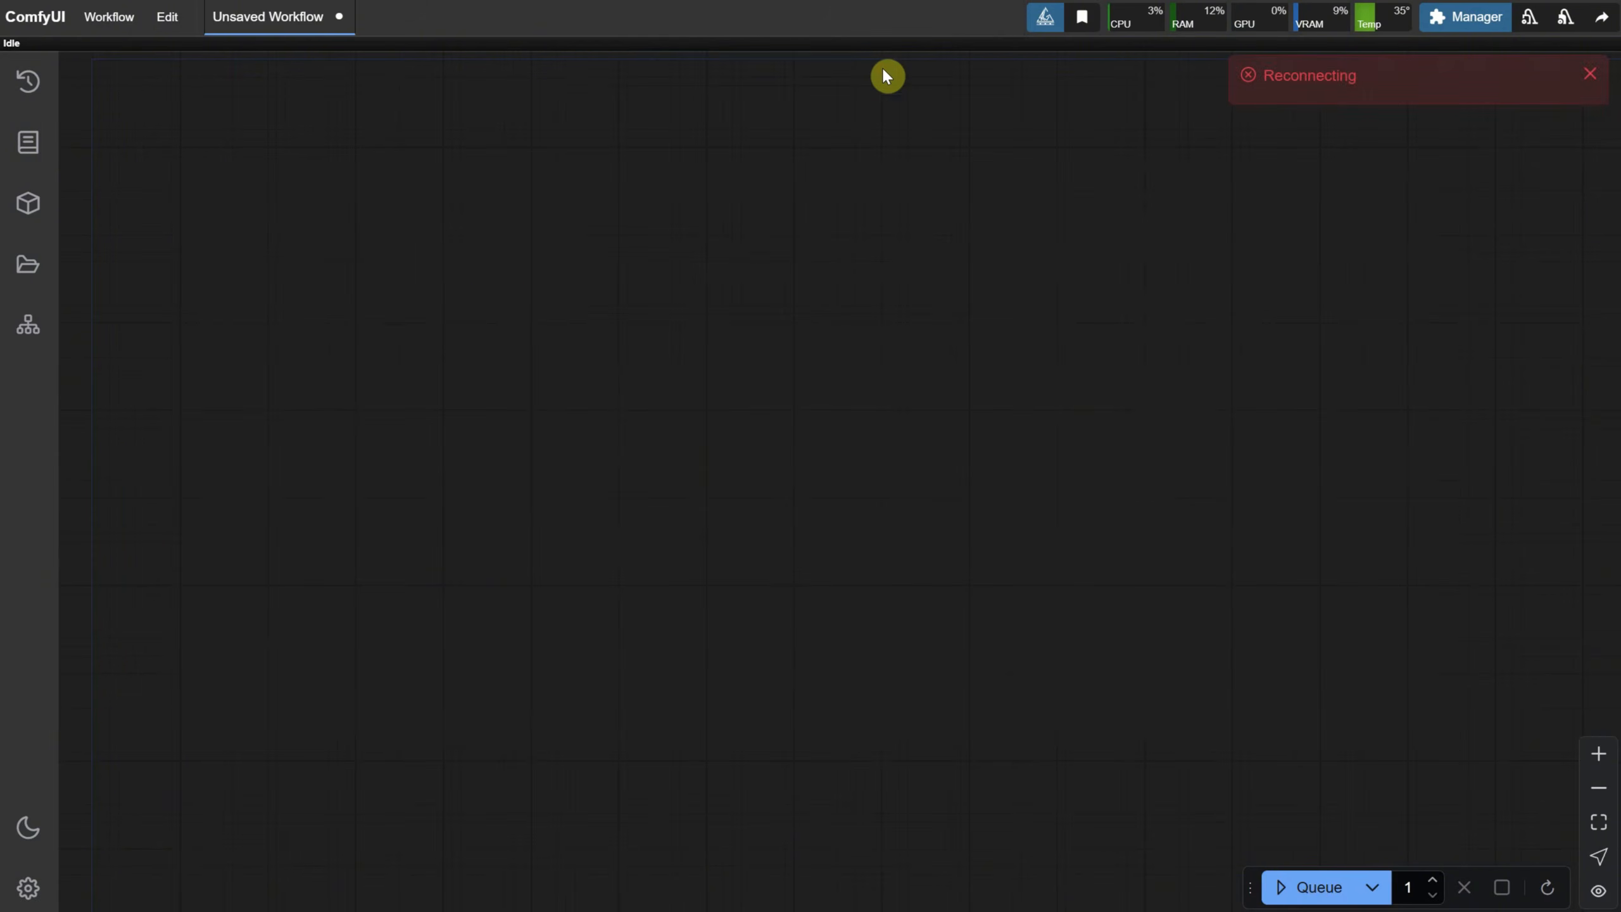
Step: Open a saved workflow file
{"action": "left_click", "coordinate": [109, 18]}
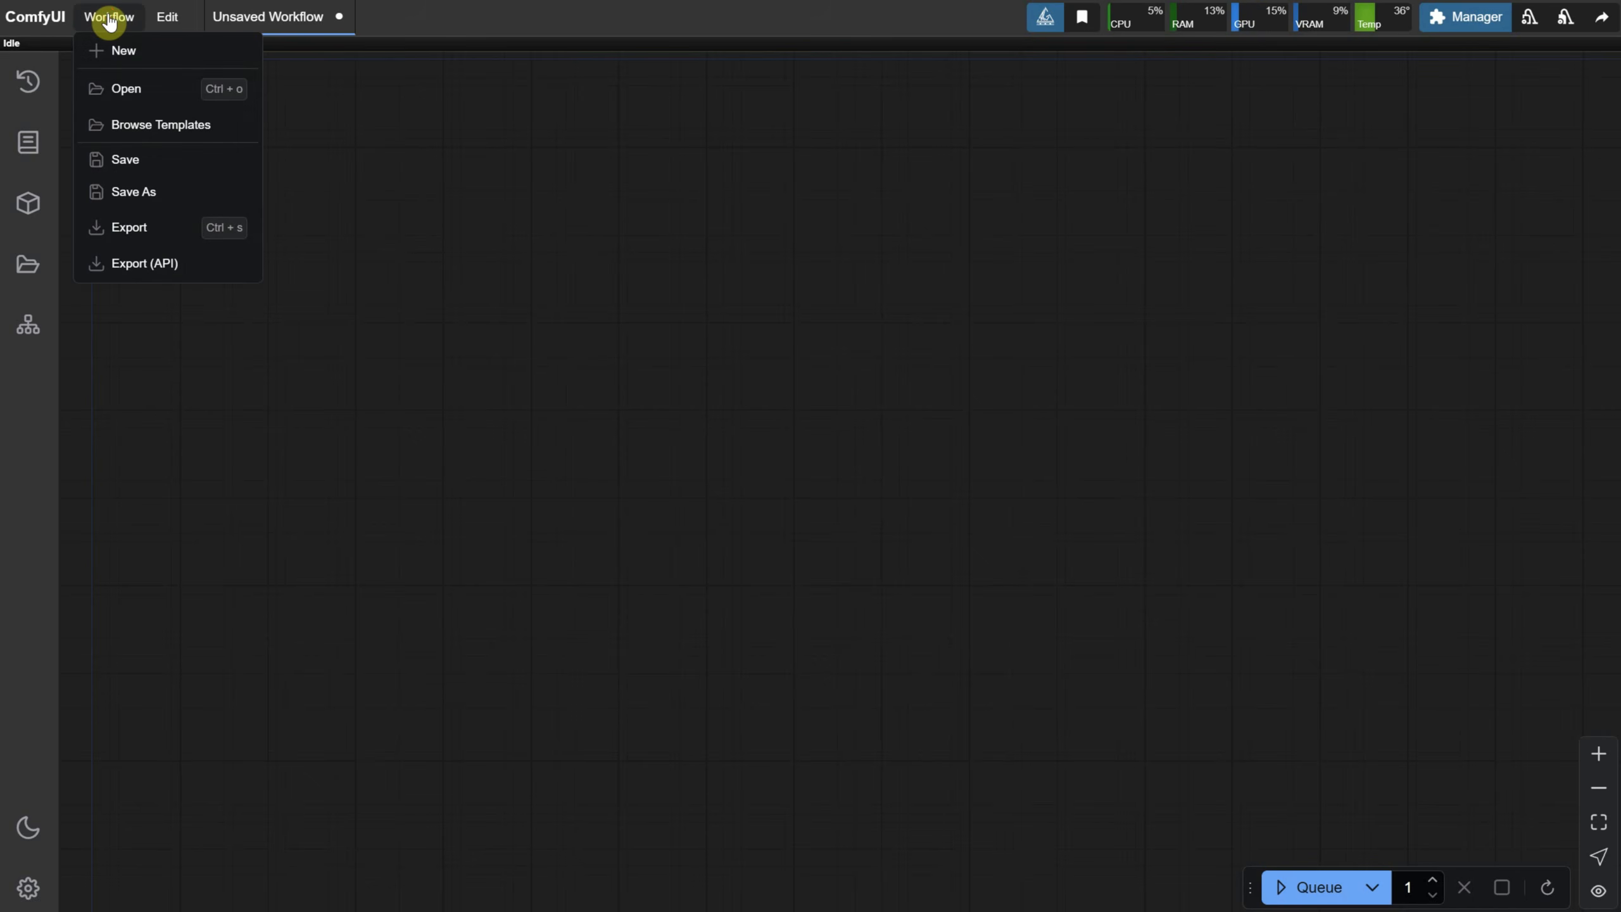
{"action": "left_click", "coordinate": [142, 95]}
{"action": "double_click", "coordinate": [106, 166]}
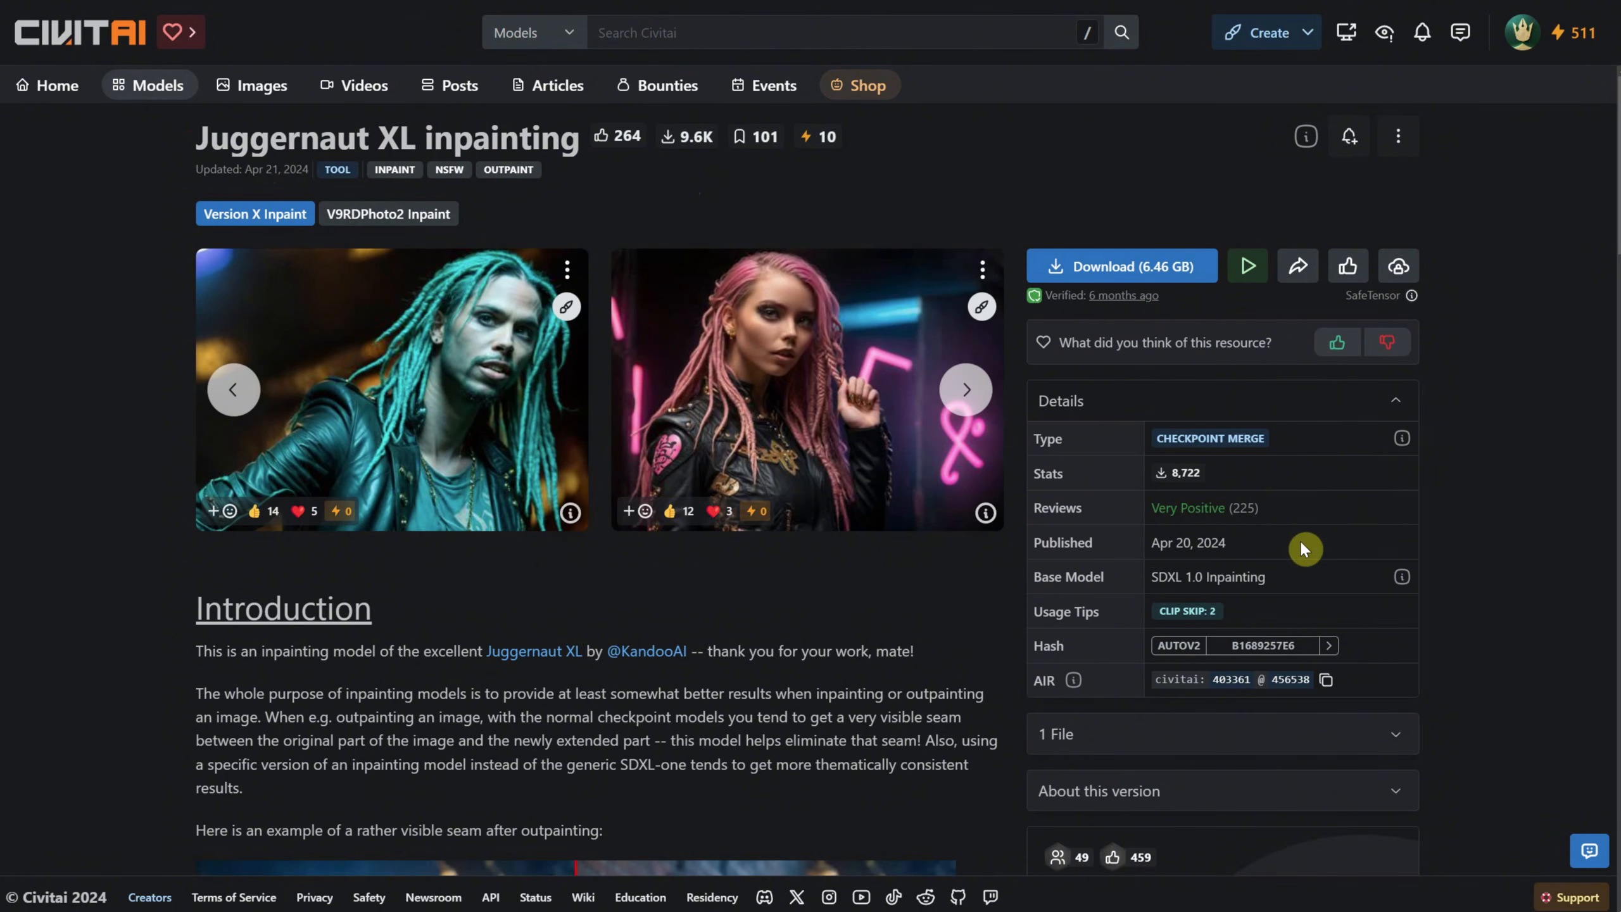
Step: Examine the base model and the full description on Civitai's Juggernaut XL inpainting page
{"action": "triple_click", "coordinate": [1151, 577]}
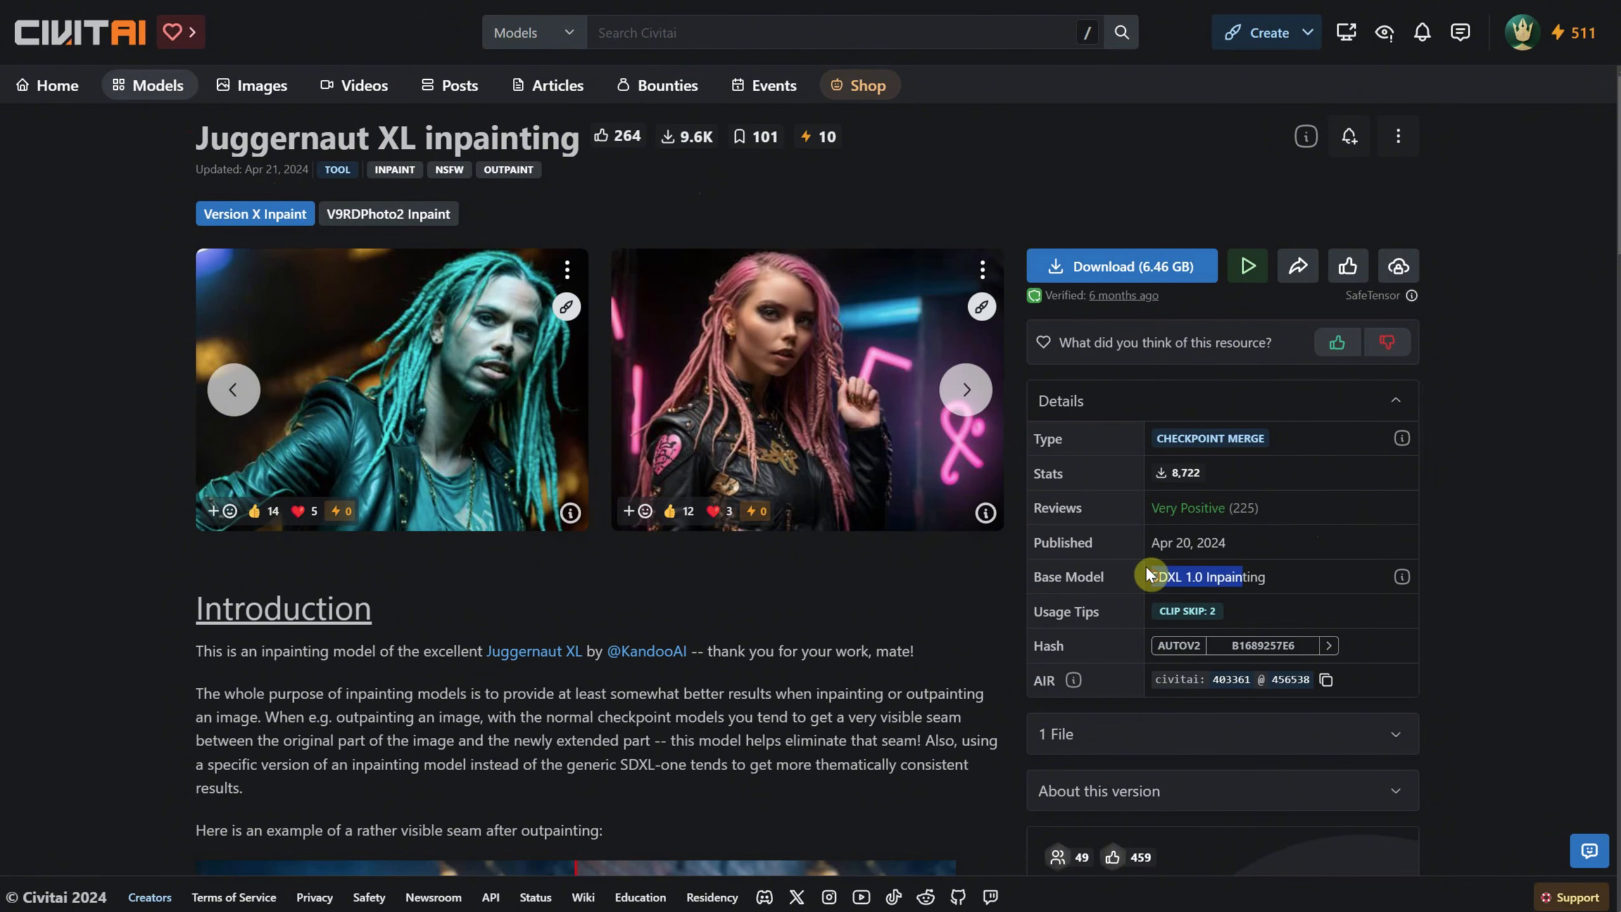
{"action": "left_click", "coordinate": [1297, 577]}
{"action": "scroll", "coordinate": [753, 383], "scroll_direction": "down", "scroll_amount": 3}
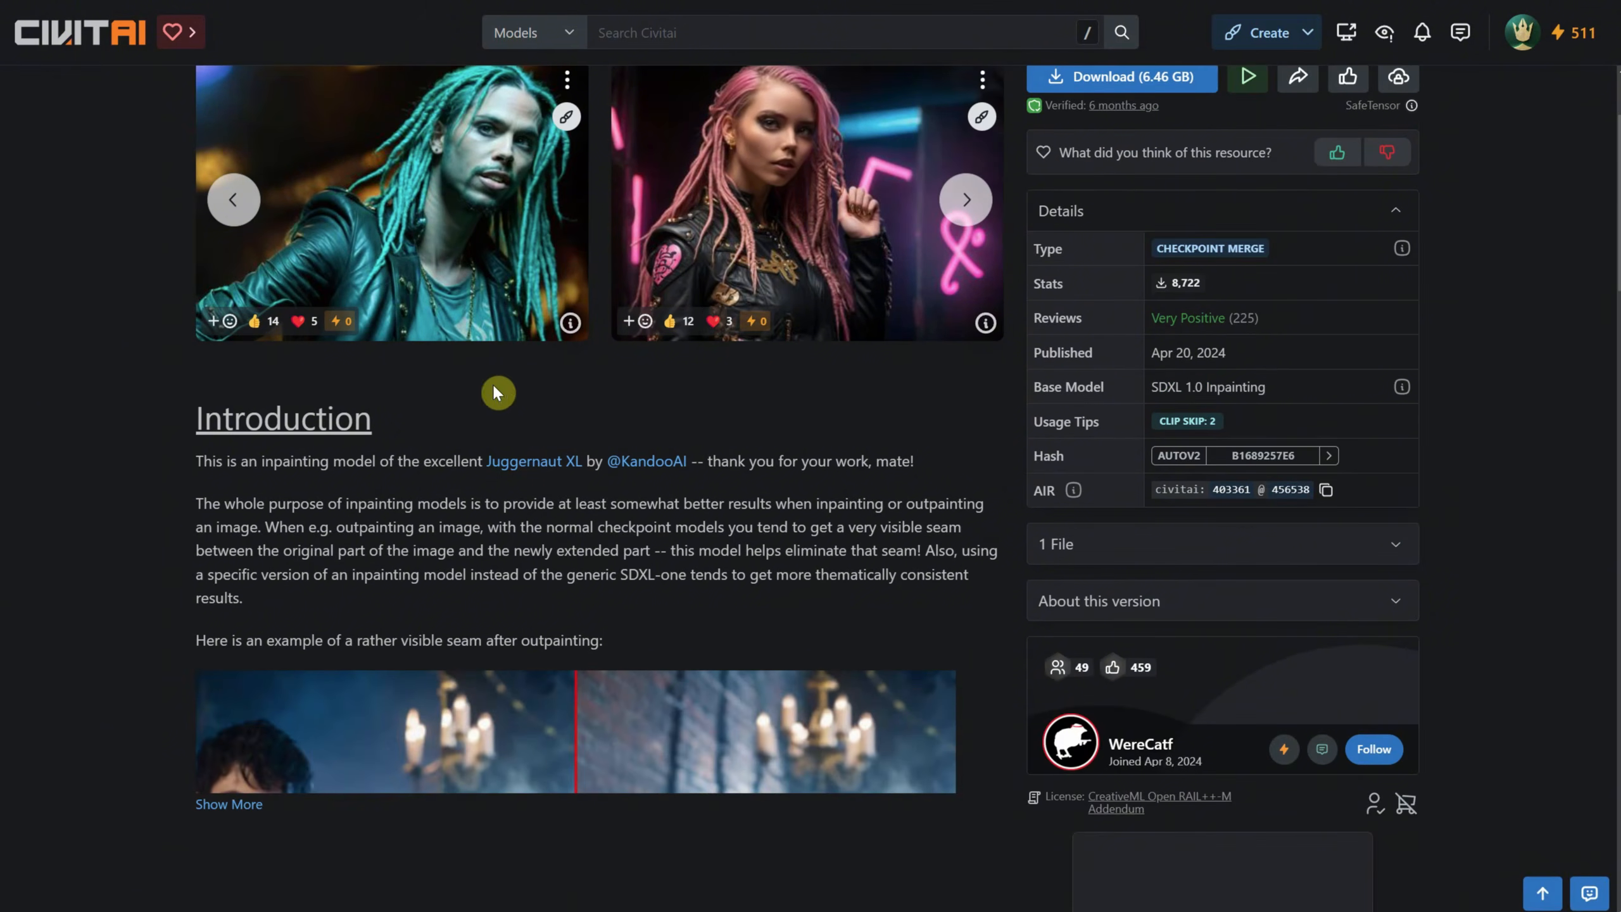
{"action": "scroll", "coordinate": [874, 462], "scroll_direction": "down", "scroll_amount": 3}
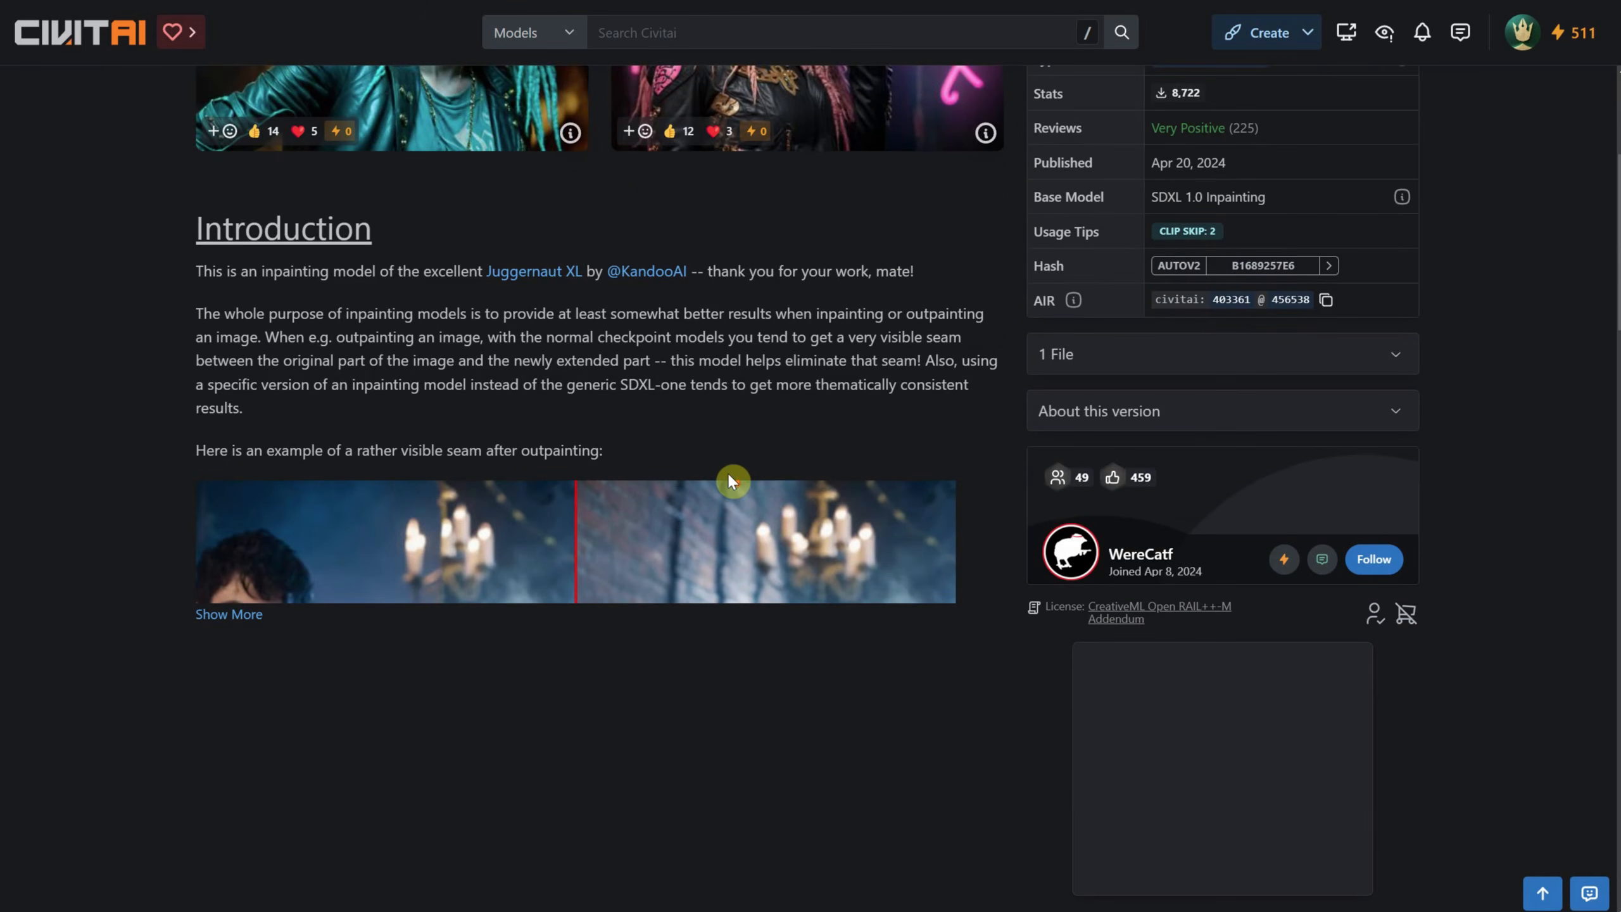
{"action": "left_click", "coordinate": [284, 609]}
{"action": "scroll", "coordinate": [588, 436], "scroll_direction": "down", "scroll_amount": 12}
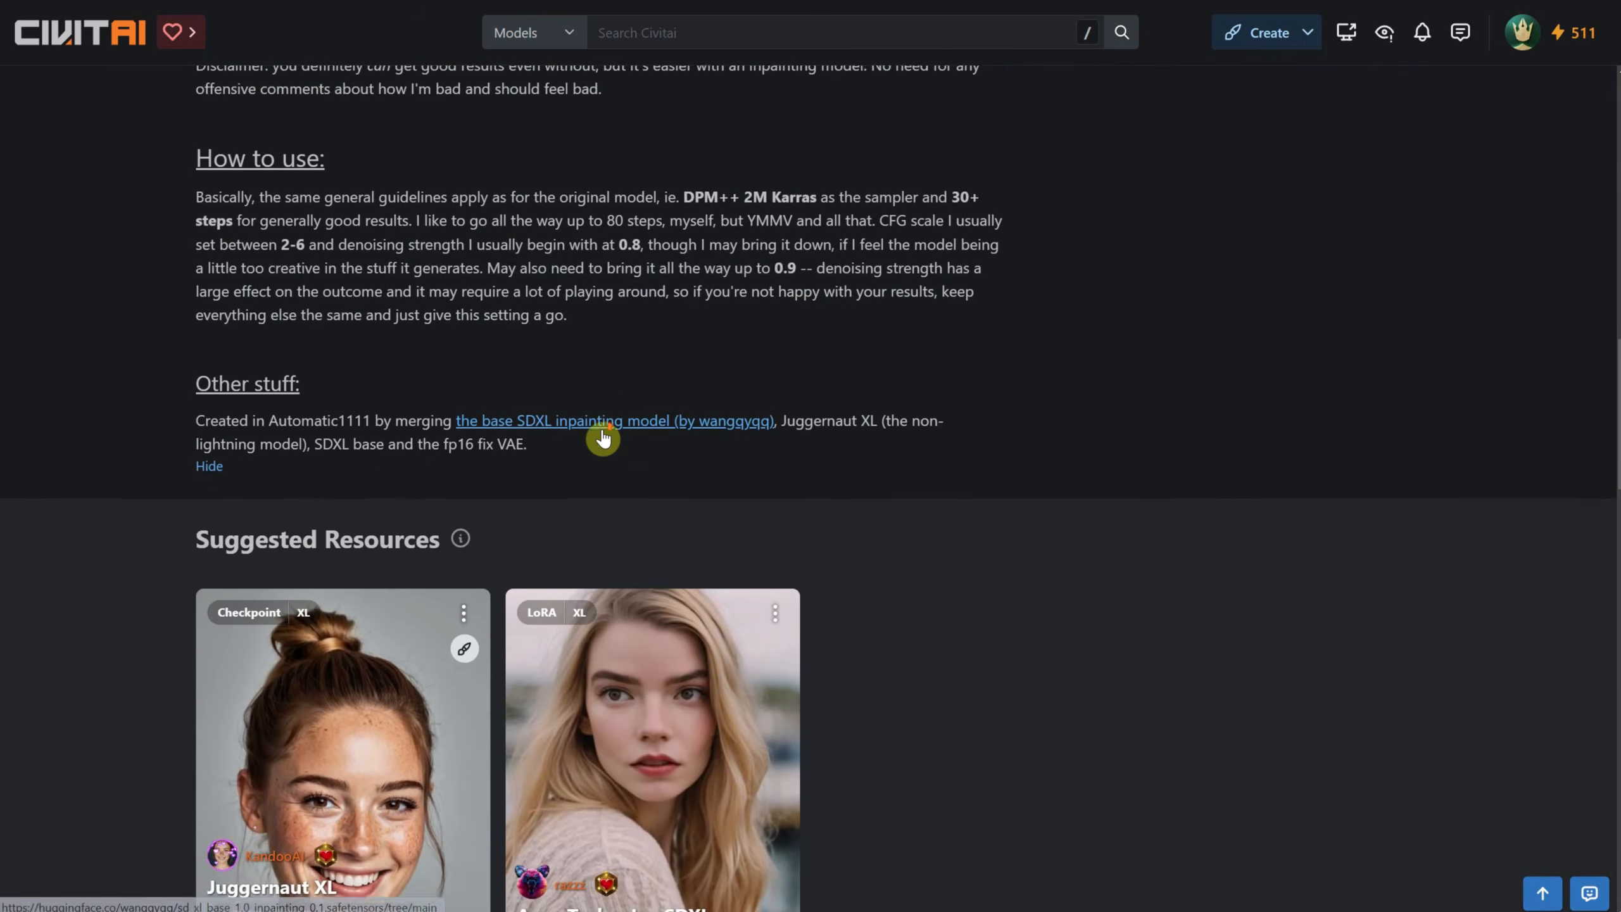
{"action": "scroll", "coordinate": [602, 440], "scroll_direction": "up", "scroll_amount": 15}
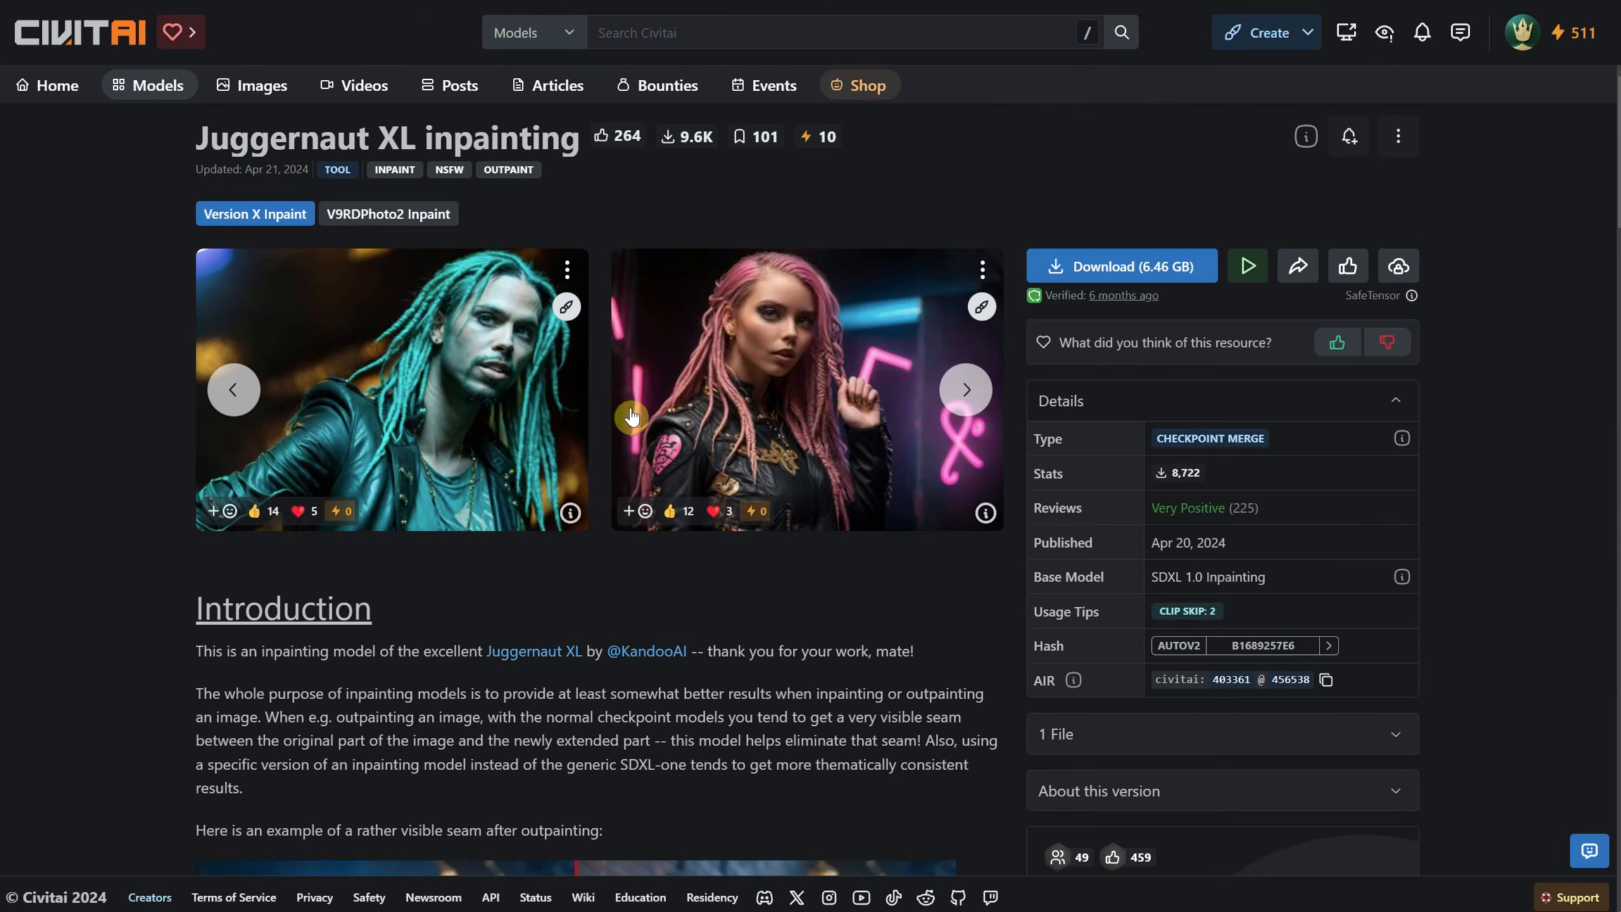
Step: Download the Juggernaut XL inpainting model as juggernautXL_versionXInpaint.safetensors into ComfyUI's models/checkpoints folder
{"action": "left_click", "coordinate": [1151, 268]}
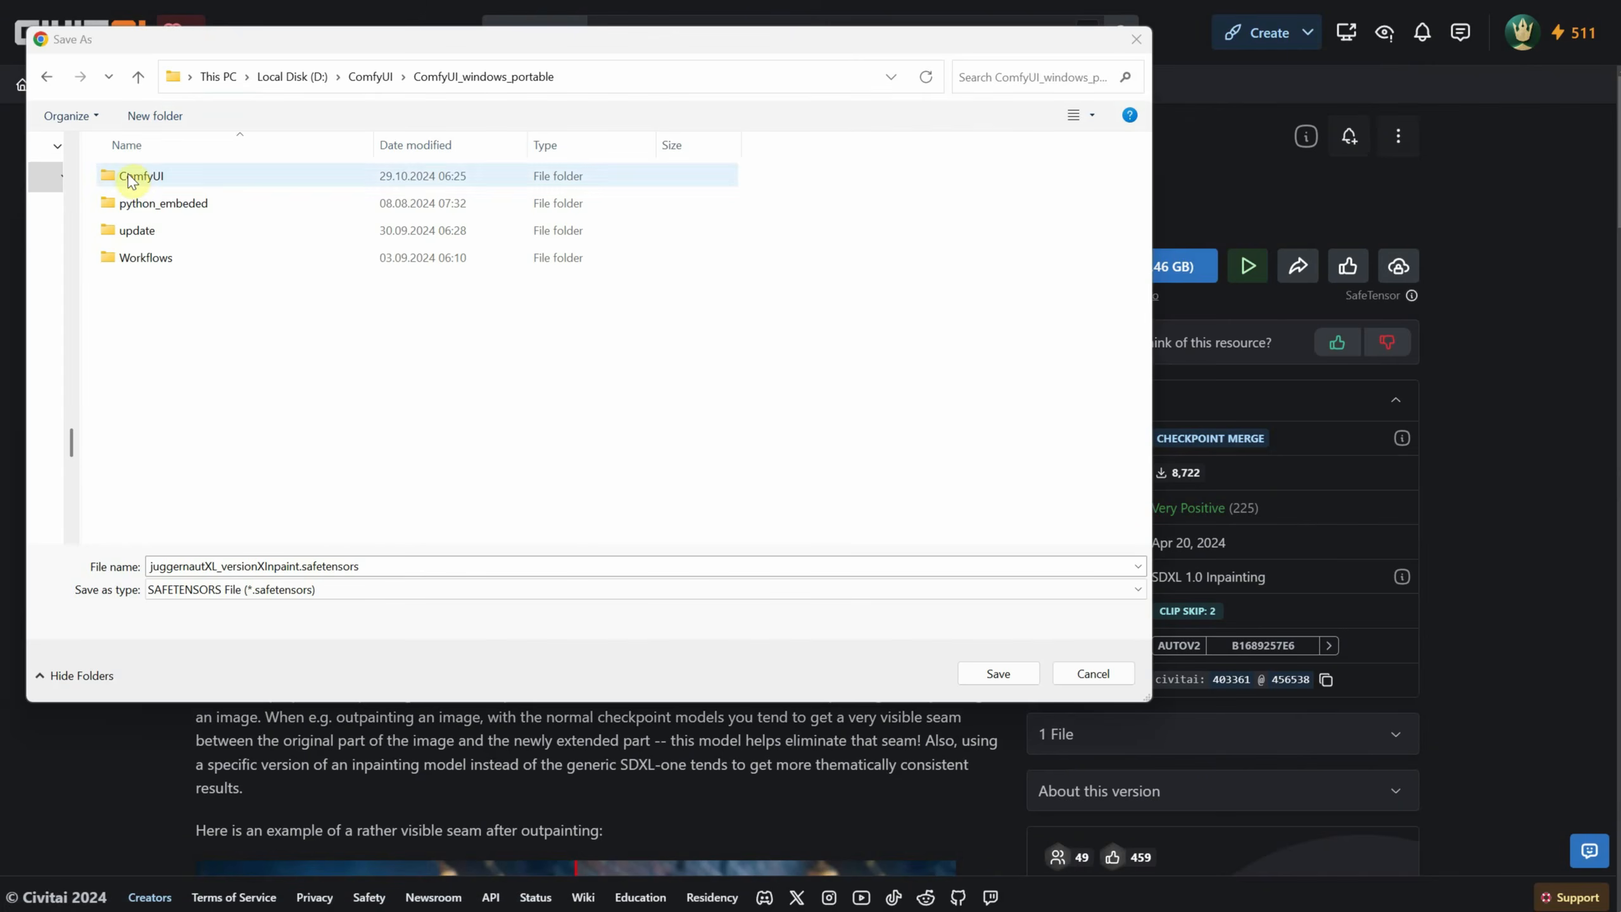
{"action": "double_click", "coordinate": [145, 174]}
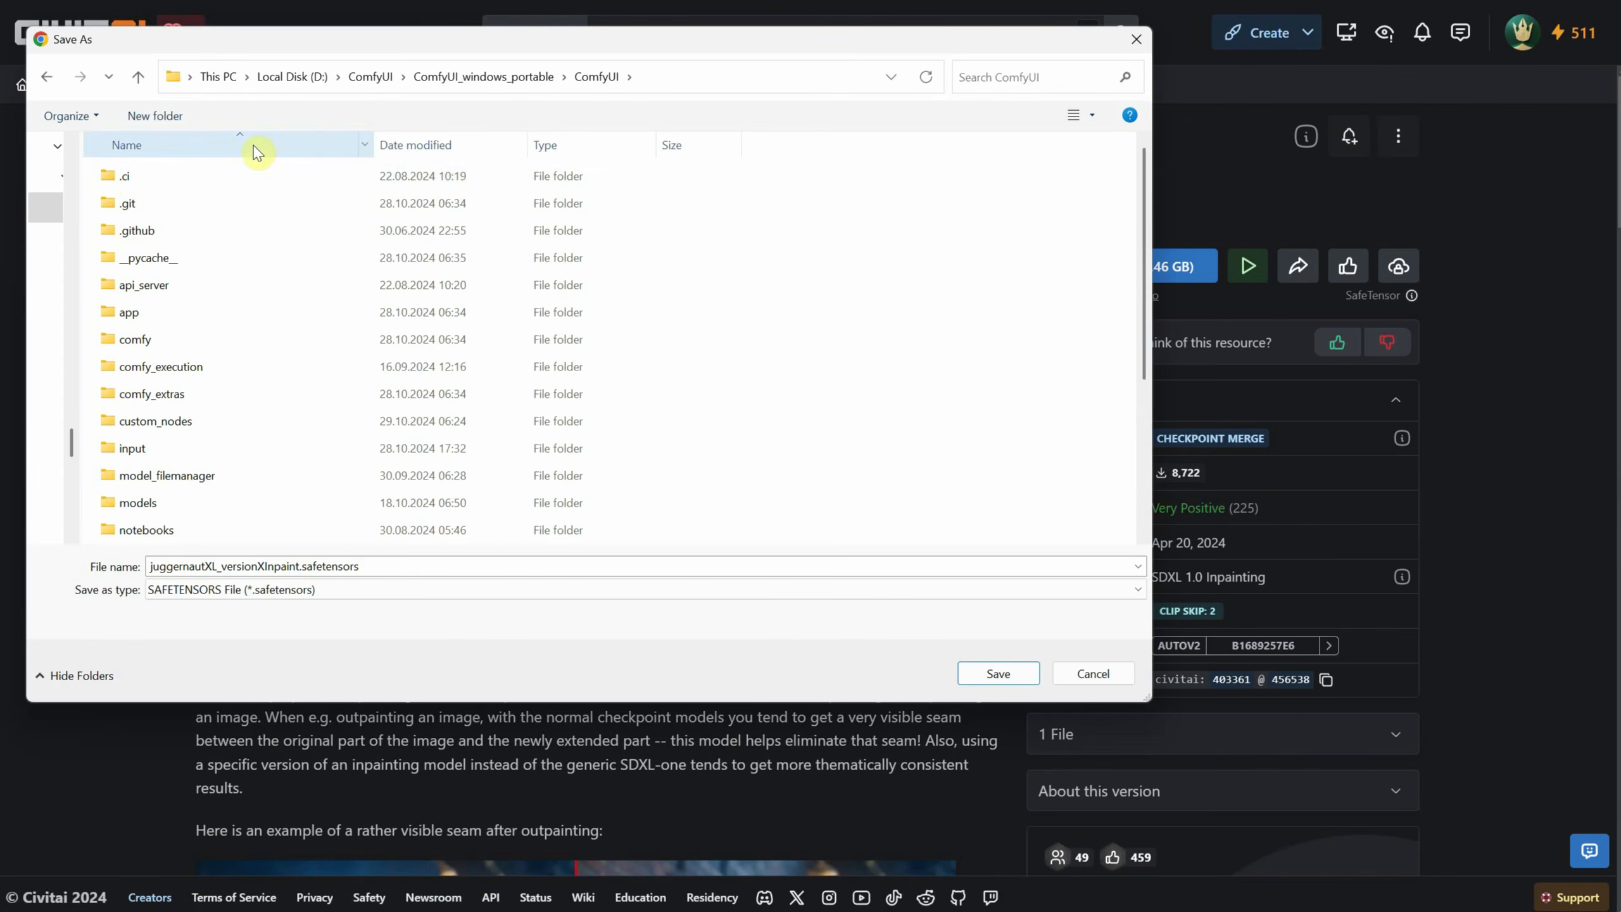
{"action": "scroll", "coordinate": [235, 255], "scroll_direction": "down", "scroll_amount": 2}
{"action": "double_click", "coordinate": [181, 341]}
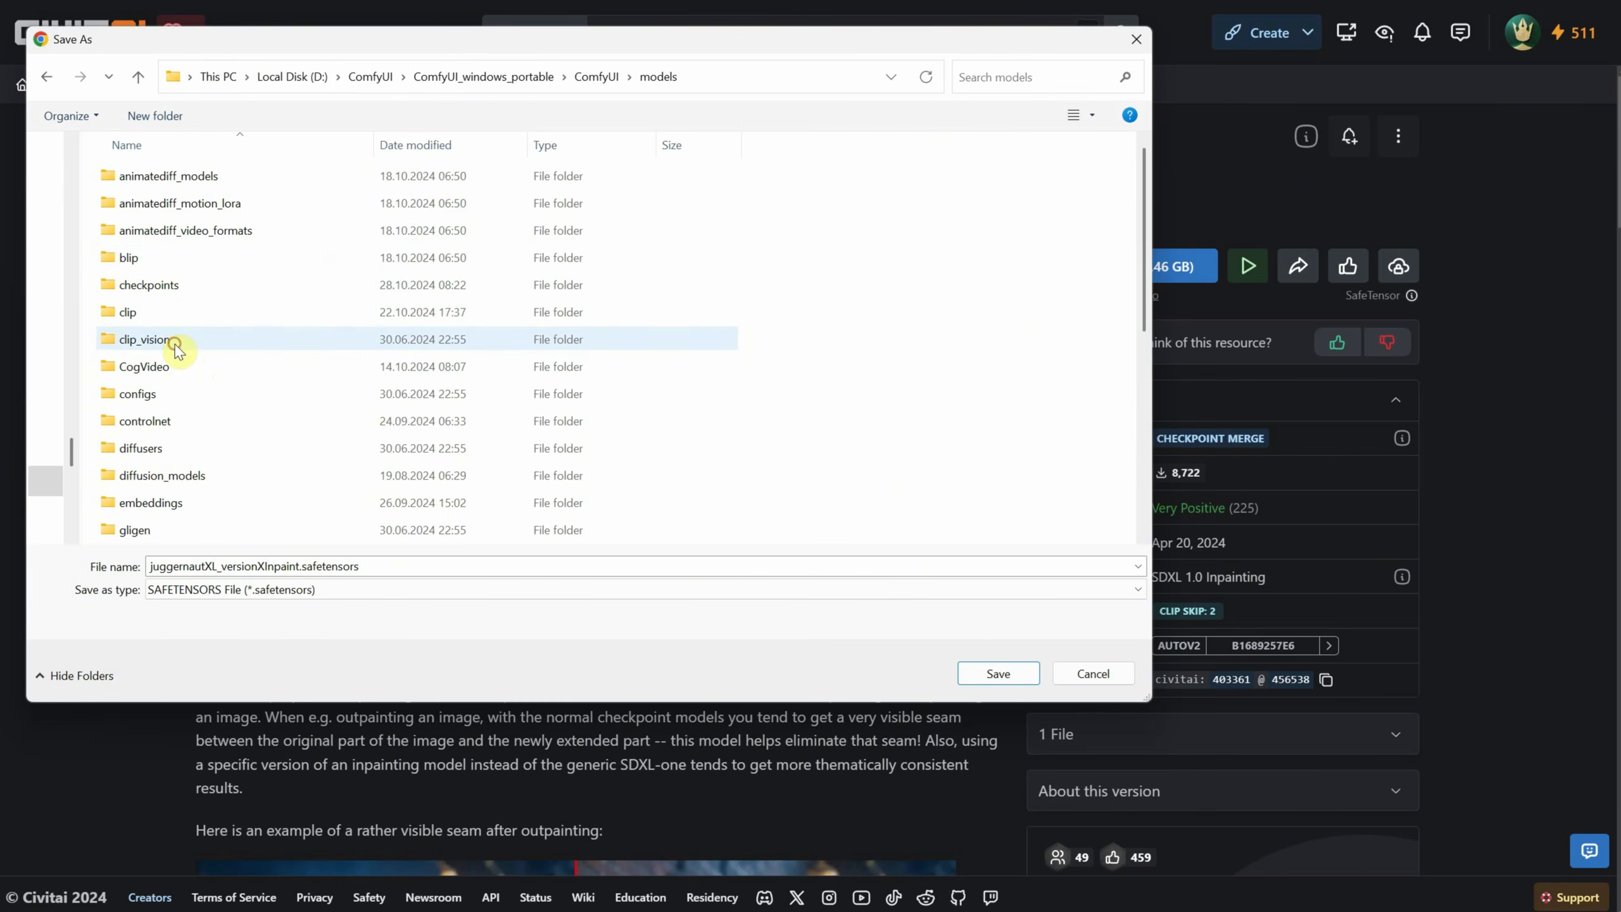
{"action": "double_click", "coordinate": [191, 285]}
{"action": "left_click", "coordinate": [1007, 681]}
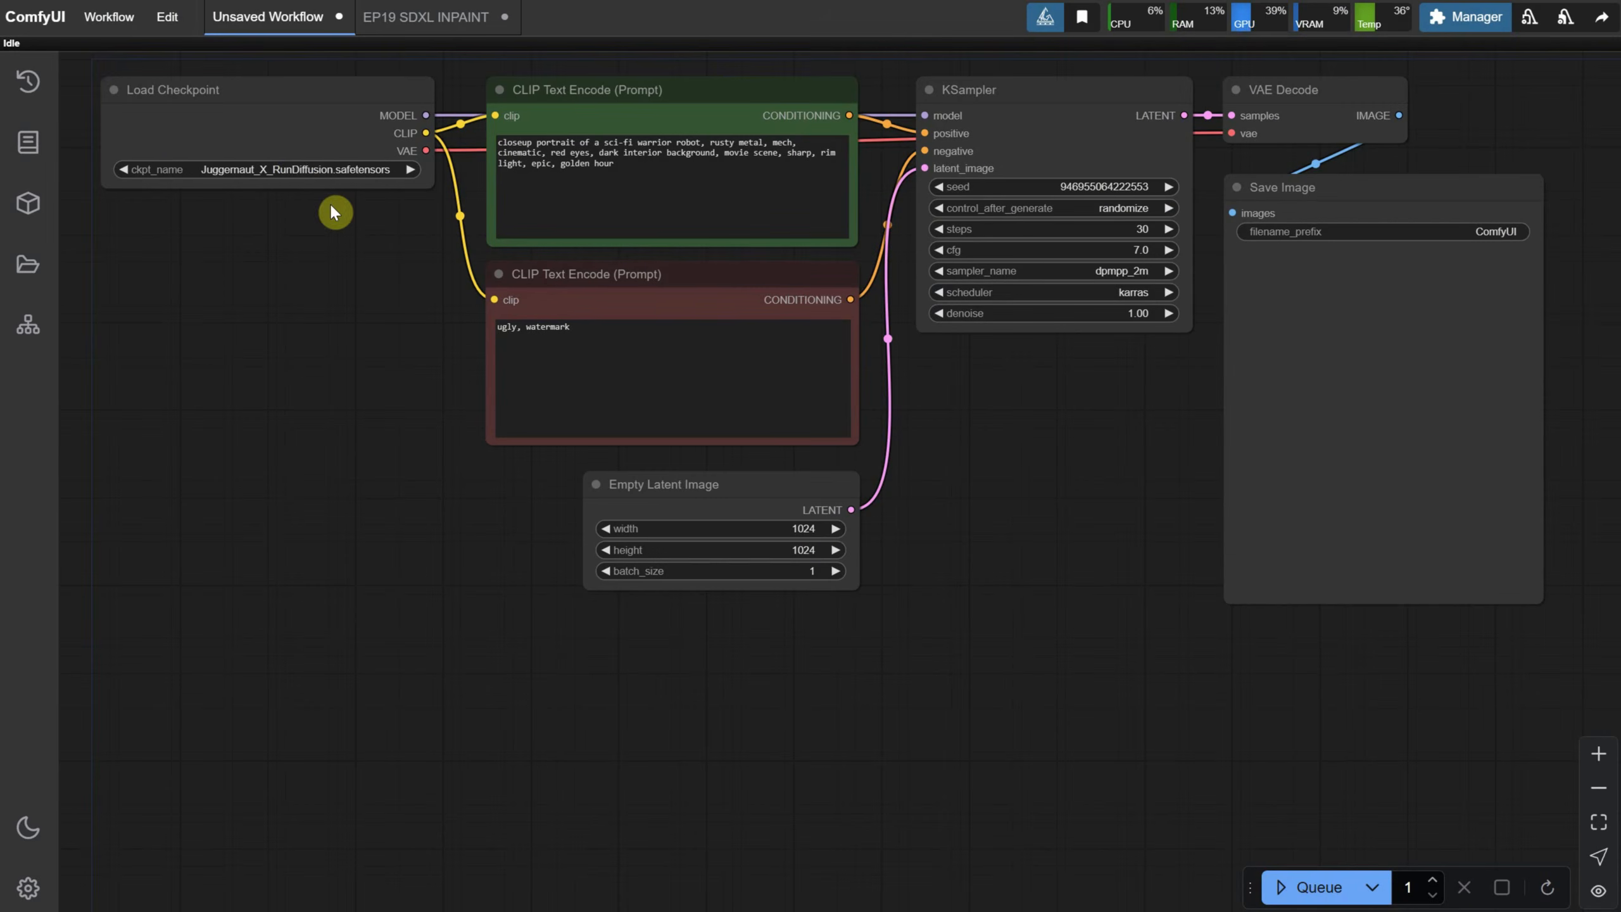
Step: In ComfyUI, refresh the node definitions and choose juggernautXL_versionXInpaint.safetensors as the Load Checkpoint model
{"action": "left_click", "coordinate": [1547, 889]}
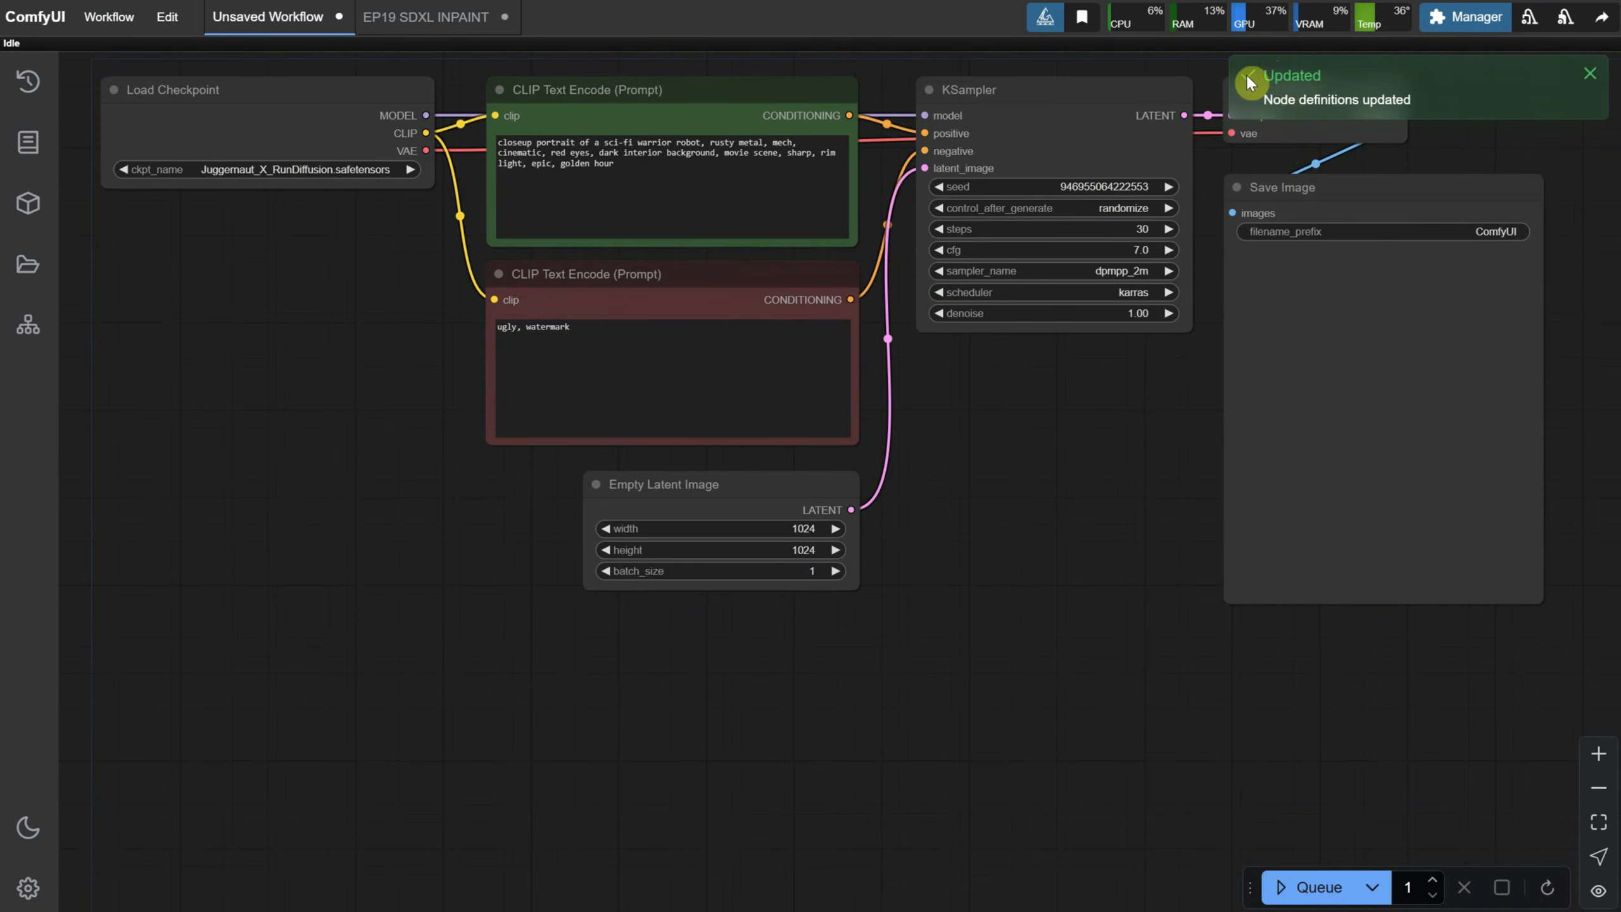
{"action": "left_click", "coordinate": [278, 168]}
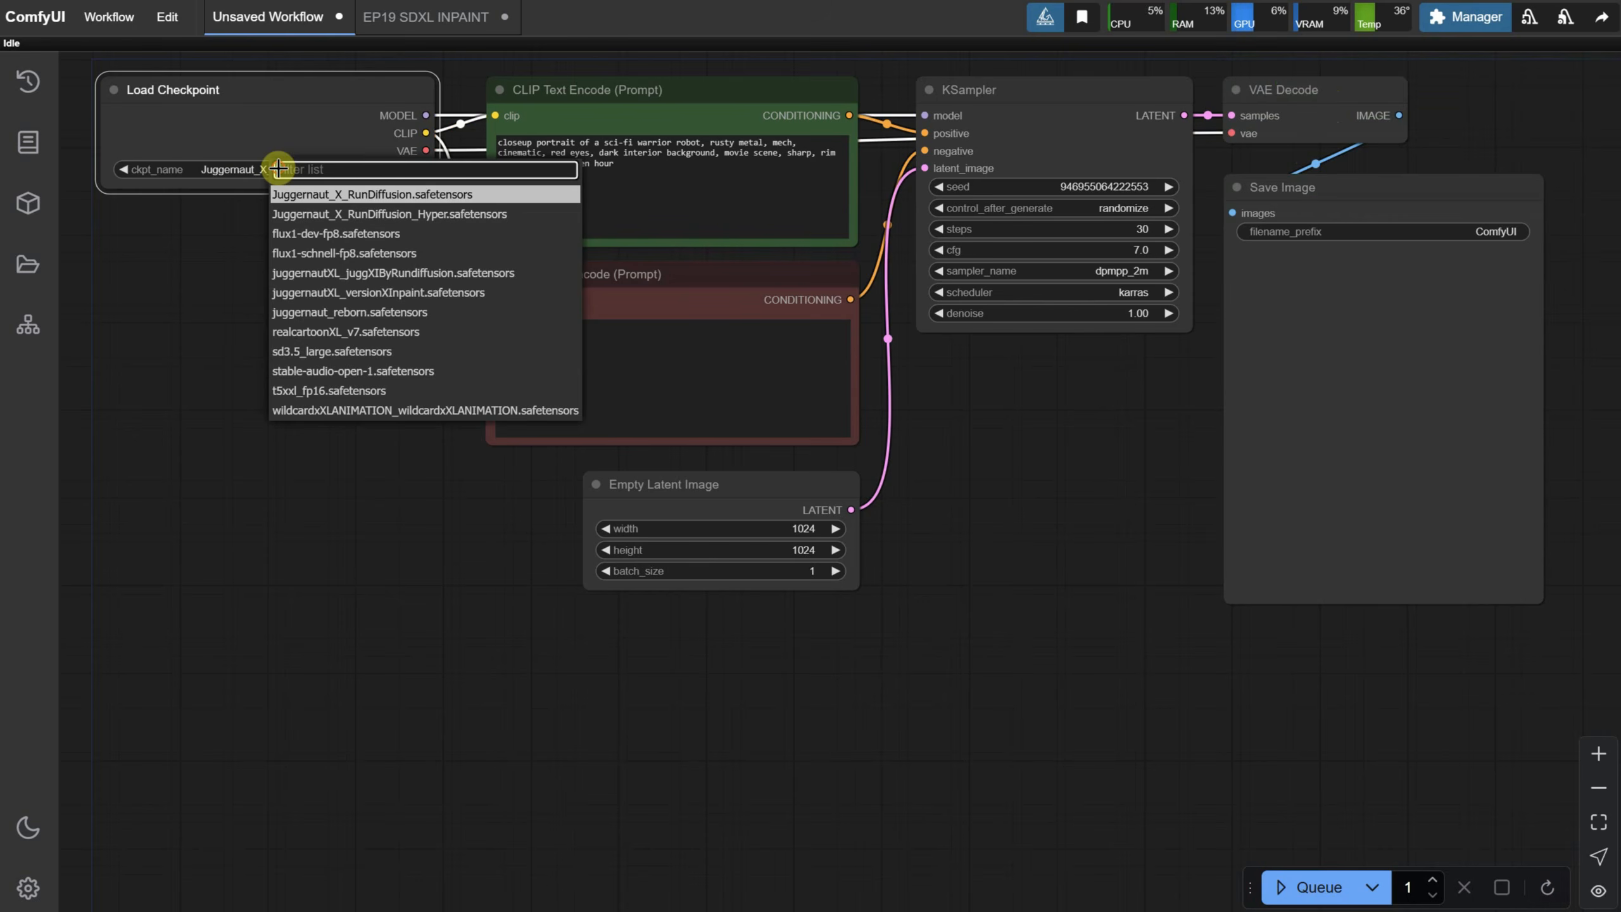
{"action": "left_click", "coordinate": [385, 296]}
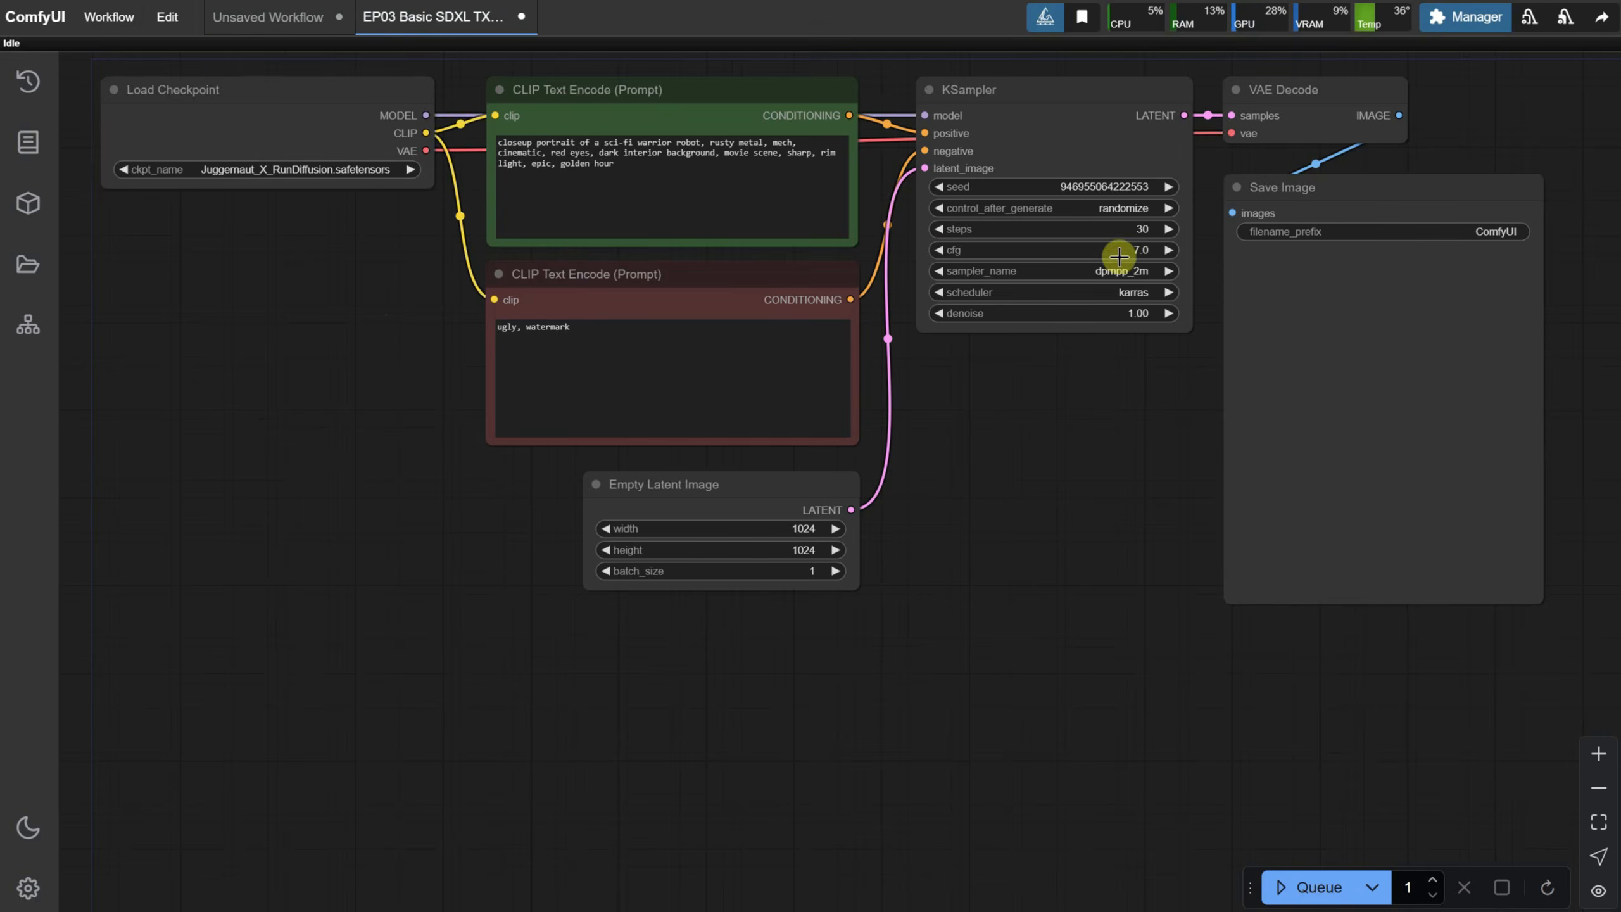
Step: Move the KSampler, VAE Decode and Save Image nodes farther from the prompt nodes to make room between them
{"action": "left_click_drag", "start_coordinate": [707, 120], "coordinate": [702, 87]}
{"action": "left_click_drag", "start_coordinate": [765, 132], "coordinate": [1255, 490]}
{"action": "left_click_drag", "start_coordinate": [764, 136], "coordinate": [945, 142]}
{"action": "scroll", "coordinate": [930, 191], "scroll_direction": "up", "scroll_amount": 2}
{"action": "left_click_drag", "start_coordinate": [763, 438], "coordinate": [1048, 459]}
Step: Add an InpaintModelConditioning node and place it between the positive prompt node and the KSampler
{"action": "double_click", "coordinate": [883, 233]}
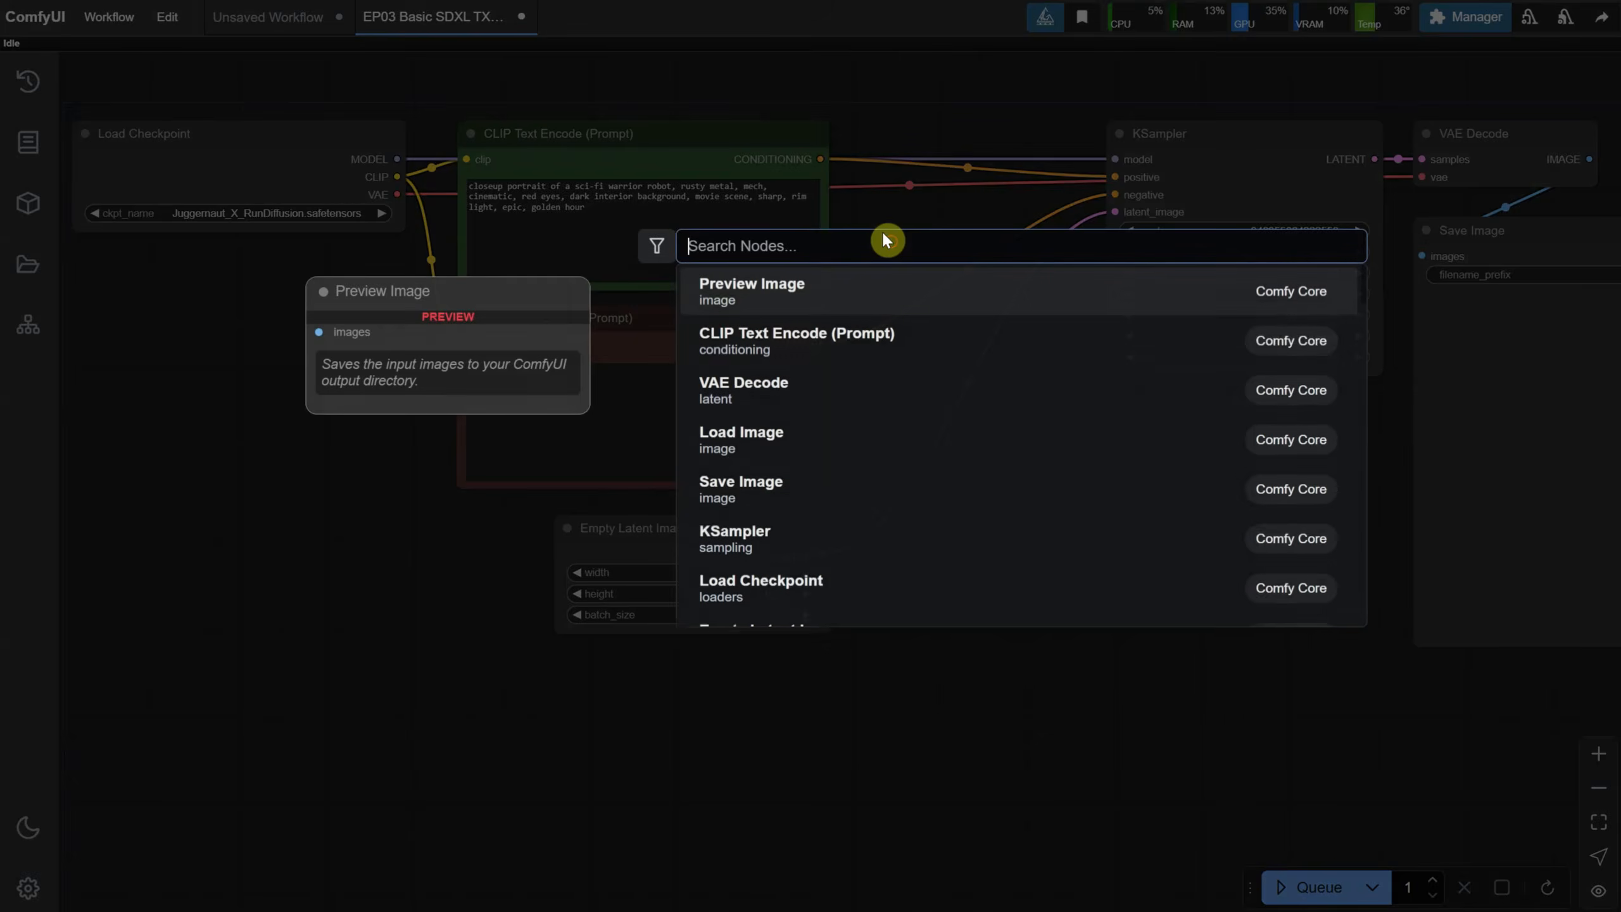
{"action": "type", "text": "inpaint"}
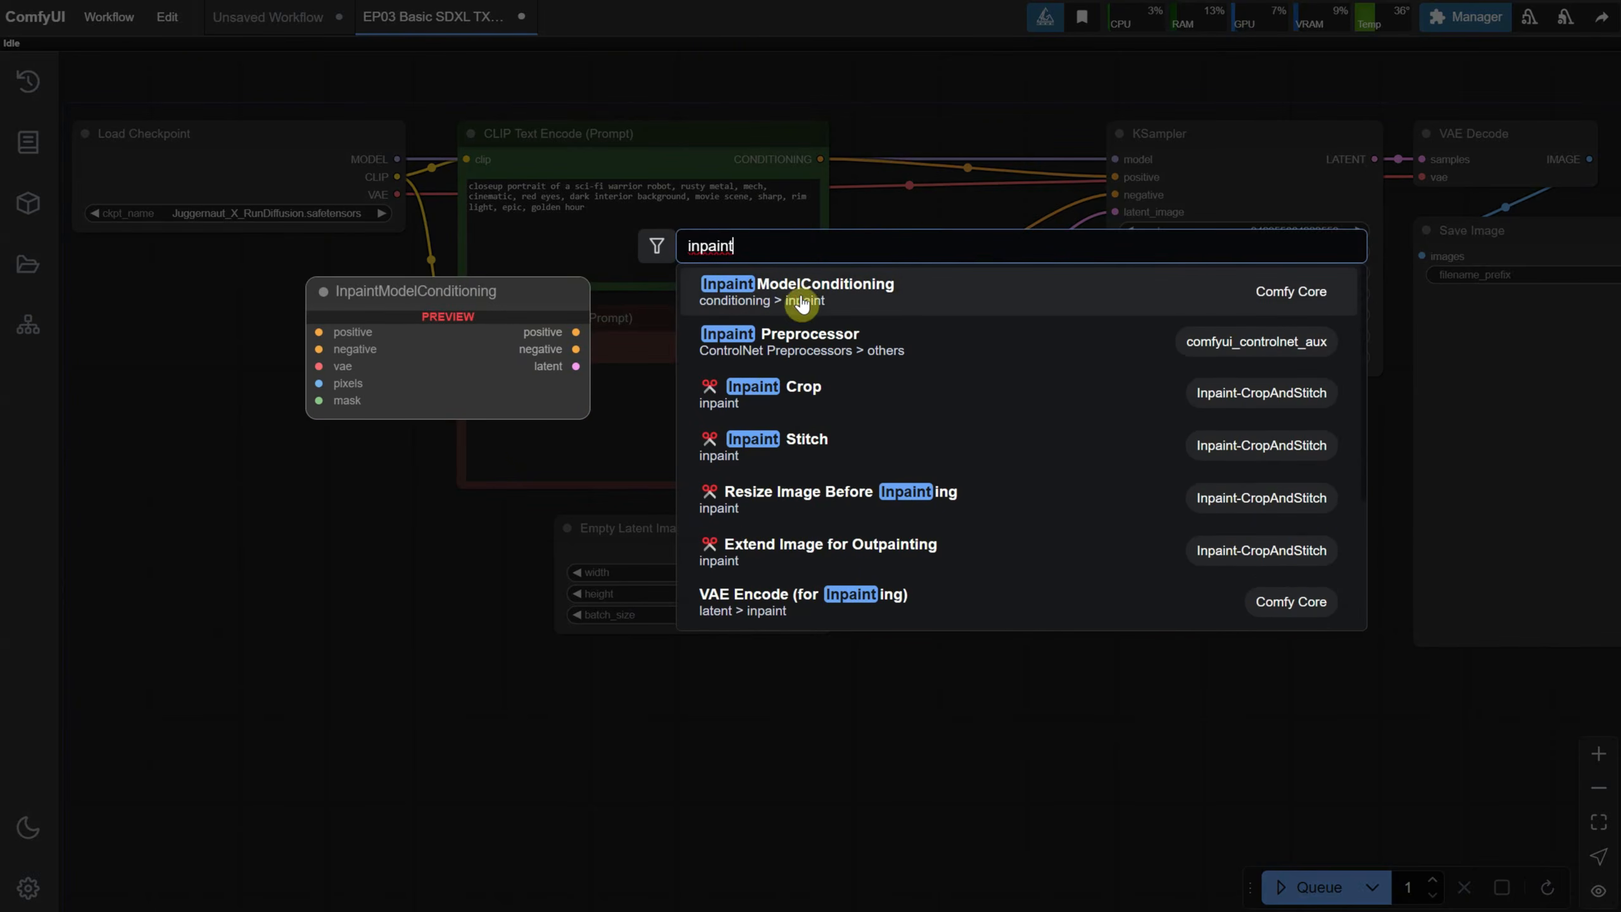
{"action": "left_click", "coordinate": [850, 313]}
{"action": "left_click_drag", "start_coordinate": [966, 245], "coordinate": [912, 148]}
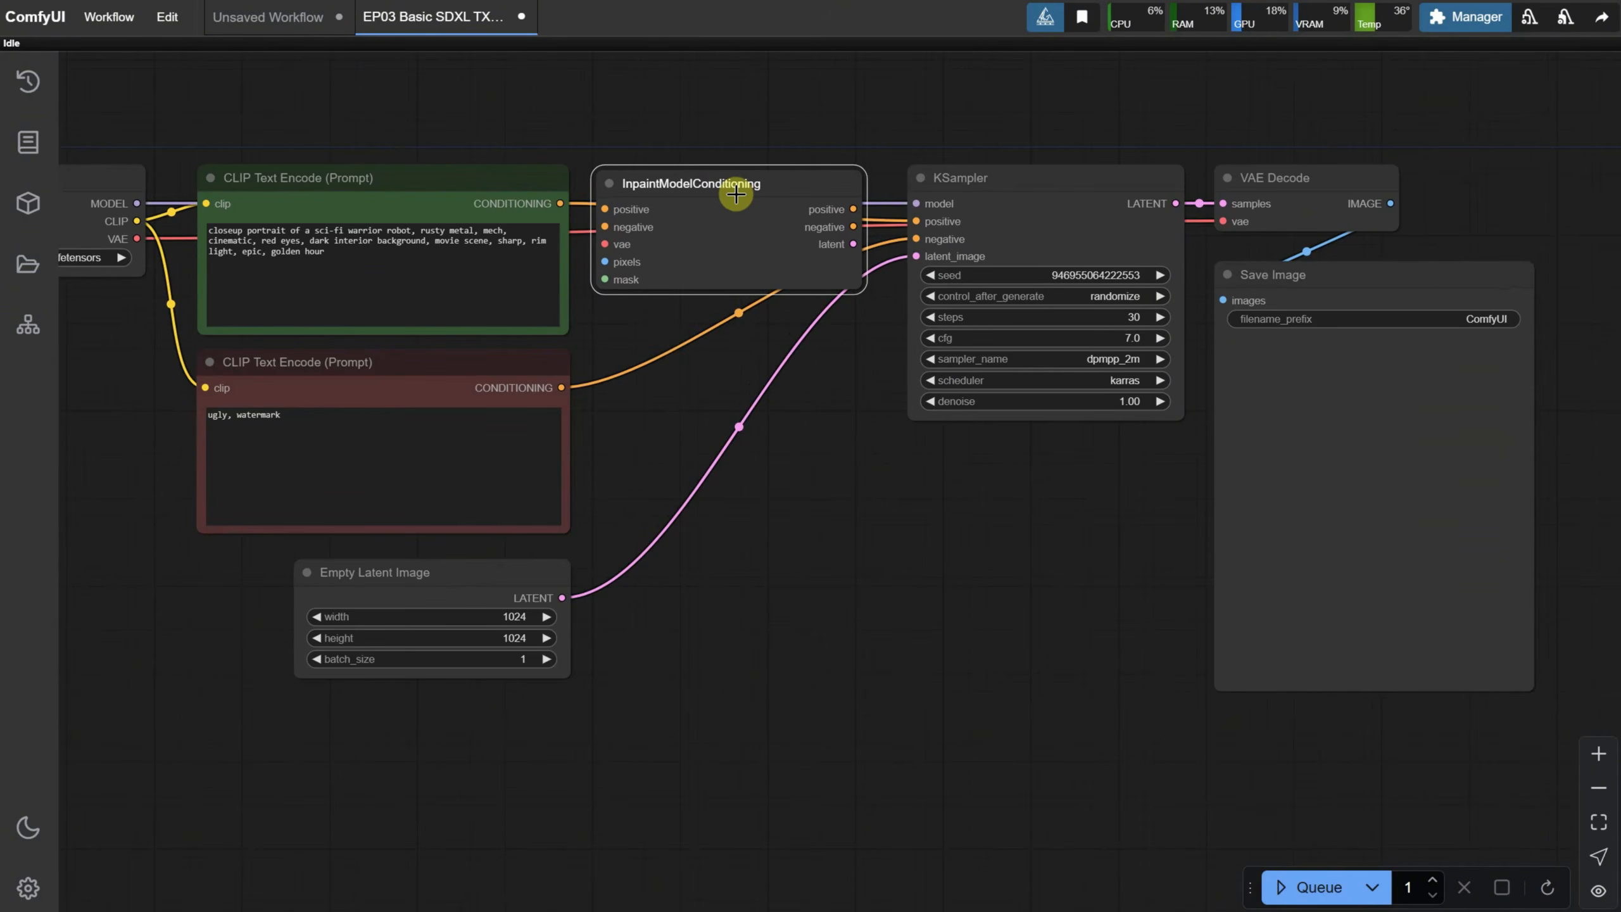
{"action": "left_click_drag", "start_coordinate": [736, 195], "coordinate": [738, 195]}
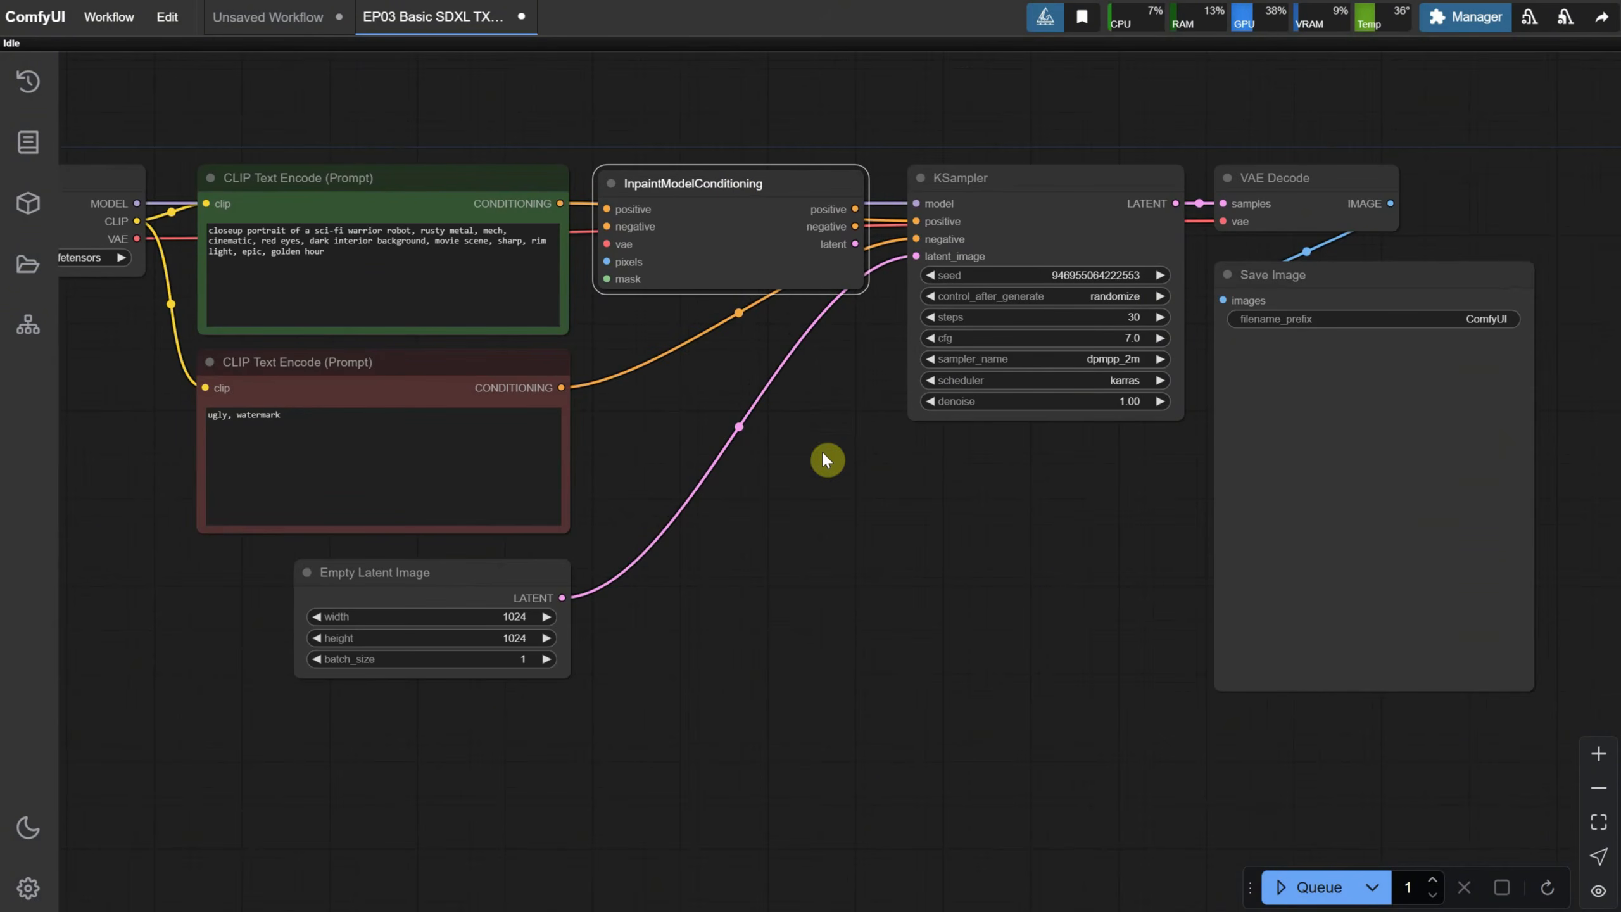
Step: Connect both prompts' conditioning to InpaintModelConditioning, and its positive, negative and latent outputs to the KSampler
{"action": "left_click_drag", "start_coordinate": [561, 202], "coordinate": [608, 208]}
{"action": "left_click_drag", "start_coordinate": [561, 387], "coordinate": [667, 155]}
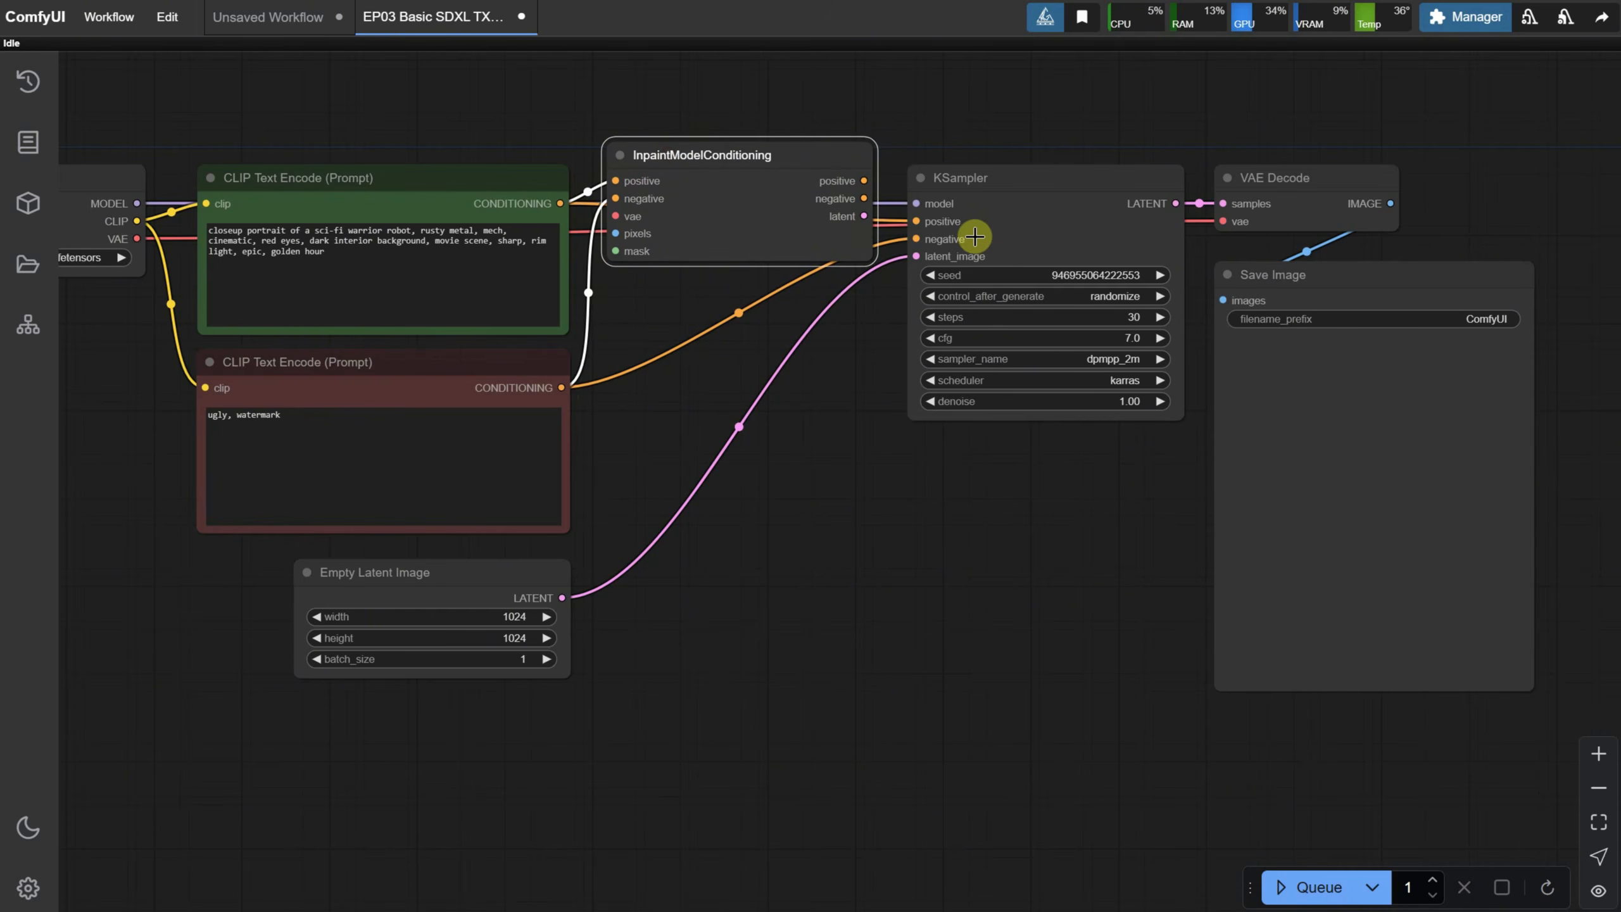
{"action": "left_click_drag", "start_coordinate": [863, 181], "coordinate": [917, 239]}
{"action": "left_click_drag", "start_coordinate": [755, 150], "coordinate": [754, 193]}
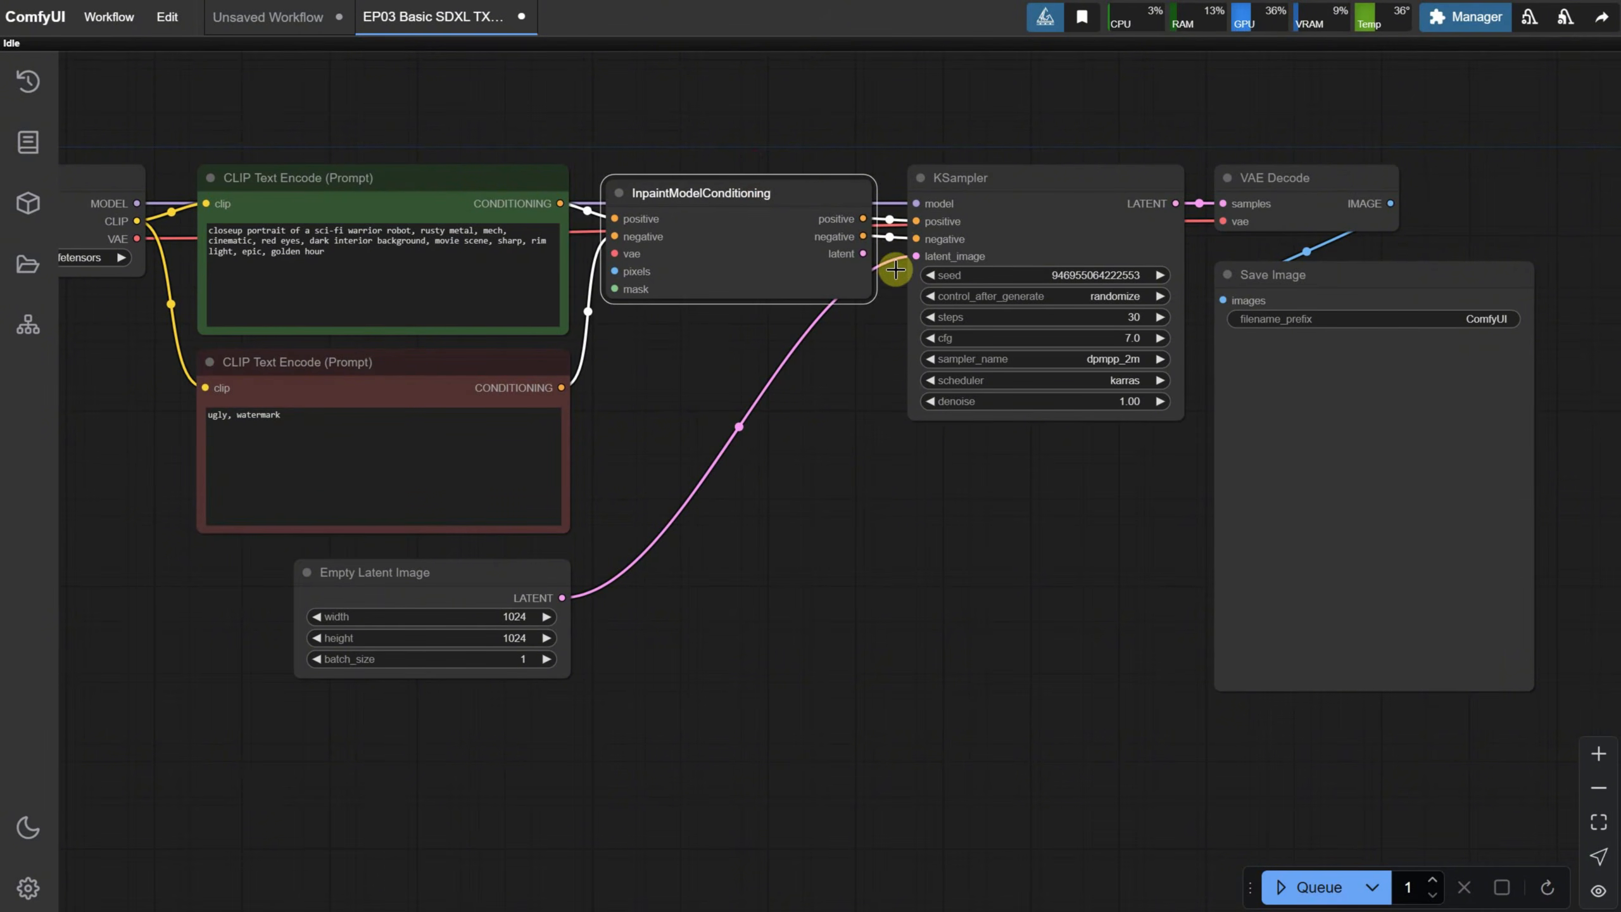
{"action": "mouse_move", "coordinate": [896, 270]}
{"action": "left_mouse_down"}
{"action": "mouse_move", "coordinate": [862, 253]}
{"action": "mouse_move", "coordinate": [917, 255]}
{"action": "left_mouse_up"}
{"action": "left_click_drag", "start_coordinate": [766, 193], "coordinate": [772, 205]}
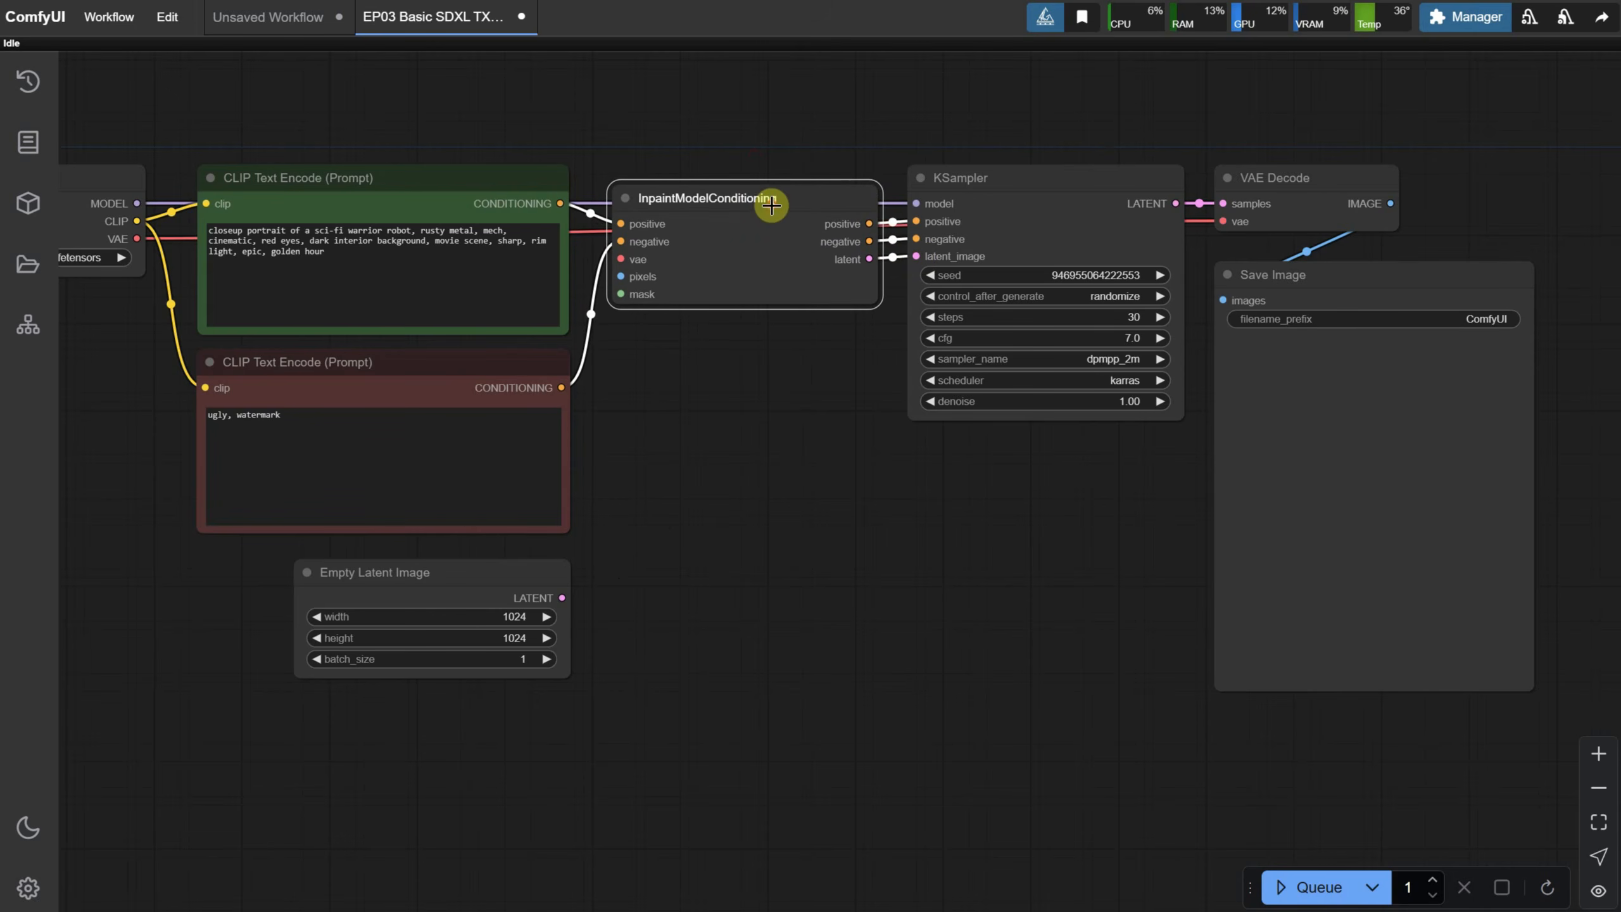
Step: Delete the Empty Latent Image node
{"action": "left_click_drag", "start_coordinate": [445, 587], "coordinate": [447, 592]}
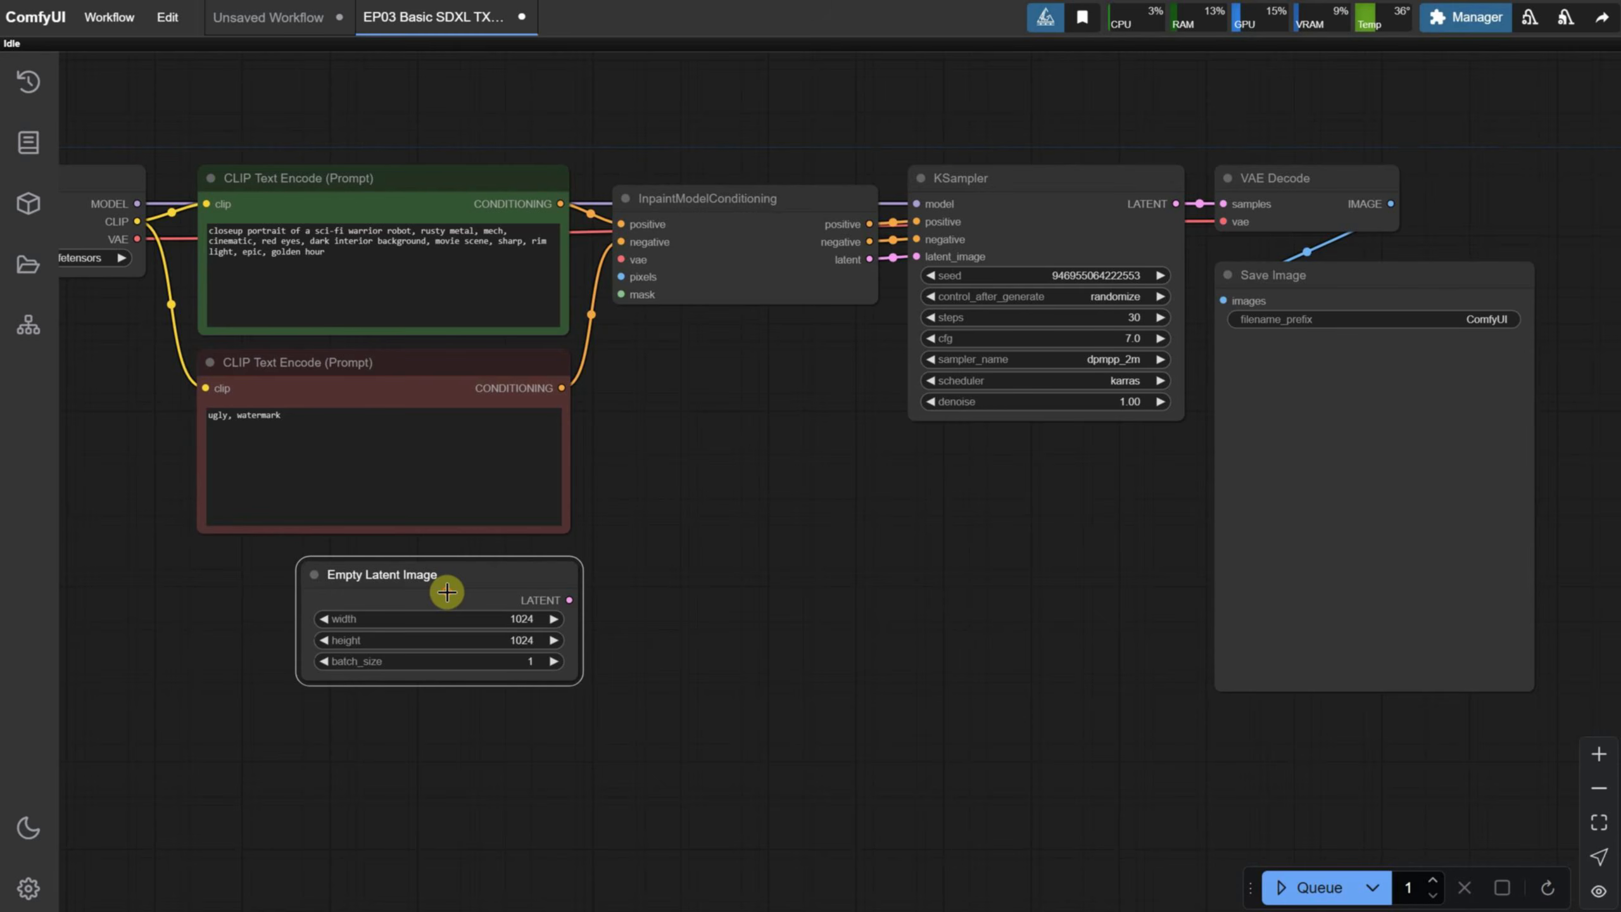
{"action": "key", "text": "Delete"}
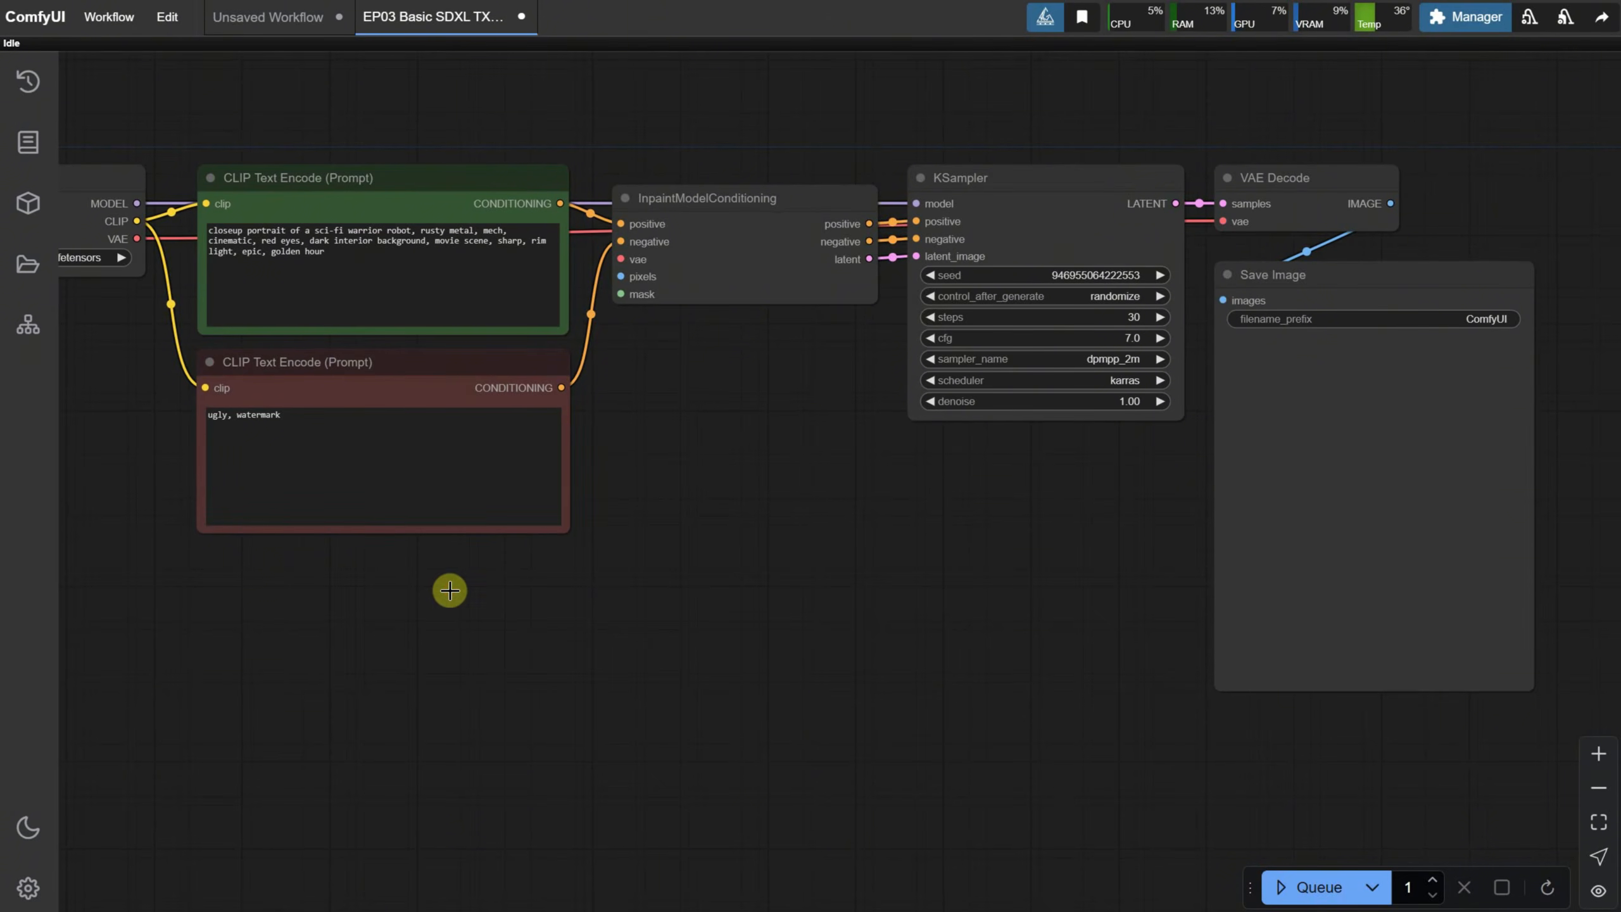
Step: Connect the Load Checkpoint node's VAE output to the vae input of InpaintModelConditioning
{"action": "scroll", "coordinate": [743, 389], "scroll_direction": "left", "scroll_amount": 5}
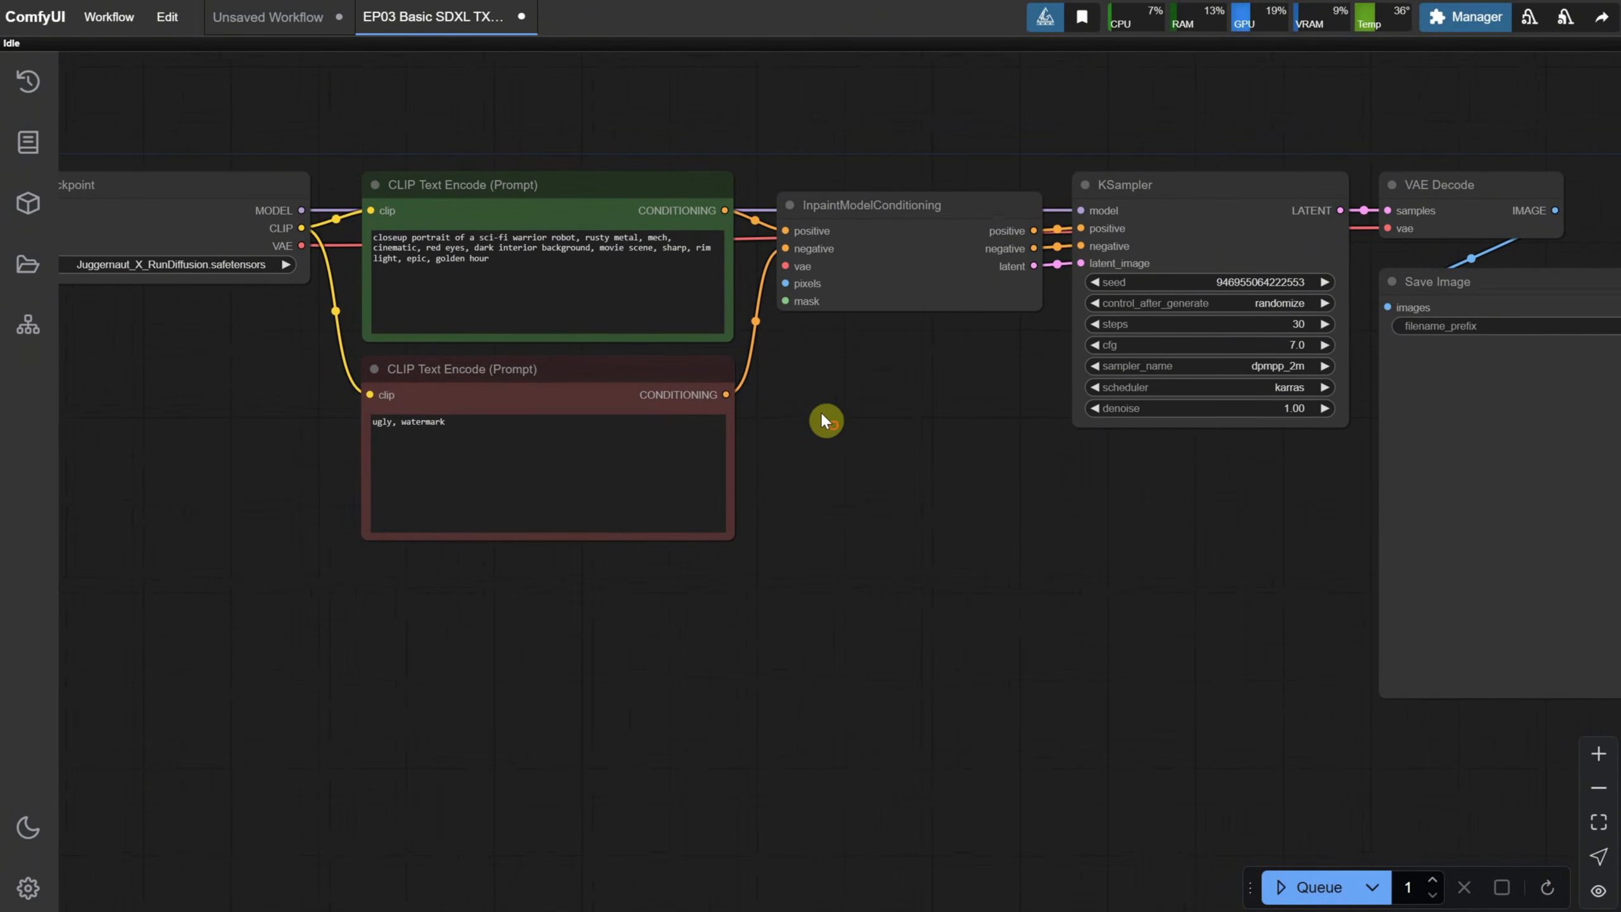
{"action": "left_click", "coordinate": [863, 220]}
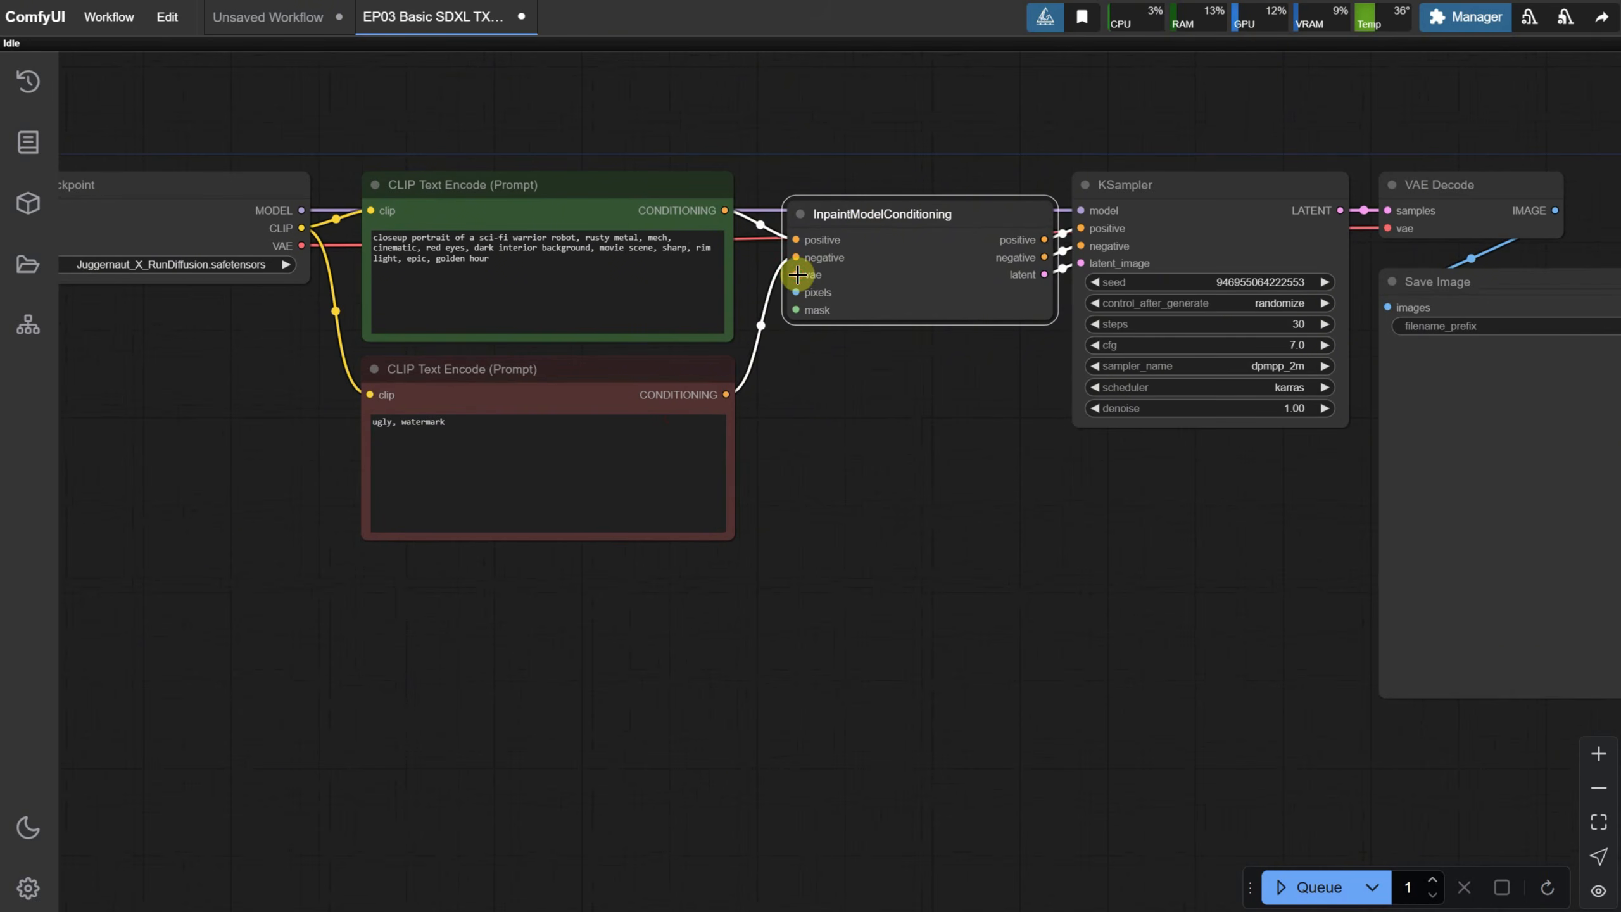
{"action": "left_click_drag", "start_coordinate": [797, 275], "coordinate": [303, 247]}
{"action": "left_click_drag", "start_coordinate": [881, 213], "coordinate": [883, 209]}
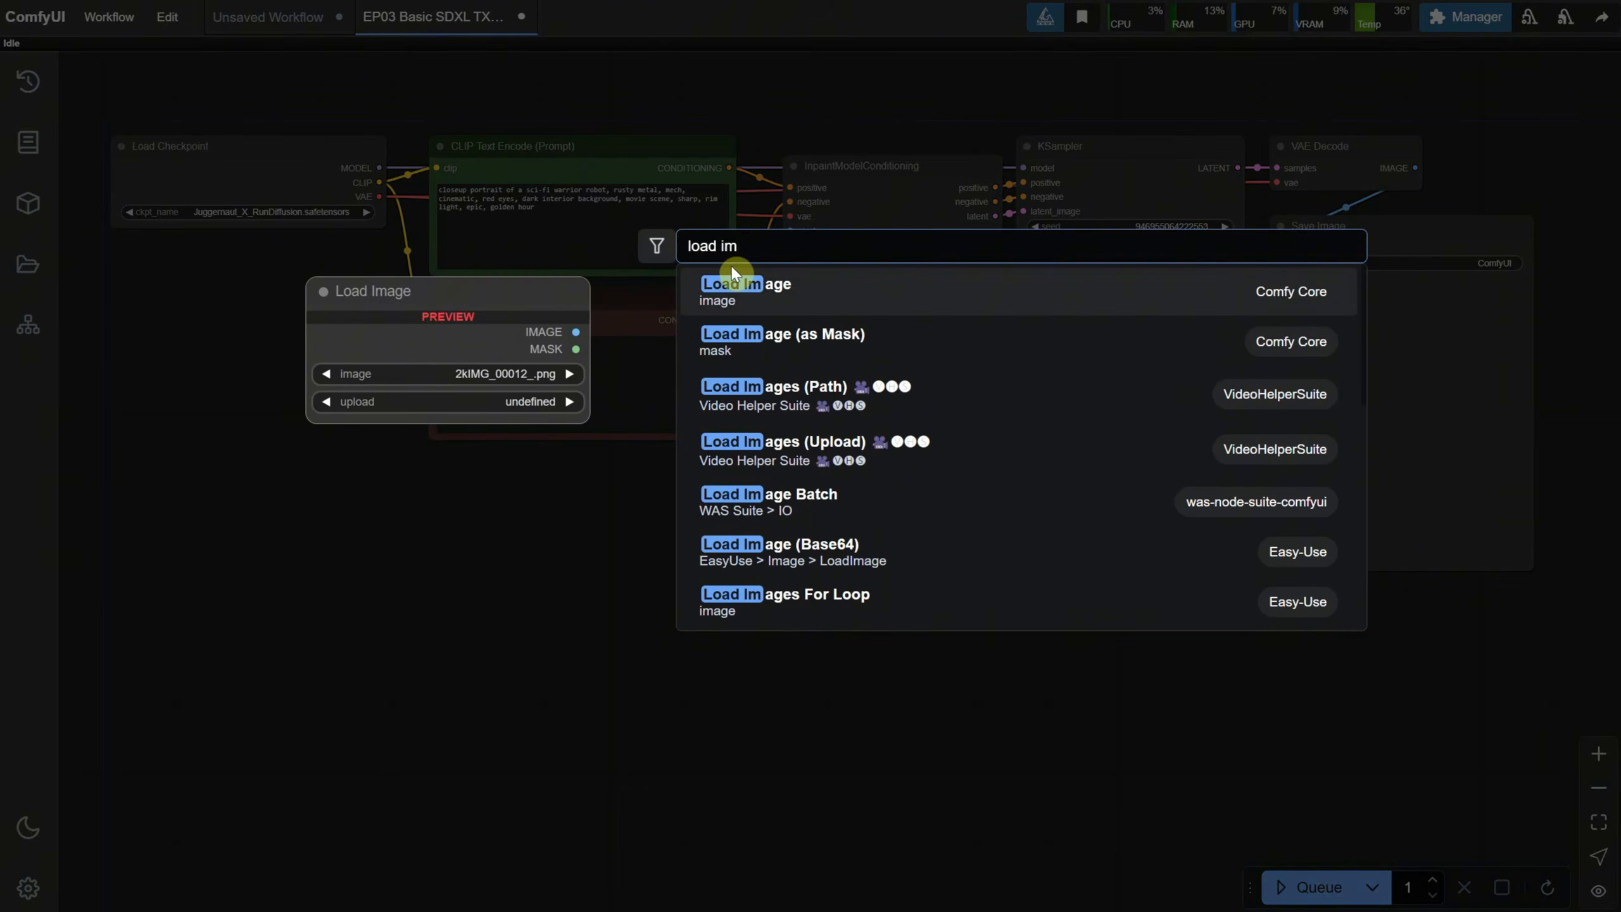
Step: Add an enlarged Load Image node below the Load Checkpoint node and load woman (1).png into it
{"action": "left_click", "coordinate": [732, 273]}
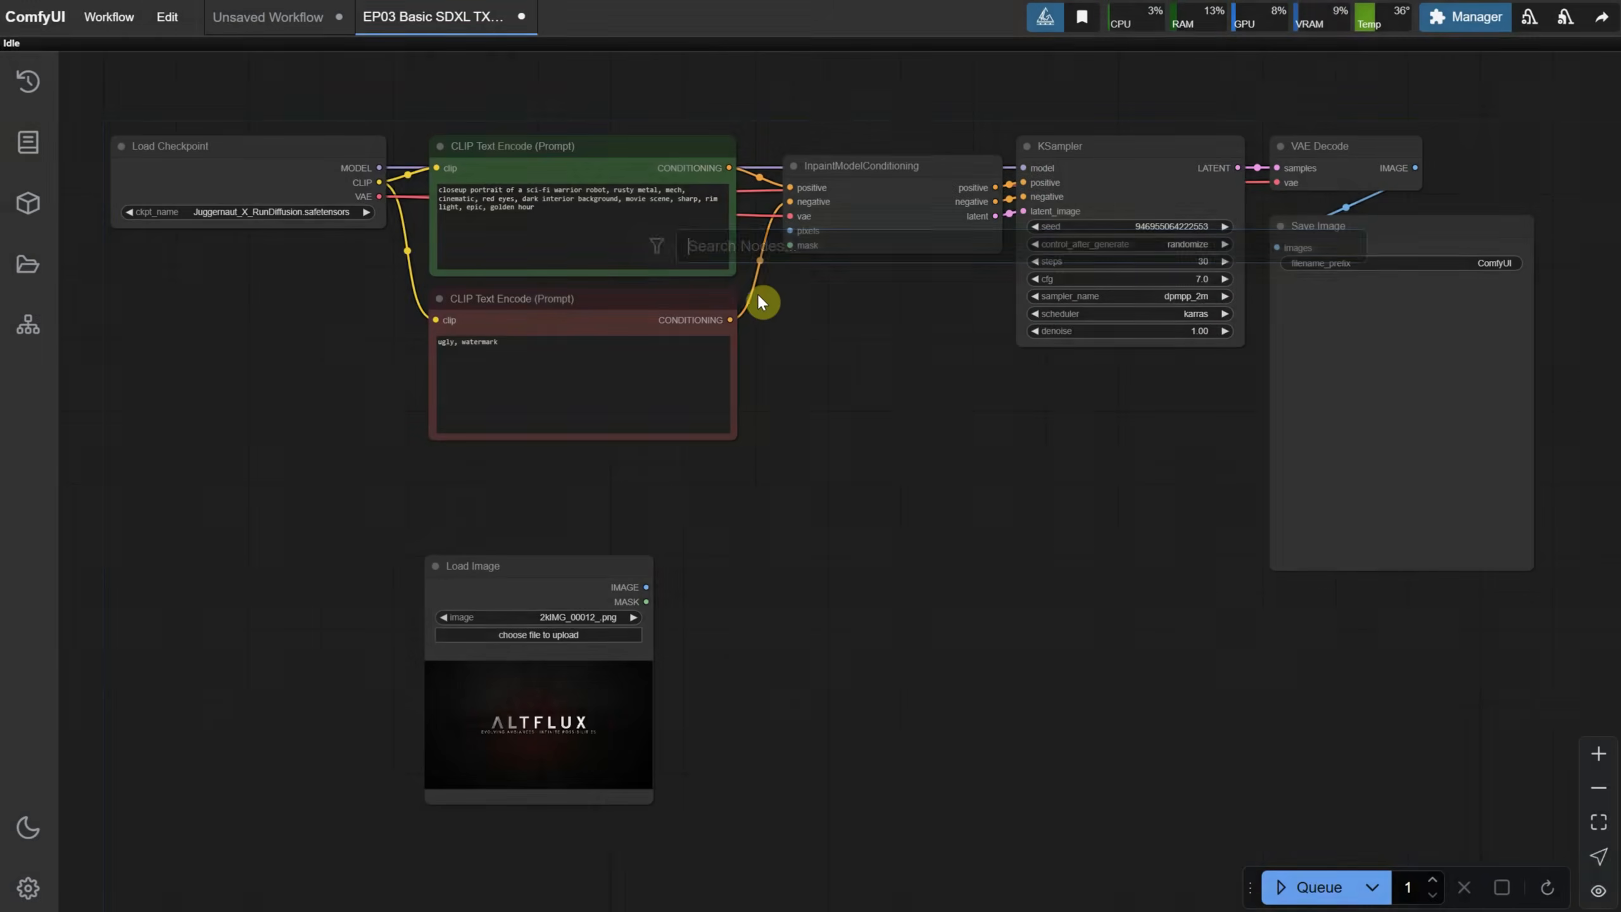
{"action": "left_click_drag", "start_coordinate": [565, 565], "coordinate": [399, 520]}
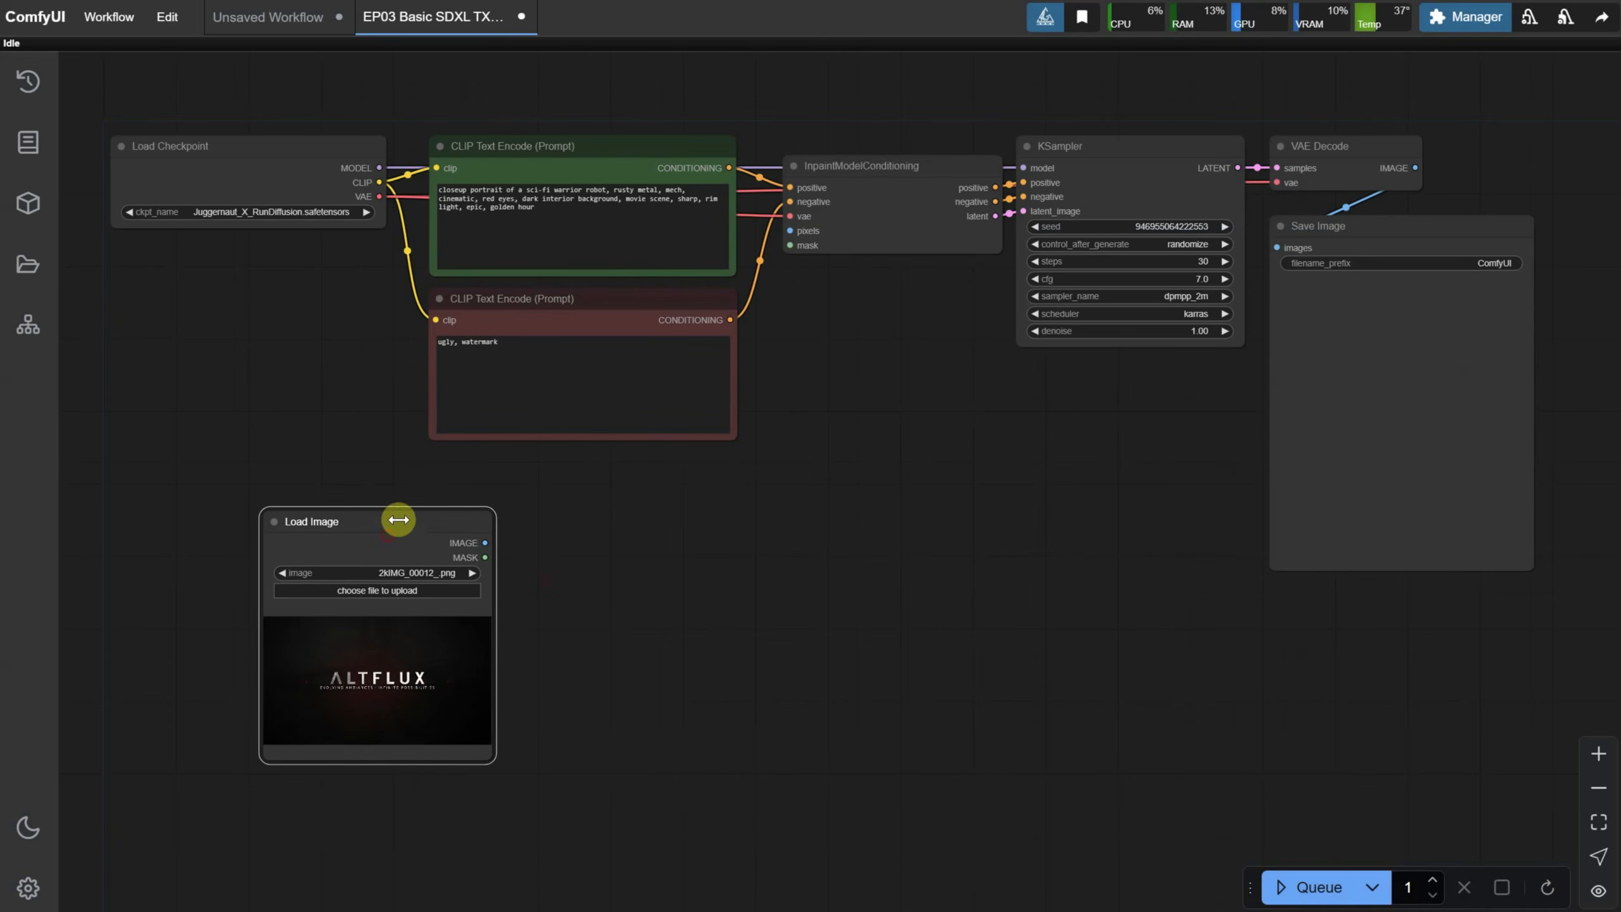
{"action": "left_click", "coordinate": [377, 591]}
{"action": "double_click", "coordinate": [451, 170]}
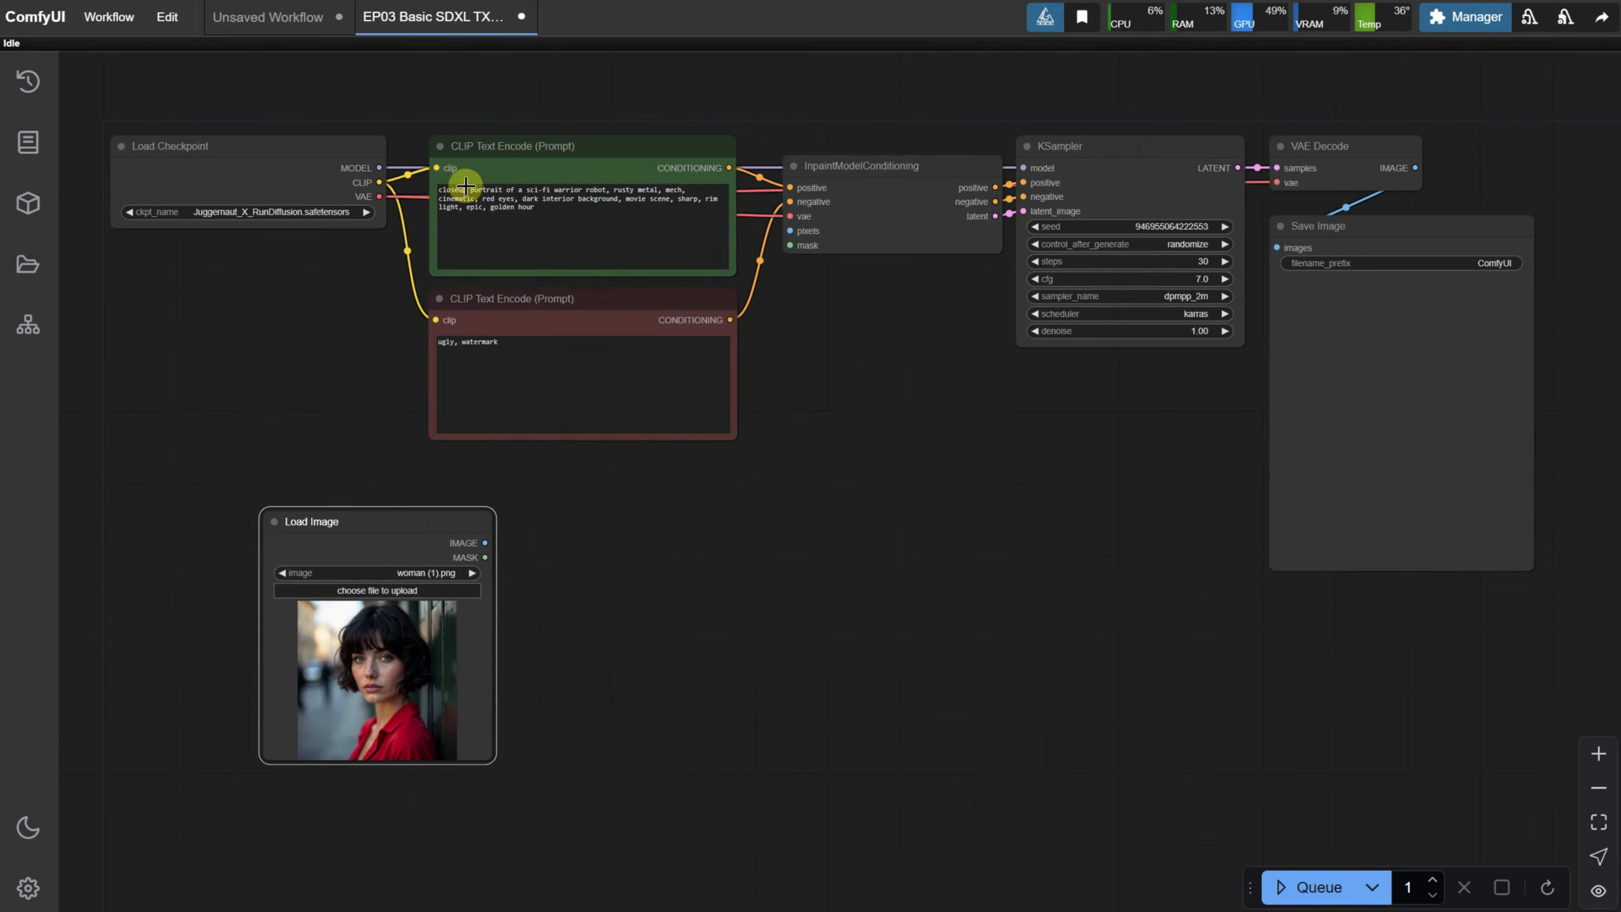
{"action": "left_click_drag", "start_coordinate": [495, 762], "coordinate": [462, 868]}
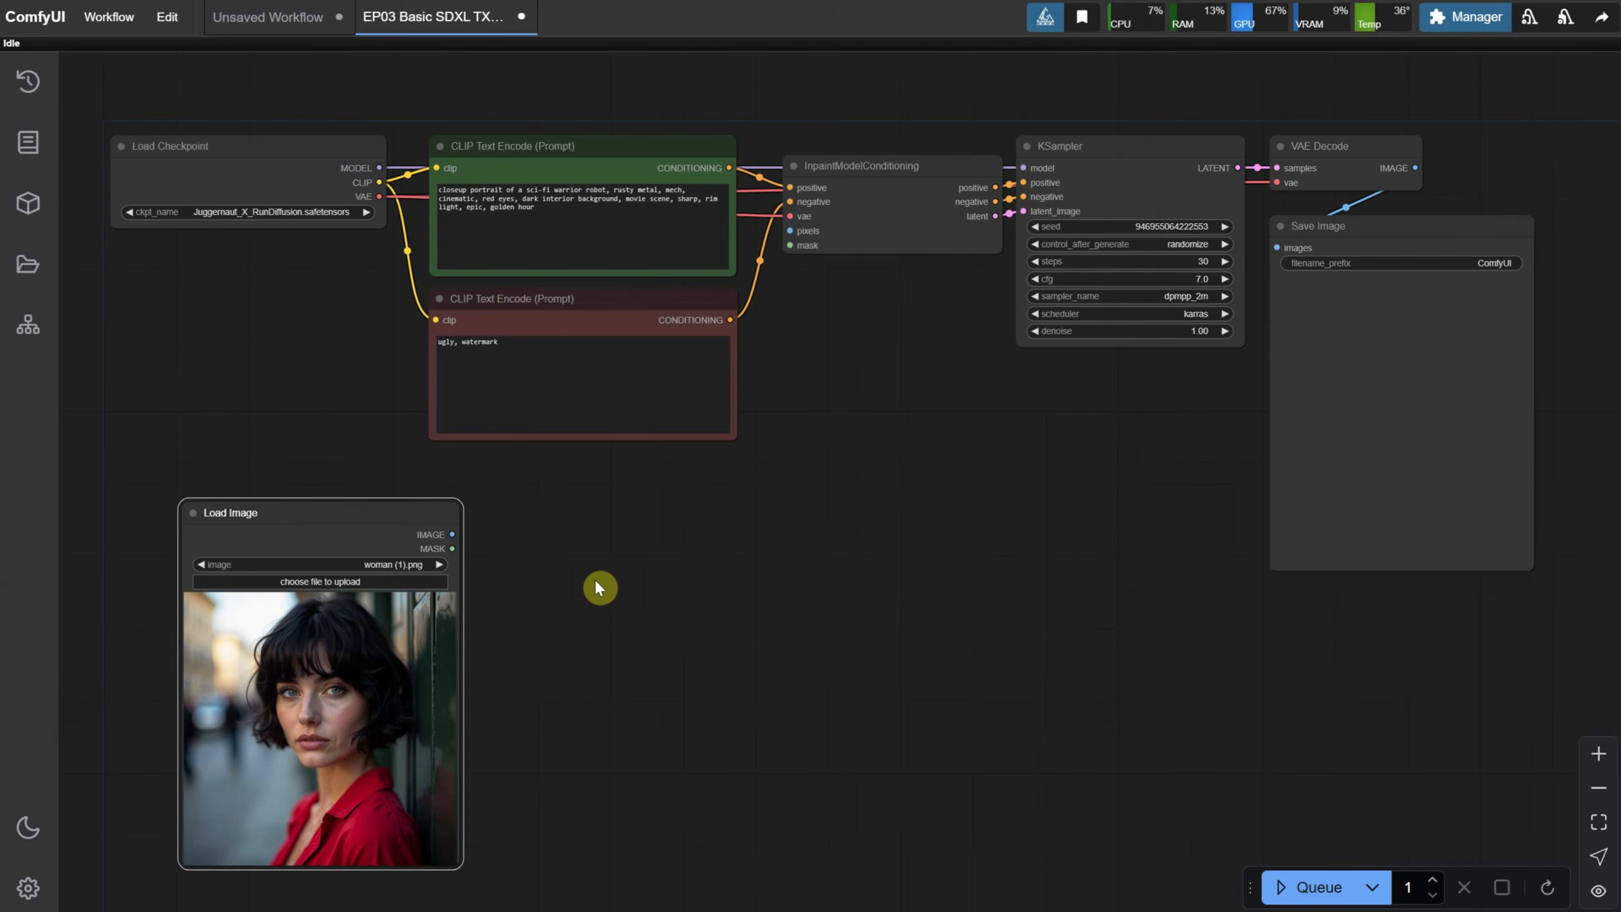
Step: Add an Inpaint Crop node and place it beside the Load Image node
{"action": "double_click", "coordinate": [562, 579]}
{"action": "type", "text": "inpaint"}
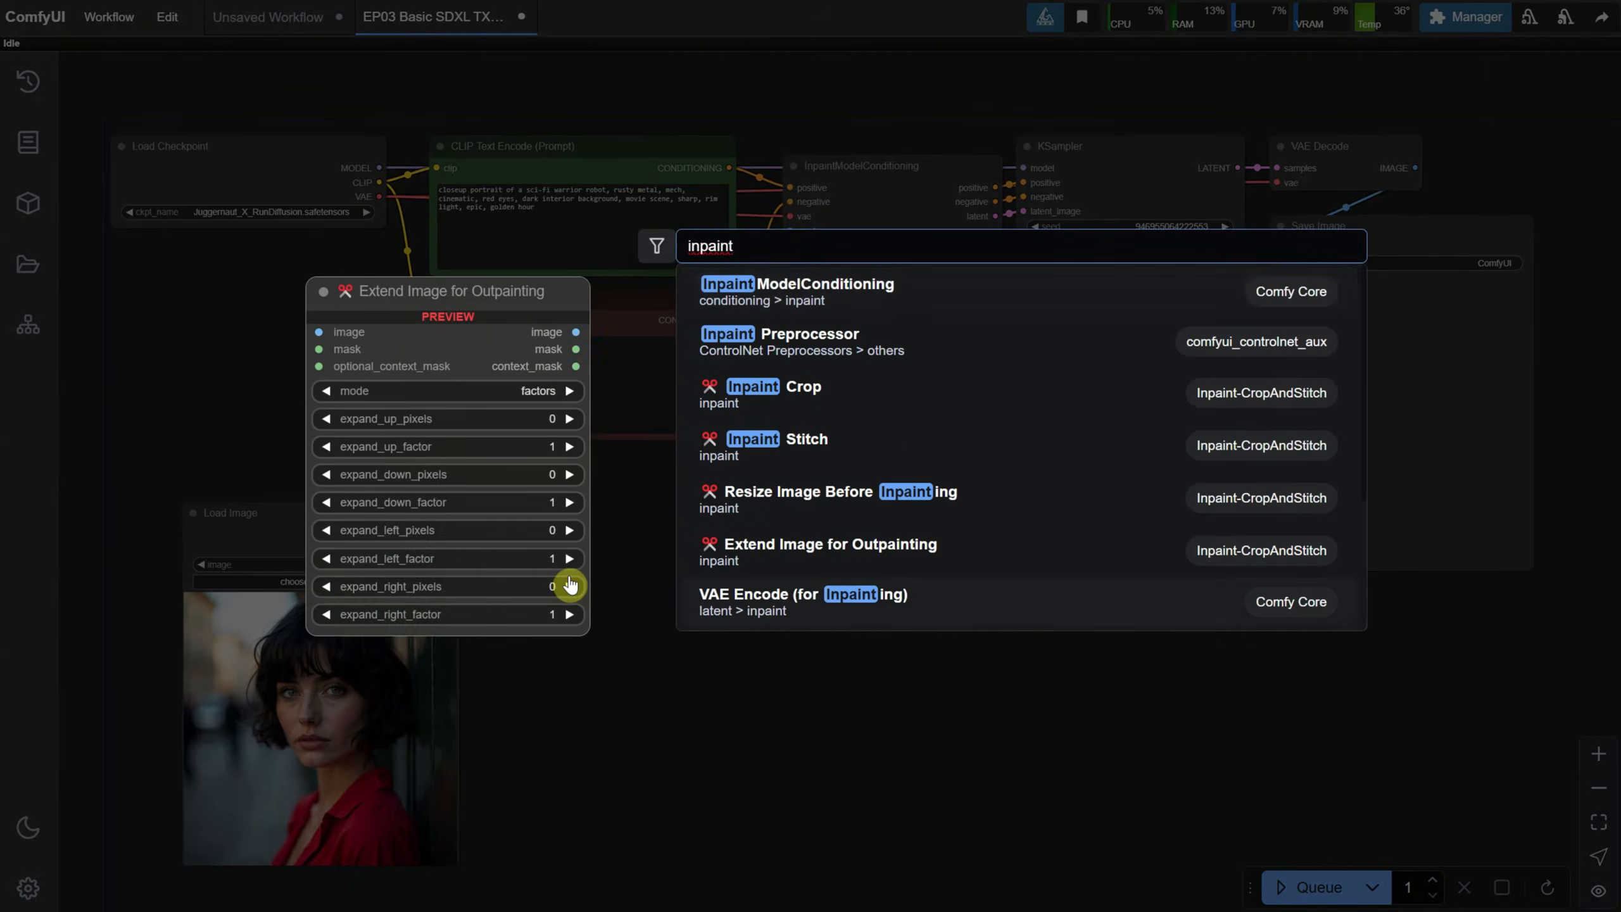
{"action": "left_click", "coordinate": [821, 404]}
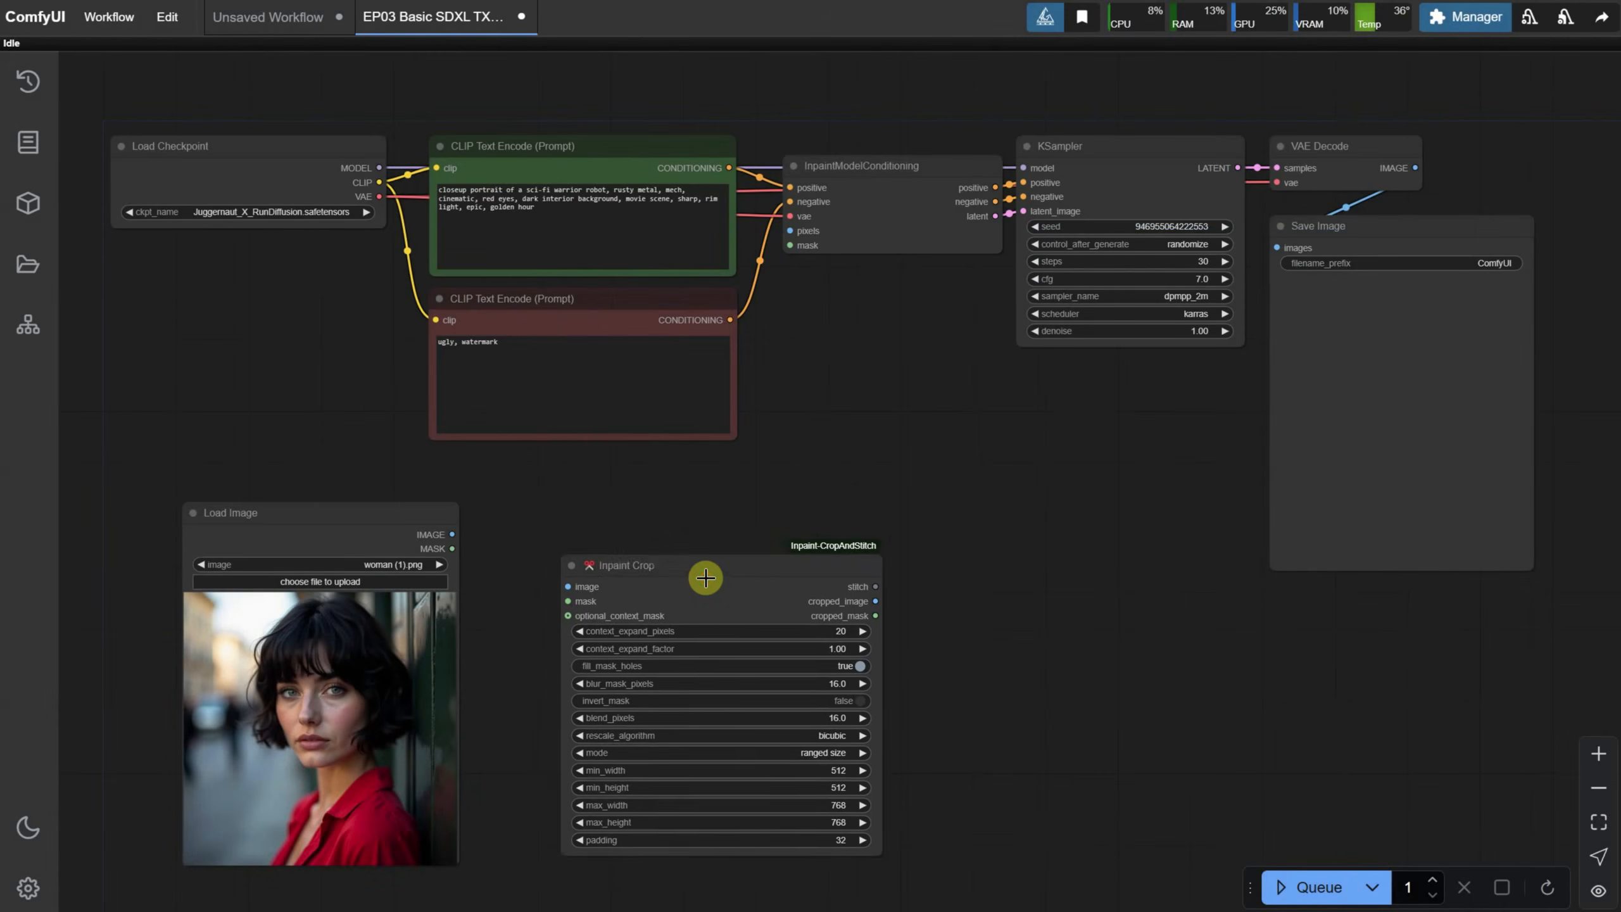
{"action": "left_click_drag", "start_coordinate": [706, 572], "coordinate": [662, 550]}
Step: Add an Inpaint Stitch node and place it to the right of the Inpaint Crop node
{"action": "double_click", "coordinate": [963, 553]}
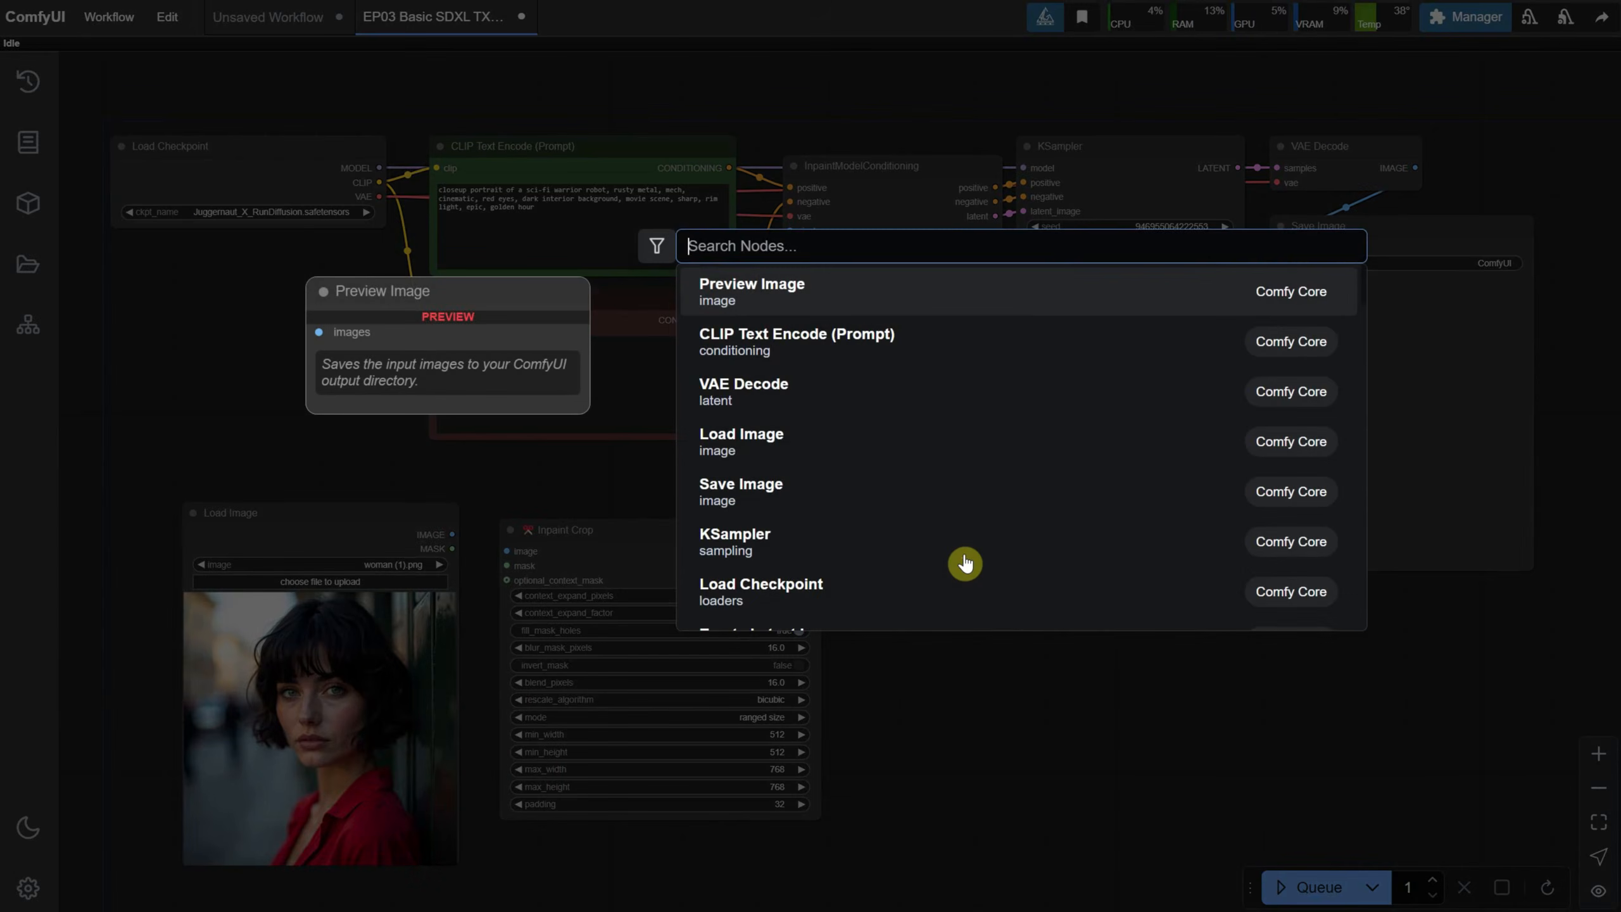
{"action": "type", "text": "inpain"}
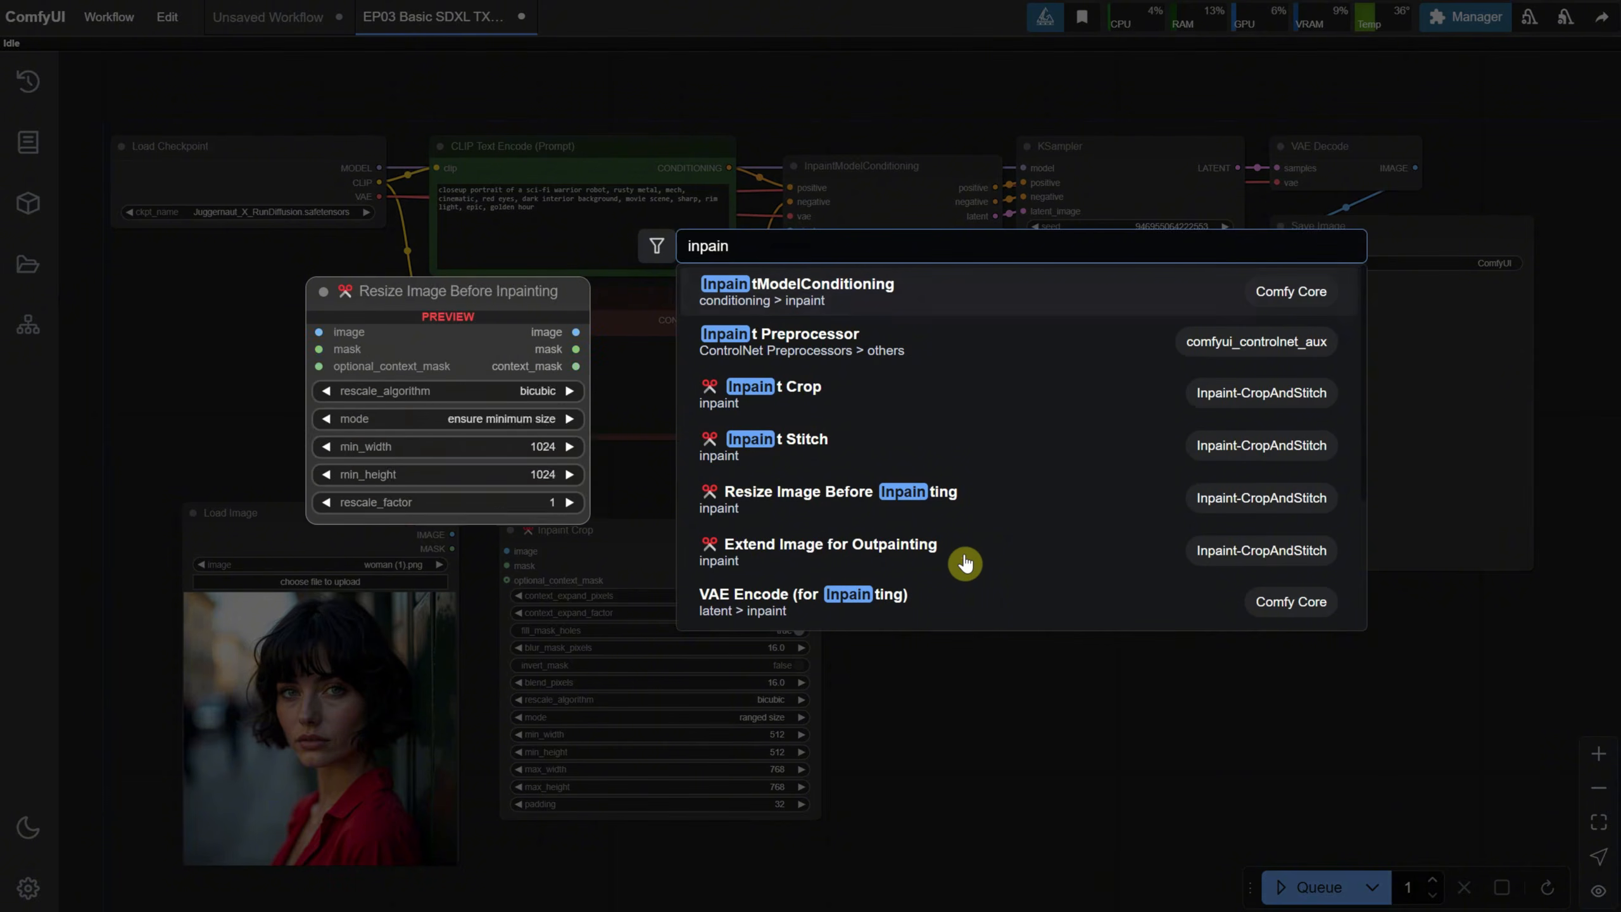
{"action": "left_click", "coordinate": [865, 450]}
{"action": "left_click_drag", "start_coordinate": [1010, 549], "coordinate": [990, 553]}
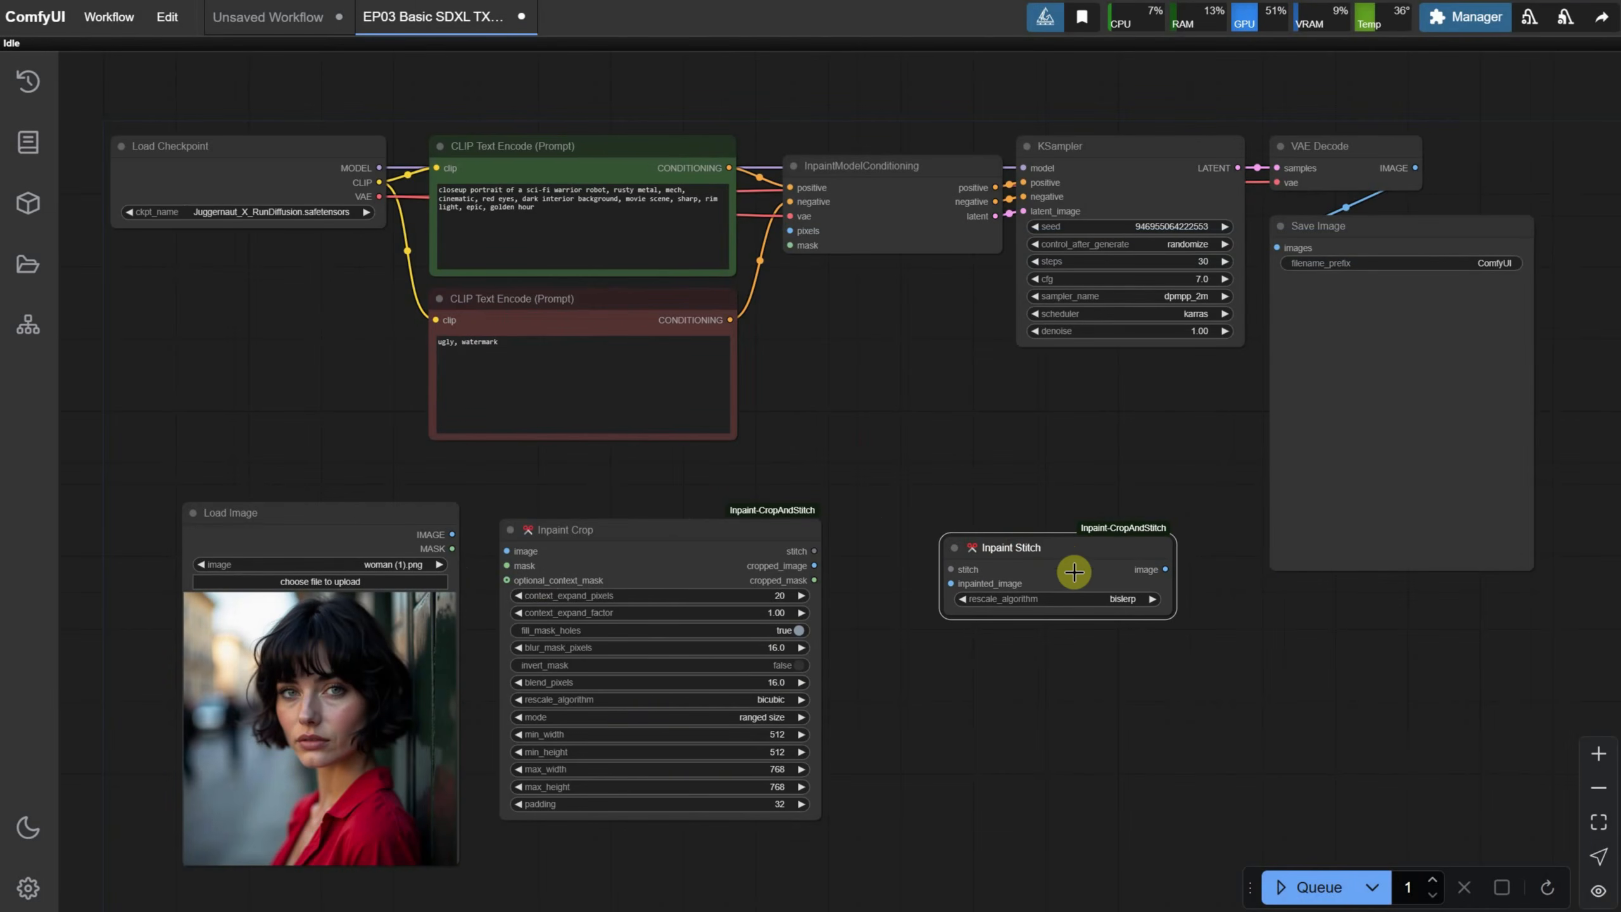
Step: Connect the Load Image node's IMAGE and MASK outputs to the image and mask inputs of Inpaint Crop
{"action": "scroll", "coordinate": [1195, 662], "scroll_direction": "down", "scroll_amount": 1}
{"action": "scroll", "coordinate": [1205, 627], "scroll_direction": "right", "scroll_amount": 3}
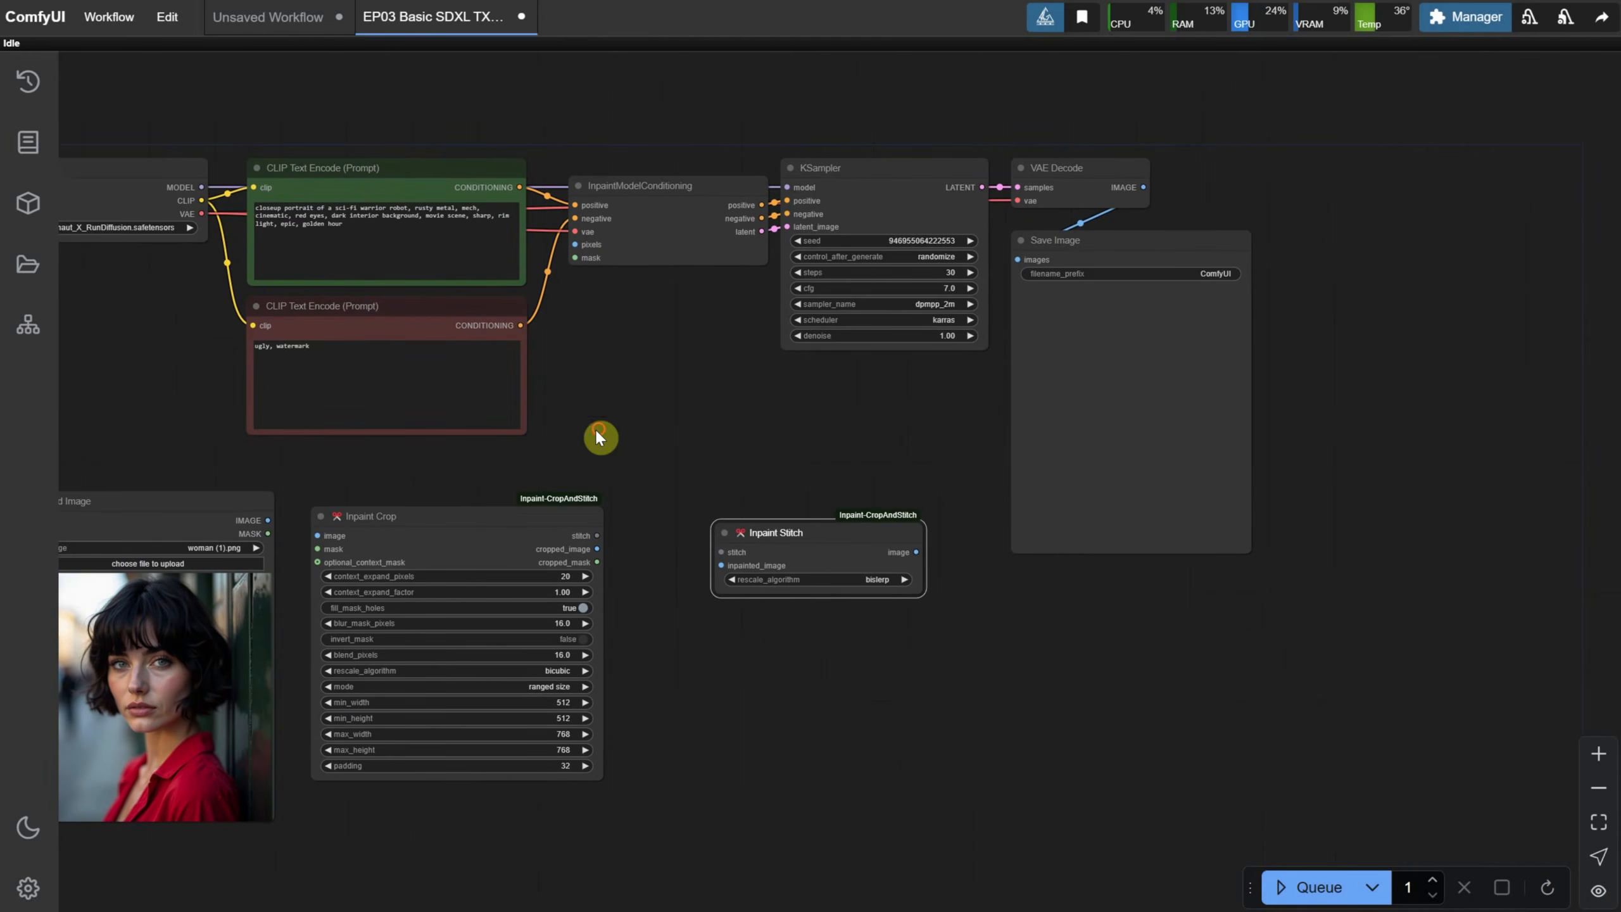
{"action": "left_click_drag", "start_coordinate": [597, 437], "coordinate": [941, 377]}
{"action": "scroll", "coordinate": [724, 428], "scroll_direction": "up", "scroll_amount": 3}
{"action": "left_click_drag", "start_coordinate": [683, 487], "coordinate": [618, 496]}
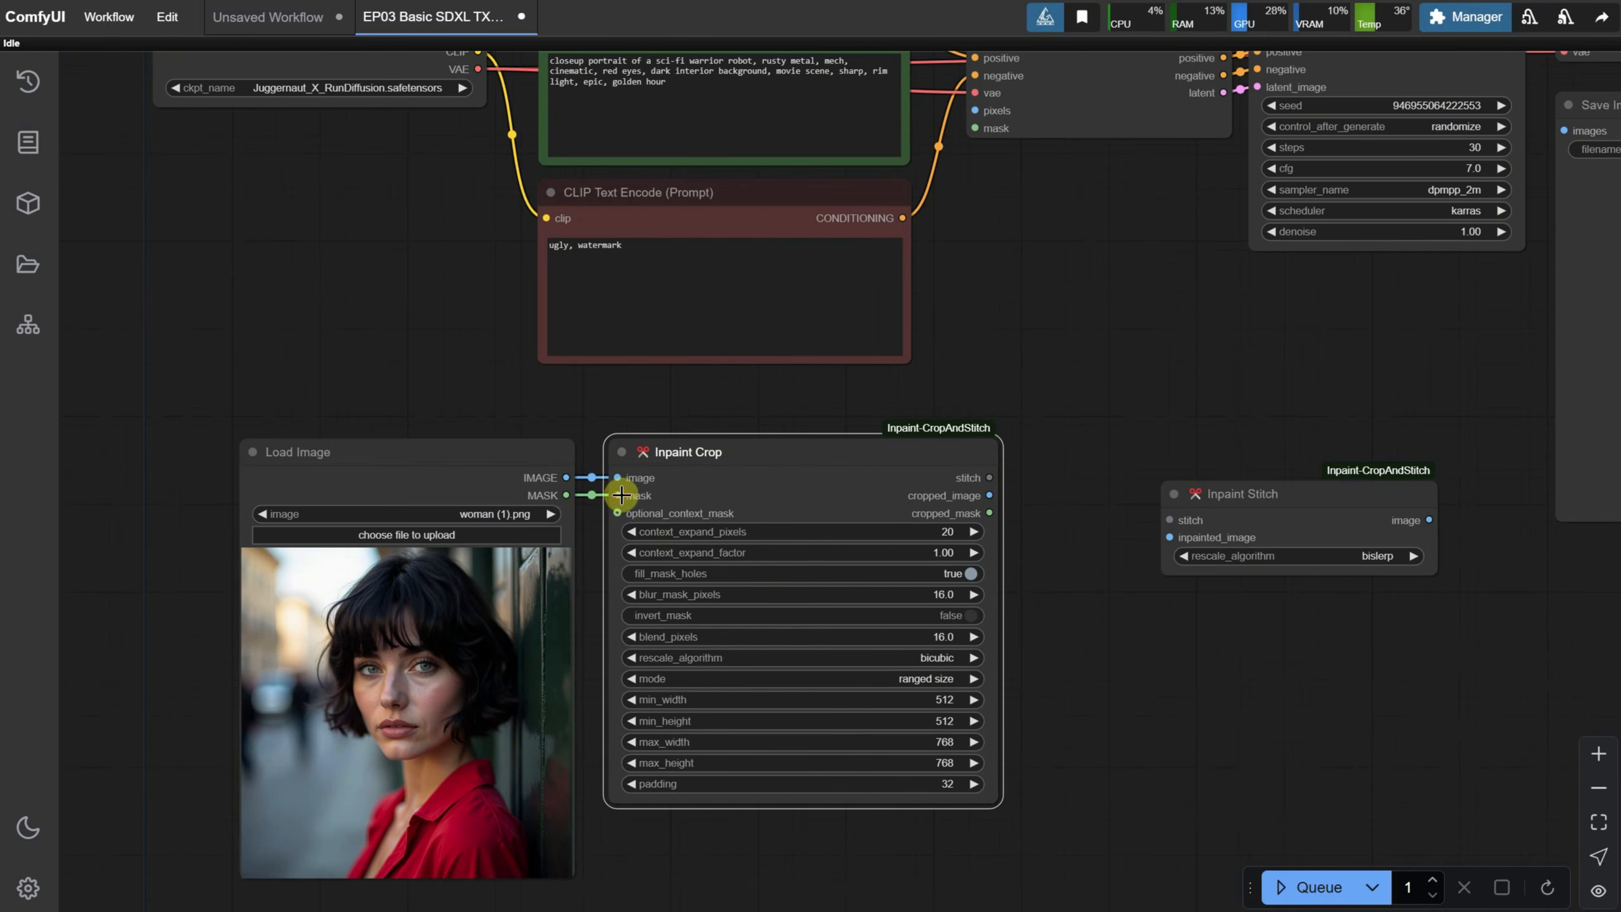
Step: Connect Inpaint Crop's cropped_image and cropped_mask outputs to the pixels and mask inputs of InpaintModelConditioning
{"action": "left_click_drag", "start_coordinate": [658, 651], "coordinate": [649, 278]}
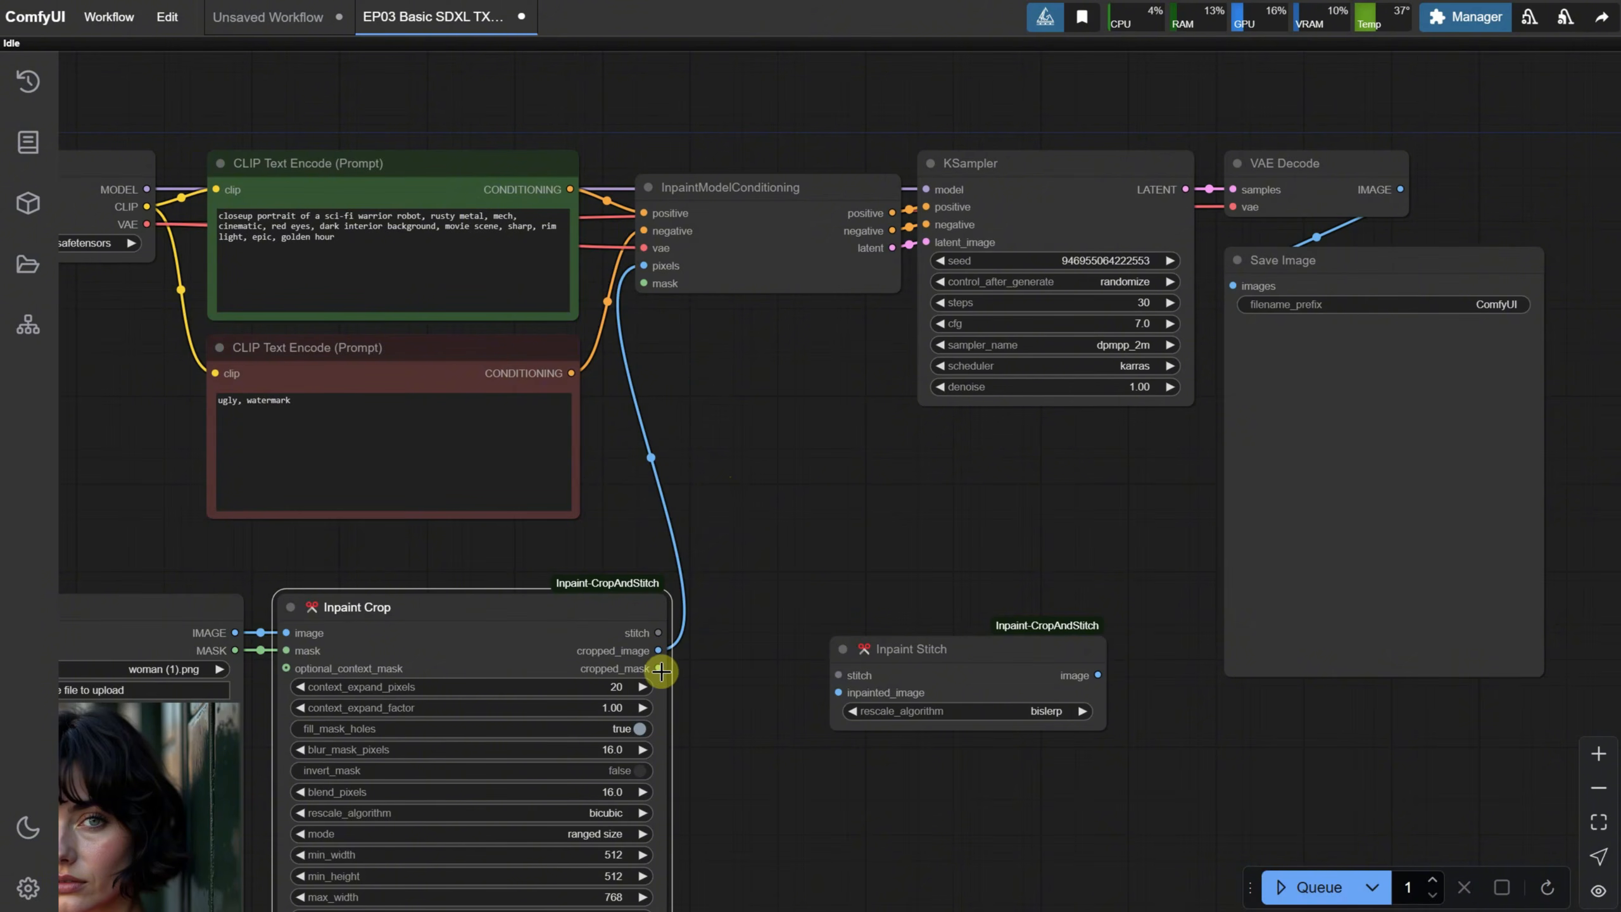
{"action": "left_click_drag", "start_coordinate": [658, 668], "coordinate": [644, 283]}
Step: Move the Save Image node farther right of VAE Decode and place Inpaint Stitch in the gap between them
{"action": "left_click_drag", "start_coordinate": [765, 517], "coordinate": [890, 373]}
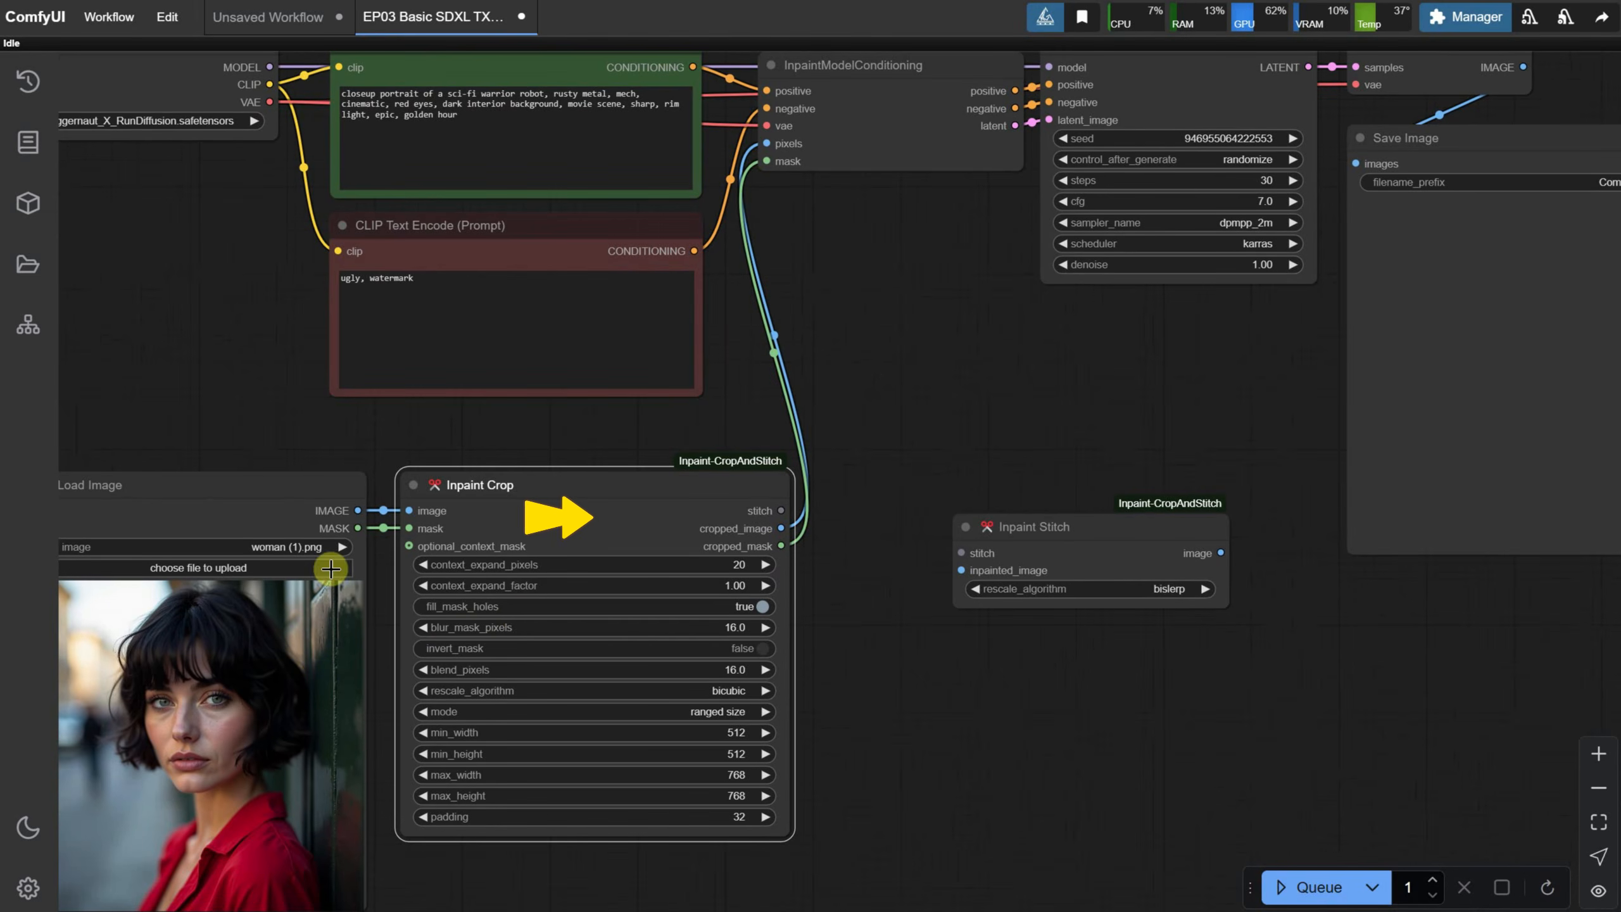
{"action": "left_click_drag", "start_coordinate": [964, 350], "coordinate": [777, 435]}
{"action": "left_click_drag", "start_coordinate": [1280, 237], "coordinate": [1498, 146]}
{"action": "left_click_drag", "start_coordinate": [907, 609], "coordinate": [1245, 397]}
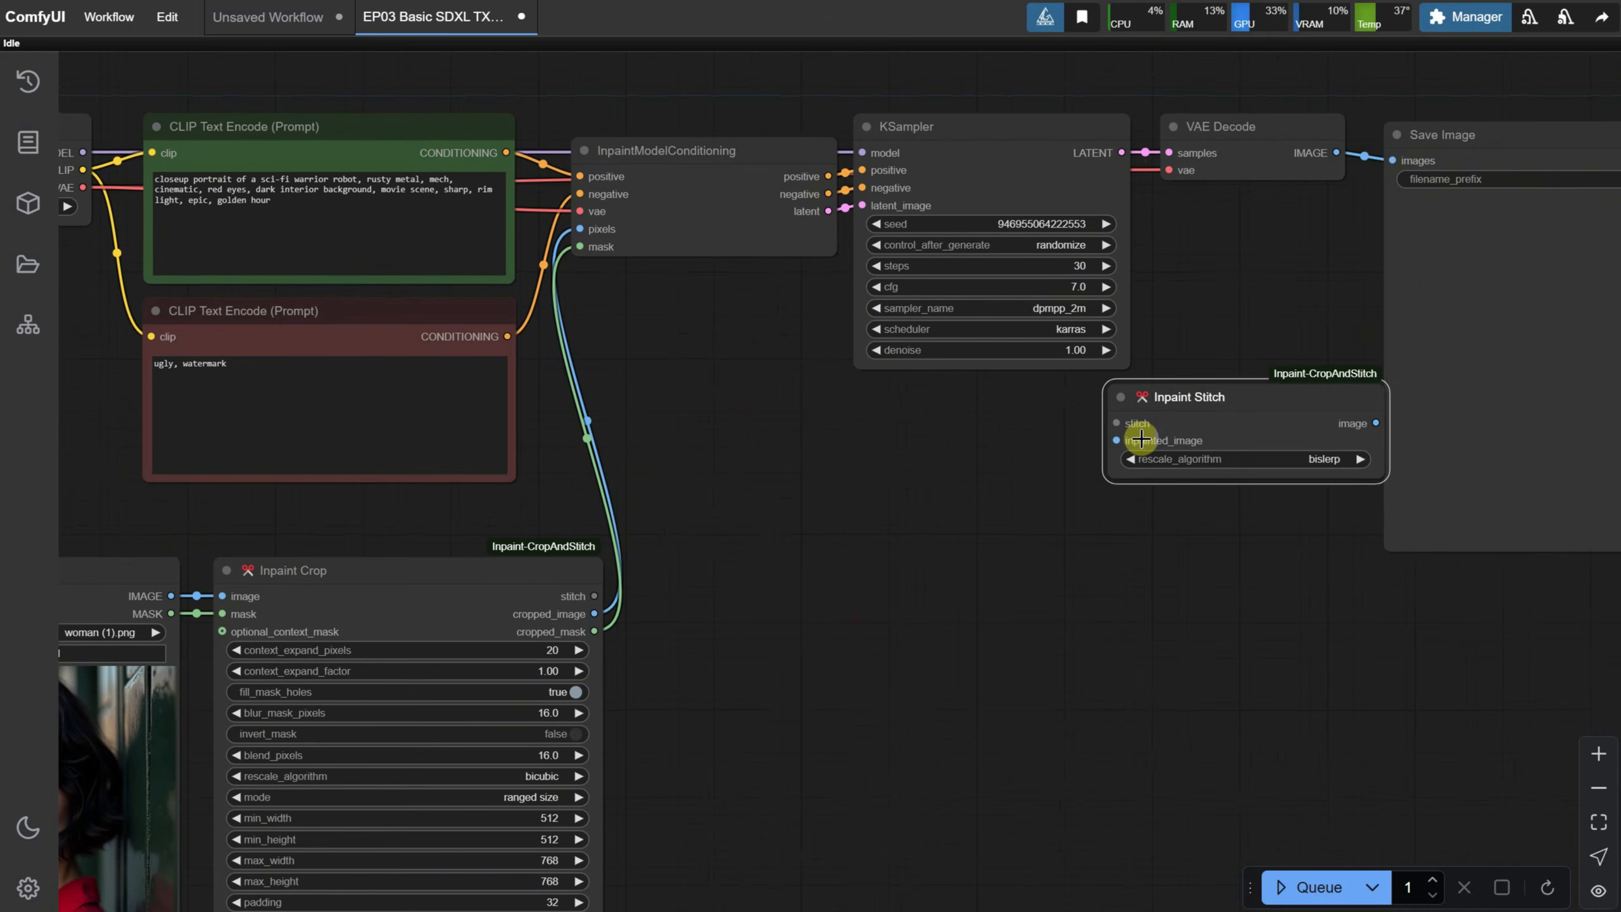
{"action": "left_click_drag", "start_coordinate": [1200, 632], "coordinate": [662, 698]}
{"action": "left_click", "coordinate": [994, 251]}
{"action": "left_click_drag", "start_coordinate": [994, 251], "coordinate": [1178, 238]}
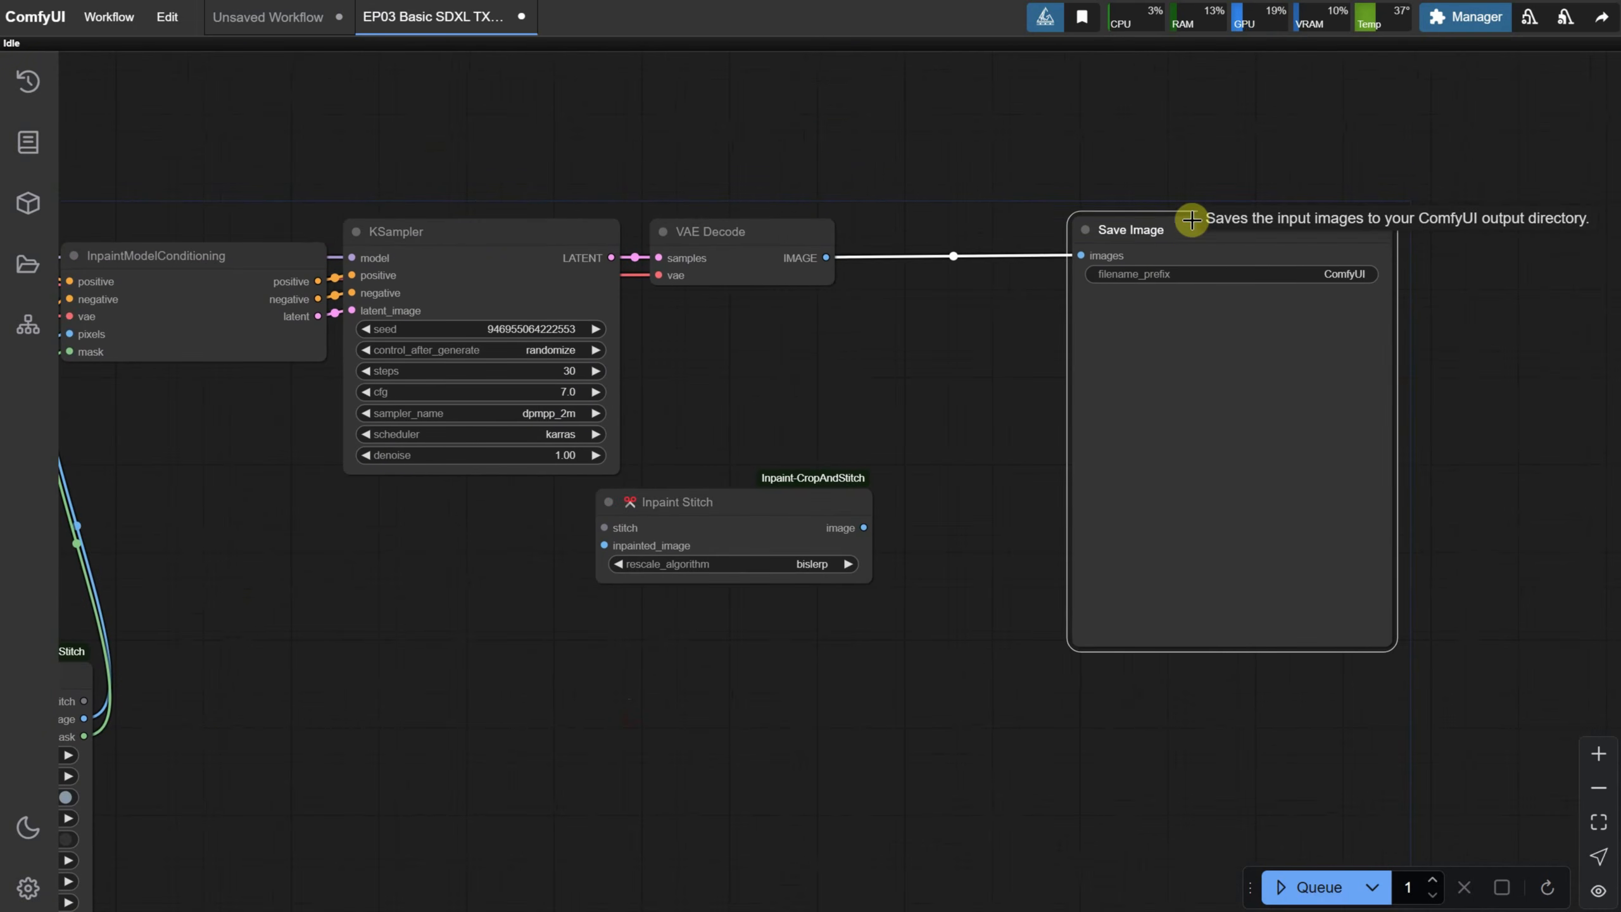
{"action": "left_click_drag", "start_coordinate": [681, 502], "coordinate": [894, 326]}
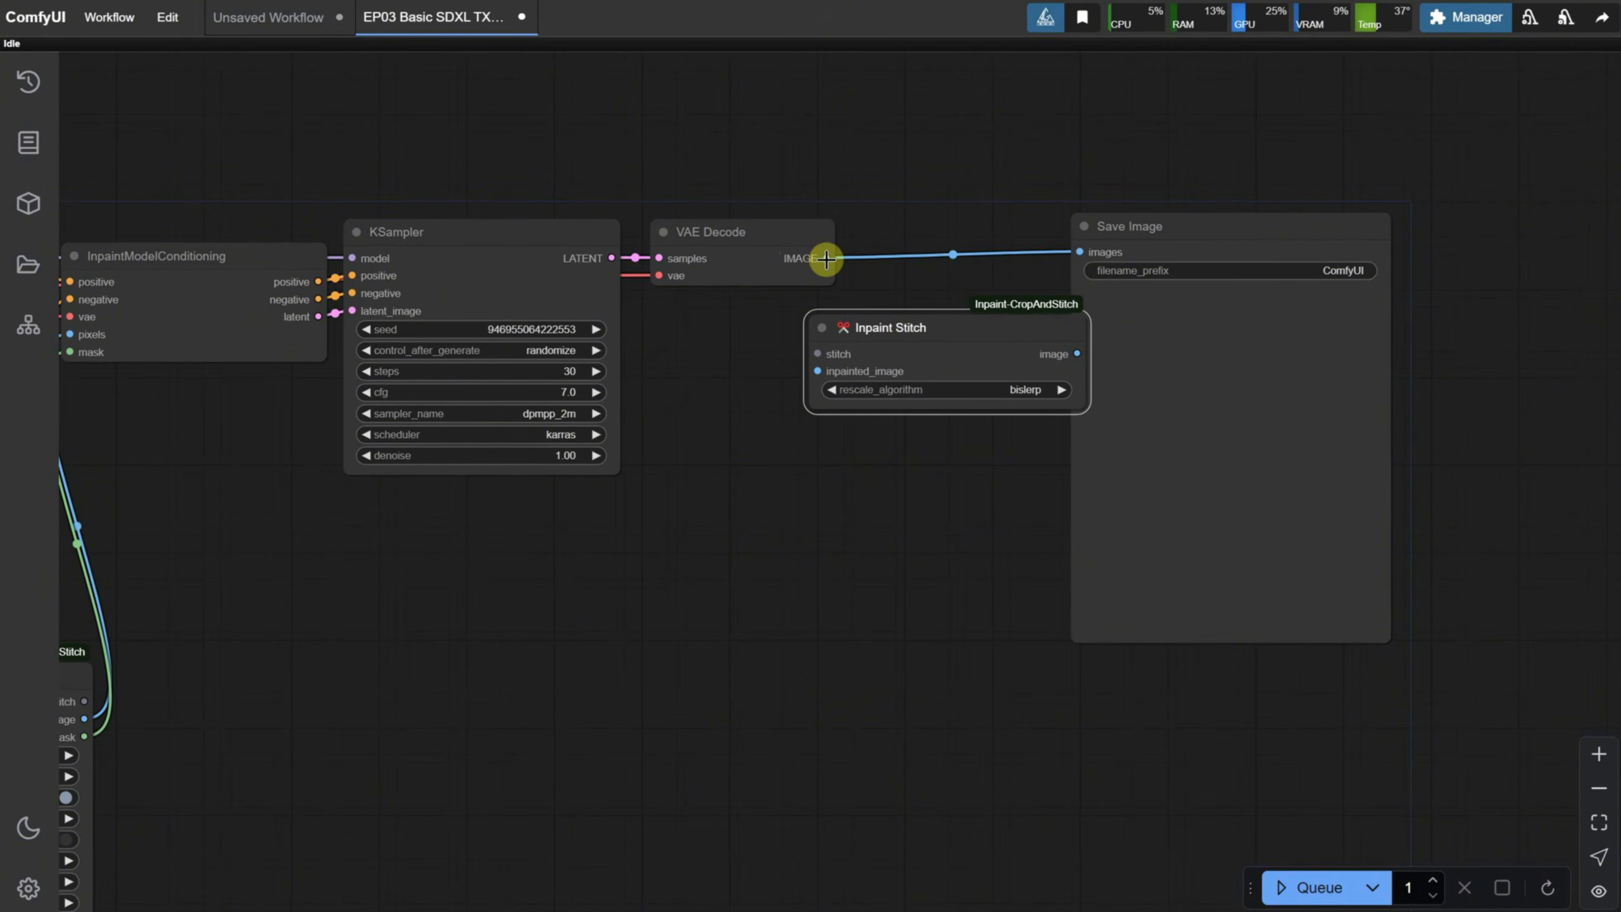
Step: Connect VAE Decode's IMAGE to Inpaint Stitch's inpainted_image and its image output to Save Image, lining up the nodes in a row
{"action": "left_click_drag", "start_coordinate": [826, 259], "coordinate": [872, 323]}
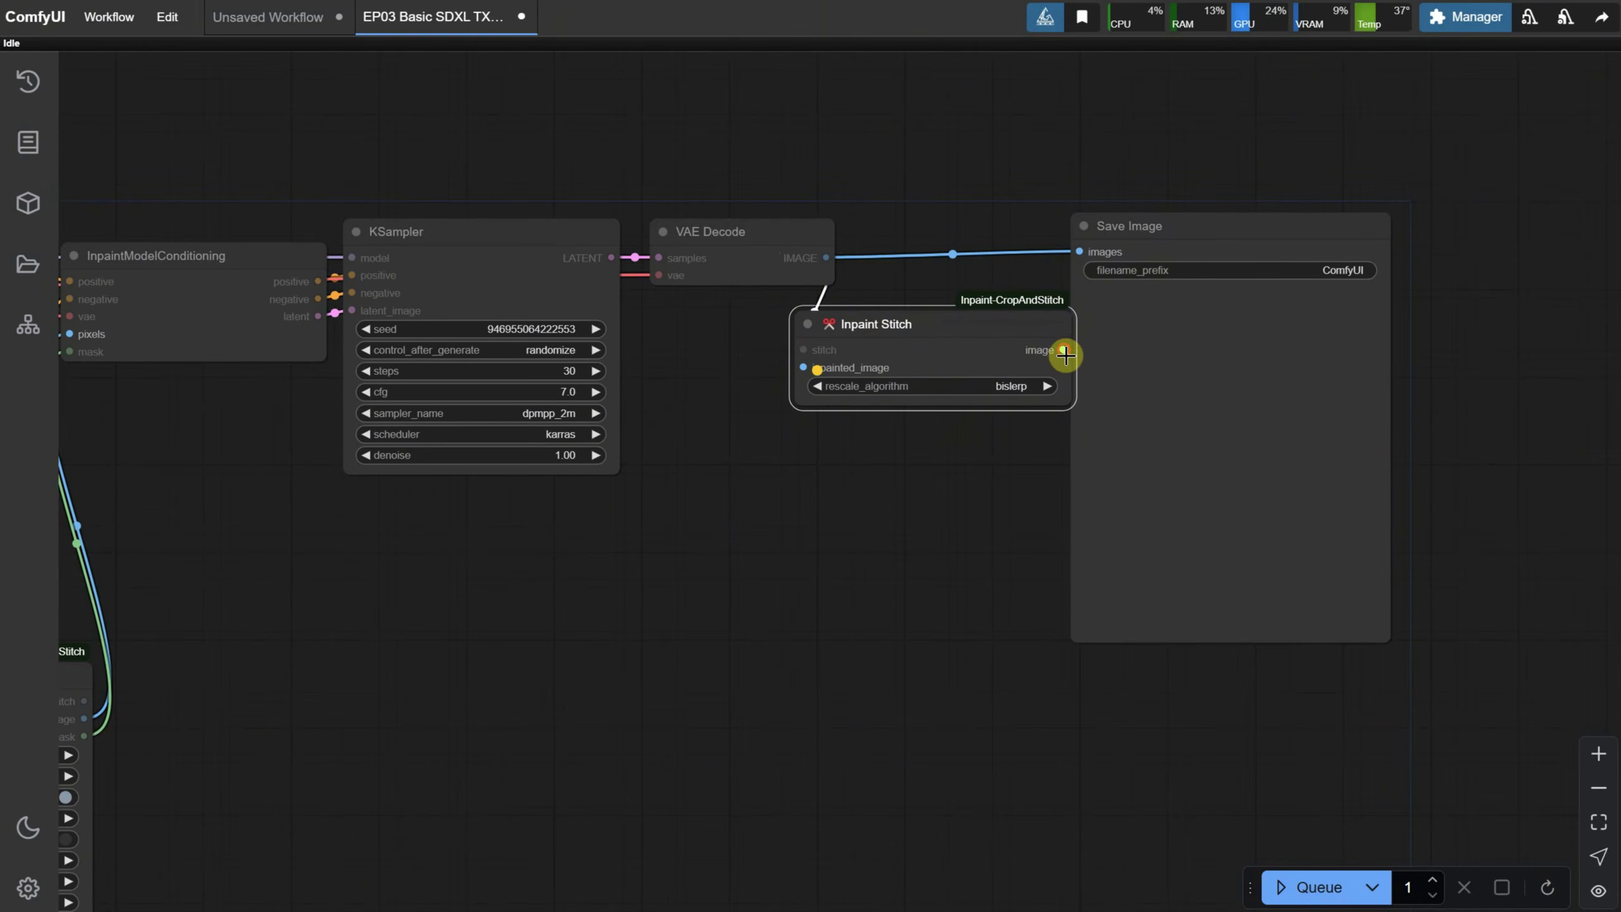
{"action": "left_click_drag", "start_coordinate": [1063, 351], "coordinate": [1085, 253]}
{"action": "left_click_drag", "start_coordinate": [1134, 227], "coordinate": [1265, 227]}
{"action": "left_click_drag", "start_coordinate": [914, 339], "coordinate": [988, 237]}
Step: Connect Inpaint Crop's stitch output to the stitch input of the Inpaint Stitch node
{"action": "left_click_drag", "start_coordinate": [623, 635], "coordinate": [859, 518]}
{"action": "scroll", "coordinate": [858, 518], "scroll_direction": "down", "scroll_amount": 2}
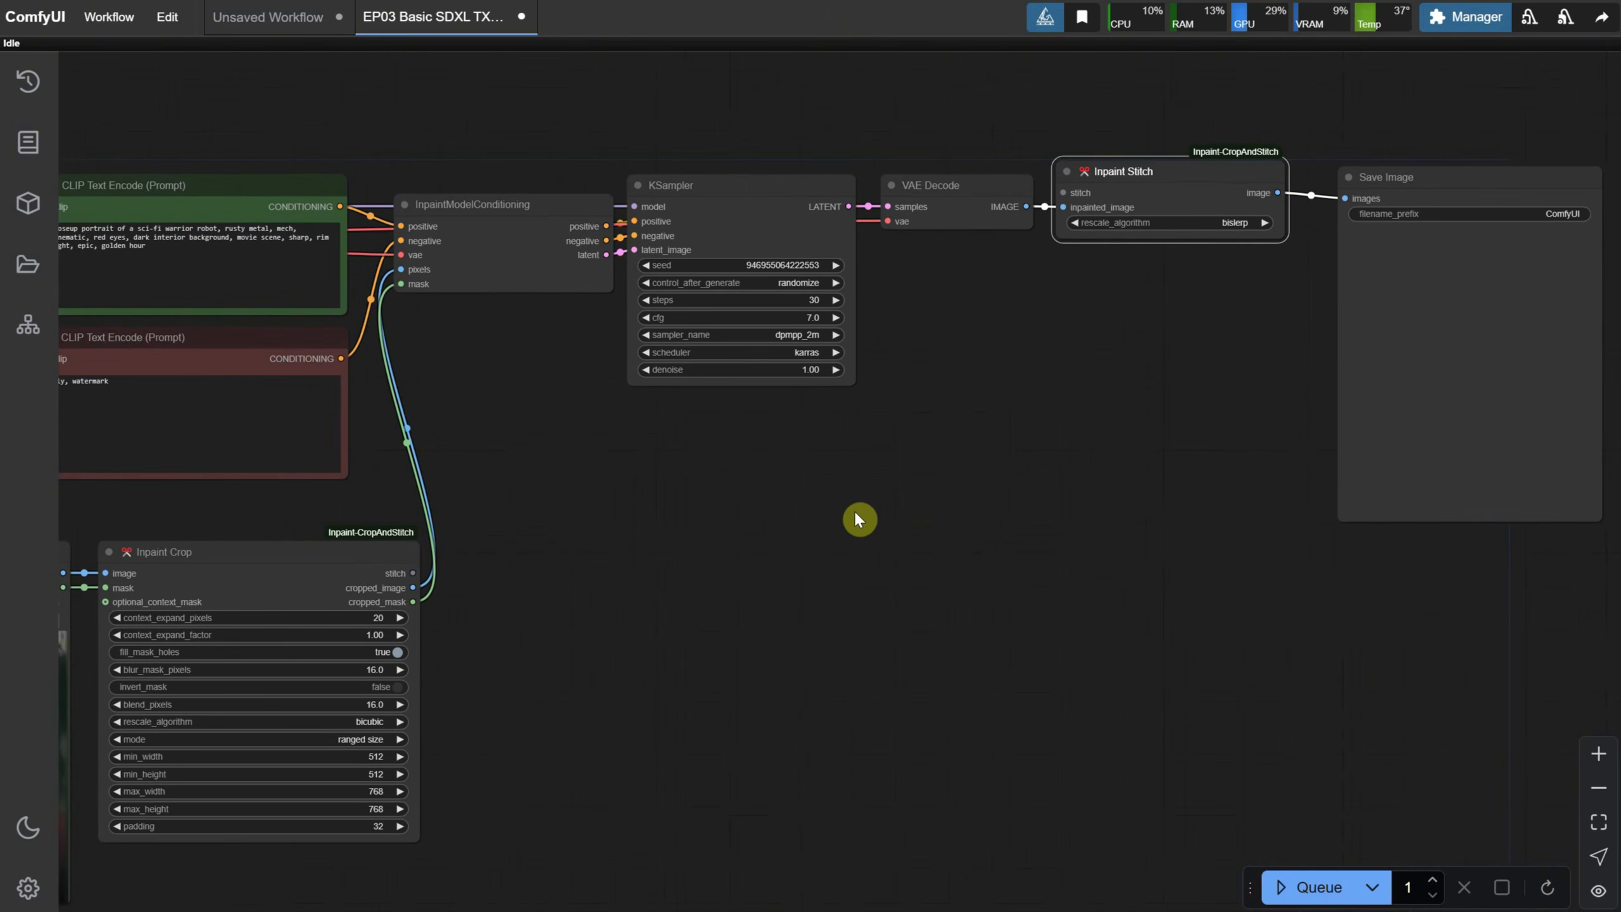
{"action": "left_click_drag", "start_coordinate": [412, 570], "coordinate": [1062, 194]}
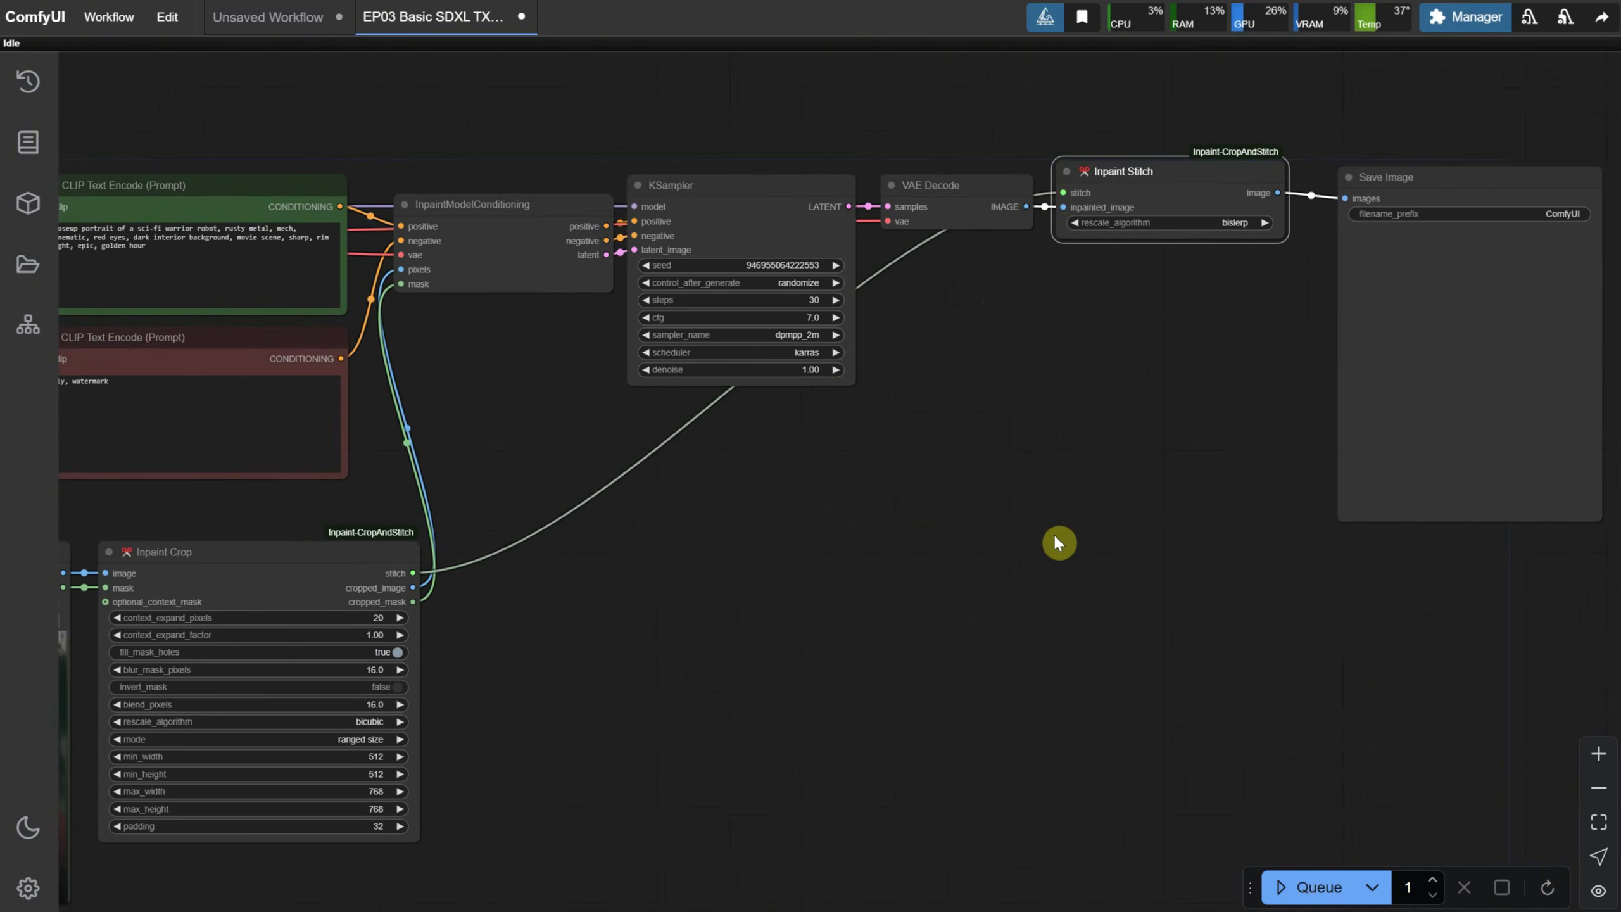
{"action": "scroll", "coordinate": [1041, 537], "scroll_direction": "down", "scroll_amount": 3}
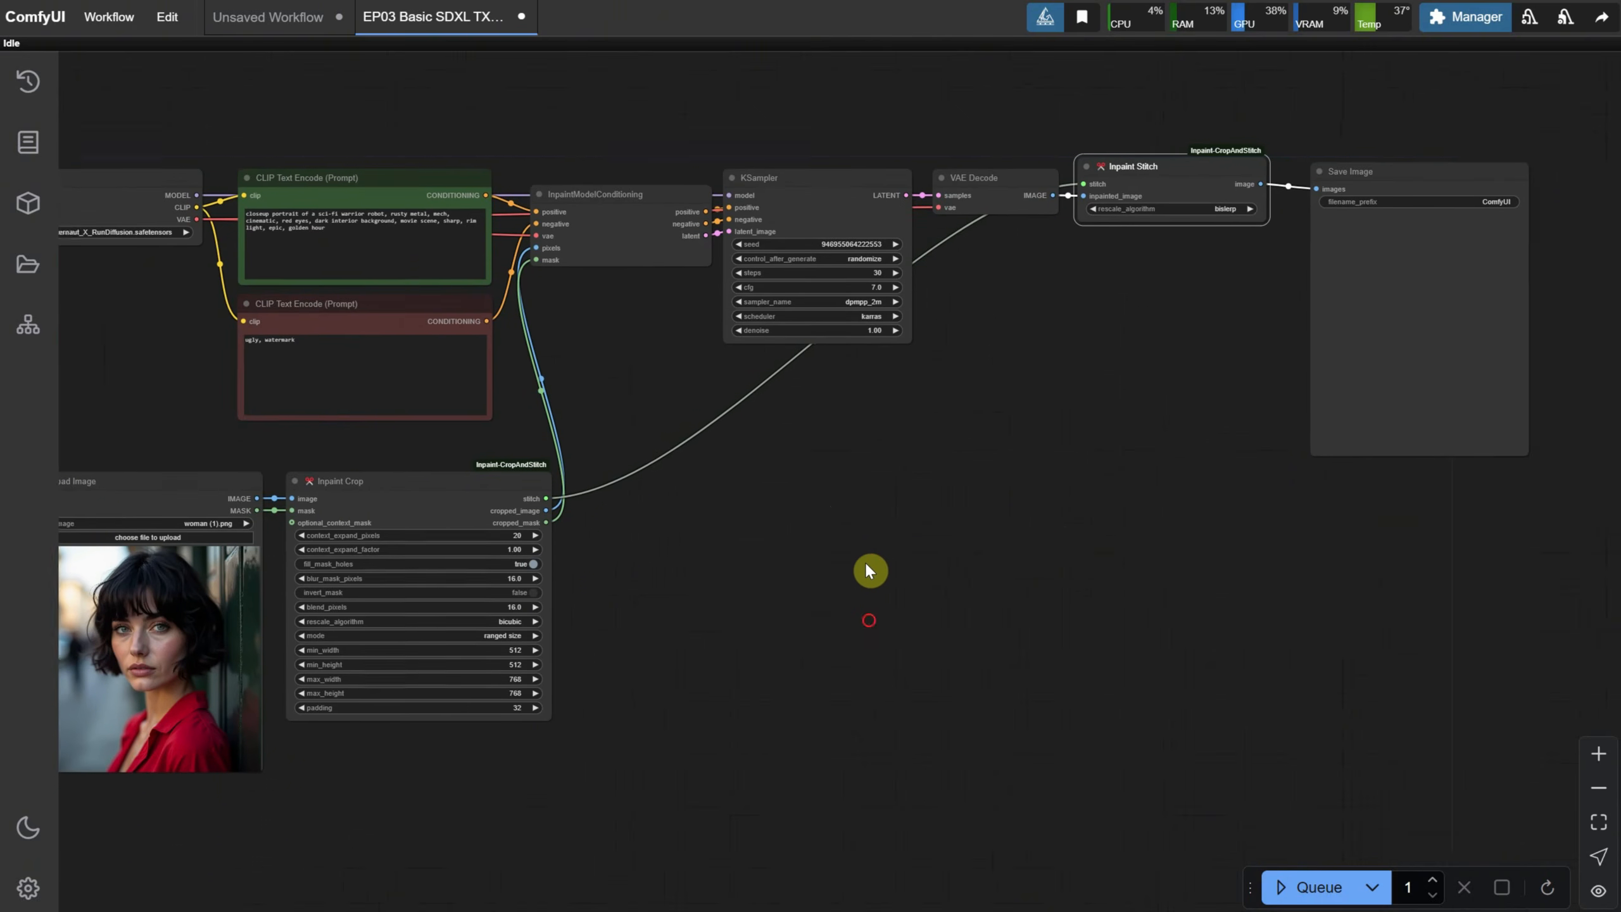
{"action": "left_click_drag", "start_coordinate": [866, 561], "coordinate": [968, 526]}
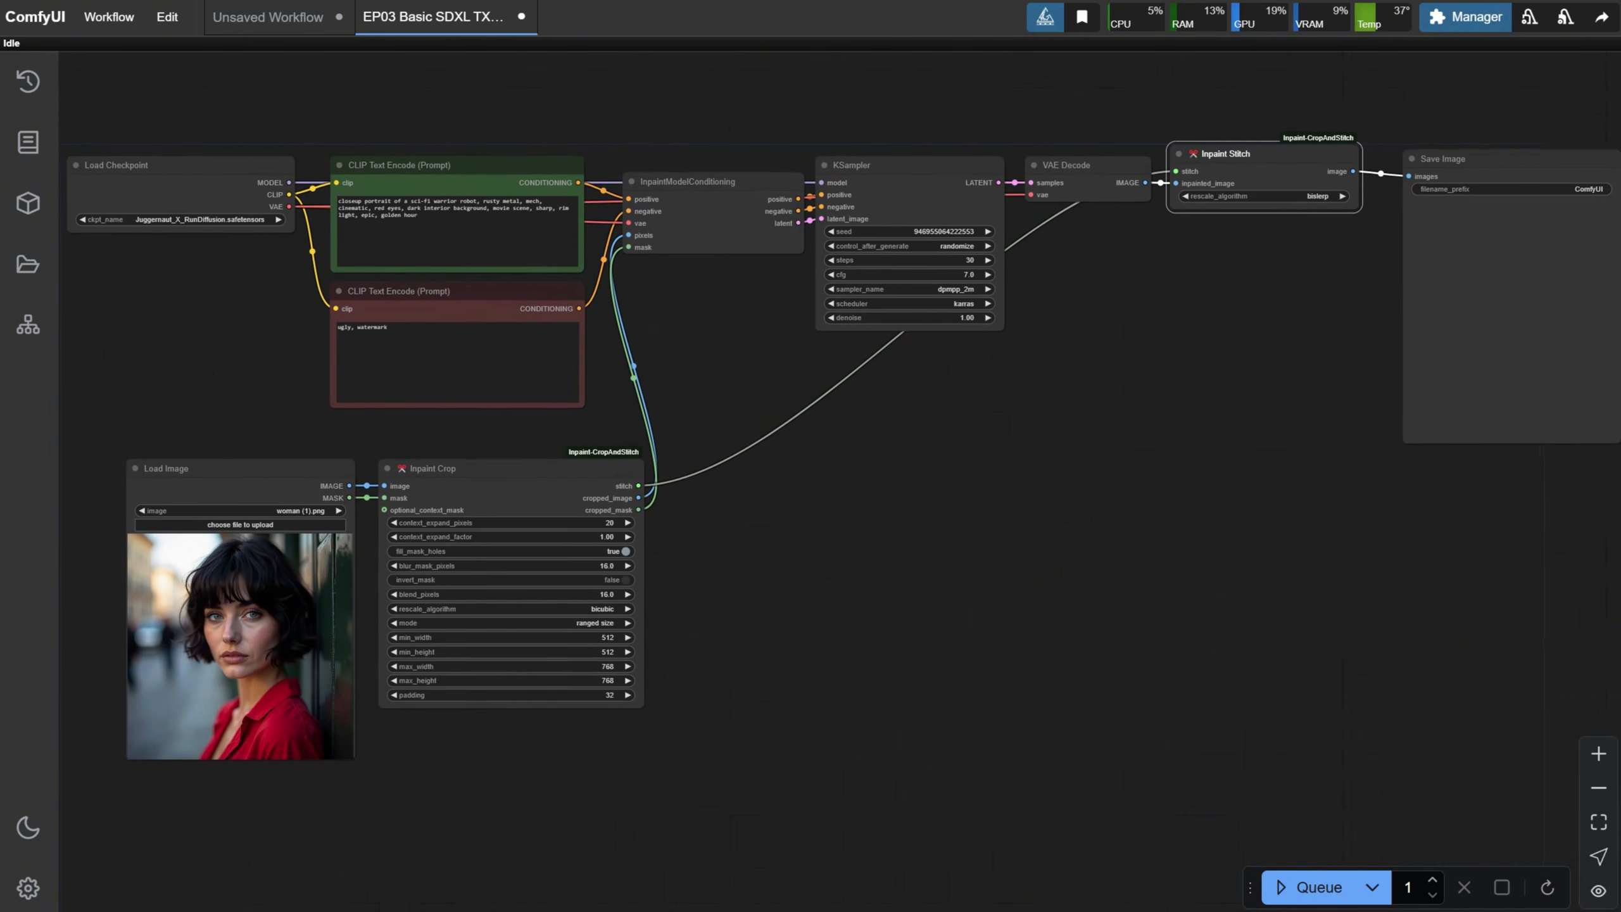
Step: Set the Inpaint Crop node's mode to forced size, with force_width and force_height at 1024
{"action": "scroll", "coordinate": [756, 634], "scroll_direction": "up", "scroll_amount": 5}
{"action": "left_click_drag", "start_coordinate": [586, 575], "coordinate": [1149, 536]}
{"action": "scroll", "coordinate": [1148, 535], "scroll_direction": "up", "scroll_amount": 1}
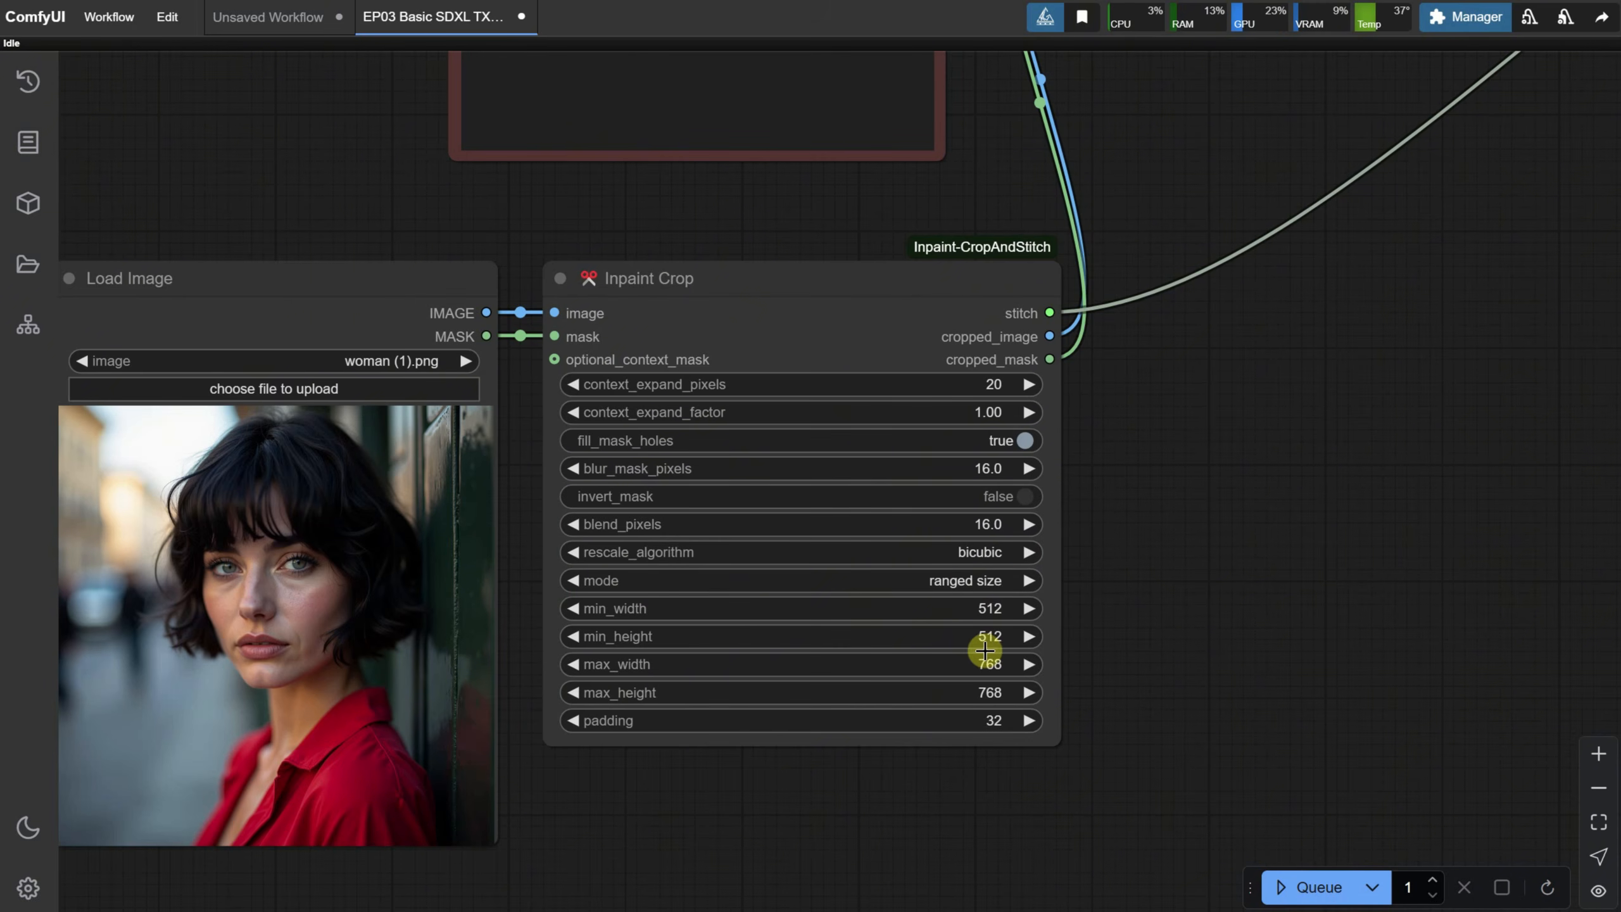
{"action": "left_click", "coordinate": [969, 586]}
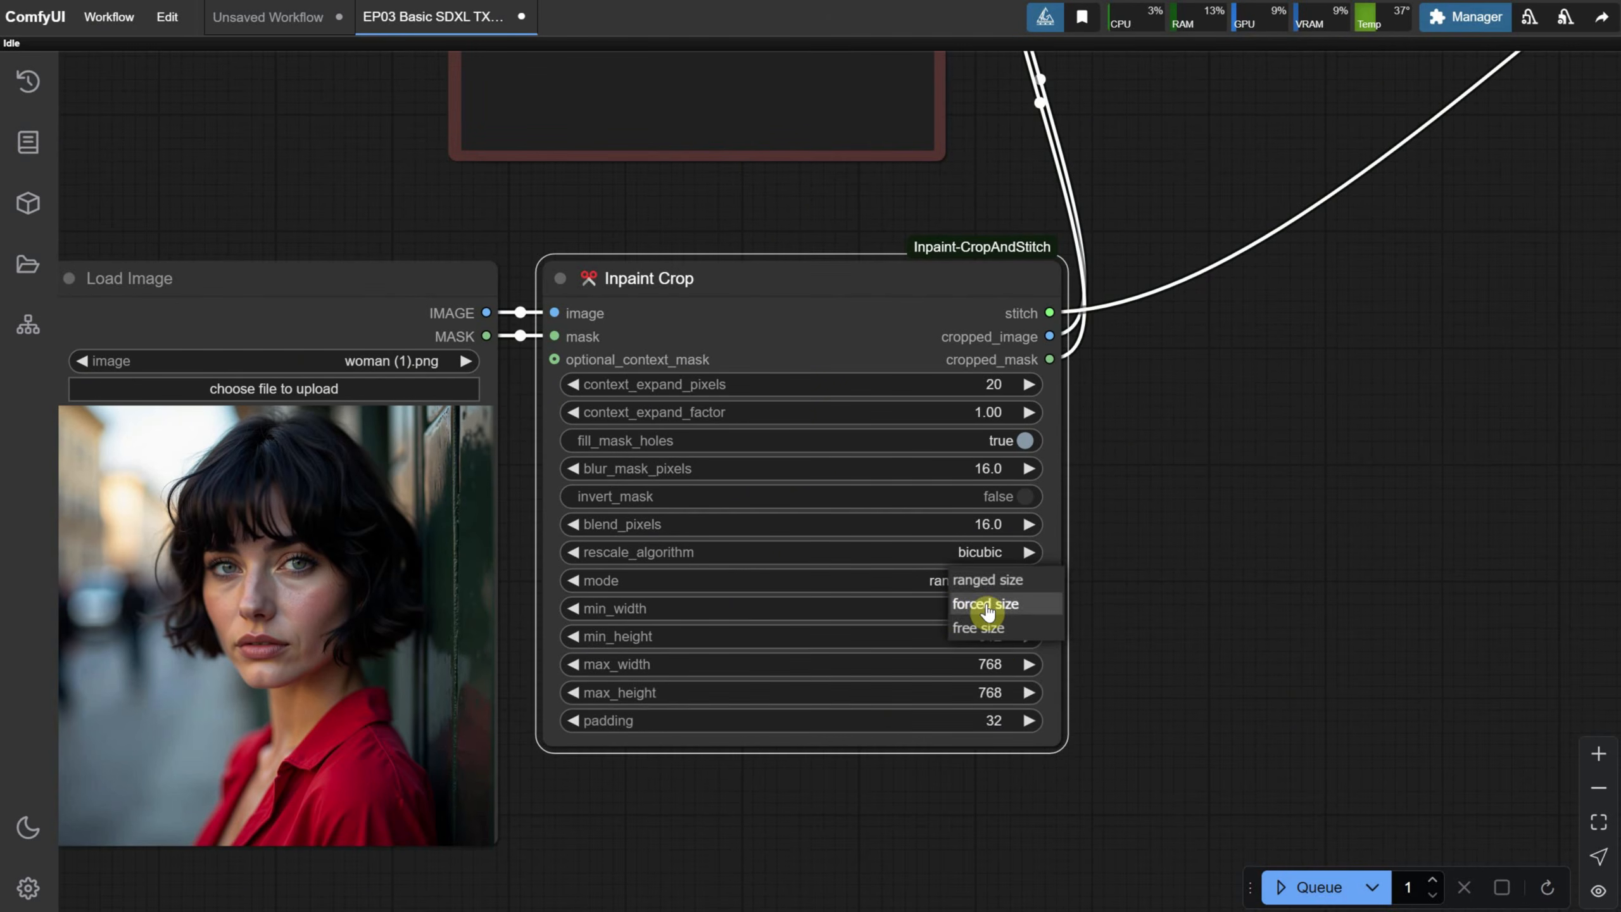
{"action": "left_click", "coordinate": [978, 605]}
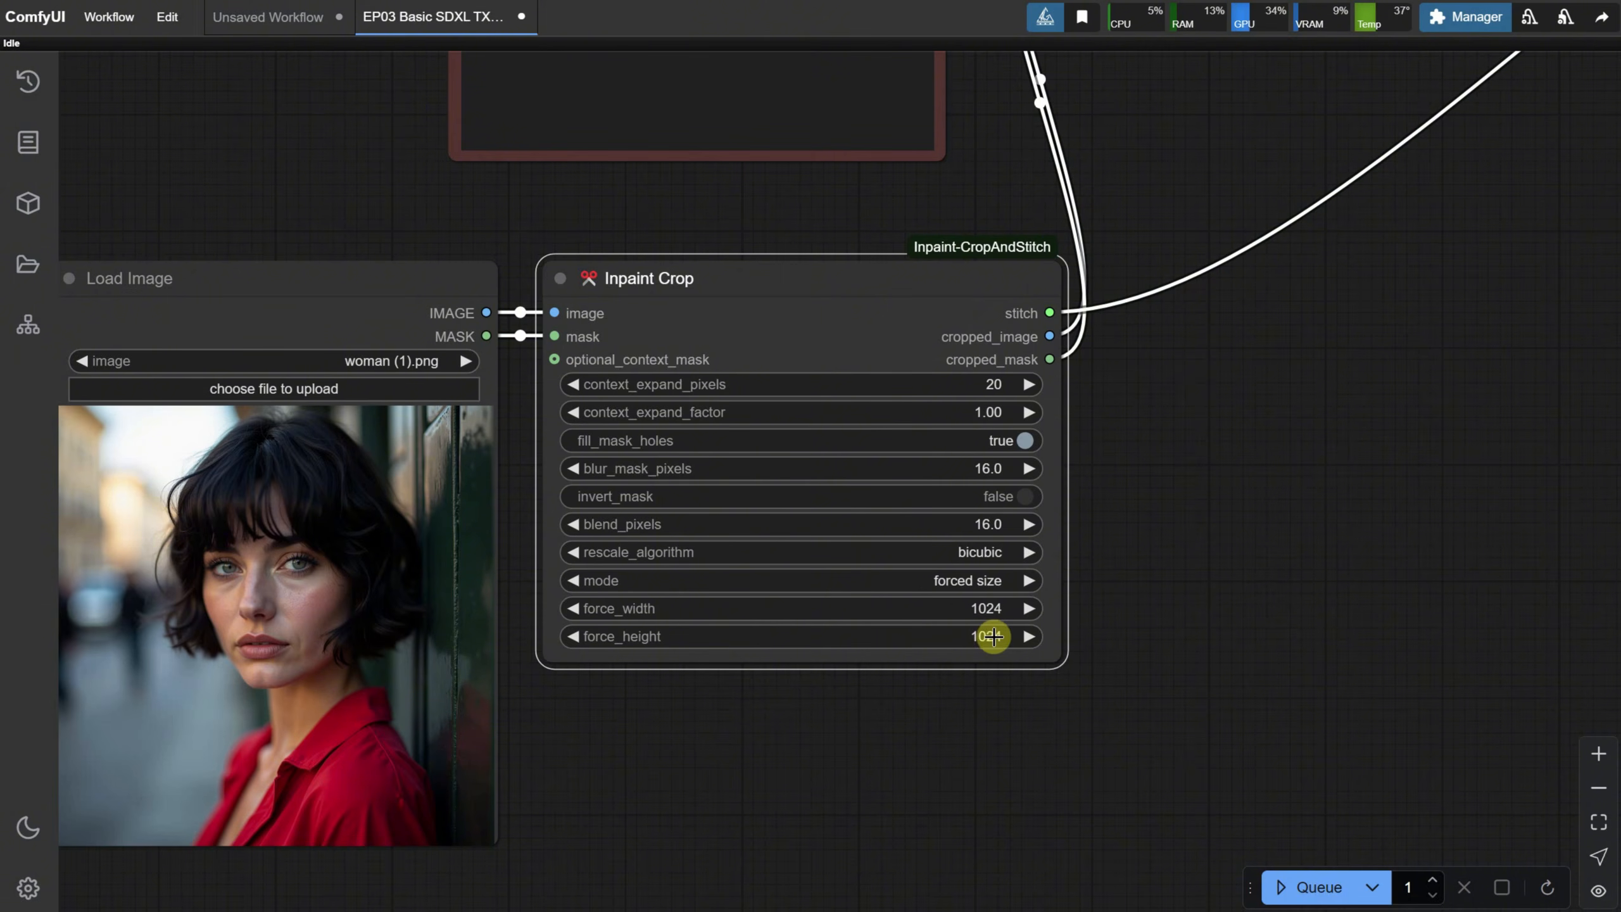
Step: Select juggernautXL_versionXInpaint.safetensors as the model in the Load Checkpoint node
{"action": "scroll", "coordinate": [1140, 535], "scroll_direction": "down", "scroll_amount": 2}
{"action": "left_click_drag", "start_coordinate": [1270, 431], "coordinate": [1263, 684]}
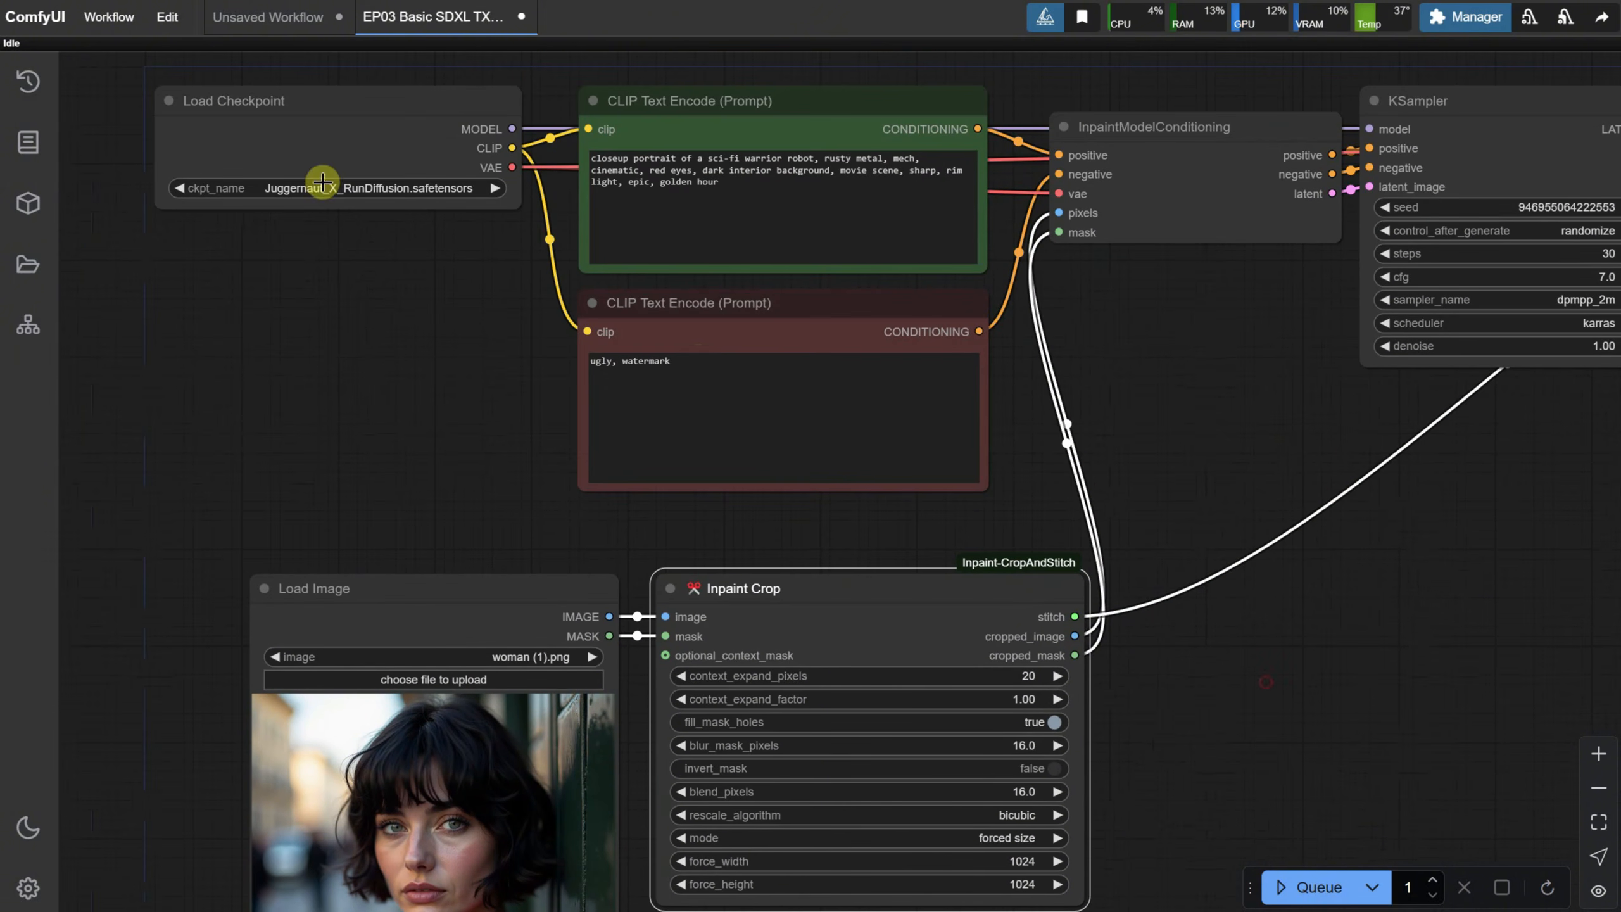
{"action": "left_click_drag", "start_coordinate": [1358, 651], "coordinate": [1303, 583]}
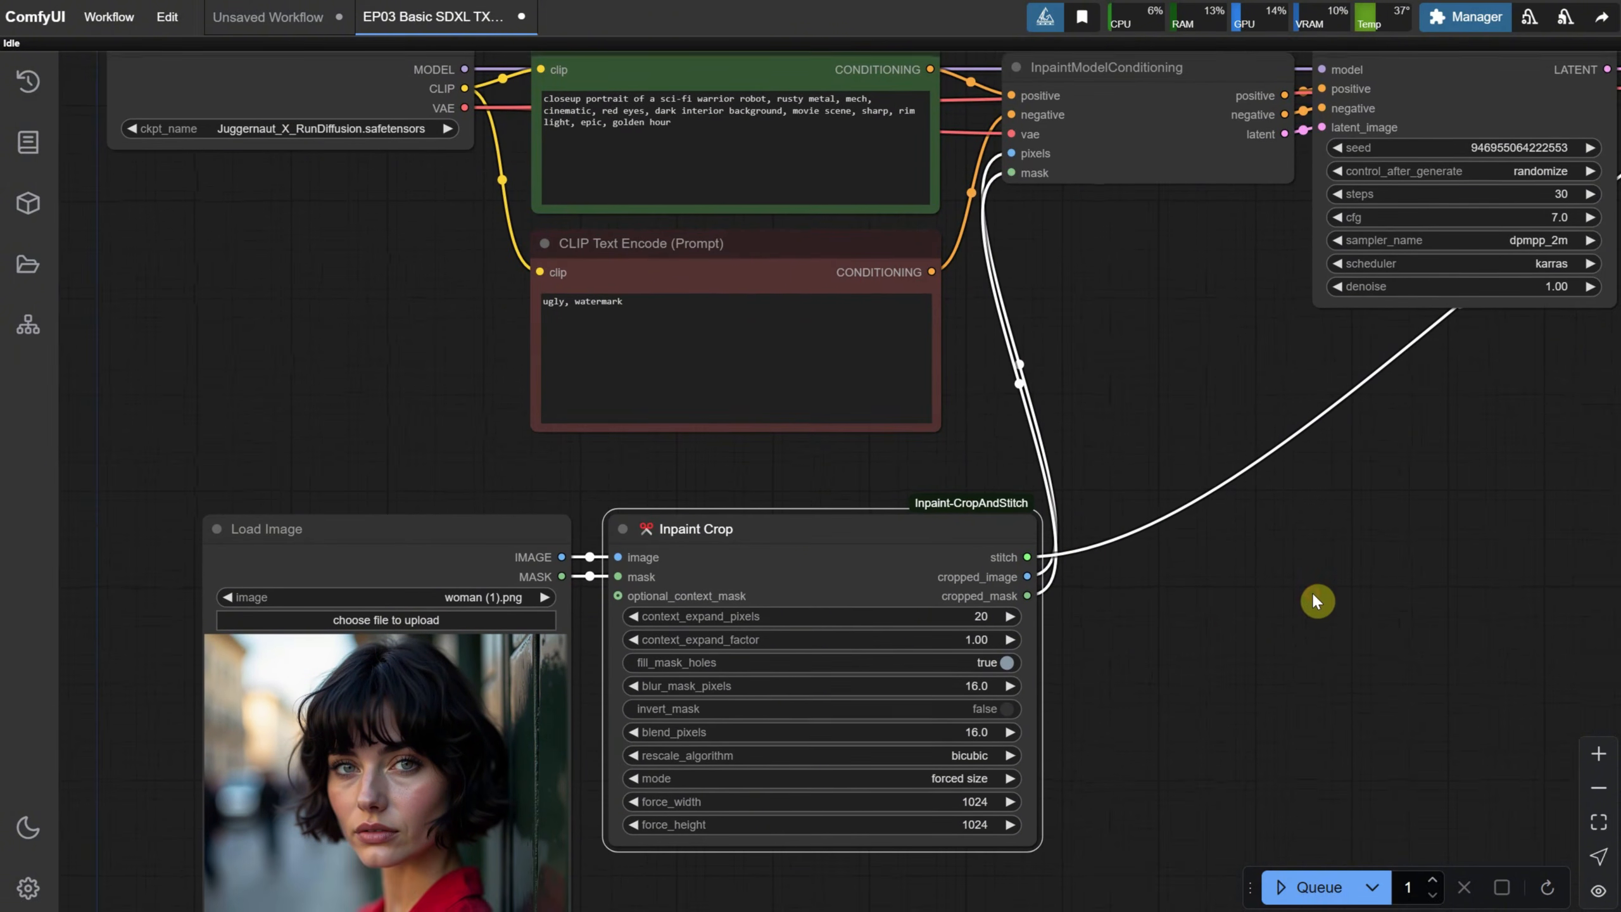
{"action": "scroll", "coordinate": [1318, 597], "scroll_direction": "down", "scroll_amount": 3}
{"action": "scroll", "coordinate": [1324, 590], "scroll_direction": "up", "scroll_amount": 1}
{"action": "scroll", "coordinate": [1339, 580], "scroll_direction": "up", "scroll_amount": 1}
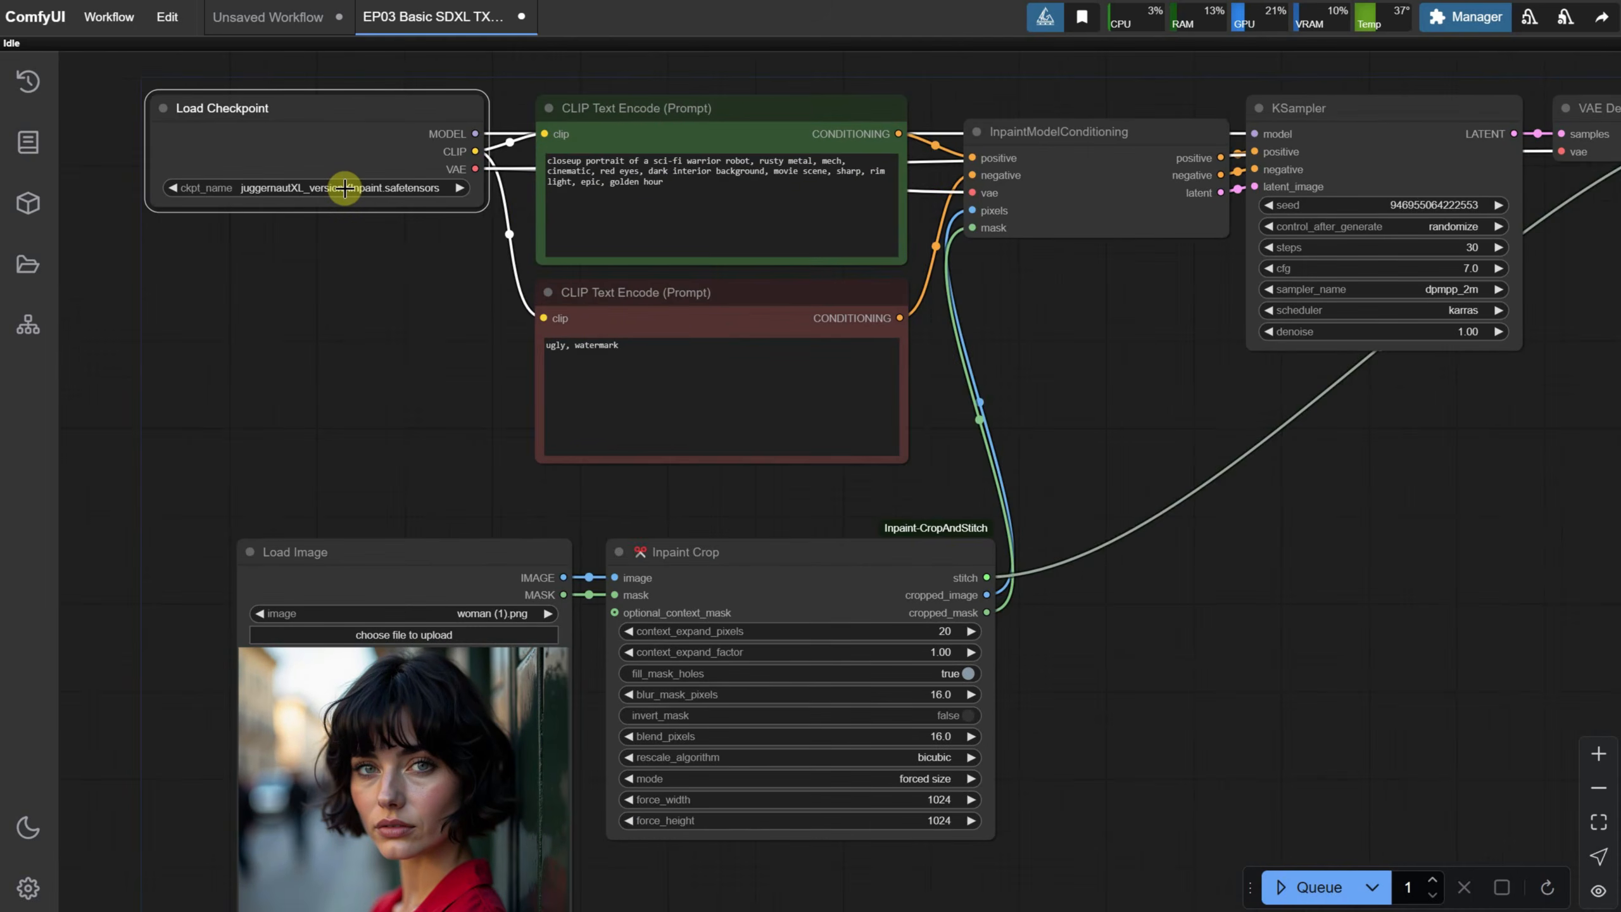
{"action": "left_click", "coordinate": [344, 186]}
{"action": "left_click", "coordinate": [427, 323]}
Step: Open the Load Image node's portrait in the MaskEditor
{"action": "scroll", "coordinate": [464, 362], "scroll_direction": "down", "scroll_amount": 1}
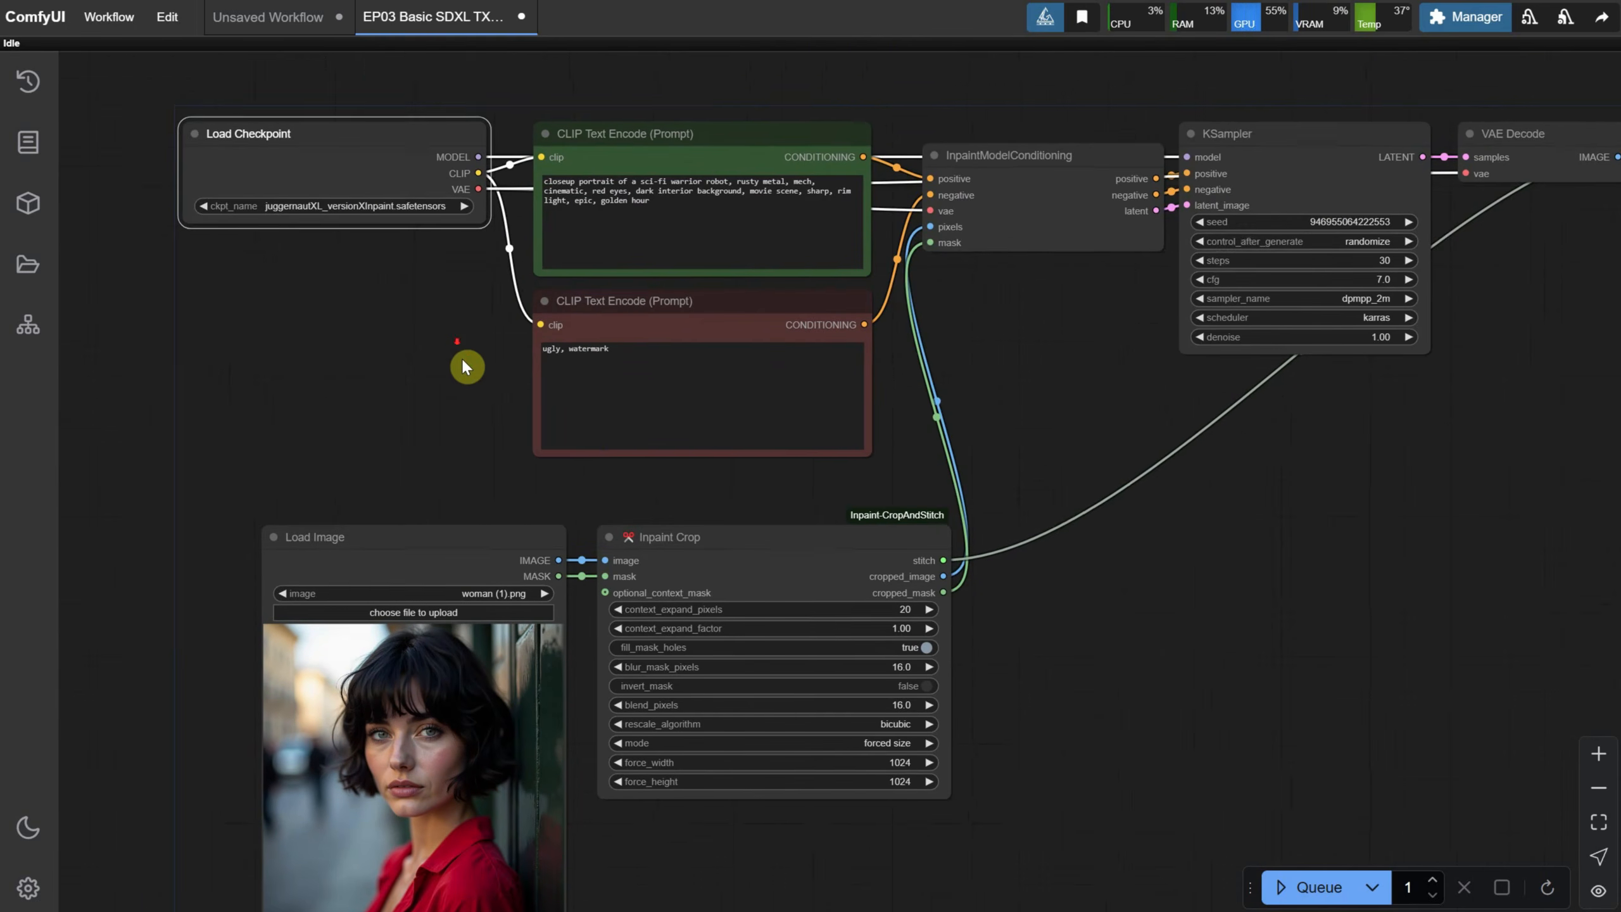
{"action": "scroll", "coordinate": [260, 622], "scroll_direction": "right", "scroll_amount": 3}
{"action": "scroll", "coordinate": [1064, 582], "scroll_direction": "up", "scroll_amount": 3}
{"action": "scroll", "coordinate": [481, 688], "scroll_direction": "down", "scroll_amount": 5}
{"action": "scroll", "coordinate": [1115, 568], "scroll_direction": "up", "scroll_amount": 3}
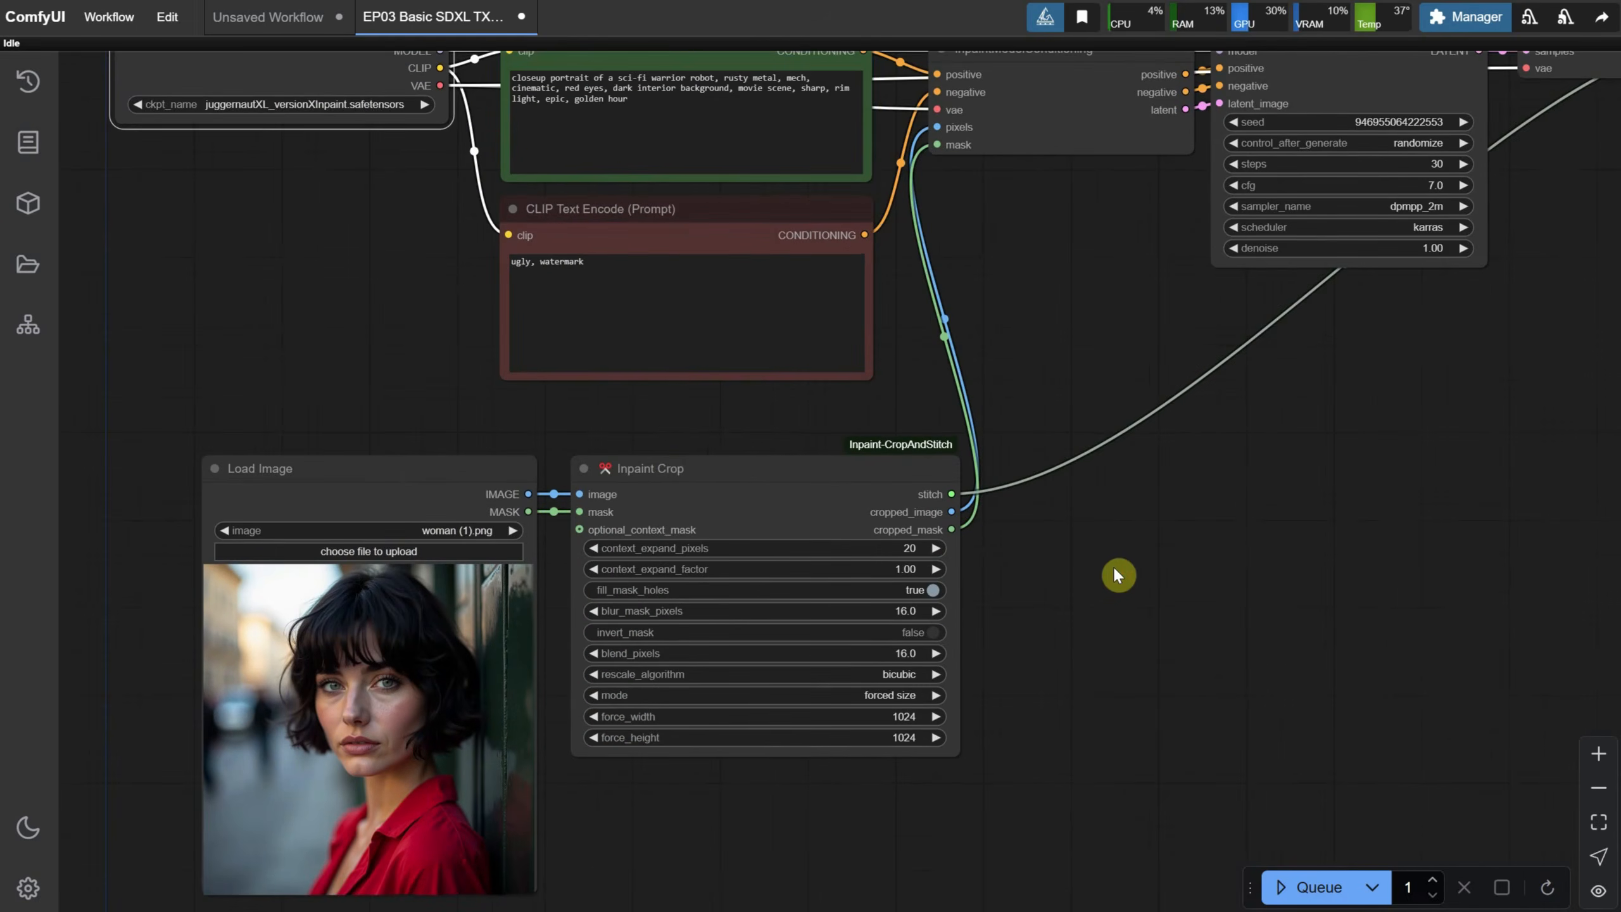
{"action": "scroll", "coordinate": [388, 173], "scroll_direction": "down", "scroll_amount": 1}
{"action": "right_click", "coordinate": [460, 514]}
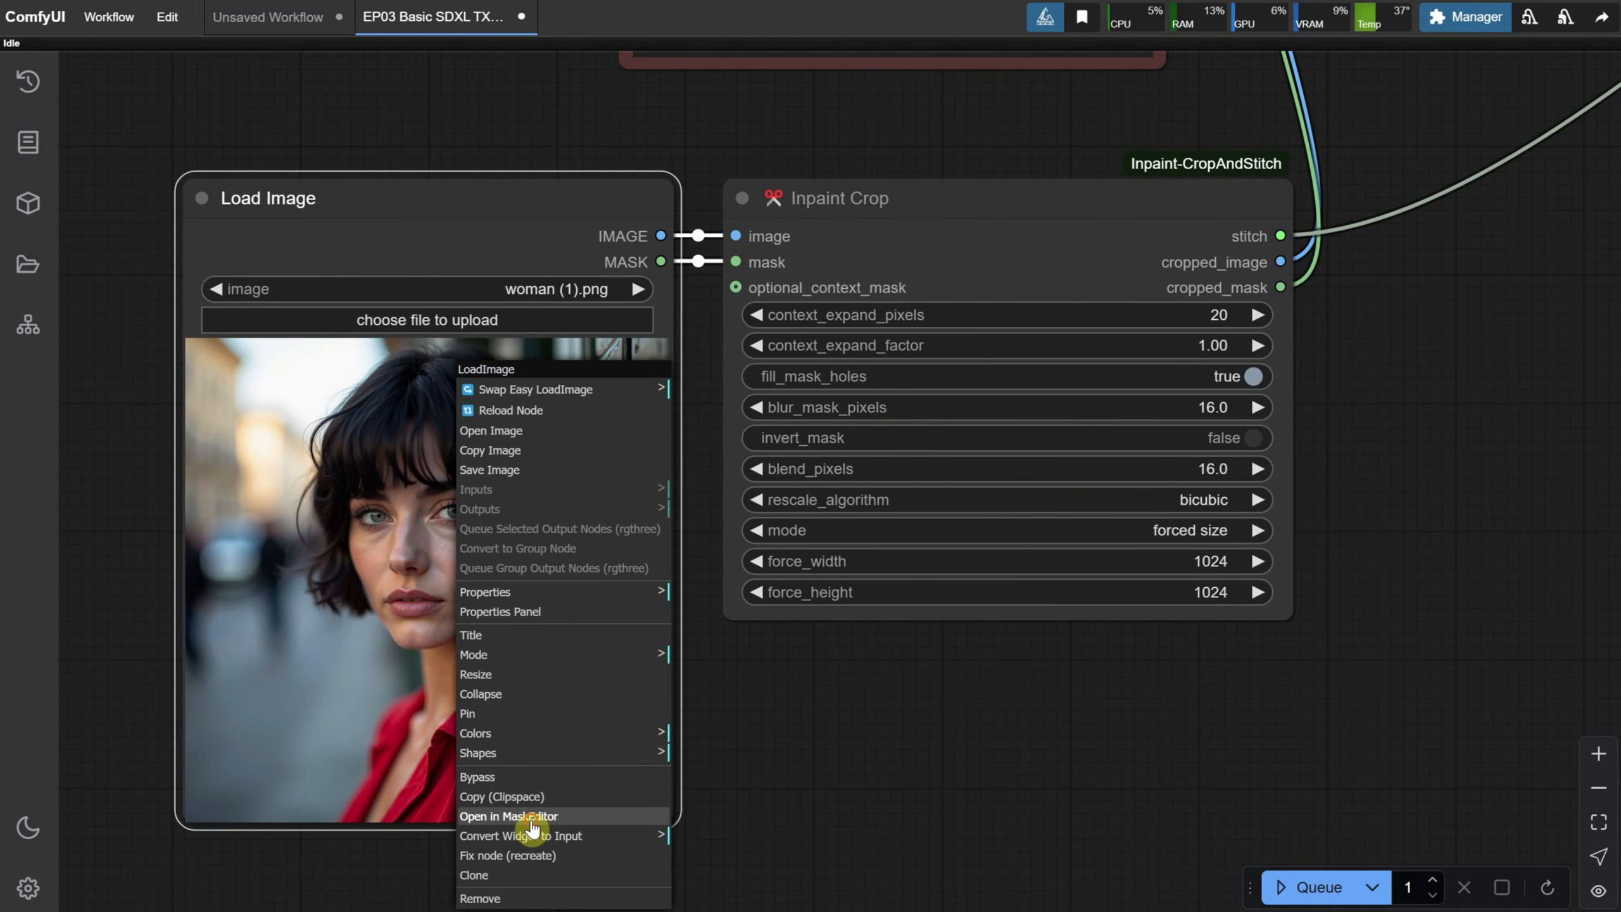
{"action": "left_click", "coordinate": [531, 819]}
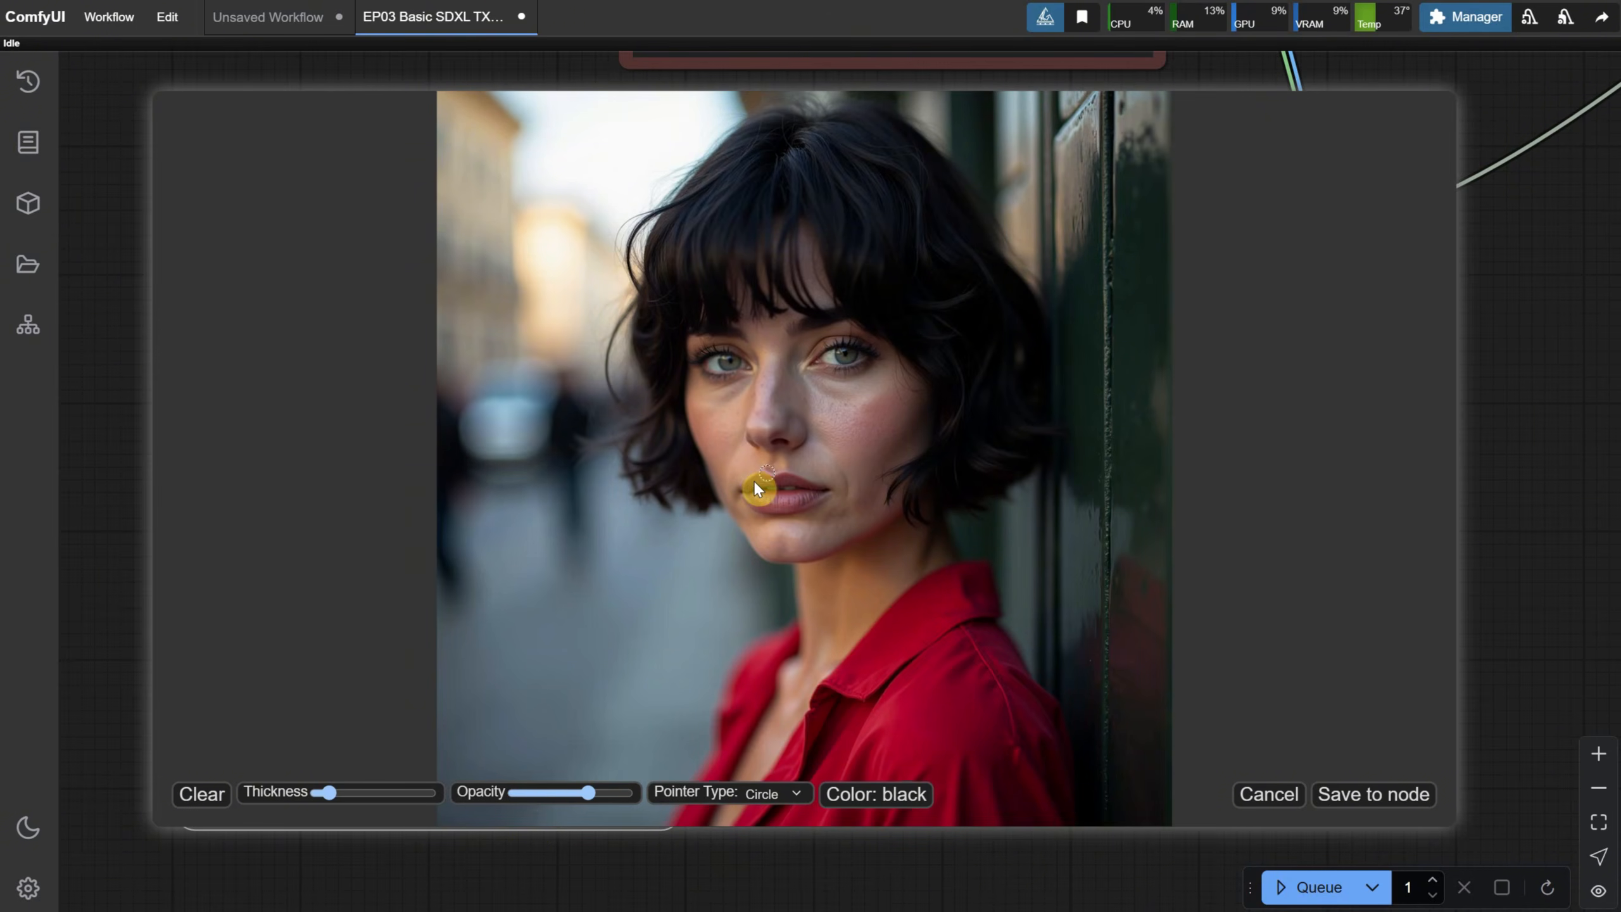
Step: Adjust the mask brush thickness to a little under half of its range
{"action": "scroll", "coordinate": [785, 457], "scroll_direction": "down", "scroll_amount": 5}
{"action": "scroll", "coordinate": [784, 458], "scroll_direction": "down", "scroll_amount": 5}
{"action": "scroll", "coordinate": [786, 447], "scroll_direction": "down", "scroll_amount": 3}
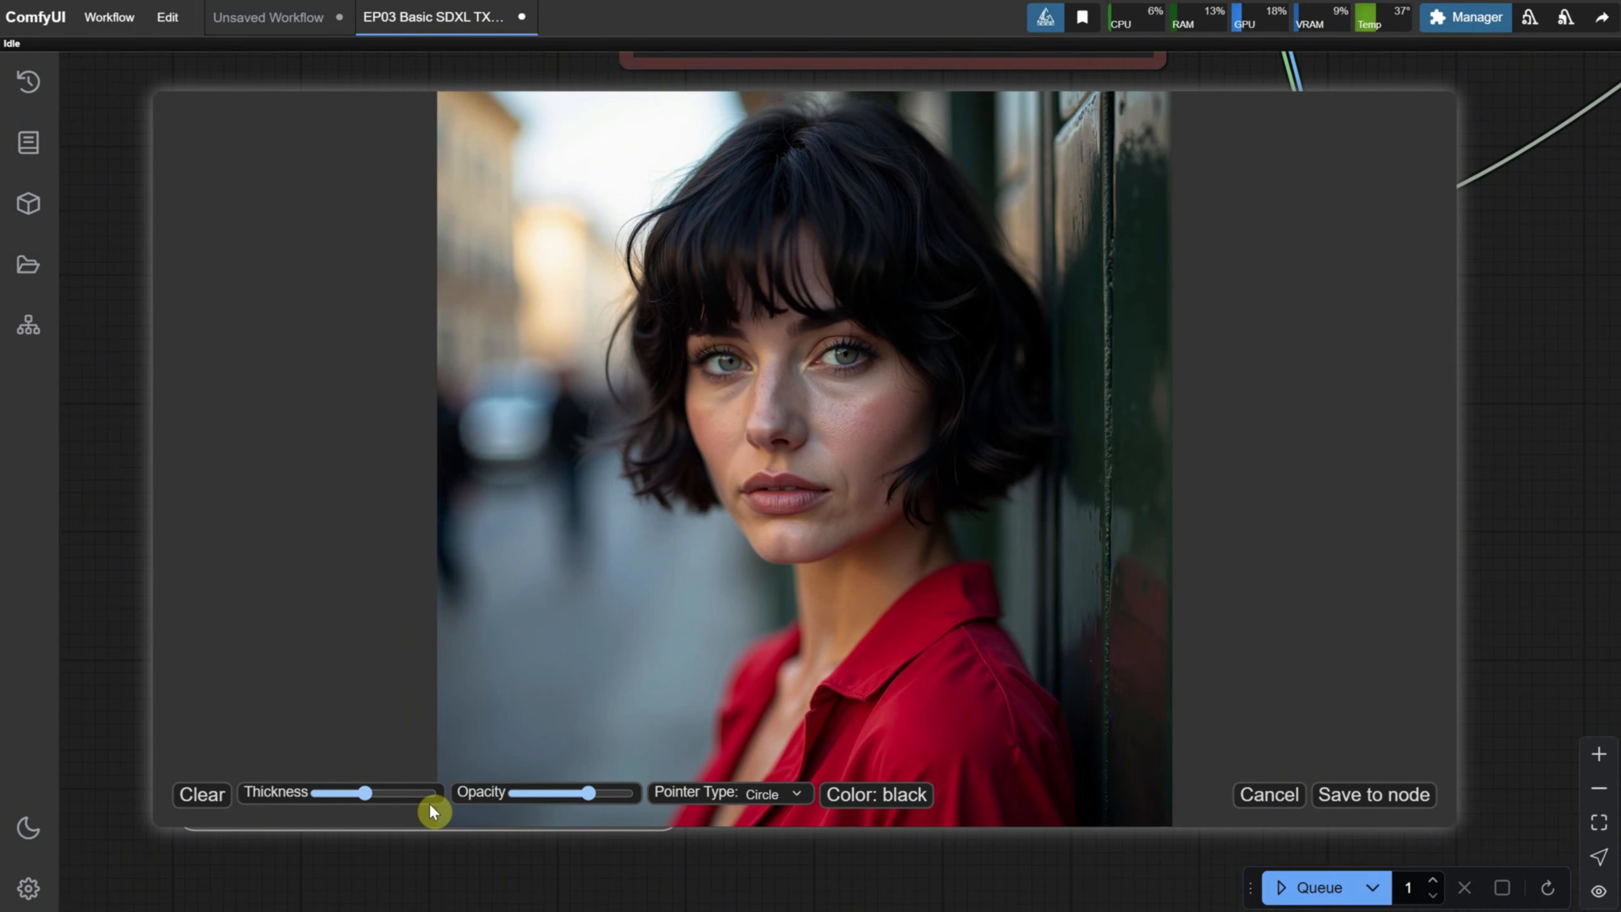
{"action": "left_click_drag", "start_coordinate": [361, 792], "coordinate": [327, 799]}
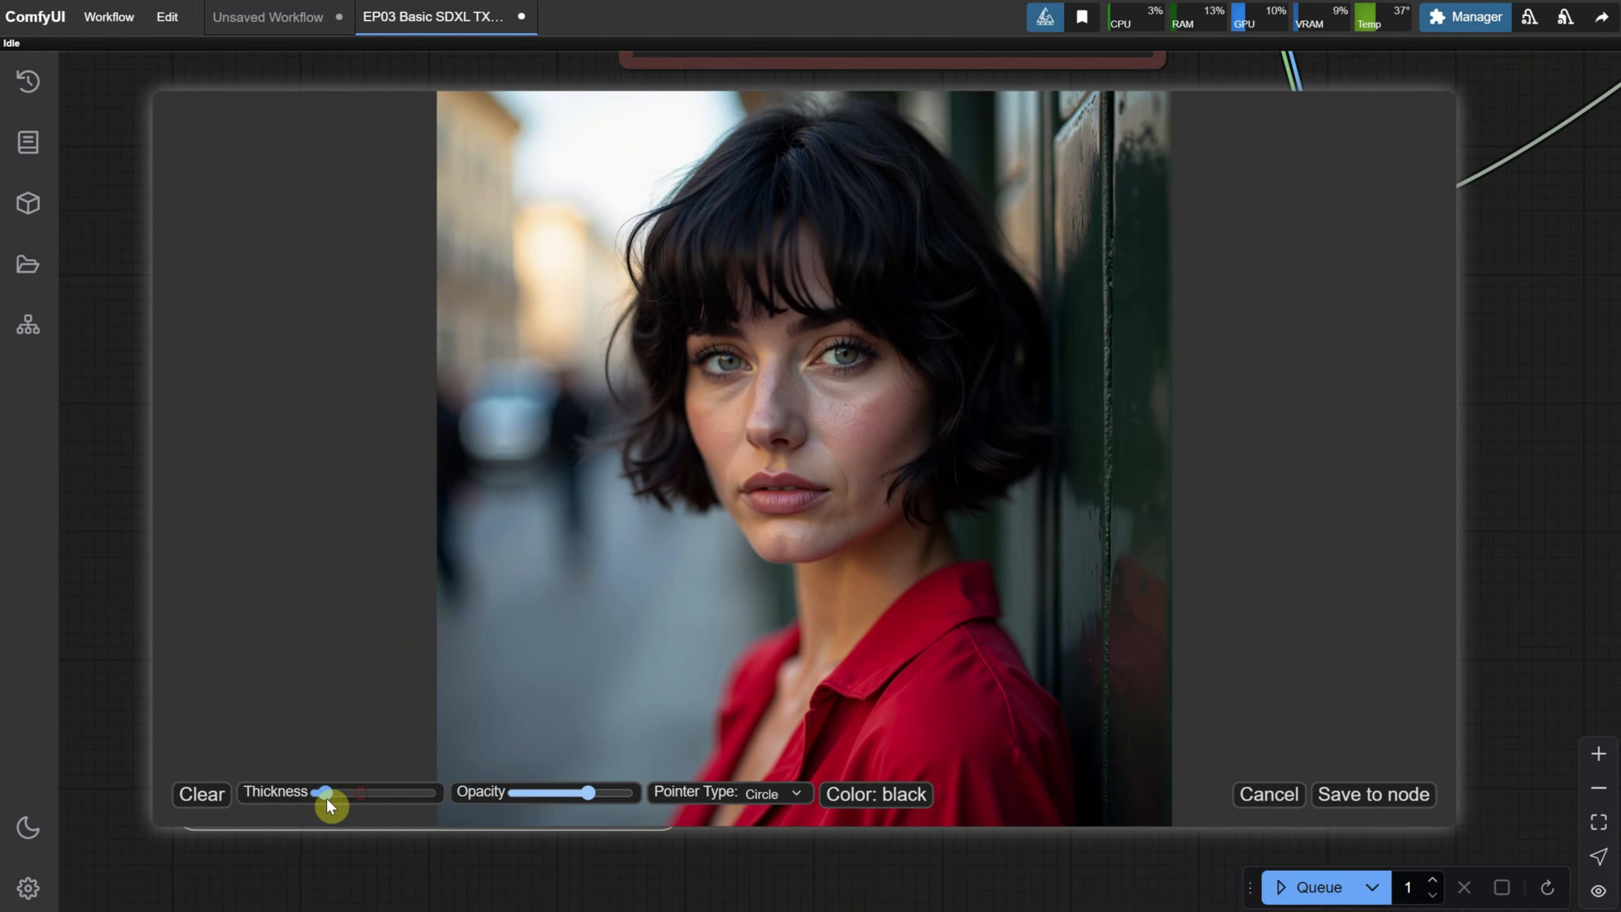
{"action": "left_click_drag", "start_coordinate": [431, 792], "coordinate": [391, 795]}
Step: Paint trial mask patches over the woman's face with the Circle and Square pointer types, raising the mask opacity slightly in between
{"action": "mouse_move", "coordinate": [742, 291]}
{"action": "left_mouse_down"}
{"action": "mouse_move", "coordinate": [723, 417]}
{"action": "mouse_move", "coordinate": [808, 324]}
{"action": "left_mouse_up"}
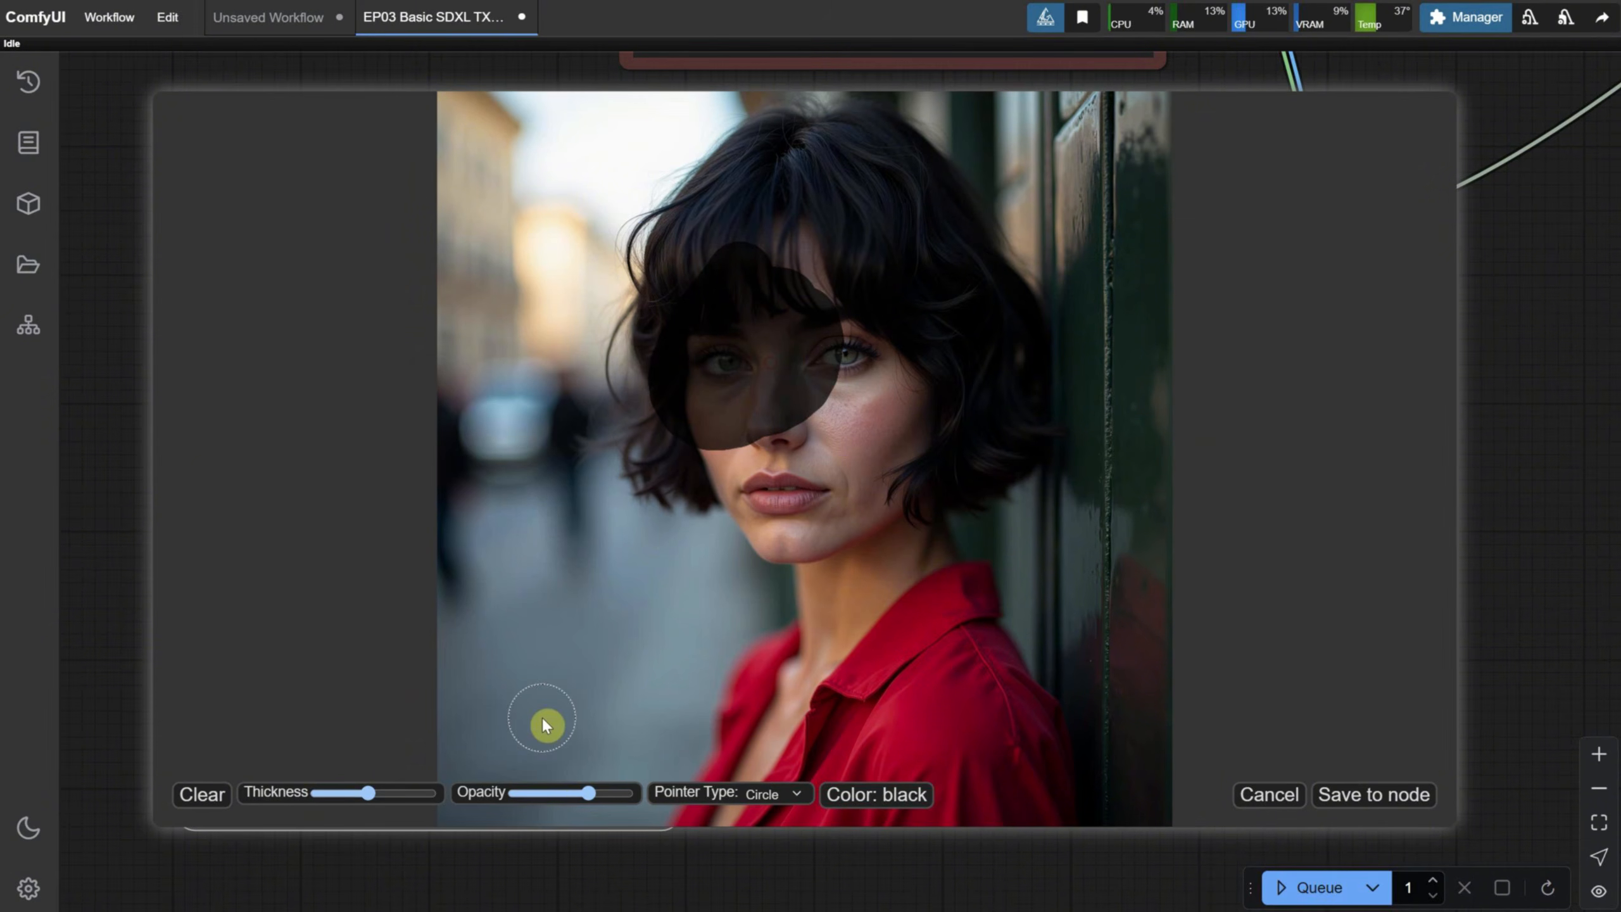
{"action": "mouse_move", "coordinate": [579, 792]}
{"action": "left_mouse_down"}
{"action": "mouse_move", "coordinate": [543, 793]}
{"action": "mouse_move", "coordinate": [662, 793]}
{"action": "mouse_move", "coordinate": [489, 782]}
{"action": "mouse_move", "coordinate": [598, 778]}
{"action": "left_mouse_up"}
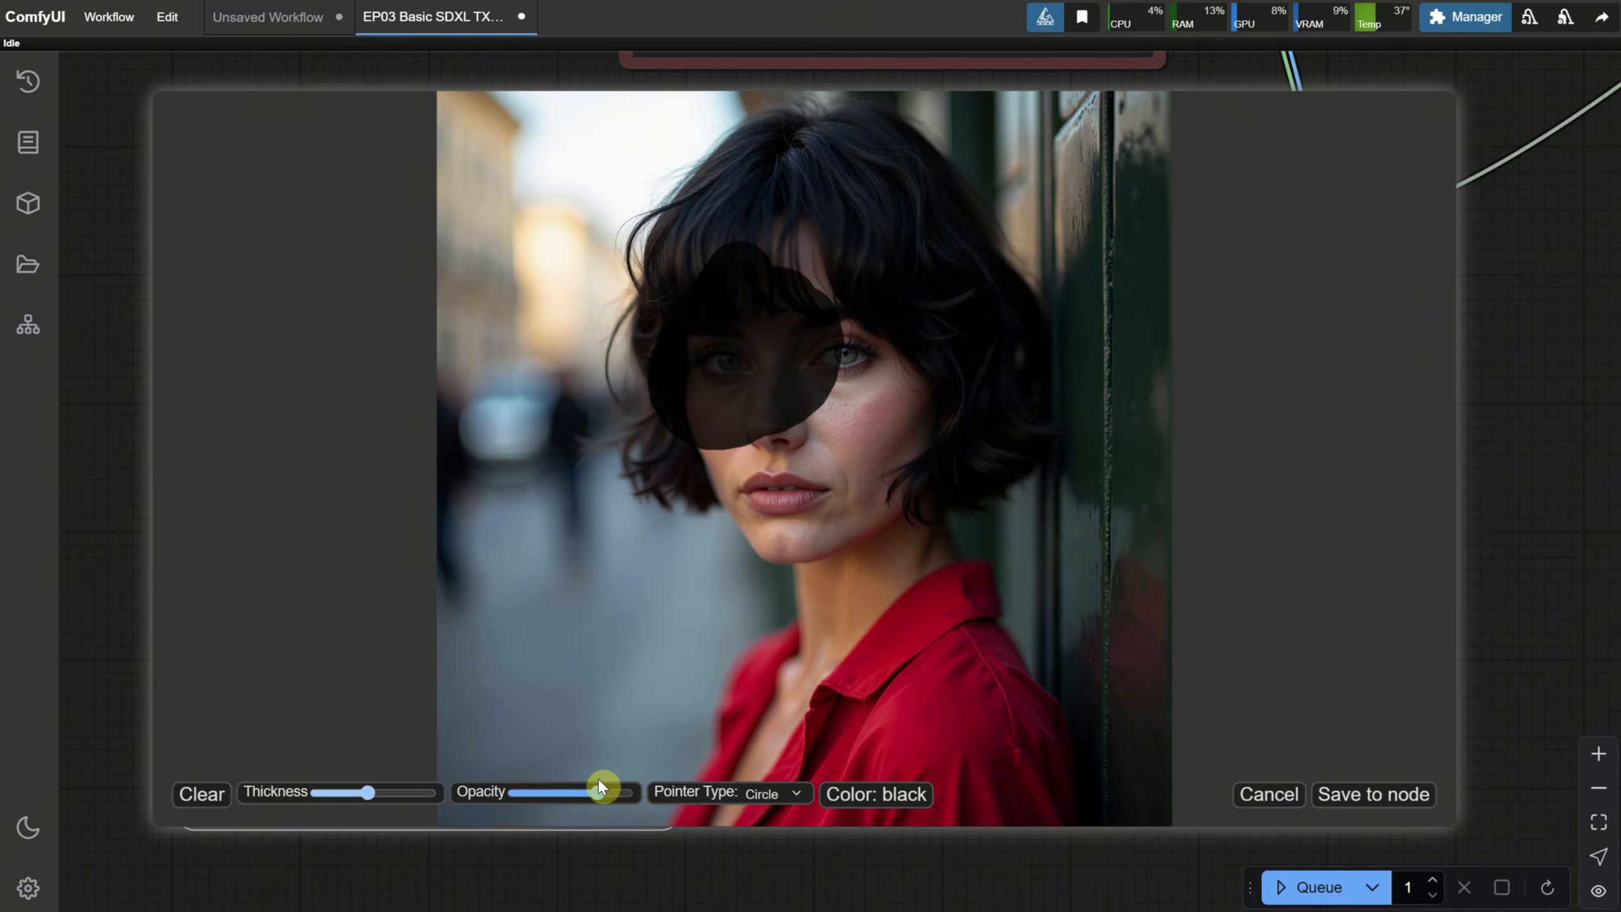
{"action": "left_click", "coordinate": [748, 795]}
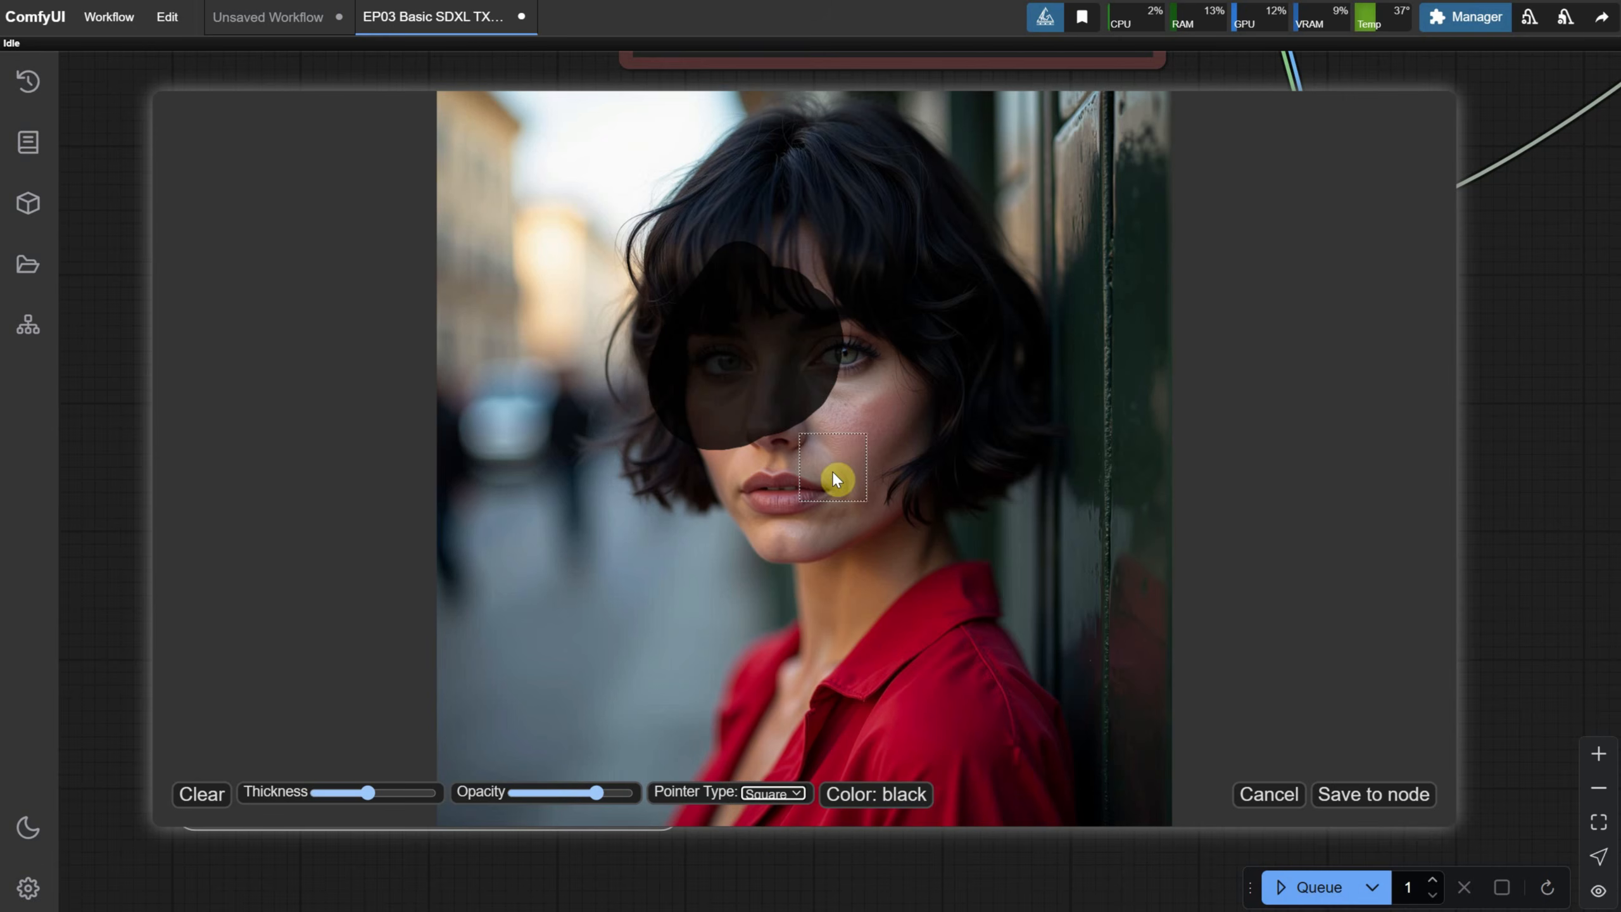
{"action": "mouse_move", "coordinate": [836, 481]}
{"action": "left_mouse_down"}
{"action": "mouse_move", "coordinate": [860, 529]}
{"action": "mouse_move", "coordinate": [811, 548]}
{"action": "mouse_move", "coordinate": [878, 572]}
{"action": "left_mouse_up"}
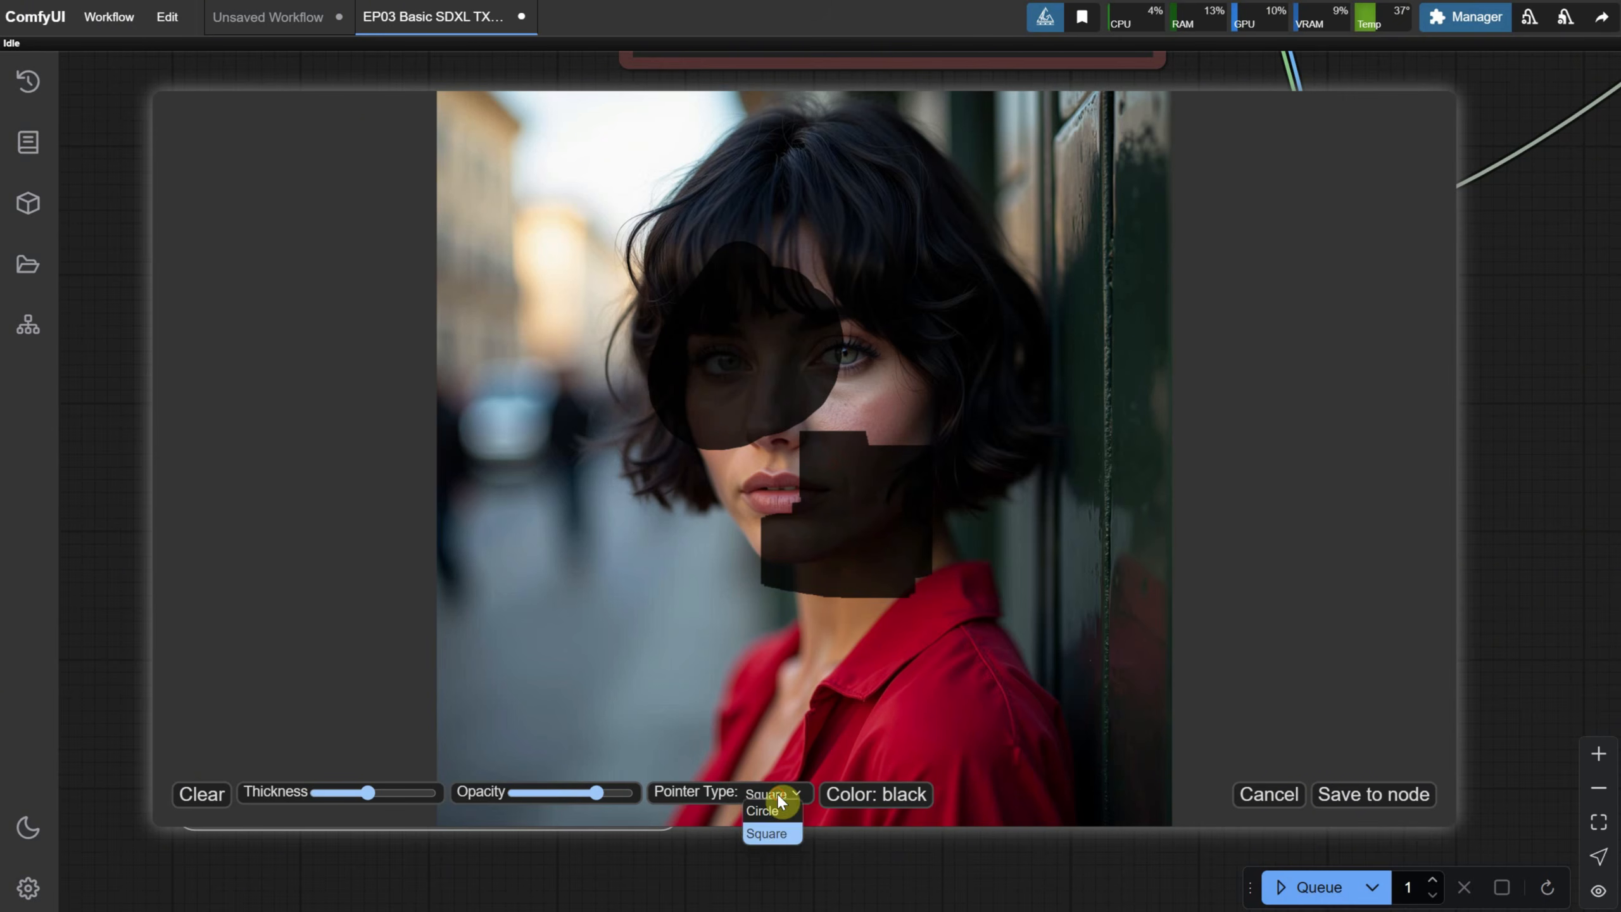
Step: Set the mask color to white with the pointer type back on Circle, and clear the painted mask
{"action": "left_click", "coordinate": [886, 799]}
{"action": "left_click", "coordinate": [887, 799]}
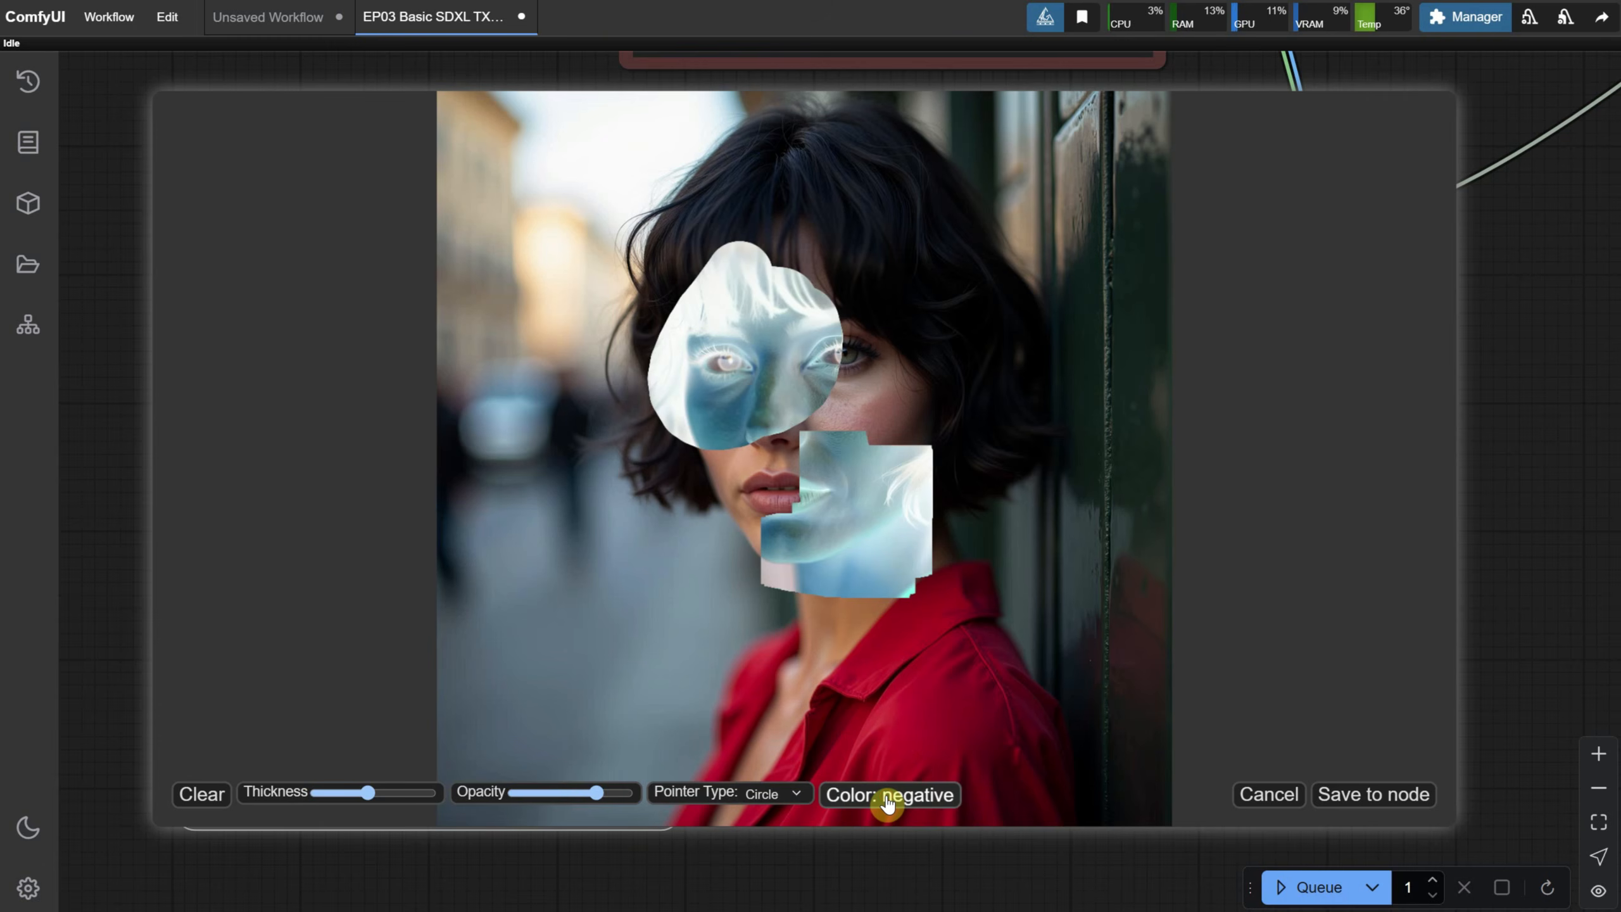
{"action": "left_click", "coordinate": [887, 798]}
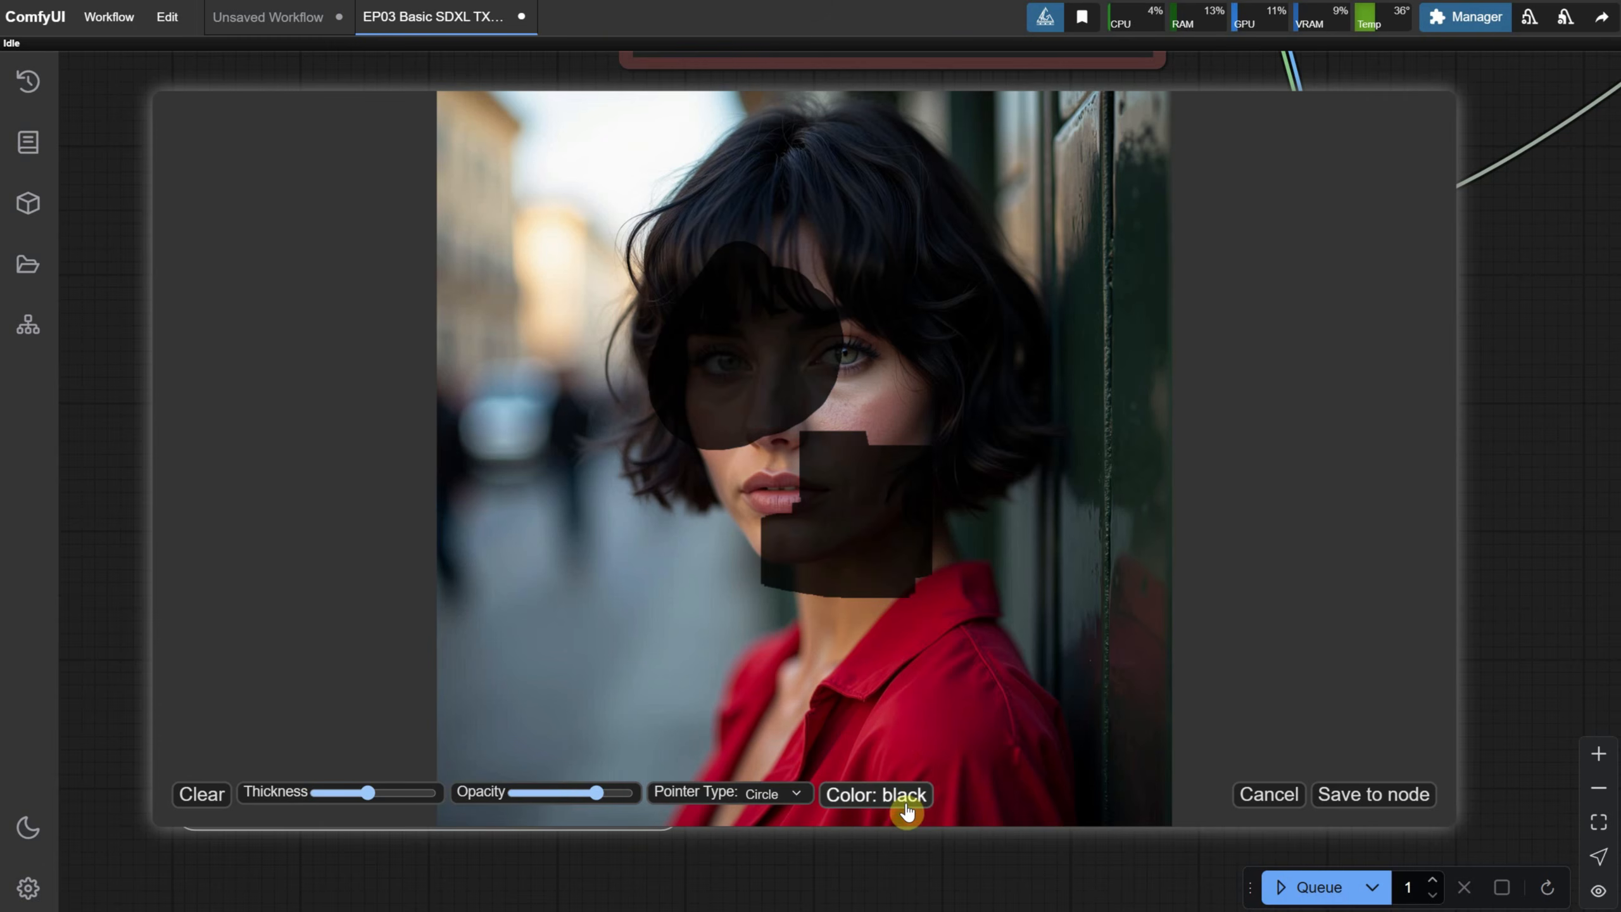
{"action": "left_click", "coordinate": [886, 798]}
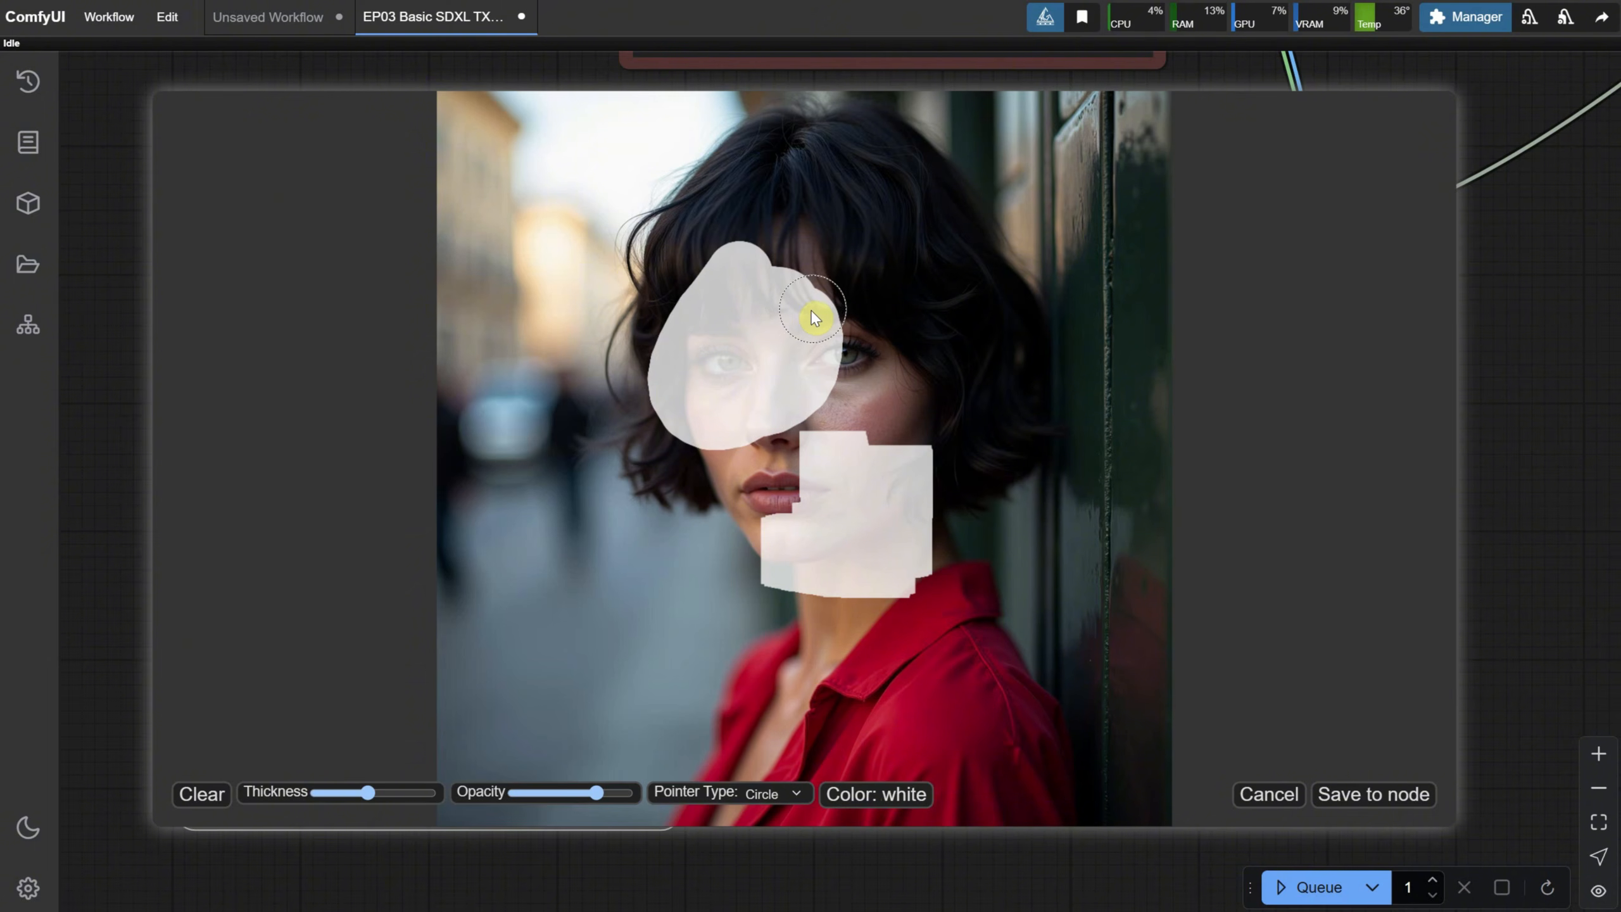
{"action": "left_click", "coordinate": [212, 803]}
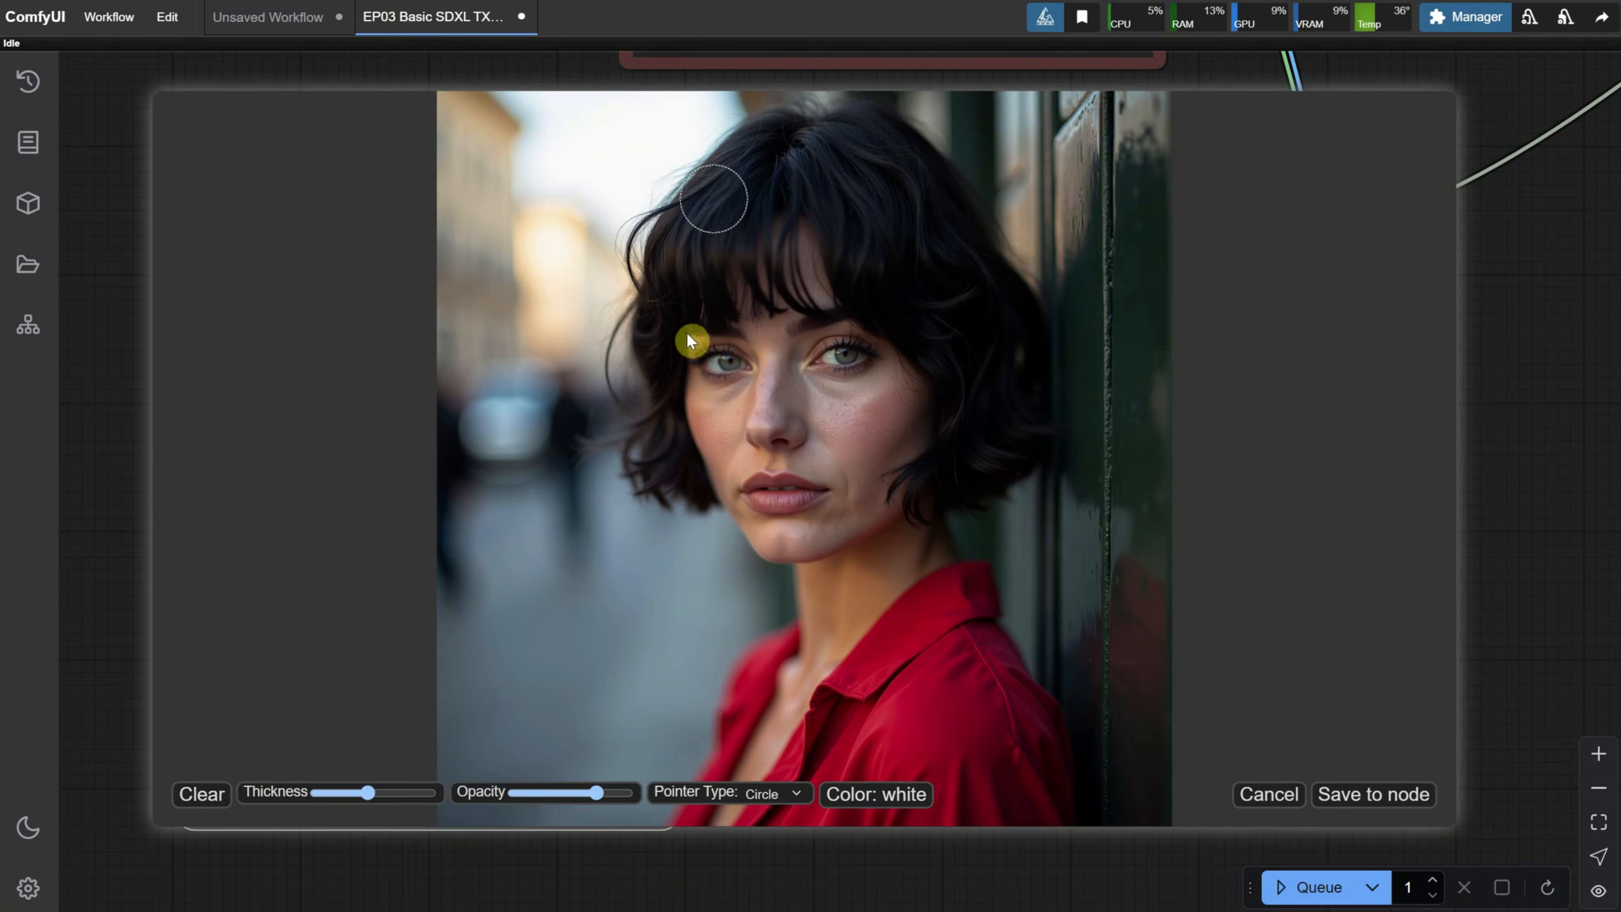
Step: Paint a mask over all of the woman's hair, leaving the face clear, and save it to the Load Image node
{"action": "mouse_move", "coordinate": [694, 508]}
{"action": "left_mouse_down"}
{"action": "mouse_move", "coordinate": [665, 444]}
{"action": "mouse_move", "coordinate": [685, 504]}
{"action": "mouse_move", "coordinate": [607, 438]}
{"action": "mouse_move", "coordinate": [653, 417]}
{"action": "mouse_move", "coordinate": [658, 430]}
{"action": "mouse_move", "coordinate": [662, 339]}
{"action": "mouse_move", "coordinate": [699, 312]}
{"action": "mouse_move", "coordinate": [837, 286]}
{"action": "mouse_move", "coordinate": [934, 318]}
{"action": "mouse_move", "coordinate": [857, 288]}
{"action": "mouse_move", "coordinate": [670, 301]}
{"action": "mouse_move", "coordinate": [620, 383]}
{"action": "mouse_move", "coordinate": [631, 285]}
{"action": "mouse_move", "coordinate": [761, 131]}
{"action": "mouse_move", "coordinate": [873, 146]}
{"action": "mouse_move", "coordinate": [1025, 291]}
{"action": "mouse_move", "coordinate": [1039, 414]}
{"action": "mouse_move", "coordinate": [988, 496]}
{"action": "mouse_move", "coordinate": [914, 494]}
{"action": "mouse_move", "coordinate": [938, 460]}
{"action": "mouse_move", "coordinate": [922, 363]}
{"action": "mouse_move", "coordinate": [980, 406]}
{"action": "mouse_move", "coordinate": [955, 250]}
{"action": "mouse_move", "coordinate": [800, 175]}
{"action": "mouse_move", "coordinate": [858, 230]}
{"action": "mouse_move", "coordinate": [702, 264]}
{"action": "mouse_move", "coordinate": [762, 206]}
{"action": "mouse_move", "coordinate": [882, 240]}
{"action": "left_mouse_up"}
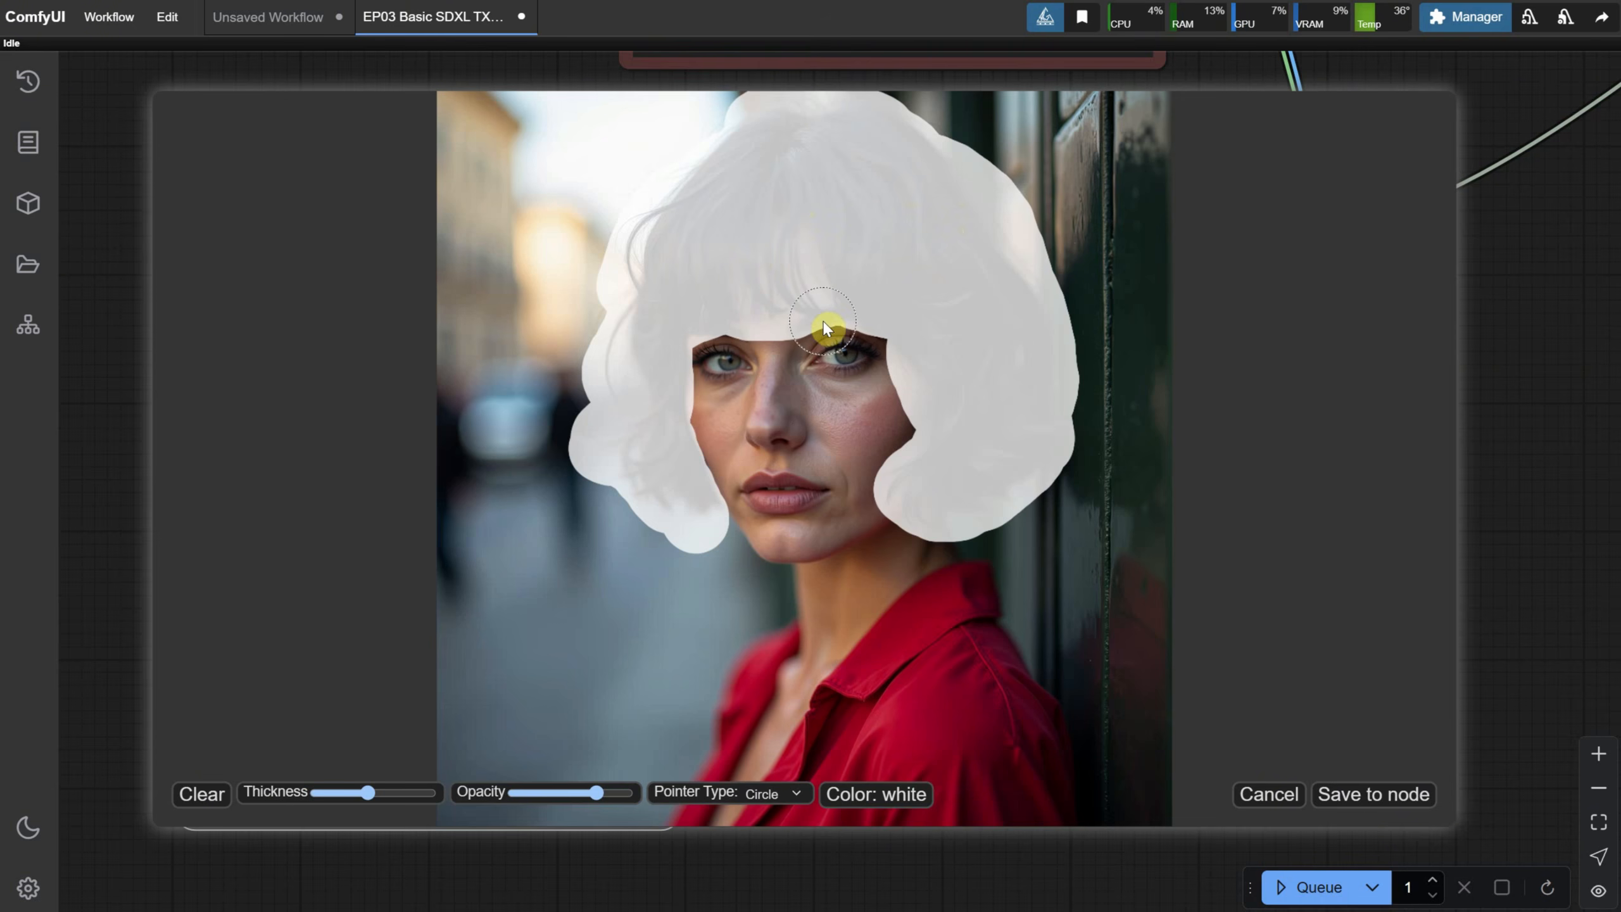
{"action": "left_click", "coordinate": [1366, 800]}
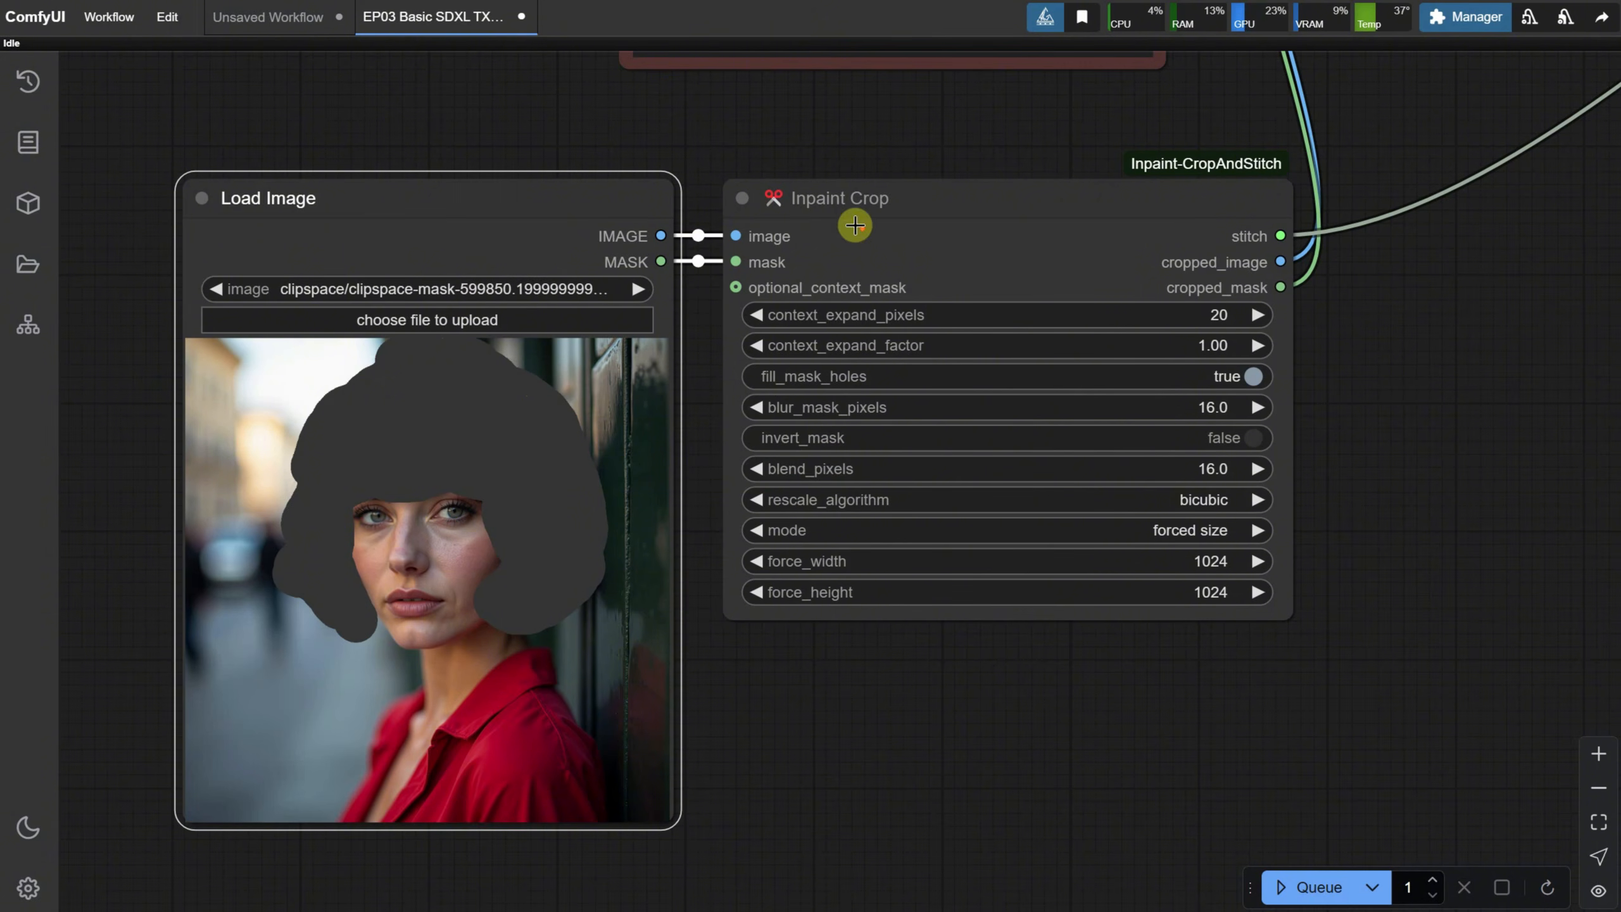
Step: Replace the positive prompt with "red hair" and queue the workflow
{"action": "scroll", "coordinate": [858, 224], "scroll_direction": "down", "scroll_amount": 4}
{"action": "left_click_drag", "start_coordinate": [915, 180], "coordinate": [792, 471]}
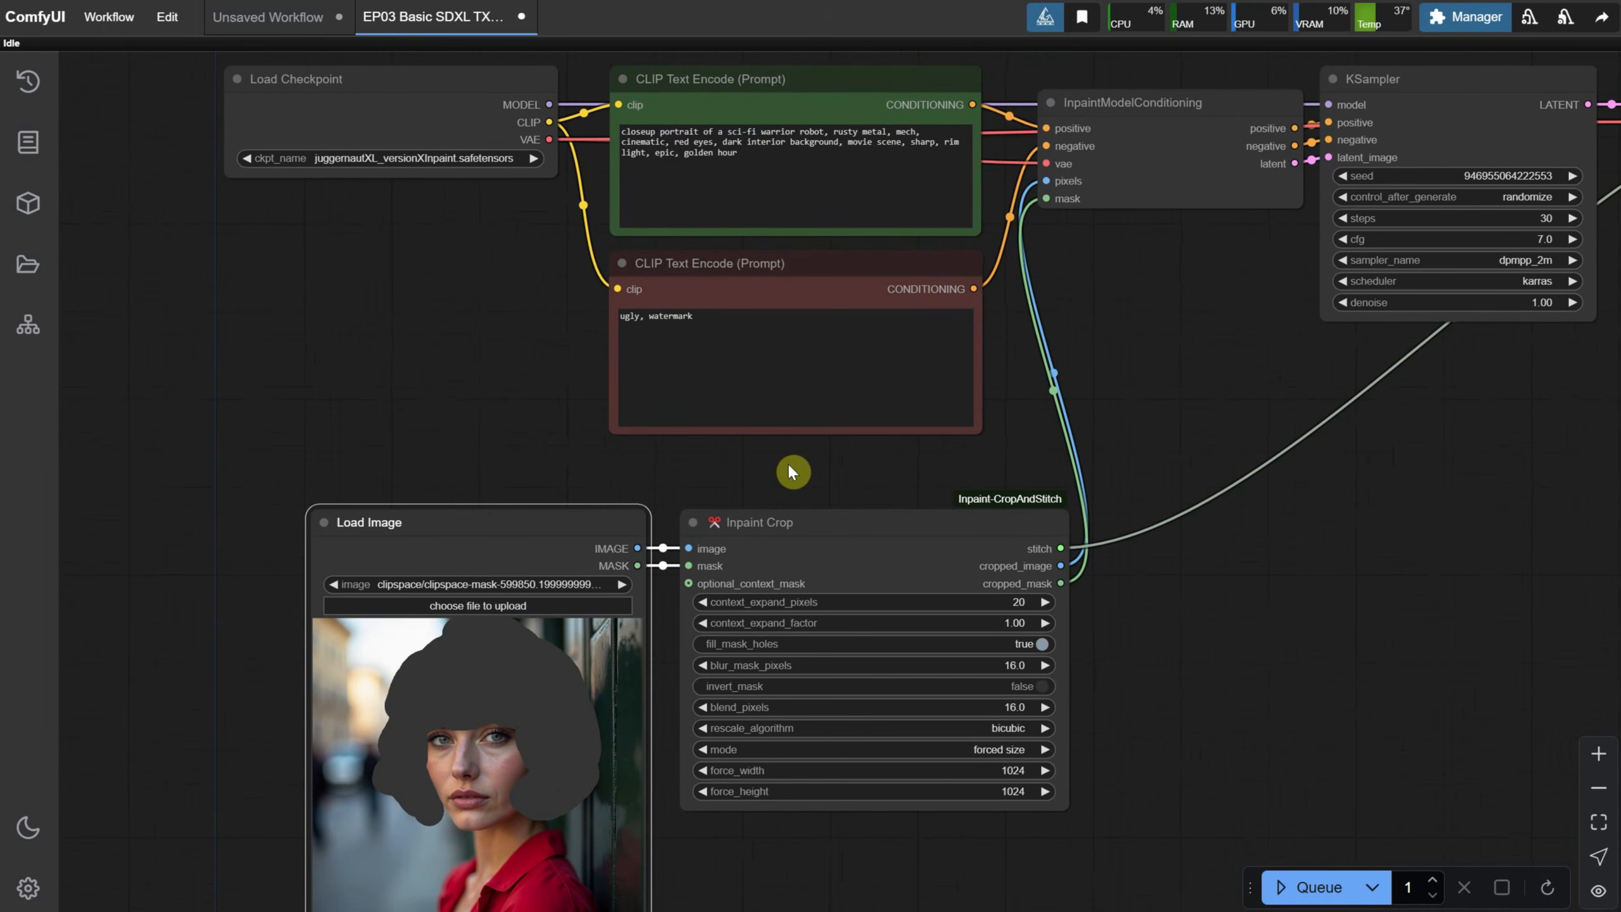
{"action": "left_click", "coordinate": [772, 153]}
{"action": "key", "text": "ctrl+a"}
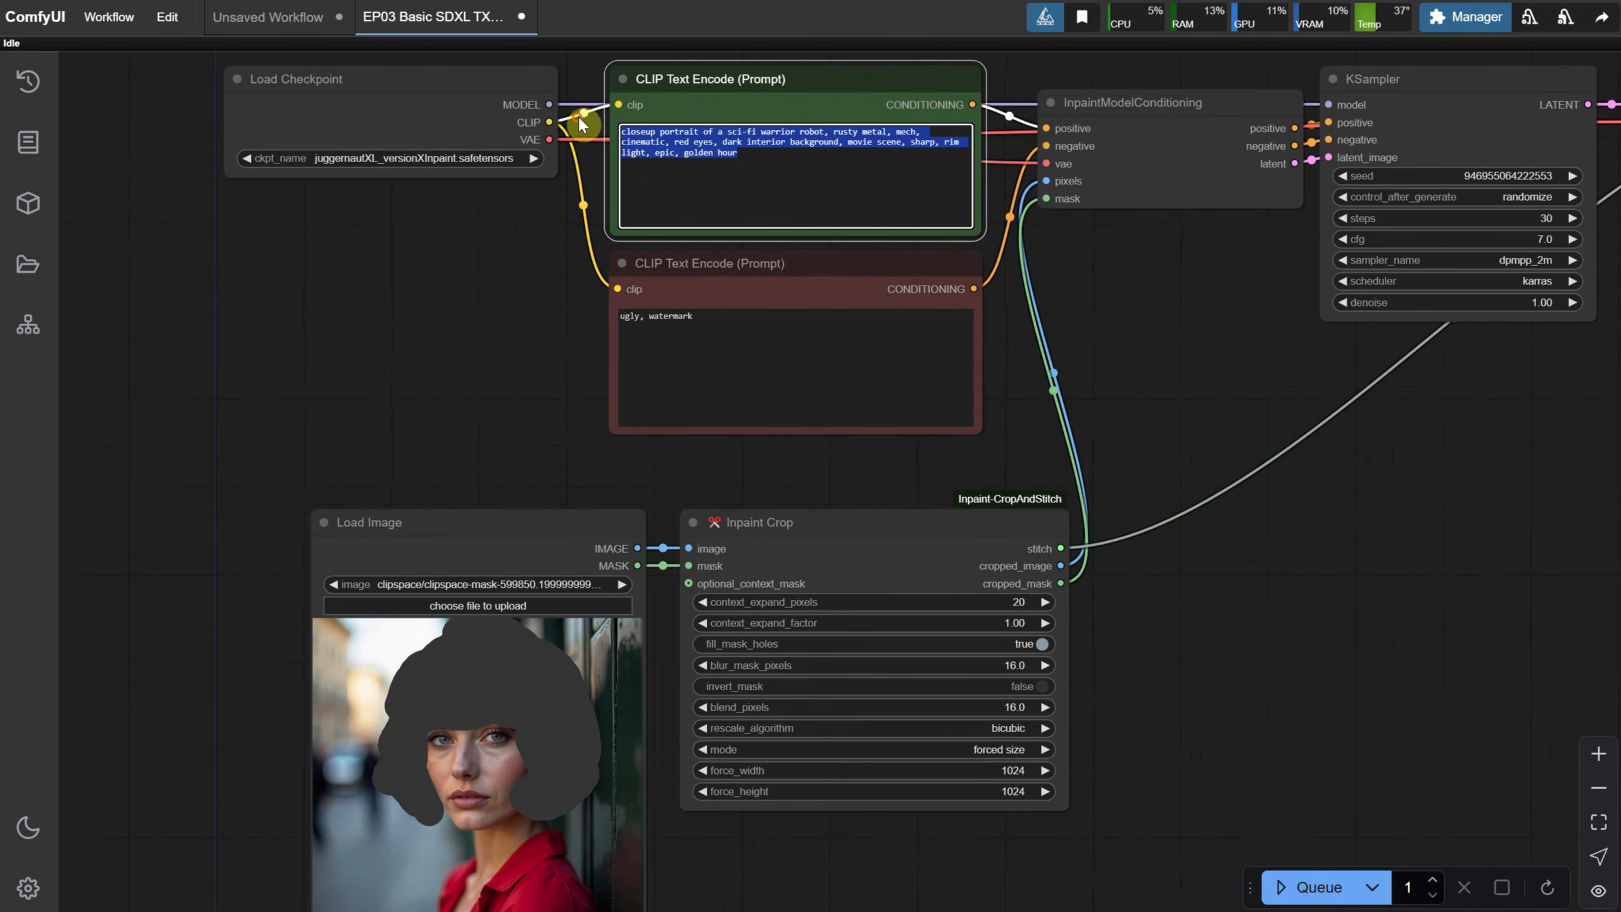
{"action": "type", "text": "red hair"}
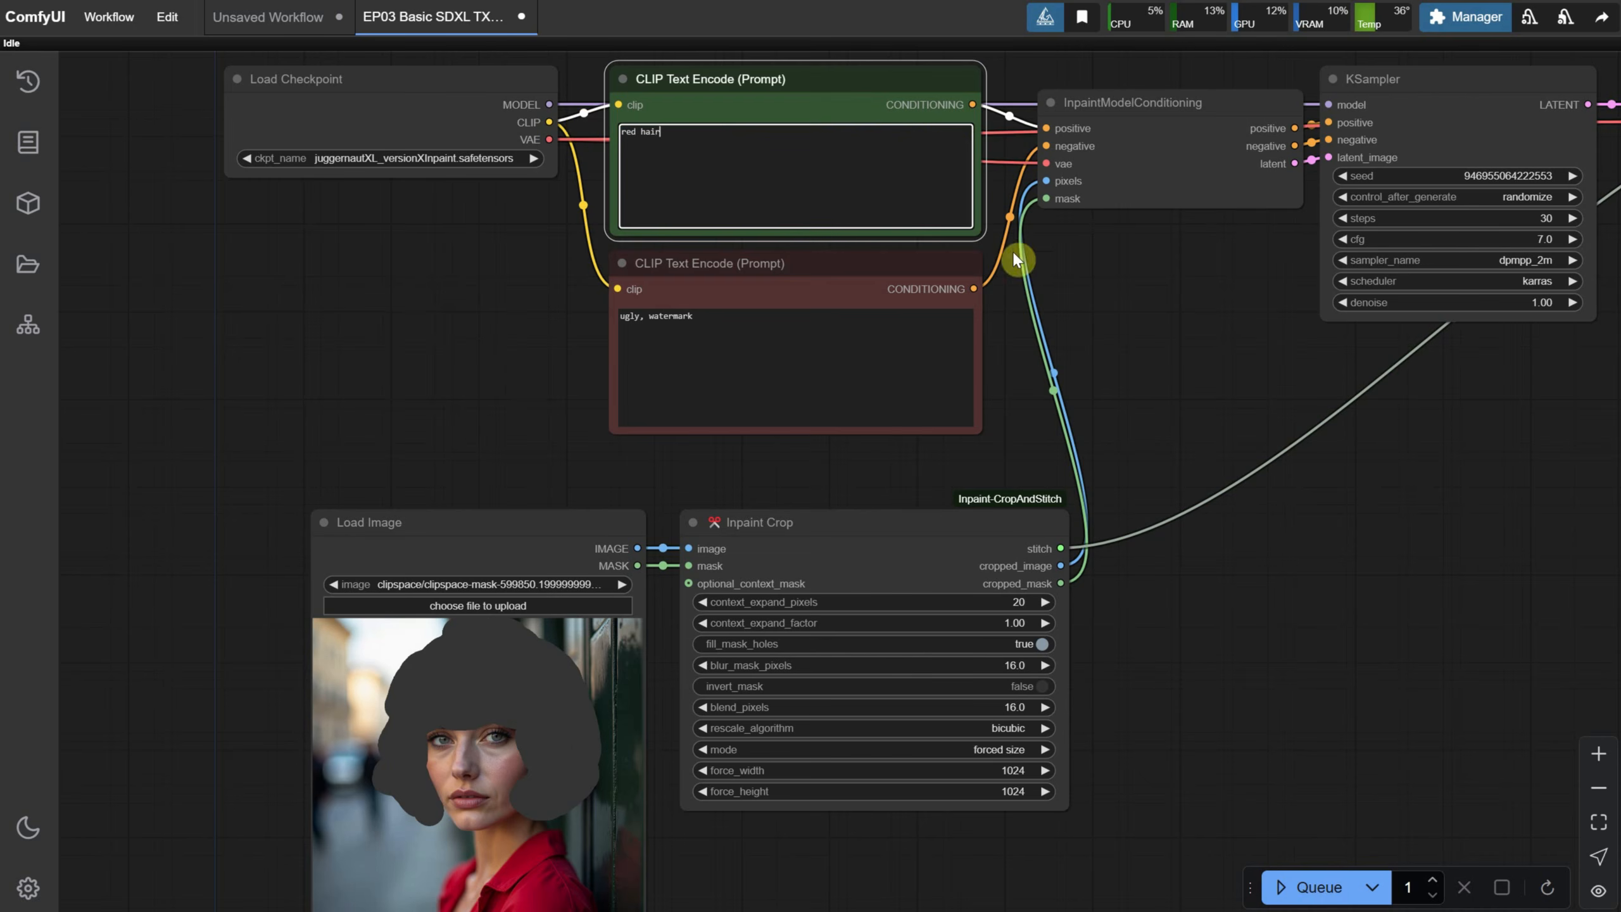
{"action": "scroll", "coordinate": [1343, 524], "scroll_direction": "down", "scroll_amount": 3}
{"action": "left_click_drag", "start_coordinate": [1343, 523], "coordinate": [892, 480]}
{"action": "scroll", "coordinate": [893, 479], "scroll_direction": "down", "scroll_amount": 2}
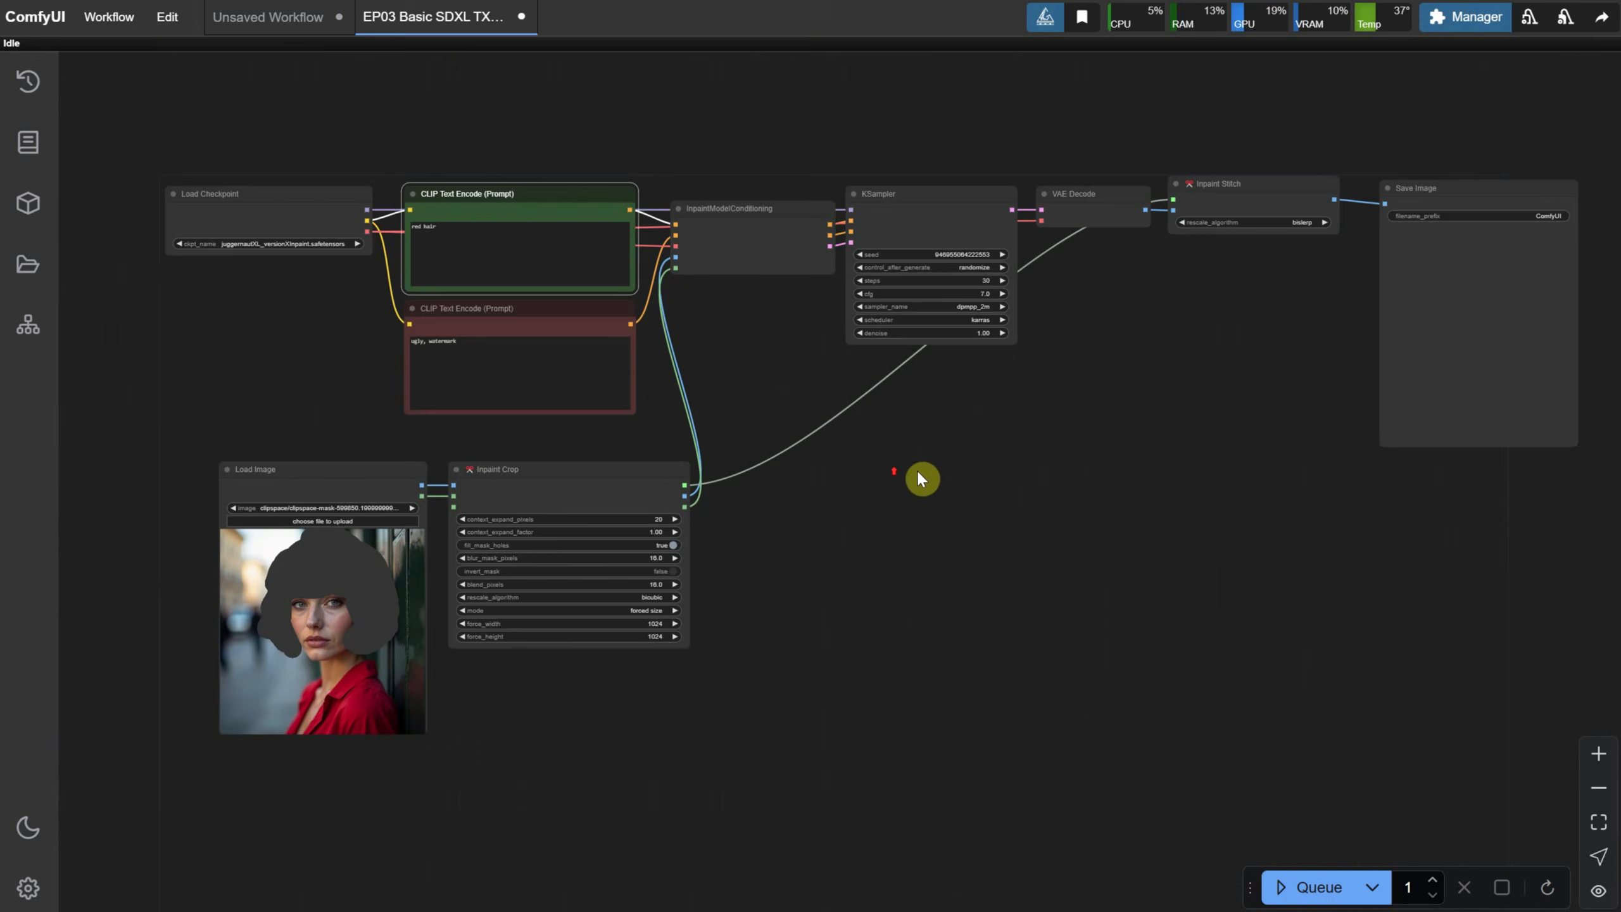
{"action": "left_click", "coordinate": [1306, 887]}
Step: Move the Save Image node beside the Inpaint Crop node and compare its result with the masked portrait
{"action": "scroll", "coordinate": [804, 591], "scroll_direction": "up", "scroll_amount": 1}
{"action": "left_click_drag", "start_coordinate": [804, 590], "coordinate": [846, 529]}
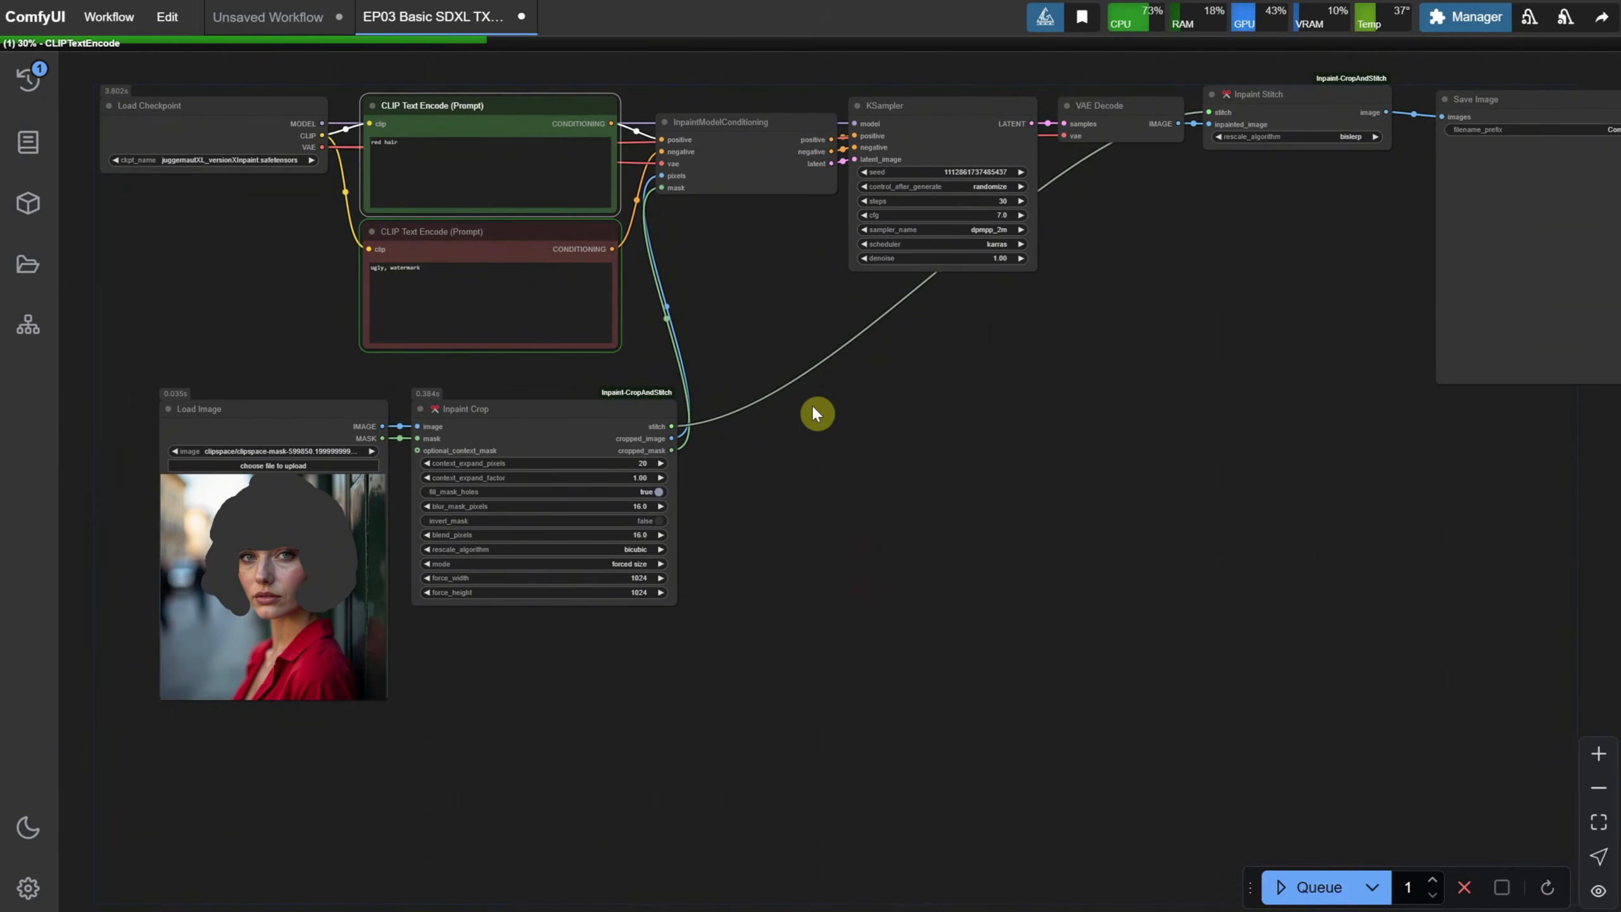
{"action": "left_click_drag", "start_coordinate": [1498, 98], "coordinate": [804, 423]}
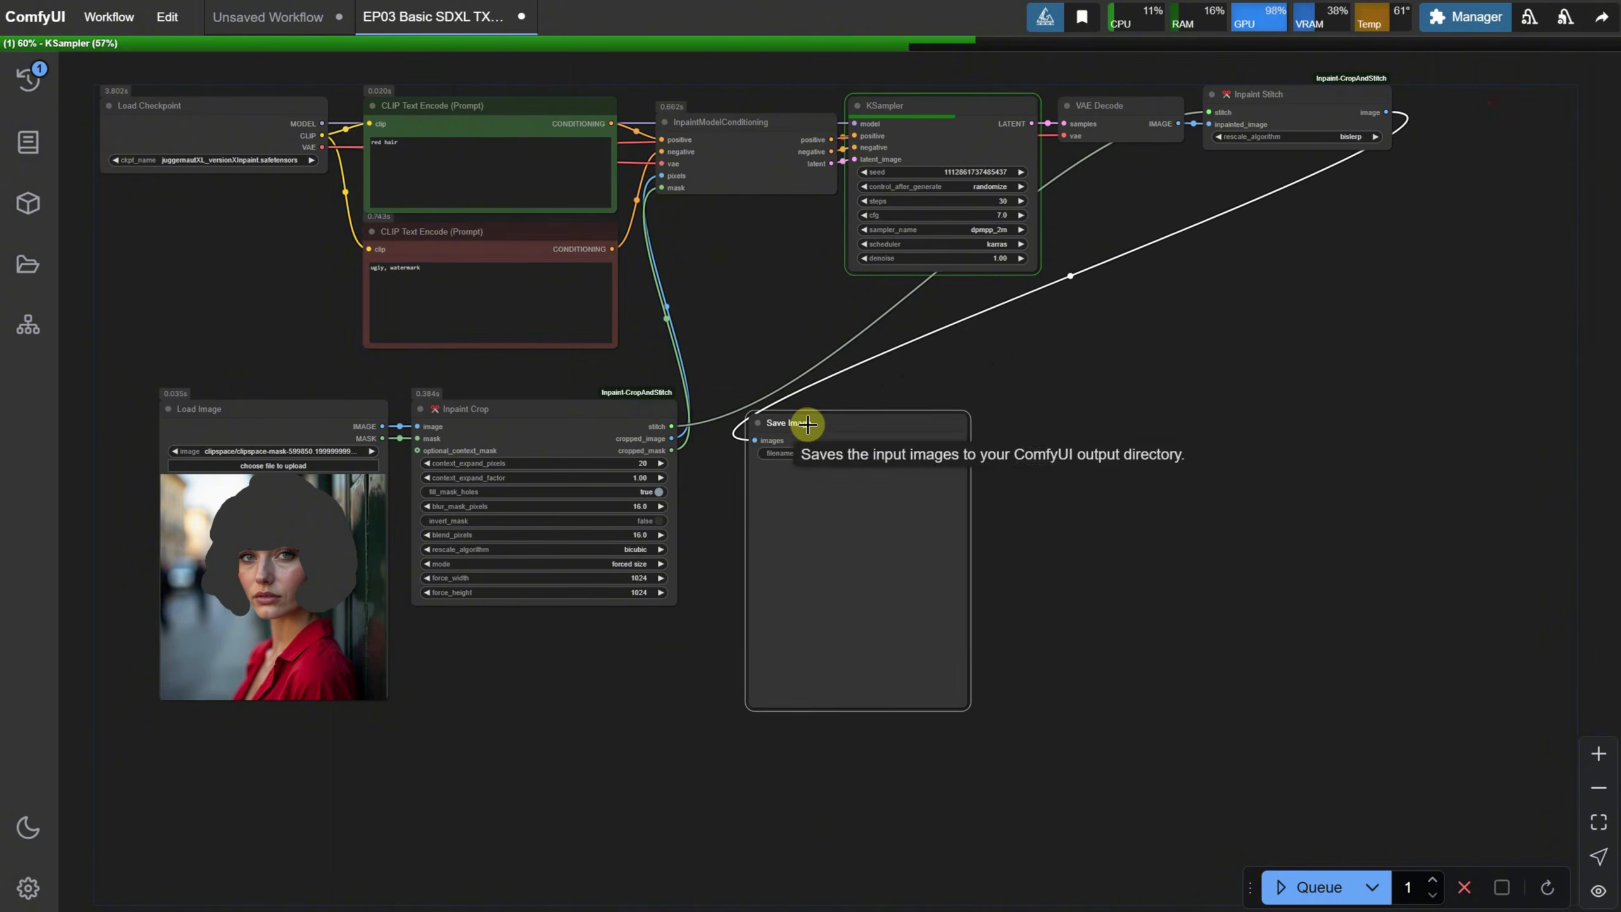
{"action": "scroll", "coordinate": [1434, 503], "scroll_direction": "up", "scroll_amount": 6}
{"action": "left_click_drag", "start_coordinate": [1375, 453], "coordinate": [1574, 413]}
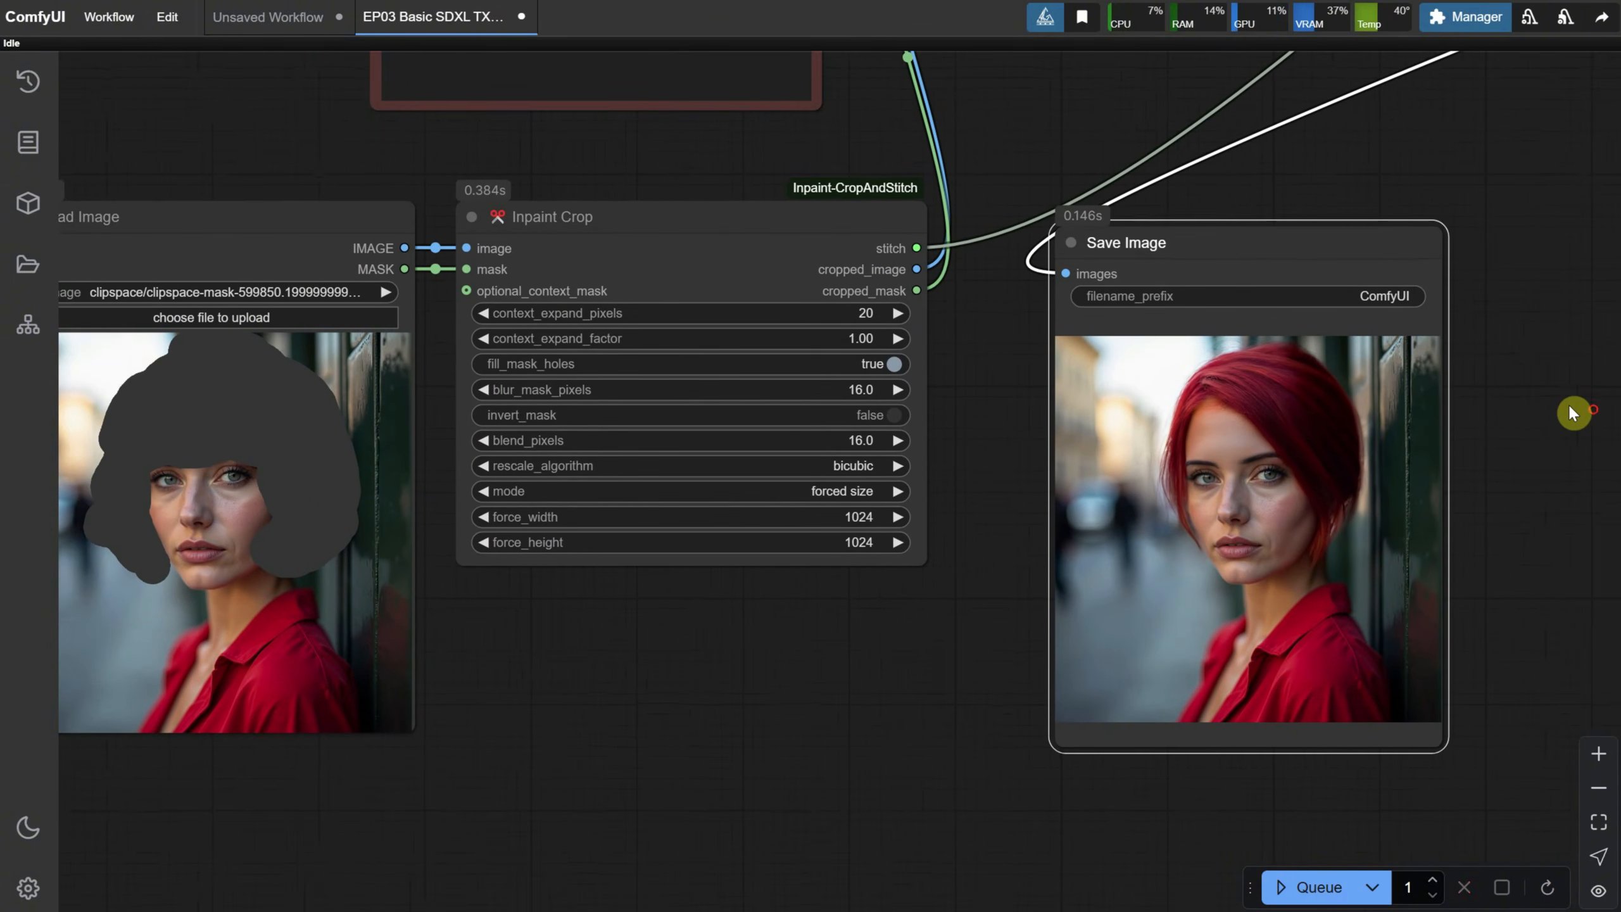
{"action": "left_click_drag", "start_coordinate": [977, 481], "coordinate": [1034, 480]}
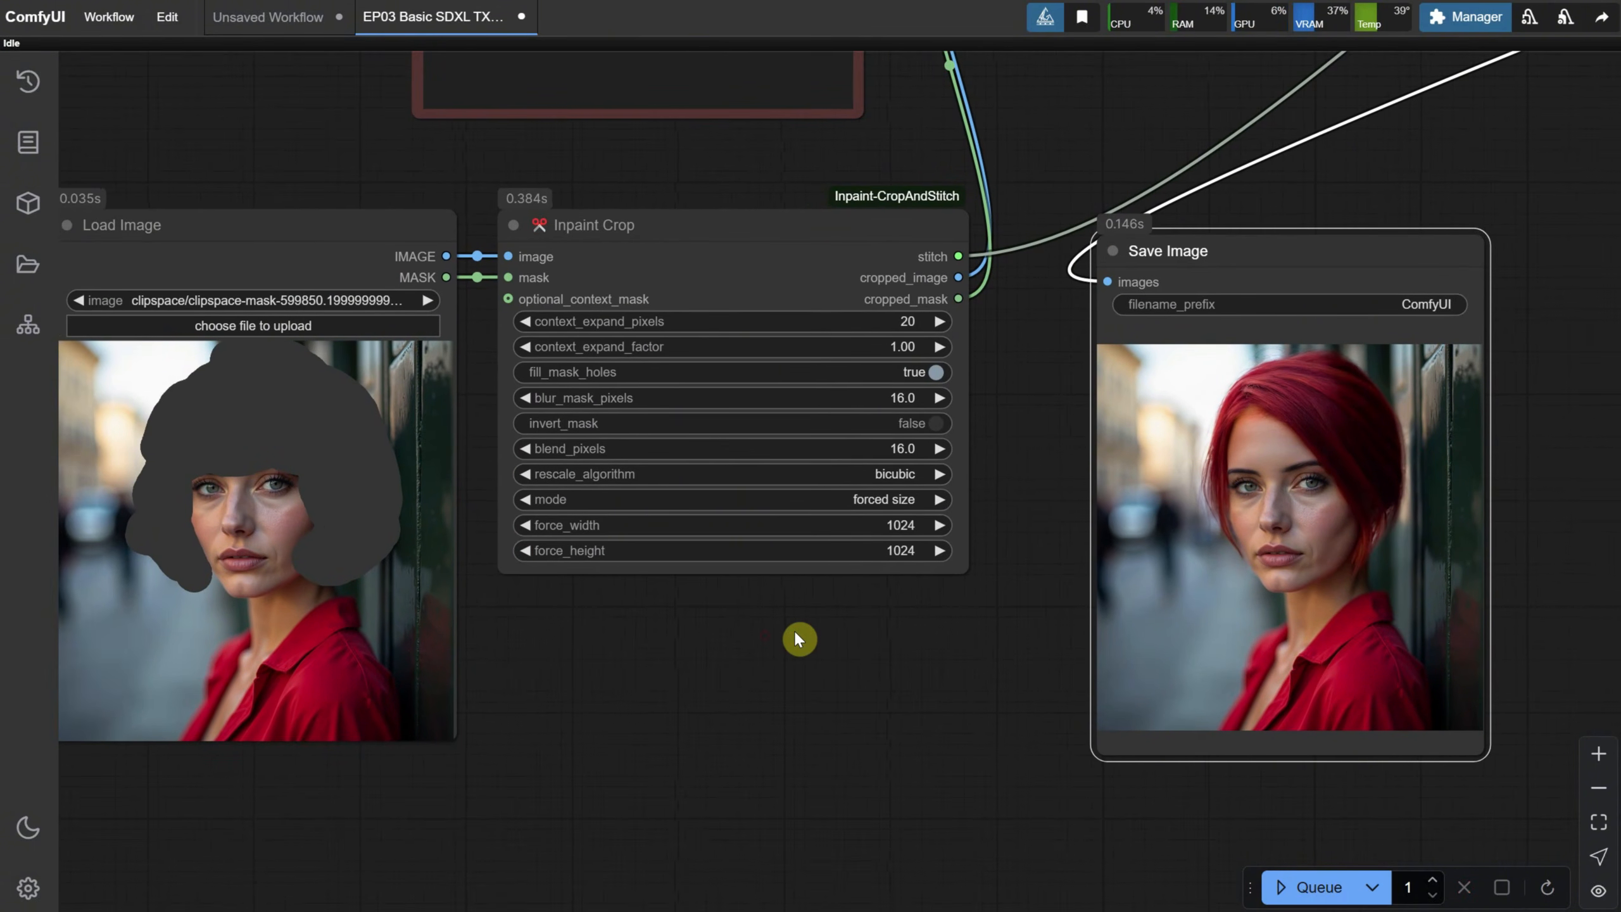
{"action": "left_click_drag", "start_coordinate": [793, 628], "coordinate": [803, 631]}
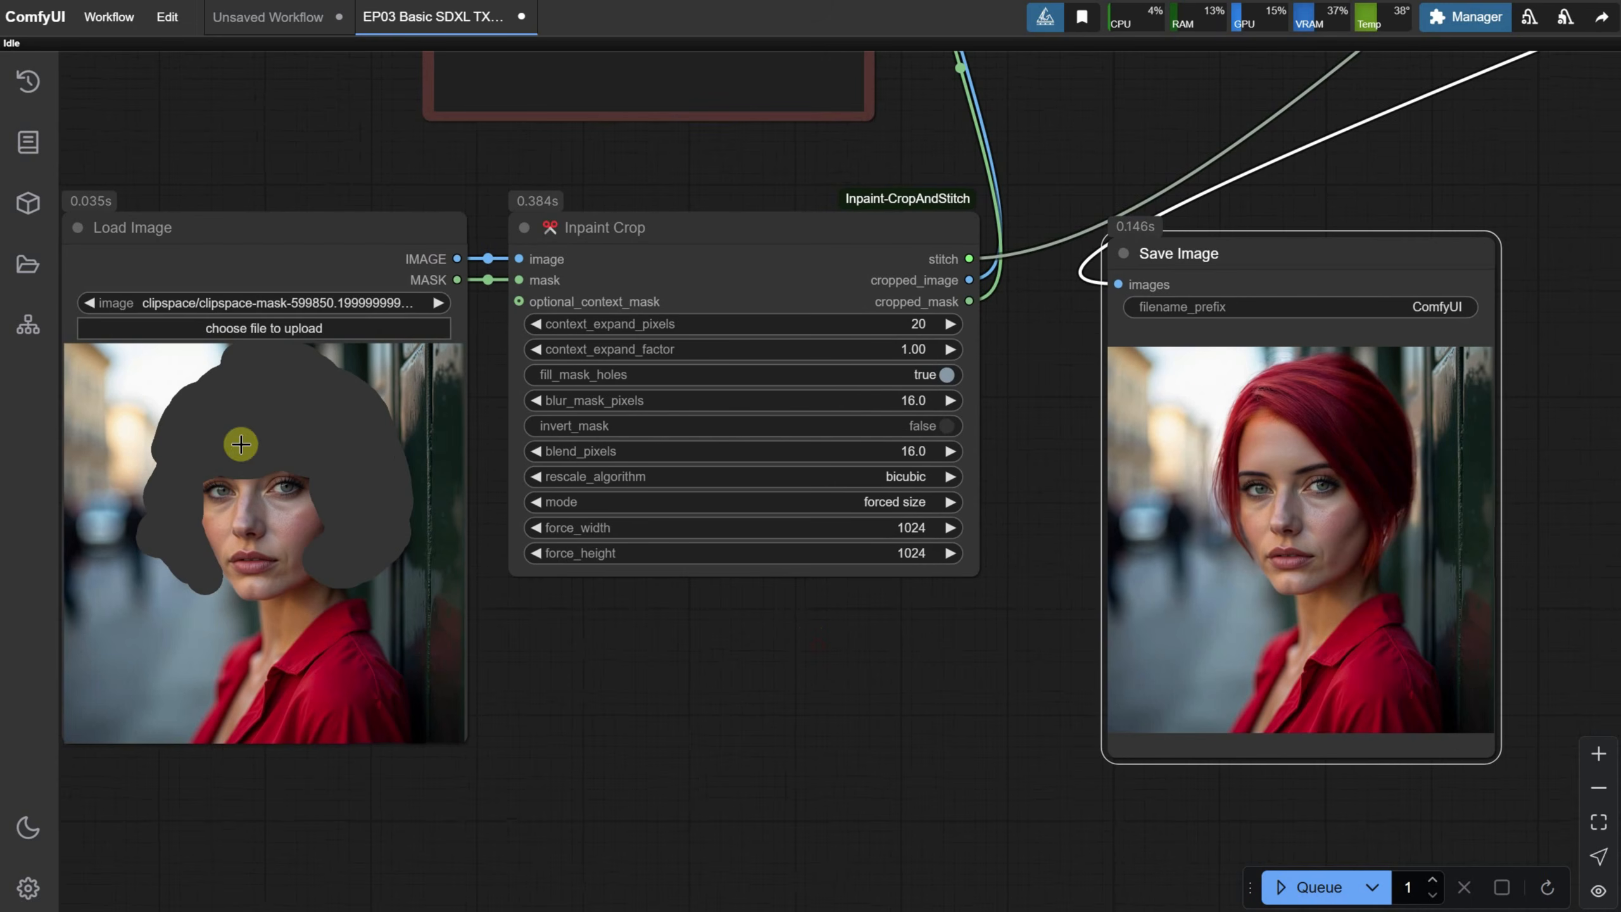
Step: Set the KSampler denoise to 0.50 and queue the workflow
{"action": "scroll", "coordinate": [1071, 159], "scroll_direction": "up", "scroll_amount": 5}
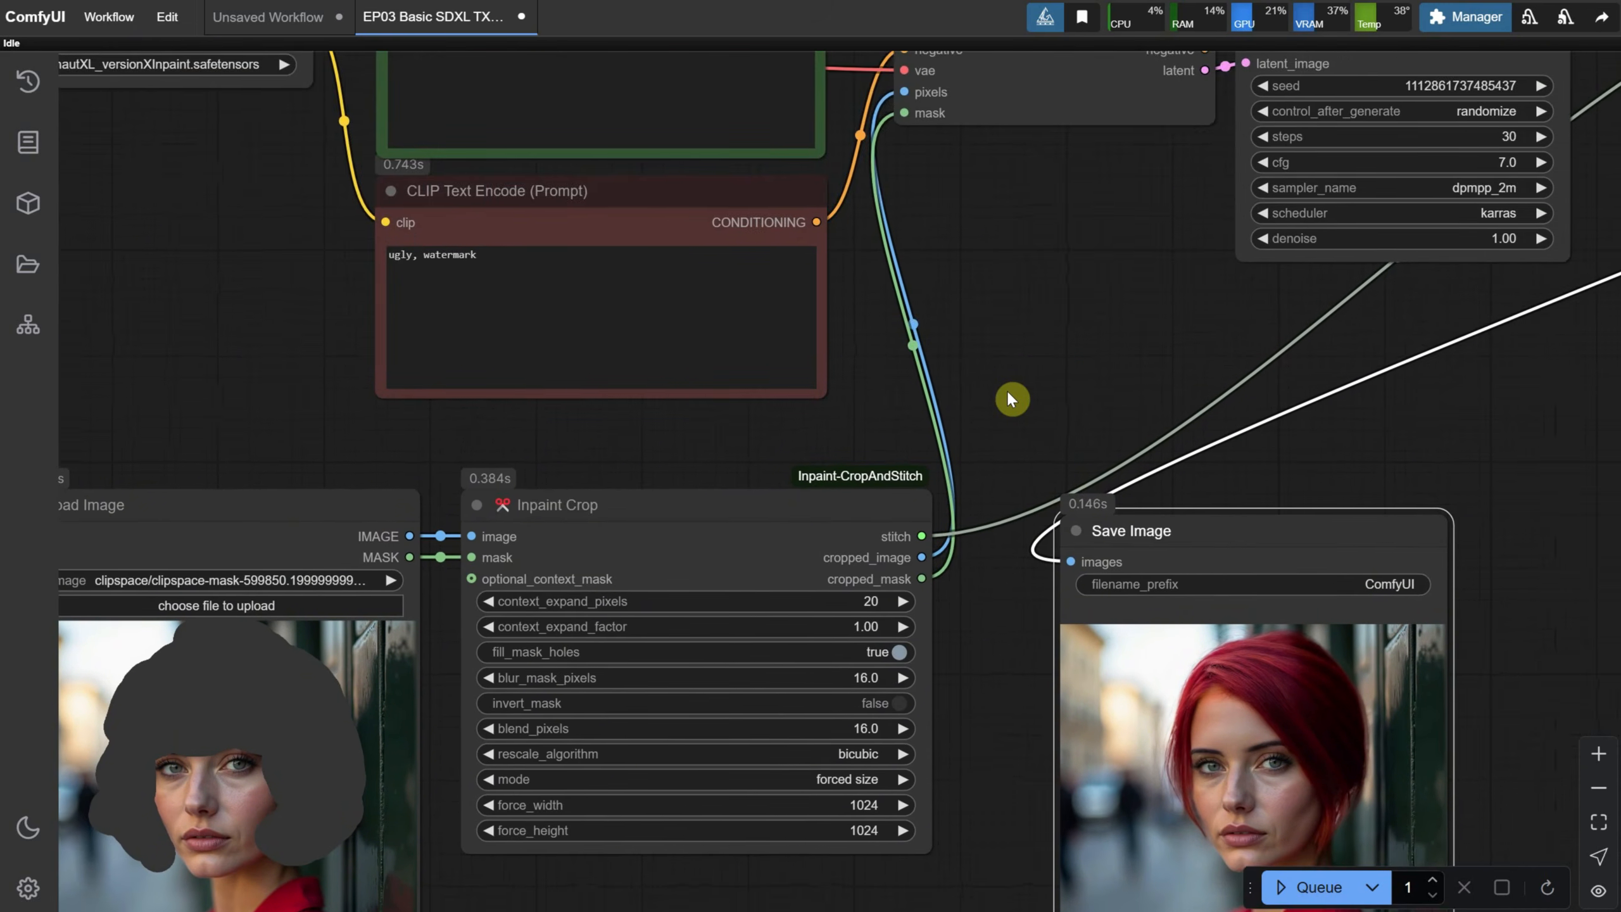
{"action": "left_click_drag", "start_coordinate": [1011, 399], "coordinate": [959, 279]}
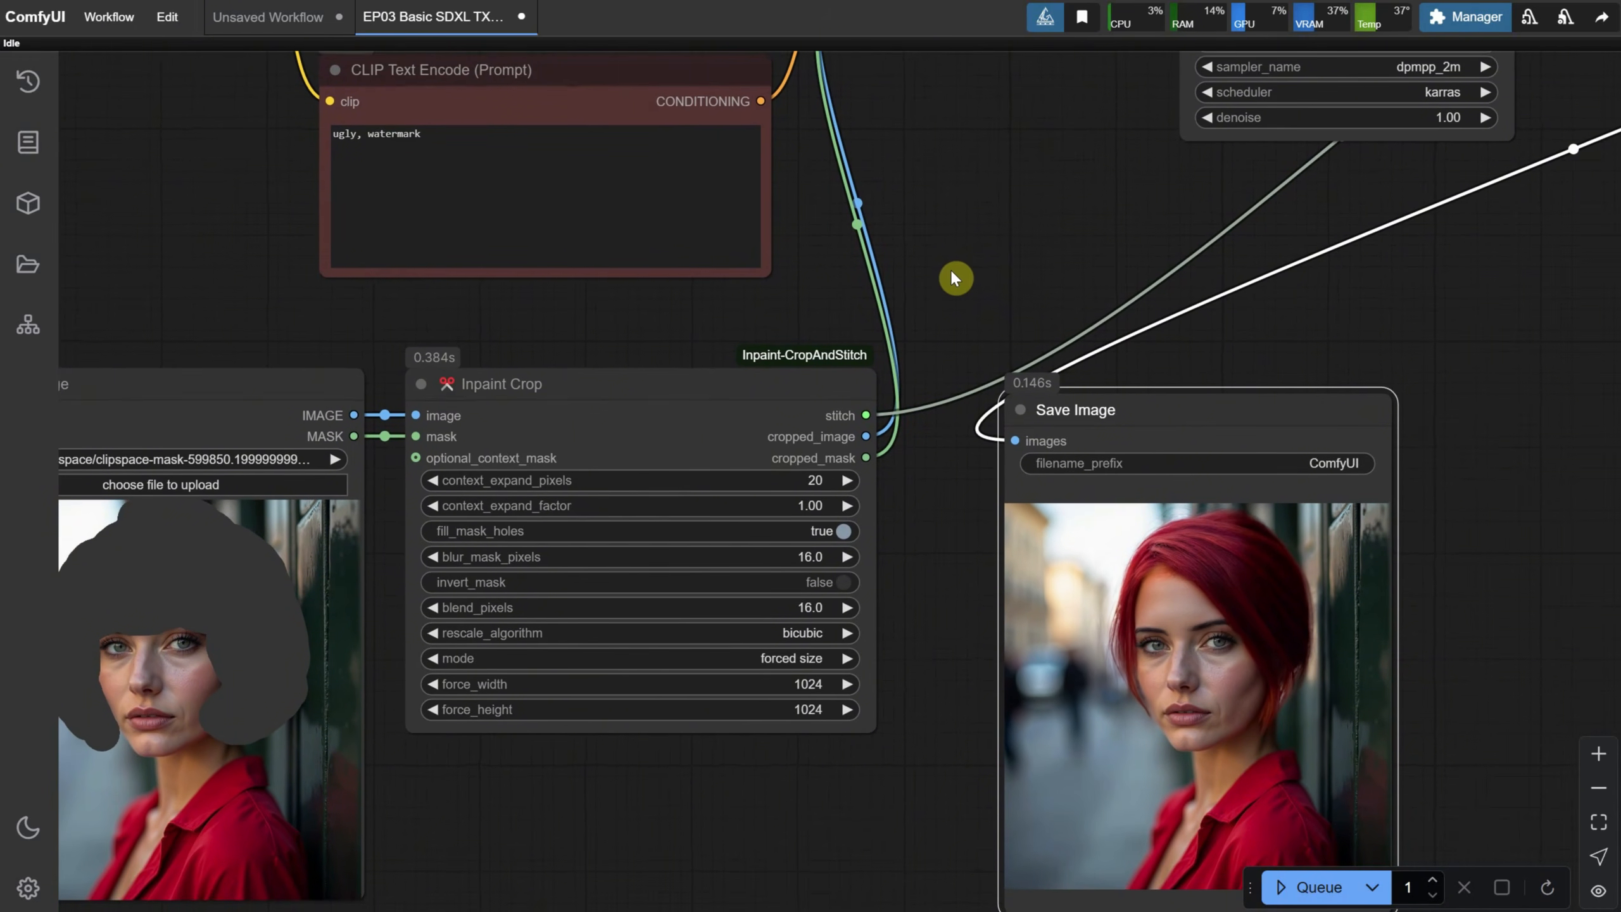
{"action": "left_click", "coordinate": [1446, 119]}
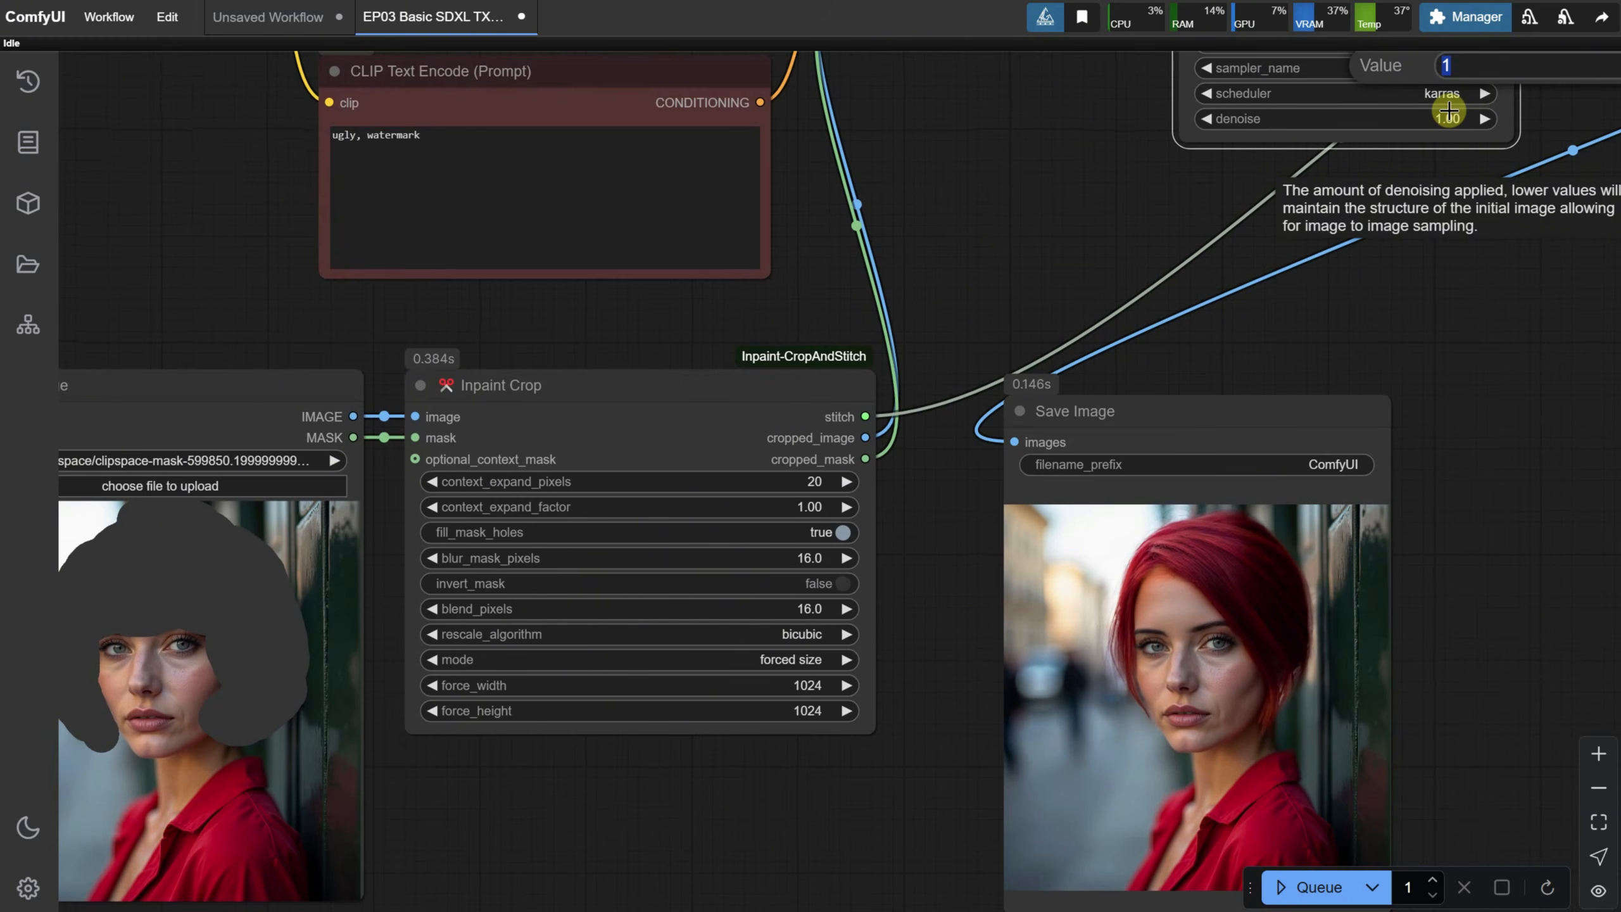
{"action": "type", "text": "0.5"}
{"action": "key", "text": "Return"}
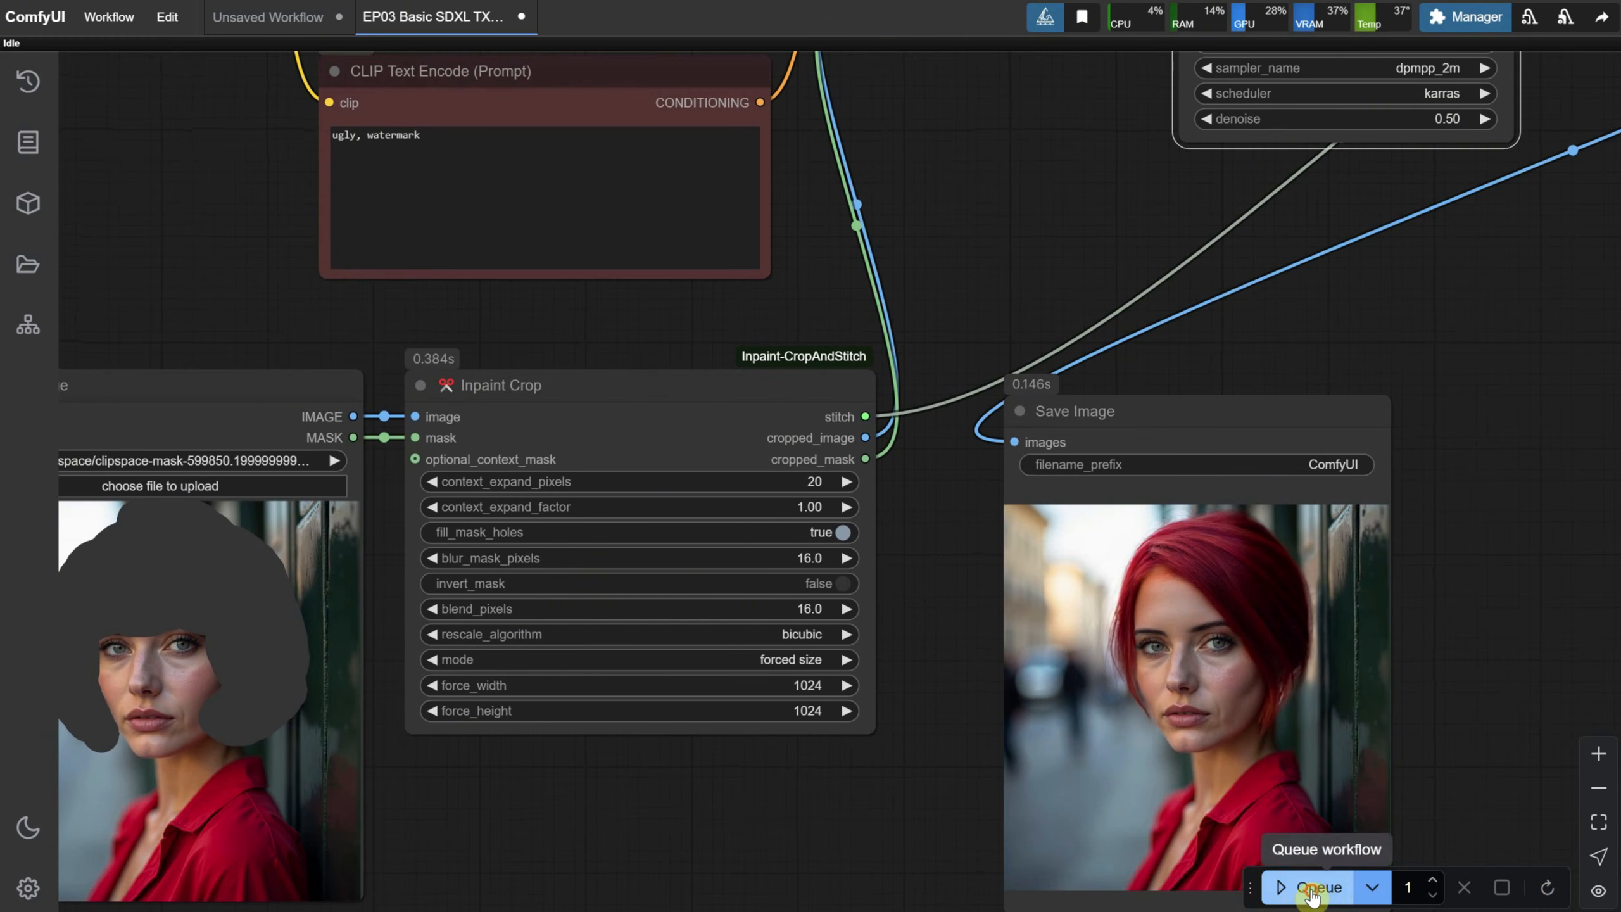
{"action": "left_click", "coordinate": [1313, 889]}
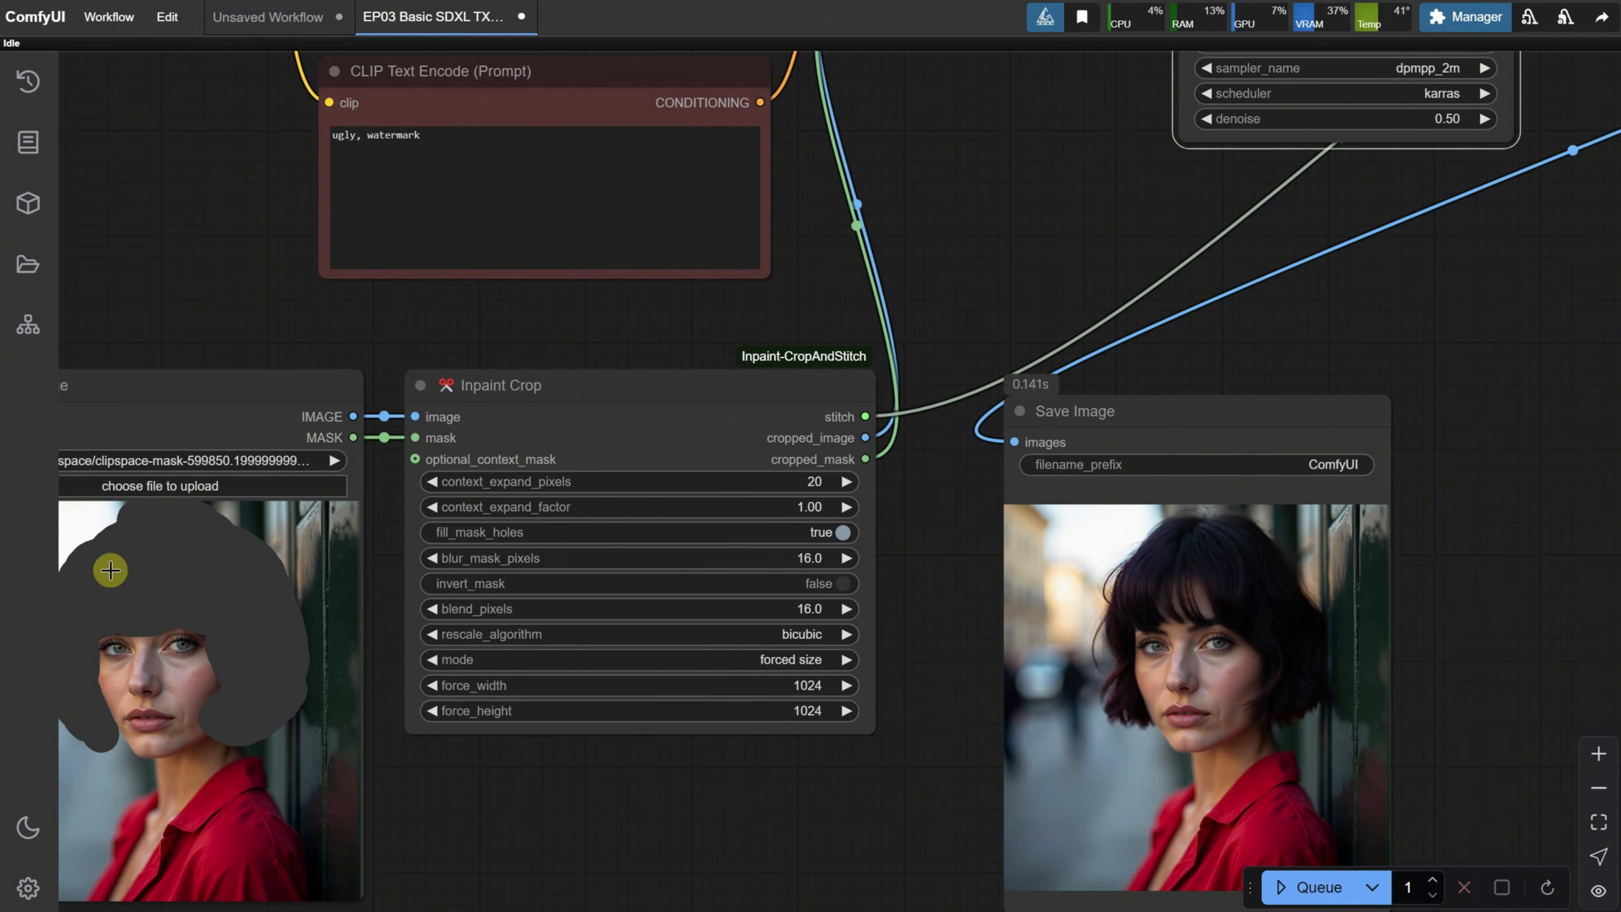
Step: Raise the KSampler denoise to 0.60 and queue the workflow again
{"action": "left_click", "coordinate": [1447, 120]}
{"action": "type", "text": "0.5"}
{"action": "key", "text": "Return"}
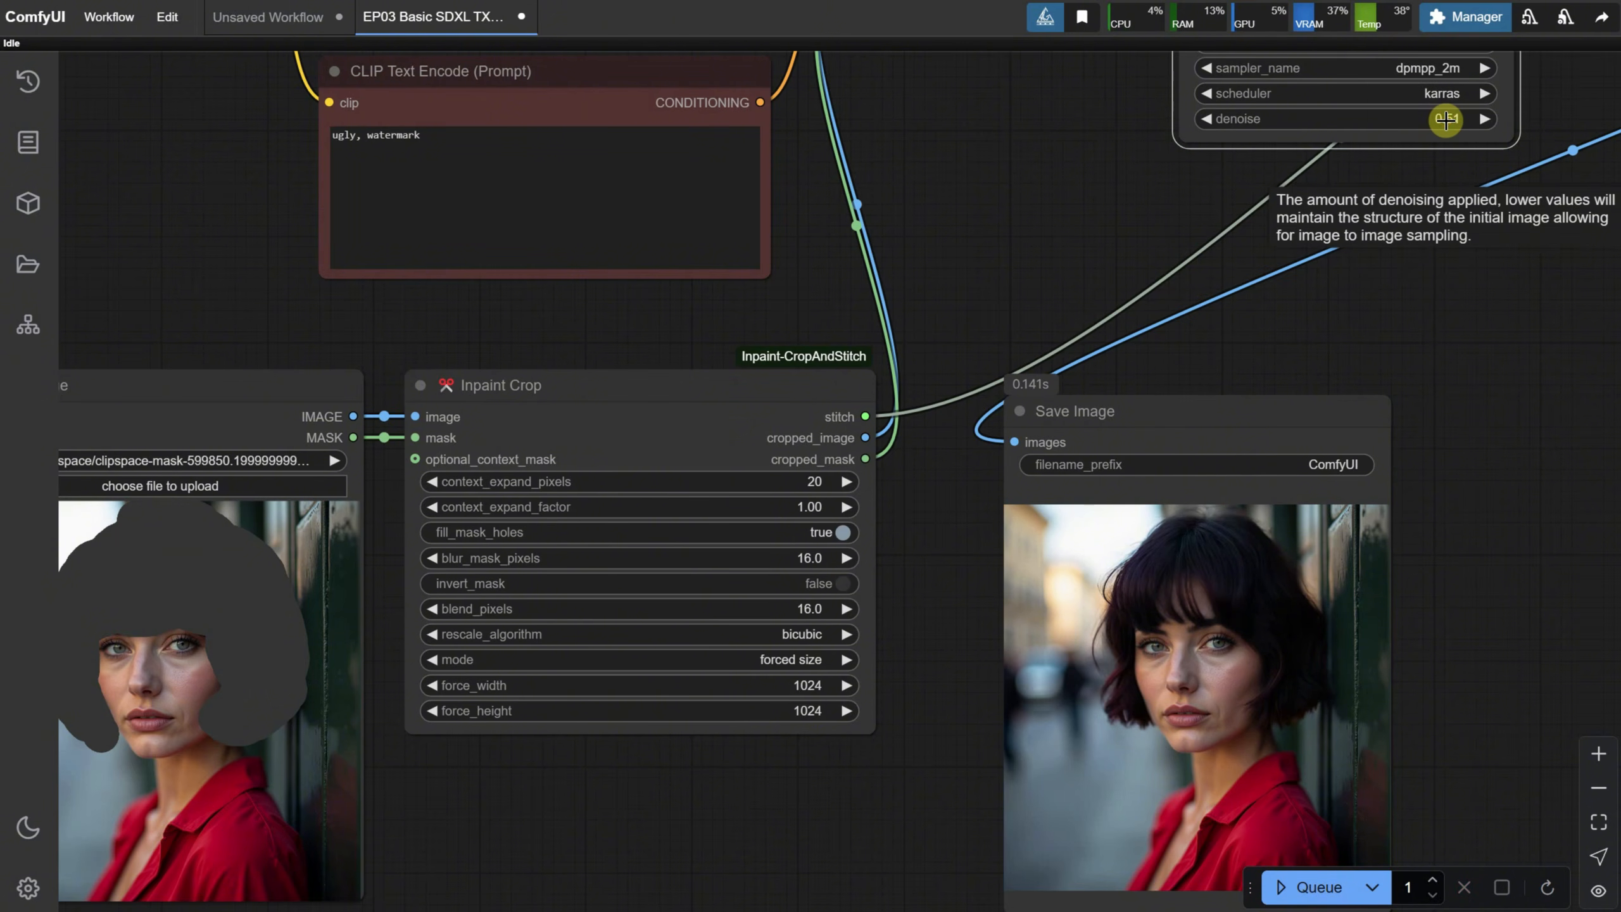
{"action": "left_click", "coordinate": [1308, 887]}
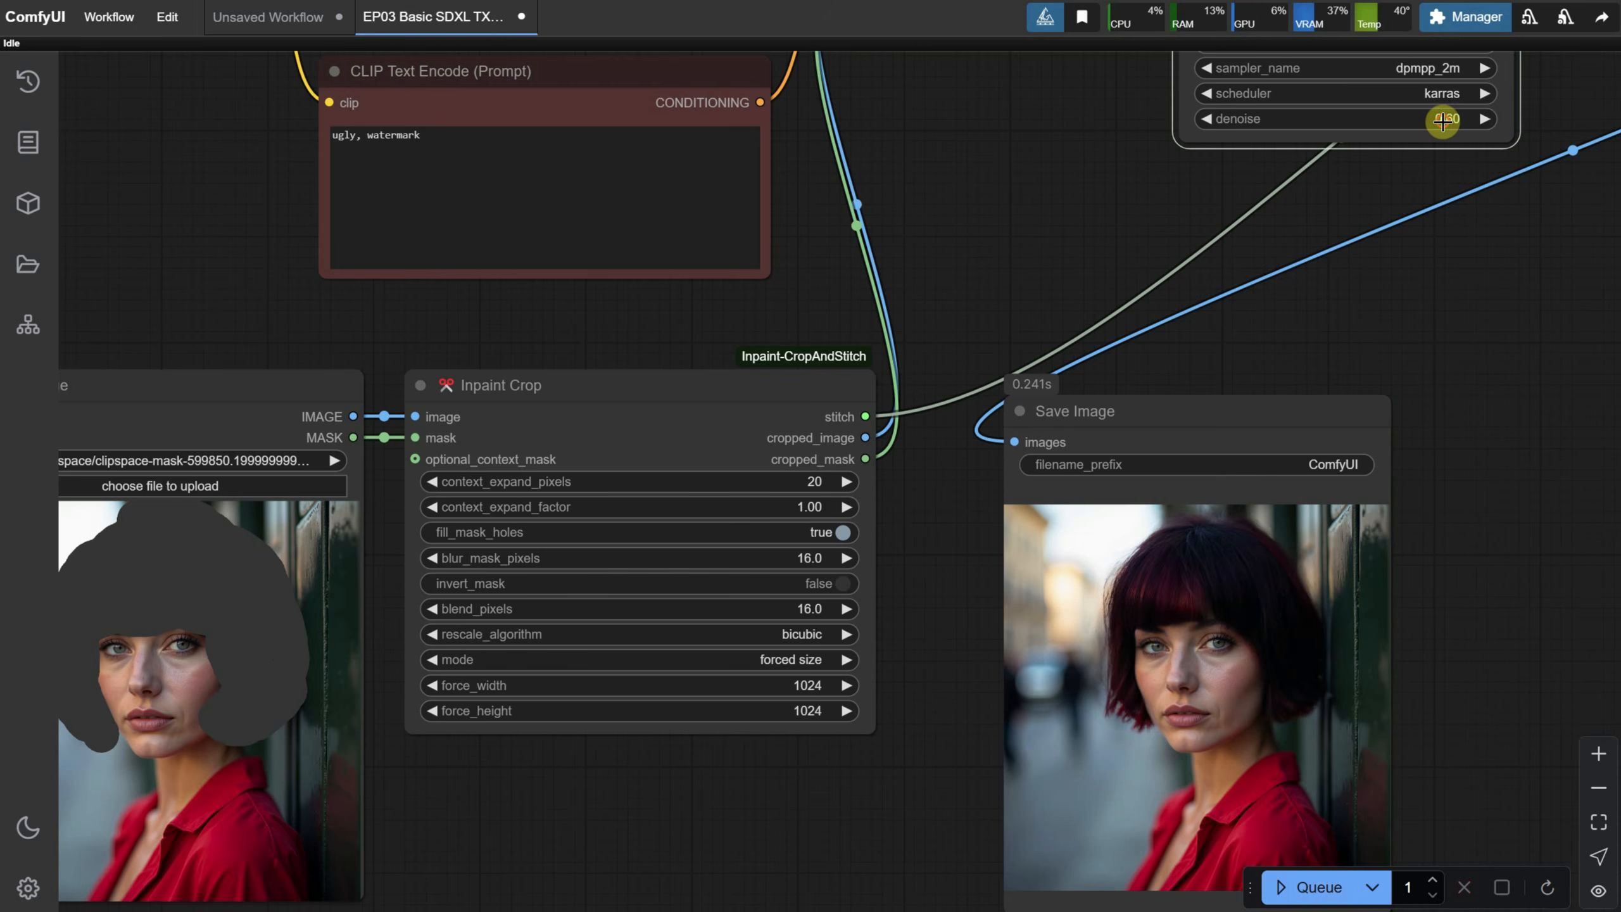
Step: Queue the workflow with the KSampler denoise at 0.70 and again at 0.75, and inspect the saved image
{"action": "mouse_move", "coordinate": [1442, 122]}
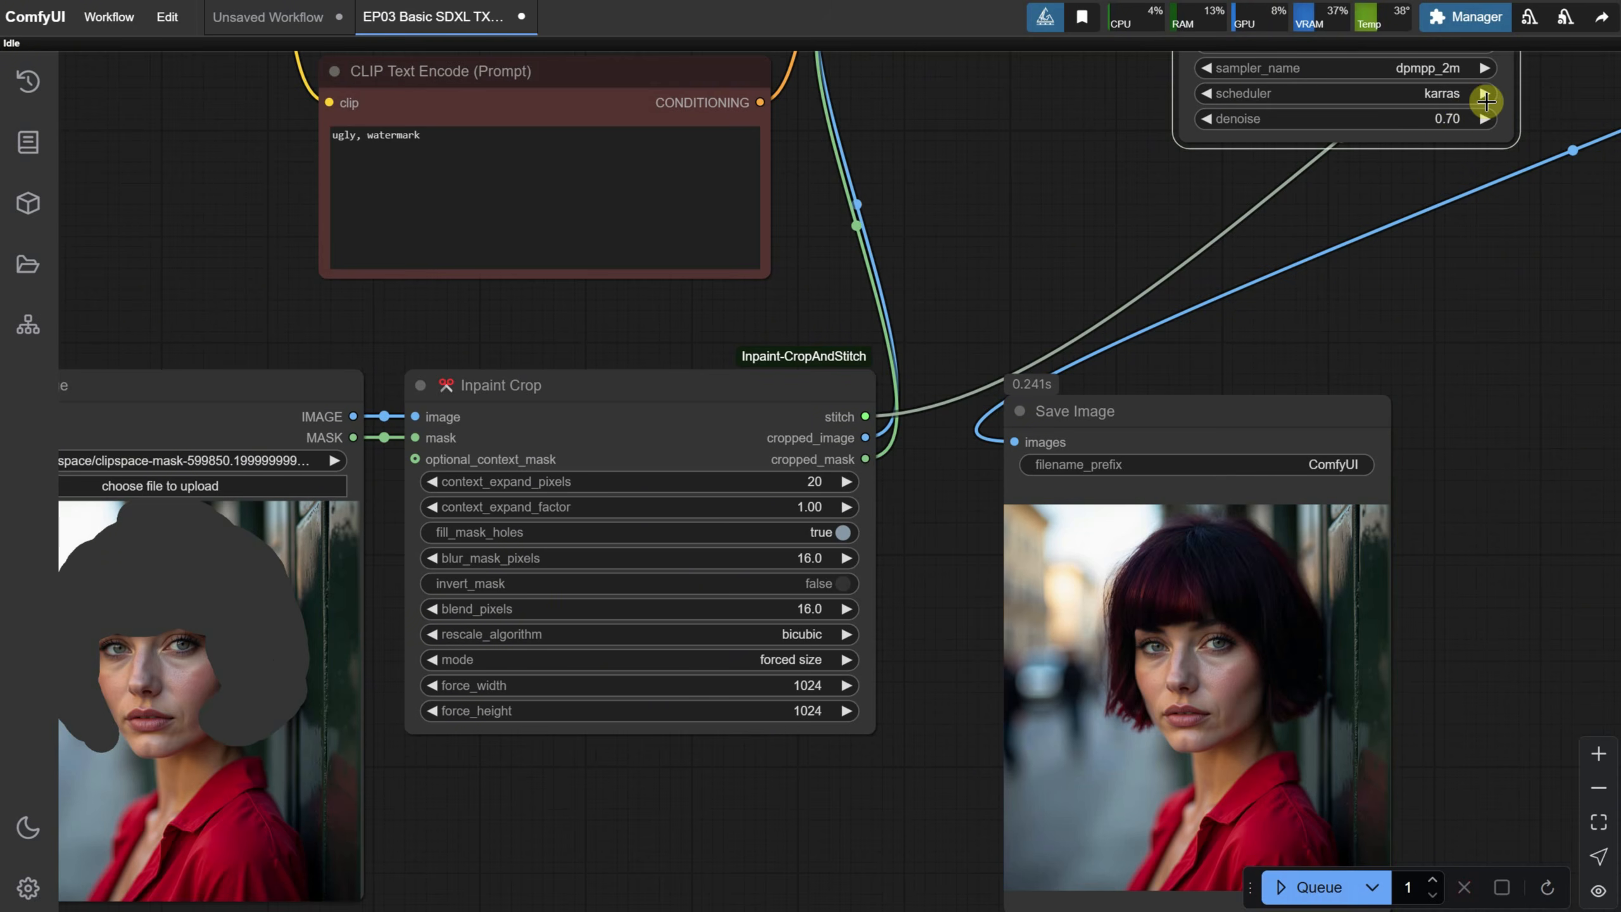
{"action": "left_click", "coordinate": [1317, 888]}
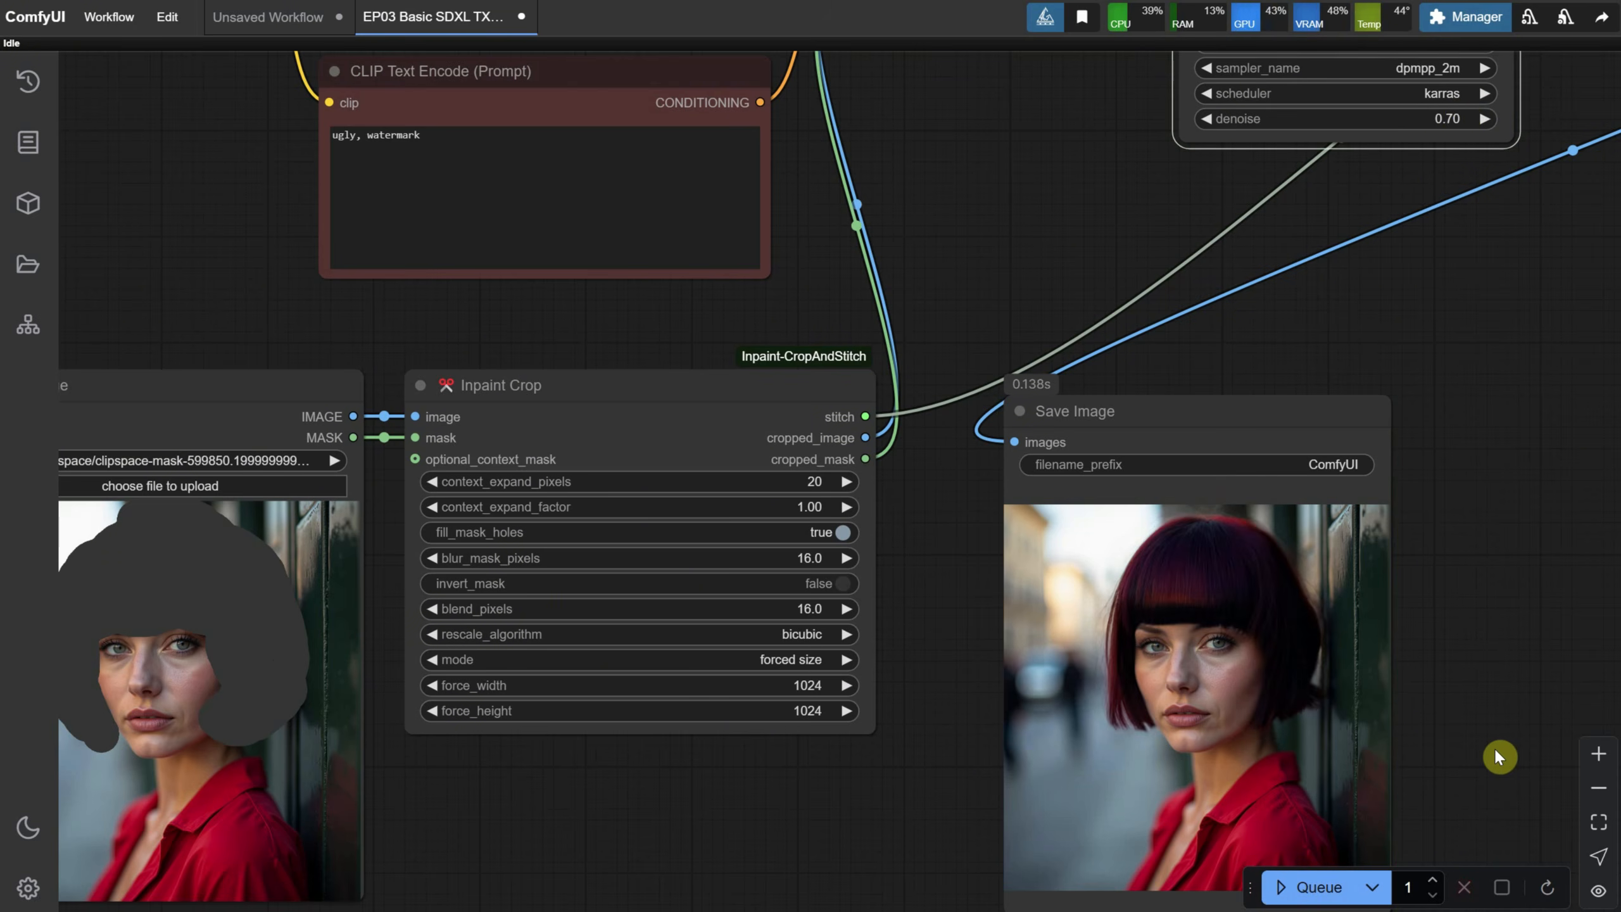
{"action": "left_click", "coordinate": [1484, 119]}
{"action": "key", "text": "ctrl+Return"}
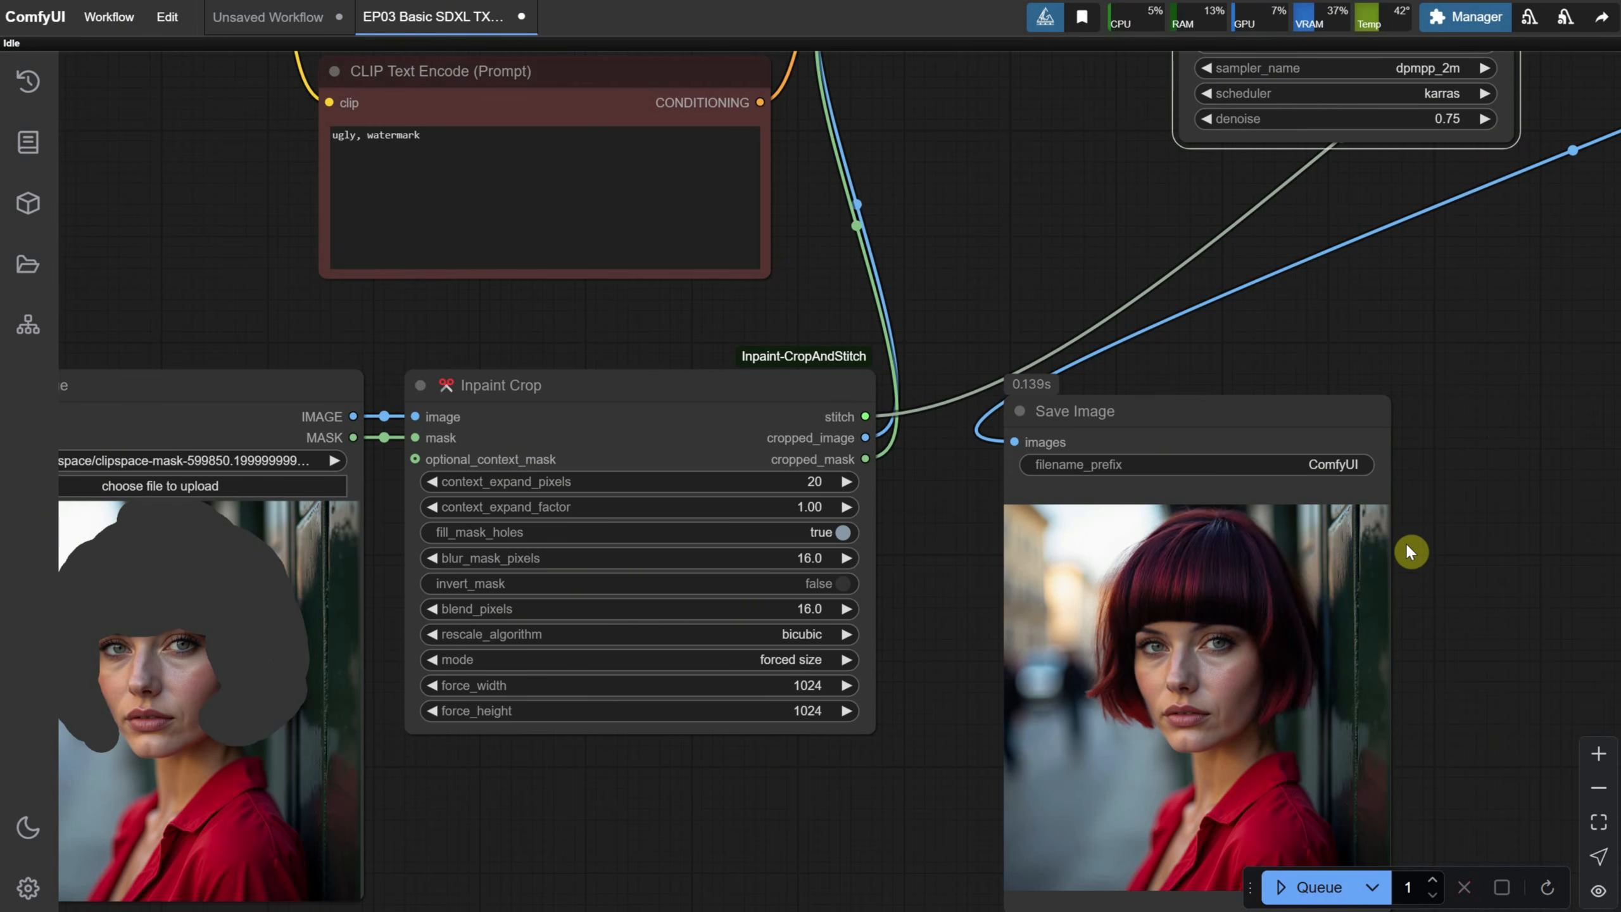
{"action": "scroll", "coordinate": [1387, 464], "scroll_direction": "left", "scroll_amount": 3}
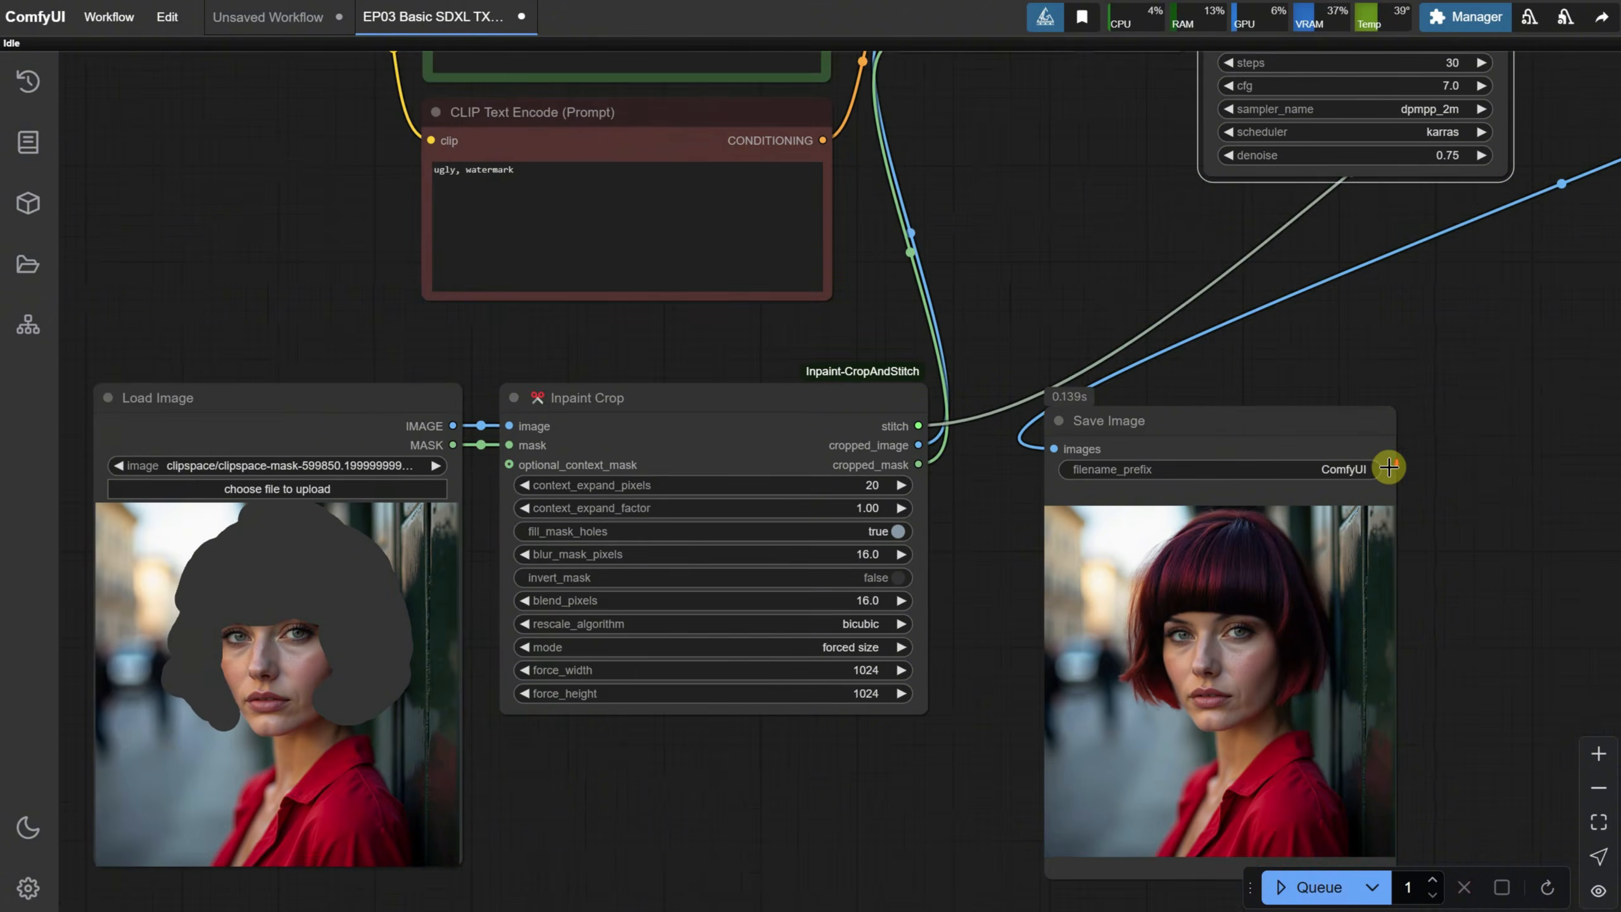
{"action": "scroll", "coordinate": [663, 220], "scroll_direction": "down", "scroll_amount": 2}
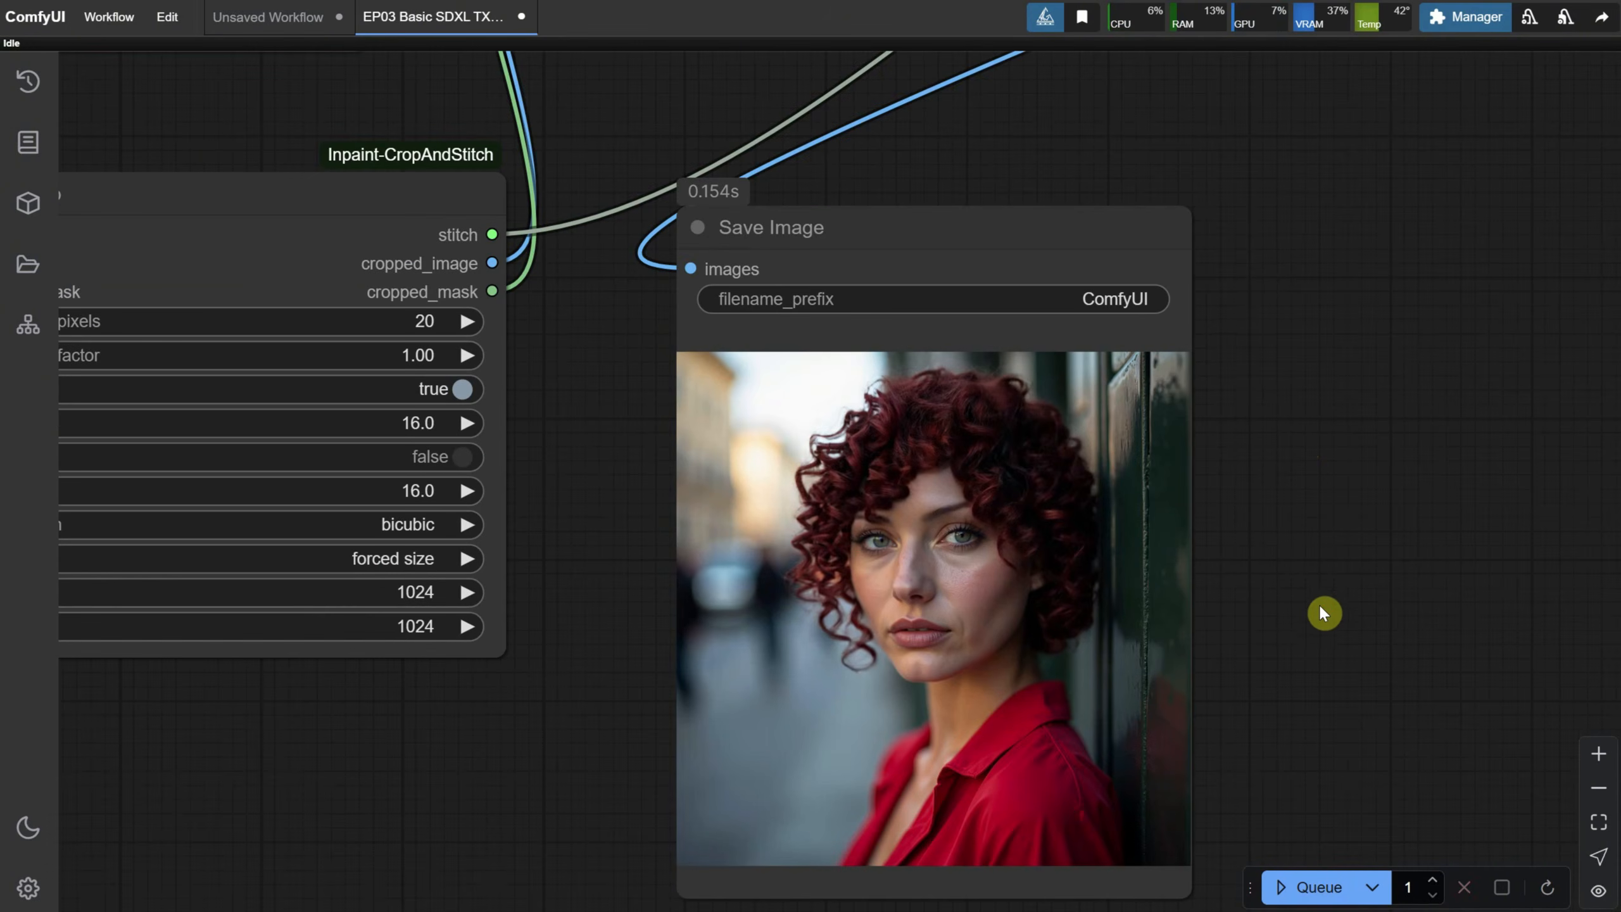
Step: Change the positive prompt to "blonde hair" and queue the workflow
{"action": "scroll", "coordinate": [1319, 603], "scroll_direction": "down", "scroll_amount": 5}
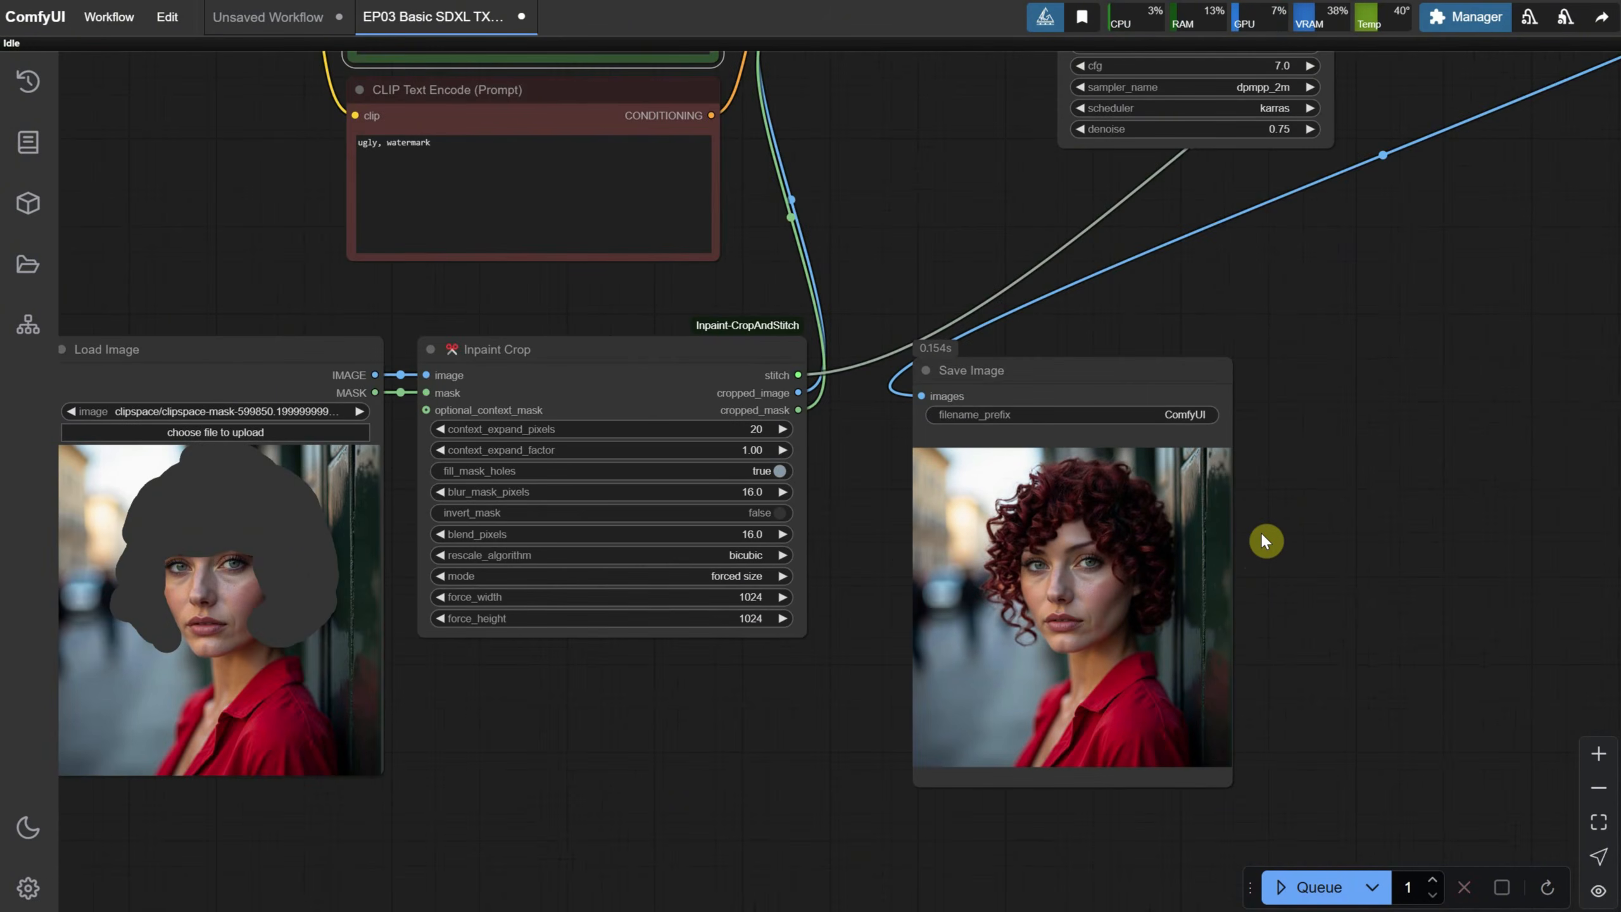
{"action": "left_click_drag", "start_coordinate": [255, 185], "coordinate": [351, 297]}
{"action": "triple_click", "coordinate": [670, 126]}
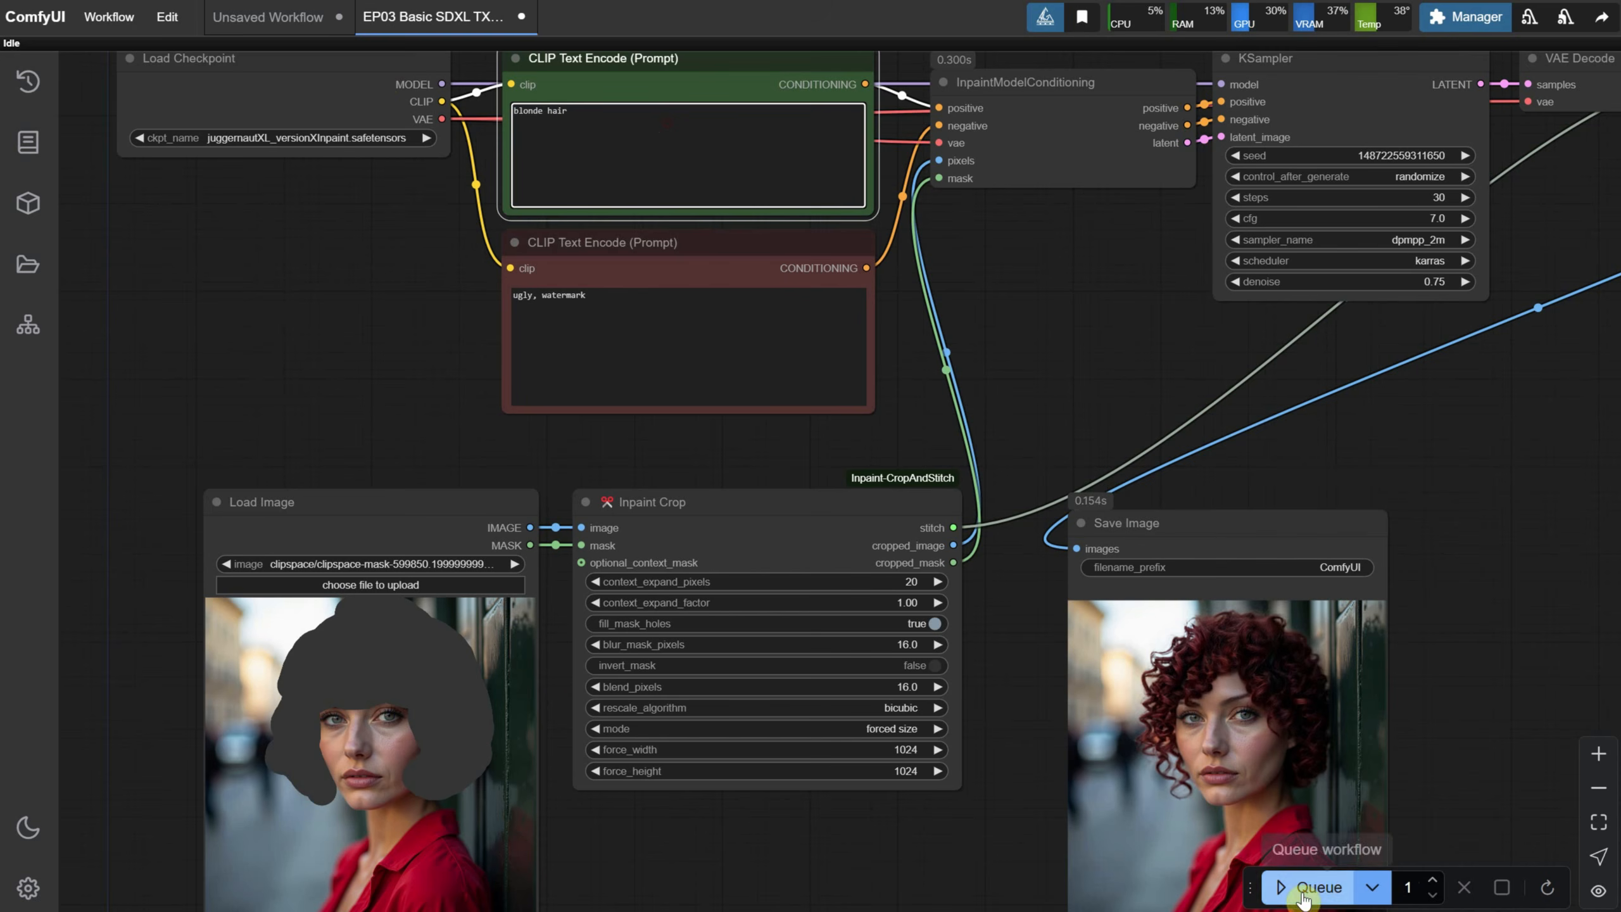
{"action": "left_click", "coordinate": [1302, 887]}
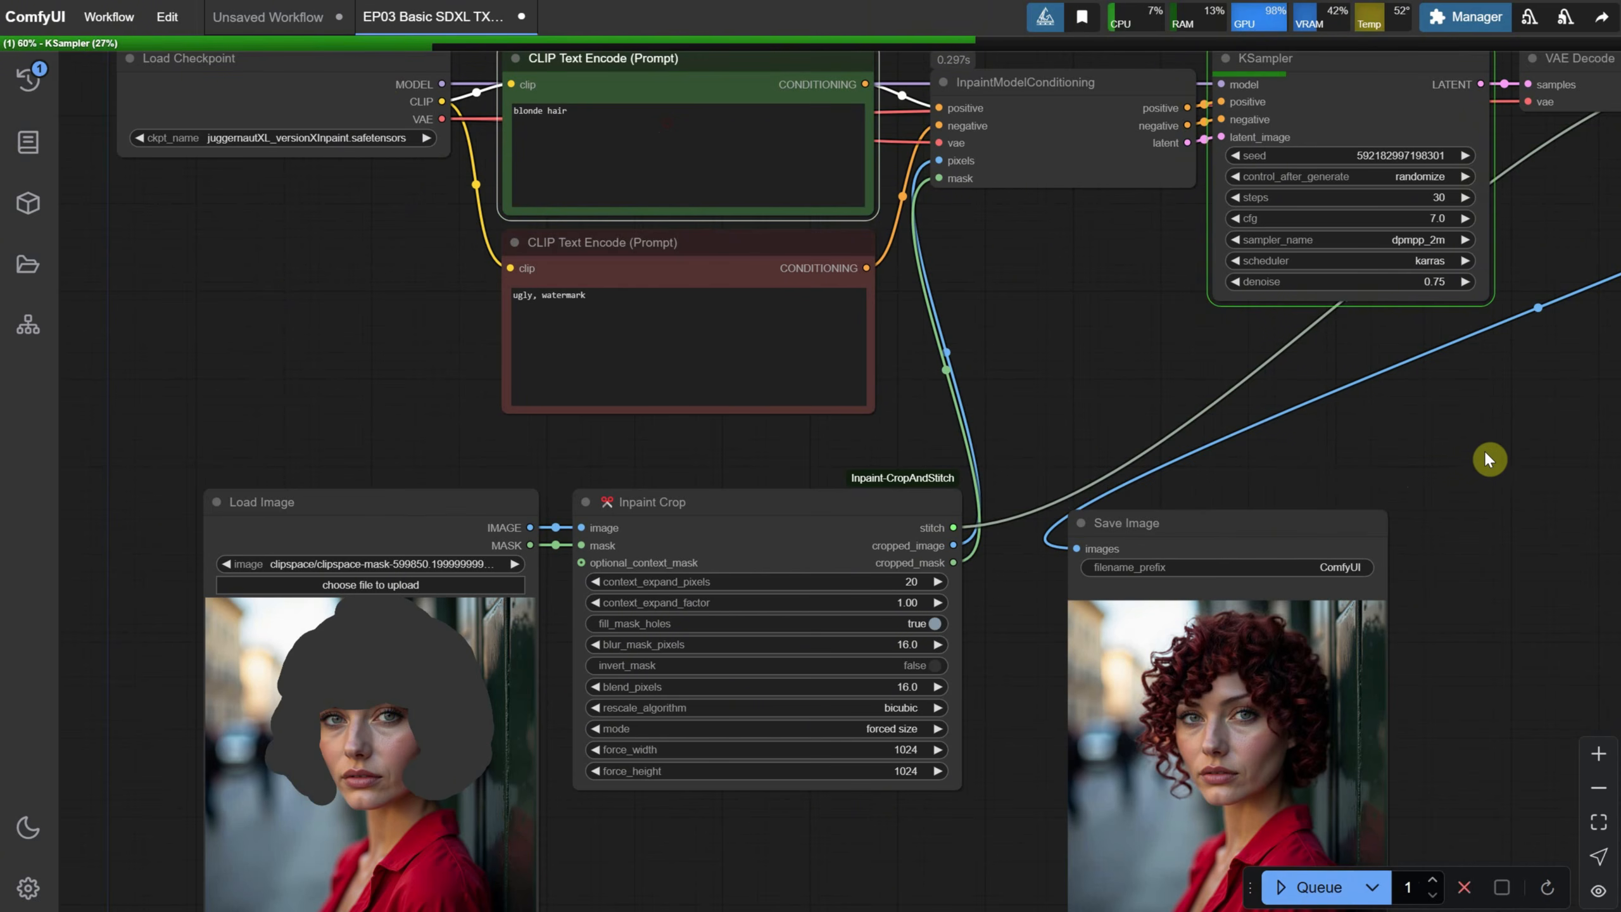
Step: Inspect the blonde result, set the KSampler denoise to 0.80, queue another generation and examine the new image
{"action": "scroll", "coordinate": [1485, 453], "scroll_direction": "down", "scroll_amount": 3}
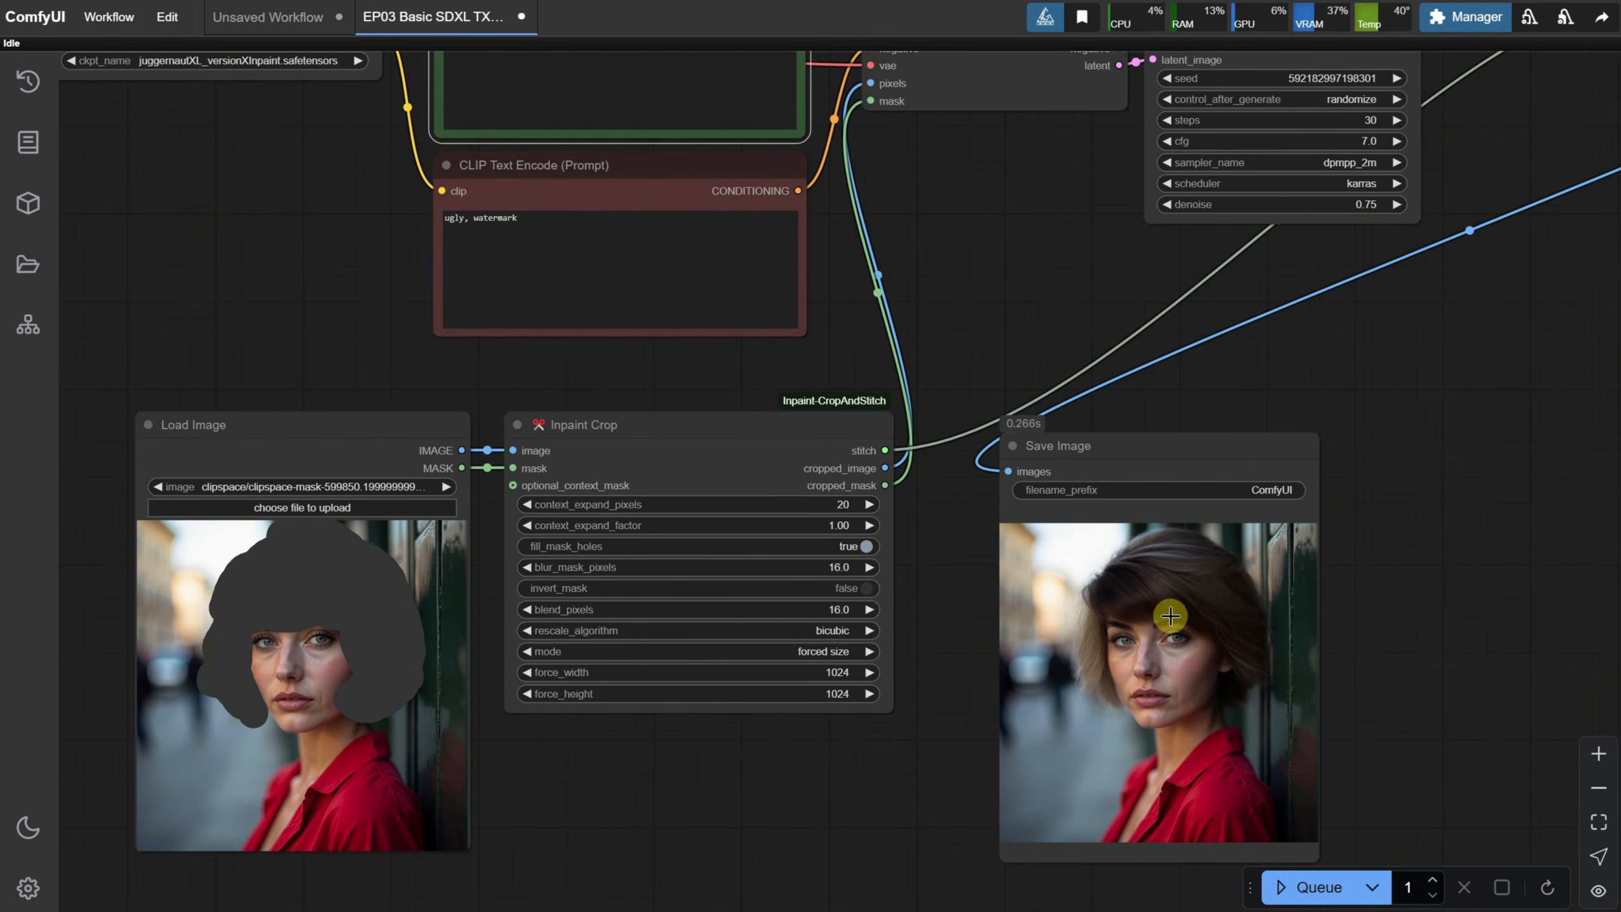
{"action": "scroll", "coordinate": [1263, 602], "scroll_direction": "up", "scroll_amount": 5}
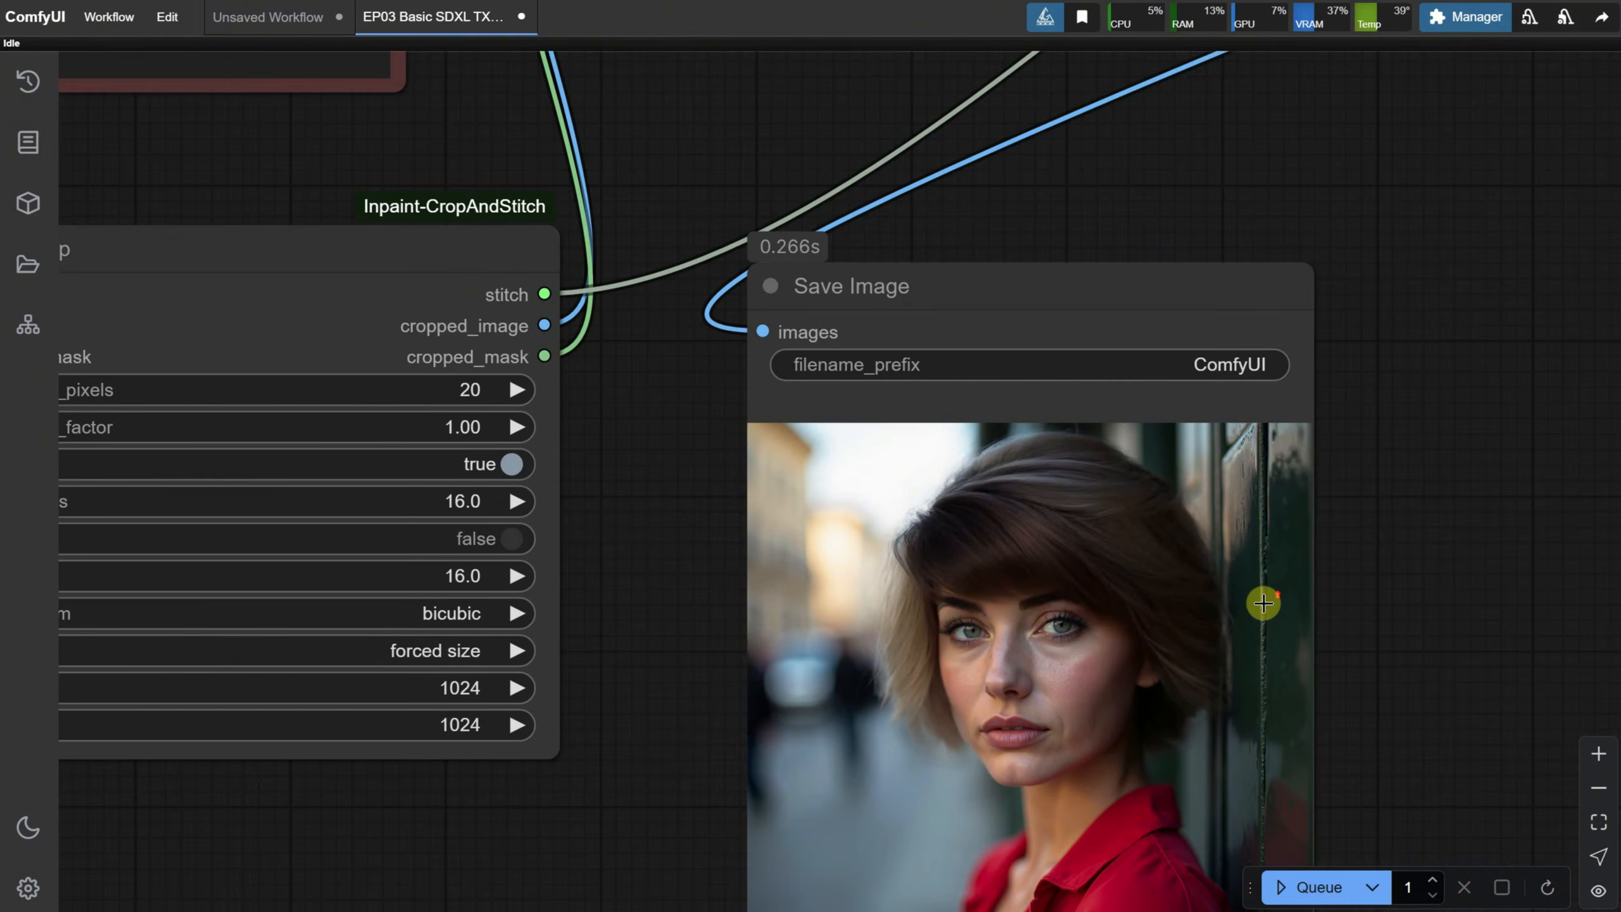
{"action": "scroll", "coordinate": [1263, 603], "scroll_direction": "down", "scroll_amount": 9}
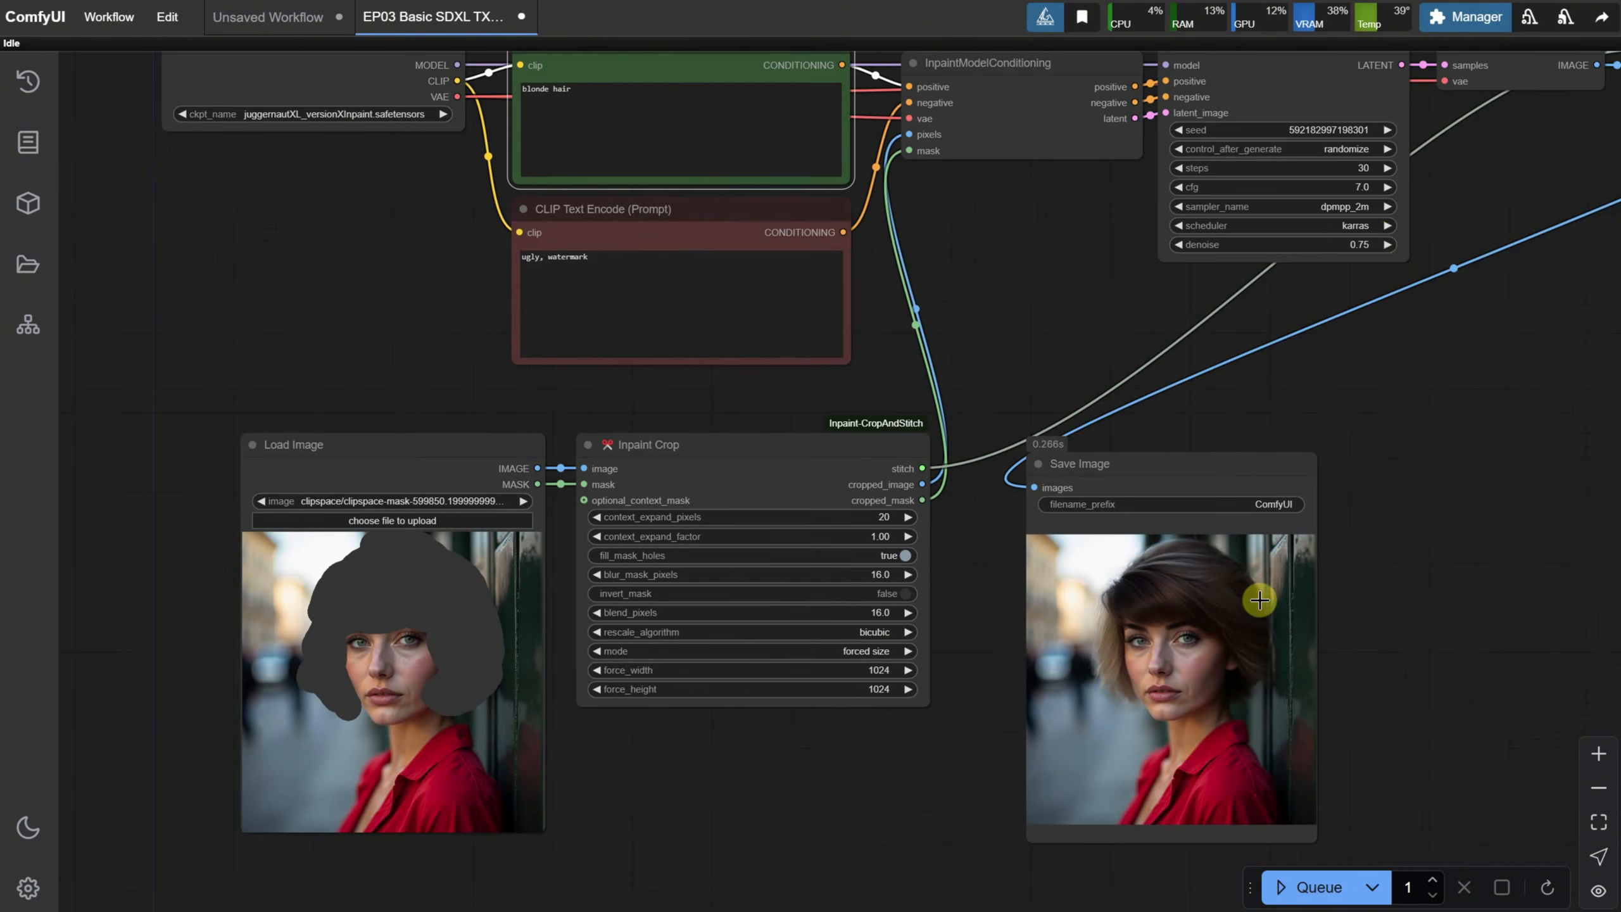
{"action": "left_click", "coordinate": [1358, 245]}
{"action": "type", "text": "0"}
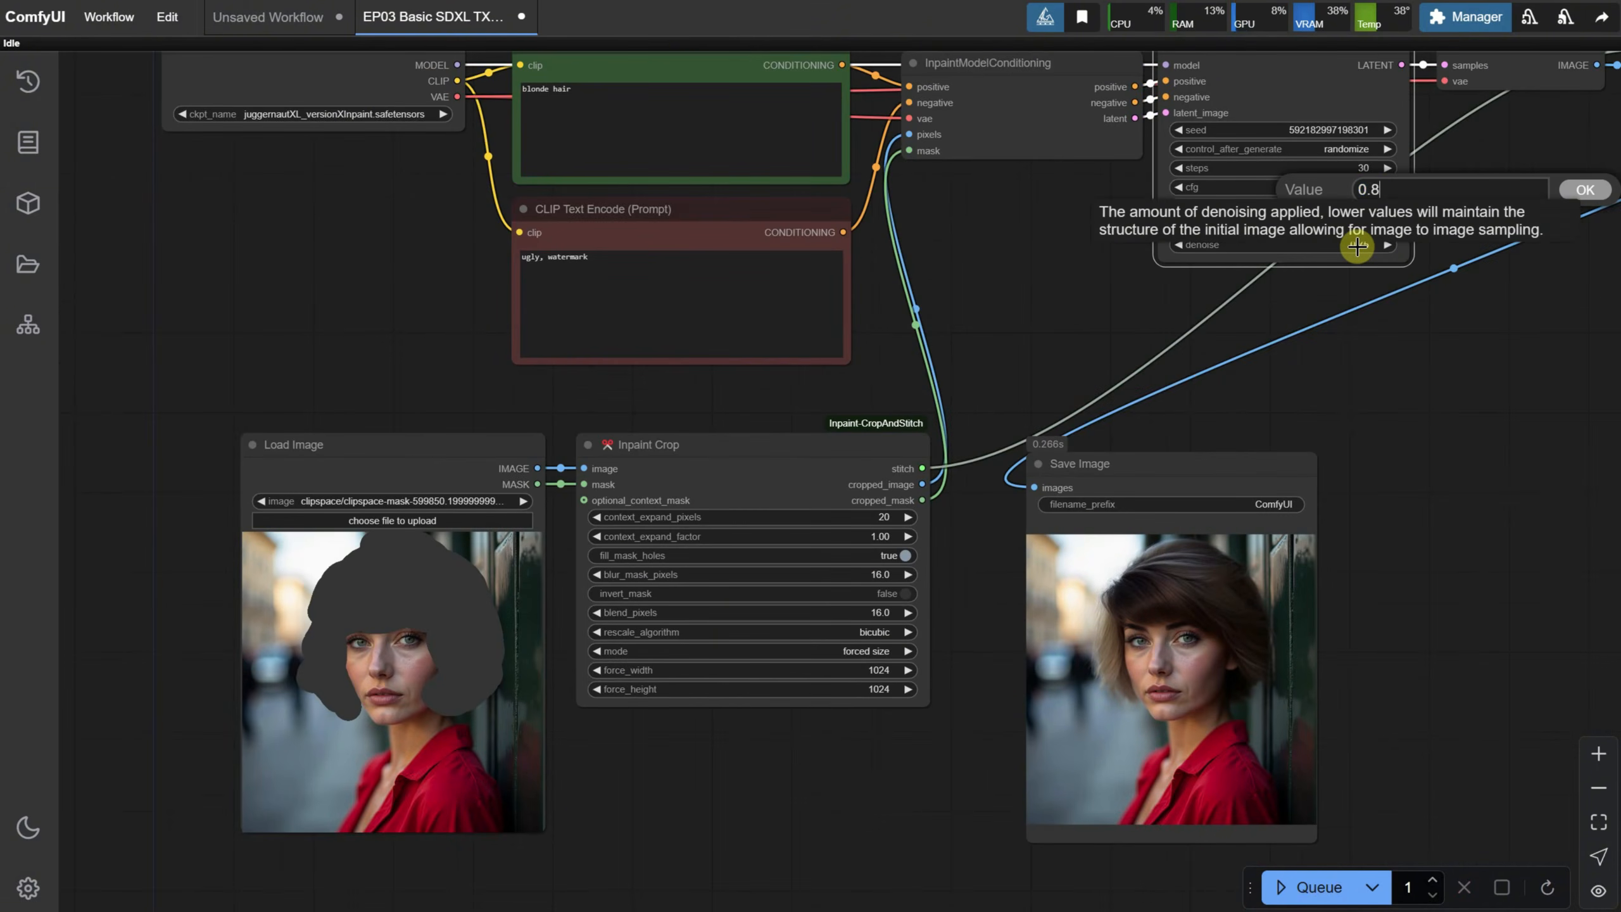
{"action": "type", "text": ".8"}
{"action": "key", "text": "Return"}
{"action": "key", "text": "ctrl+Return"}
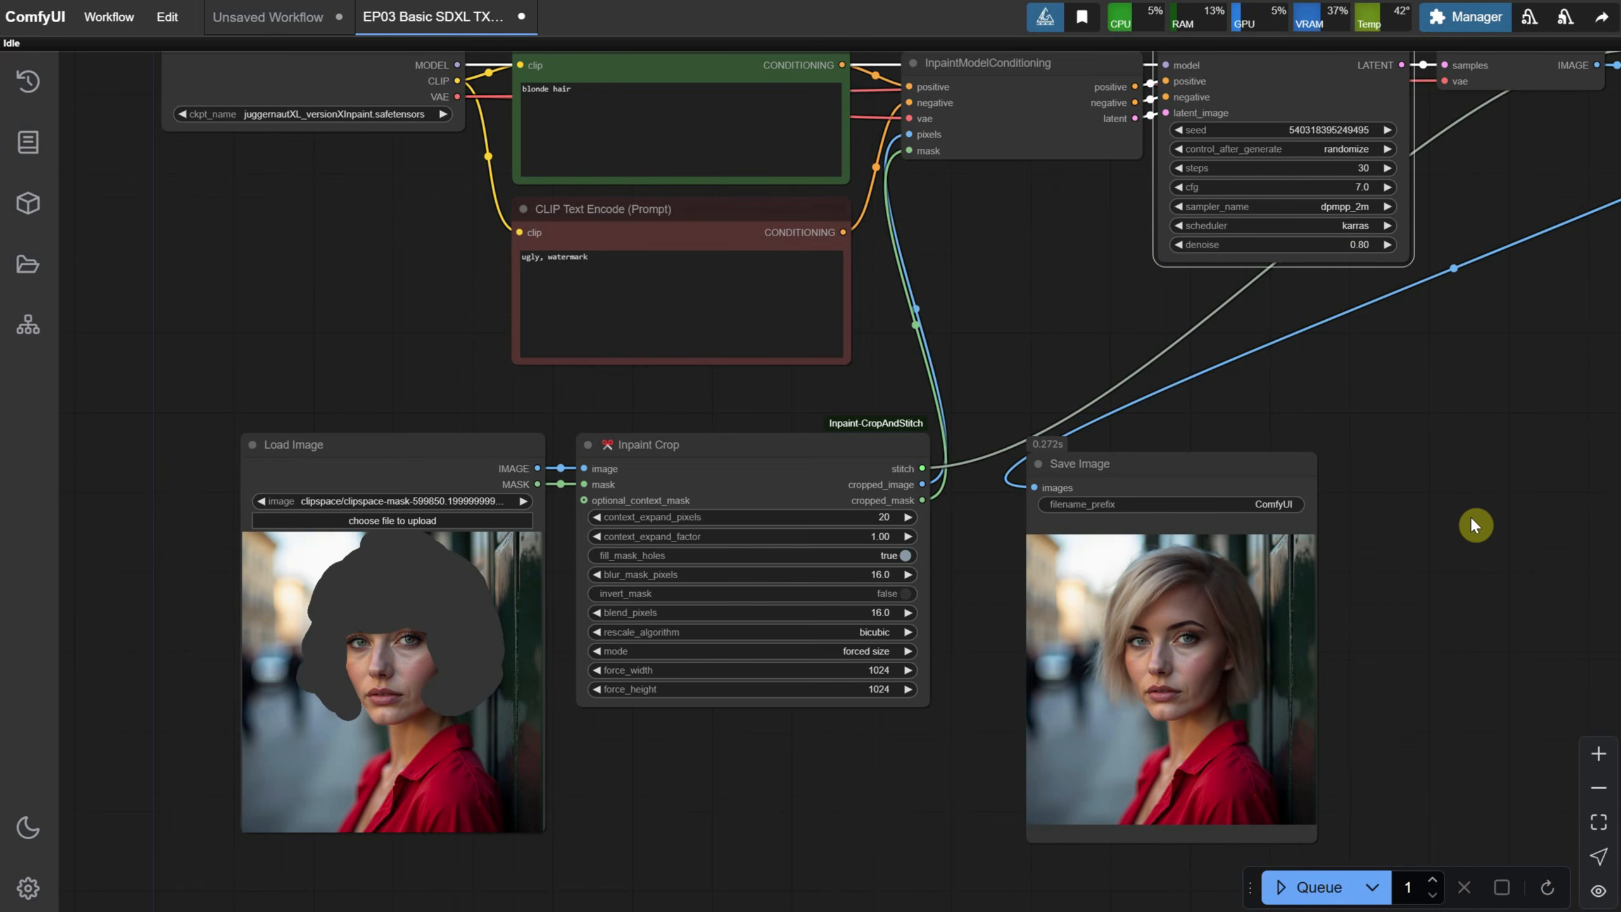
{"action": "scroll", "coordinate": [1472, 525], "scroll_direction": "up", "scroll_amount": 6}
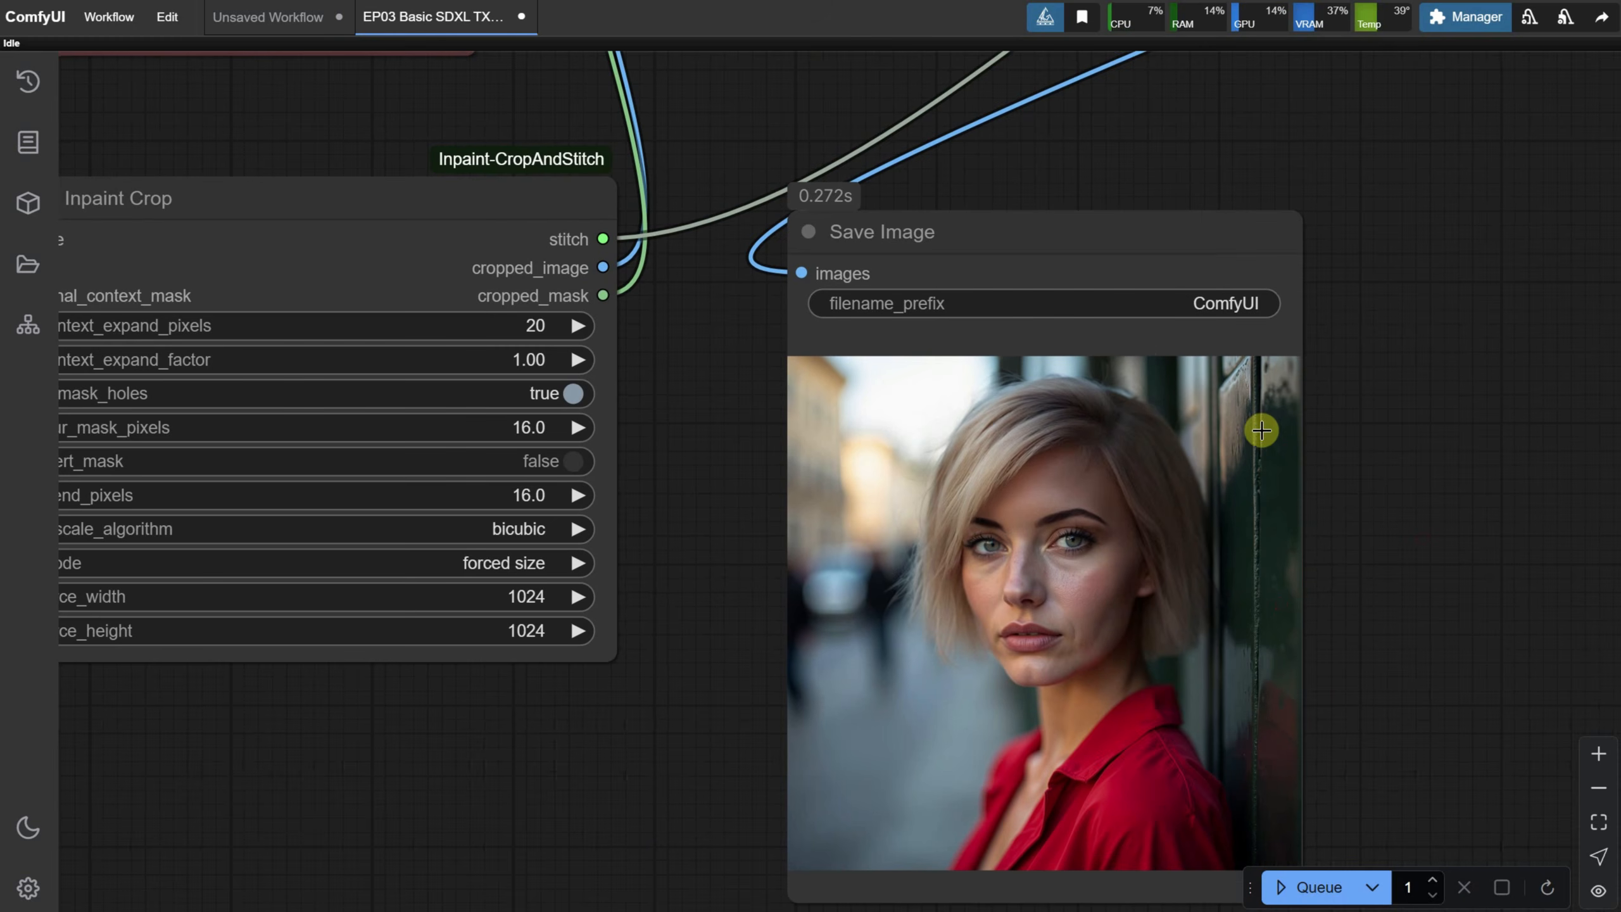
{"action": "scroll", "coordinate": [1485, 552], "scroll_direction": "down", "scroll_amount": 4}
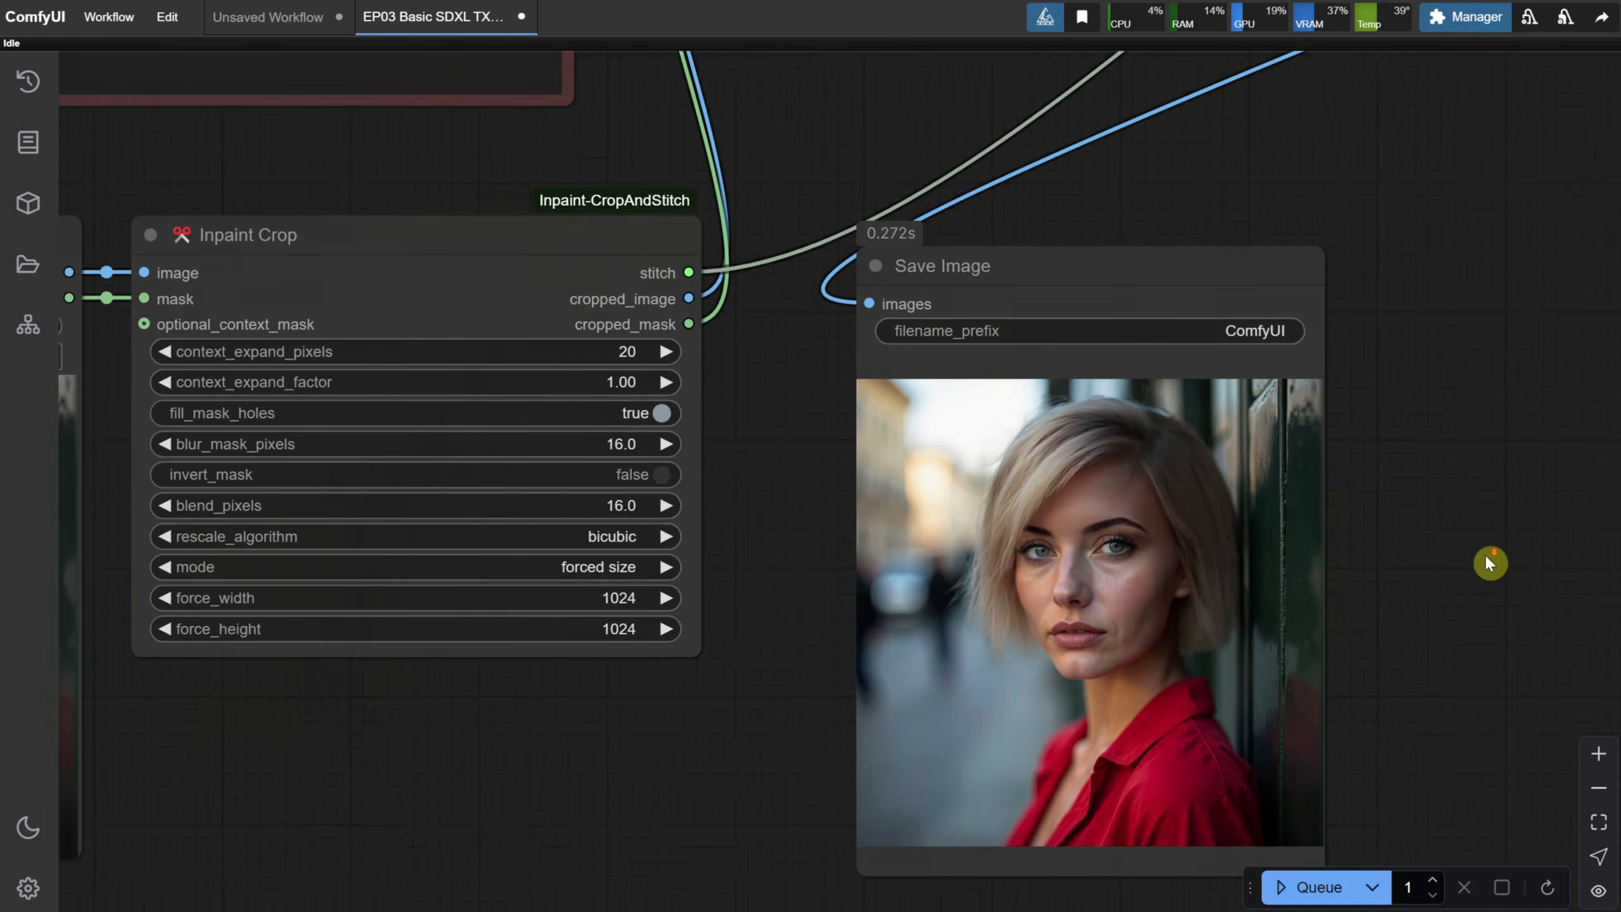
Step: Extend the hair mask on the Load Image node over the green door beside the hair and save it to the node
{"action": "left_click_drag", "start_coordinate": [597, 798], "coordinate": [1184, 785]}
{"action": "scroll", "coordinate": [869, 677], "scroll_direction": "up", "scroll_amount": 9}
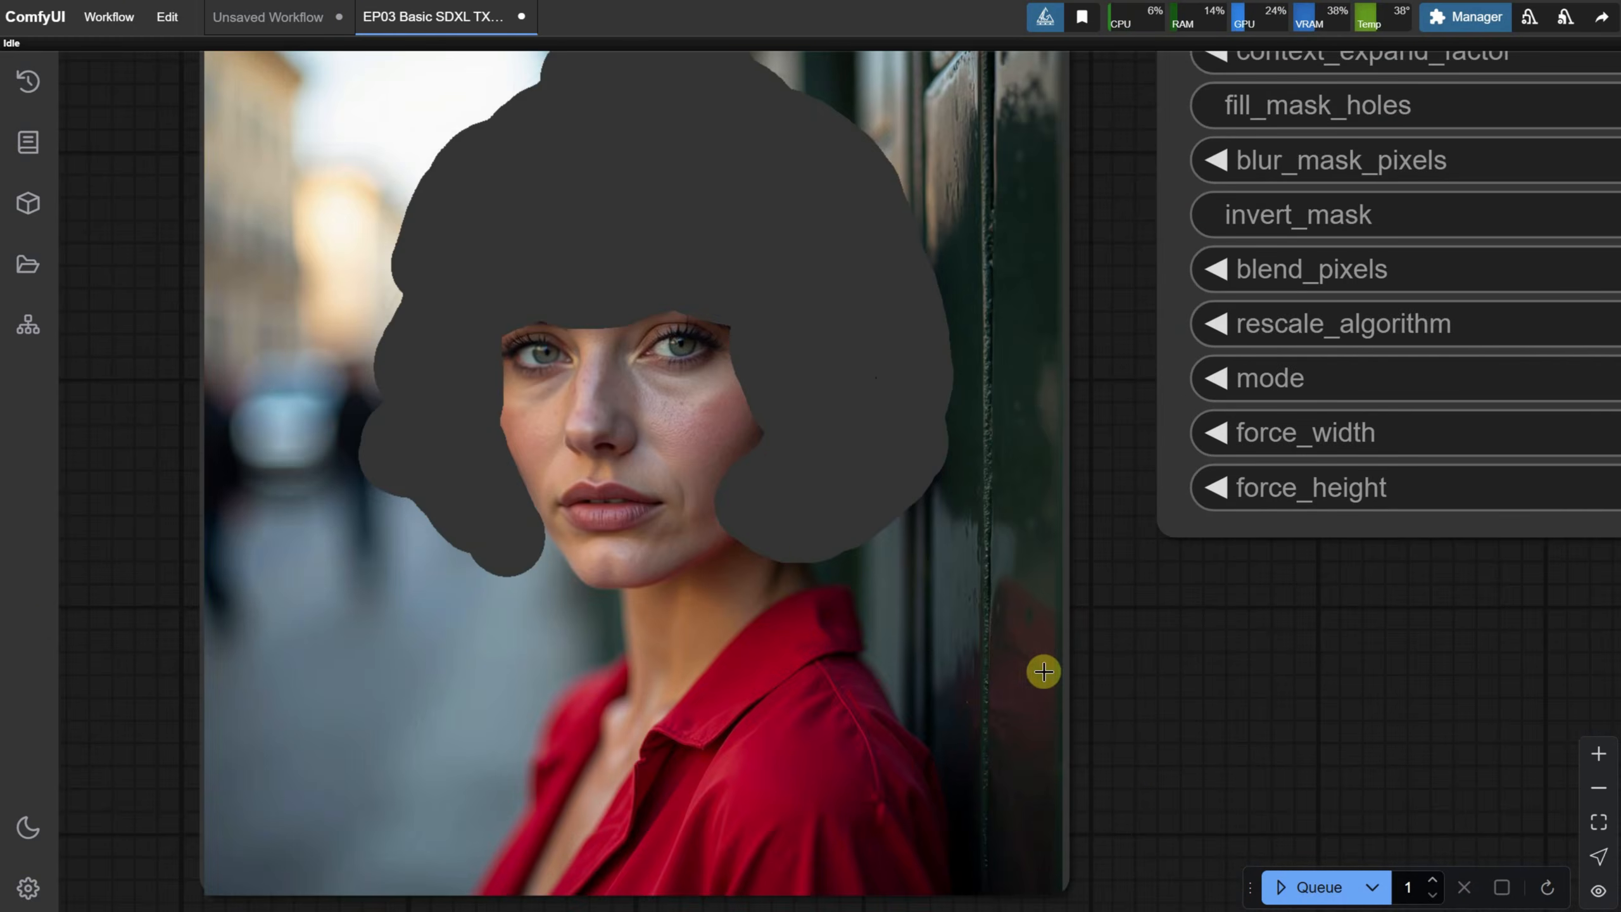
{"action": "right_click", "coordinate": [836, 618]}
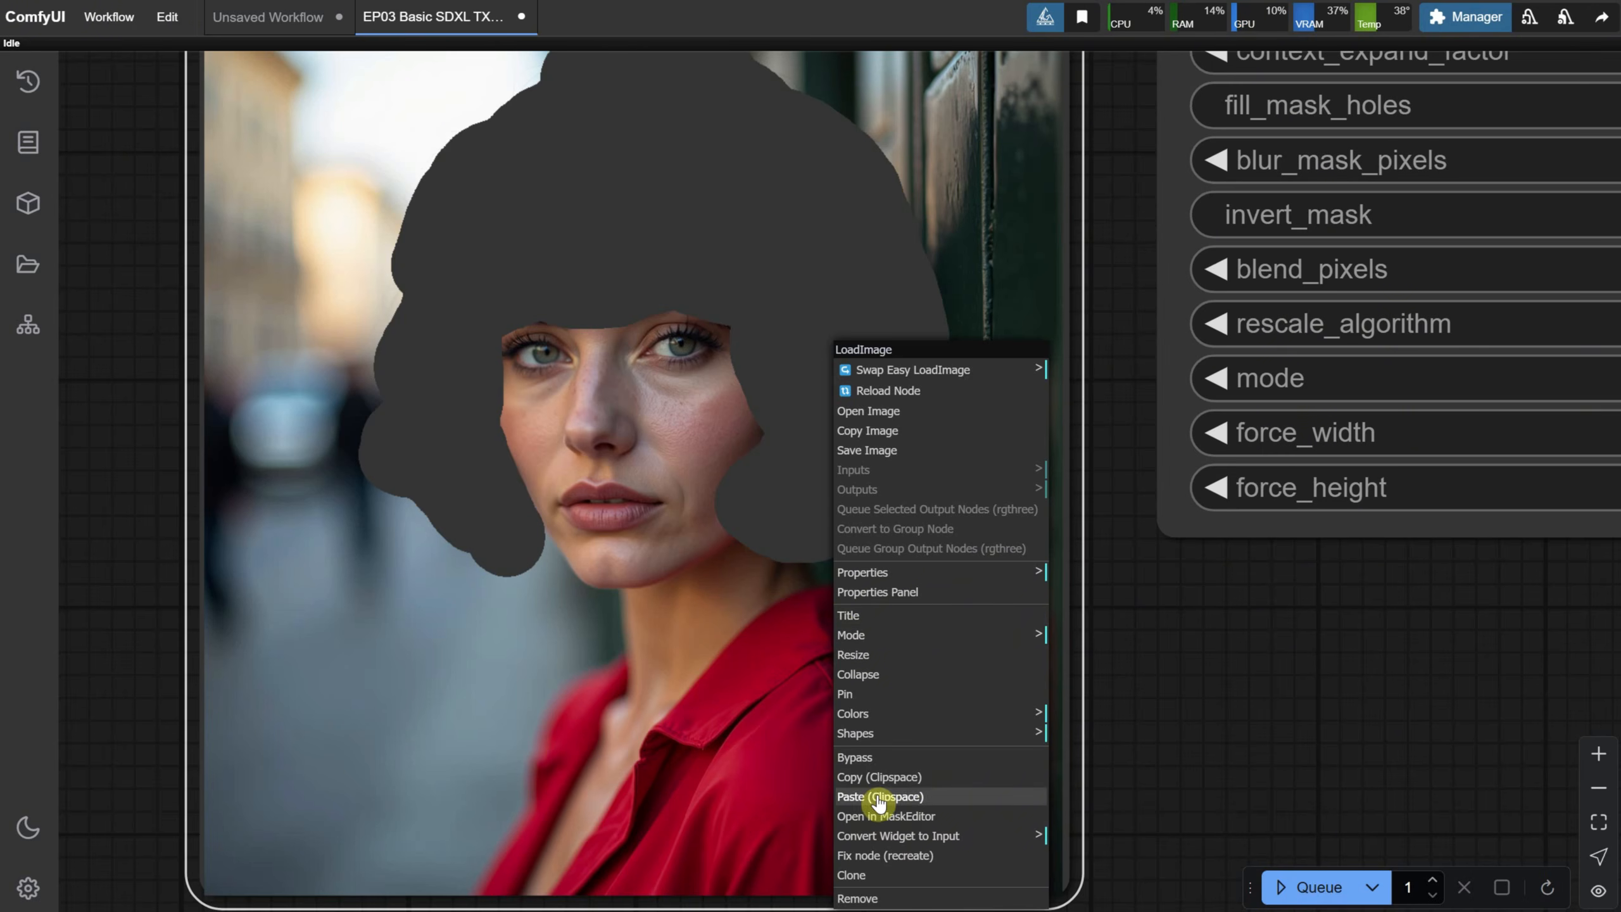
{"action": "left_click", "coordinate": [881, 818]}
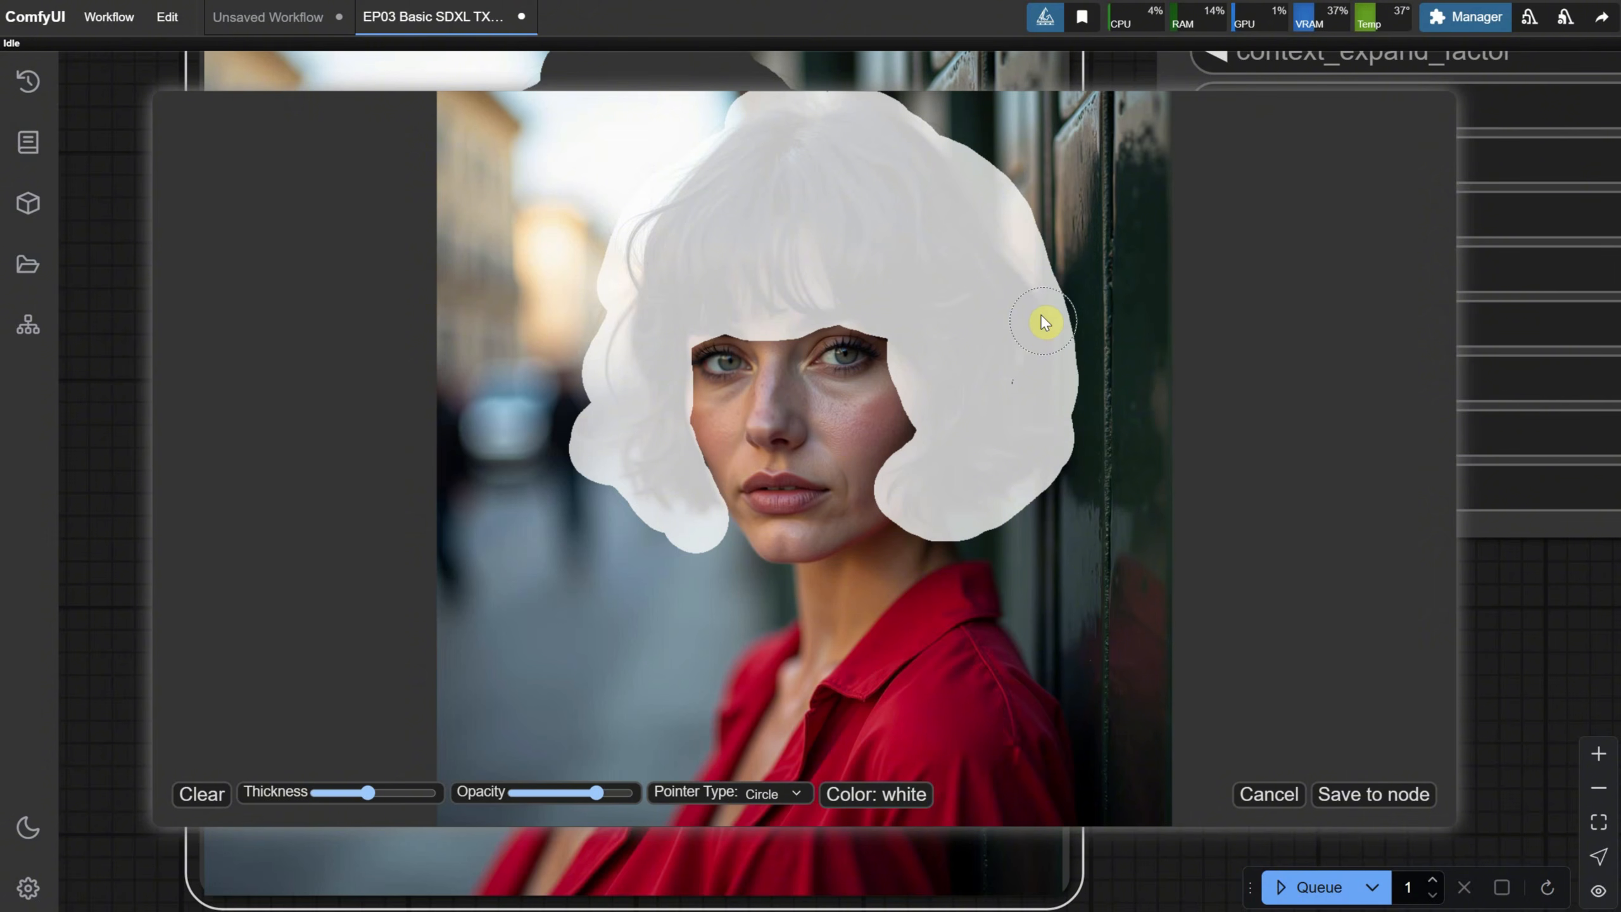
{"action": "mouse_move", "coordinate": [1118, 203]}
{"action": "left_mouse_down"}
{"action": "mouse_move", "coordinate": [1055, 288]}
{"action": "mouse_move", "coordinate": [1056, 413]}
{"action": "mouse_move", "coordinate": [1087, 492]}
{"action": "mouse_move", "coordinate": [1122, 479]}
{"action": "mouse_move", "coordinate": [1133, 404]}
{"action": "mouse_move", "coordinate": [1071, 363]}
{"action": "mouse_move", "coordinate": [1145, 176]}
{"action": "mouse_move", "coordinate": [1118, 428]}
{"action": "mouse_move", "coordinate": [1163, 458]}
{"action": "mouse_move", "coordinate": [993, 373]}
{"action": "mouse_move", "coordinate": [1174, 391]}
{"action": "mouse_move", "coordinate": [1129, 464]}
{"action": "left_mouse_up"}
{"action": "left_click", "coordinate": [1343, 799]}
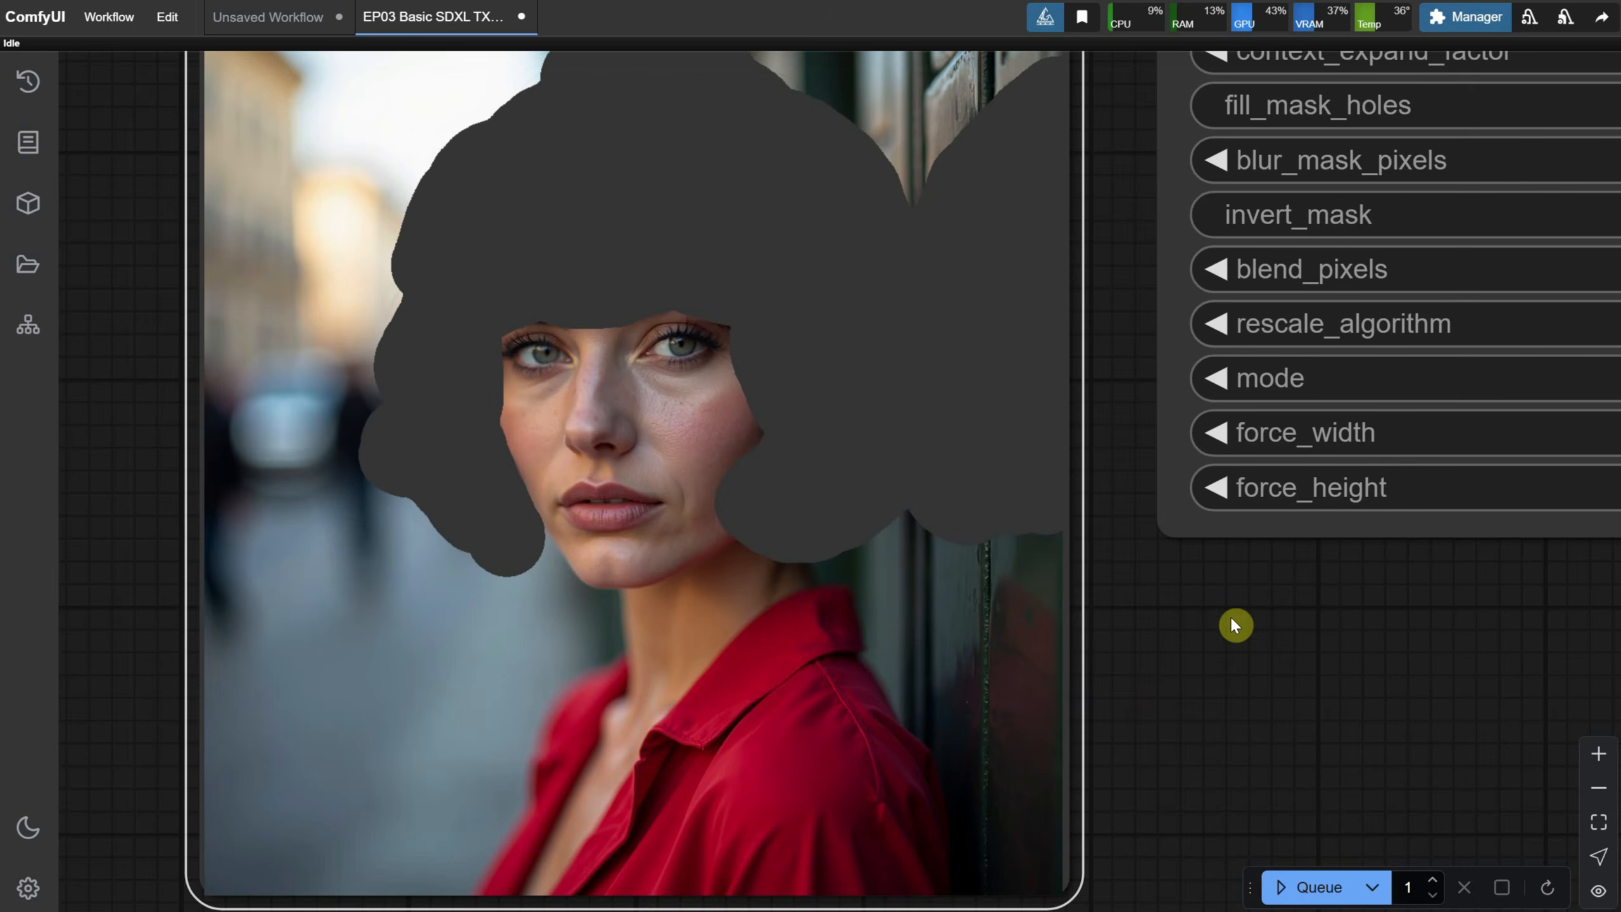
Step: Queue the workflow twice with the extended hair mask and inspect the saved images
{"action": "scroll", "coordinate": [1230, 615], "scroll_direction": "down", "scroll_amount": 3}
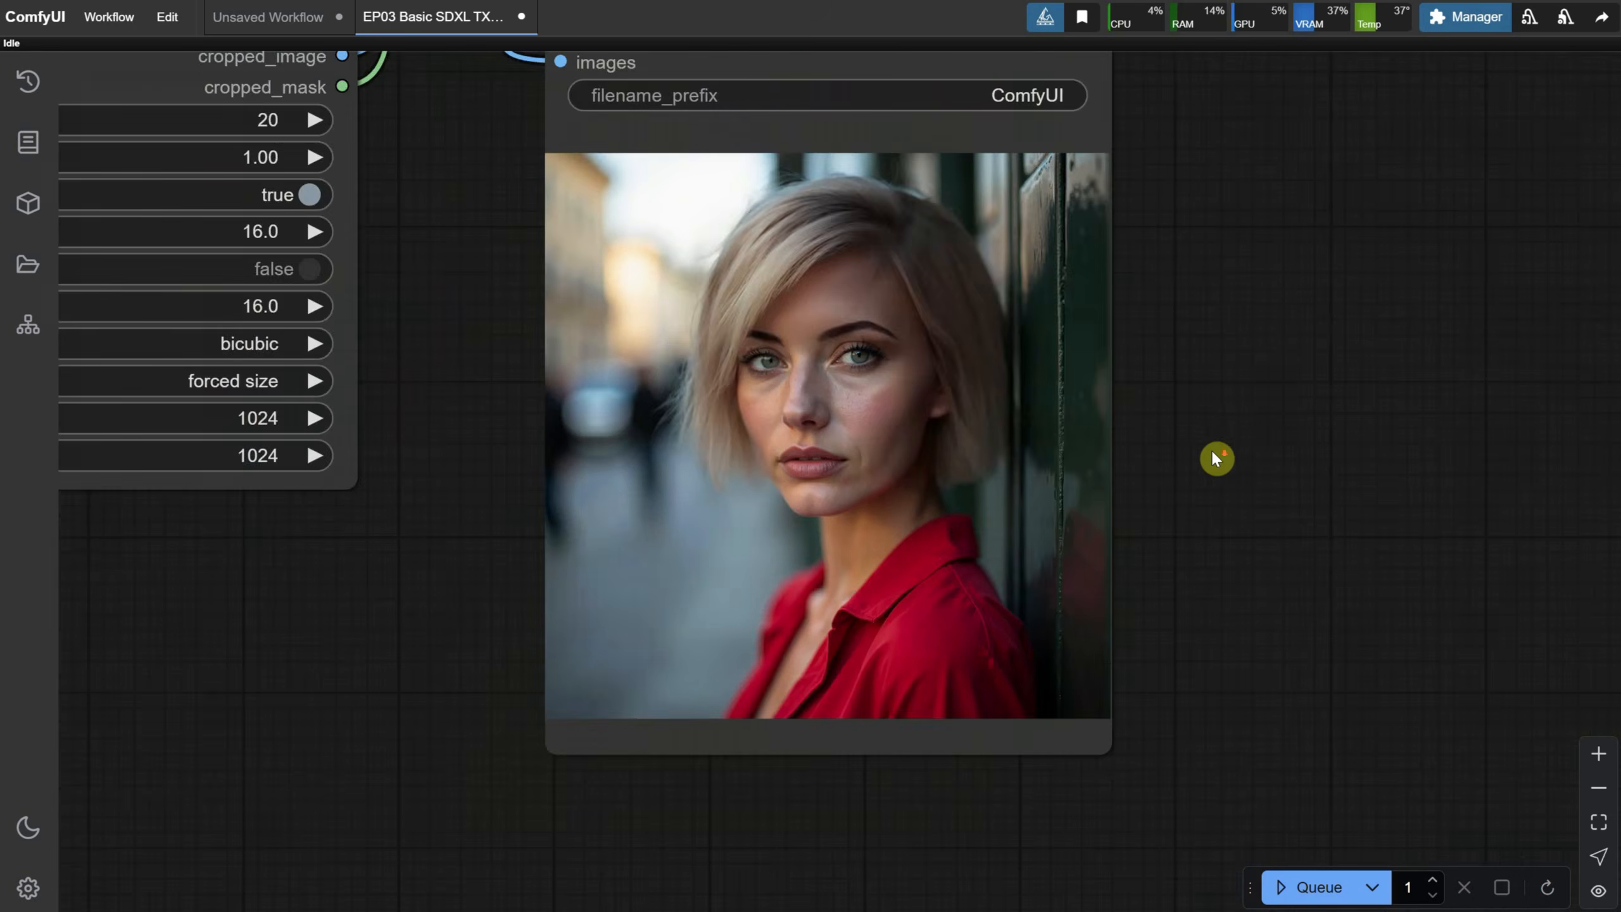
{"action": "left_click", "coordinate": [1285, 876]}
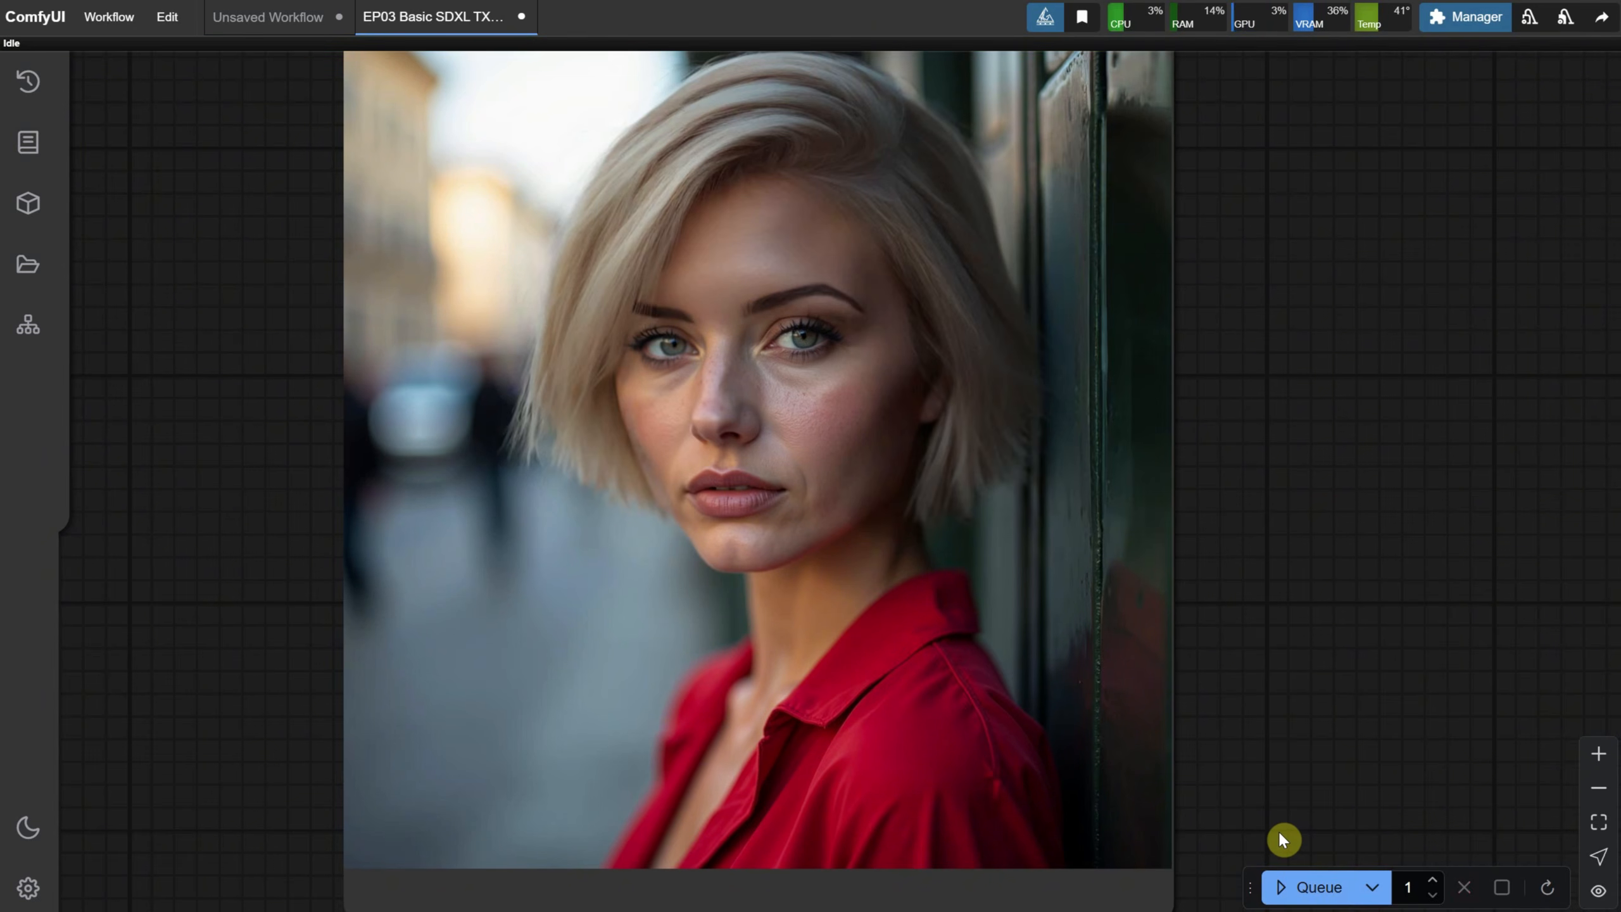
{"action": "key", "text": "ctrl+Return"}
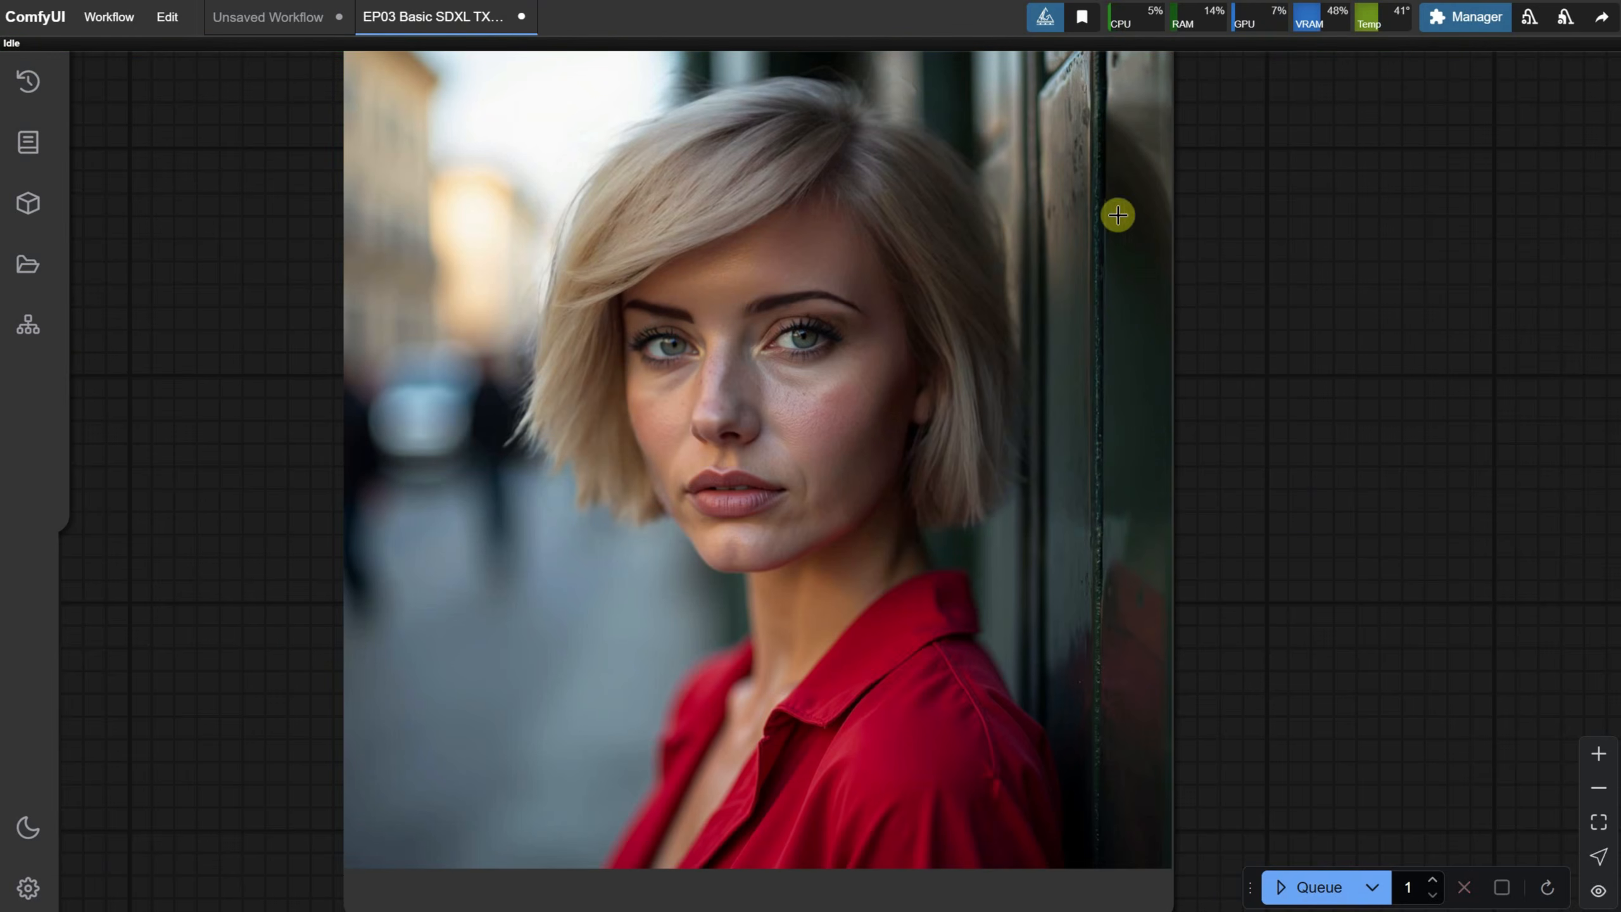
{"action": "scroll", "coordinate": [1322, 348], "scroll_direction": "down", "scroll_amount": 3}
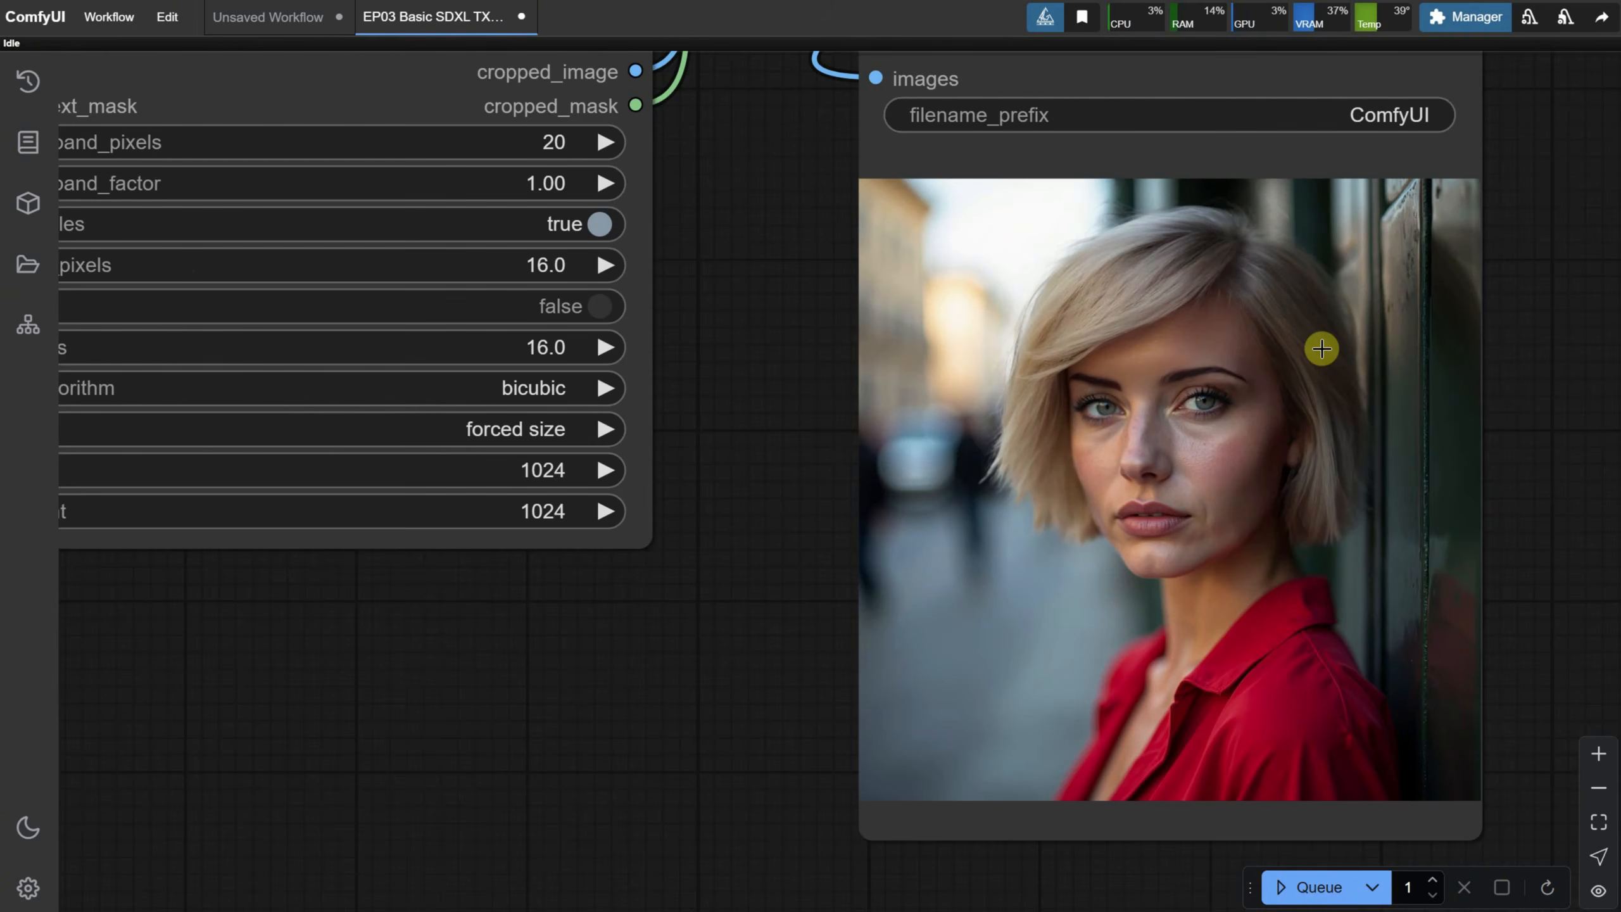
{"action": "scroll", "coordinate": [1322, 348], "scroll_direction": "down", "scroll_amount": 2}
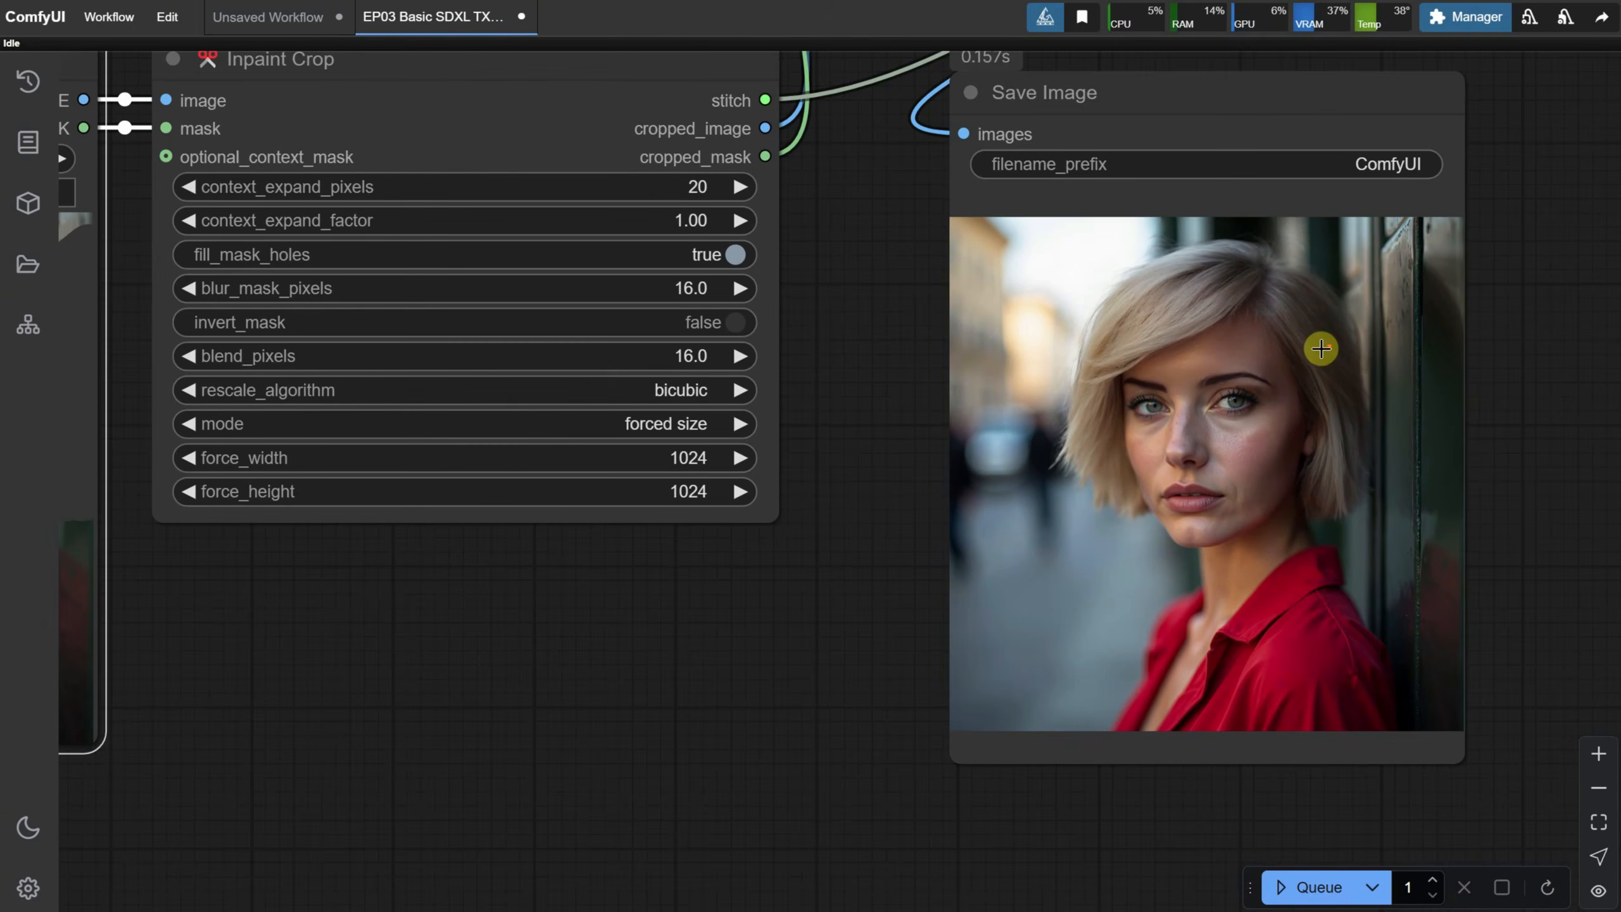
Step: Copy the generated blonde portrait from the Save Image node and paste it into the Load Image node
{"action": "right_click", "coordinate": [1270, 433]}
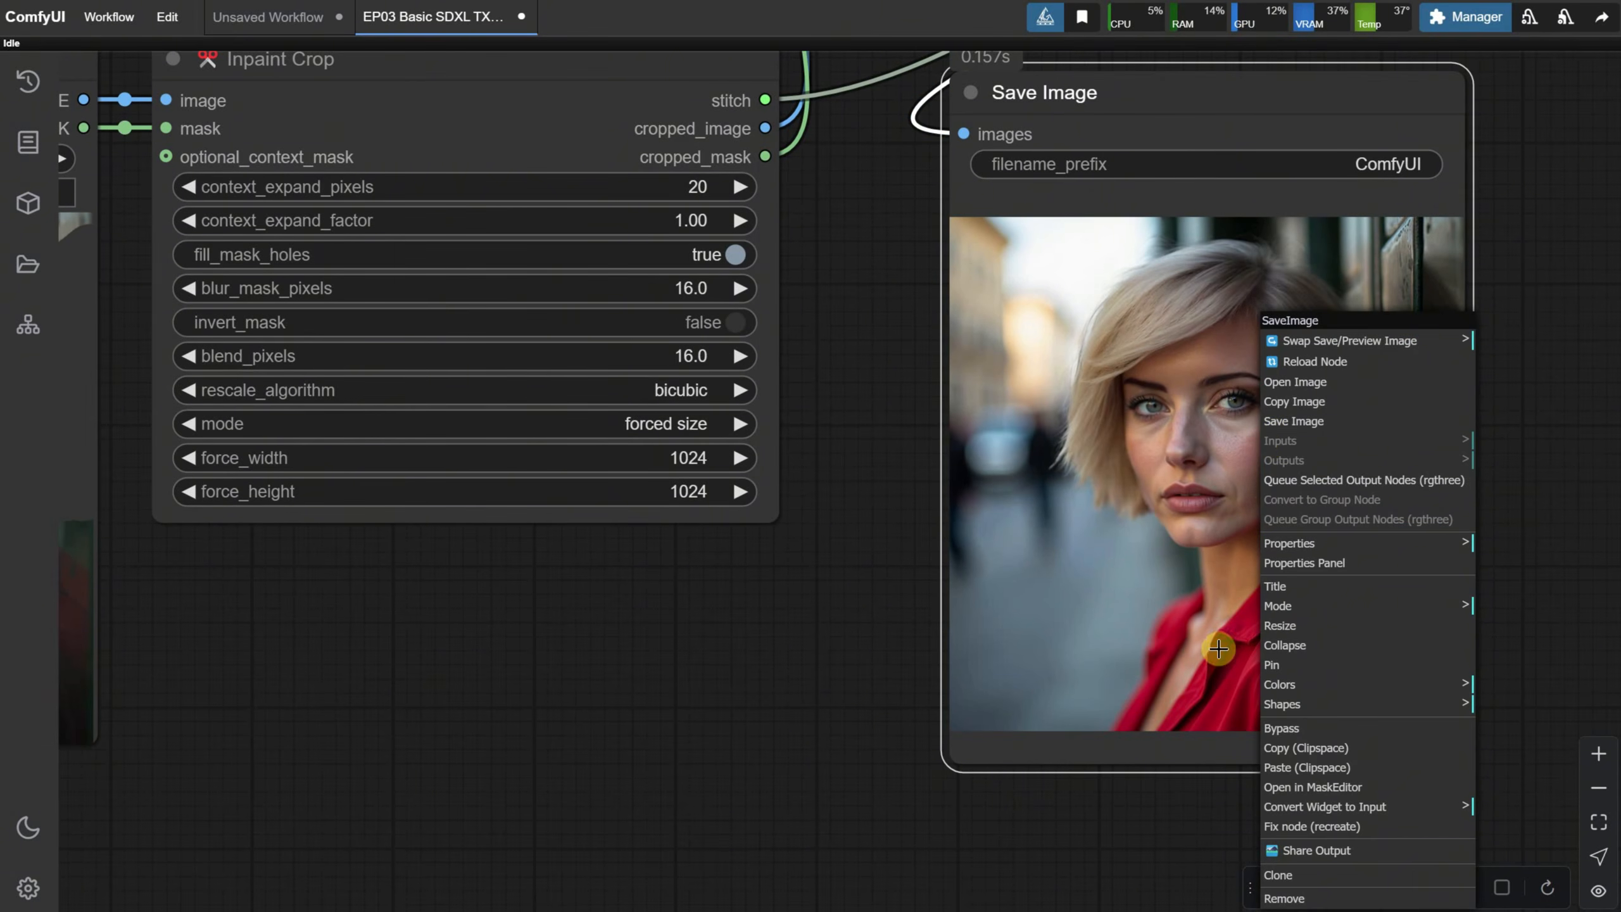
{"action": "left_click", "coordinate": [1302, 401]}
{"action": "left_click_drag", "start_coordinate": [471, 727], "coordinate": [1110, 701]}
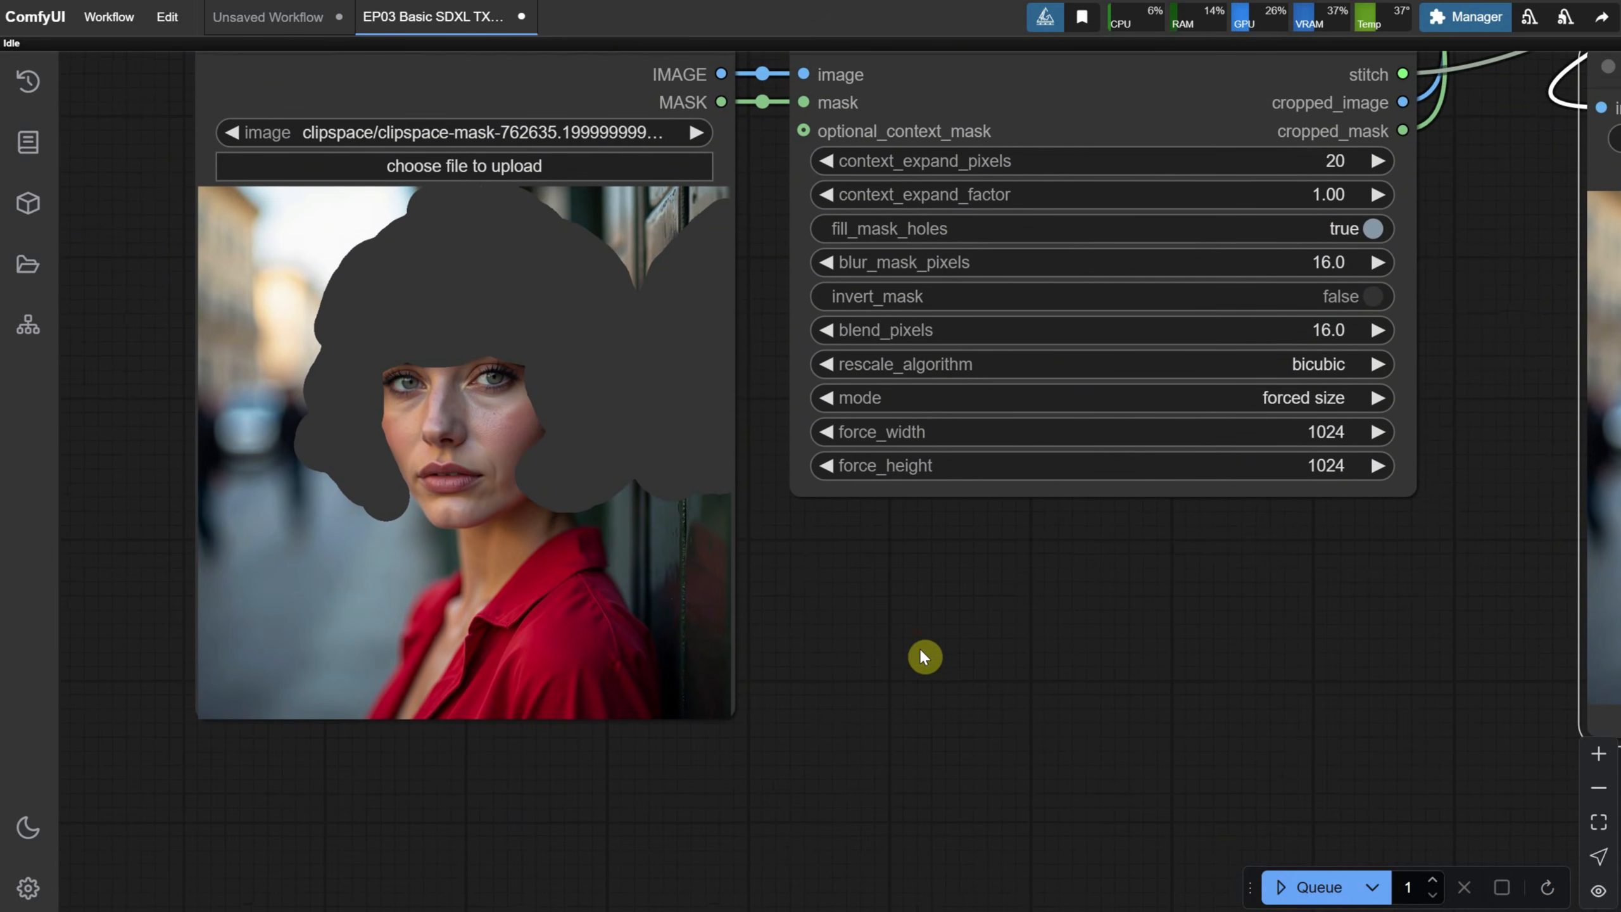
{"action": "left_click", "coordinate": [439, 564]}
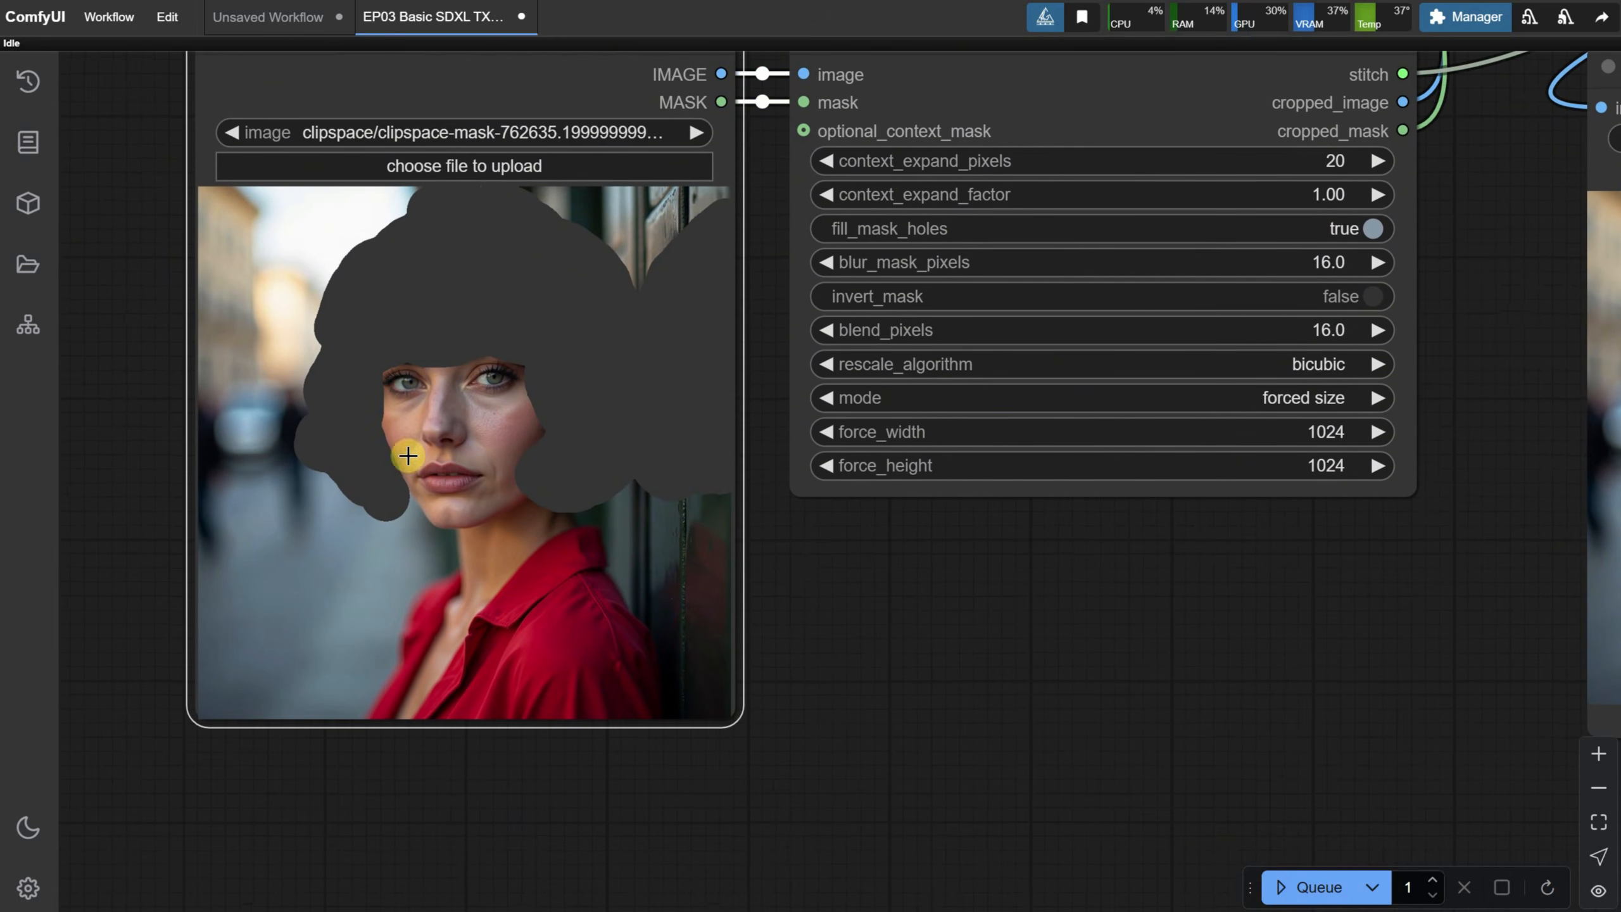
{"action": "key", "text": "ctrl+v"}
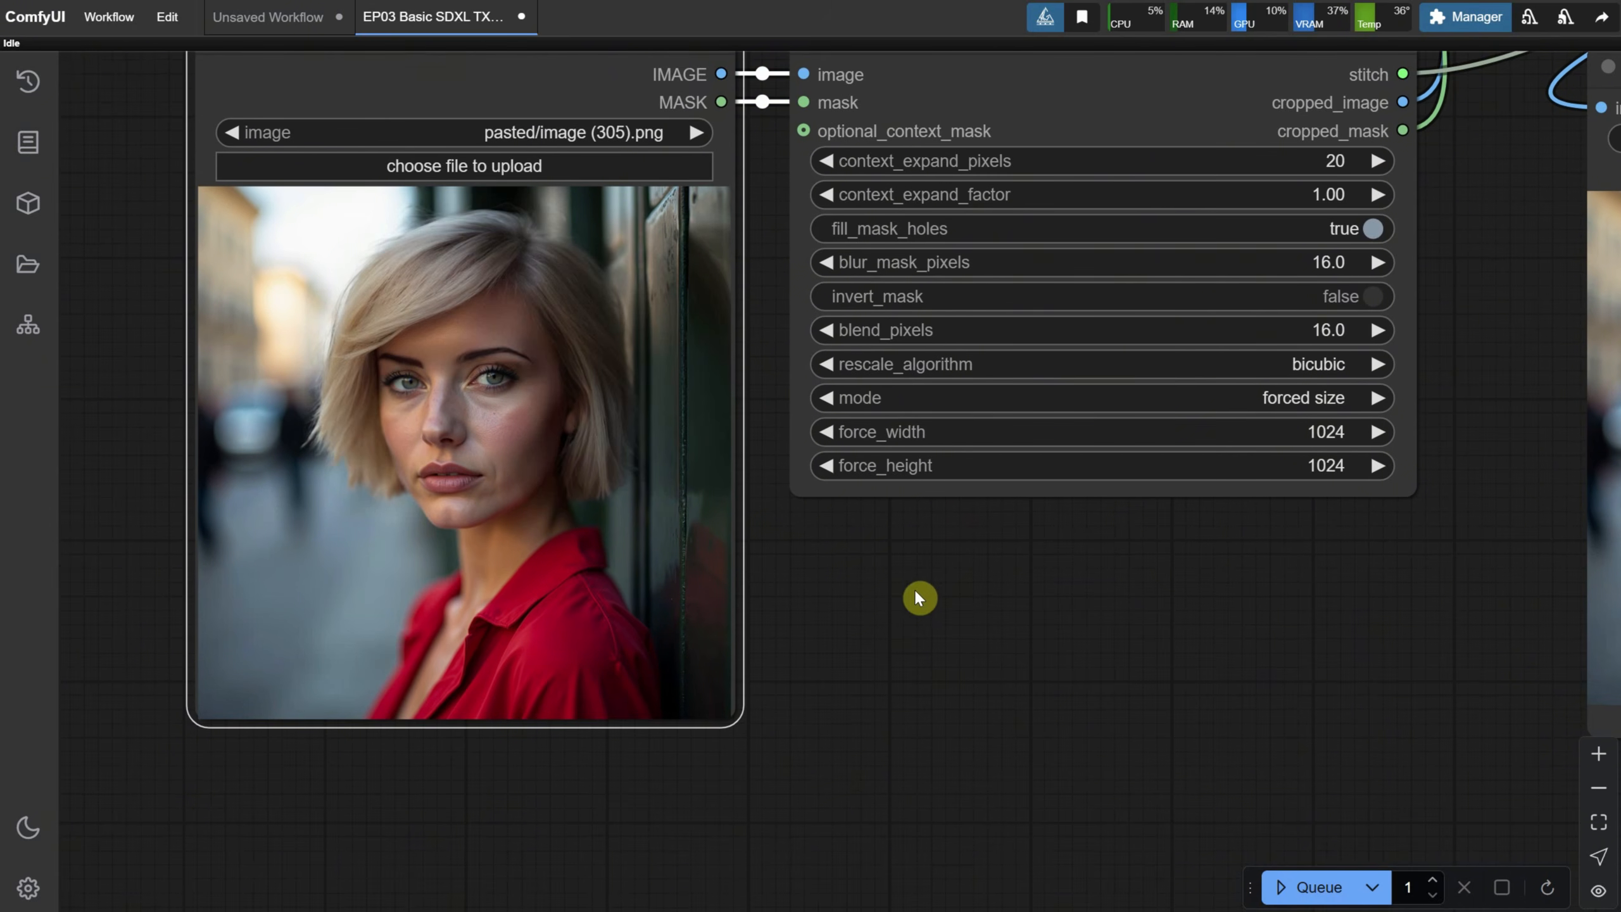
Step: Paint a mask over the red shirt of the pasted portrait in the MaskEditor and save it to the node
{"action": "left_click_drag", "start_coordinate": [914, 588], "coordinate": [837, 632]}
{"action": "right_click", "coordinate": [463, 502]}
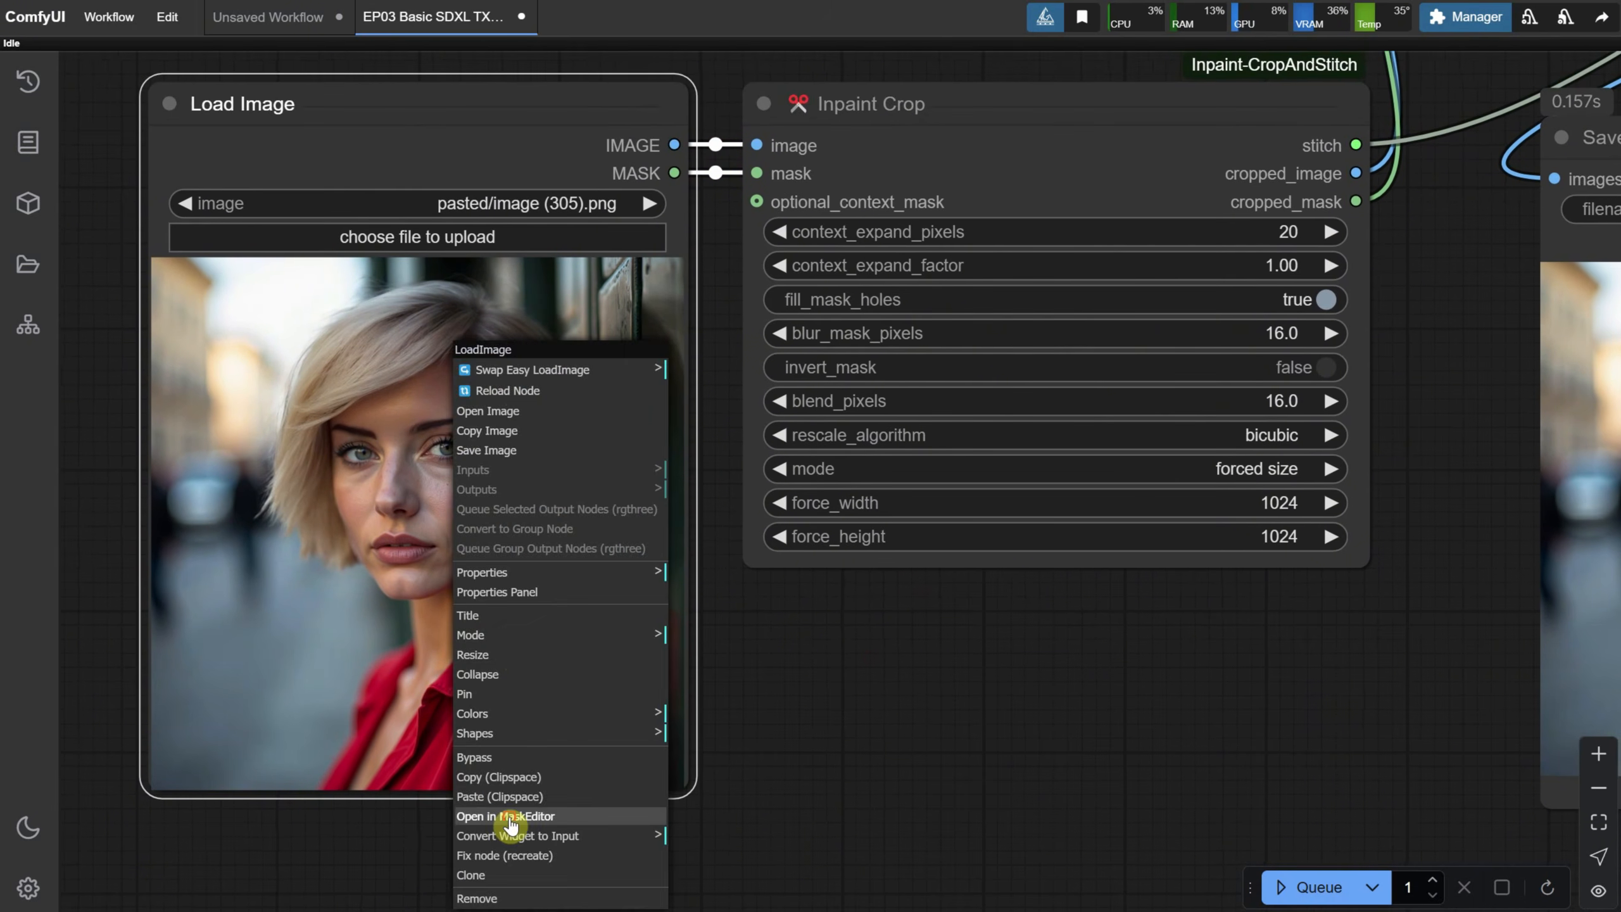
{"action": "left_click", "coordinate": [509, 816]}
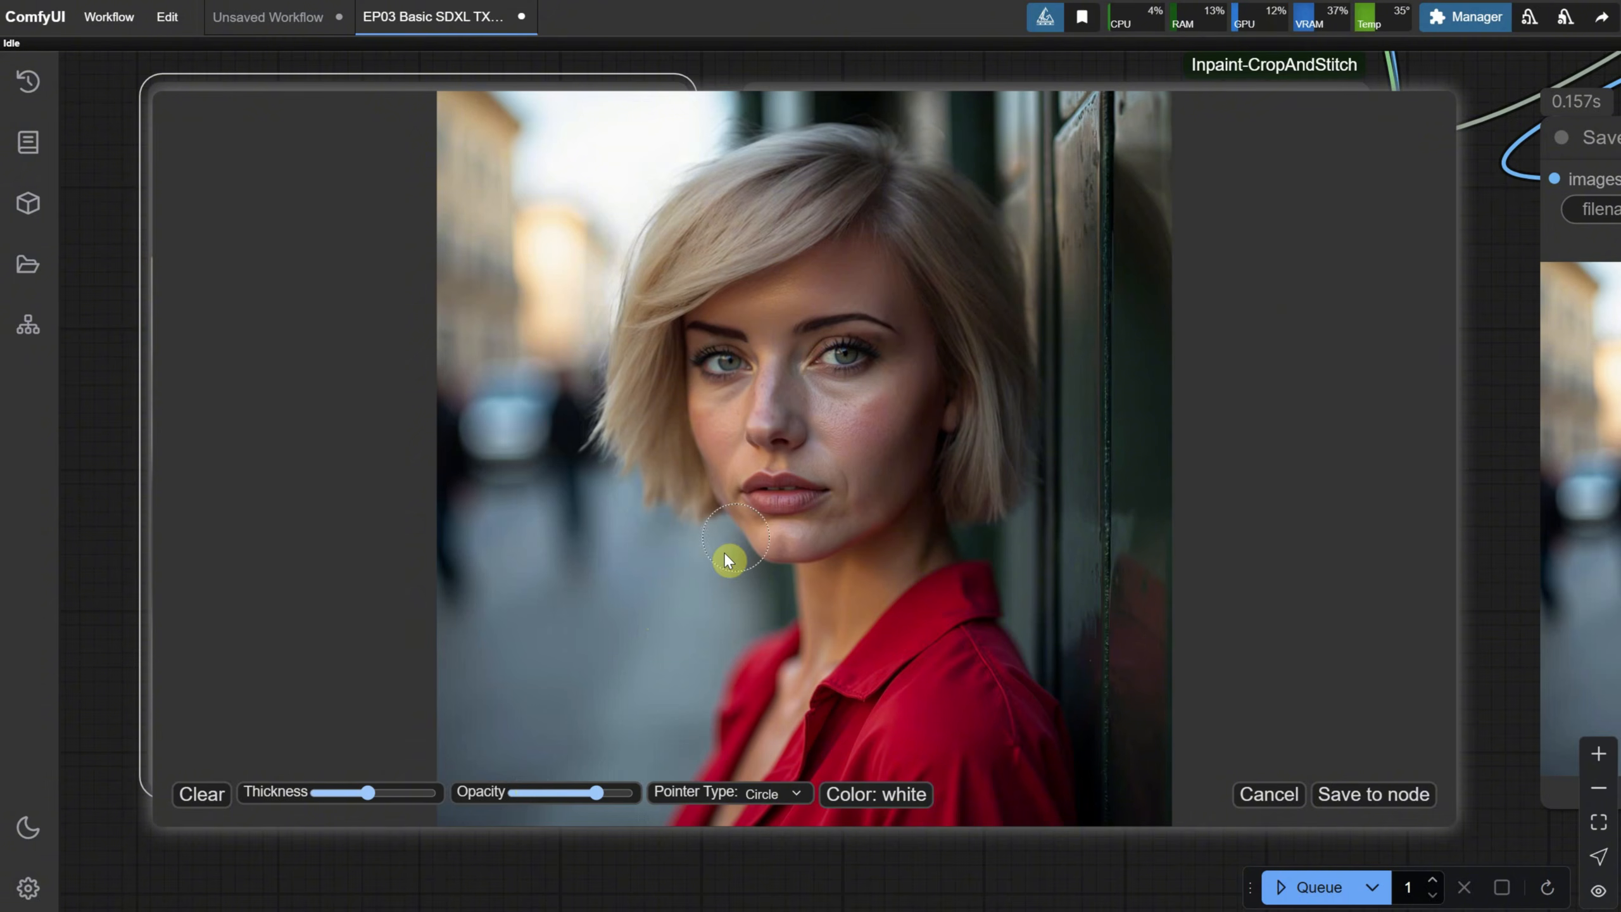
{"action": "mouse_move", "coordinate": [1005, 644]}
{"action": "left_mouse_down"}
{"action": "mouse_move", "coordinate": [970, 623]}
{"action": "mouse_move", "coordinate": [722, 766]}
{"action": "mouse_move", "coordinate": [1085, 656]}
{"action": "mouse_move", "coordinate": [1117, 796]}
{"action": "left_mouse_up"}
{"action": "left_click", "coordinate": [1373, 793]}
{"action": "scroll", "coordinate": [1124, 652], "scroll_direction": "down", "scroll_amount": 4}
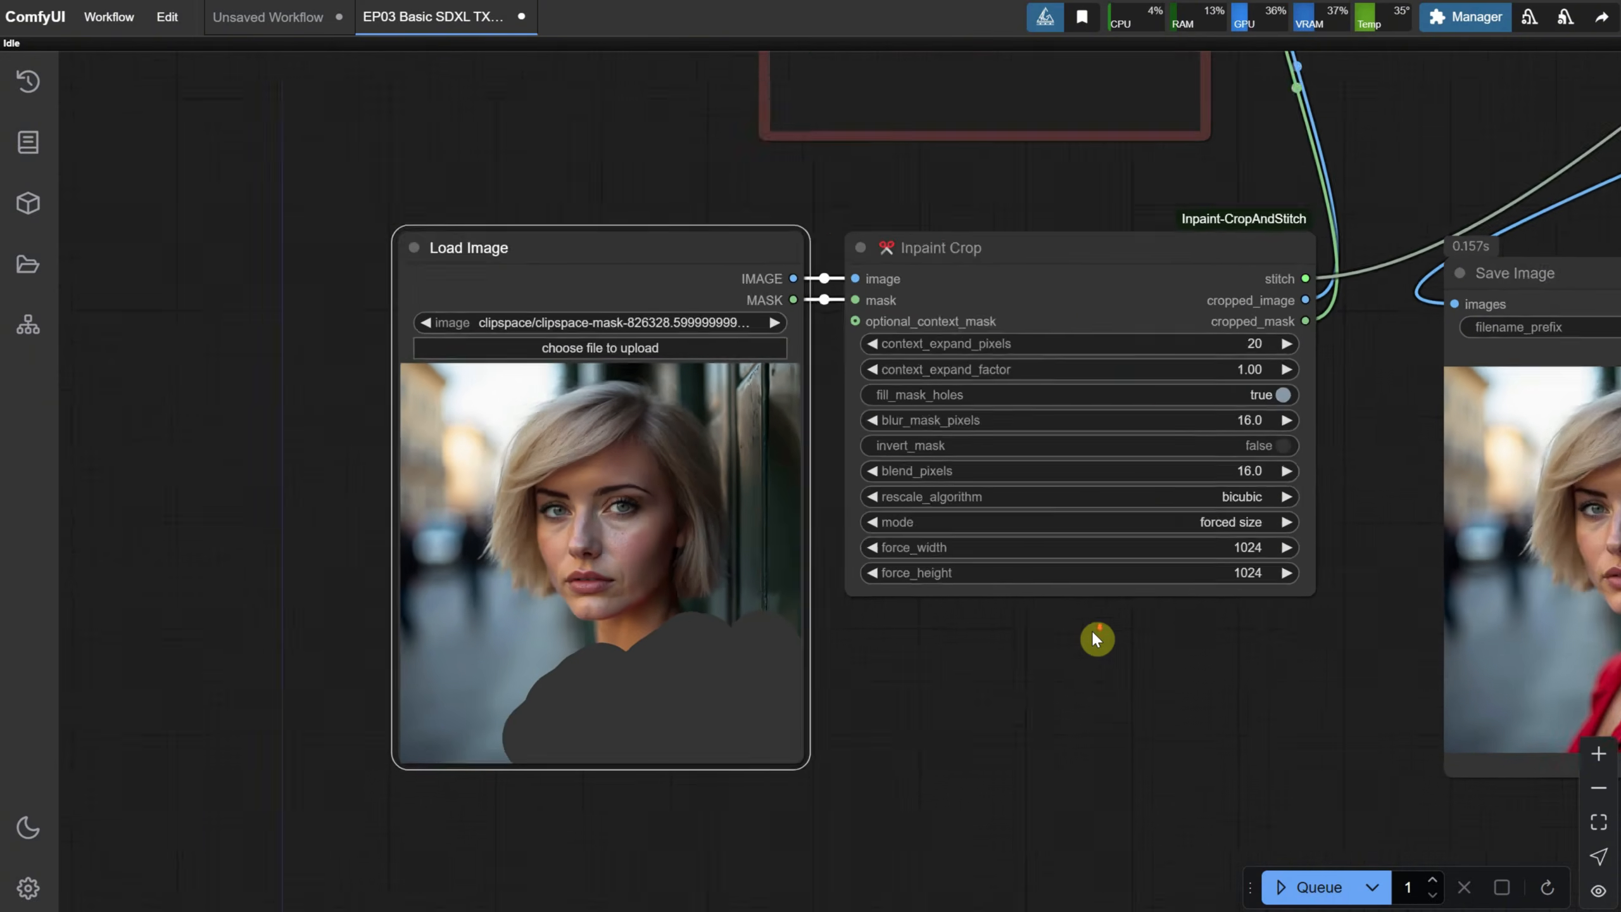
Step: Change the positive prompt to "white tshirt" and queue the workflow
{"action": "scroll", "coordinate": [1156, 267], "scroll_direction": "up", "scroll_amount": 5}
{"action": "left_click_drag", "start_coordinate": [774, 192], "coordinate": [625, 178]}
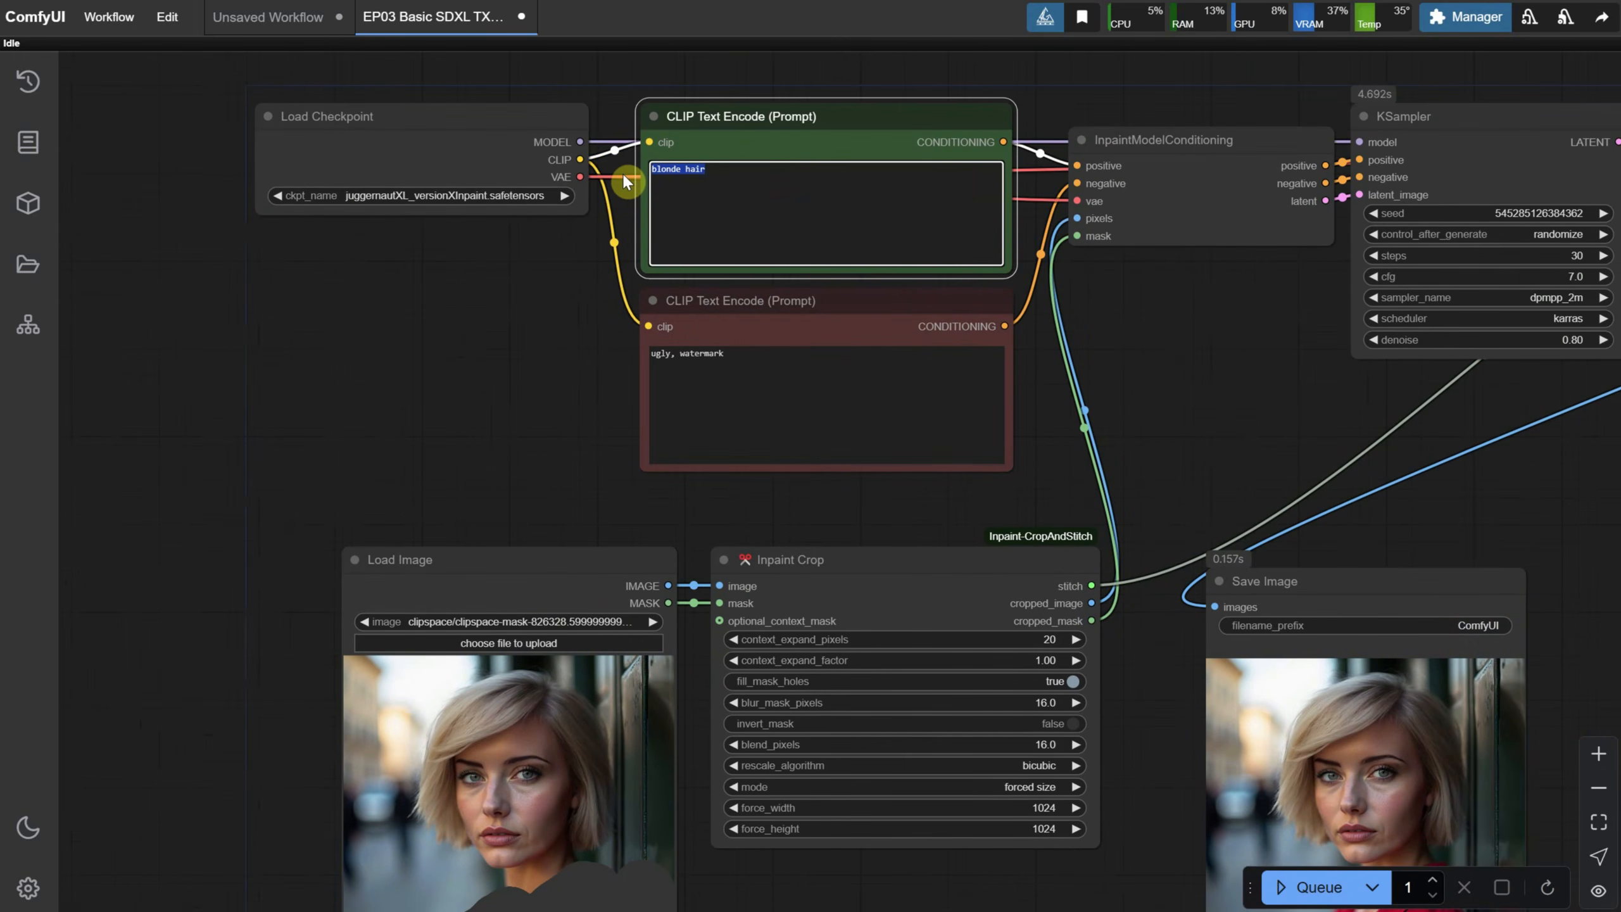
{"action": "type", "text": "white tshirt"}
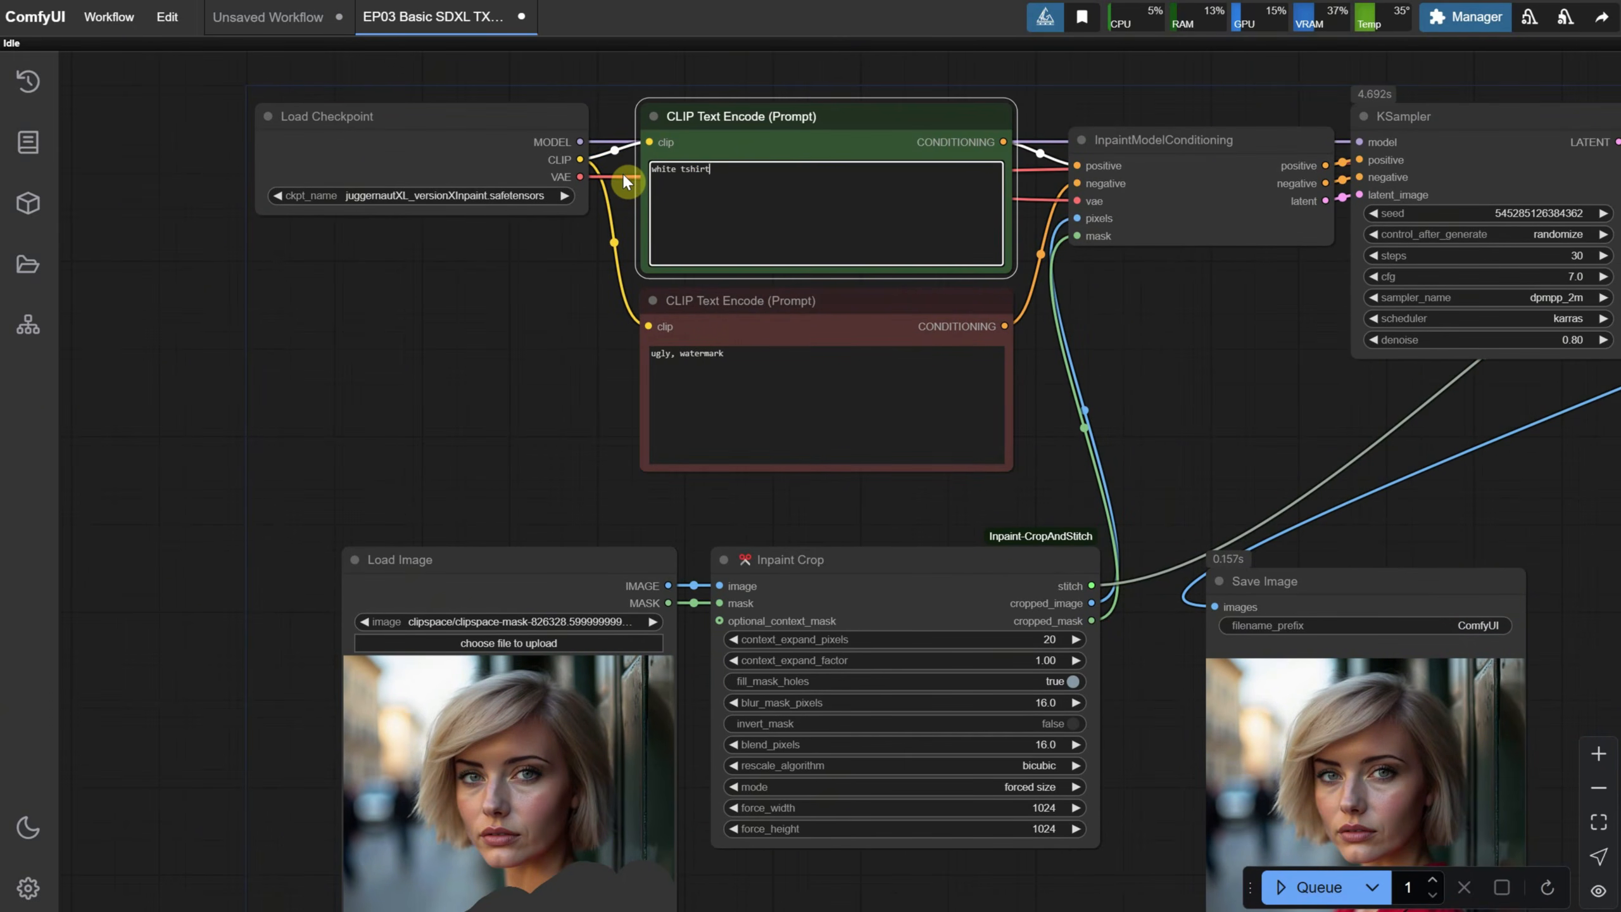
{"action": "left_click", "coordinate": [1334, 885]}
{"action": "left_click_drag", "start_coordinate": [1434, 506], "coordinate": [1187, 337]}
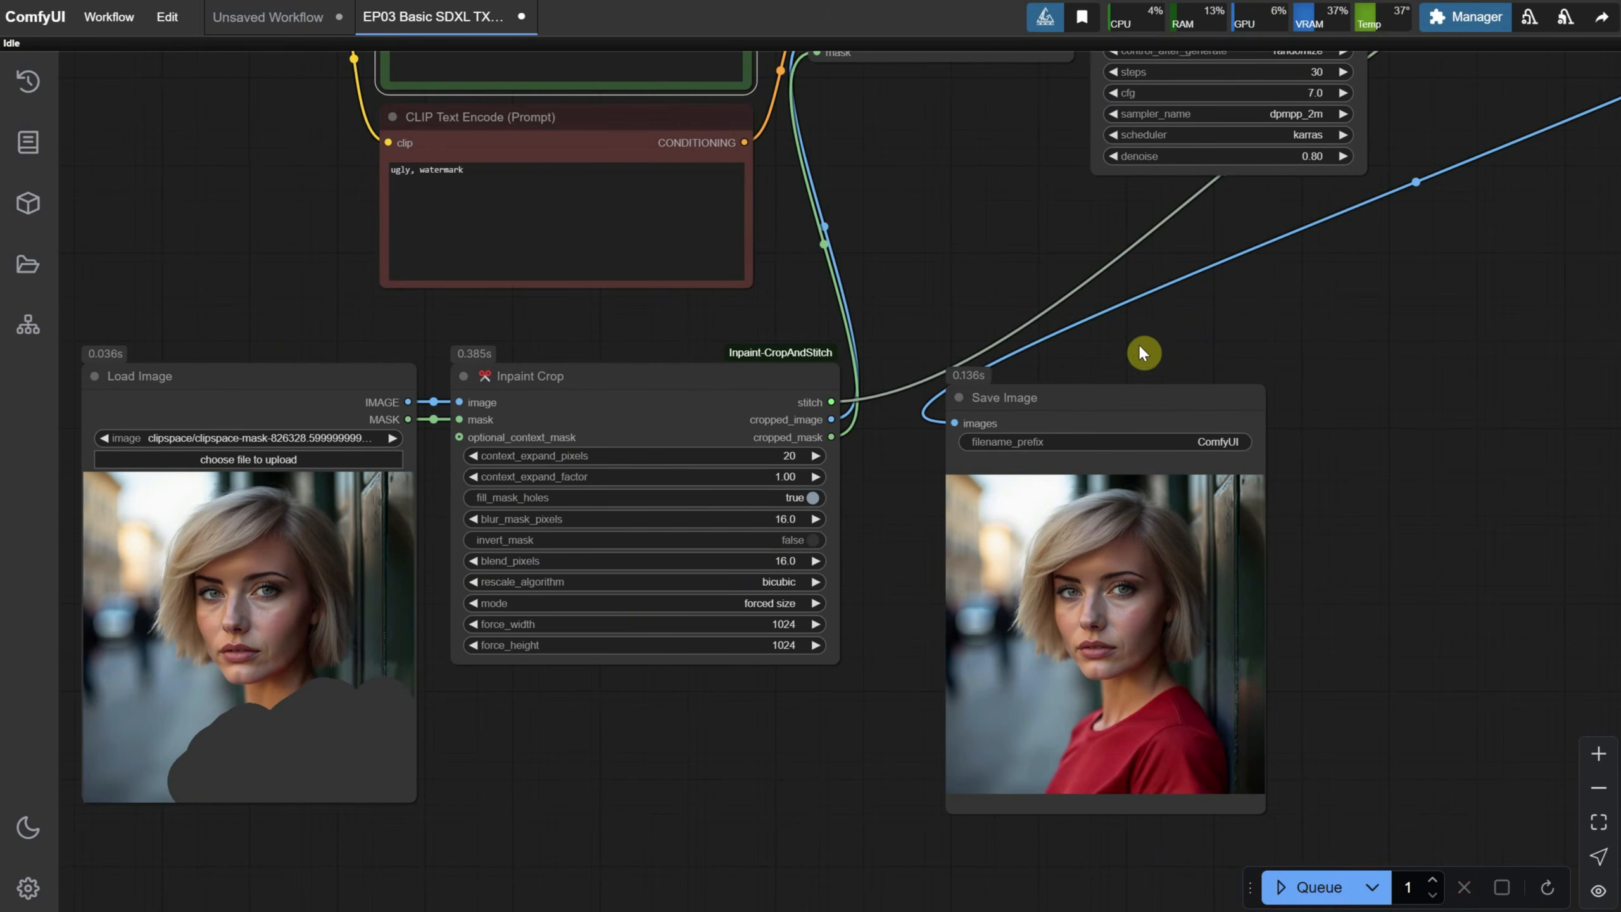
Step: Make room beside the Inpaint Crop node, add a Preview Image node to its cropped_image output and queue the workflow
{"action": "left_click_drag", "start_coordinate": [1090, 415], "coordinate": [1283, 364]}
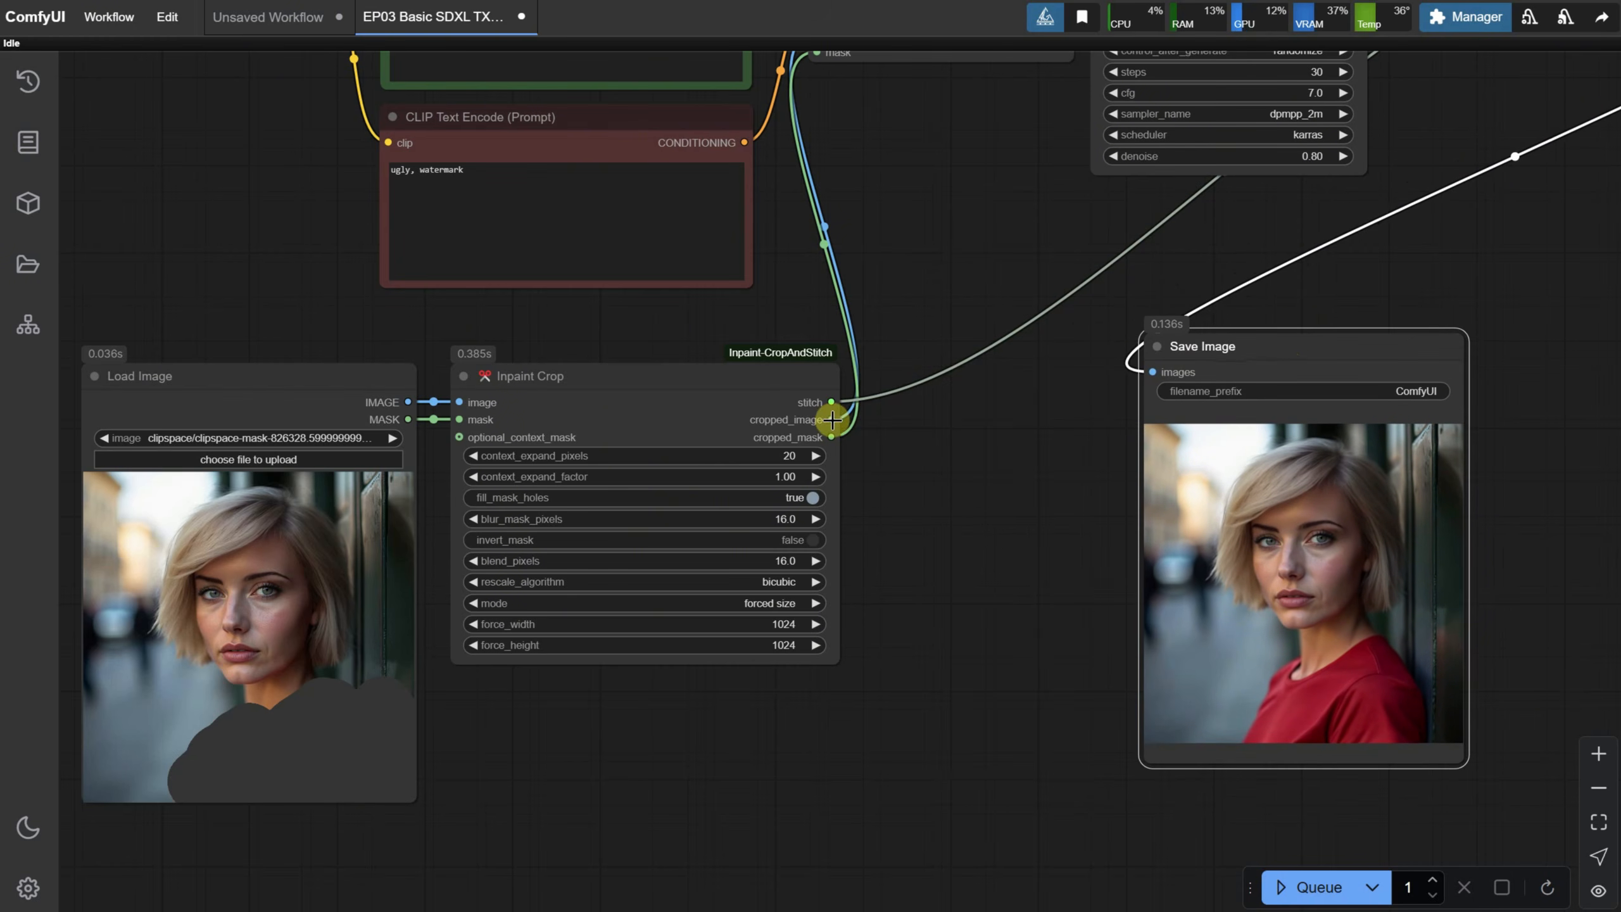
{"action": "left_click_drag", "start_coordinate": [832, 420], "coordinate": [937, 476]}
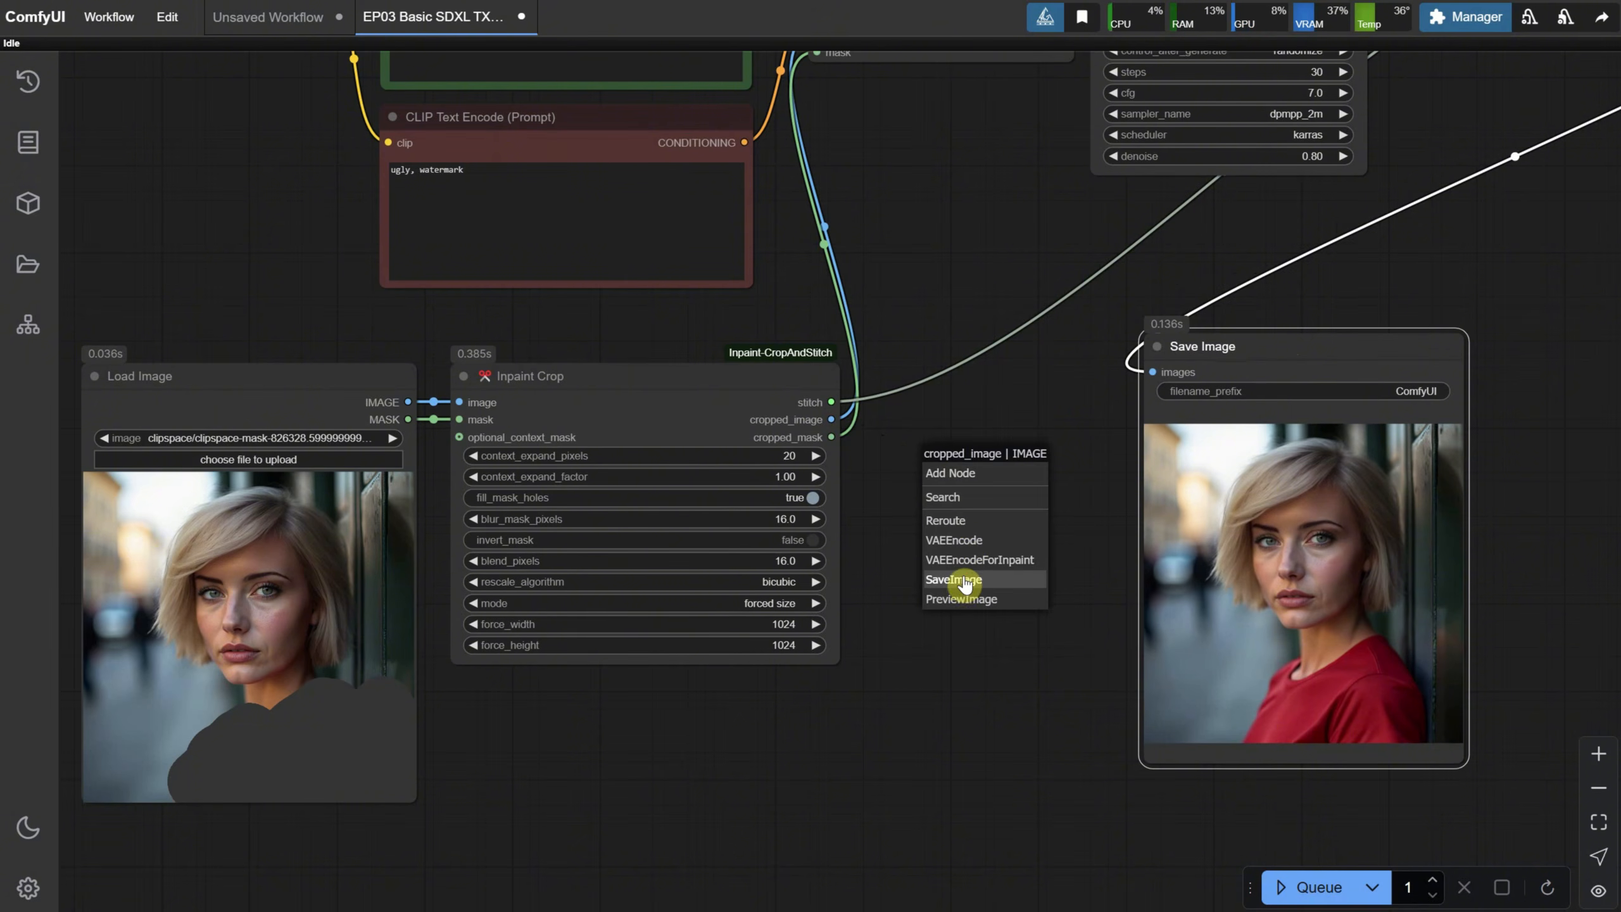
{"action": "left_click", "coordinate": [961, 599]}
{"action": "left_click_drag", "start_coordinate": [974, 507], "coordinate": [970, 471]}
{"action": "key", "text": "ctrl+Return"}
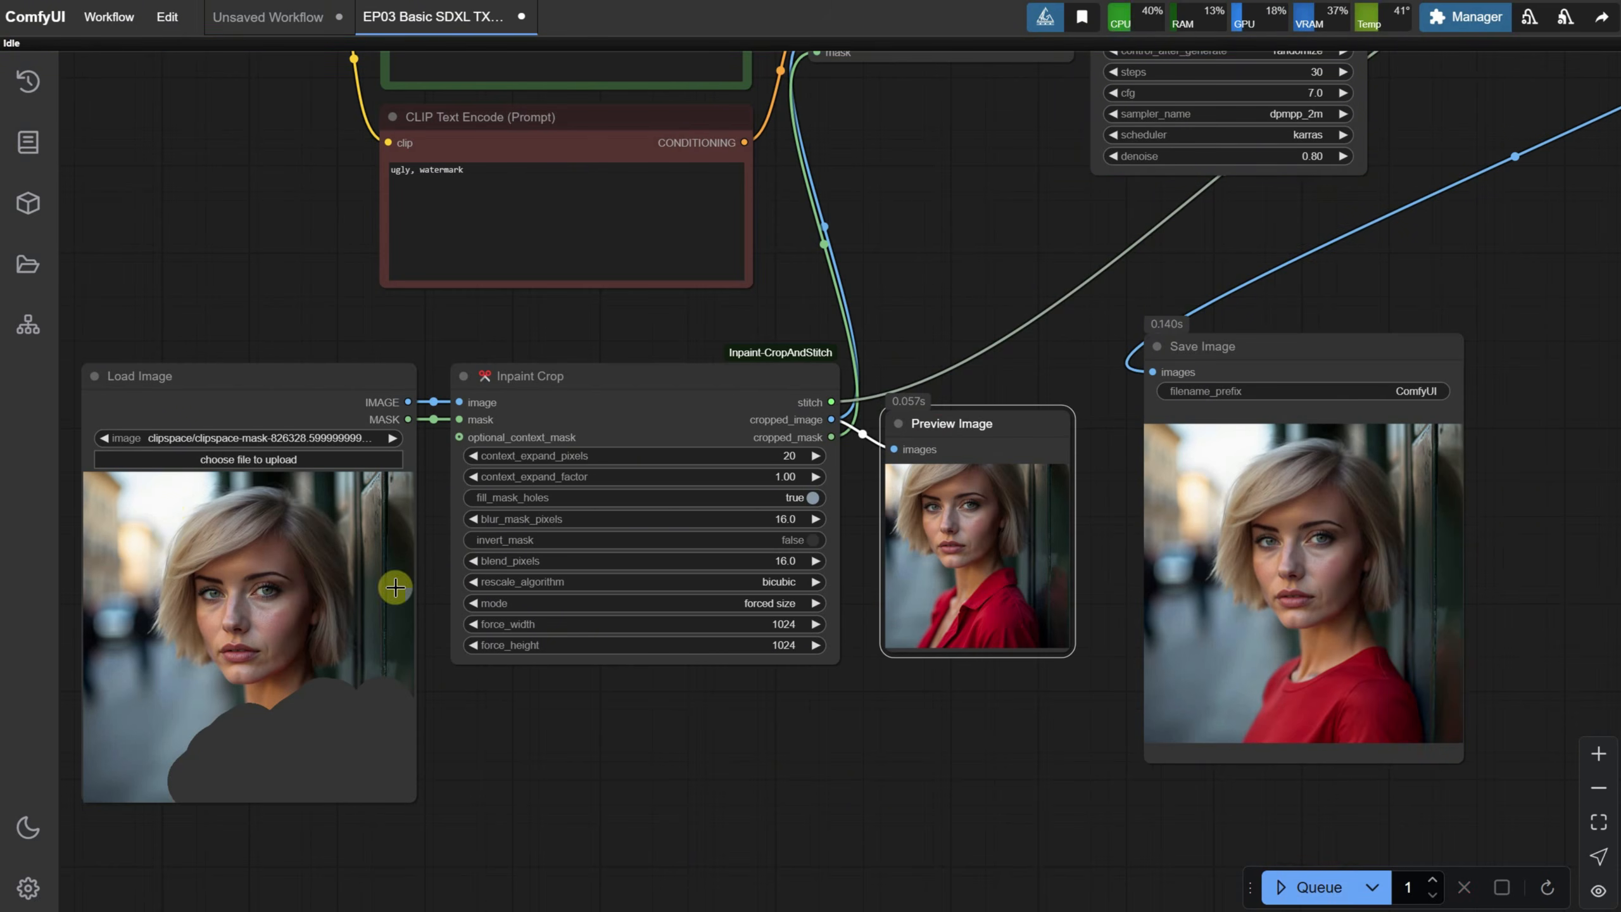
Step: Set the KSampler denoise to 0.90 and queue the workflow
{"action": "left_click", "coordinate": [1318, 157]}
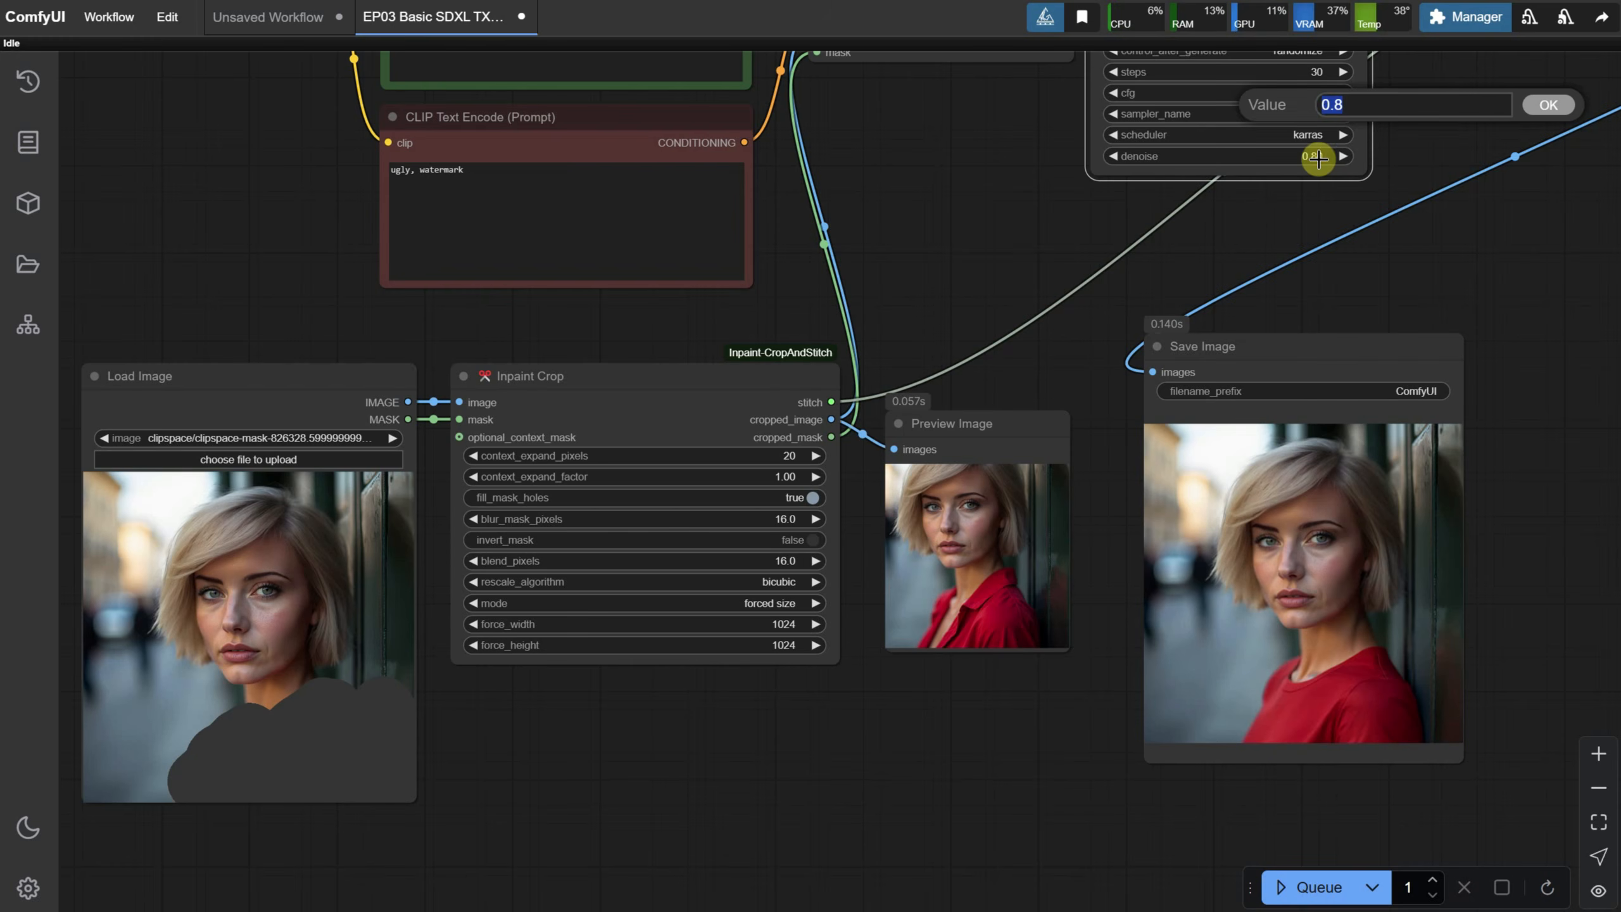
{"action": "key", "text": "Return"}
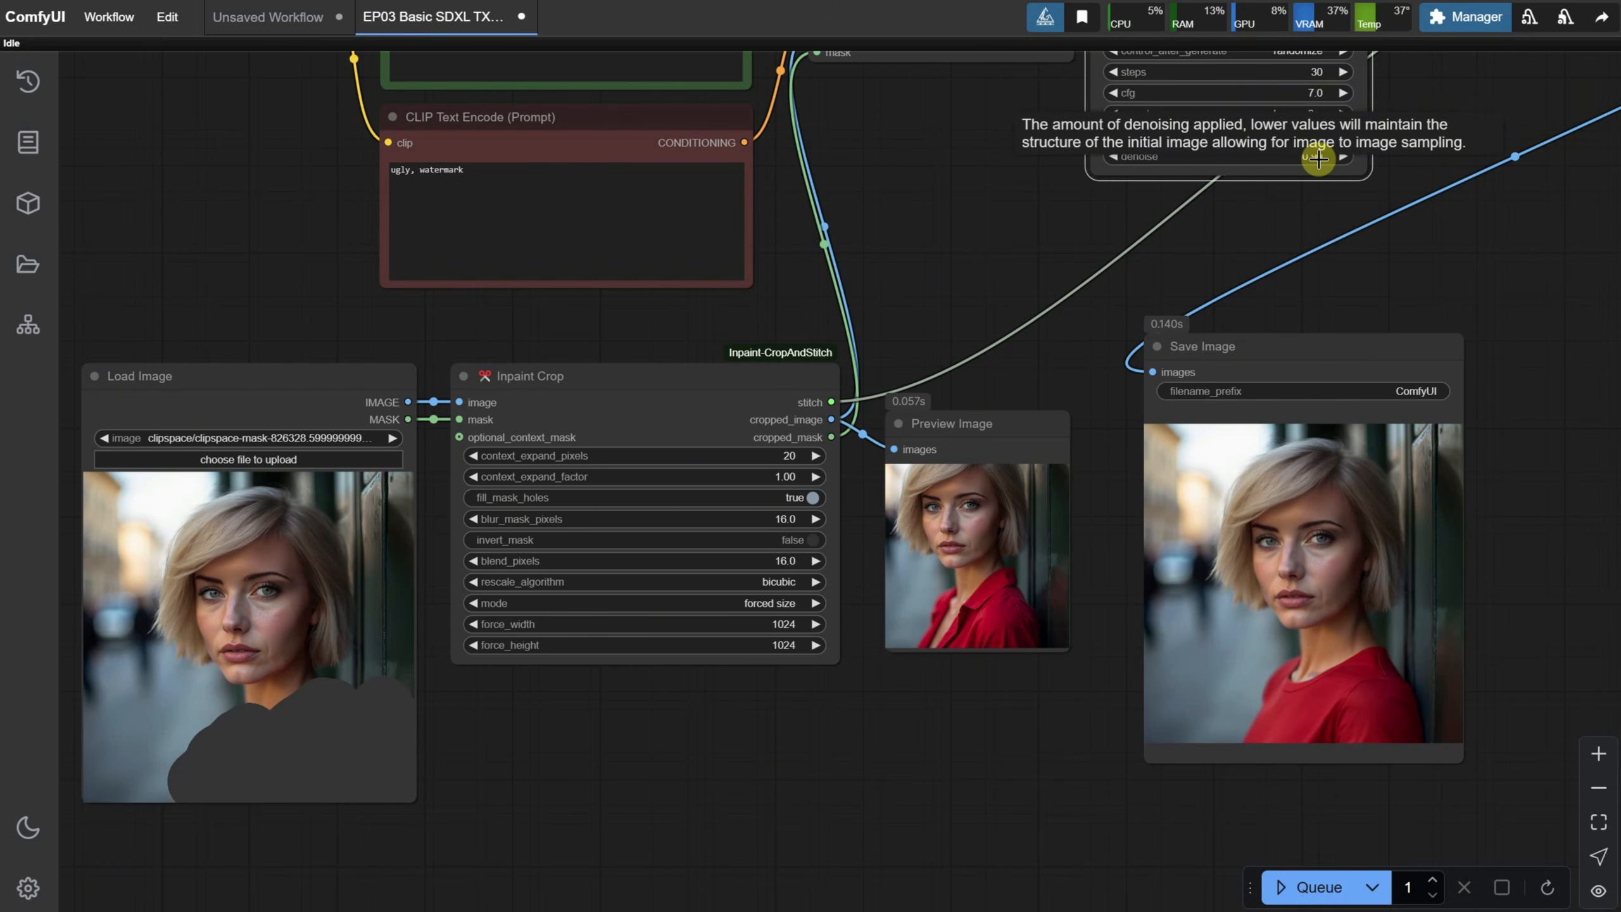
{"action": "left_click", "coordinate": [1302, 888]}
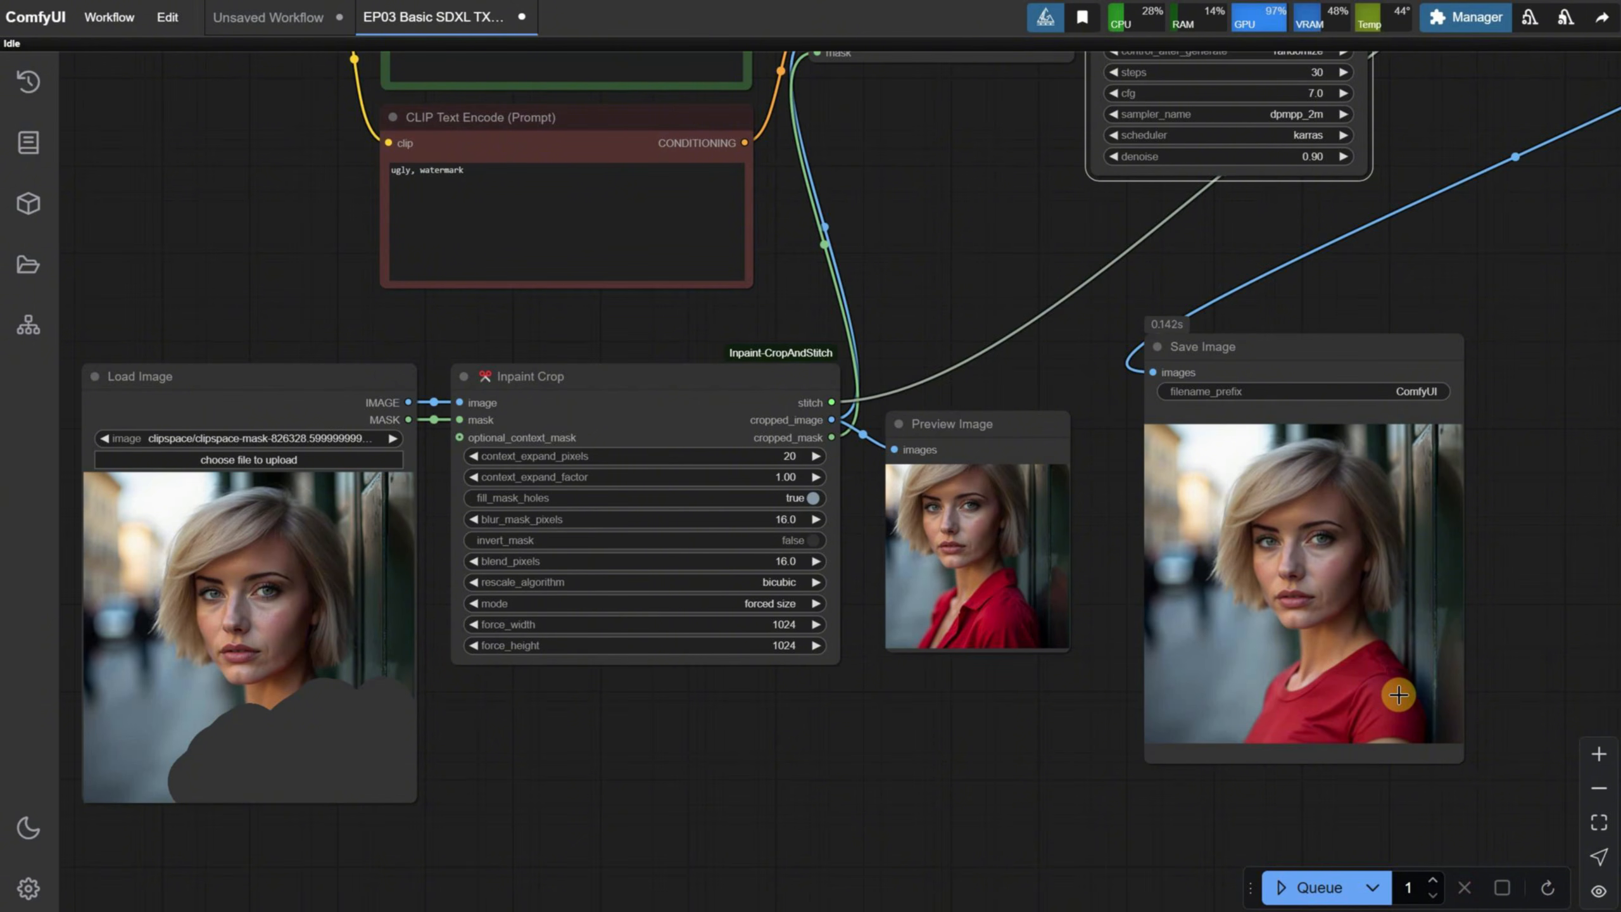
Step: Raise the KSampler denoise to 1.00 and queue the workflow twice
{"action": "left_click", "coordinate": [1301, 156]}
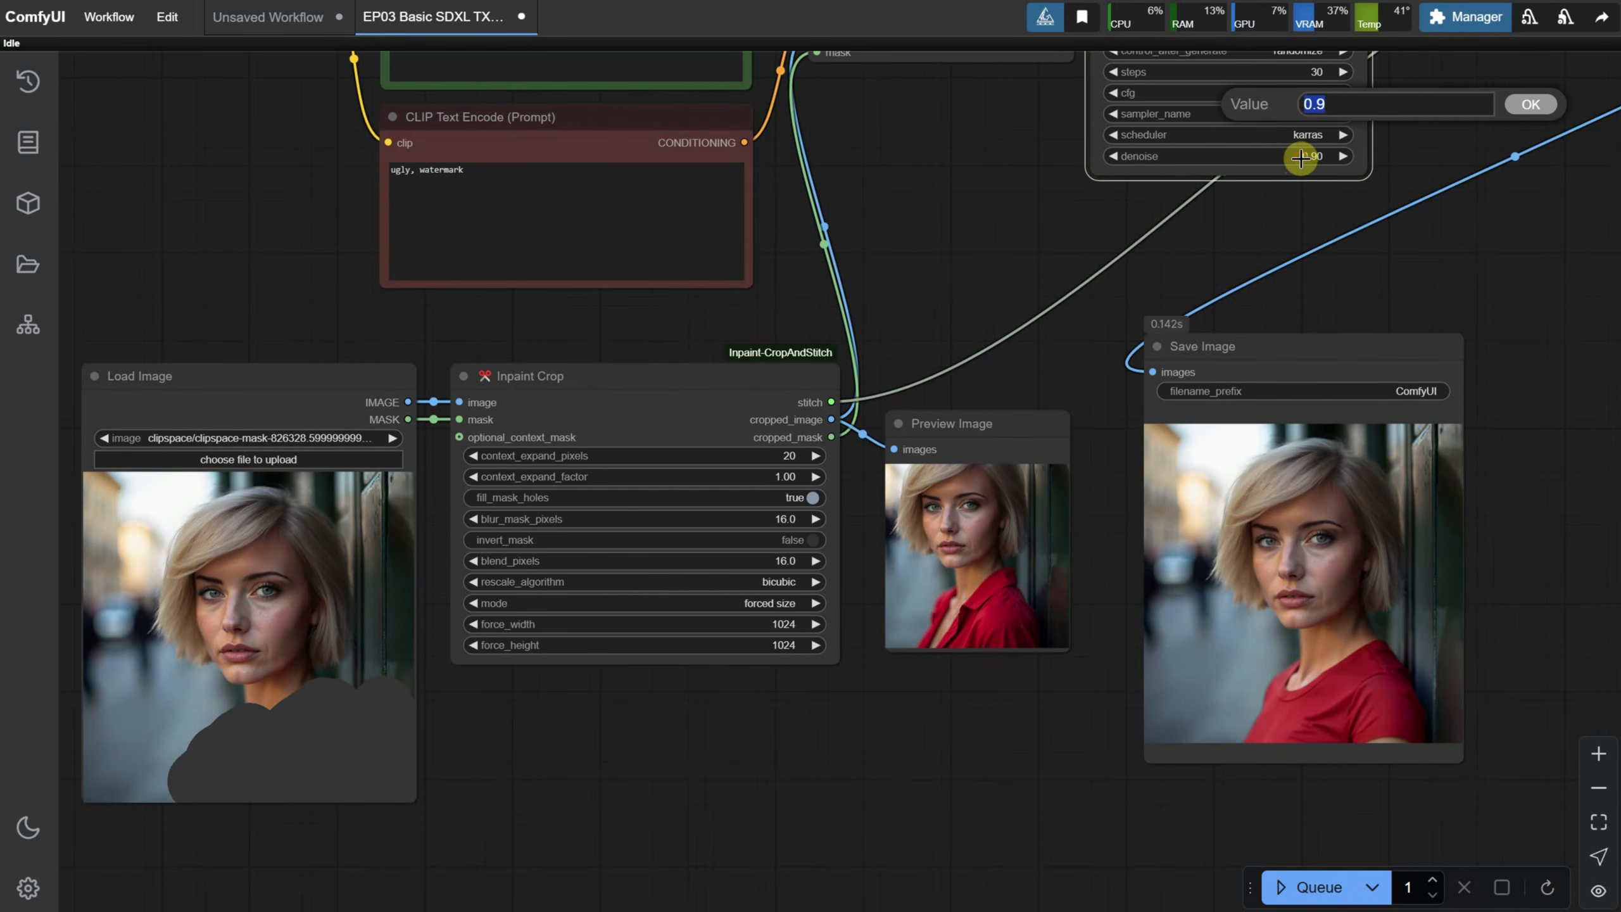
{"action": "type", "text": "1"}
{"action": "key", "text": "Return"}
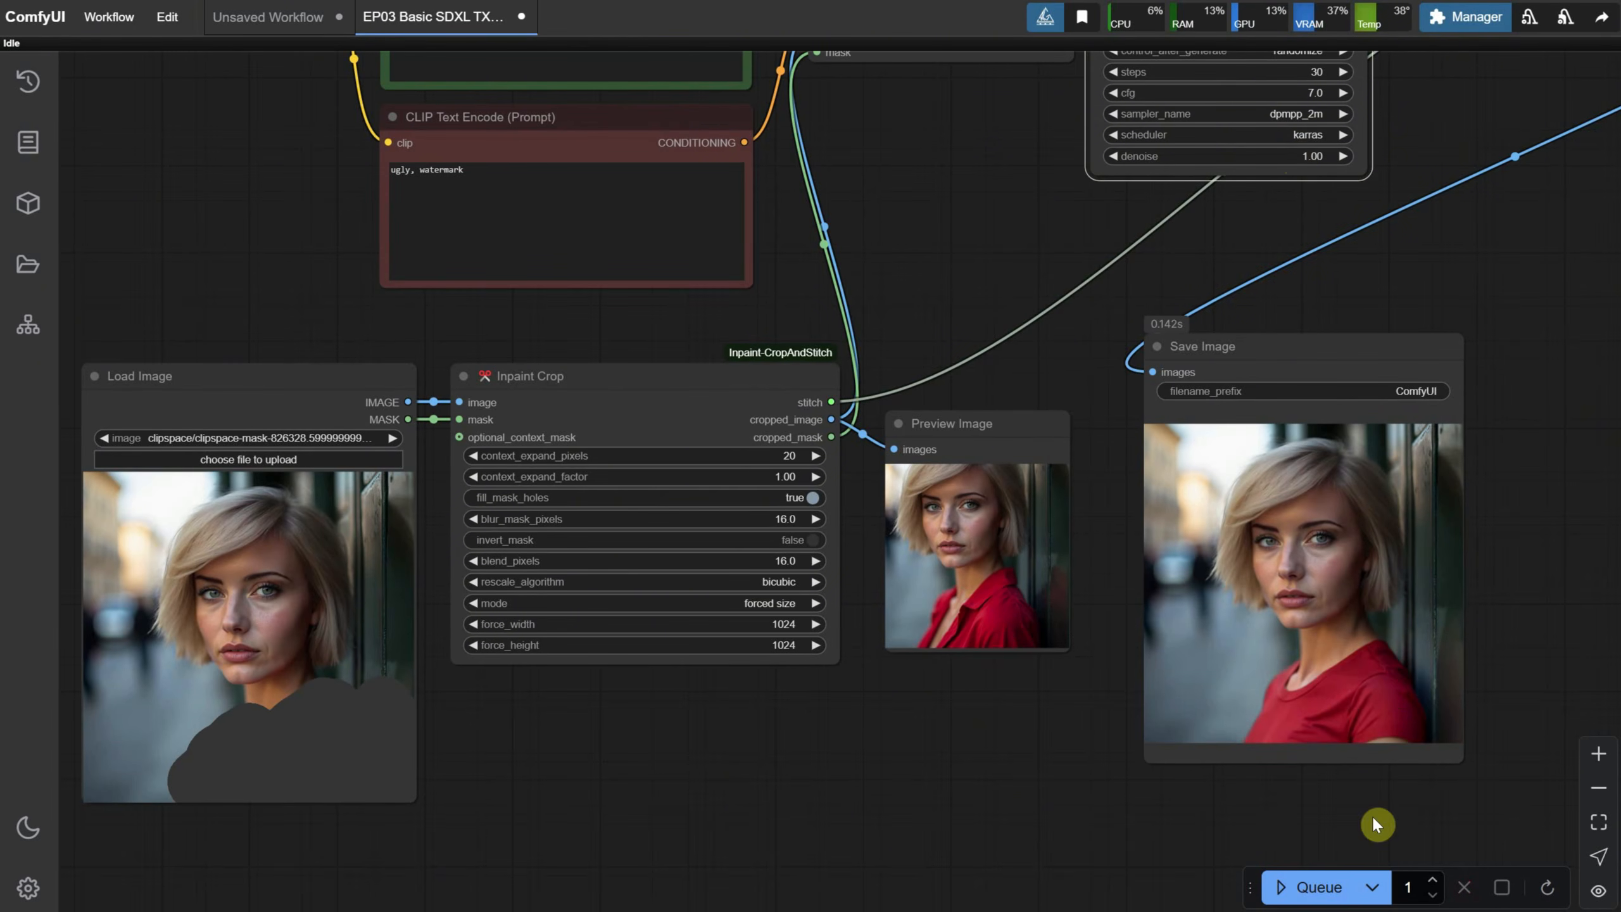
{"action": "left_click", "coordinate": [1296, 885]}
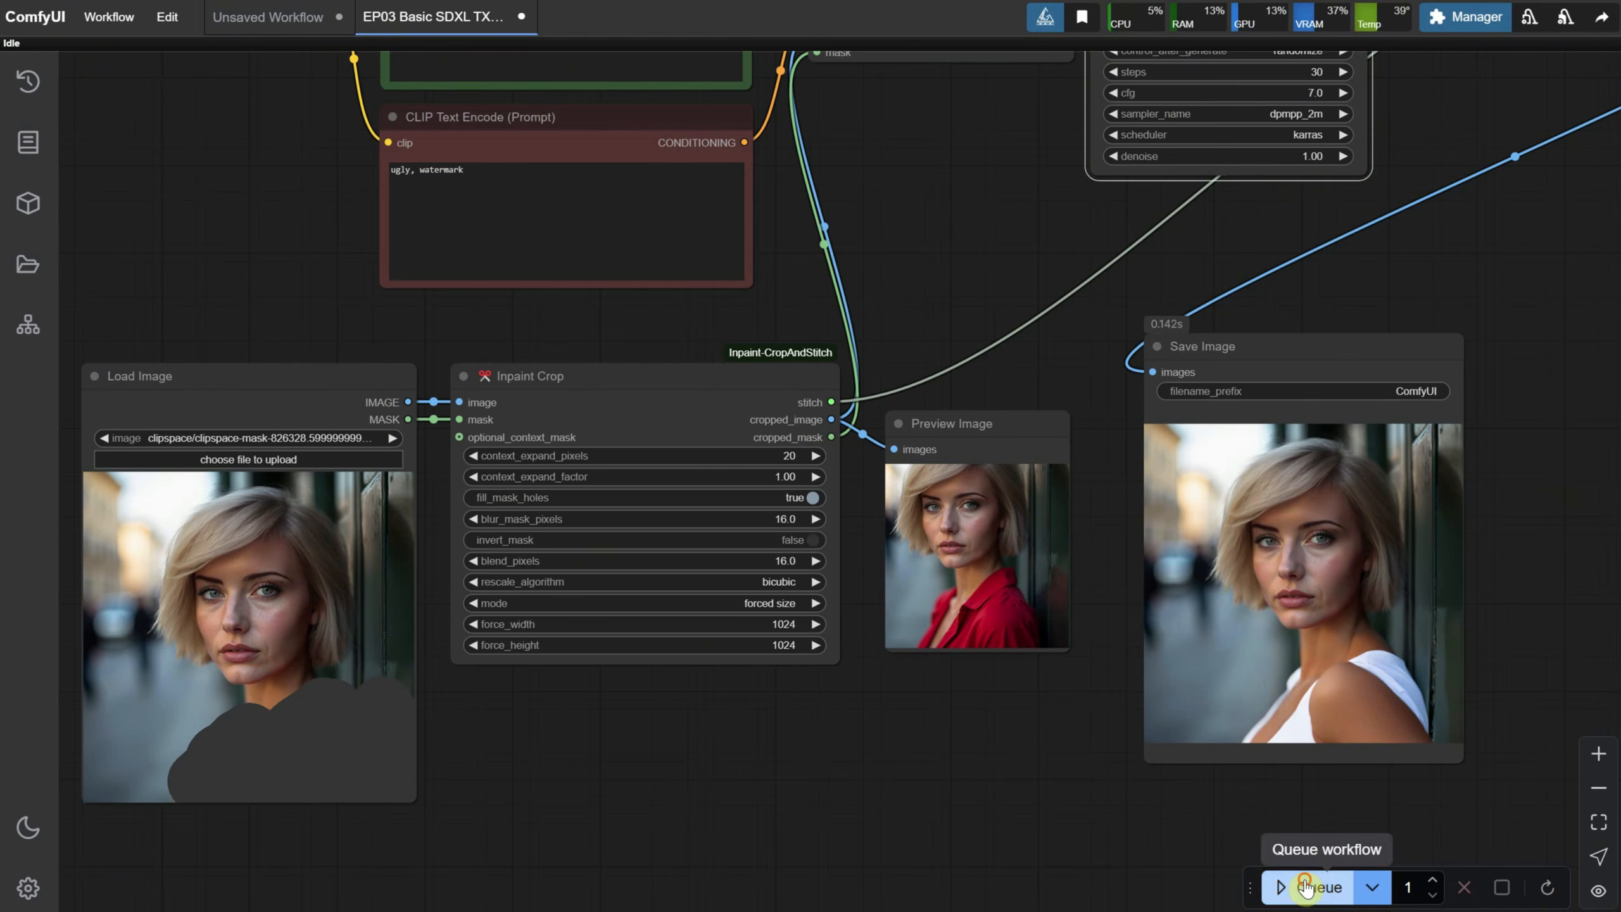
{"action": "left_click", "coordinate": [1283, 887]}
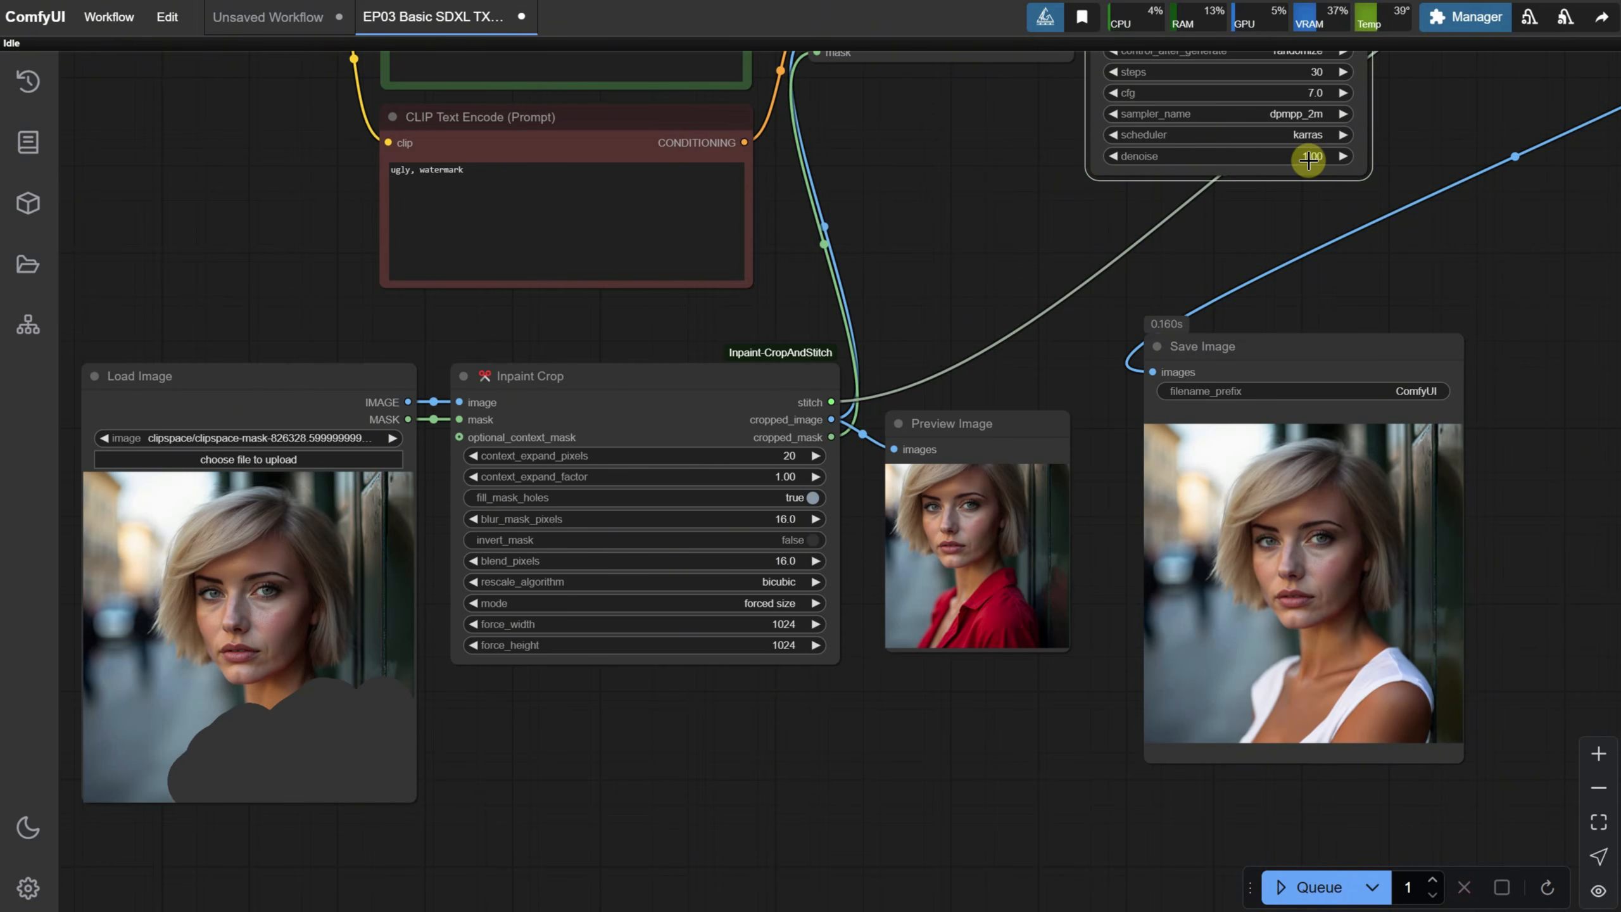
Step: Set the KSampler denoise to 0.75 and replace the shirt mask with a horizontal band across the eyes, saved to the Load Image node
{"action": "left_click", "coordinate": [1308, 158]}
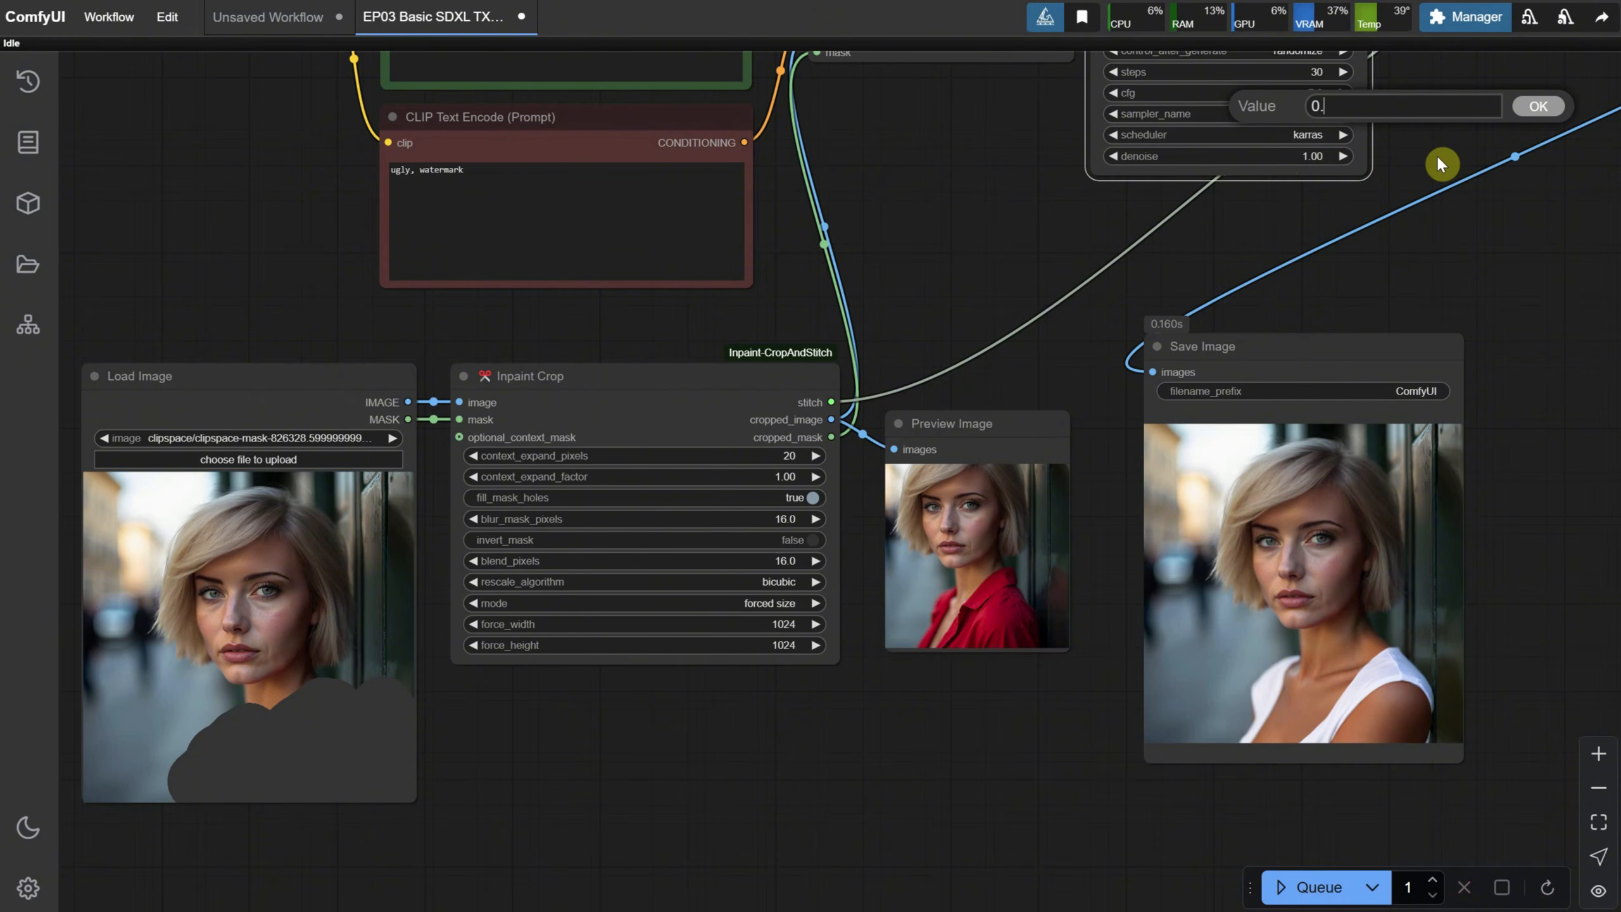
{"action": "key", "text": "Return"}
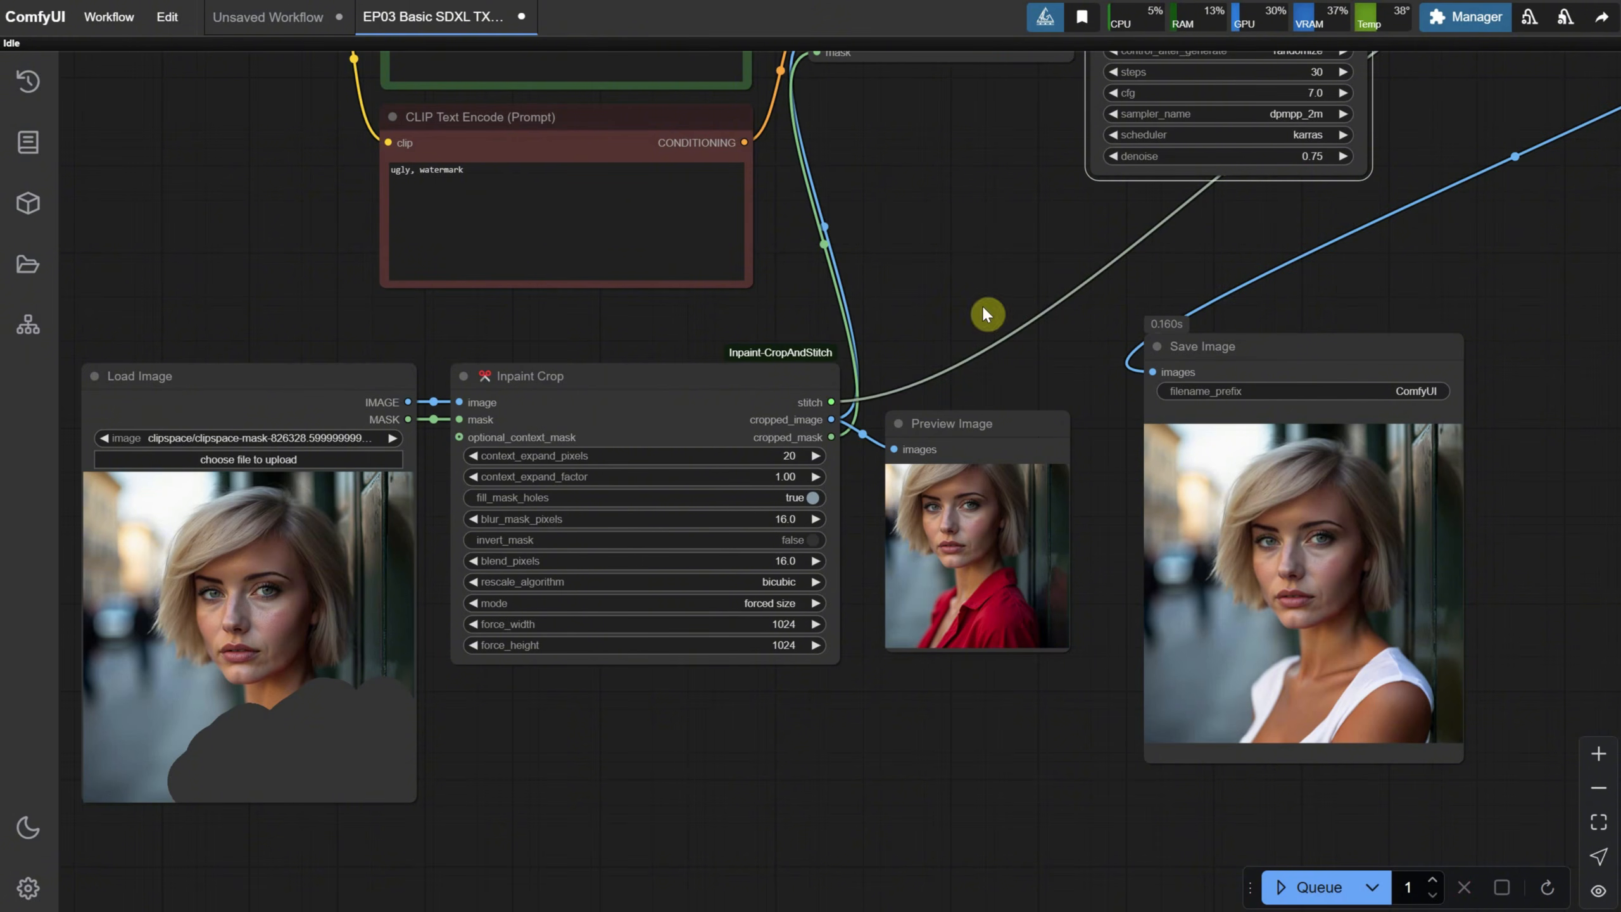
{"action": "scroll", "coordinate": [906, 511], "scroll_direction": "up", "scroll_amount": 4}
{"action": "right_click", "coordinate": [488, 351]}
{"action": "left_click", "coordinate": [531, 816]}
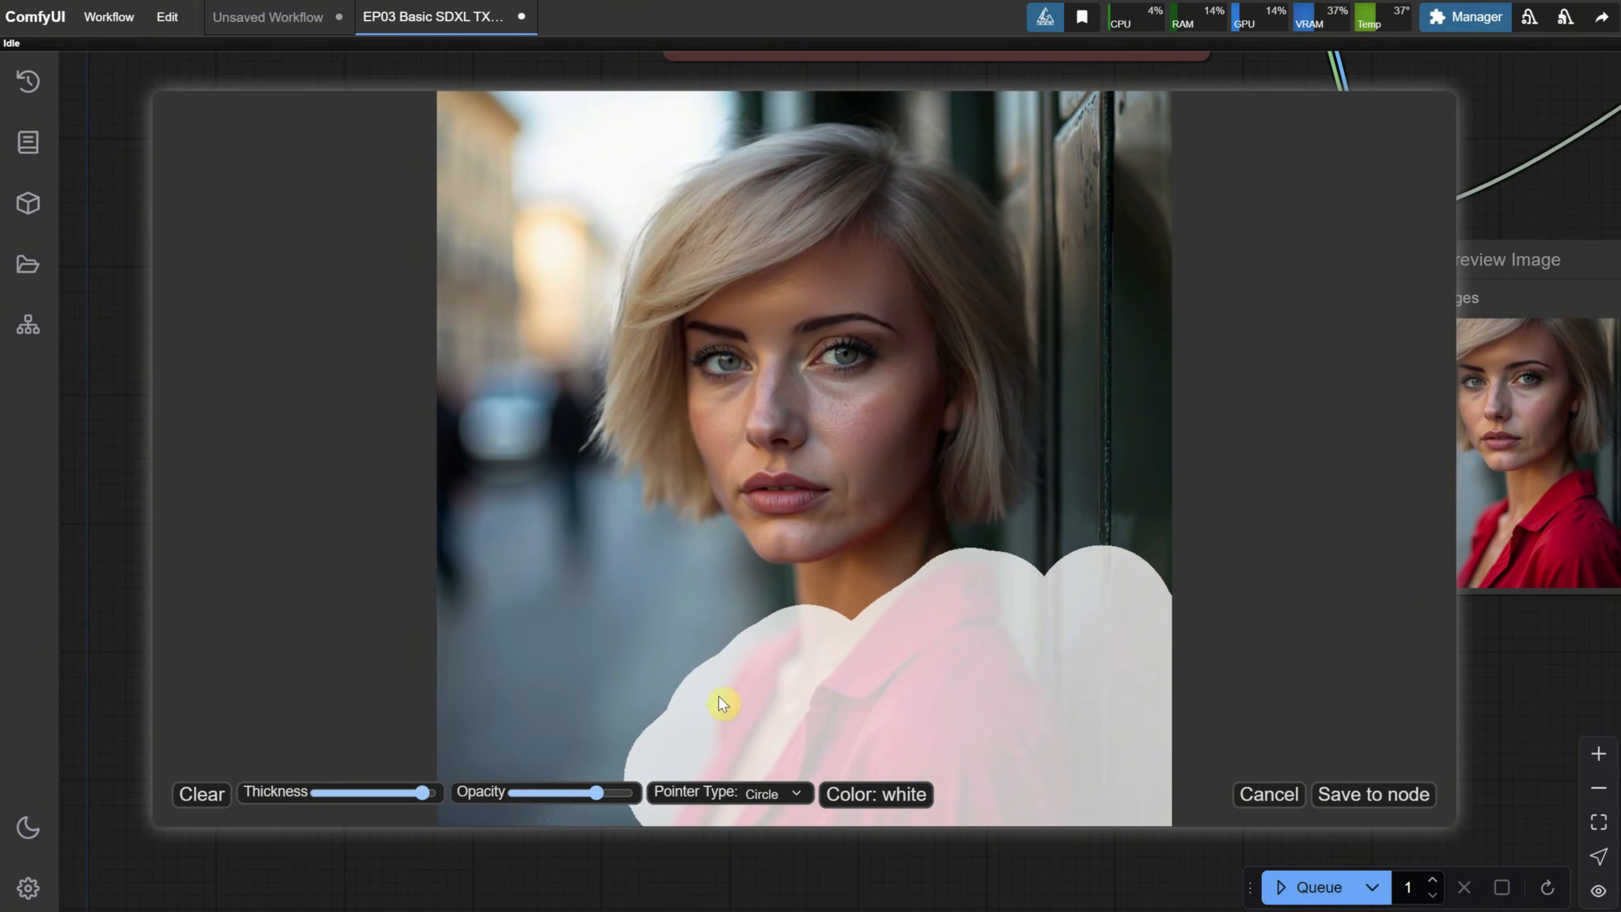
{"action": "left_click", "coordinate": [190, 811]}
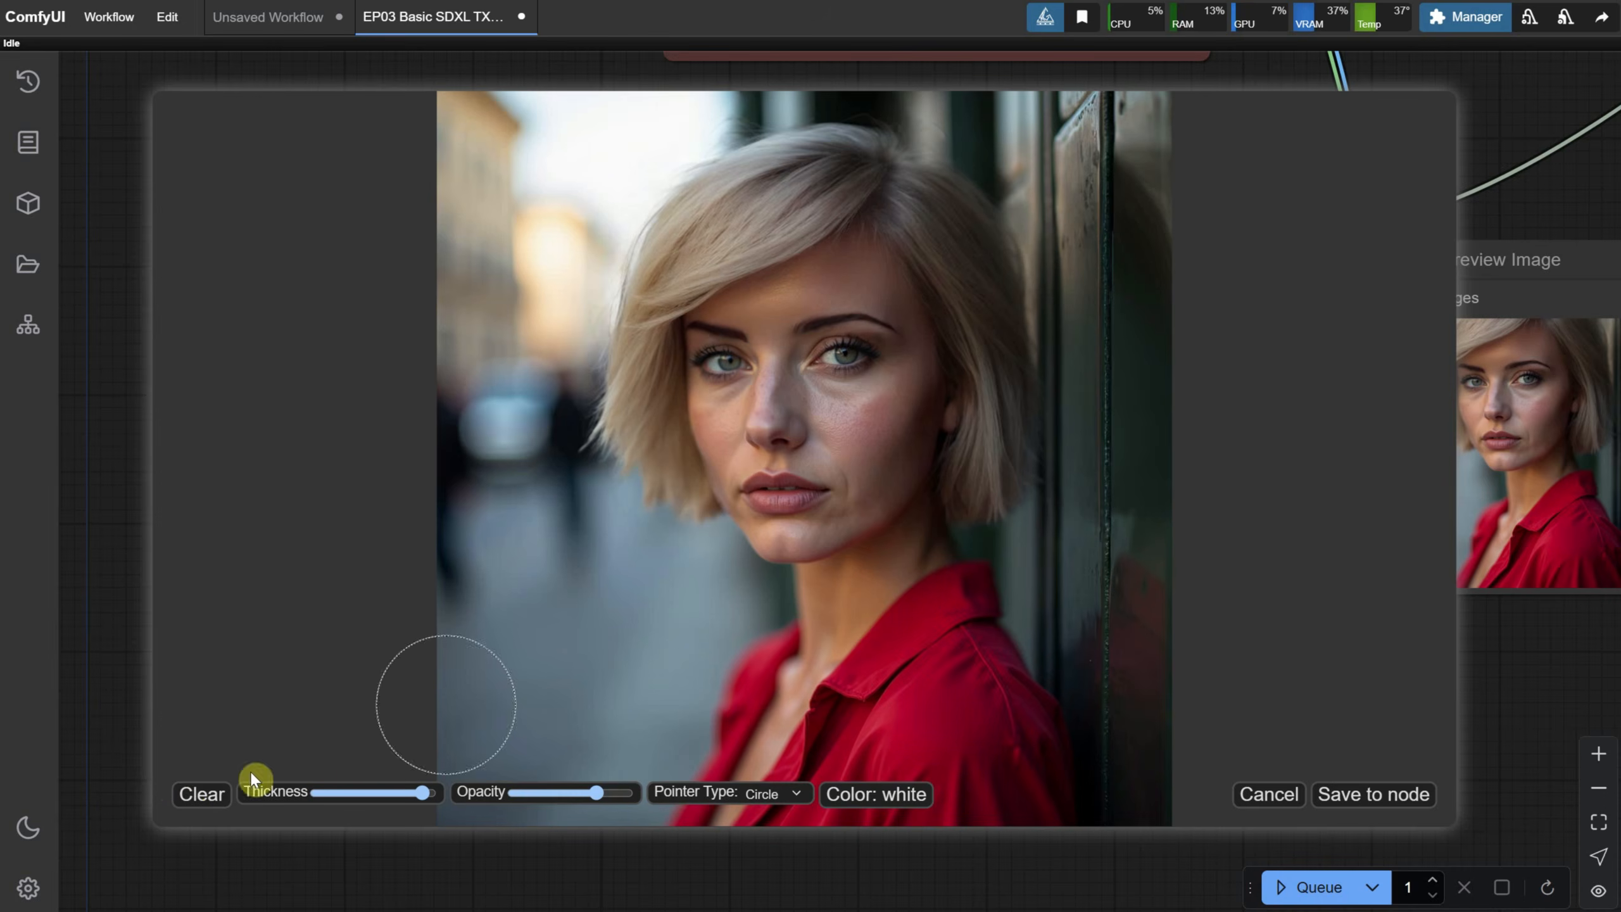
{"action": "scroll", "coordinate": [742, 377], "scroll_direction": "down", "scroll_amount": 3}
{"action": "mouse_move", "coordinate": [737, 365]}
{"action": "left_mouse_down"}
{"action": "mouse_move", "coordinate": [874, 354]}
{"action": "mouse_move", "coordinate": [677, 356]}
{"action": "mouse_move", "coordinate": [942, 355]}
{"action": "left_mouse_up"}
{"action": "left_click", "coordinate": [1383, 810]}
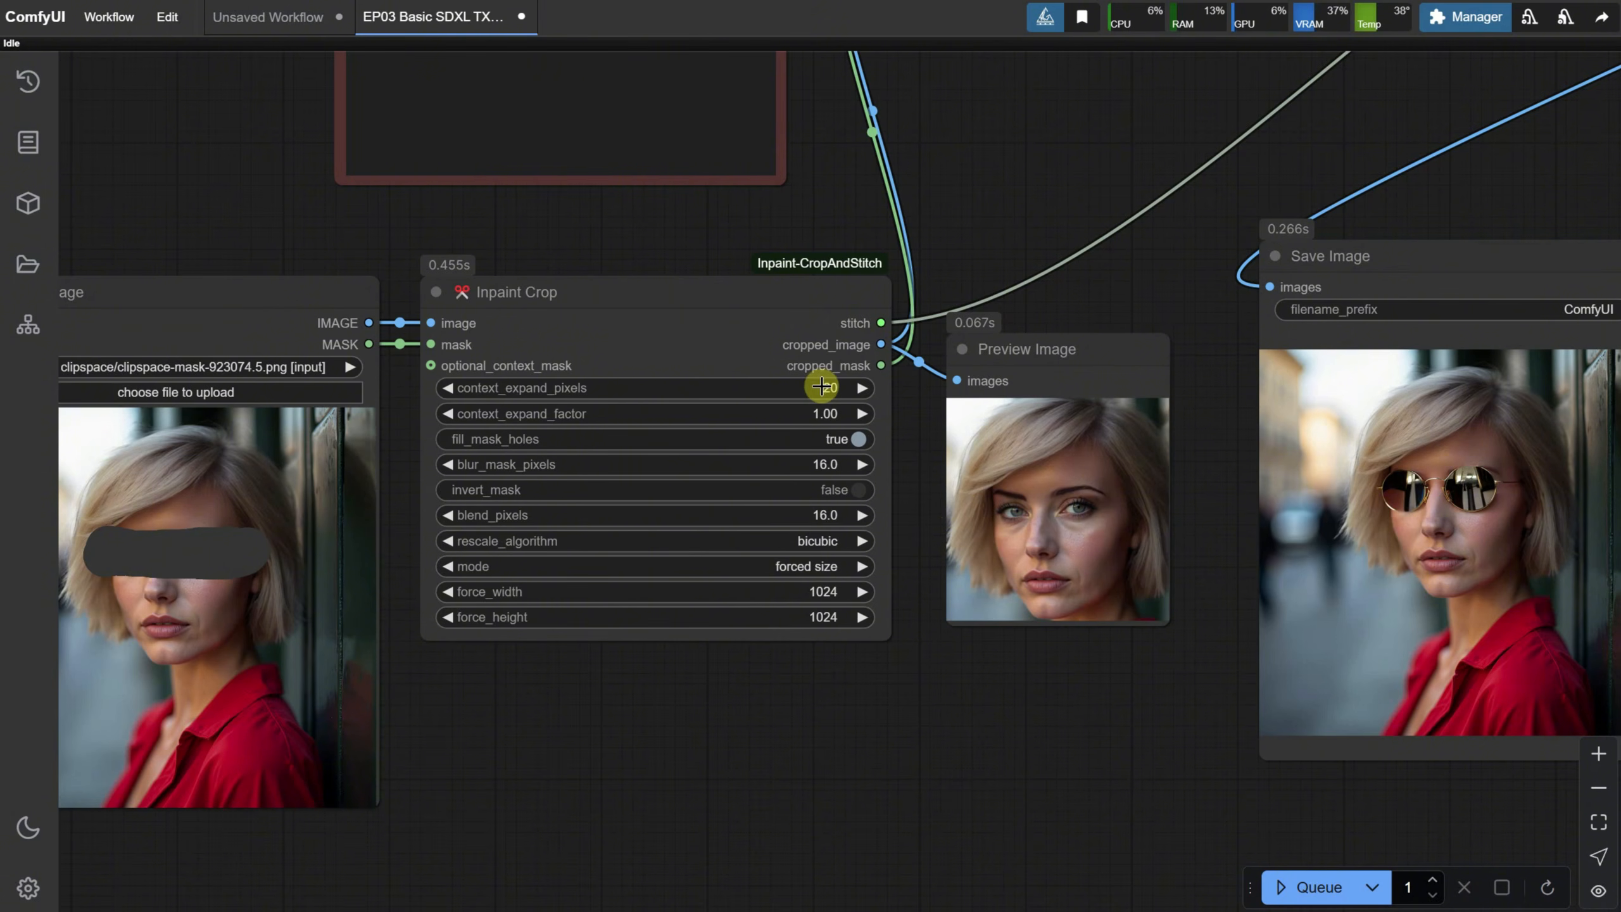
Step: Set context_expand_pixels to 100 on the Inpaint Crop node and queue the workflow
{"action": "left_click", "coordinate": [833, 389]}
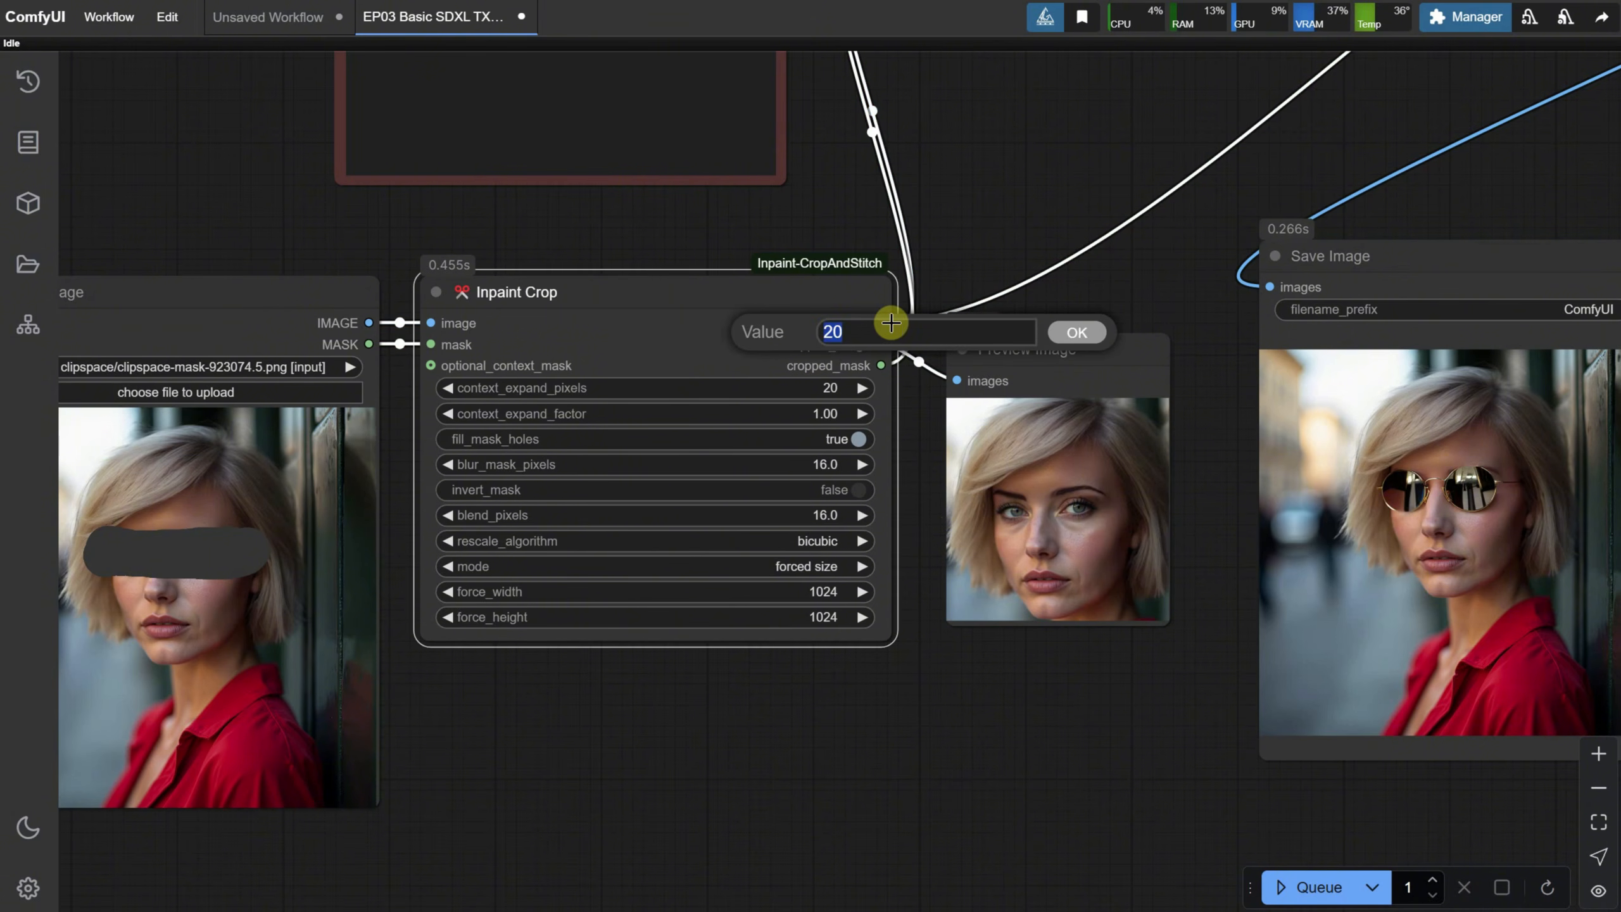
{"action": "type", "text": "100"}
{"action": "key", "text": "Return"}
{"action": "left_click", "coordinate": [1302, 894]}
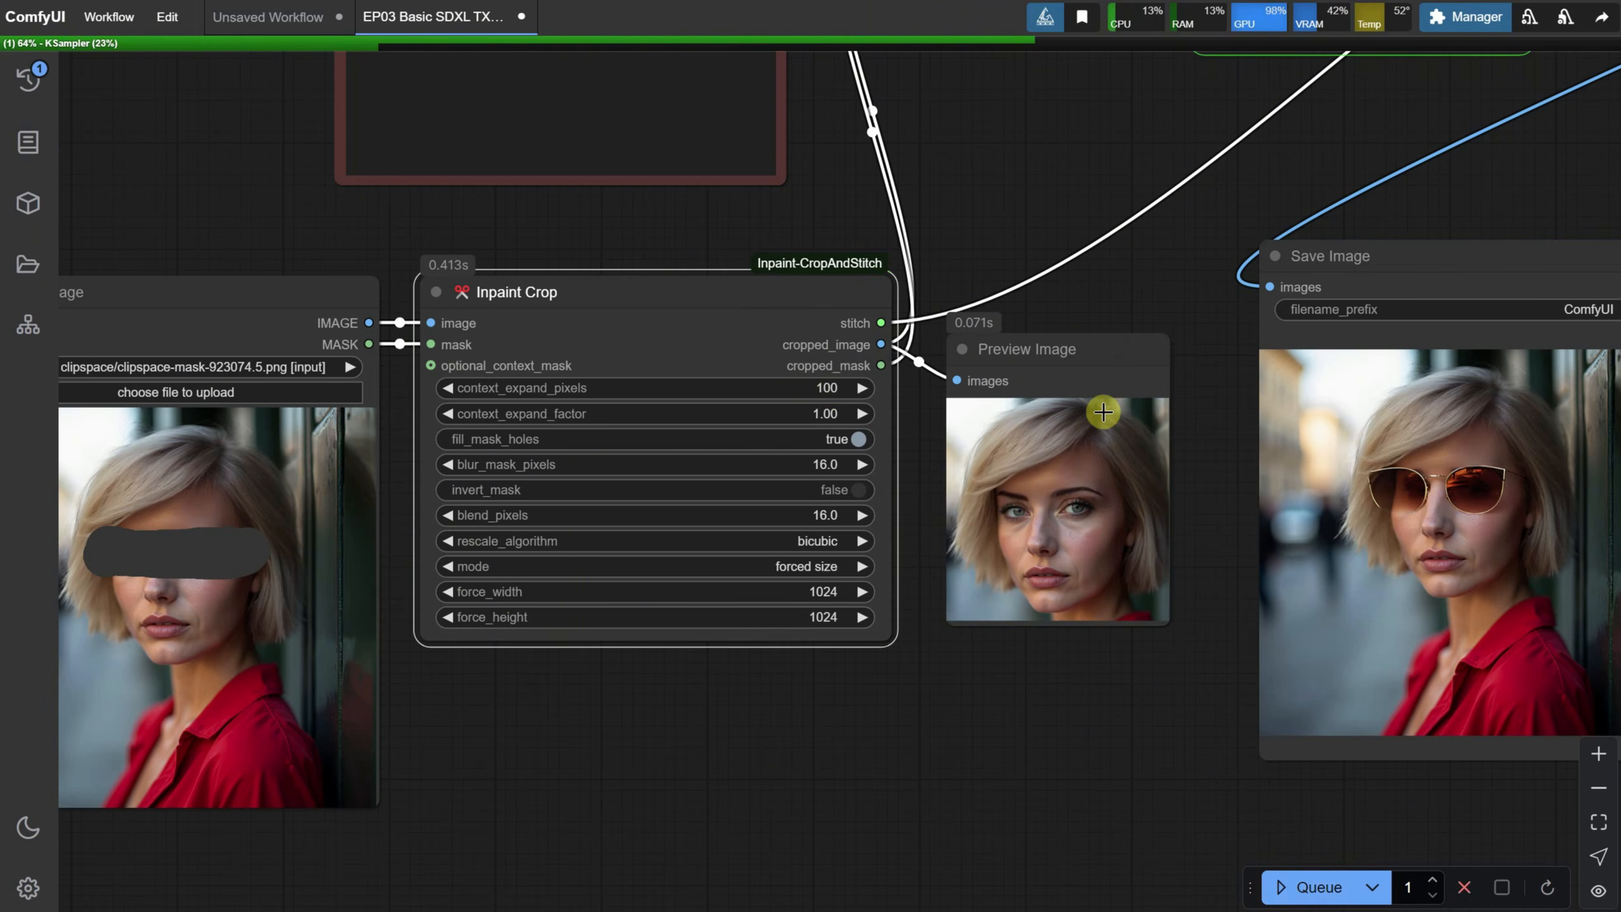
Step: Raise context_expand_pixels to 200 on the Inpaint Crop node and queue the workflow
{"action": "left_click", "coordinate": [832, 388]}
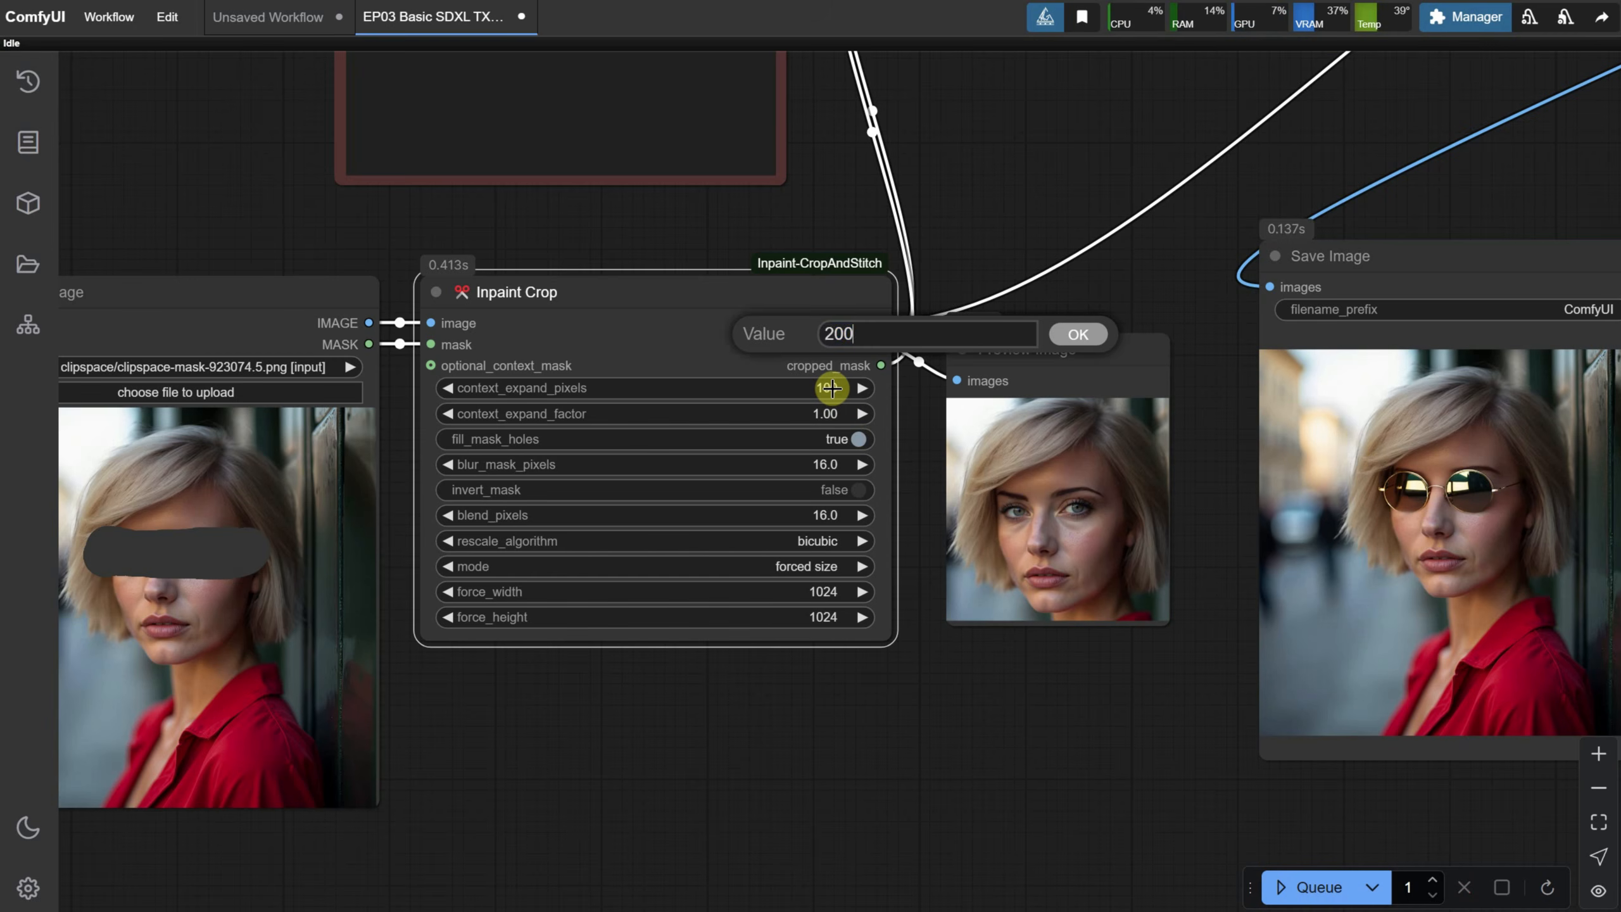
{"action": "key", "text": "Return"}
{"action": "key", "text": "ctrl+Return"}
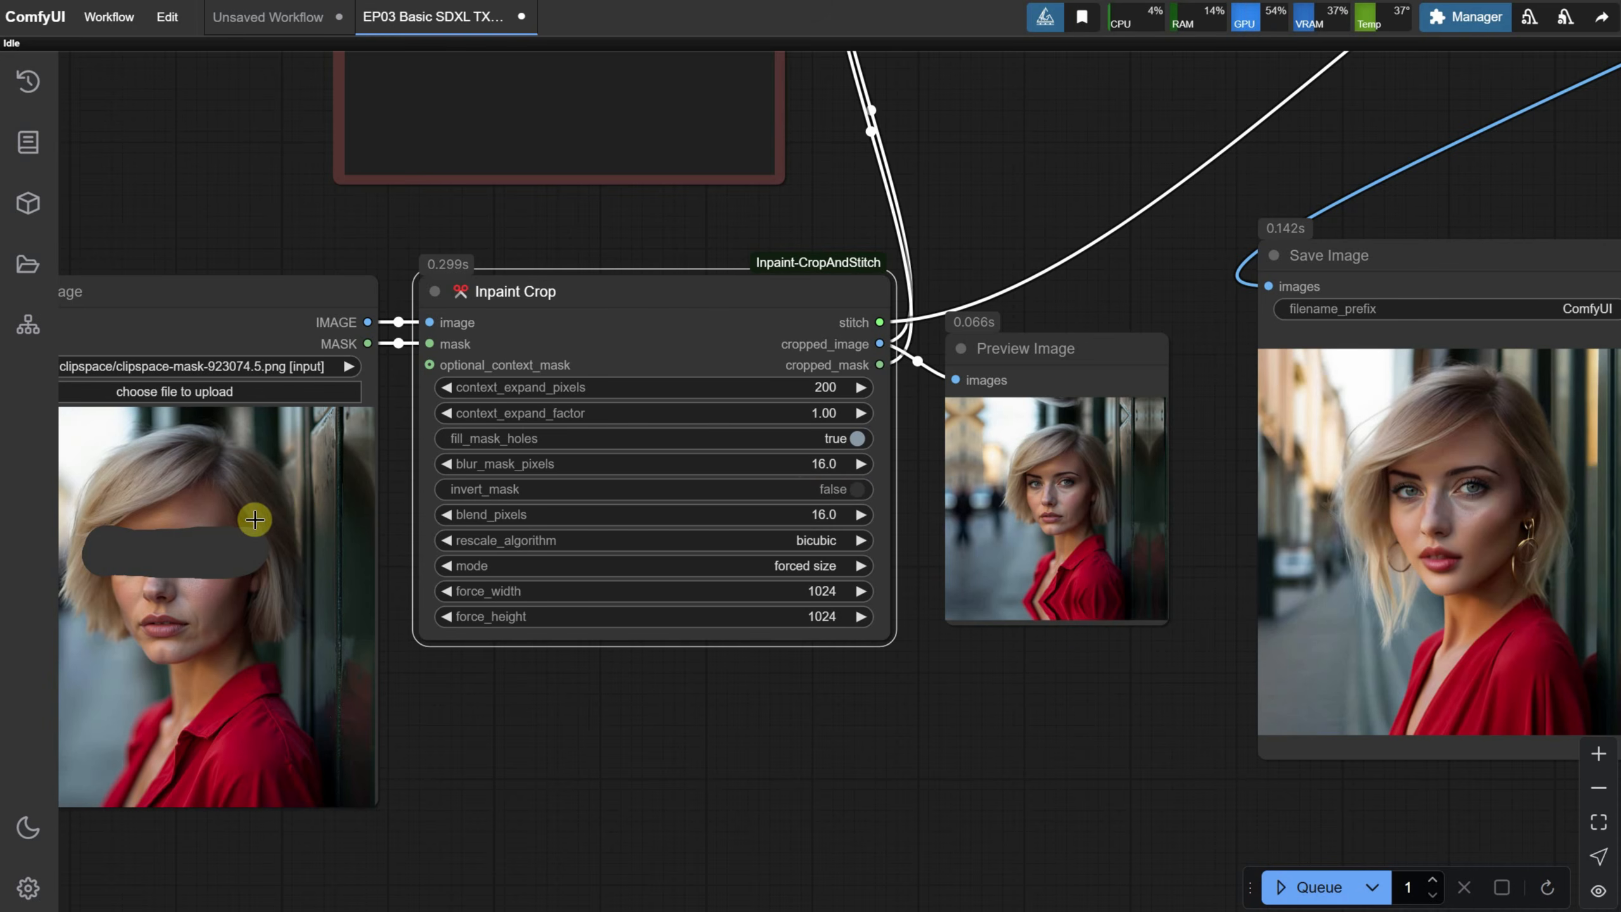
Step: Set blur_mask_pixels to 64 on the Inpaint Crop node, queue the workflow and inspect the sunglasses in the saved image
{"action": "left_click", "coordinate": [821, 463]}
{"action": "type", "text": "64"}
{"action": "key", "text": "Return"}
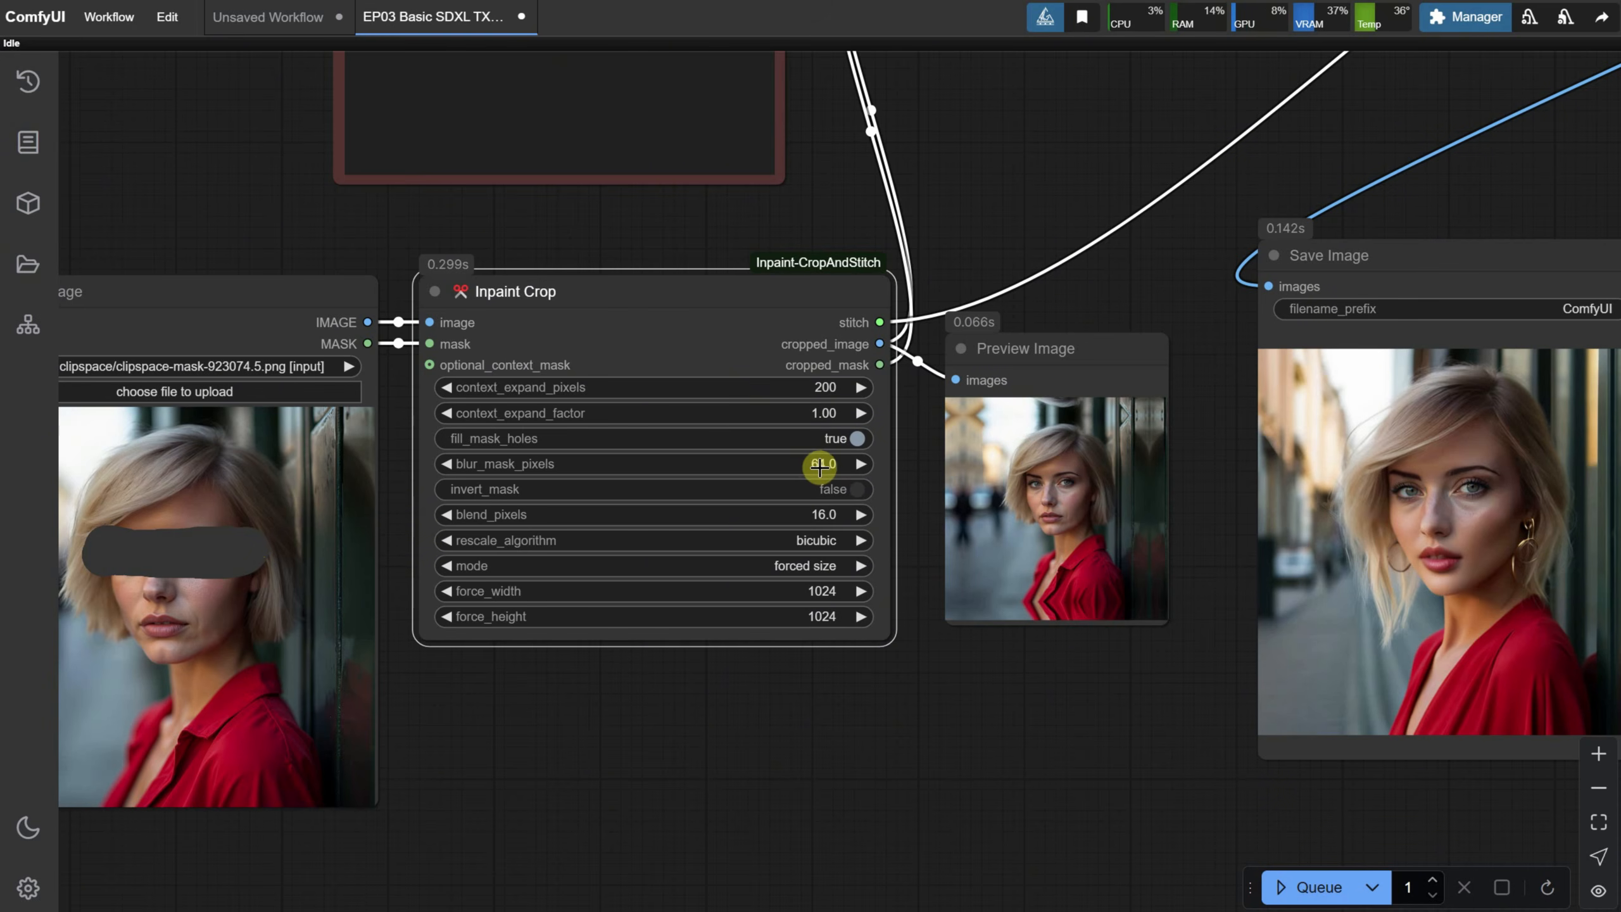
{"action": "left_click", "coordinate": [1315, 888]}
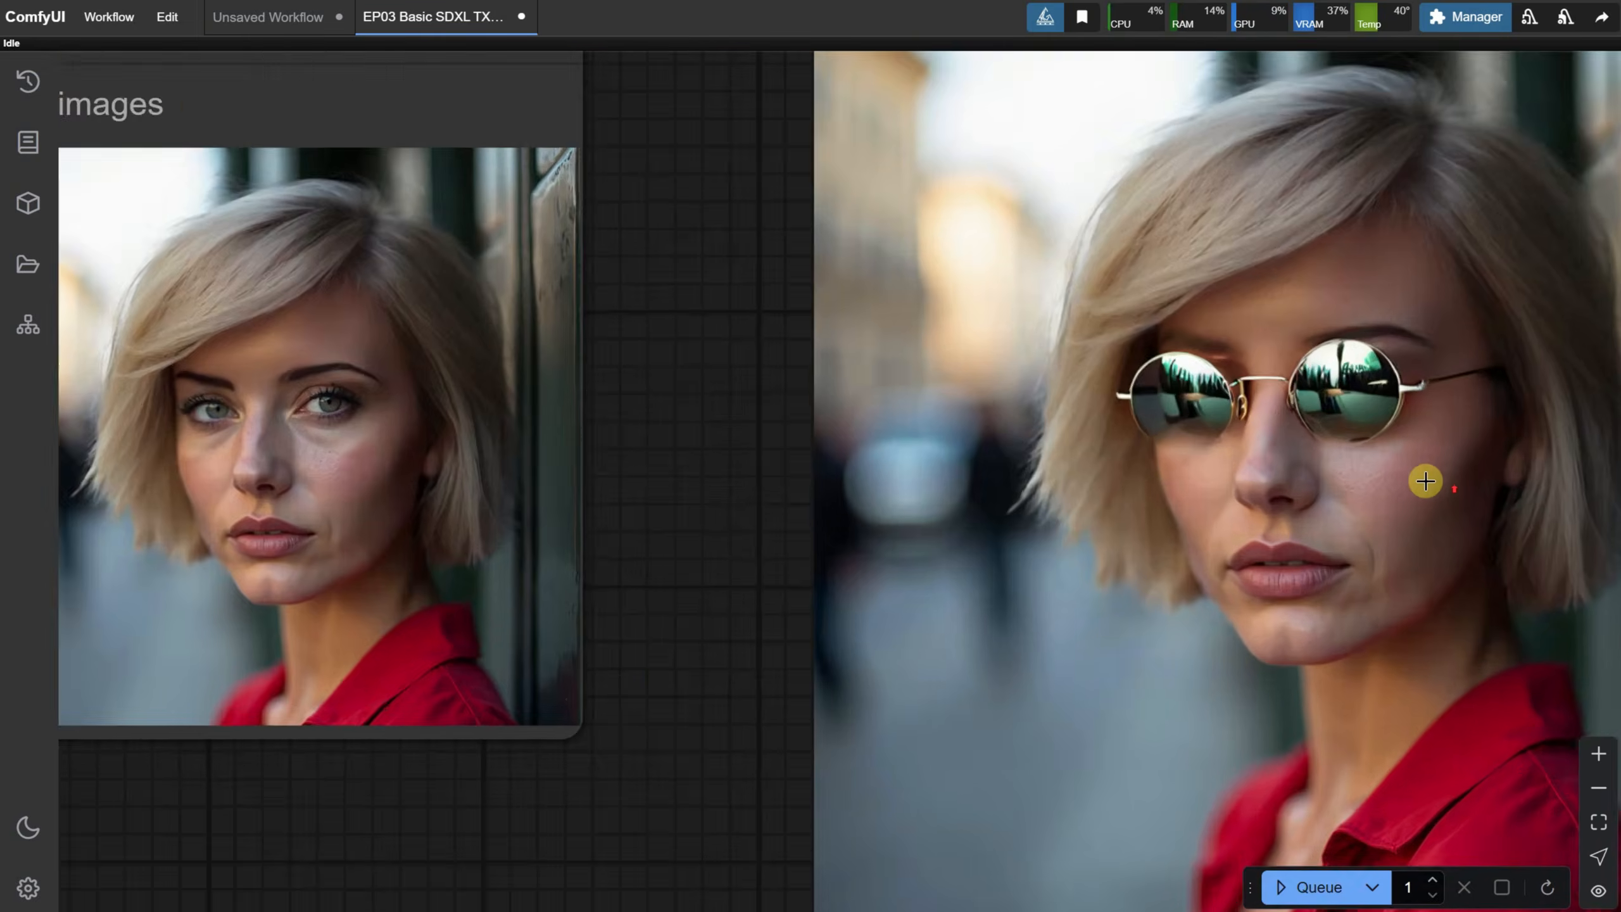
{"action": "scroll", "coordinate": [1426, 477], "scroll_direction": "up", "scroll_amount": 3}
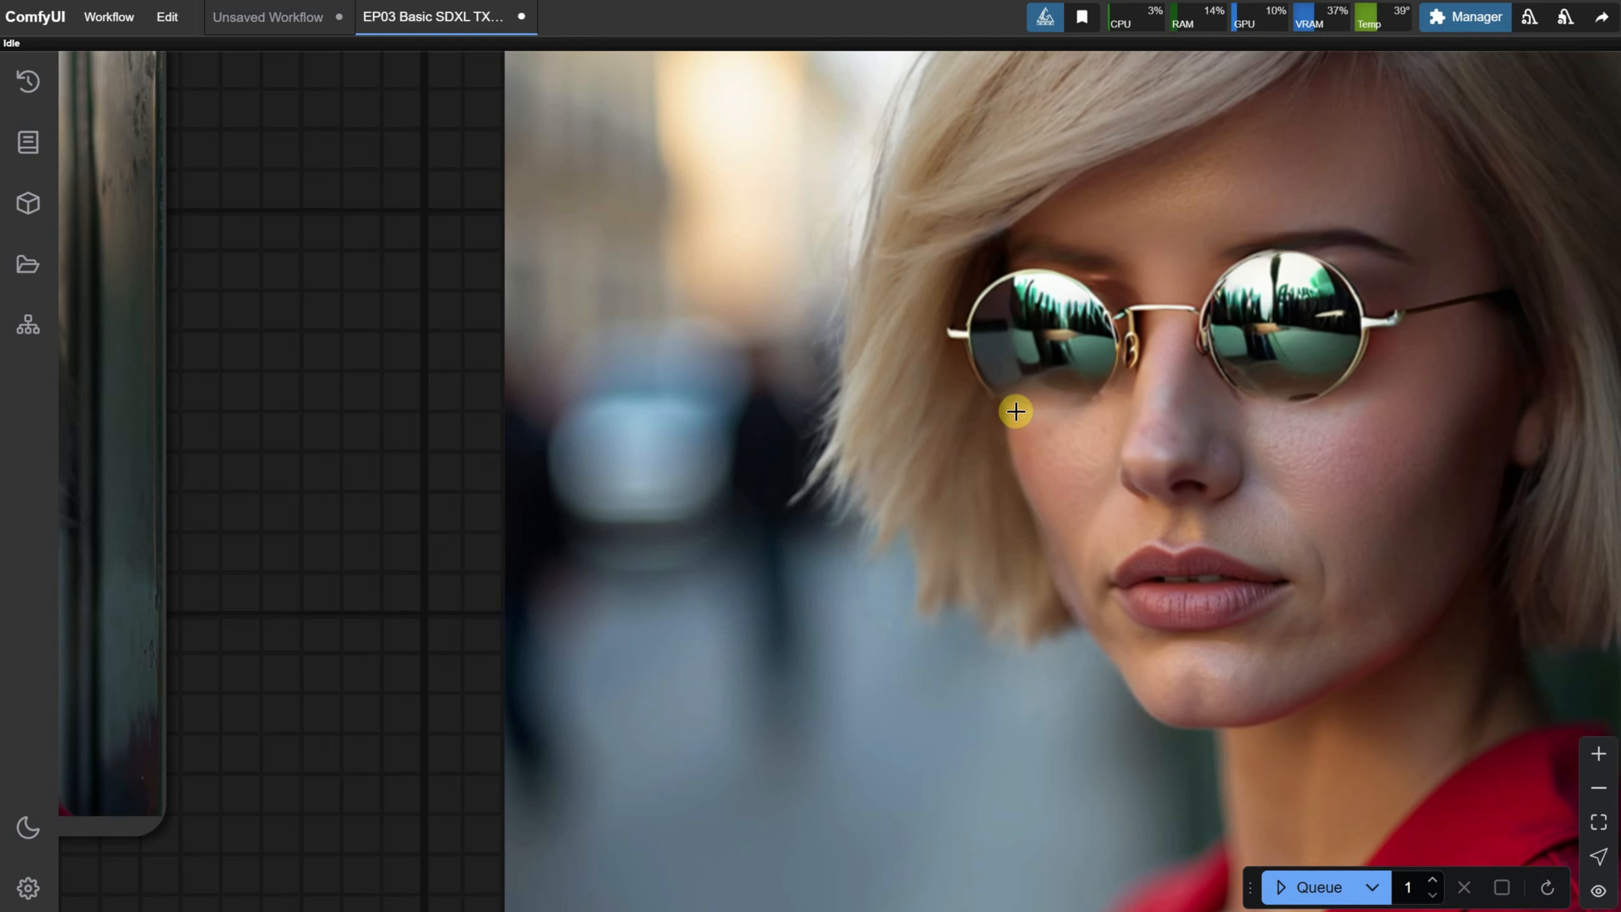
{"action": "scroll", "coordinate": [1360, 402], "scroll_direction": "down", "scroll_amount": 6}
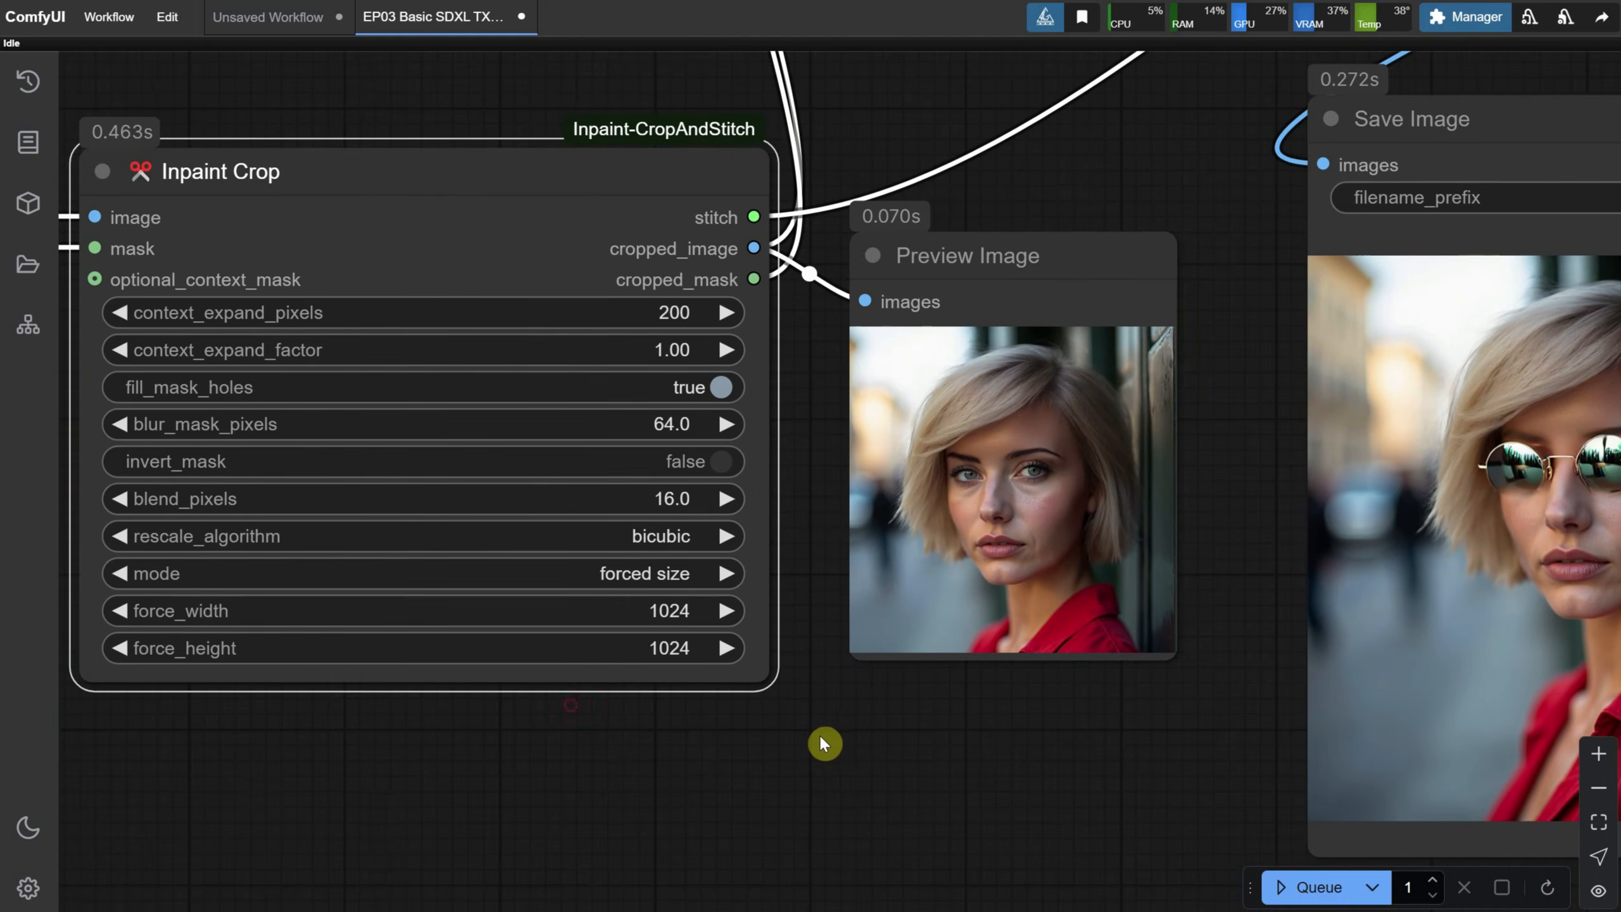
{"action": "left_click_drag", "start_coordinate": [840, 738], "coordinate": [898, 727]}
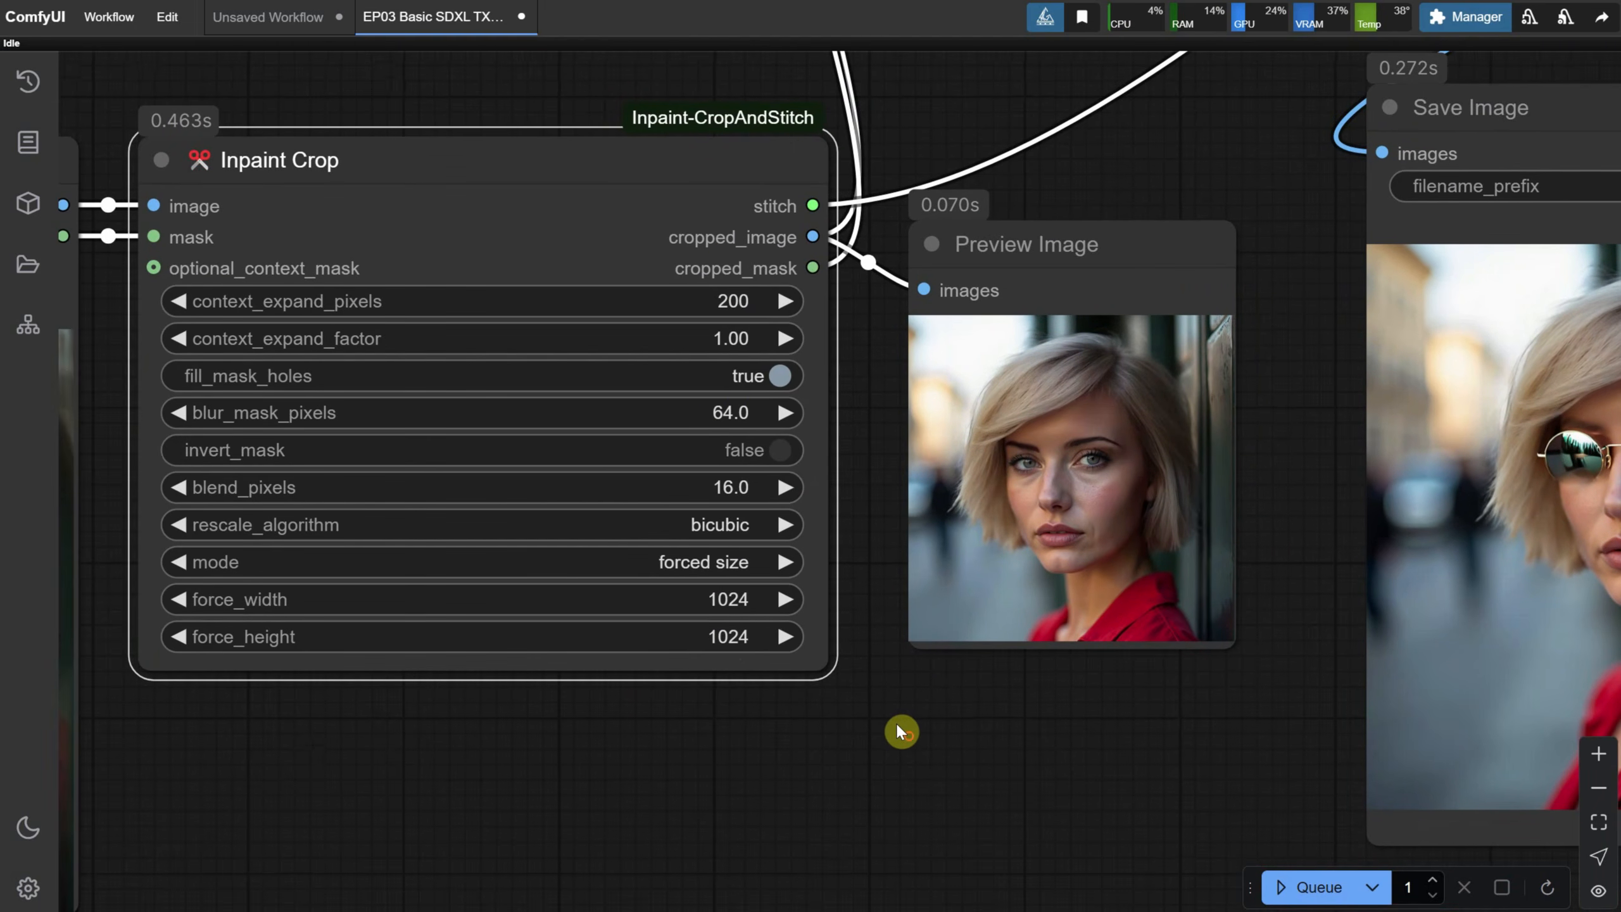
Step: Restore blur_mask_pixels to 16 and context_expand_pixels to 20 on the Inpaint Crop node
{"action": "left_click", "coordinate": [724, 411]}
{"action": "type", "text": "16"}
{"action": "key", "text": "Return"}
{"action": "scroll", "coordinate": [1059, 769], "scroll_direction": "down", "scroll_amount": 2}
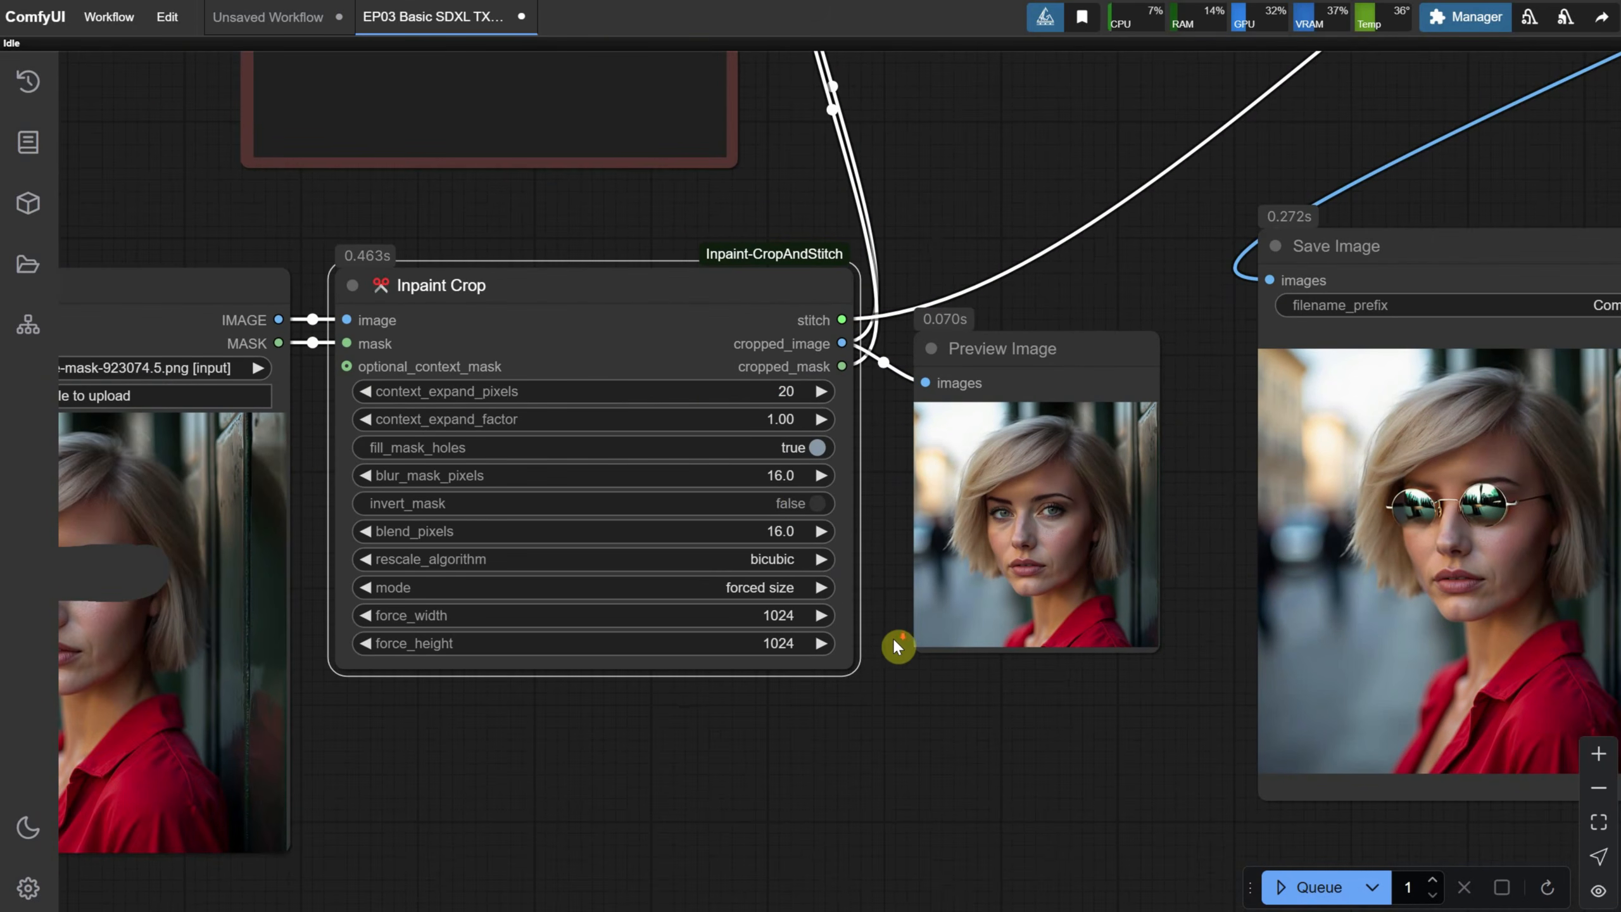
Step: Set context_expand_factor to 2.00 on the Inpaint Crop node and queue the workflow
{"action": "left_click", "coordinate": [778, 419]}
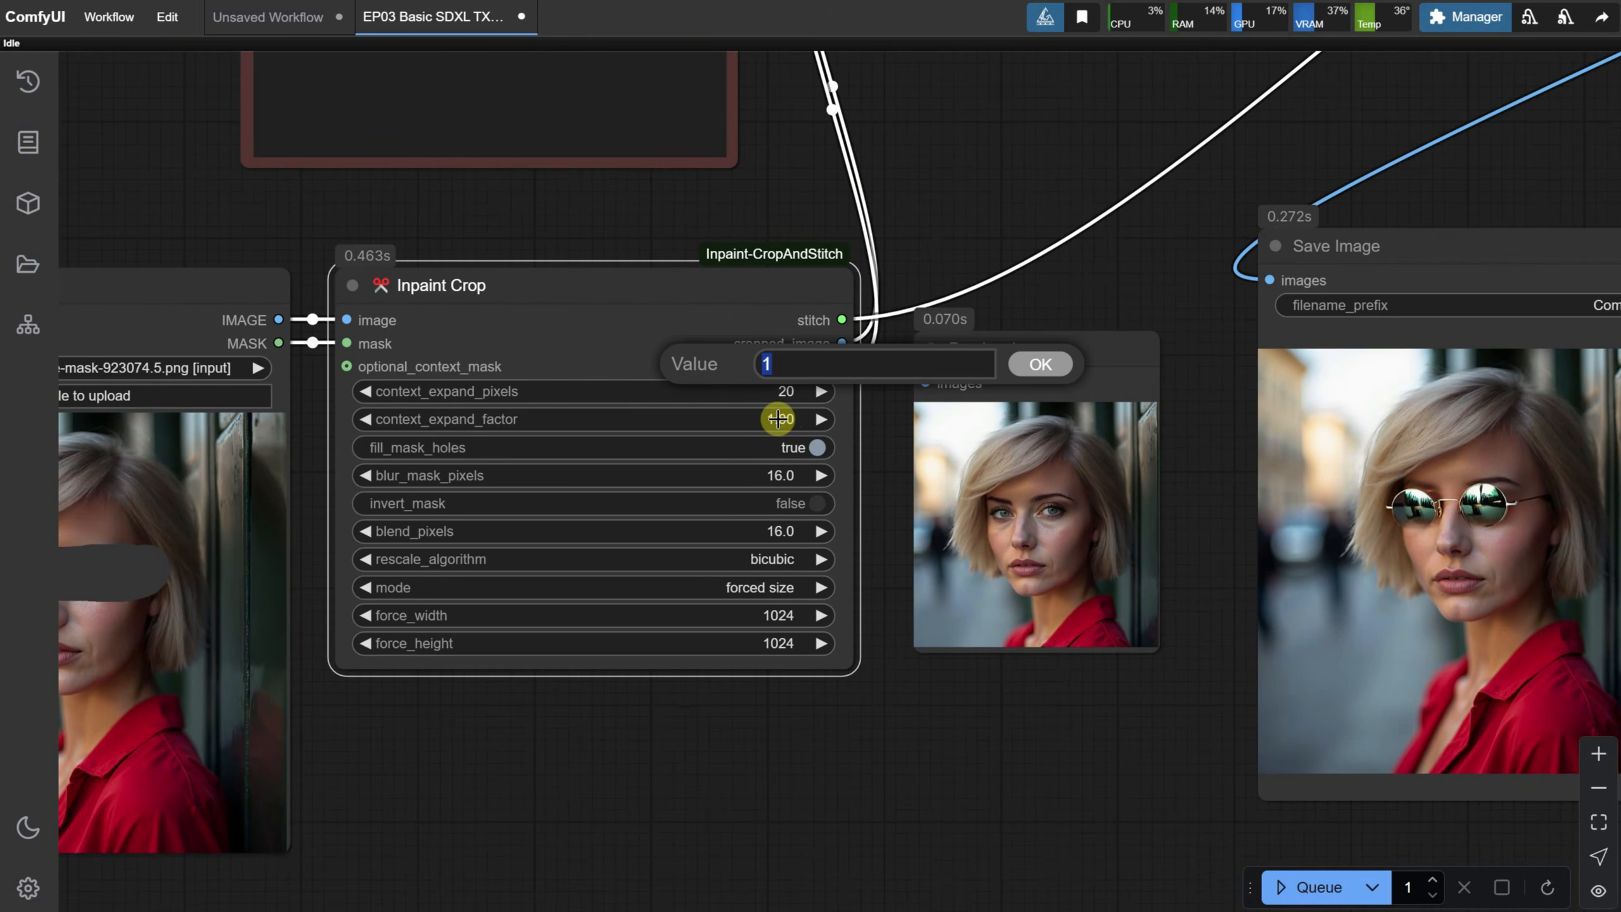
{"action": "type", "text": "2"}
{"action": "key", "text": "Return"}
{"action": "left_click", "coordinate": [1290, 888]}
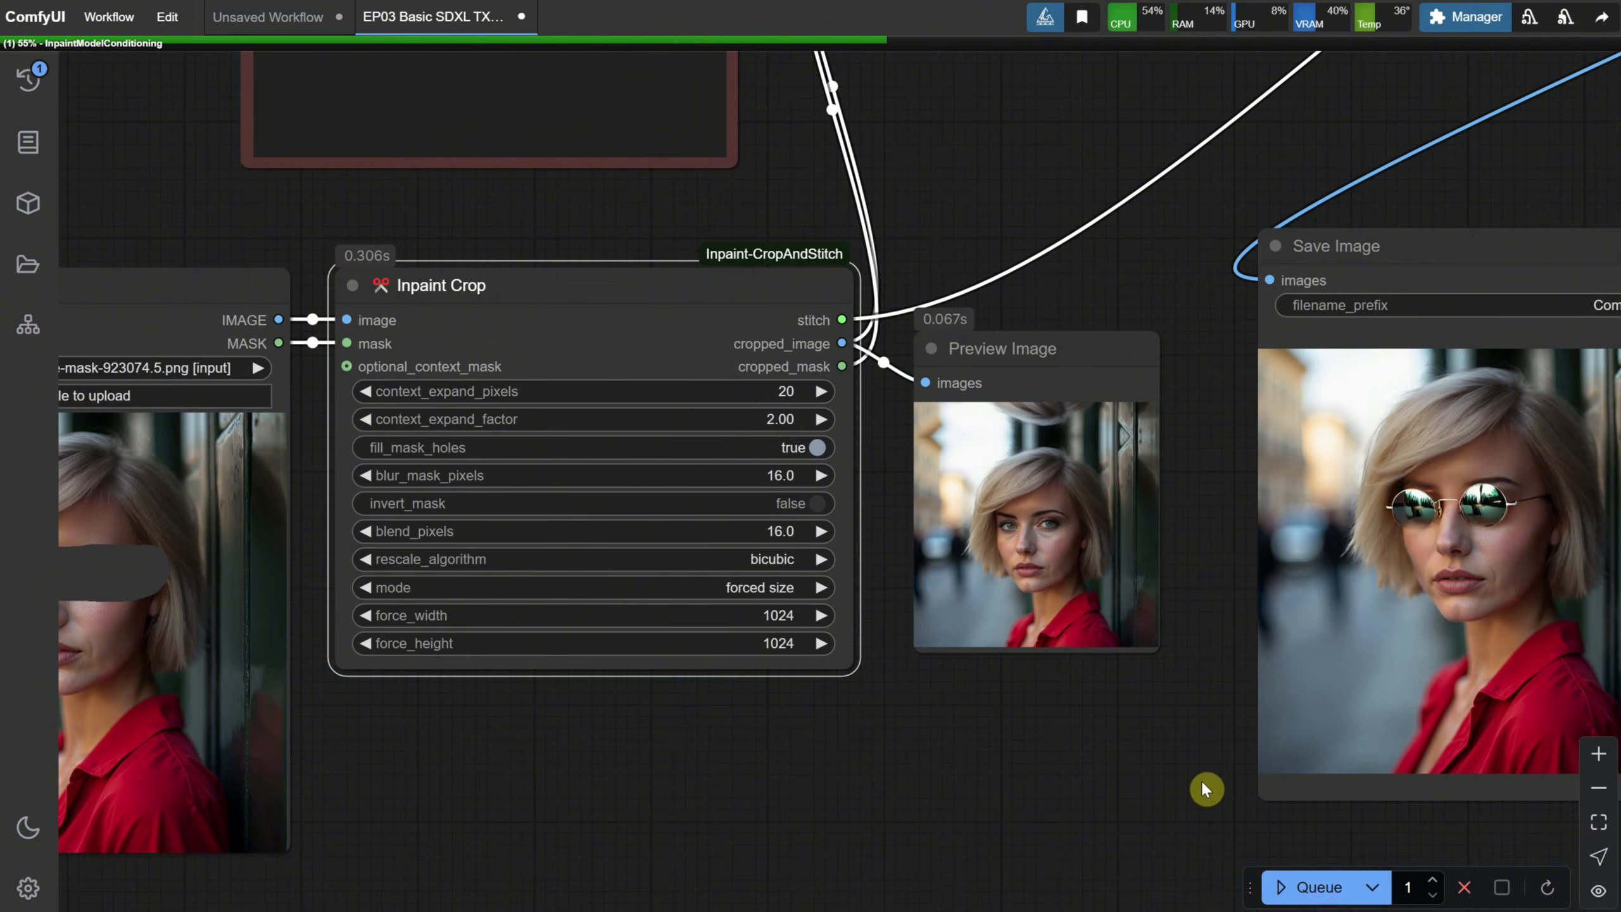
Step: Return context_expand_factor to 1.00, set the KSampler denoise to 0.80 and queue the workflow
{"action": "left_click", "coordinate": [779, 420]}
{"action": "type", "text": "1"}
{"action": "key", "text": "Return"}
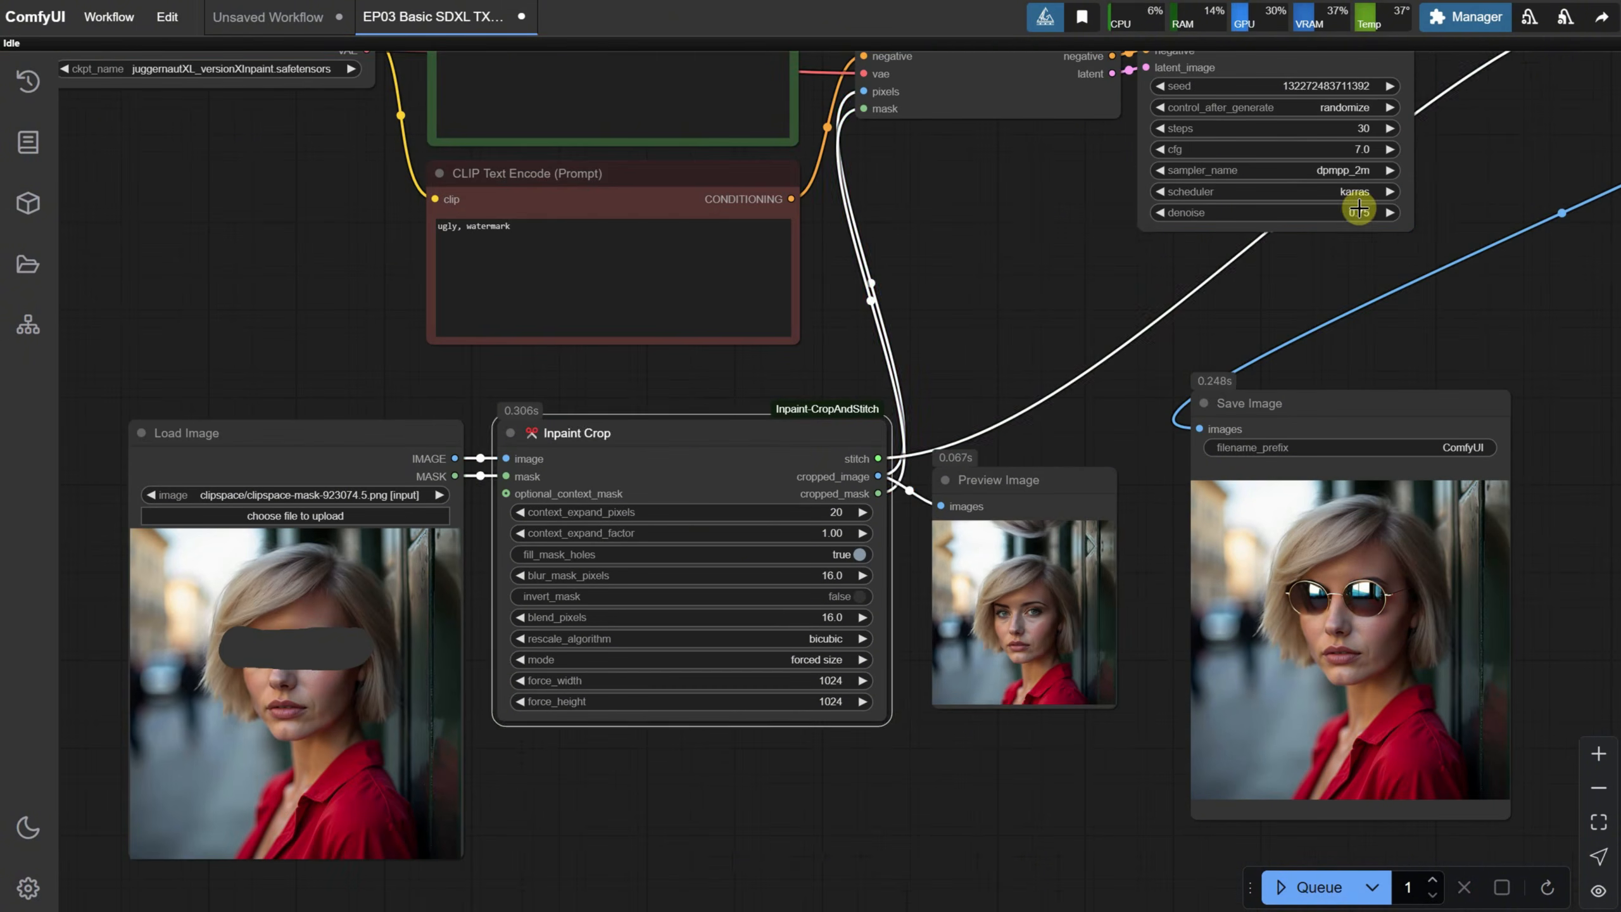
{"action": "left_click", "coordinate": [1318, 888]}
{"action": "scroll", "coordinate": [1404, 684], "scroll_direction": "up", "scroll_amount": 8}
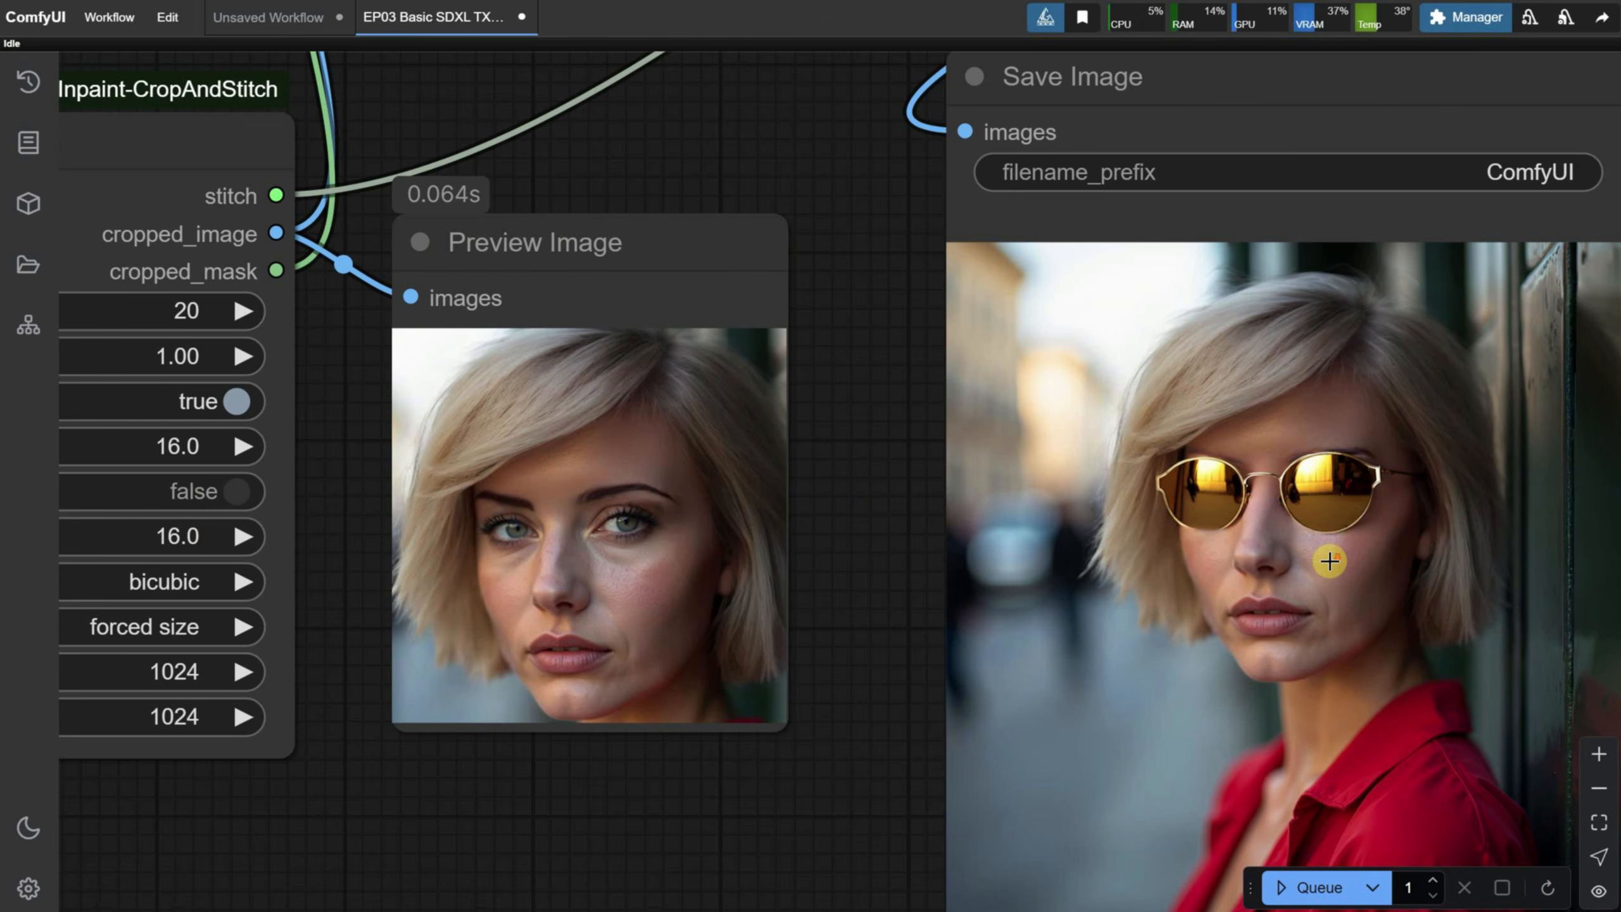
Step: Extend the eye mask further down under both eyes, save it to the Load Image node and queue the workflow
{"action": "scroll", "coordinate": [1329, 560], "scroll_direction": "down", "scroll_amount": 3}
{"action": "left_click_drag", "start_coordinate": [550, 785], "coordinate": [1194, 696]}
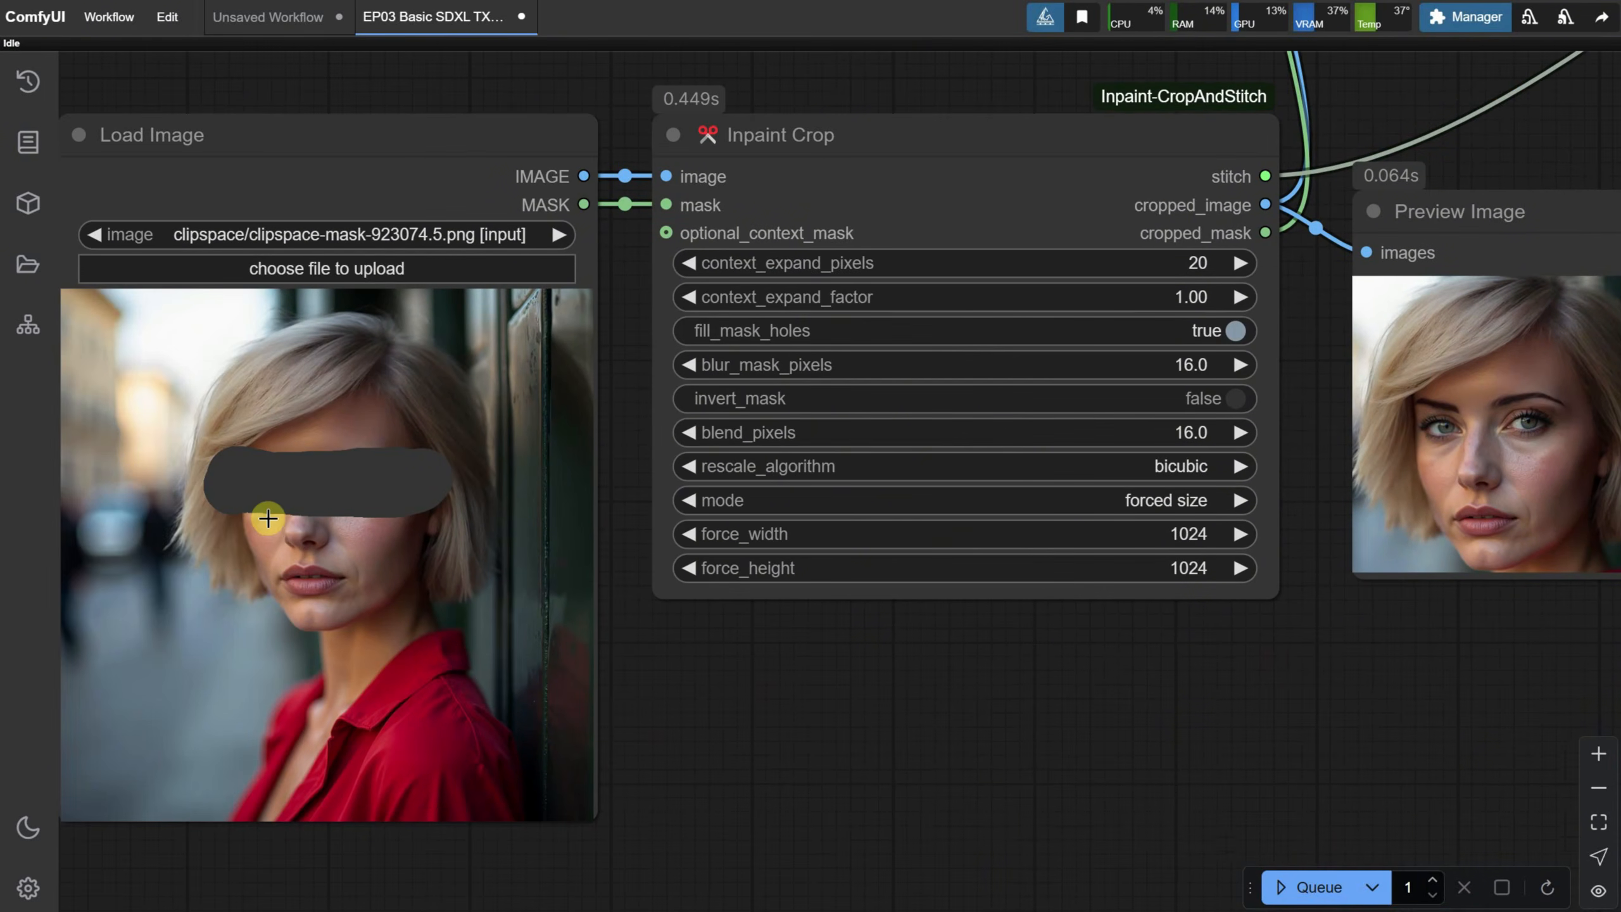
{"action": "scroll", "coordinate": [268, 518], "scroll_direction": "up", "scroll_amount": 3}
{"action": "scroll", "coordinate": [282, 514], "scroll_direction": "up", "scroll_amount": 2}
{"action": "right_click", "coordinate": [440, 348]}
{"action": "left_click", "coordinate": [461, 472]}
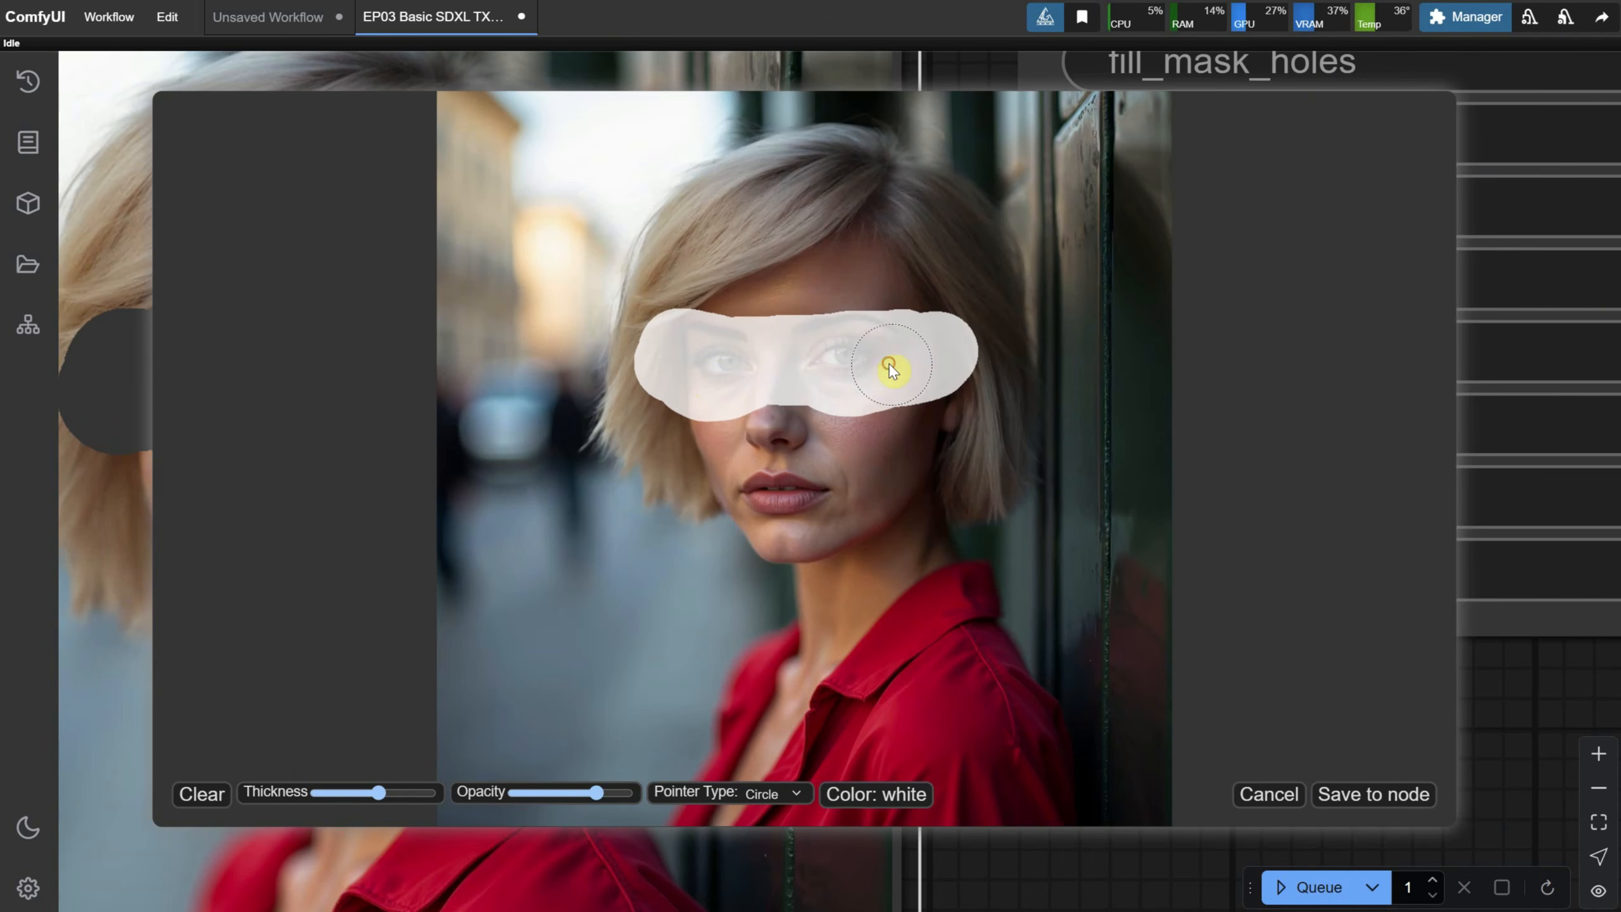
{"action": "left_click", "coordinate": [1360, 797]}
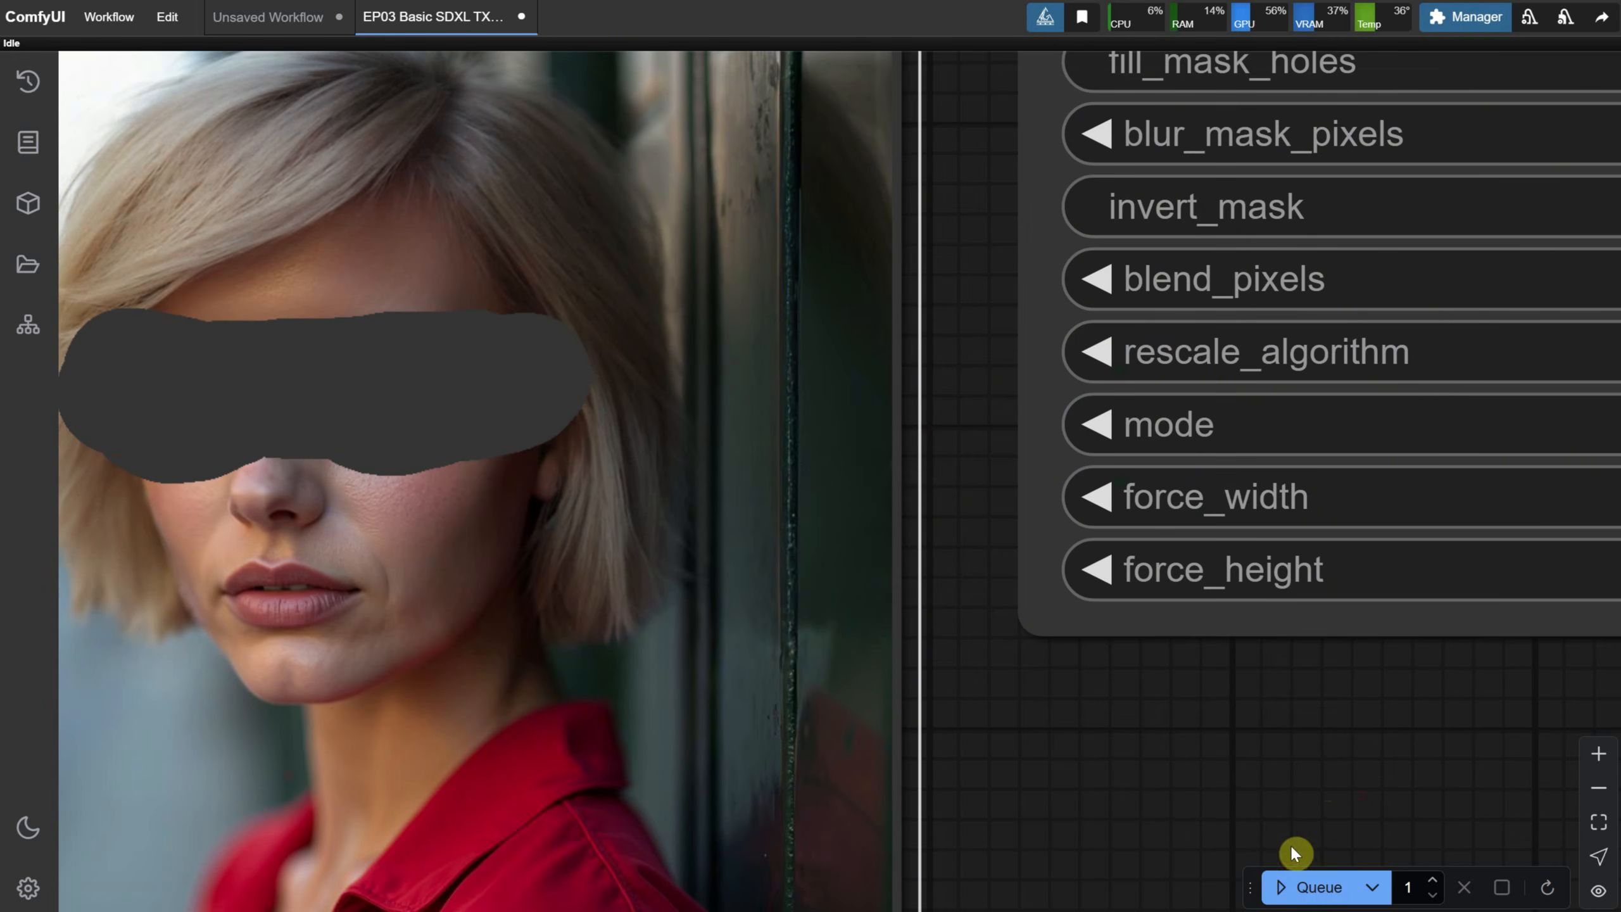
{"action": "left_click", "coordinate": [1305, 886]}
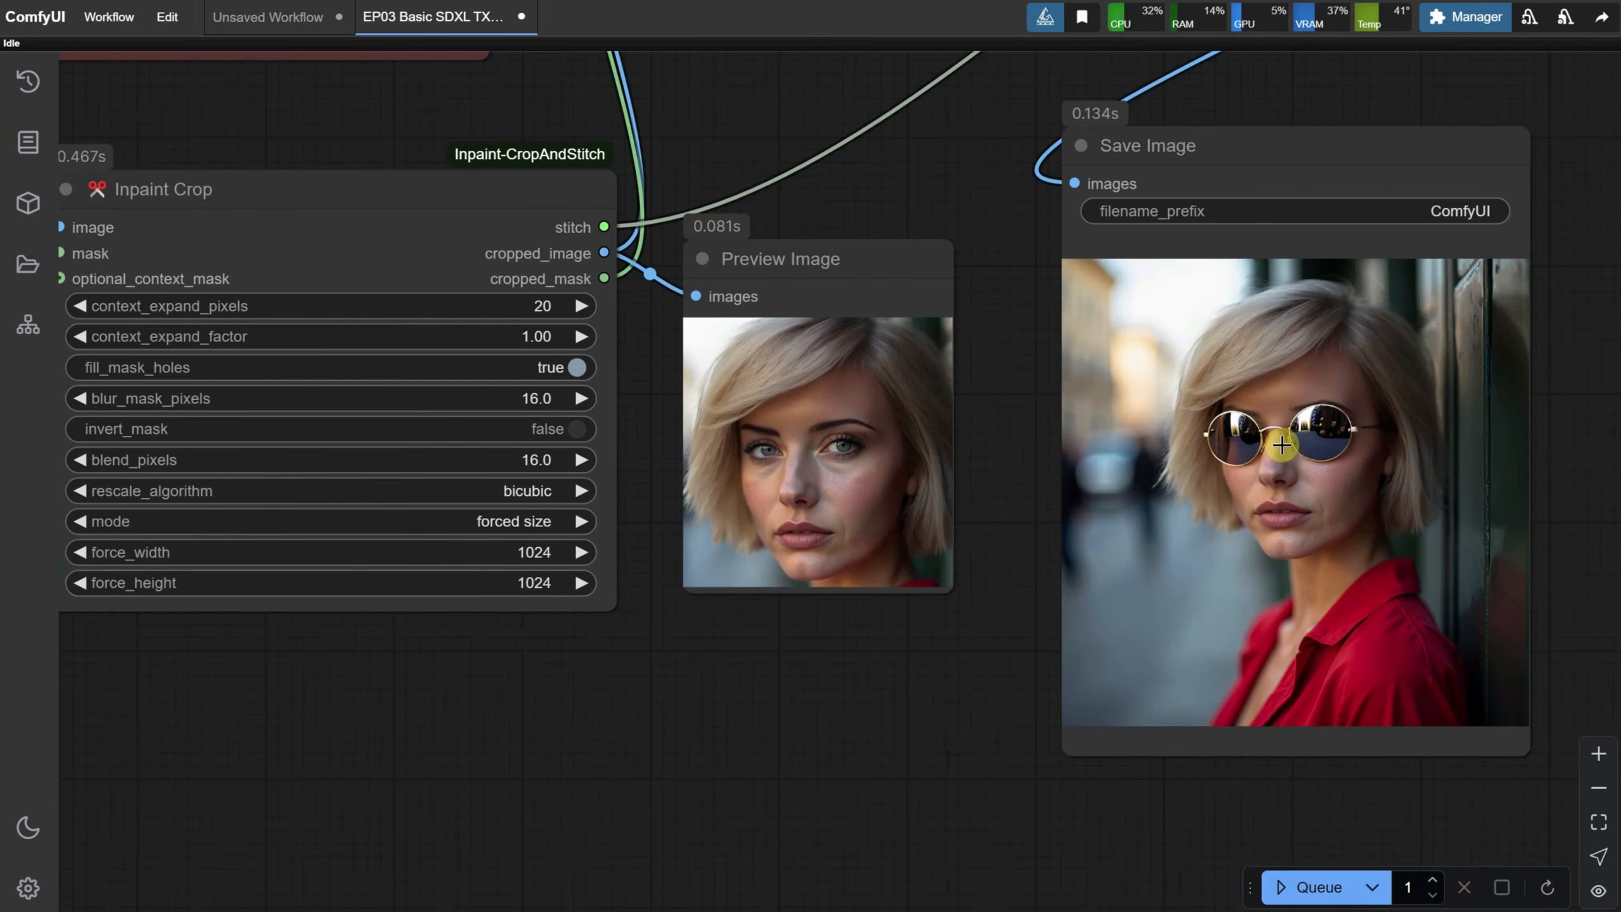
{"action": "scroll", "coordinate": [1272, 450], "scroll_direction": "up", "scroll_amount": 3}
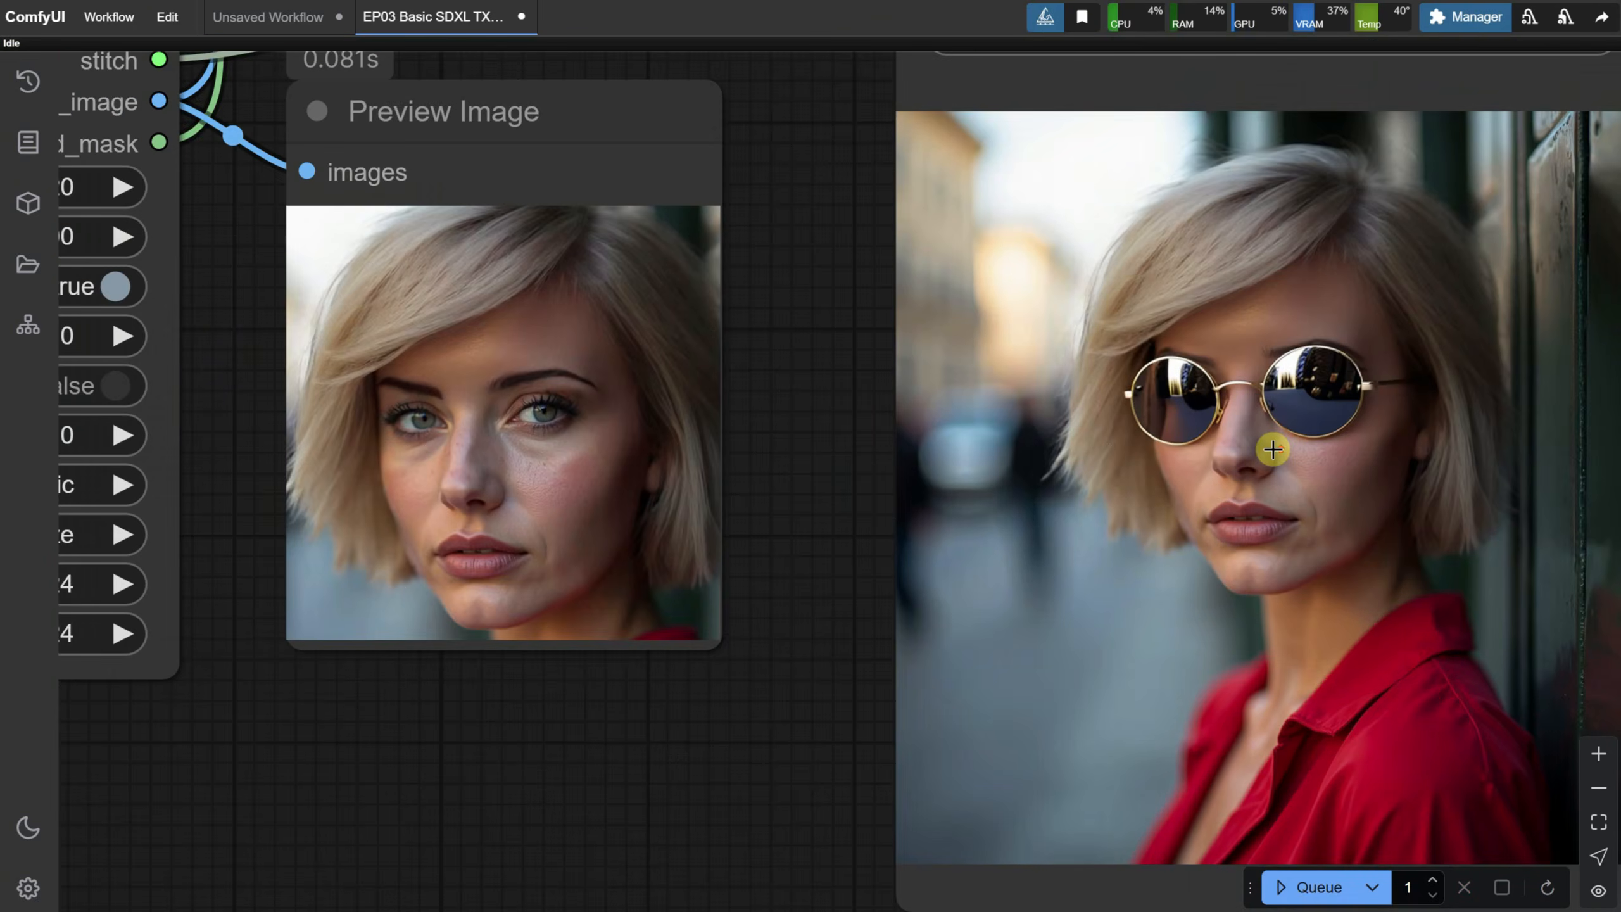
{"action": "scroll", "coordinate": [1273, 450], "scroll_direction": "up", "scroll_amount": 2}
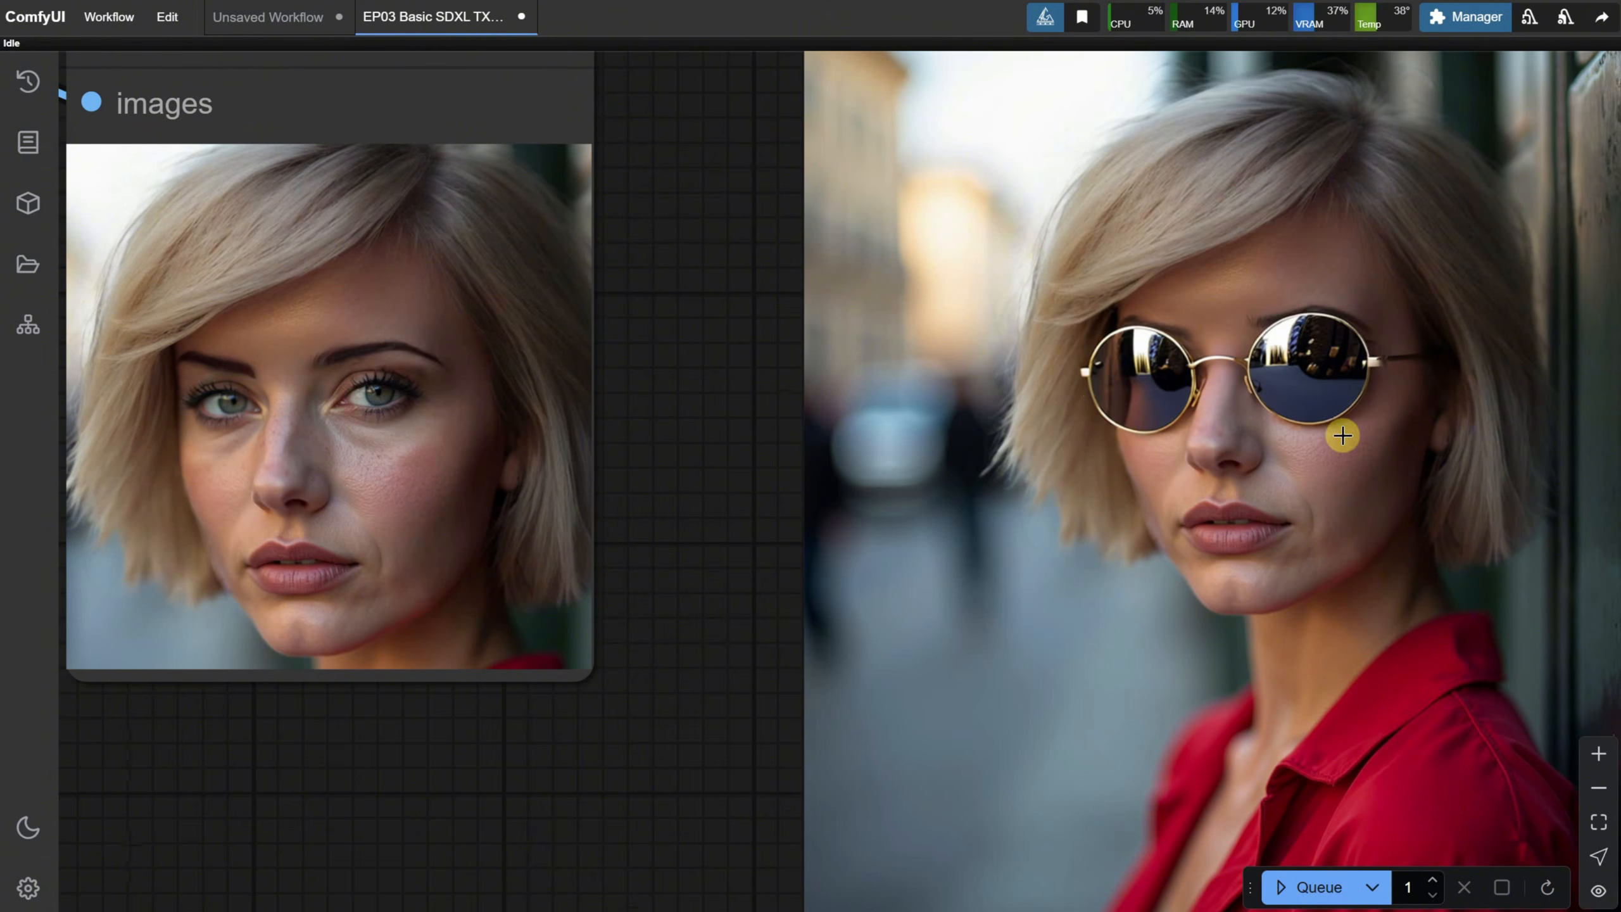
{"action": "scroll", "coordinate": [1285, 641], "scroll_direction": "down", "scroll_amount": 8}
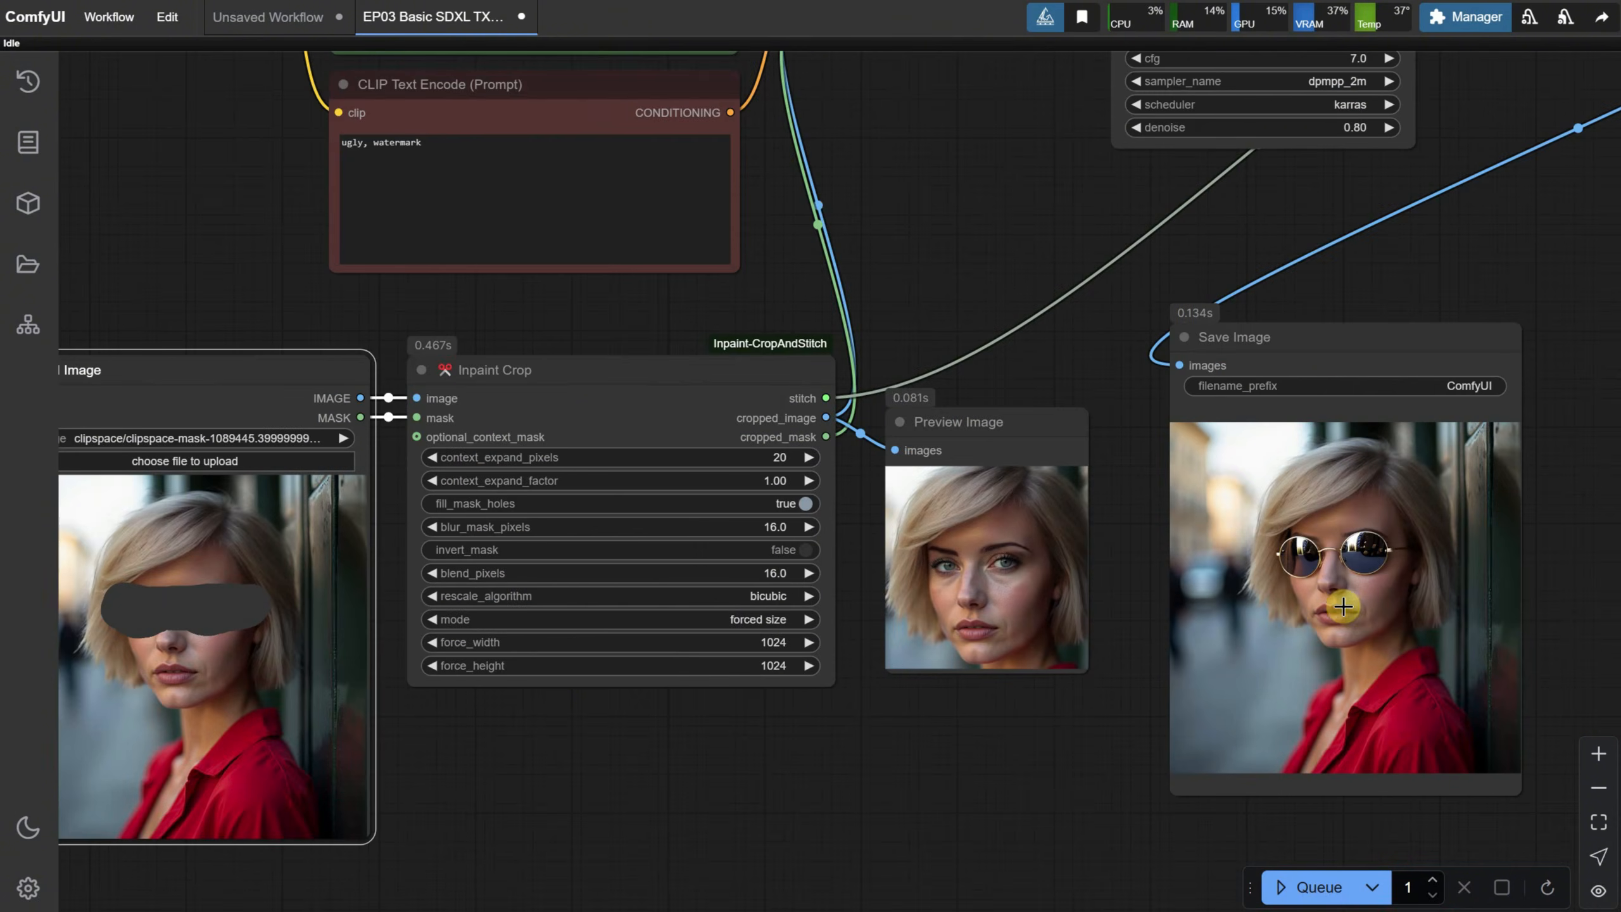
Step: Load monster.png into the Load Image node in place of the portrait
{"action": "left_click_drag", "start_coordinate": [963, 793], "coordinate": [1223, 684]}
{"action": "left_click", "coordinate": [445, 351]}
{"action": "double_click", "coordinate": [231, 83]}
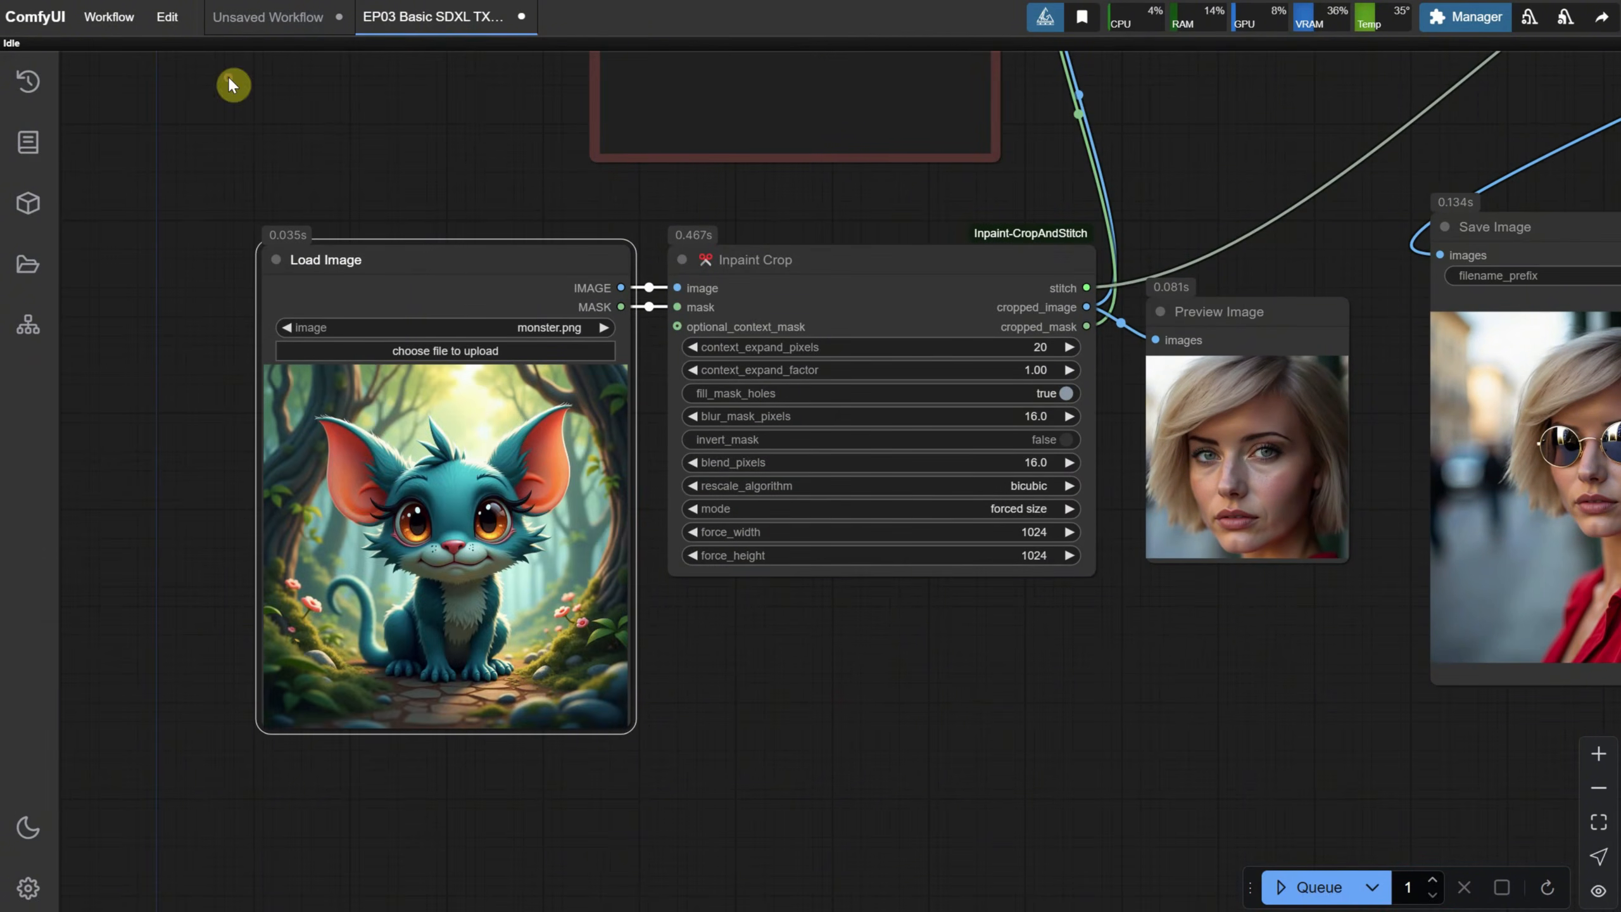
Step: Mask the mossy ground with flowers beside the monster, out to the image edge, and save it to the node
{"action": "scroll", "coordinate": [709, 637], "scroll_direction": "up", "scroll_amount": 8}
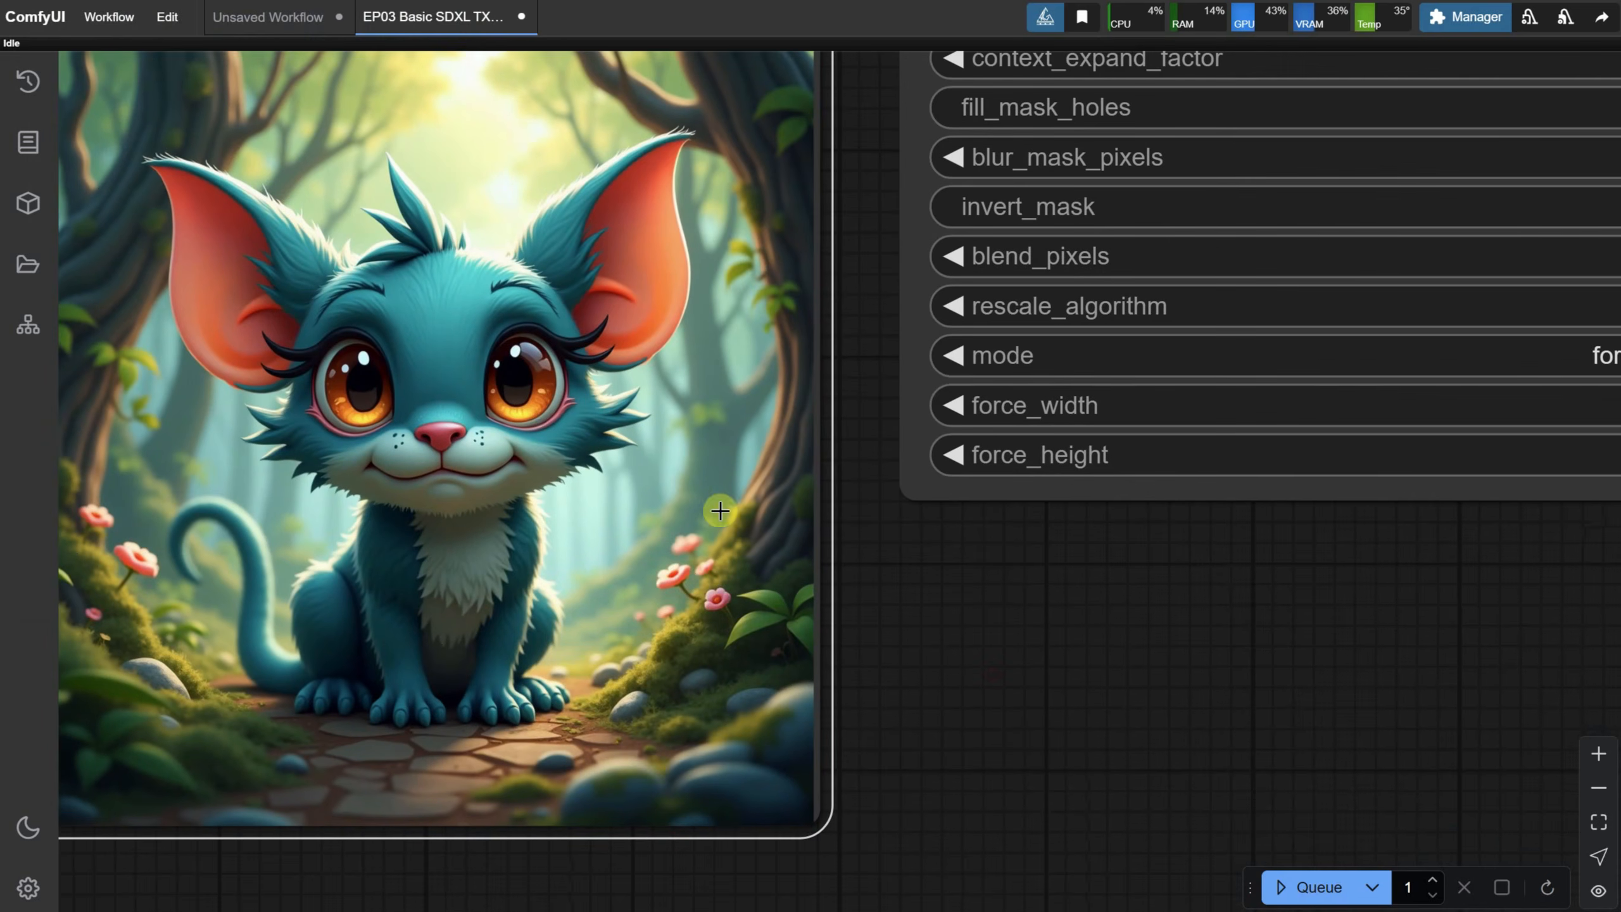
{"action": "right_click", "coordinate": [721, 512]}
{"action": "left_click", "coordinate": [614, 826]}
{"action": "mouse_move", "coordinate": [1059, 549]}
{"action": "left_mouse_down"}
{"action": "mouse_move", "coordinate": [1021, 688]}
{"action": "mouse_move", "coordinate": [1137, 562]}
{"action": "mouse_move", "coordinate": [1119, 605]}
{"action": "mouse_move", "coordinate": [1144, 685]}
{"action": "mouse_move", "coordinate": [1038, 653]}
{"action": "mouse_move", "coordinate": [1151, 552]}
{"action": "mouse_move", "coordinate": [1066, 543]}
{"action": "mouse_move", "coordinate": [992, 594]}
{"action": "mouse_move", "coordinate": [1006, 699]}
{"action": "mouse_move", "coordinate": [1127, 718]}
{"action": "mouse_move", "coordinate": [1172, 543]}
{"action": "mouse_move", "coordinate": [1046, 564]}
{"action": "left_mouse_up"}
{"action": "left_click", "coordinate": [1349, 798]}
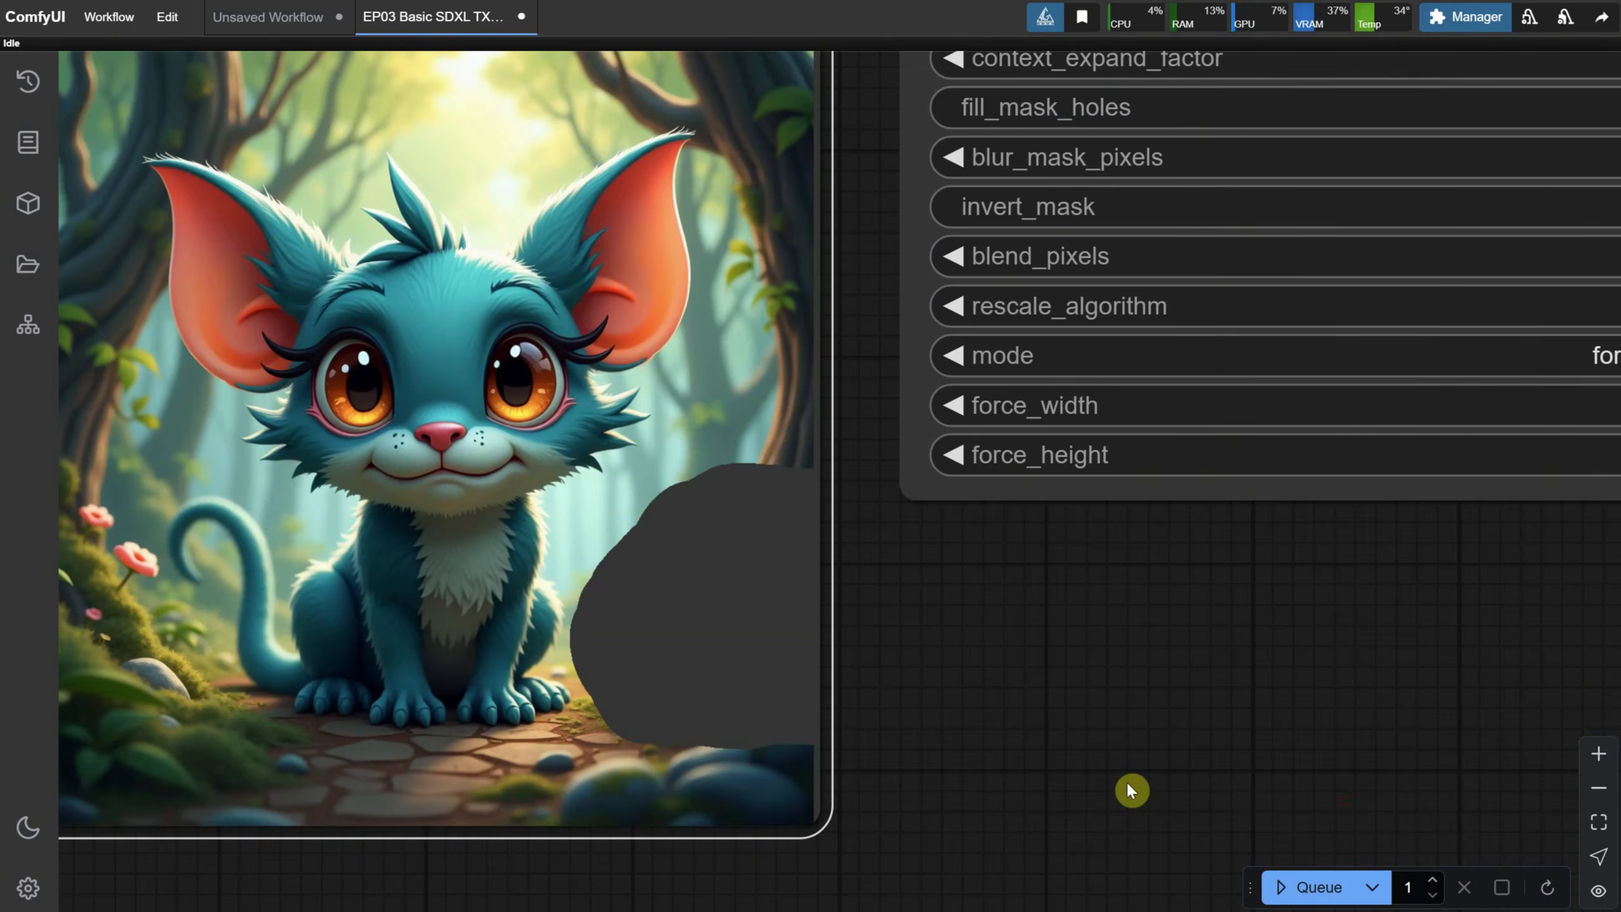
Step: Change the positive prompt to "cartoon skull, on the ground" and queue the workflow twice
{"action": "scroll", "coordinate": [789, 282], "scroll_direction": "down", "scroll_amount": 9}
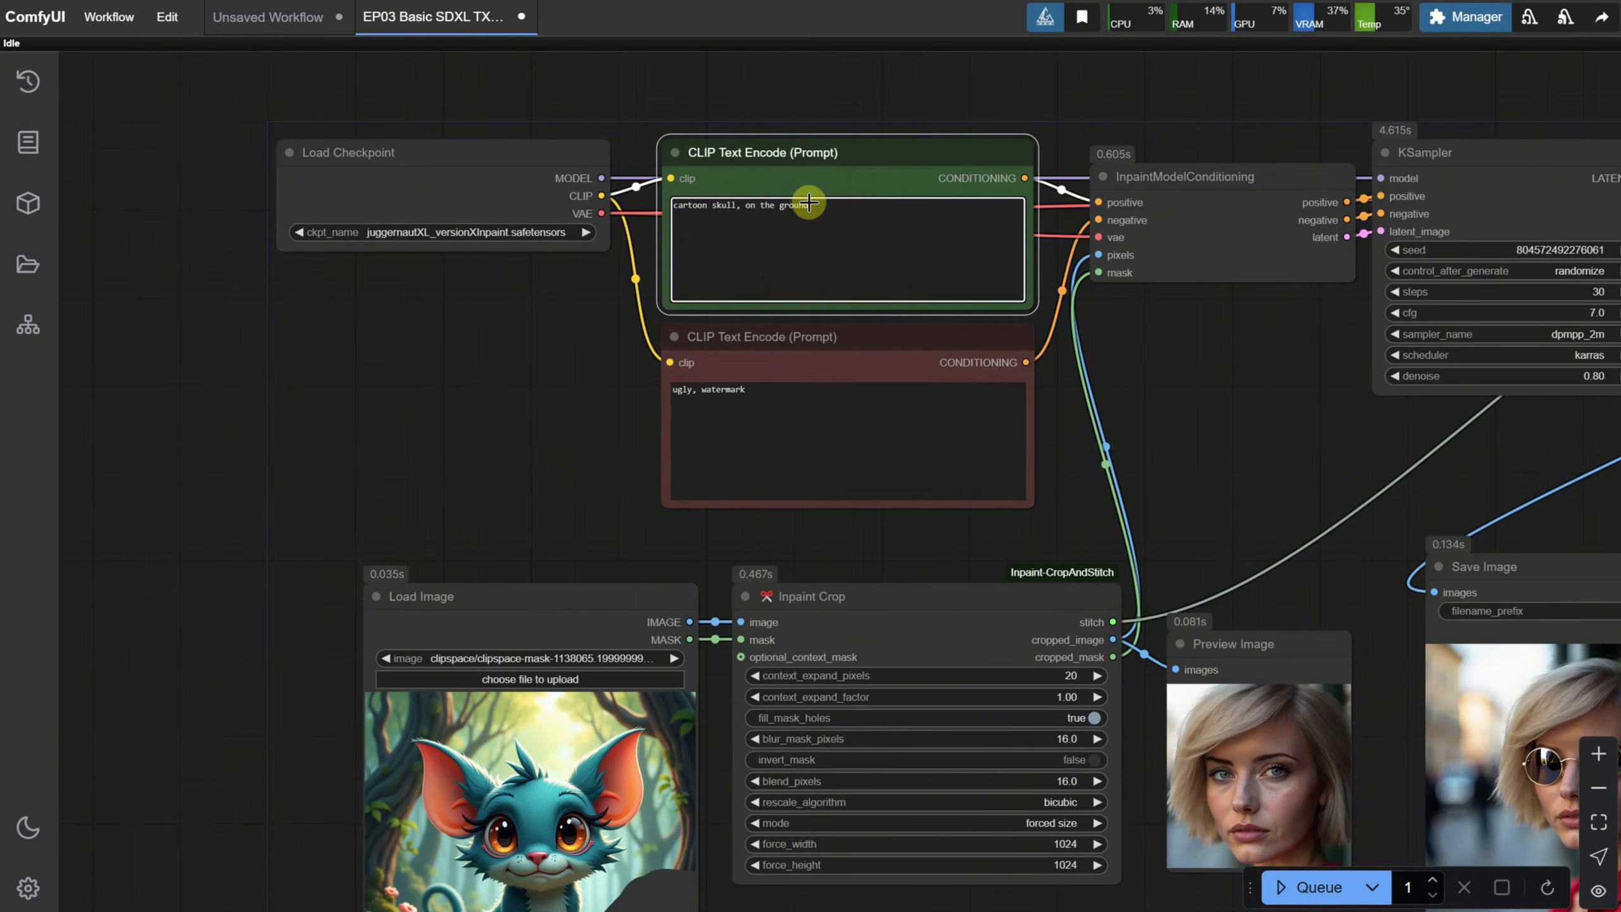
{"action": "scroll", "coordinate": [1155, 390], "scroll_direction": "down", "scroll_amount": 4}
{"action": "left_click_drag", "start_coordinate": [1154, 383], "coordinate": [1017, 329]}
{"action": "scroll", "coordinate": [1086, 622], "scroll_direction": "up", "scroll_amount": 3}
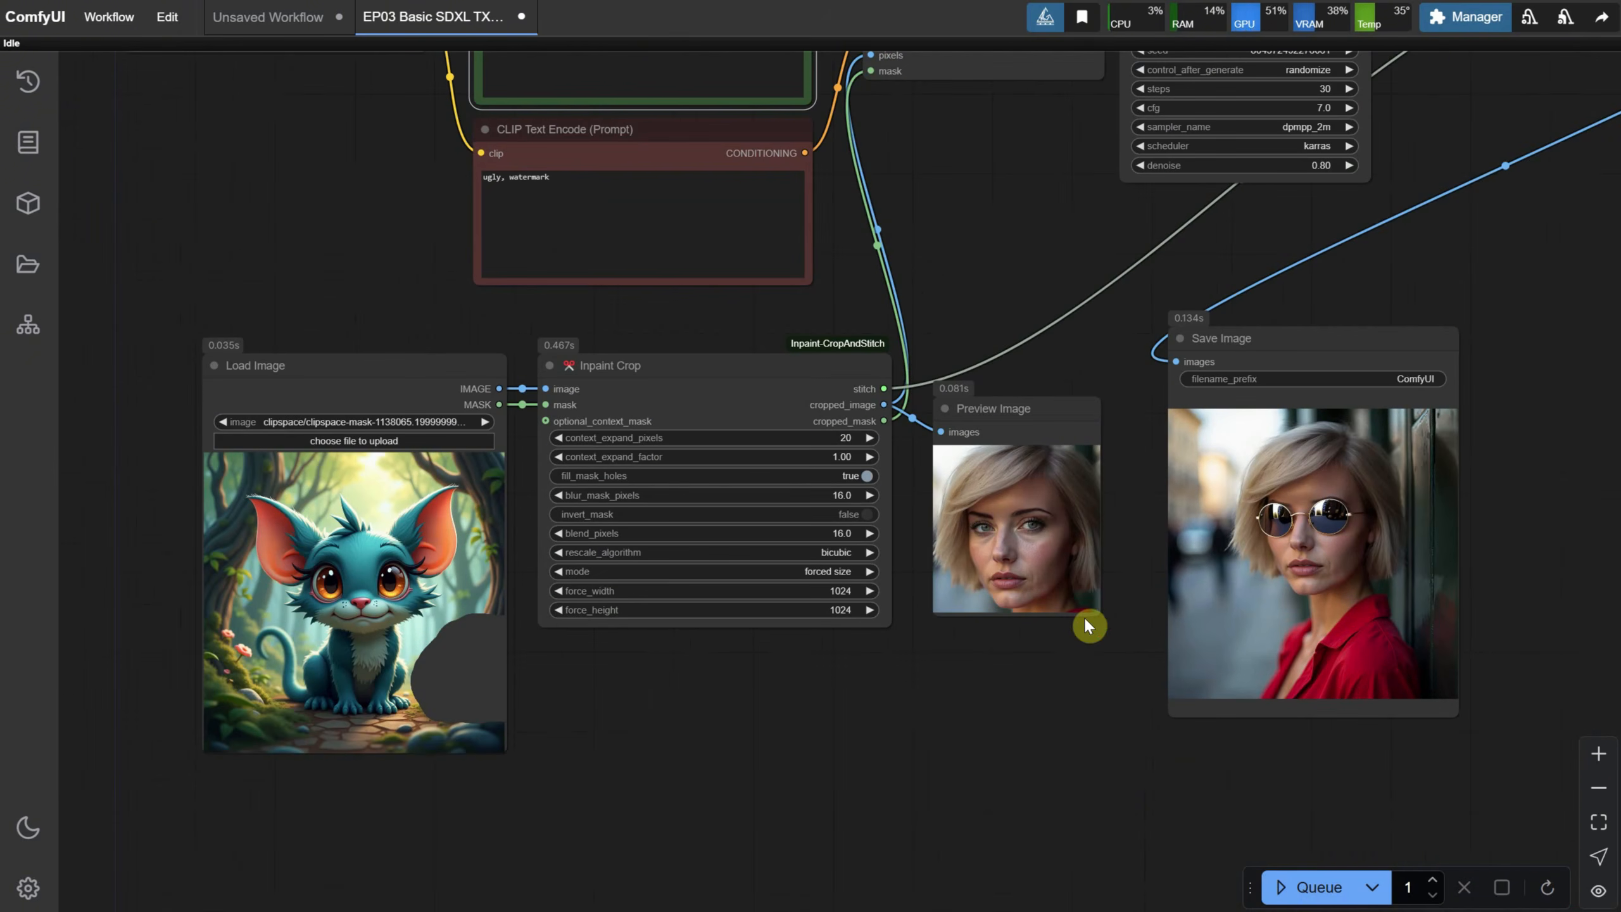
{"action": "left_click", "coordinate": [1302, 887]}
{"action": "scroll", "coordinate": [889, 730], "scroll_direction": "up", "scroll_amount": 3}
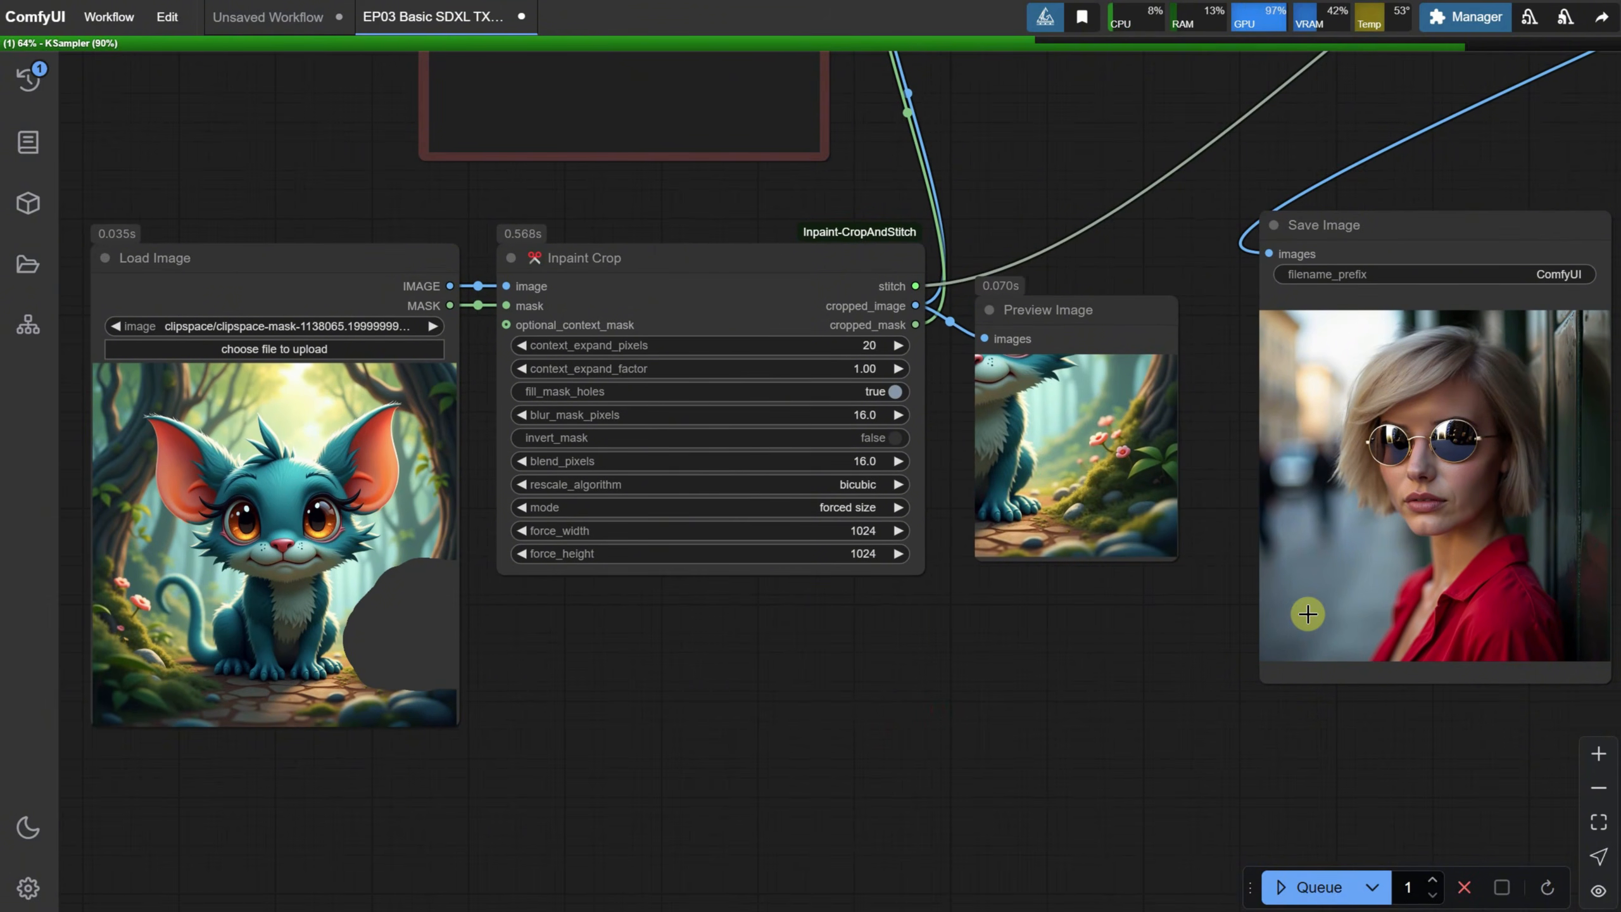
{"action": "scroll", "coordinate": [1545, 599], "scroll_direction": "up", "scroll_amount": 8}
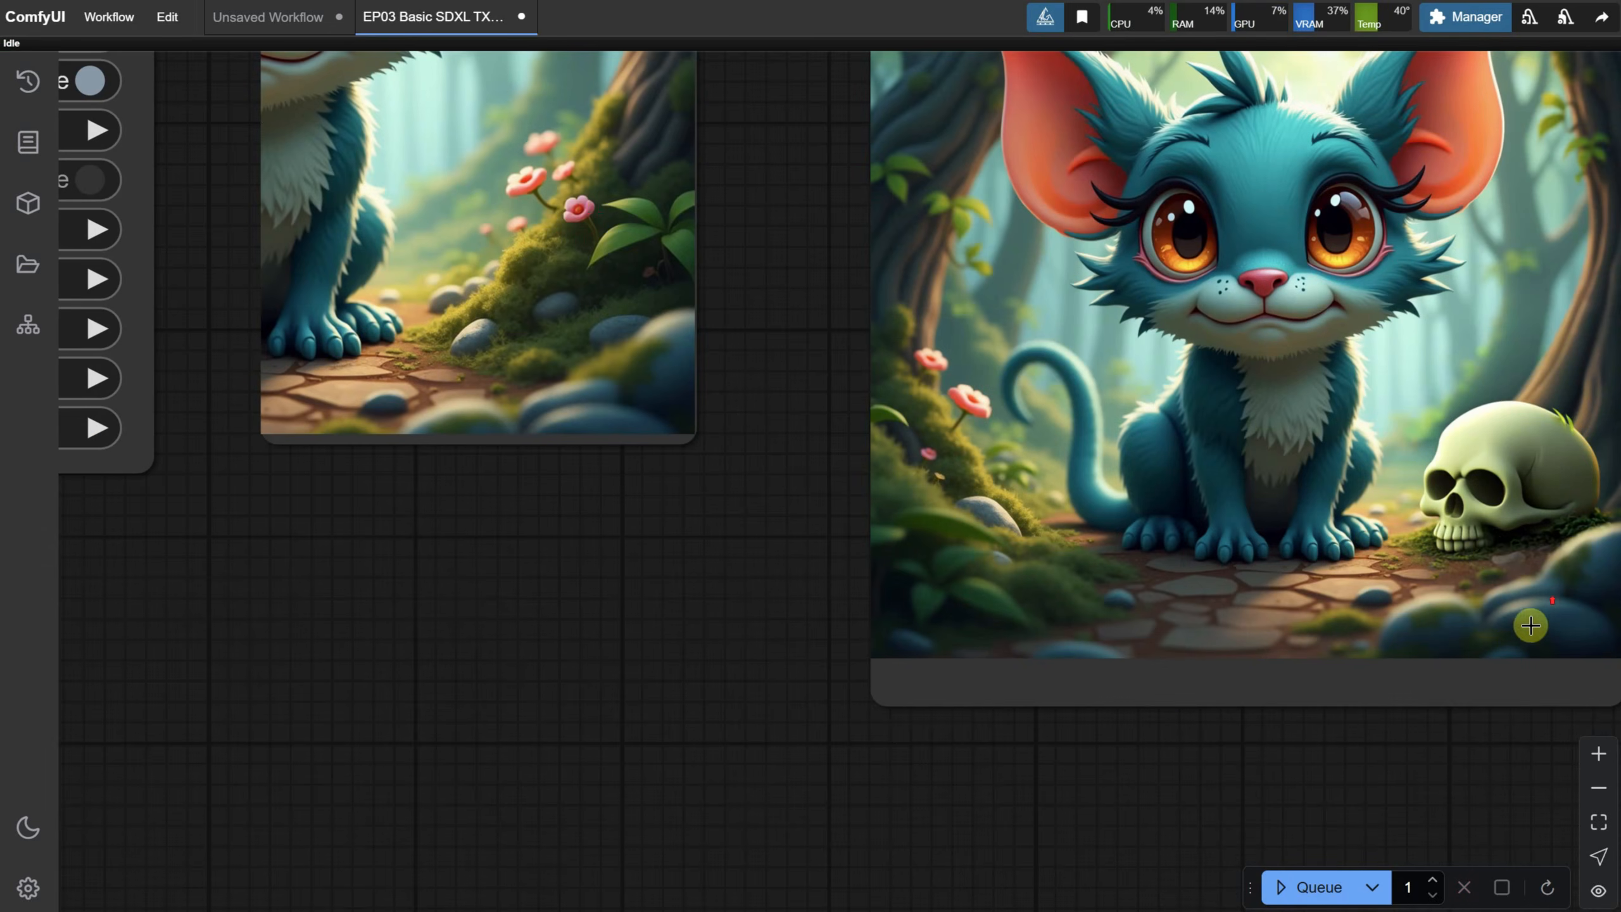
{"action": "scroll", "coordinate": [1475, 443], "scroll_direction": "down", "scroll_amount": 2}
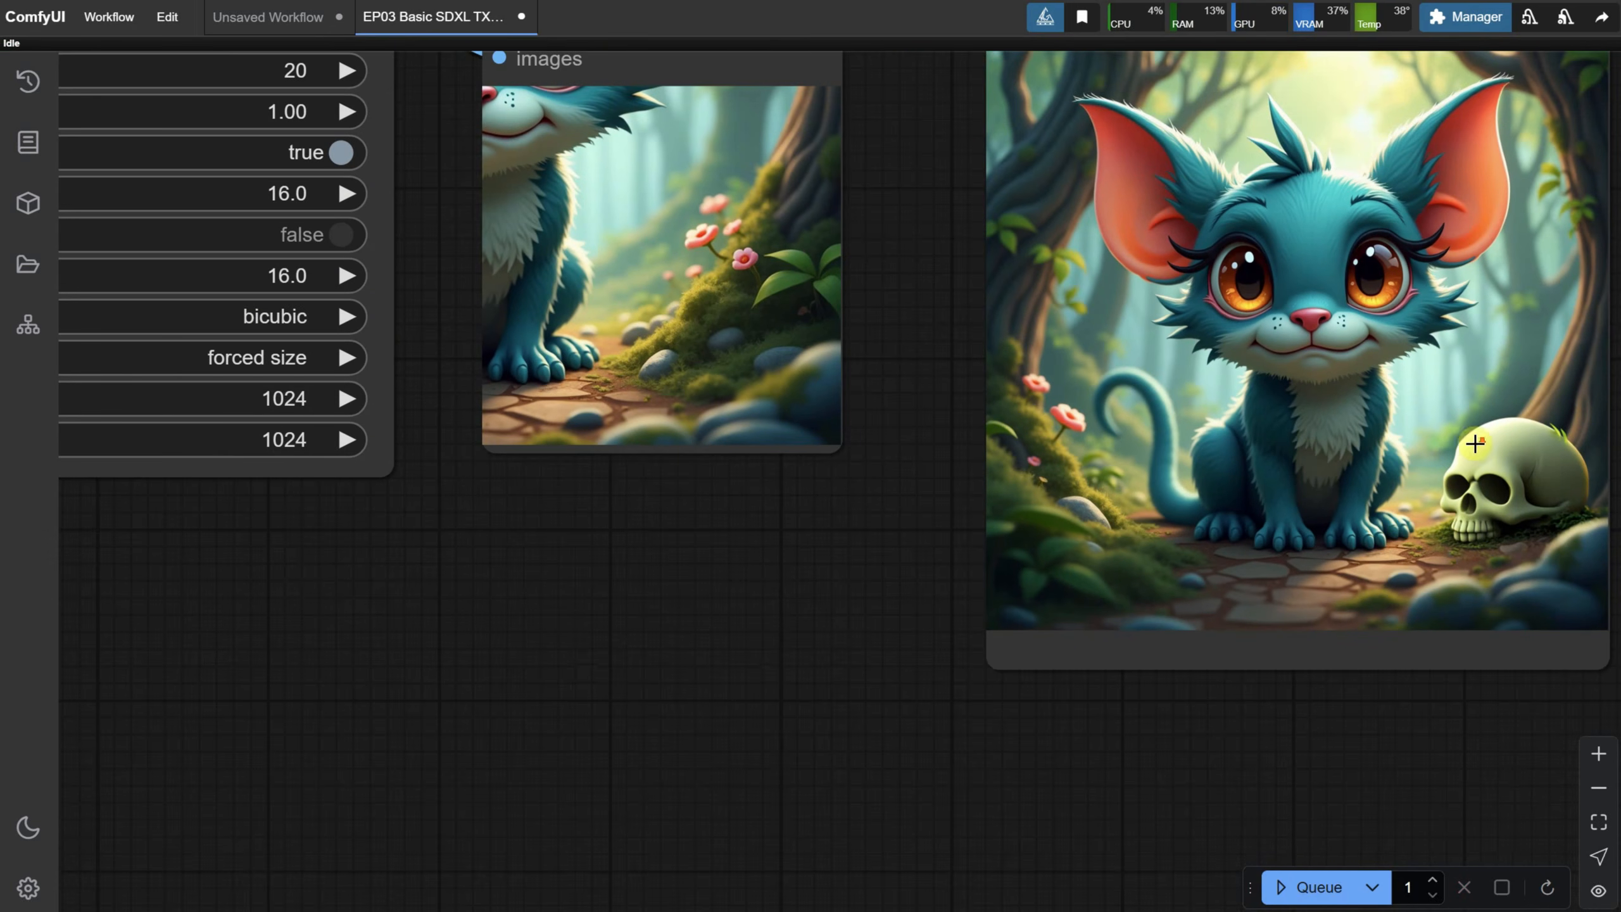
{"action": "left_click", "coordinate": [1313, 888]}
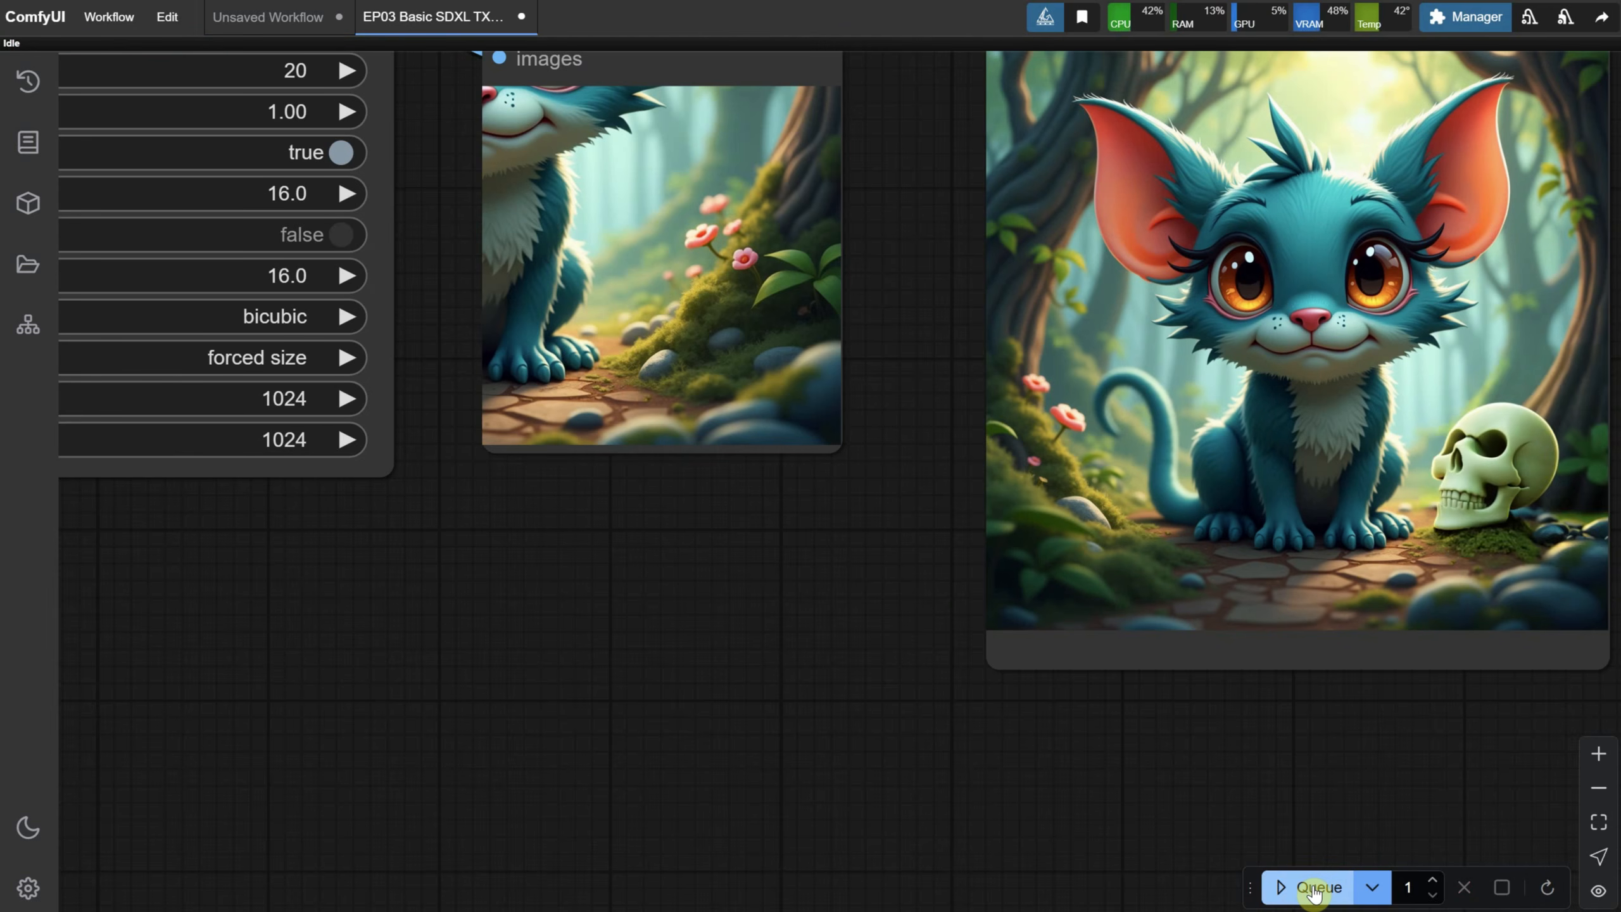
{"action": "scroll", "coordinate": [833, 677], "scroll_direction": "down", "scroll_amount": 3}
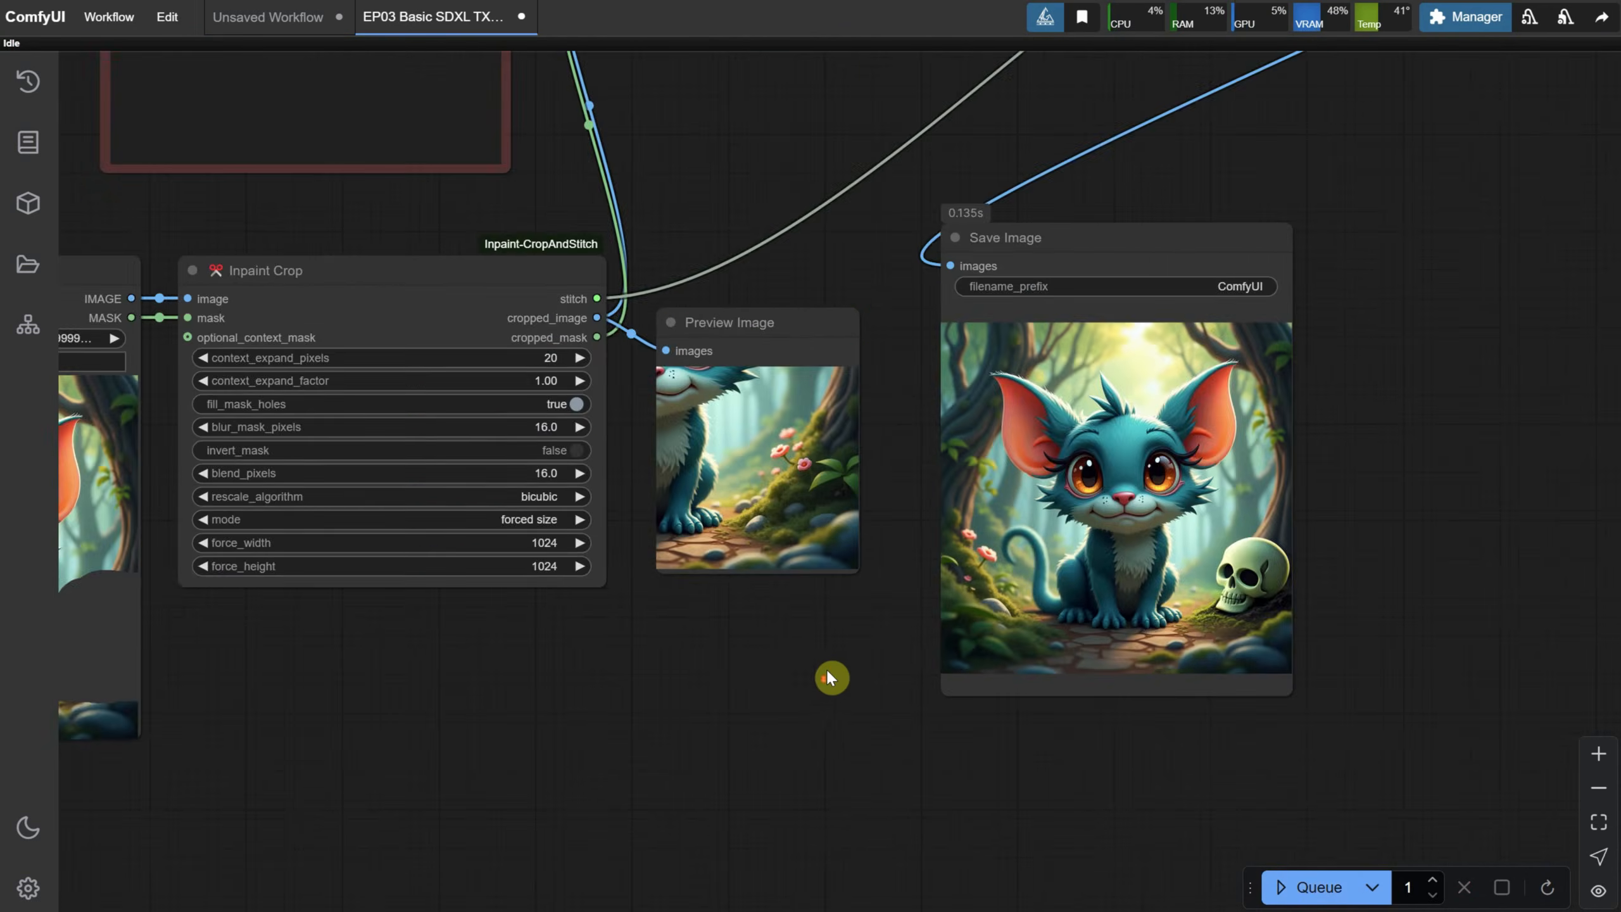
Step: Change the positive prompt to "cartoon skull made from gray stone, covered in moss, on the ground" and queue the workflow twice
{"action": "scroll", "coordinate": [966, 794], "scroll_direction": "left", "scroll_amount": 5}
{"action": "scroll", "coordinate": [411, 333], "scroll_direction": "up", "scroll_amount": 4}
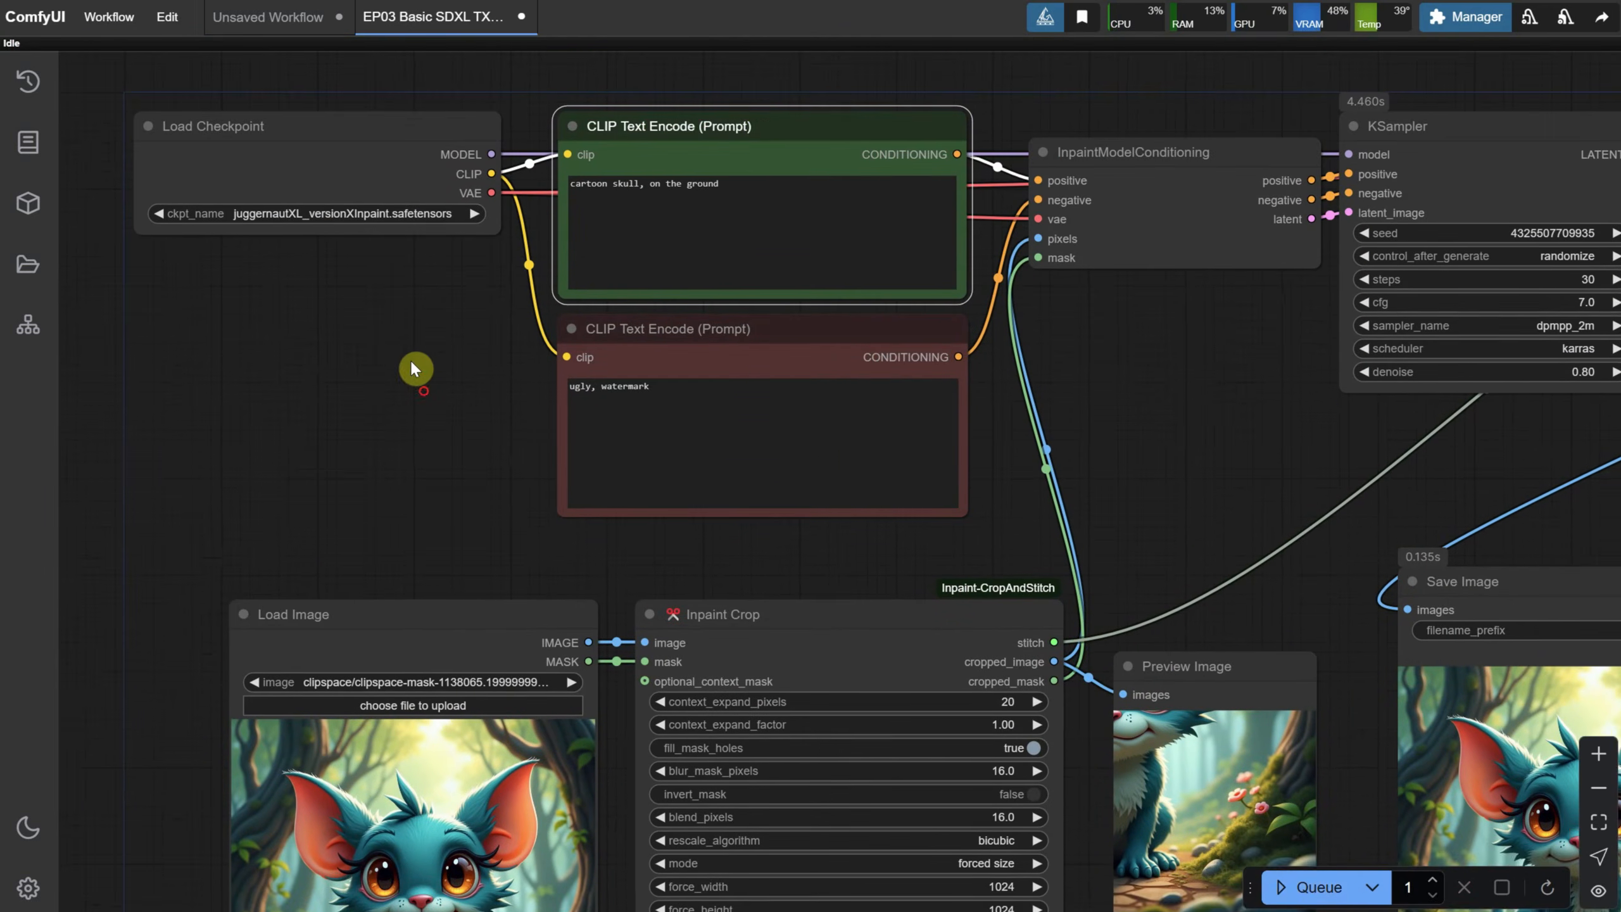
{"action": "scroll", "coordinate": [410, 360], "scroll_direction": "up", "scroll_amount": 1}
{"action": "left_click", "coordinate": [644, 218]}
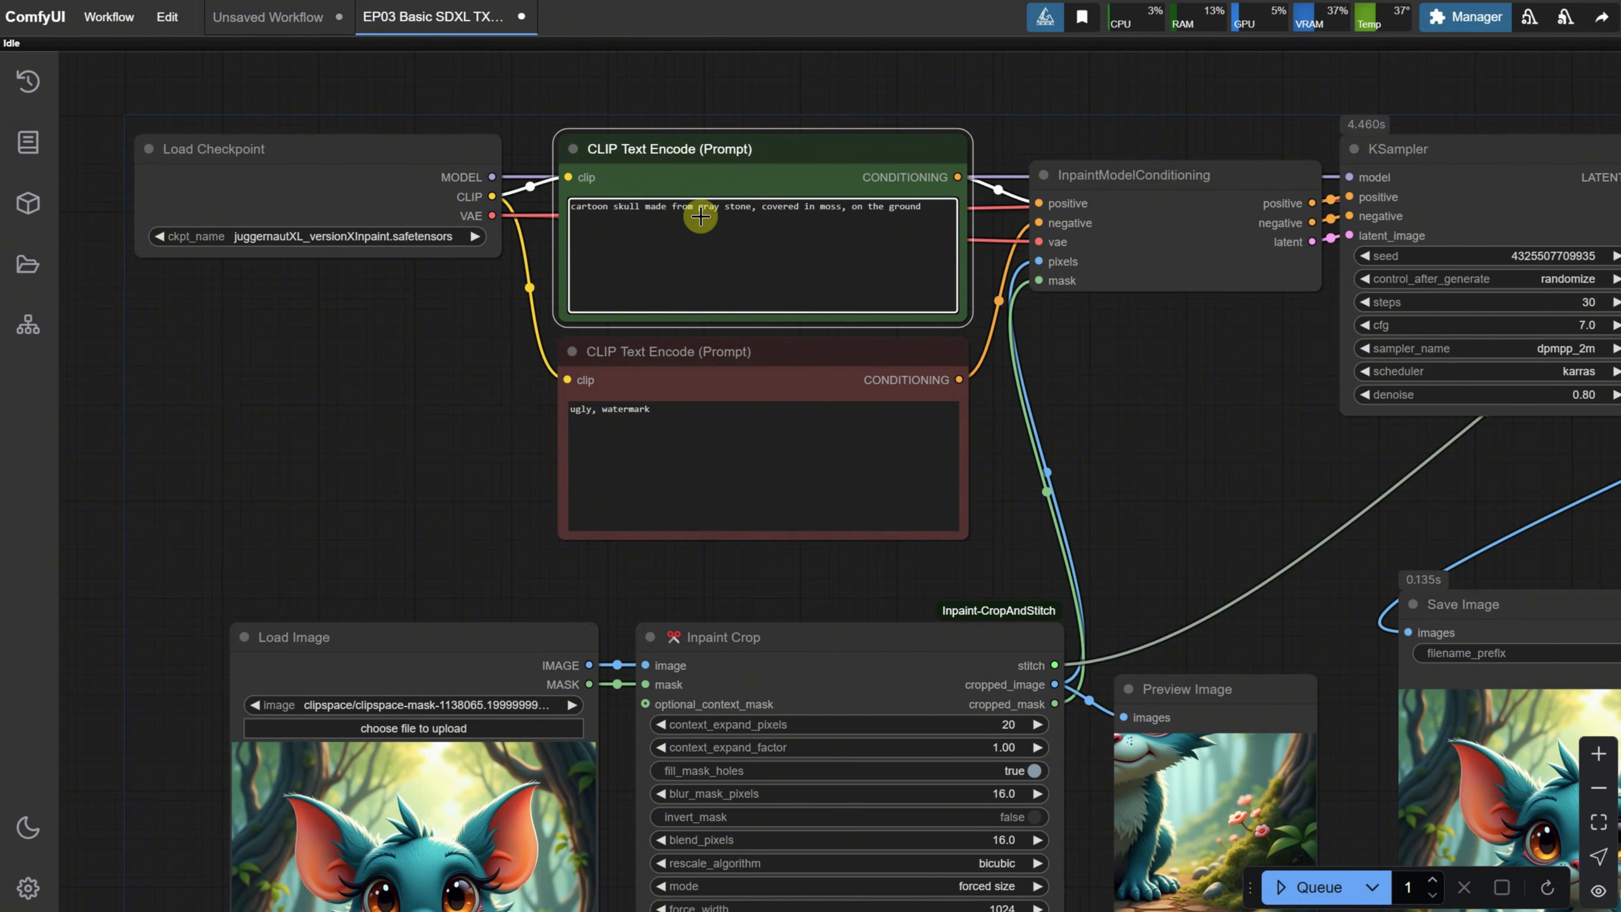
{"action": "scroll", "coordinate": [1264, 512], "scroll_direction": "up", "scroll_amount": 5}
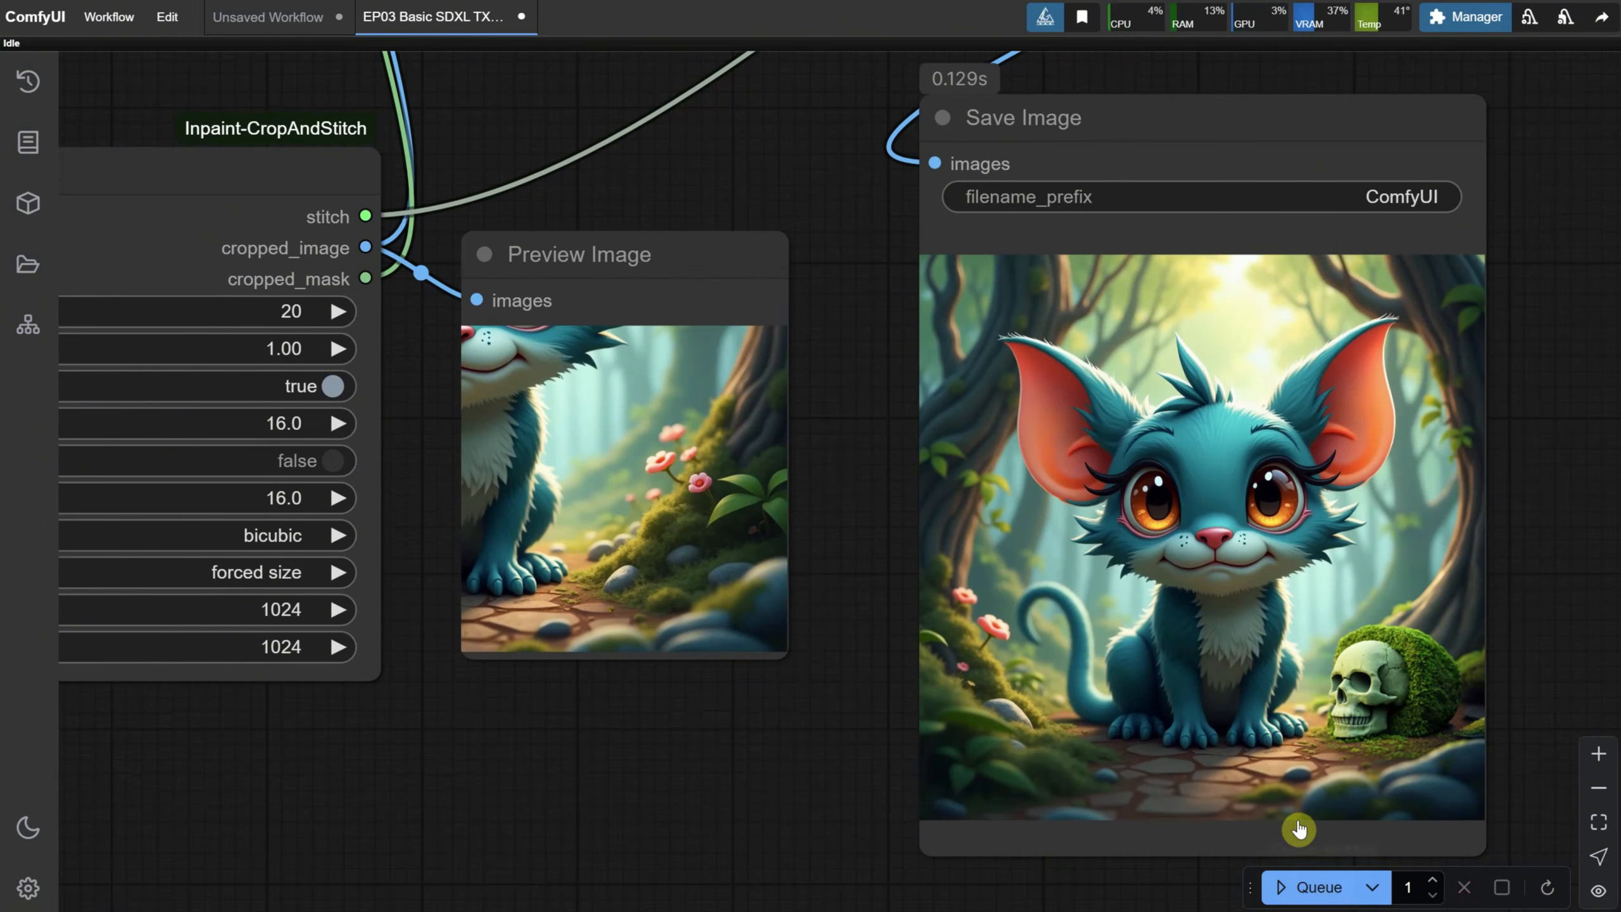
{"action": "left_click", "coordinate": [1309, 895]}
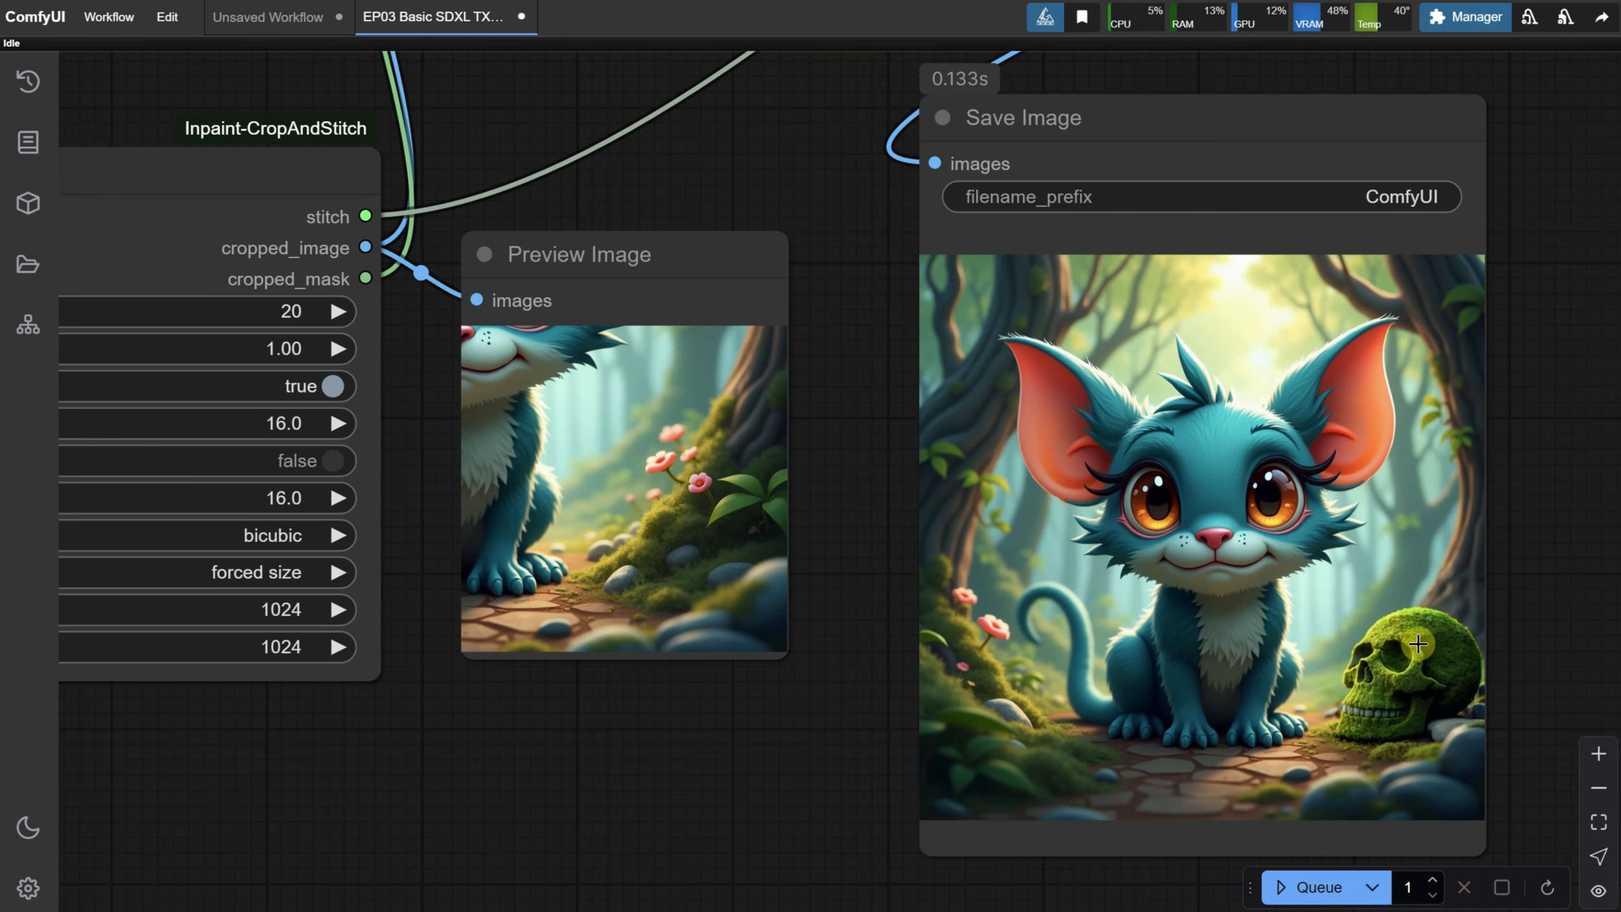
Step: Paste the result image with the mossy skull into the Load Image node as the new source
{"action": "scroll", "coordinate": [1424, 641], "scroll_direction": "down", "scroll_amount": 3}
{"action": "left_click", "coordinate": [344, 533]}
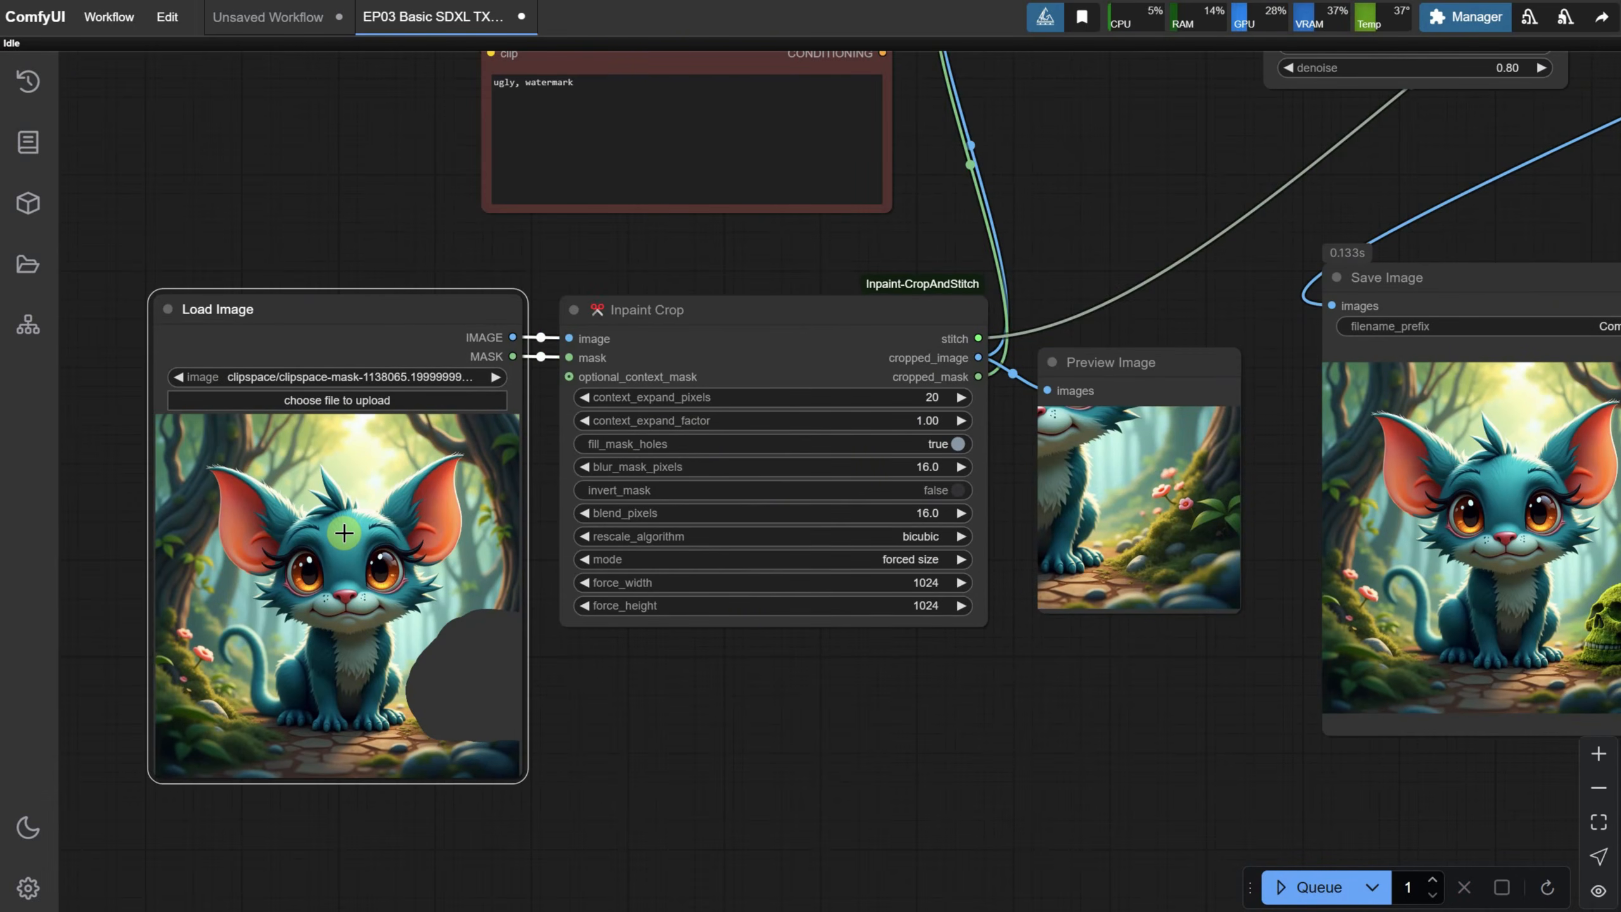
{"action": "key", "text": "ctrl+v"}
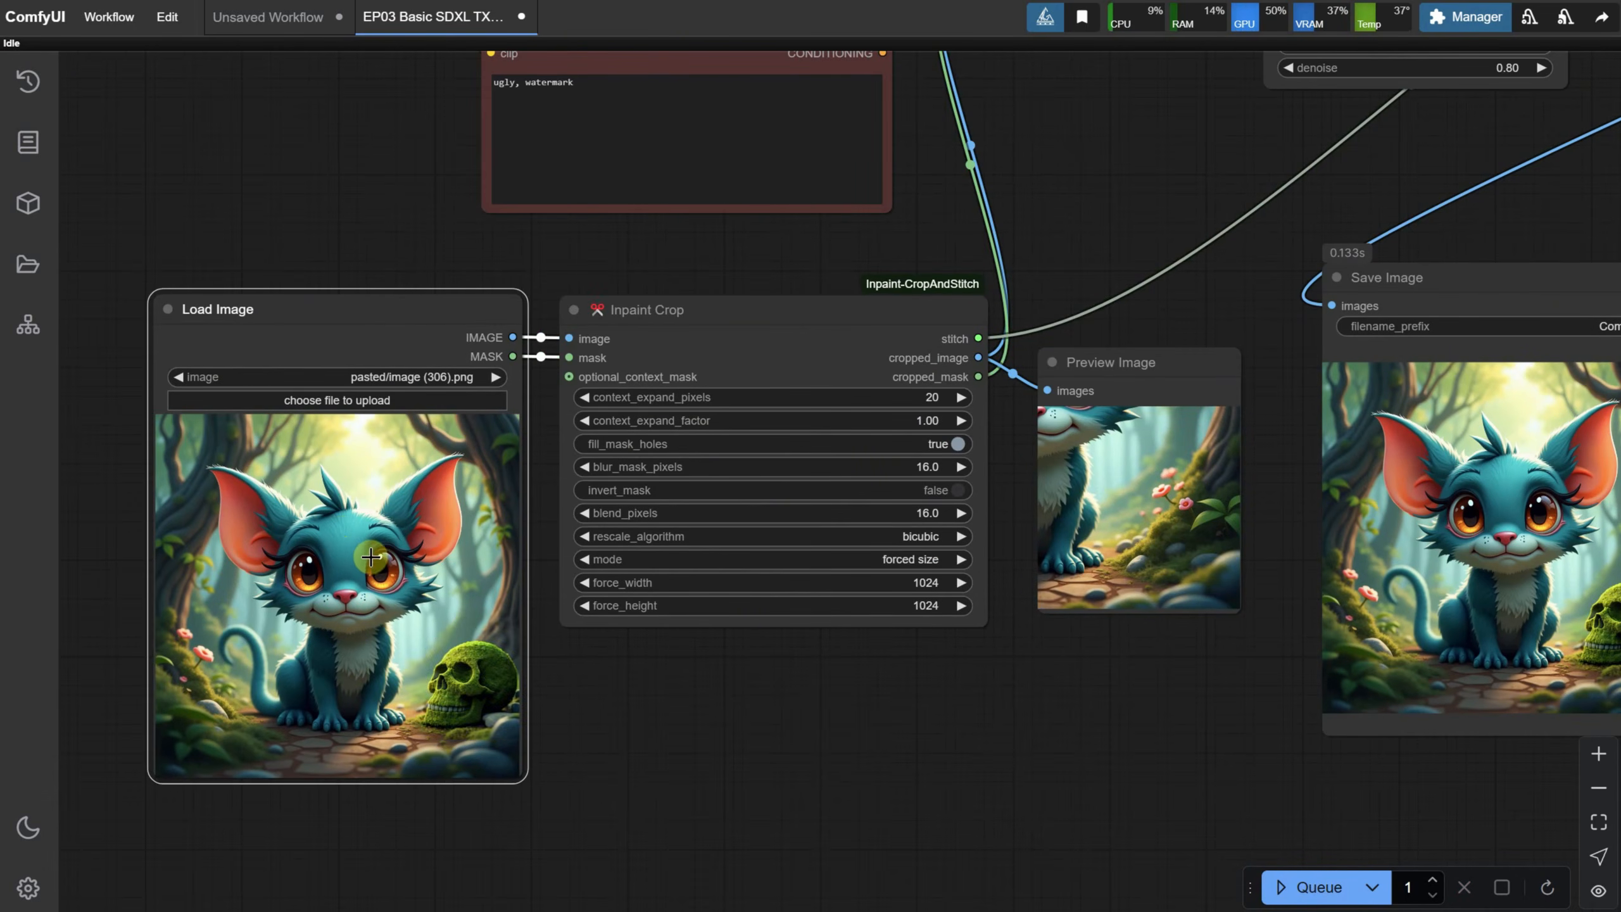
Step: Mask the top of the monster's head and the space above it, and save the mask to the node
{"action": "right_click", "coordinate": [371, 563]}
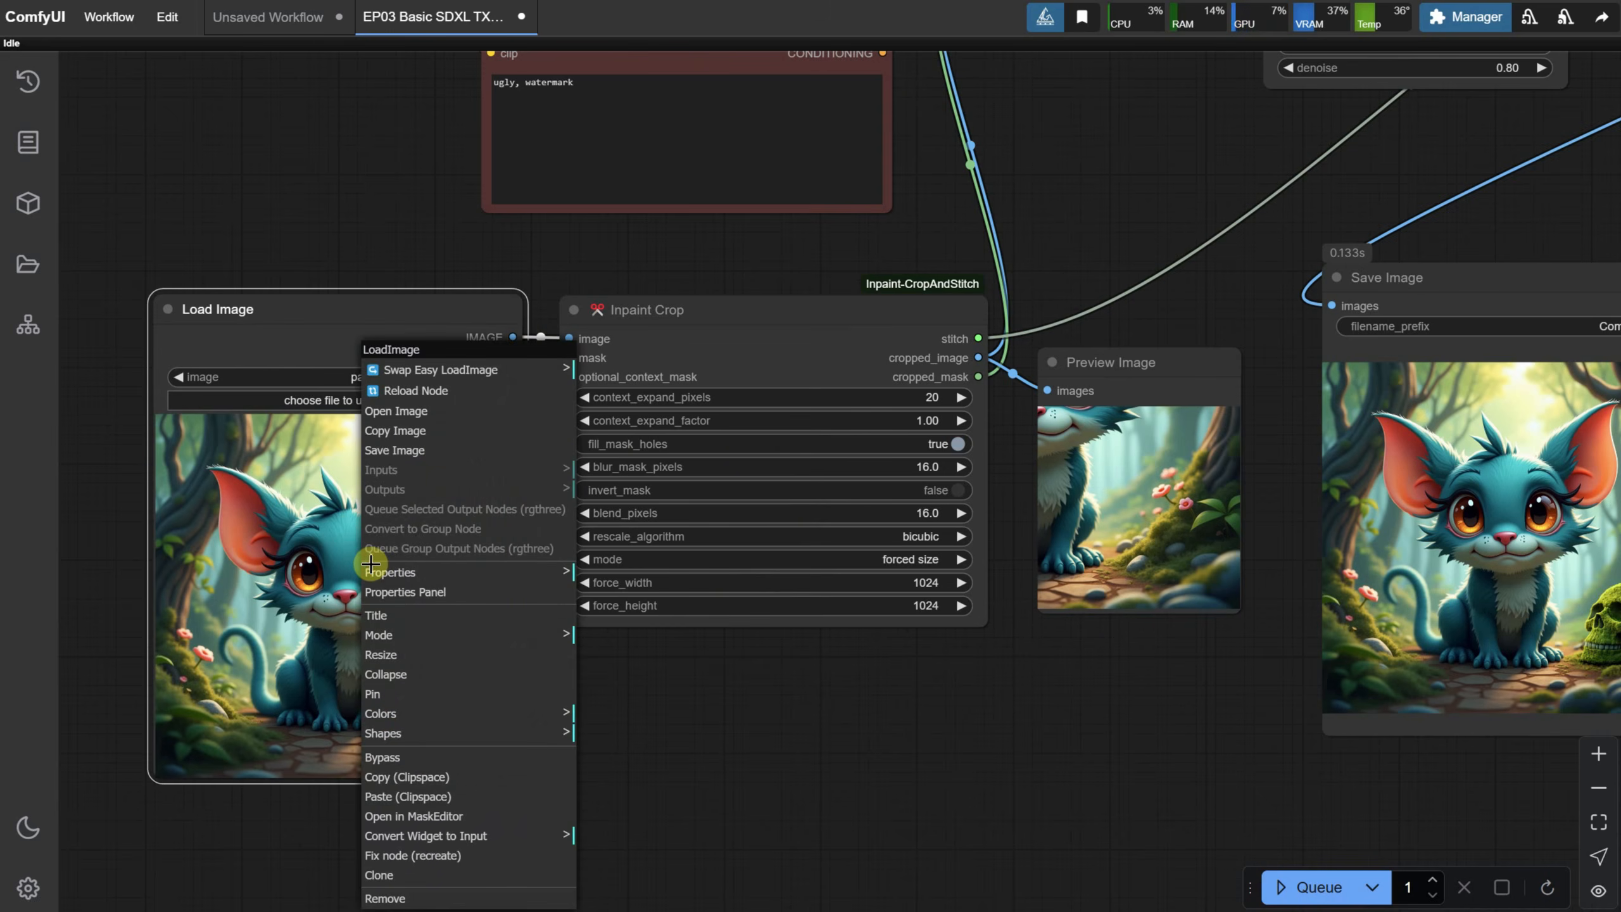
{"action": "left_click", "coordinate": [446, 817]}
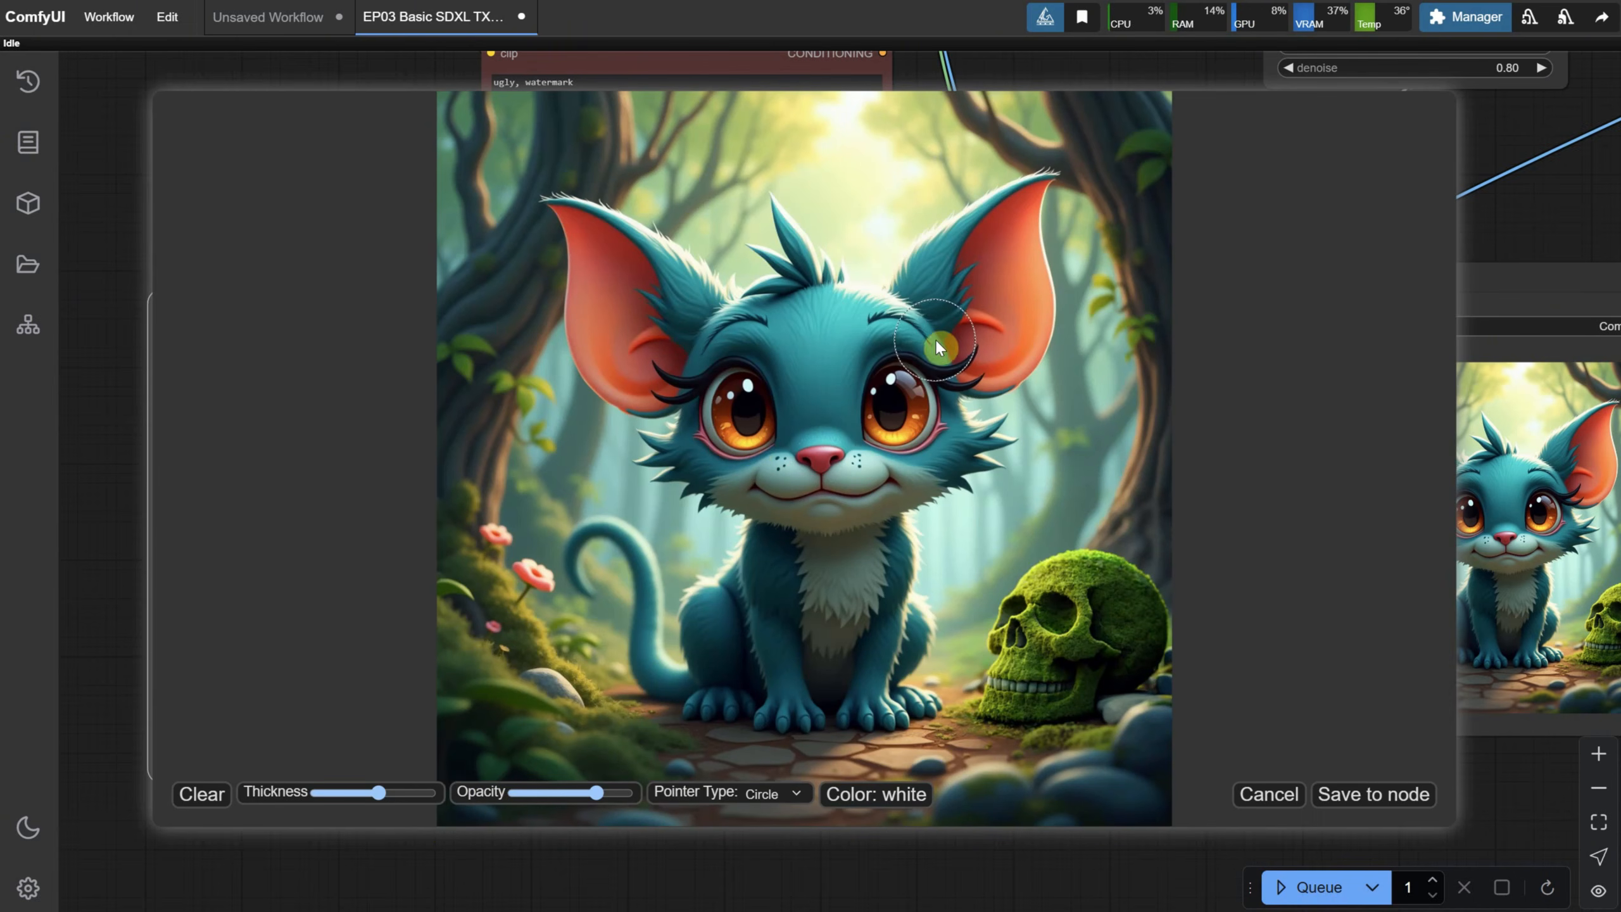
{"action": "mouse_move", "coordinate": [798, 192]}
{"action": "left_mouse_down"}
{"action": "mouse_move", "coordinate": [804, 246]}
{"action": "mouse_move", "coordinate": [843, 260]}
{"action": "left_mouse_up"}
{"action": "left_click", "coordinate": [1374, 793]}
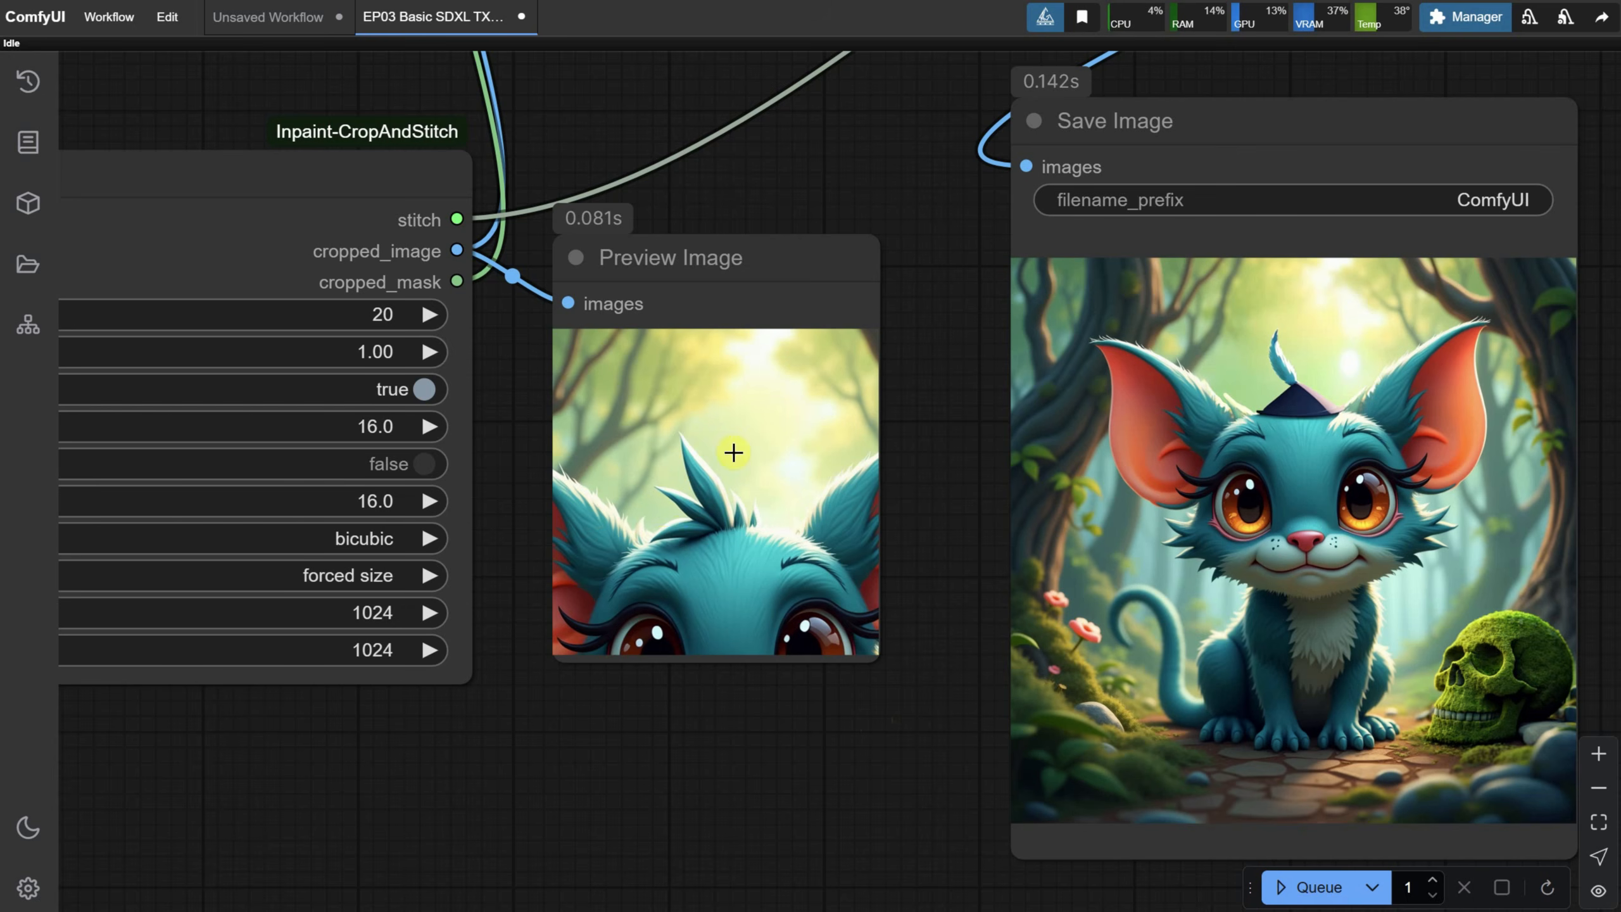
Step: Raise the KSampler denoise to 1.00 and queue the workflow with the "a black hat" prompt
{"action": "scroll", "coordinate": [913, 700], "scroll_direction": "down", "scroll_amount": 7}
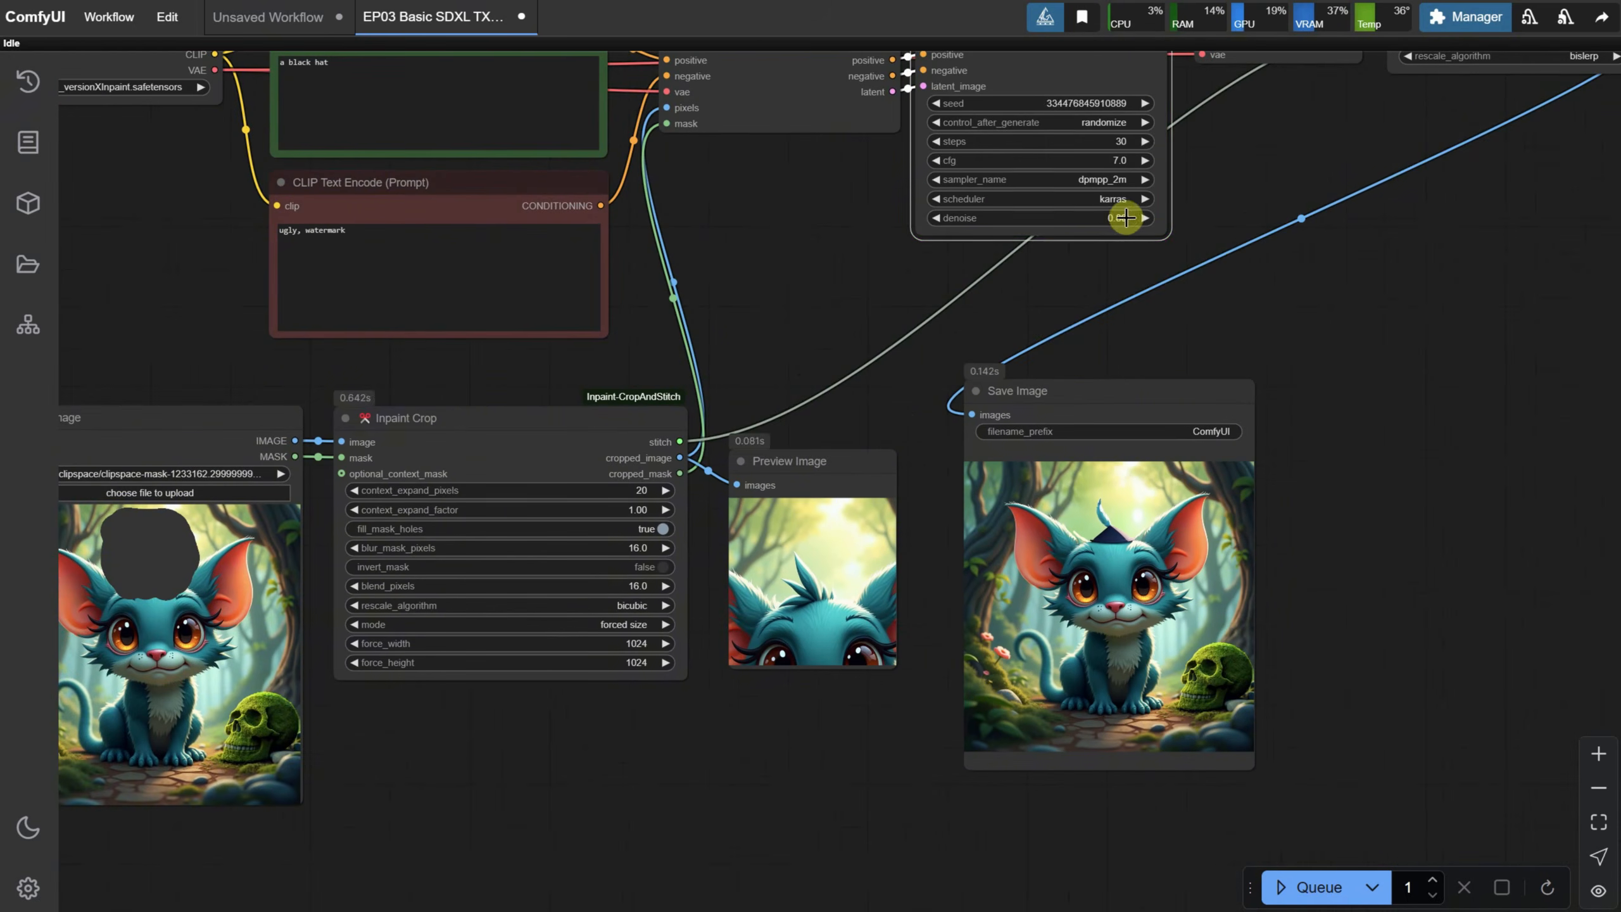
{"action": "left_click", "coordinate": [1302, 887]}
{"action": "scroll", "coordinate": [1308, 555], "scroll_direction": "up", "scroll_amount": 6}
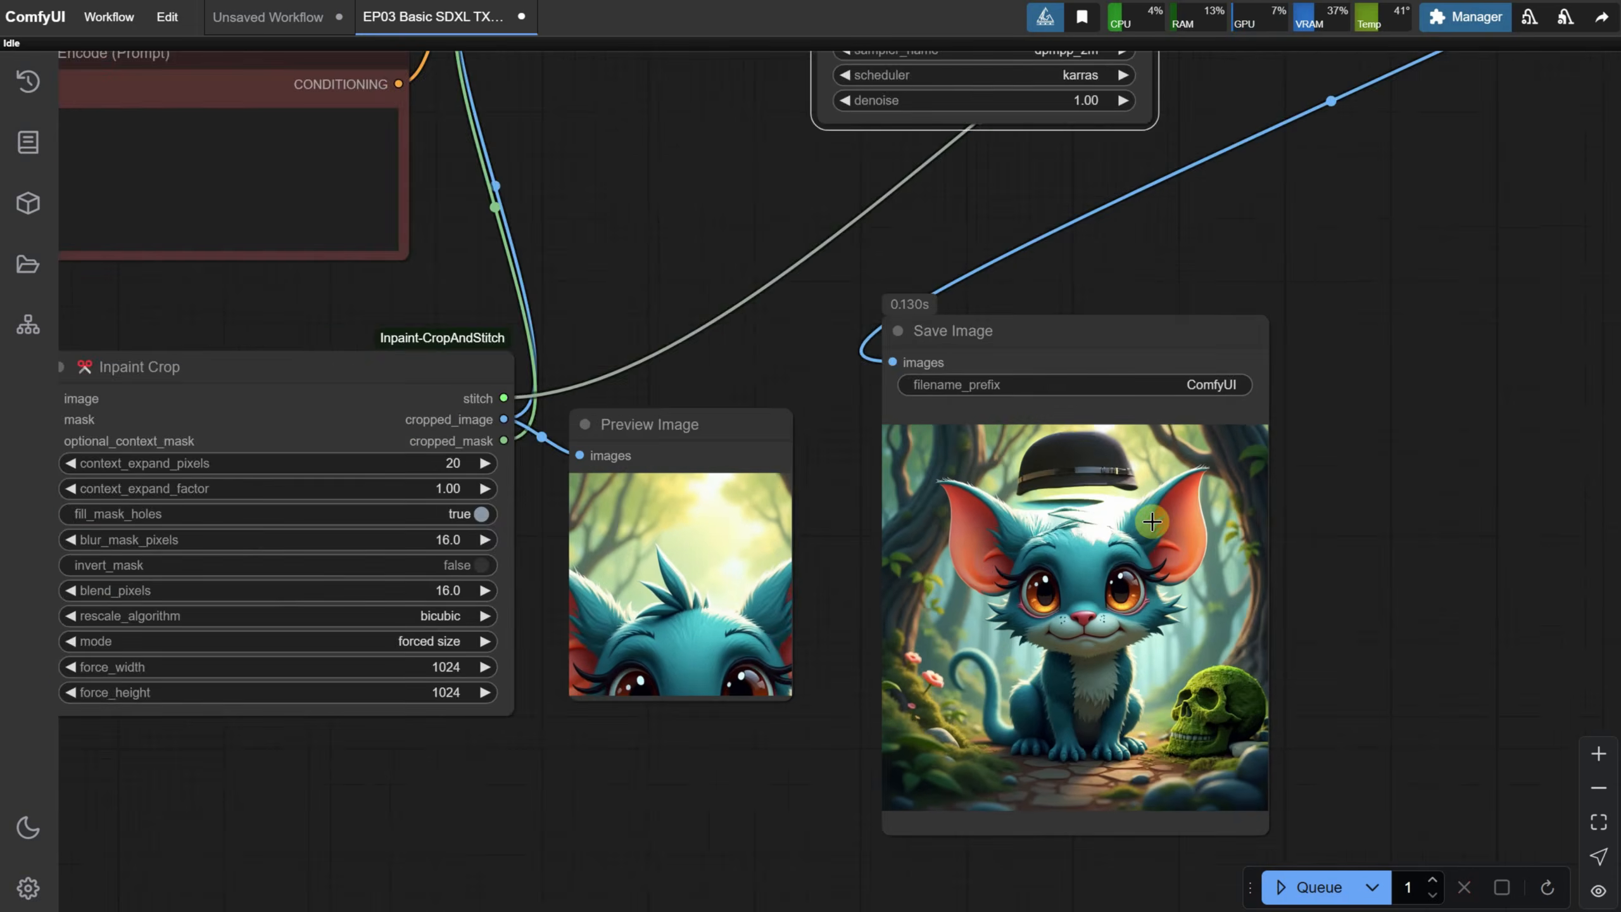
Step: Set the KSampler denoise back to 0.80 and queue the workflow again
{"action": "scroll", "coordinate": [1014, 430], "scroll_direction": "down", "scroll_amount": 5}
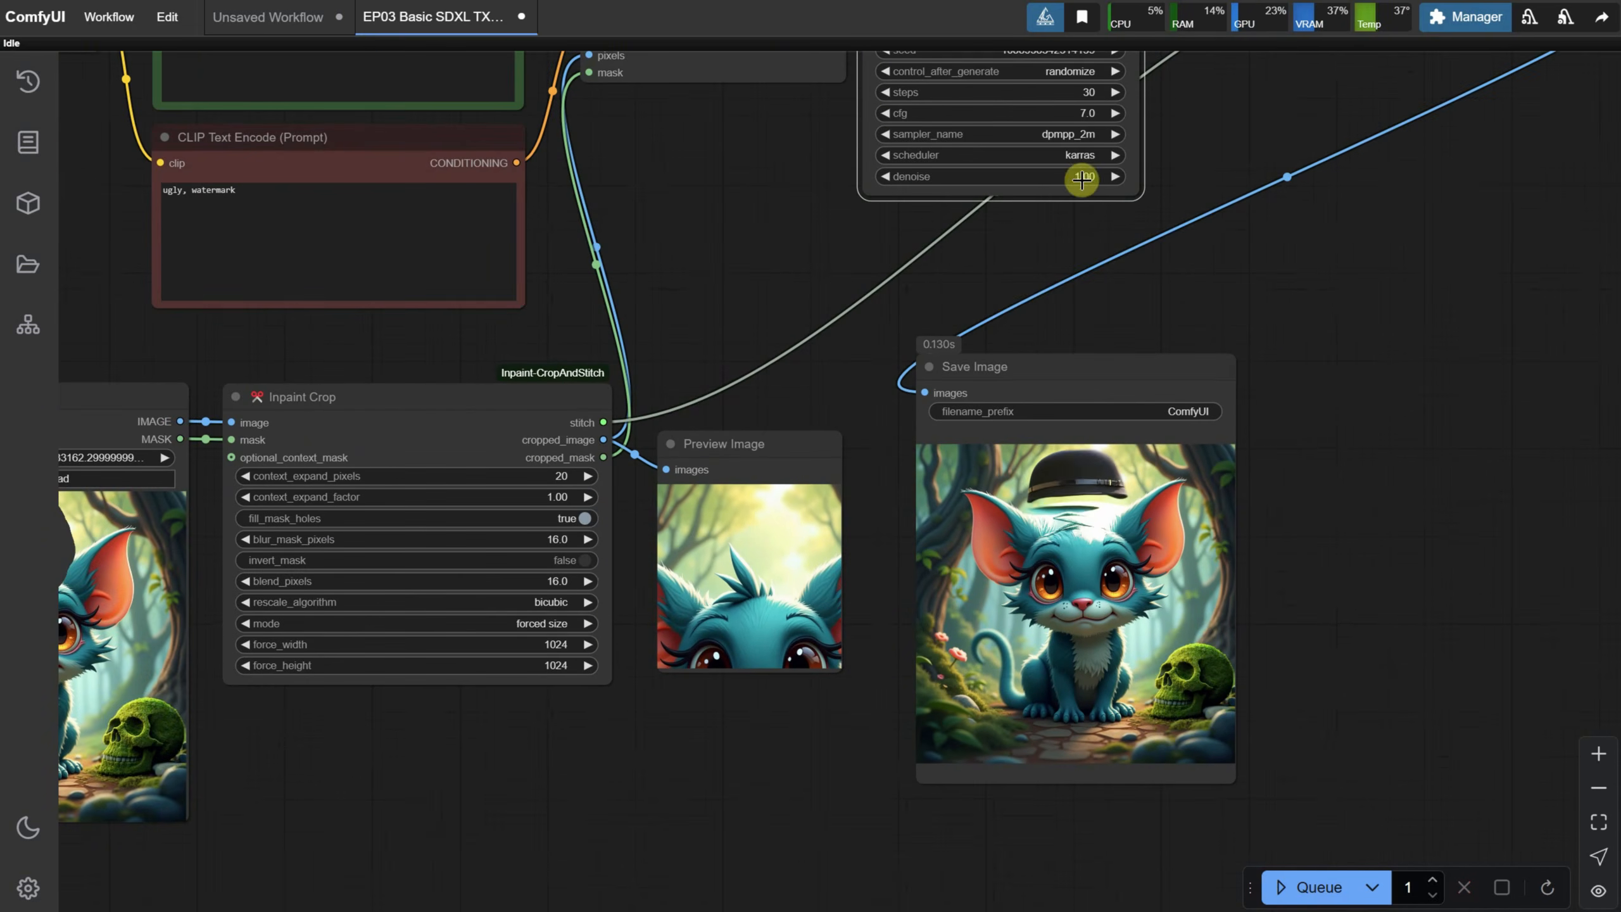
{"action": "scroll", "coordinate": [1082, 537], "scroll_direction": "up", "scroll_amount": 3}
{"action": "scroll", "coordinate": [1082, 537], "scroll_direction": "up", "scroll_amount": 5}
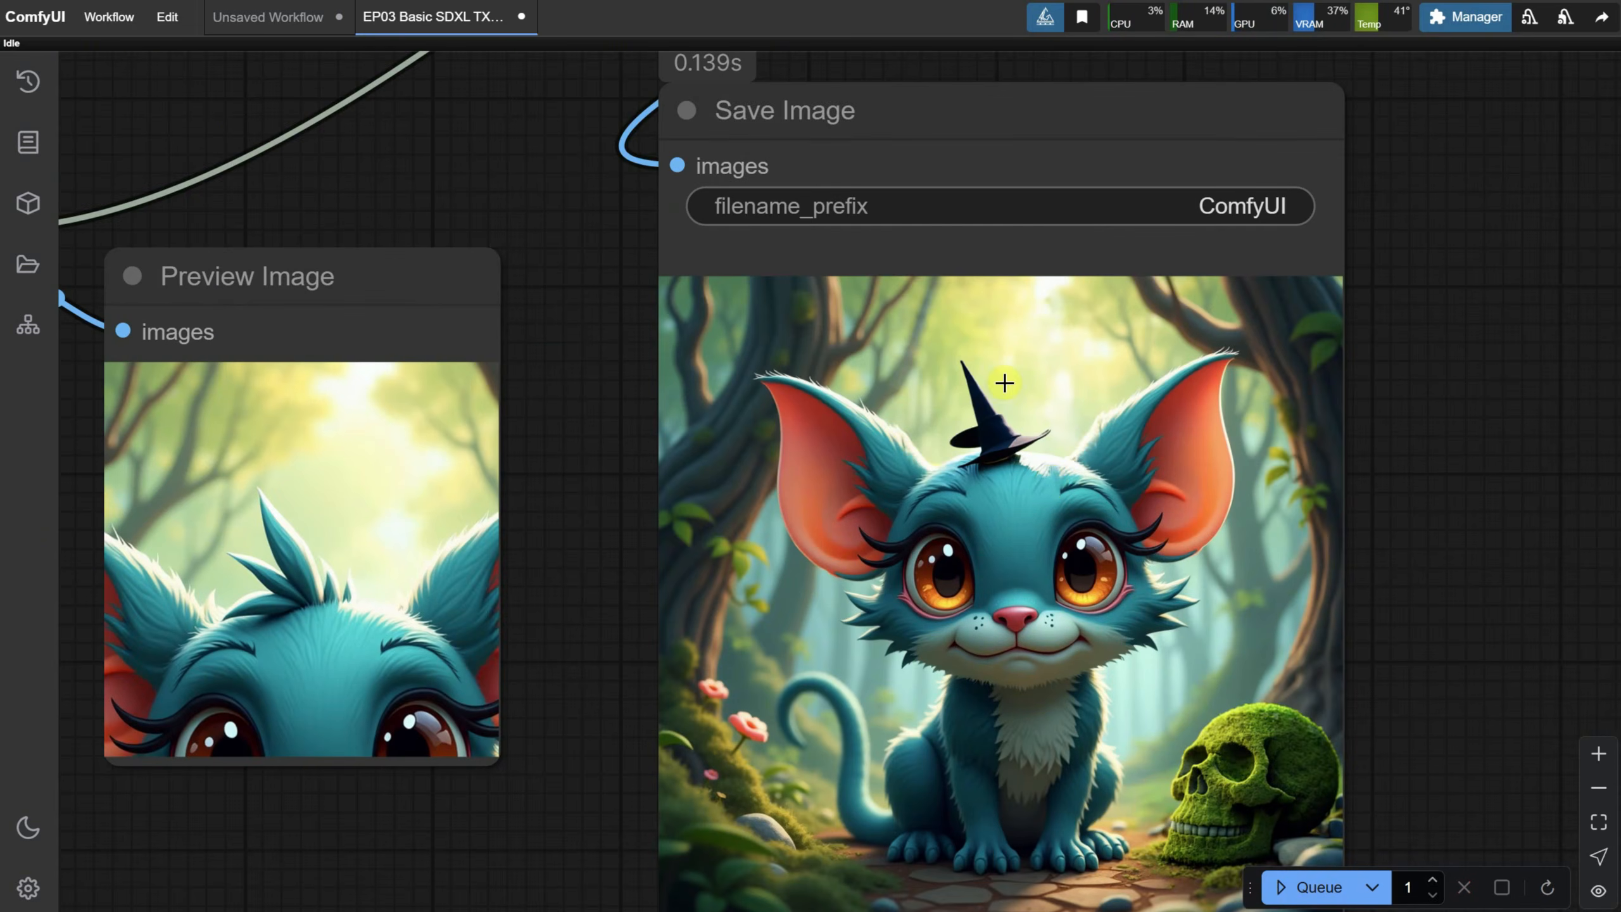
Step: Clear the mask above the monster's head in the Load Image node and copy the unmasked image
{"action": "scroll", "coordinate": [1015, 435], "scroll_direction": "down", "scroll_amount": 2}
{"action": "scroll", "coordinate": [413, 516], "scroll_direction": "down", "scroll_amount": 3}
{"action": "left_click_drag", "start_coordinate": [957, 639], "coordinate": [1251, 575]}
{"action": "right_click", "coordinate": [338, 338]}
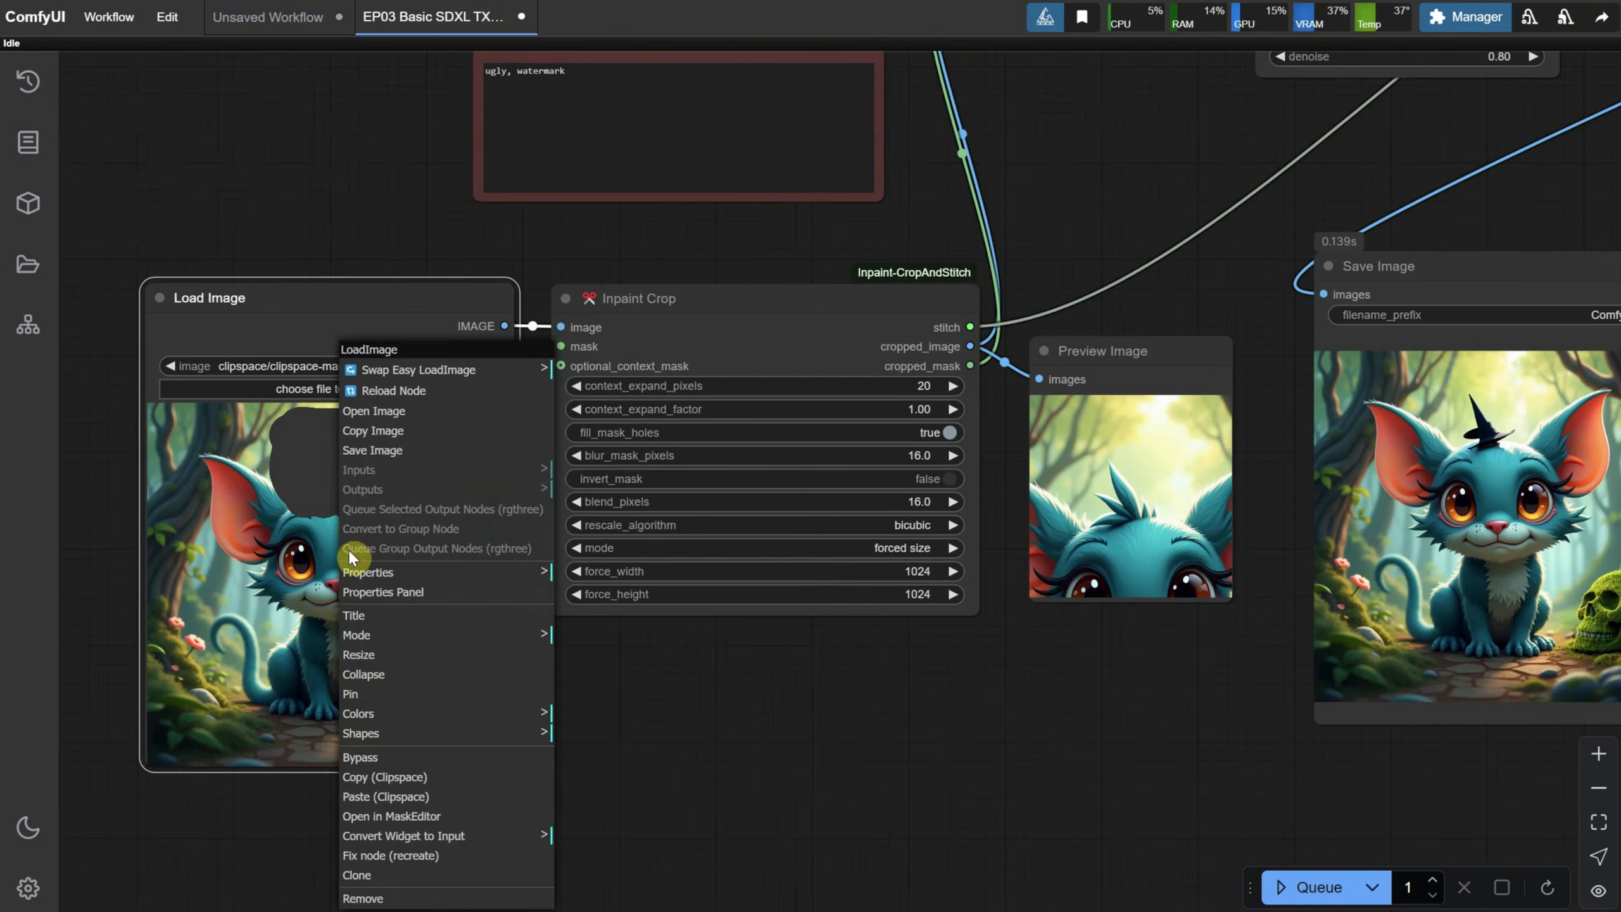
{"action": "left_click", "coordinate": [348, 550]}
{"action": "left_click", "coordinate": [1373, 790]}
{"action": "right_click", "coordinate": [375, 336]}
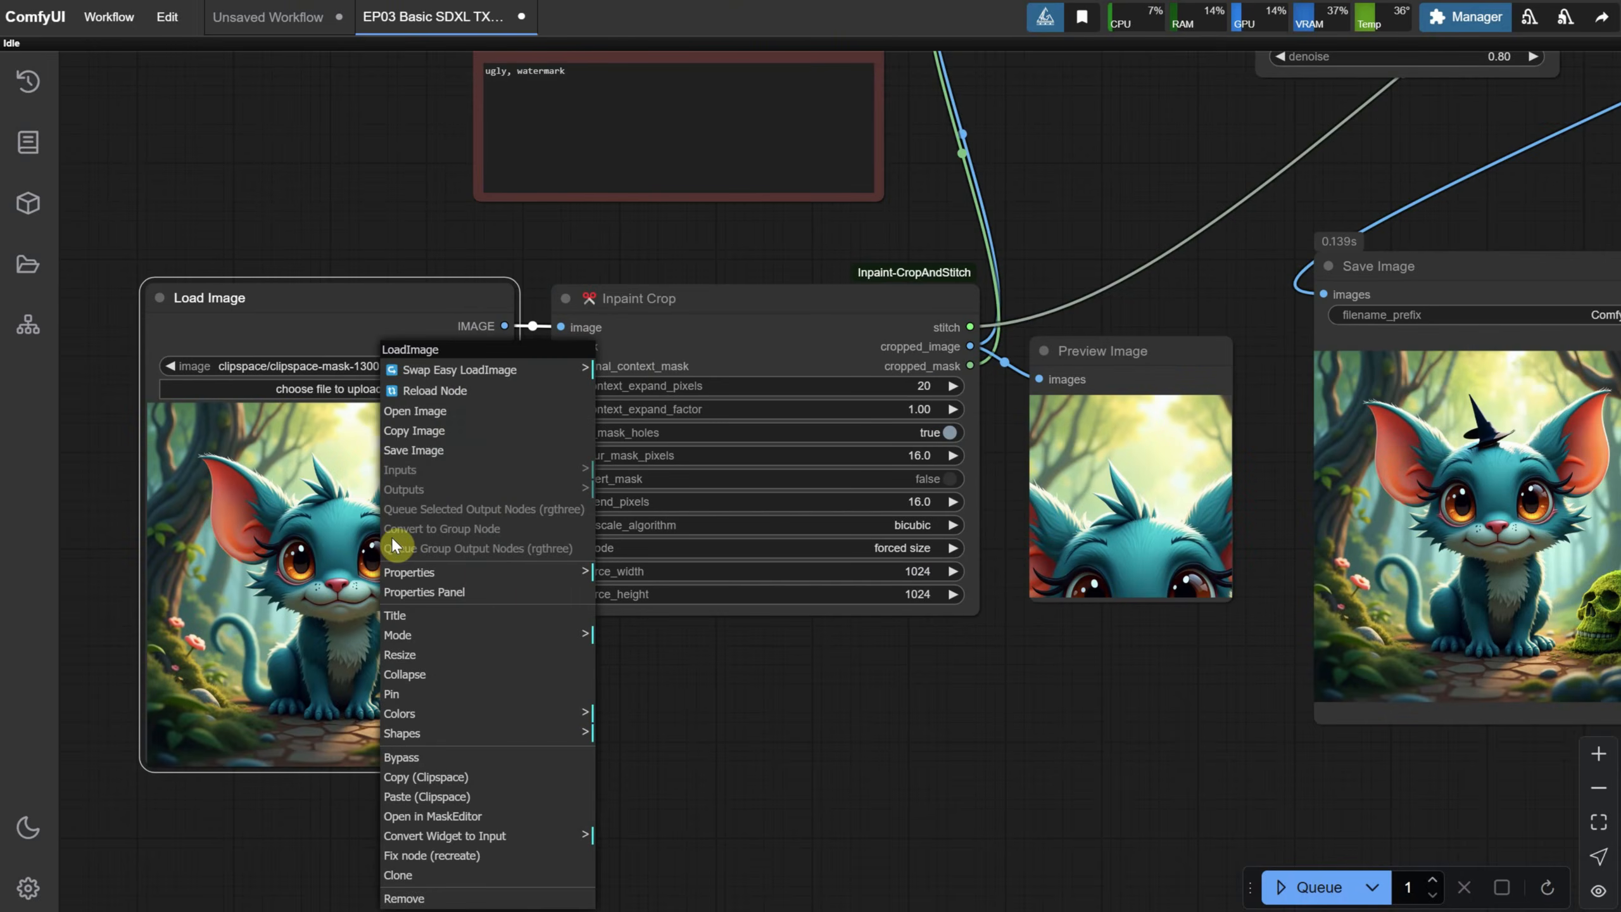
{"action": "left_click", "coordinate": [408, 428]}
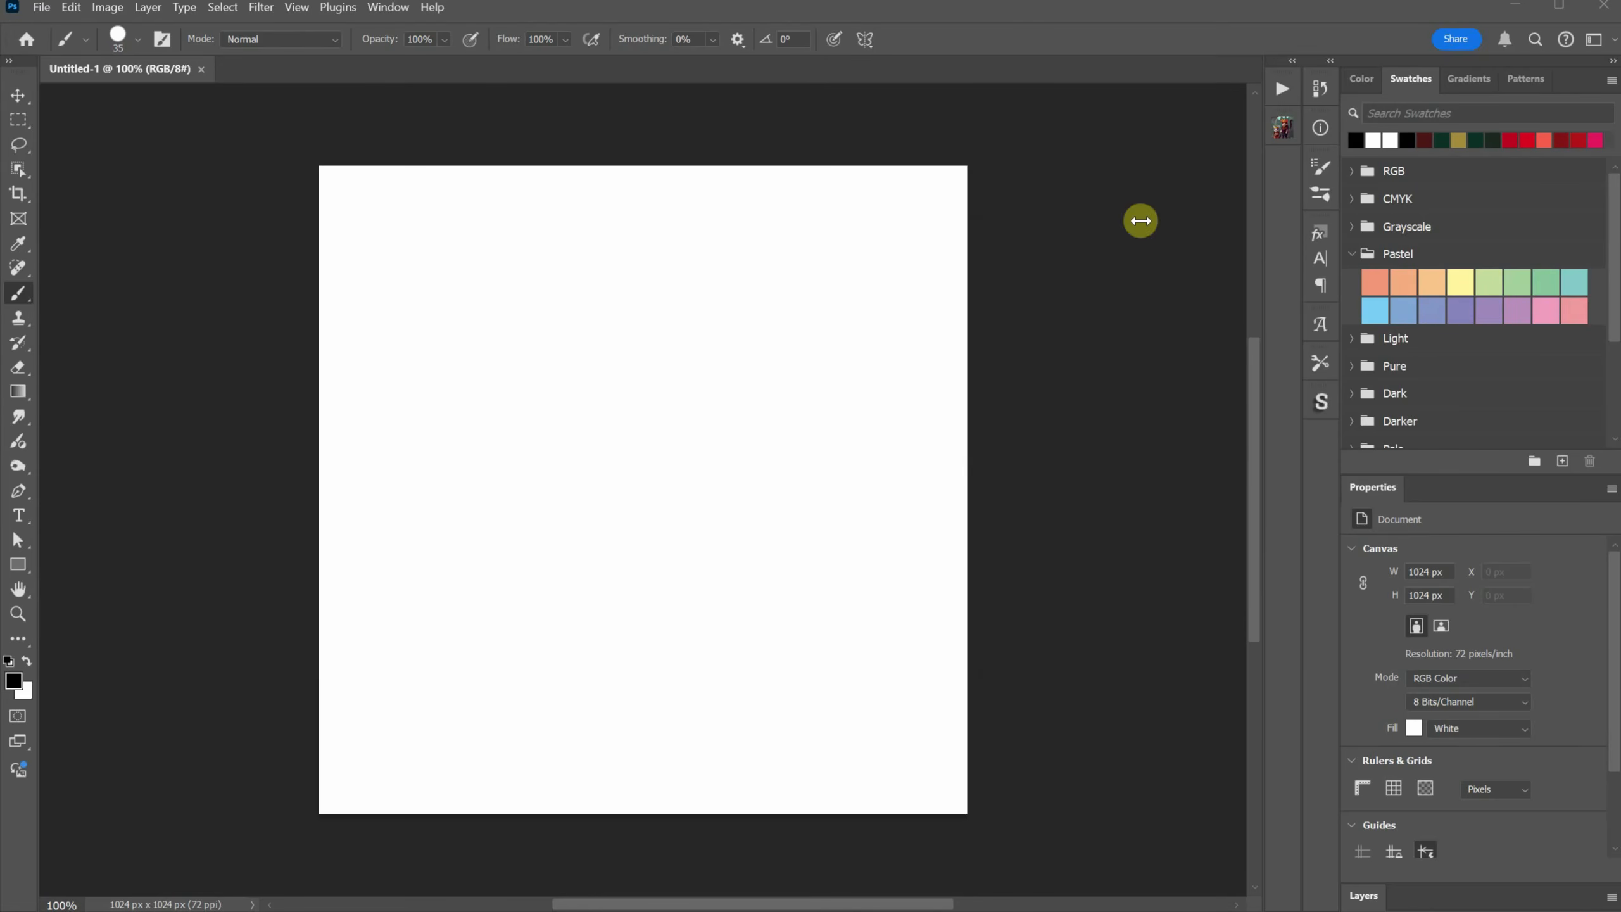
Step: Switch to Photoshop, paste the monster image, and paint a rough black top hat on its head on a new layer
{"action": "key", "text": "ctrl+v"}
{"action": "key", "text": "ctrl+shift+alt+n"}
{"action": "key", "text": "bracketright"}
{"action": "key", "text": "bracketright"}
{"action": "key", "text": "bracketright"}
{"action": "key", "text": "bracketright"}
{"action": "key", "text": "bracketright"}
{"action": "key", "text": "bracketright"}
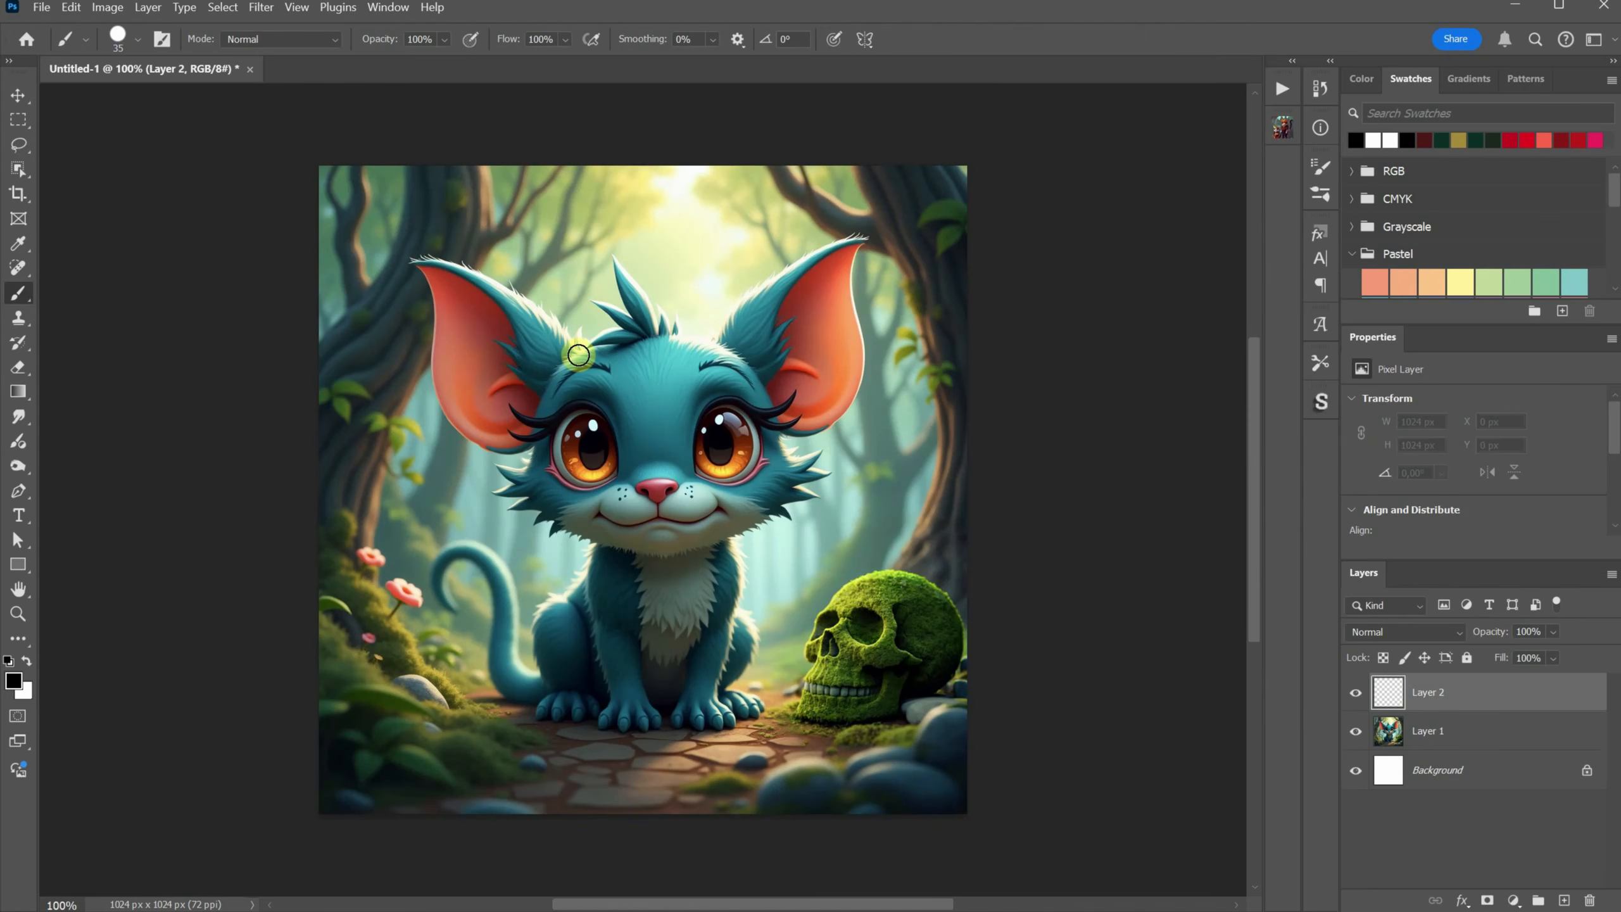
{"action": "mouse_move", "coordinate": [579, 355]}
{"action": "left_mouse_down"}
{"action": "mouse_move", "coordinate": [694, 330]}
{"action": "mouse_move", "coordinate": [678, 223]}
{"action": "mouse_move", "coordinate": [706, 302]}
{"action": "mouse_move", "coordinate": [604, 217]}
{"action": "left_mouse_up"}
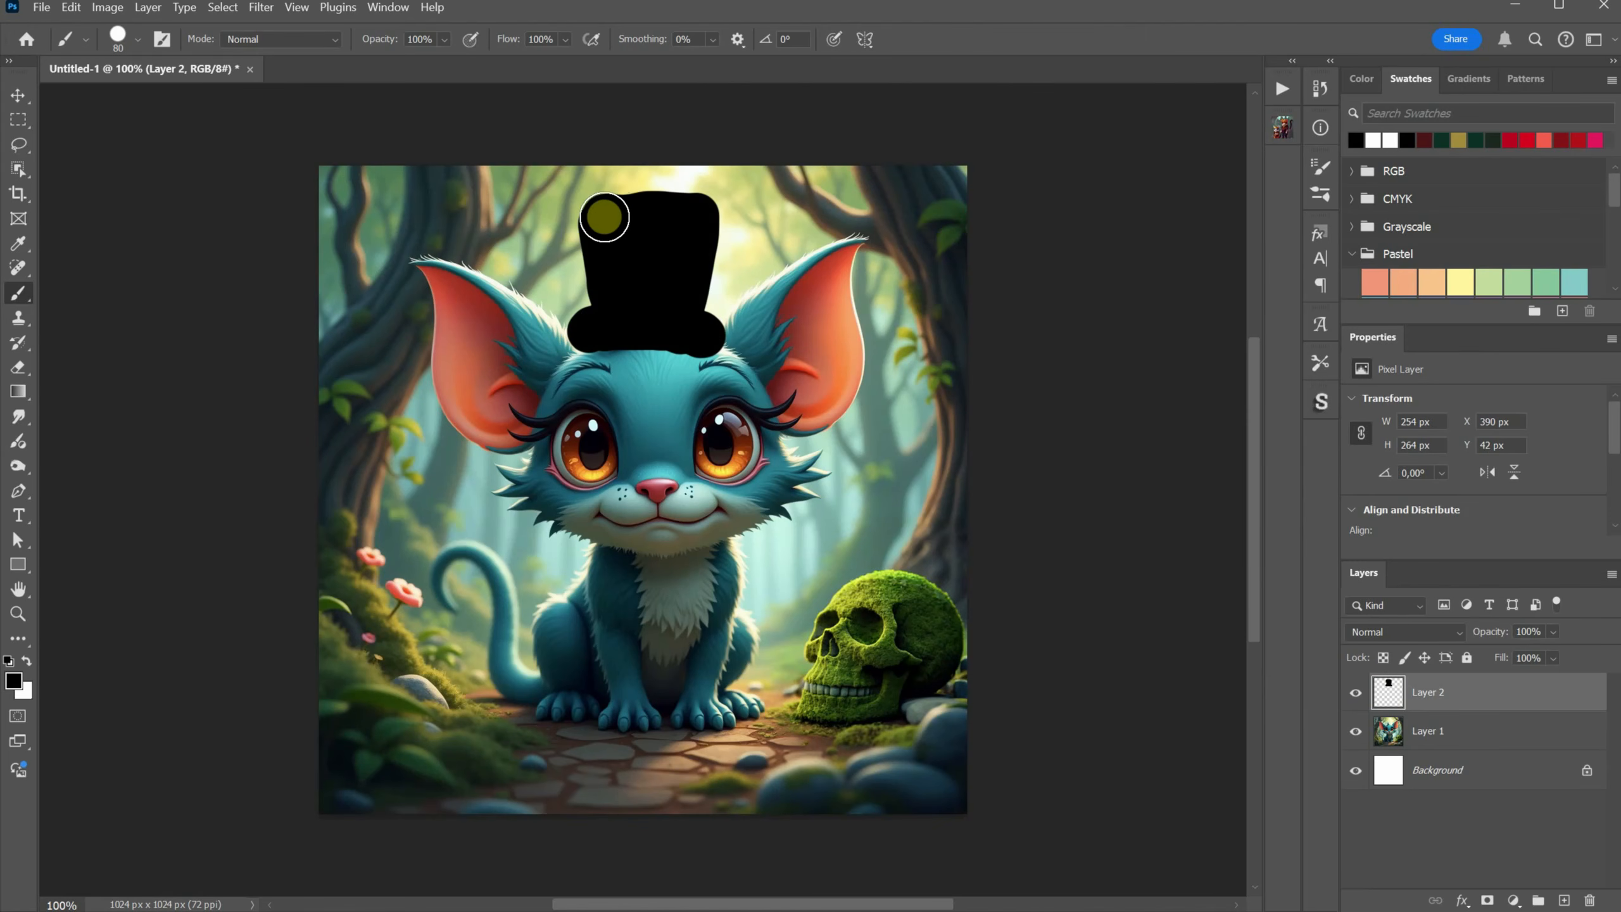
Step: Flatten the layers and select the whole canvas for copying
{"action": "right_click", "coordinate": [1453, 735]}
{"action": "left_click", "coordinate": [1433, 518]}
{"action": "key", "text": "ctrl+a"}
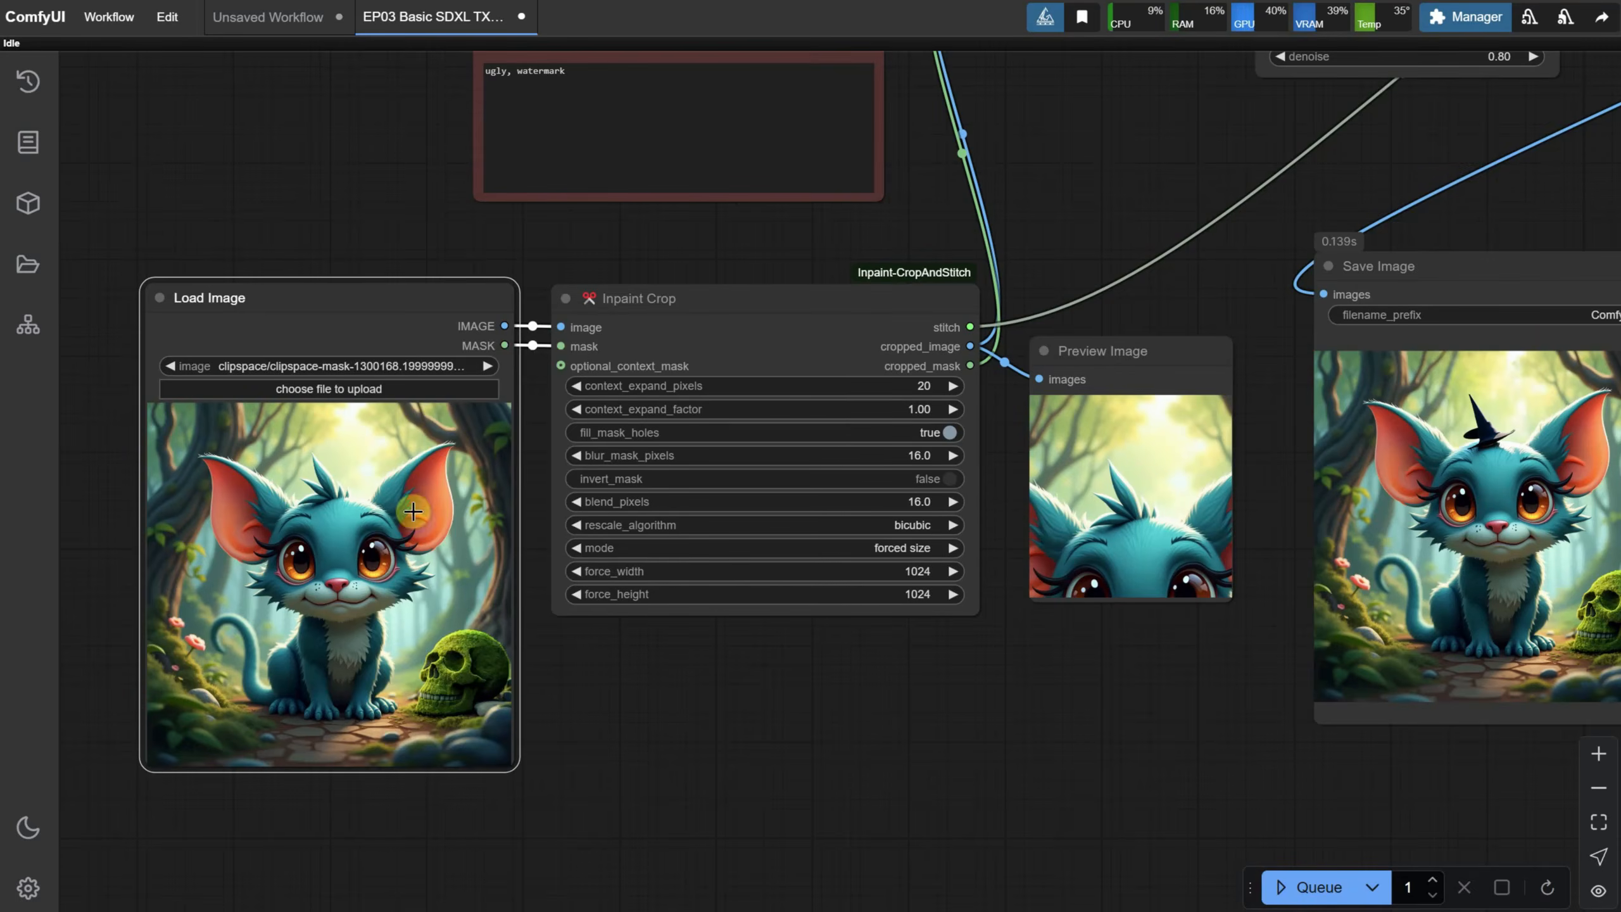
Step: Switch to ComfyUI, mask the painted black hat in the pasted Load Image picture, and save the mask to the node
{"action": "right_click", "coordinate": [413, 512]}
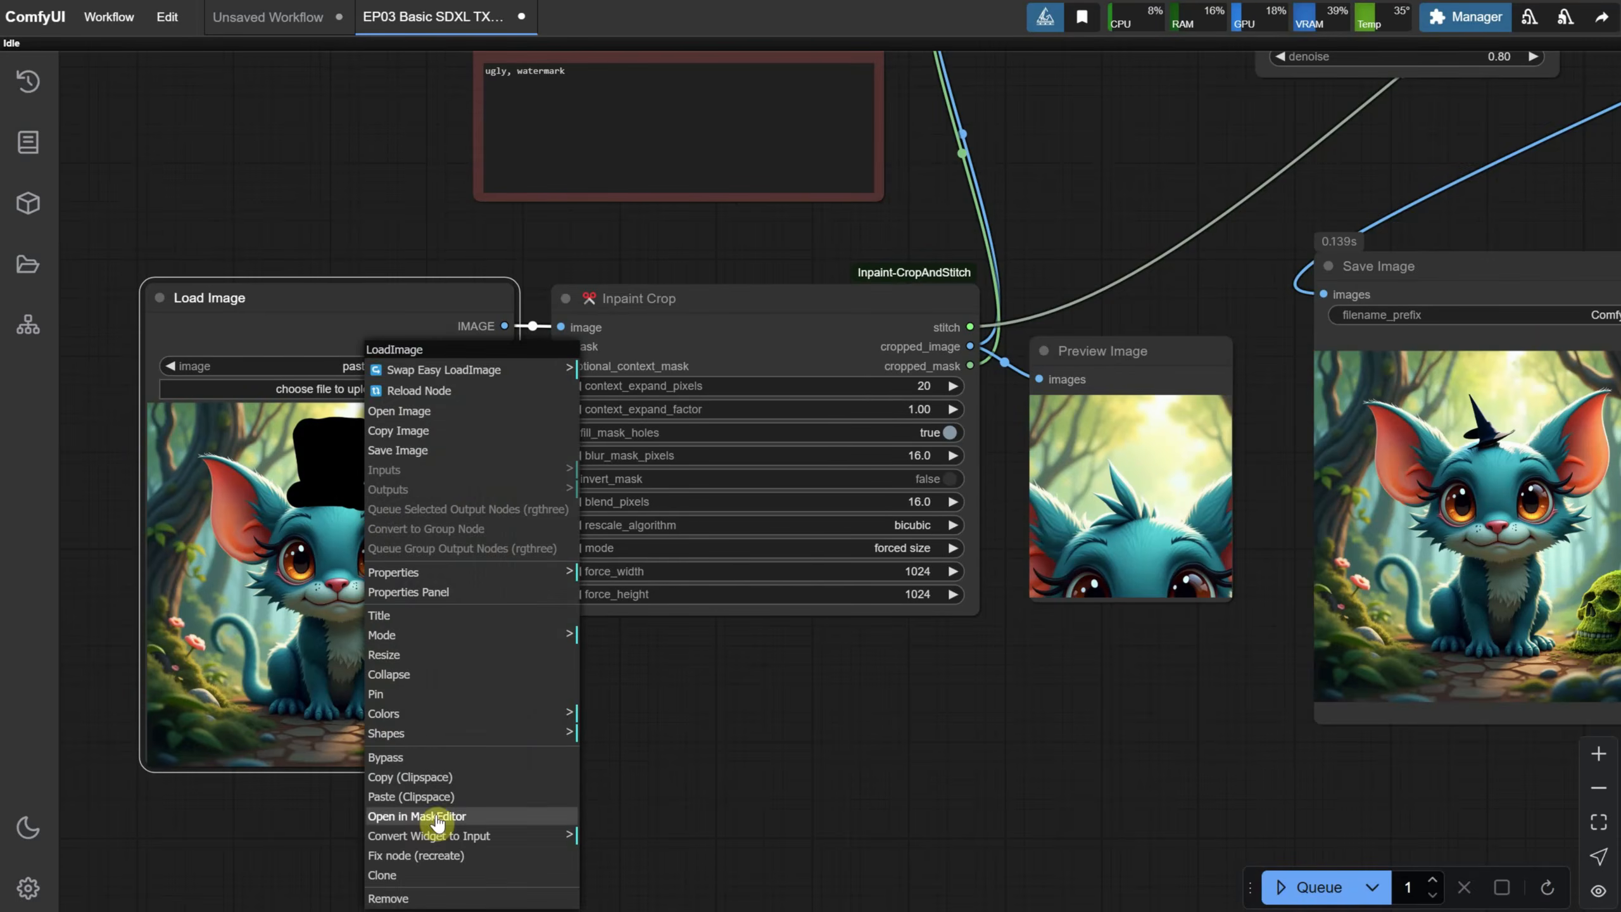
{"action": "left_click", "coordinate": [448, 816]}
{"action": "left_click_drag", "start_coordinate": [709, 294], "coordinate": [865, 265]}
{"action": "left_click", "coordinate": [1329, 791]}
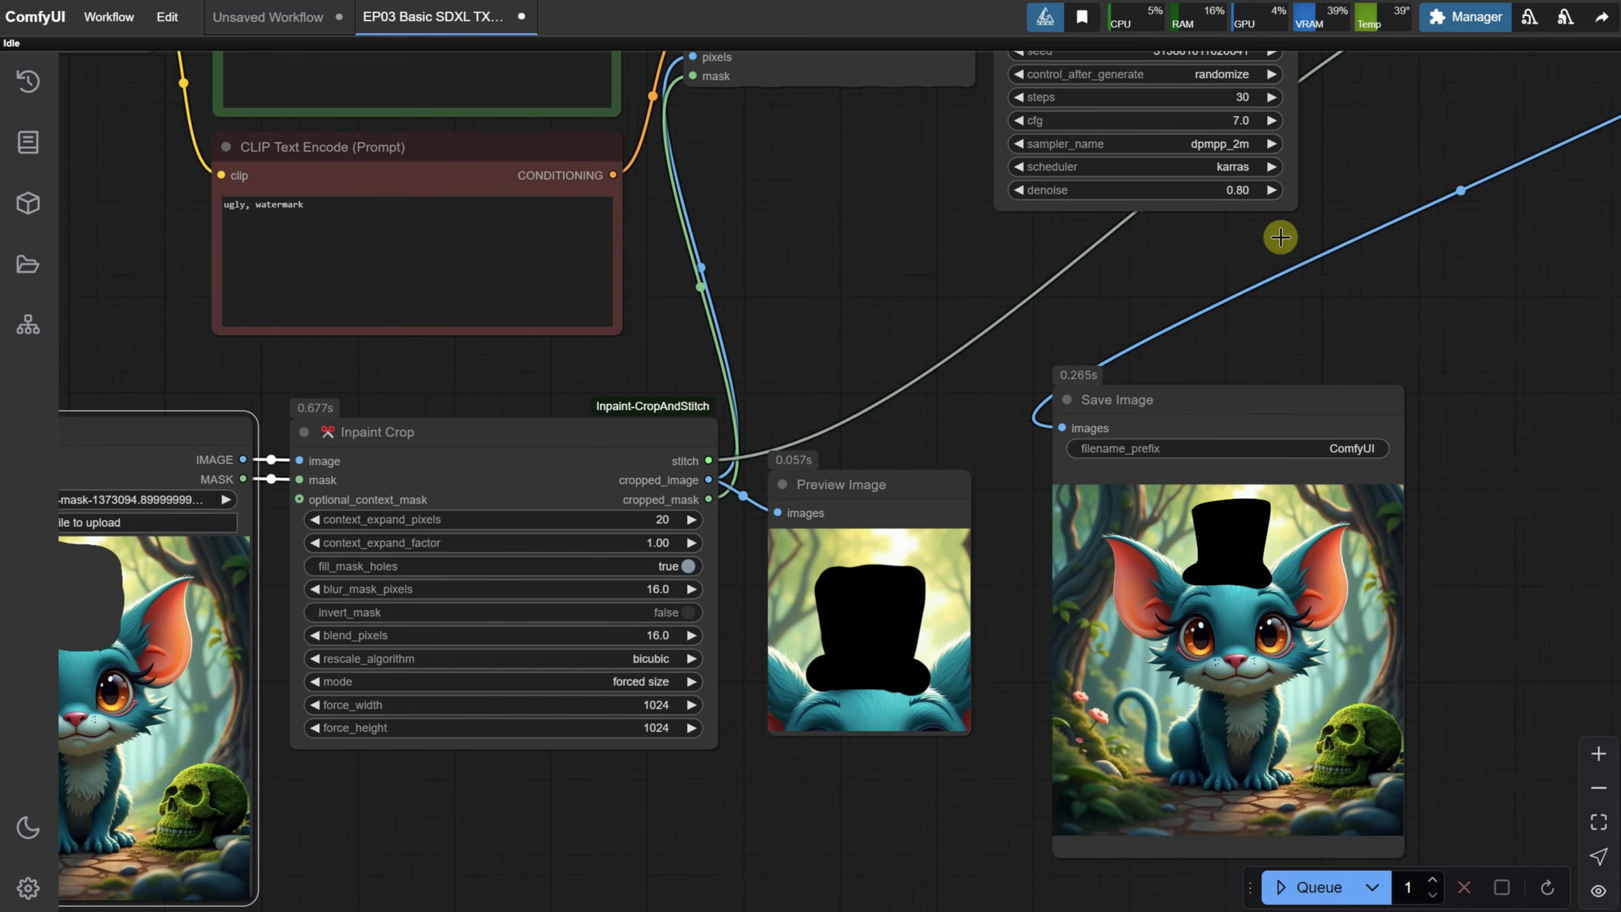
Step: Set the KSampler denoise to 0.95 and queue the workflow
{"action": "left_click", "coordinate": [1240, 192]}
{"action": "type", "text": "0.95"}
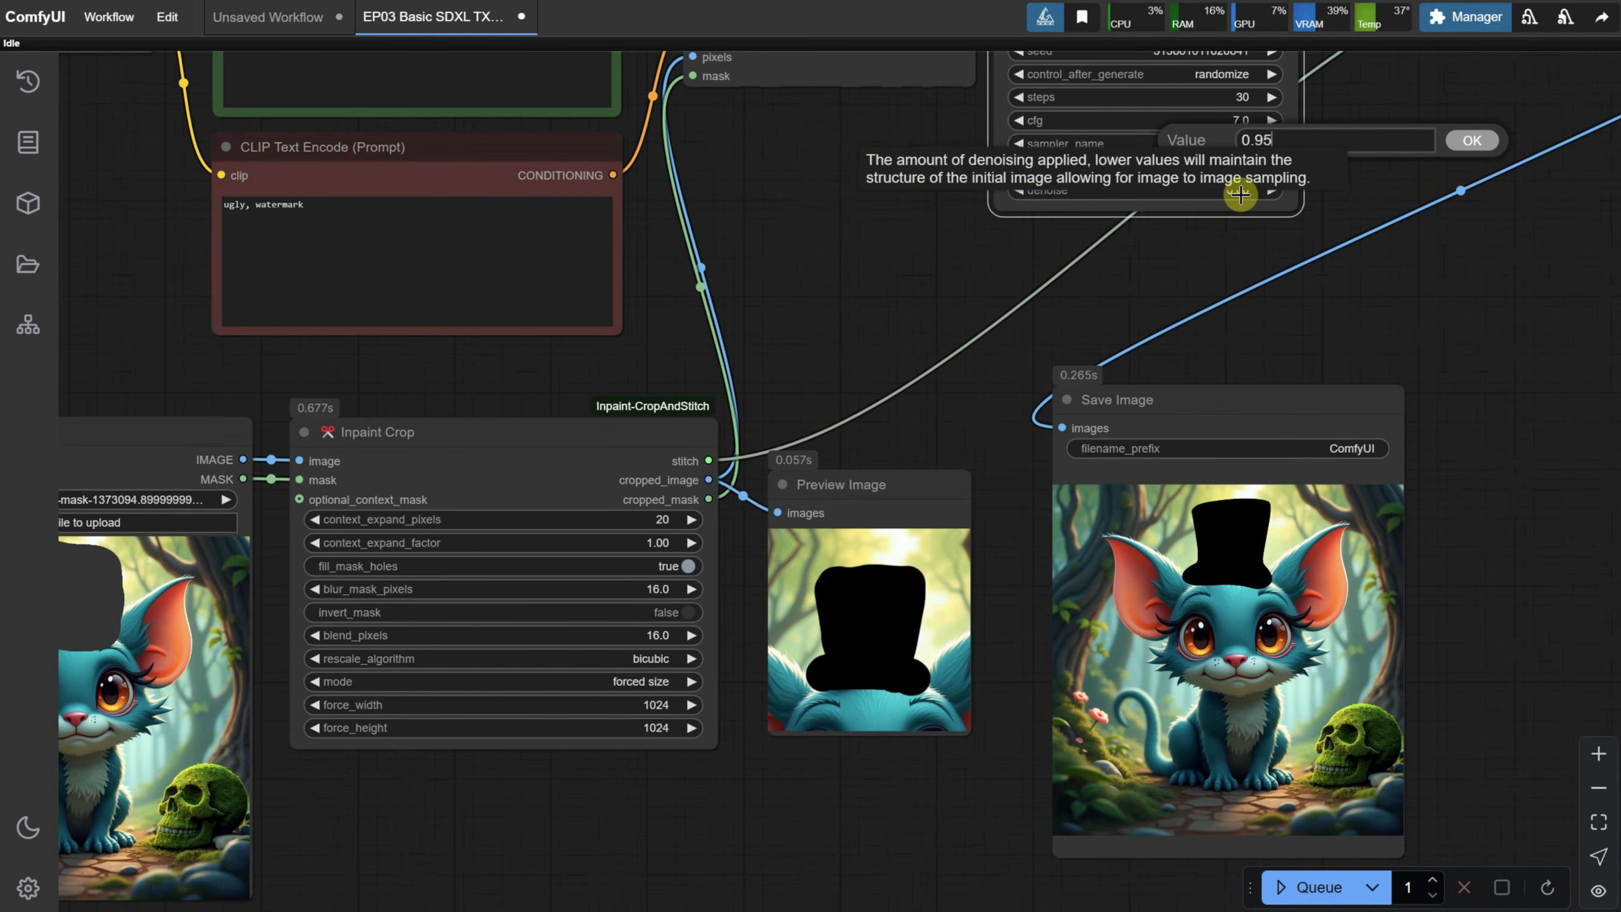
{"action": "key", "text": "Return"}
{"action": "scroll", "coordinate": [1302, 610], "scroll_direction": "up", "scroll_amount": 3}
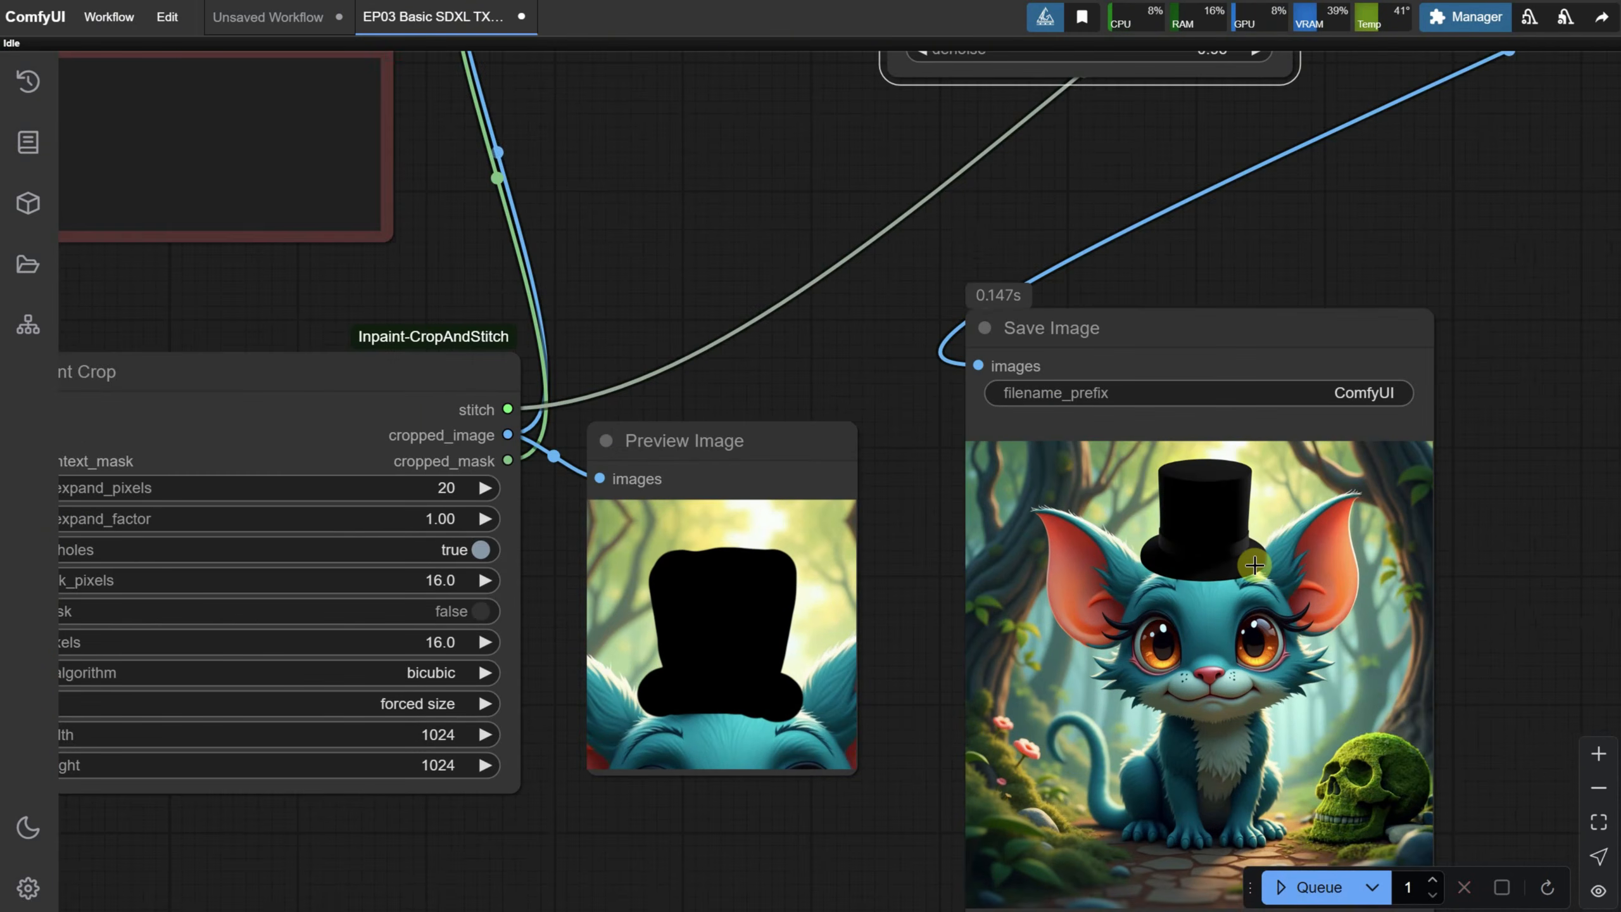
Step: Copy the top hat result from the Save Image node and paste it into the Load Image node
{"action": "scroll", "coordinate": [1249, 553], "scroll_direction": "down", "scroll_amount": 6}
{"action": "right_click", "coordinate": [1256, 614]}
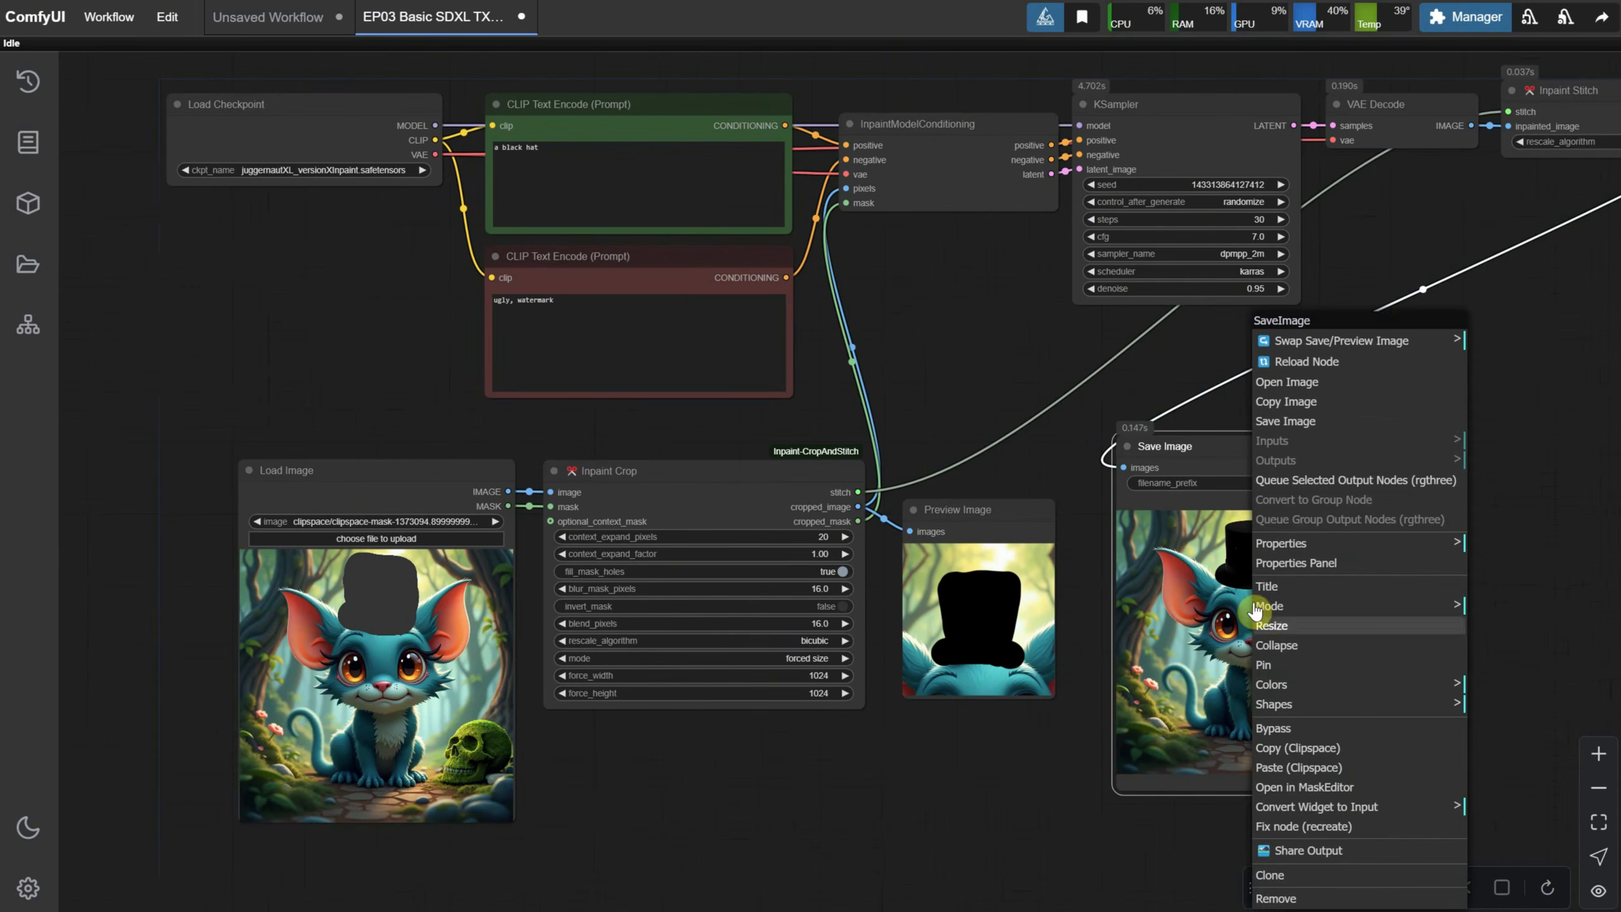
{"action": "left_click", "coordinate": [1291, 403]}
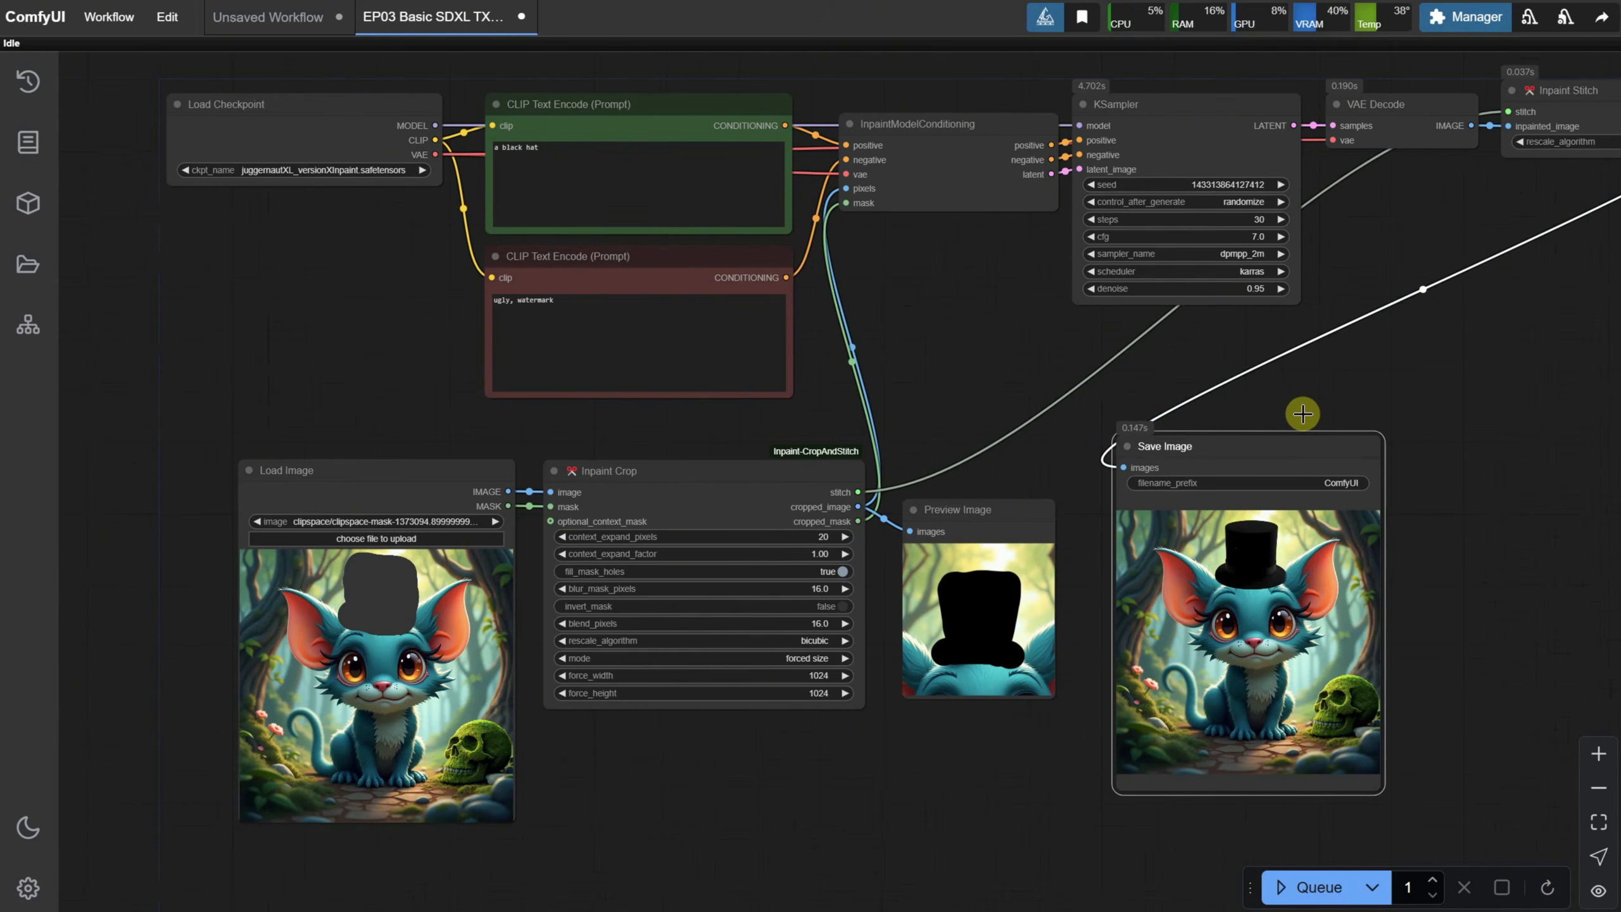
{"action": "left_click", "coordinate": [349, 683]}
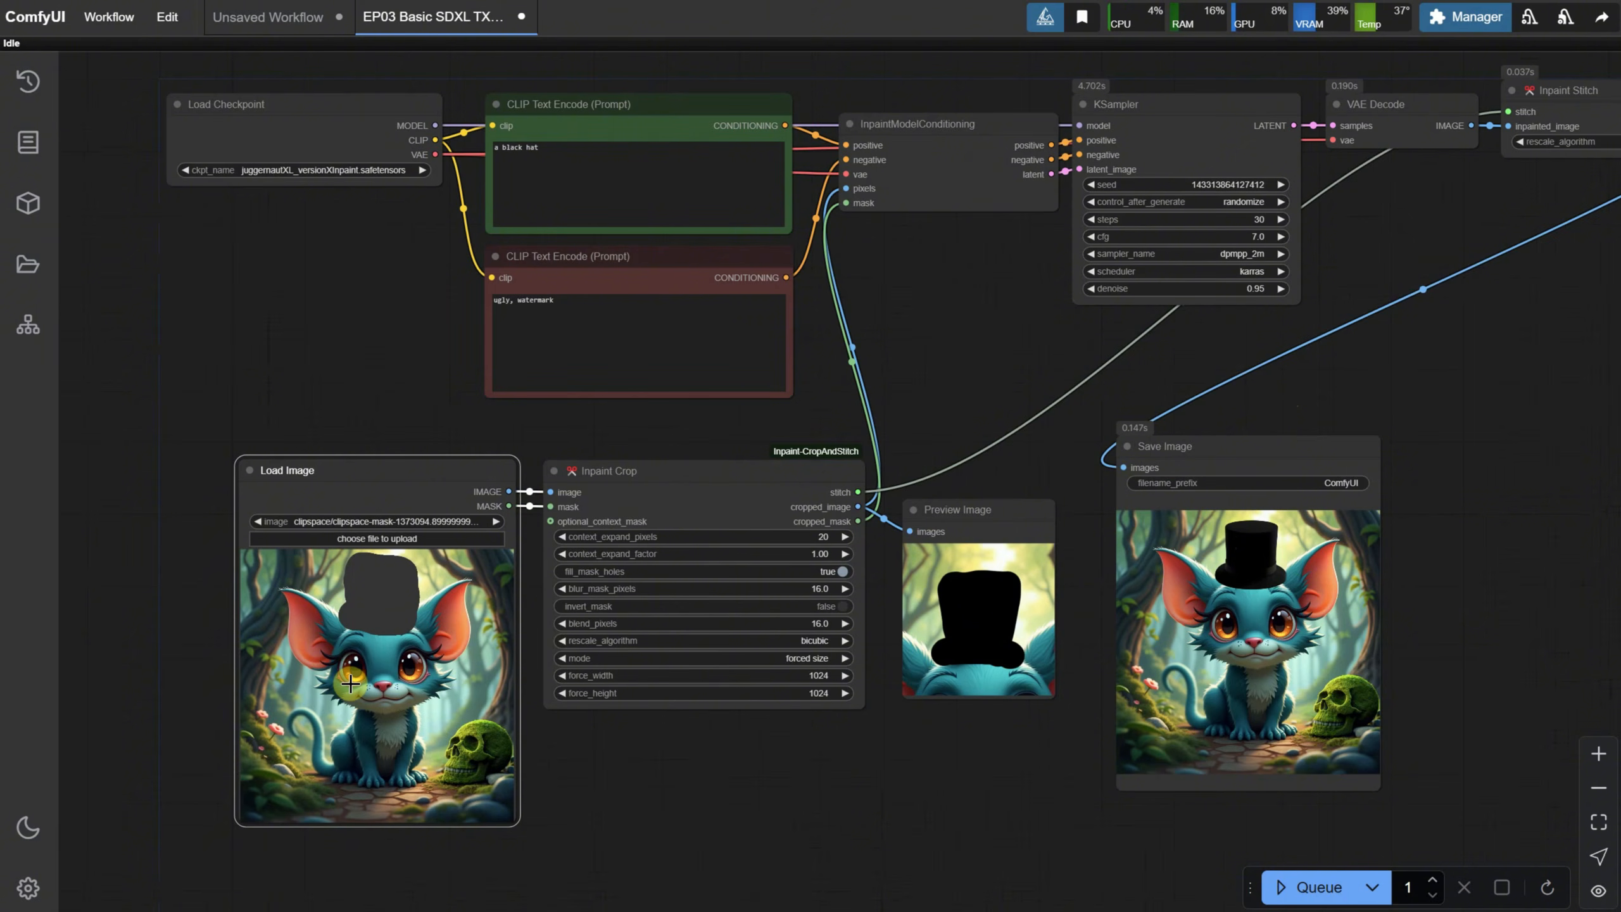
{"action": "key", "text": "ctrl+v"}
Step: Mask the top hat and the hat brim area on the head, save it to the node, and queue the workflow
{"action": "right_click", "coordinate": [399, 686]}
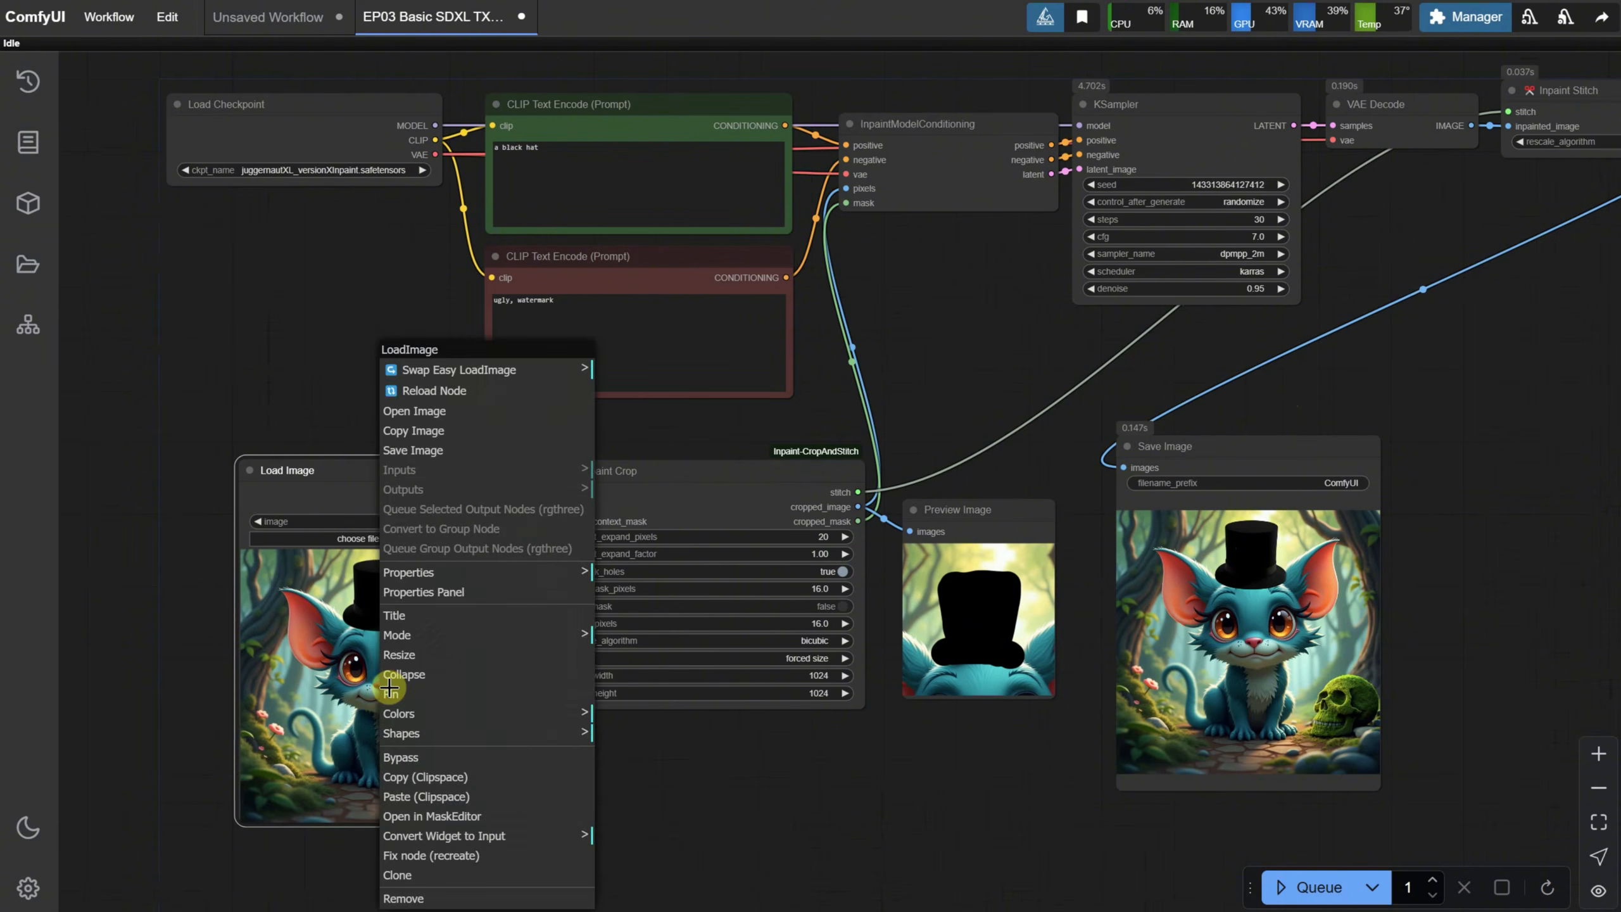
{"action": "left_click", "coordinate": [476, 818]}
{"action": "left_click_drag", "start_coordinate": [780, 140], "coordinate": [849, 211]}
{"action": "left_click", "coordinate": [1299, 887]}
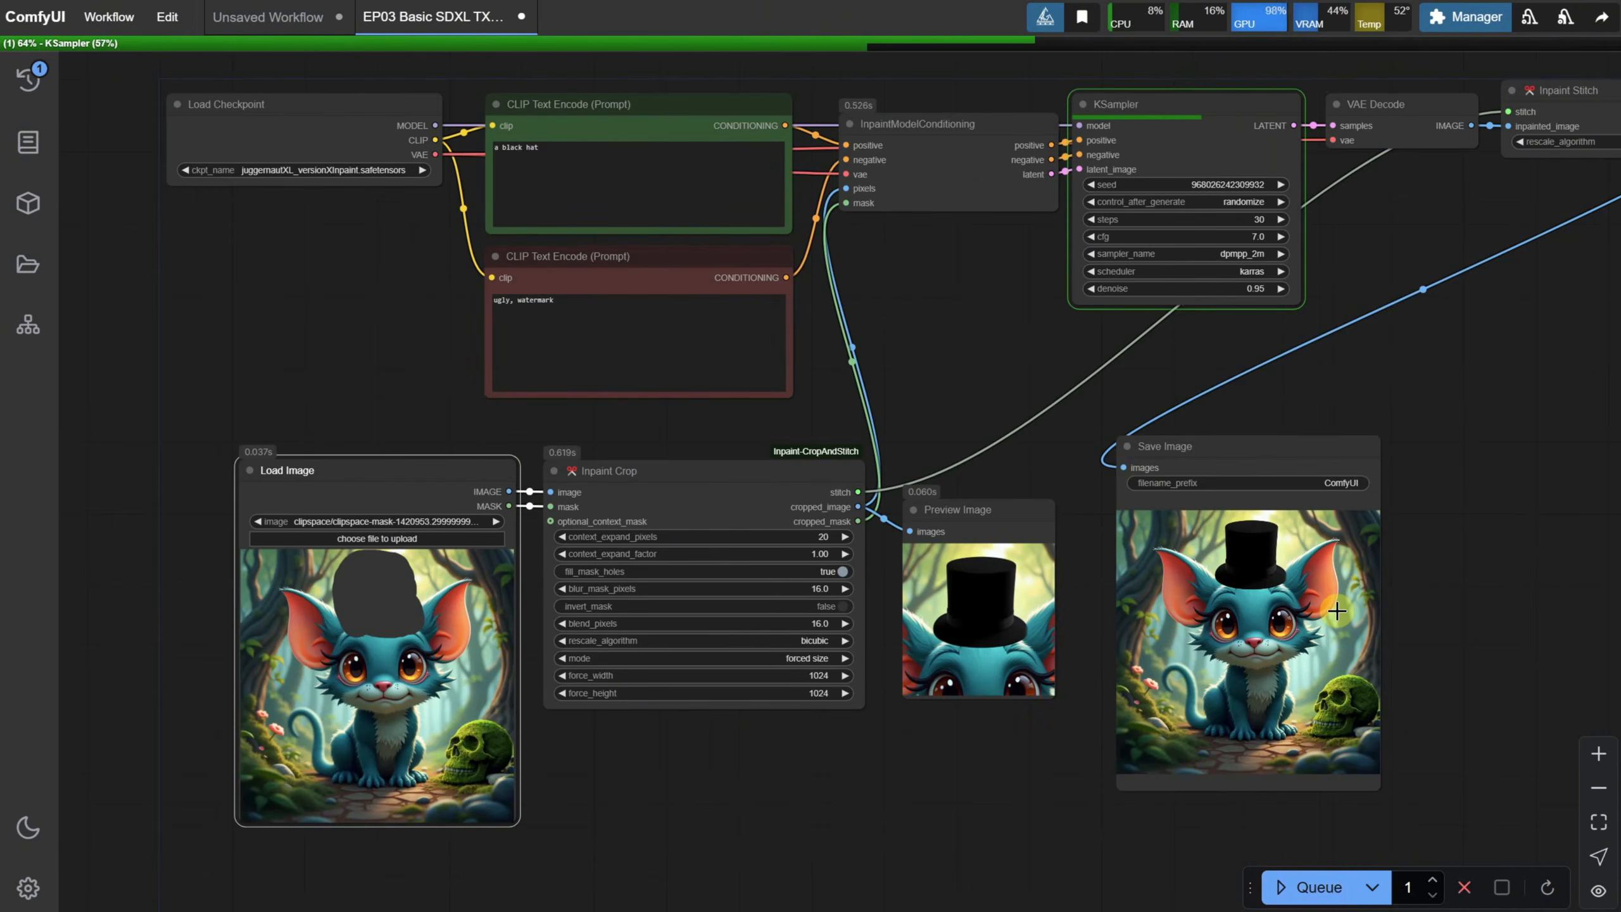
{"action": "scroll", "coordinate": [1302, 598], "scroll_direction": "up", "scroll_amount": 5}
{"action": "scroll", "coordinate": [1302, 598], "scroll_direction": "down", "scroll_amount": 2}
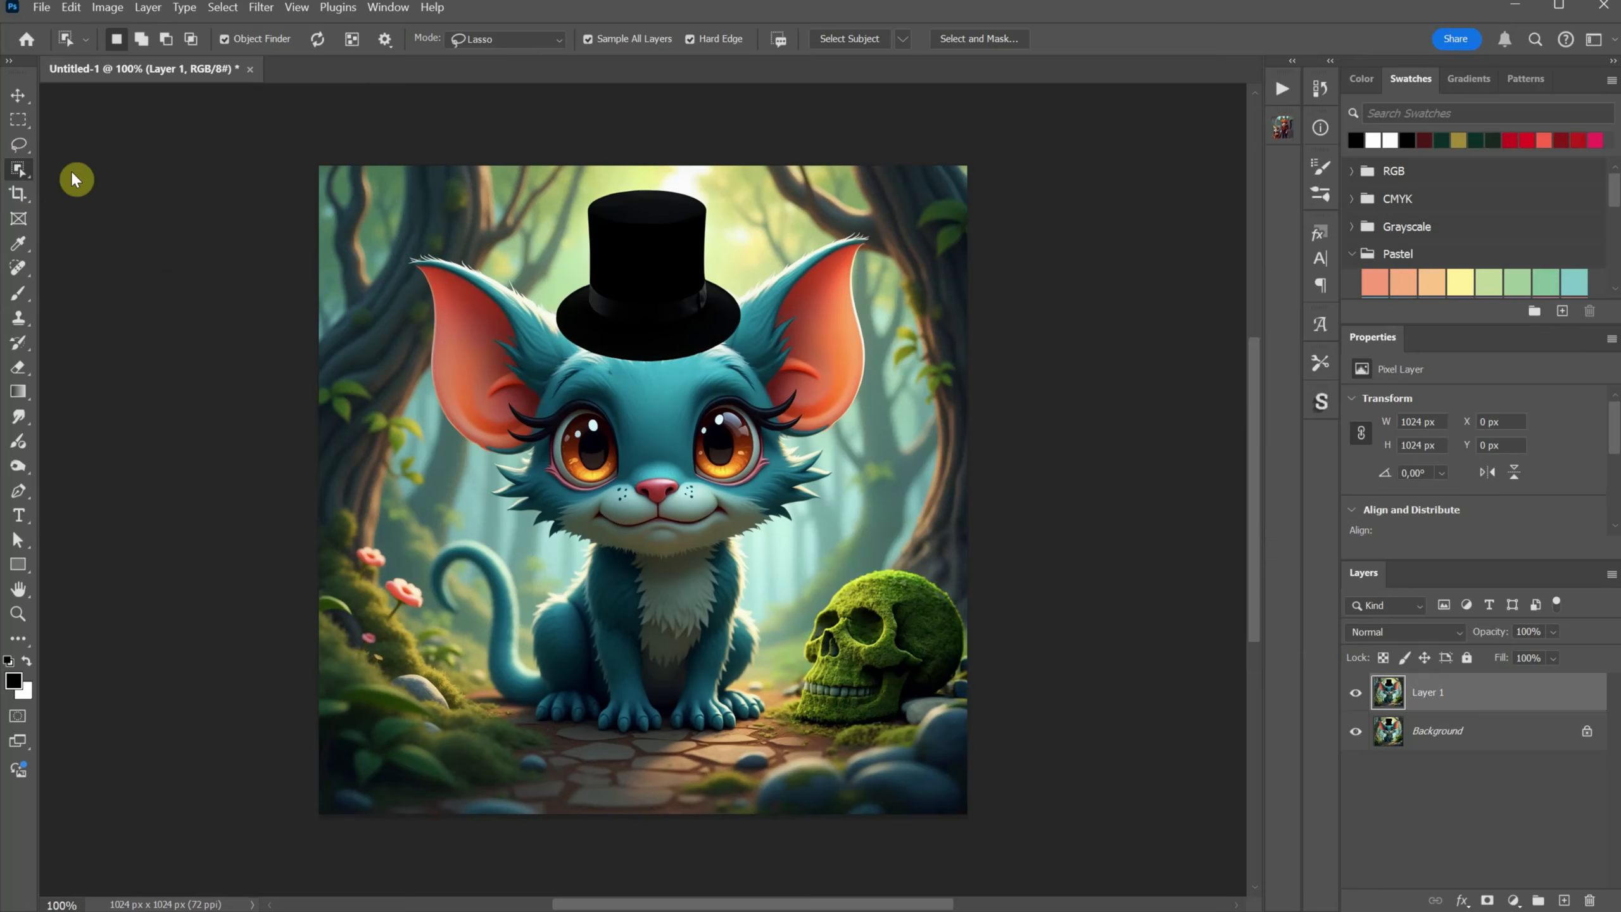
Step: Switch to Photoshop, separate the top hat onto its own layer, lower and tilt it on the head, and remove the original hat
{"action": "left_click_drag", "start_coordinate": [597, 192], "coordinate": [720, 279]}
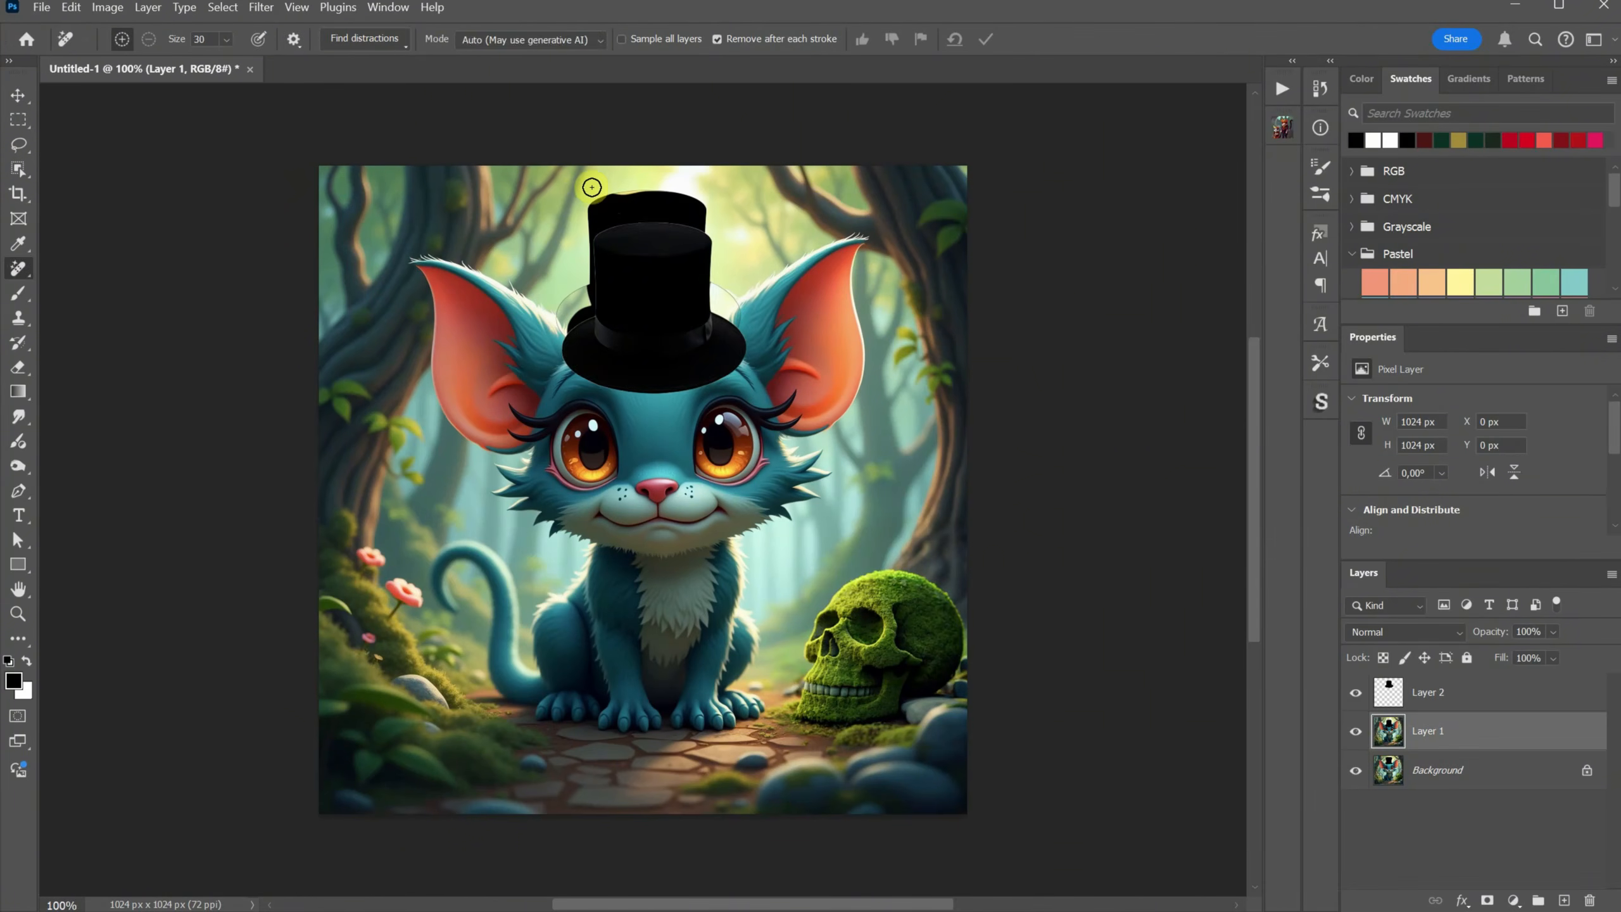
{"action": "left_click", "coordinate": [670, 254], "text": "ctrl"}
{"action": "key", "text": "v"}
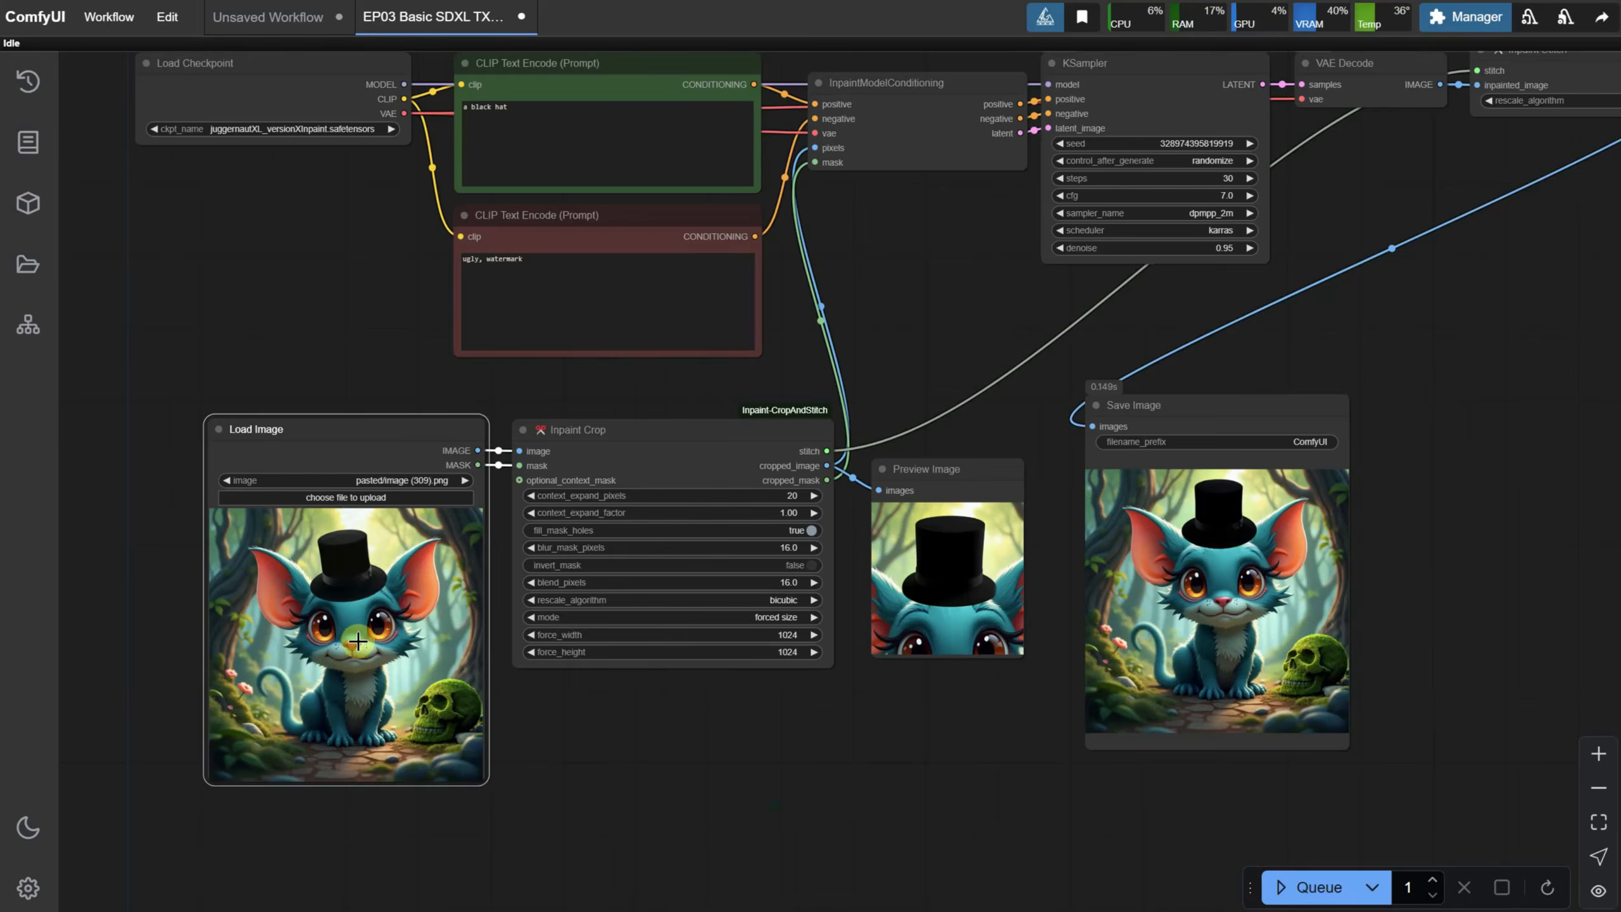
Step: Switch to ComfyUI, mask the repositioned hat in the Load Image node, save the mask, and queue the workflow
{"action": "right_click", "coordinate": [358, 640]}
{"action": "left_click", "coordinate": [396, 818]}
{"action": "left_click_drag", "start_coordinate": [745, 188], "coordinate": [829, 272]}
{"action": "left_click", "coordinate": [1372, 788]}
{"action": "key", "text": "ctrl+Return"}
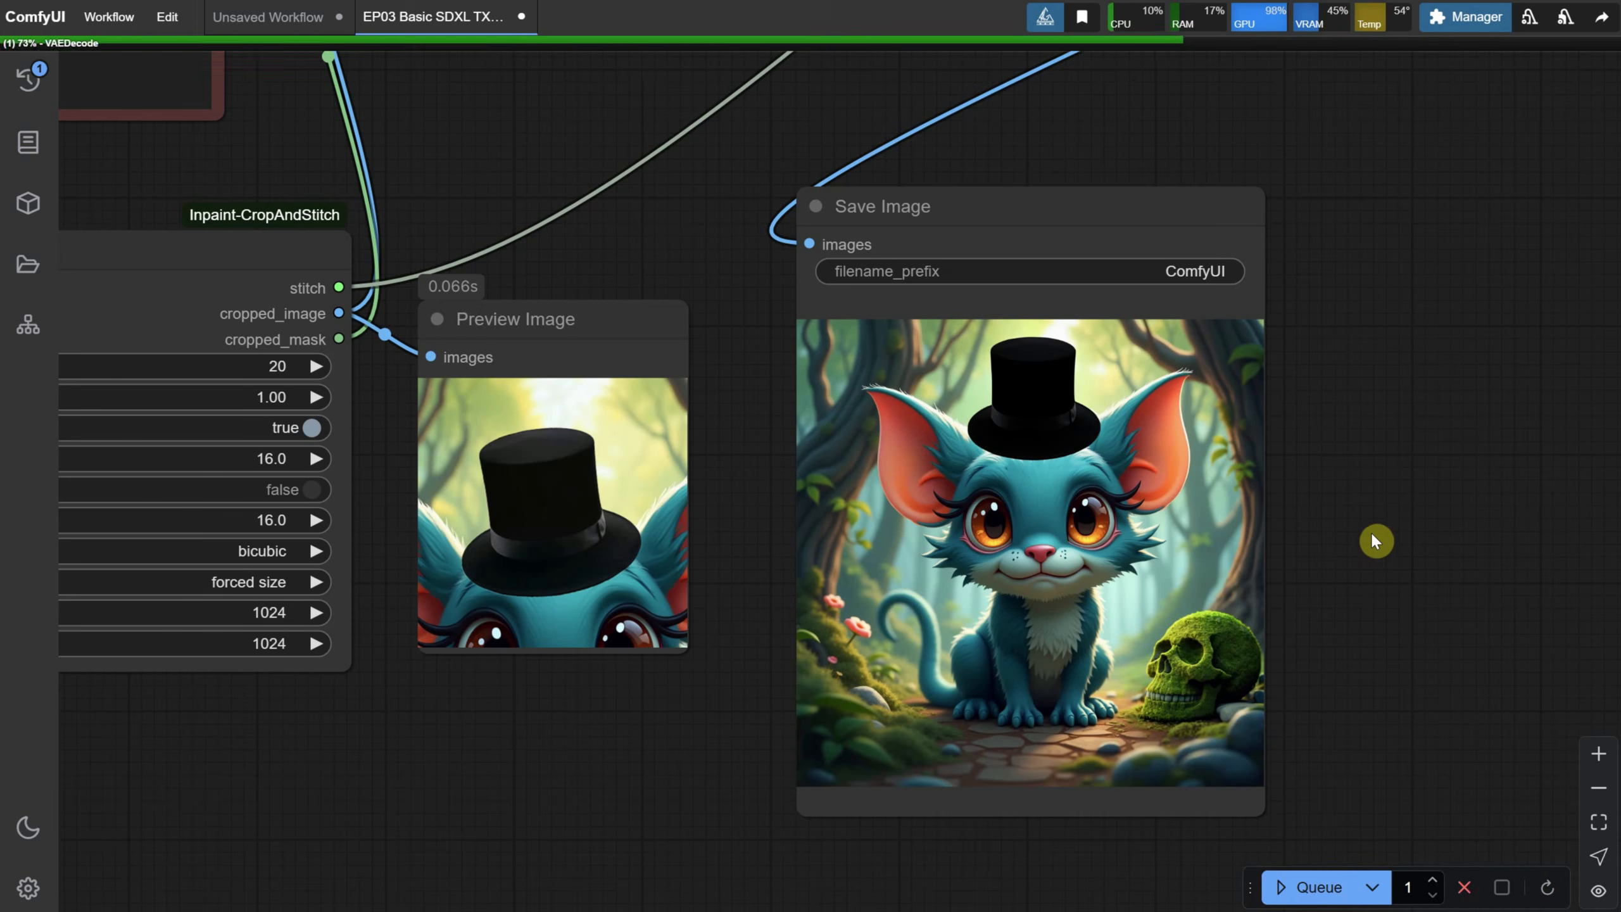
Step: Set the KSampler denoise to 0.80 and queue the workflow for the repositioned hat
{"action": "scroll", "coordinate": [1371, 531], "scroll_direction": "up", "scroll_amount": 5}
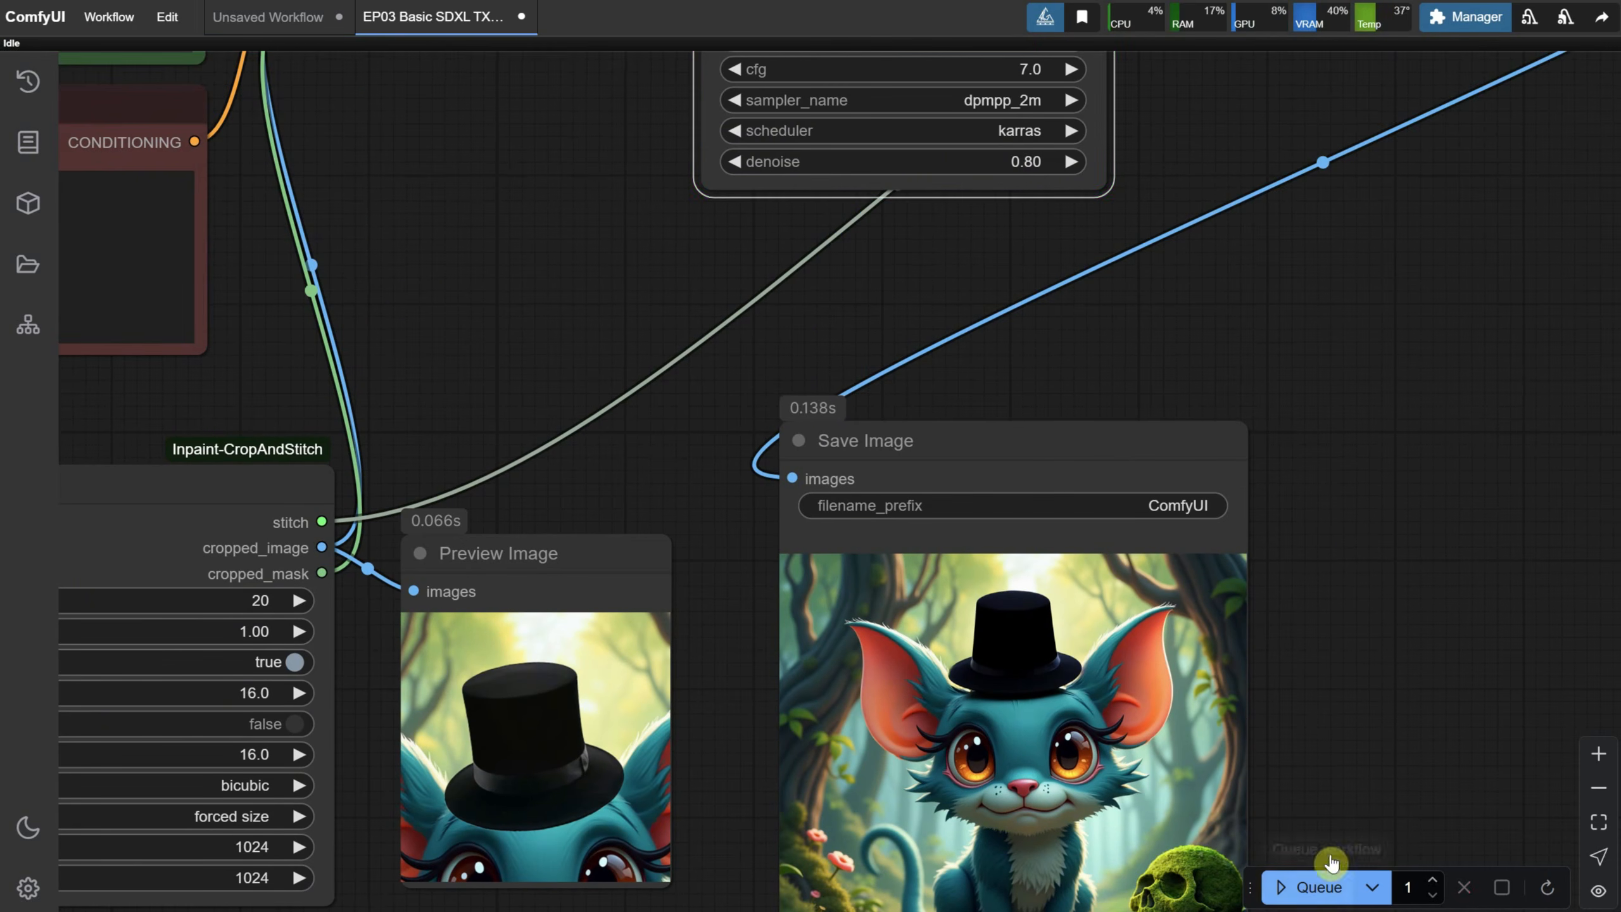
{"action": "left_click", "coordinate": [1331, 863]}
{"action": "scroll", "coordinate": [1340, 543], "scroll_direction": "up", "scroll_amount": 5}
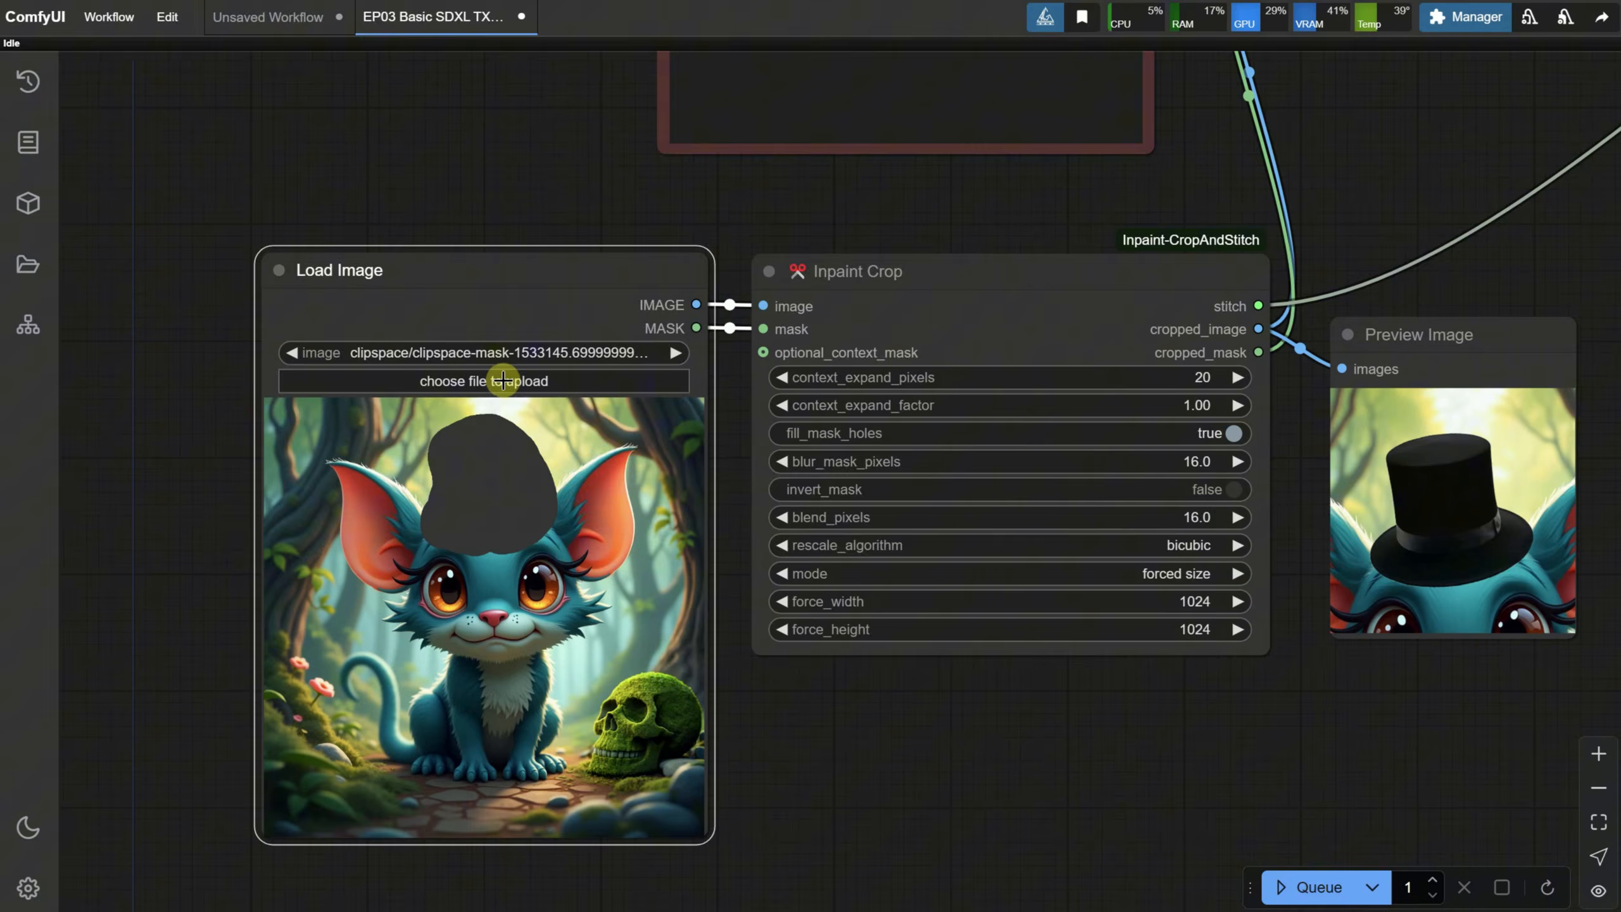
Step: Load temple.png into the Load Image node and inspect the upper temple building
{"action": "left_click", "coordinate": [508, 385]}
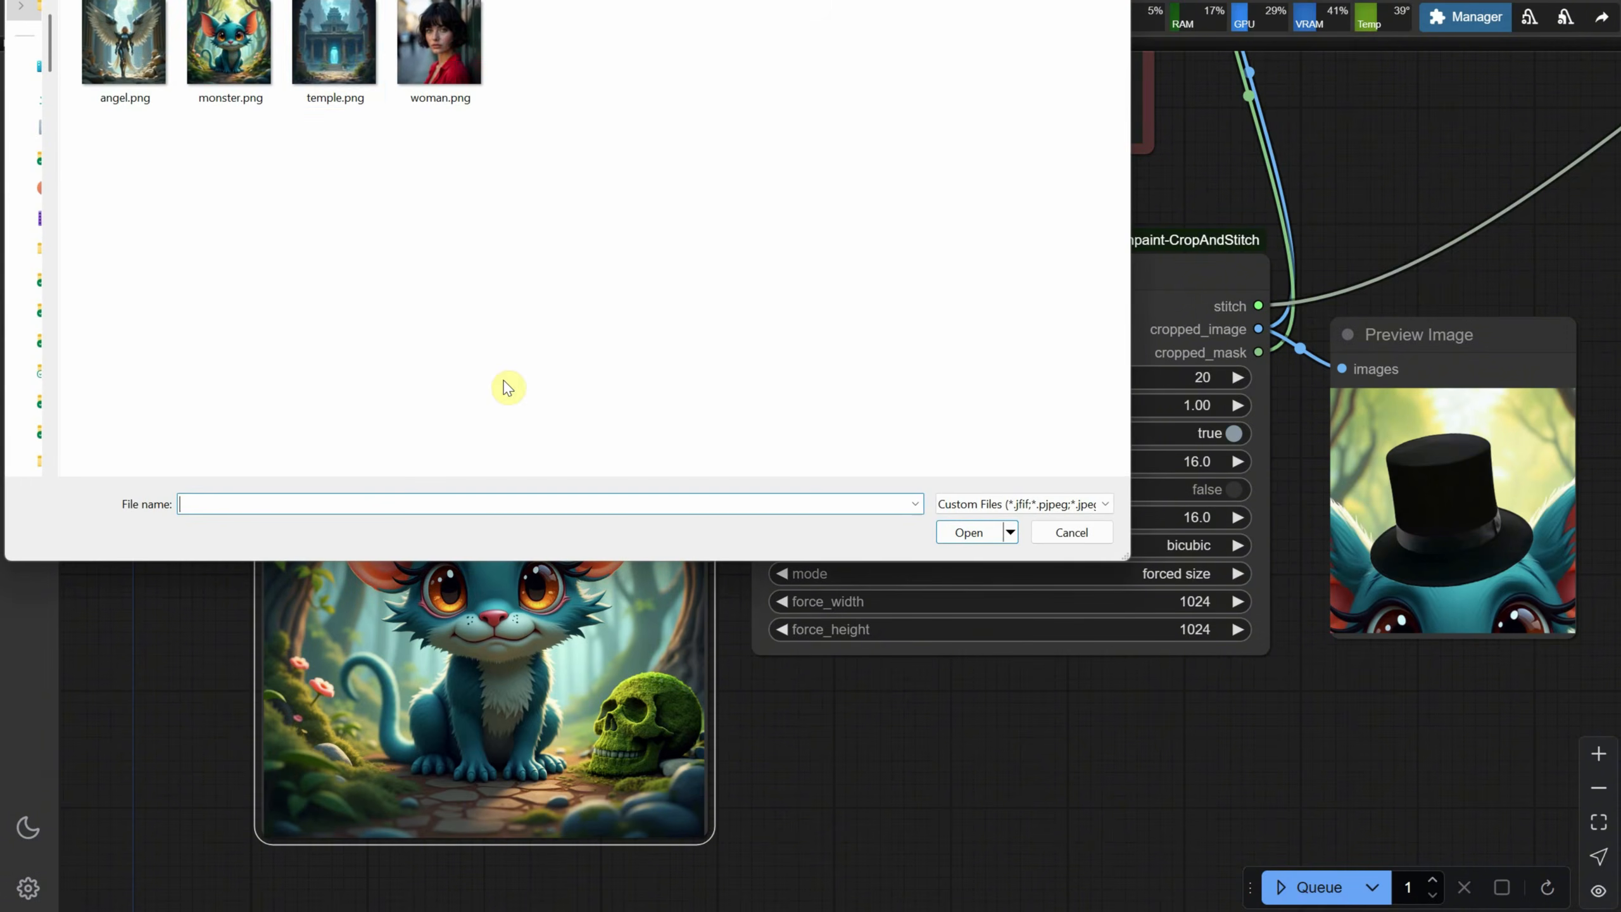
{"action": "double_click", "coordinate": [342, 66]}
{"action": "scroll", "coordinate": [543, 543], "scroll_direction": "up", "scroll_amount": 4}
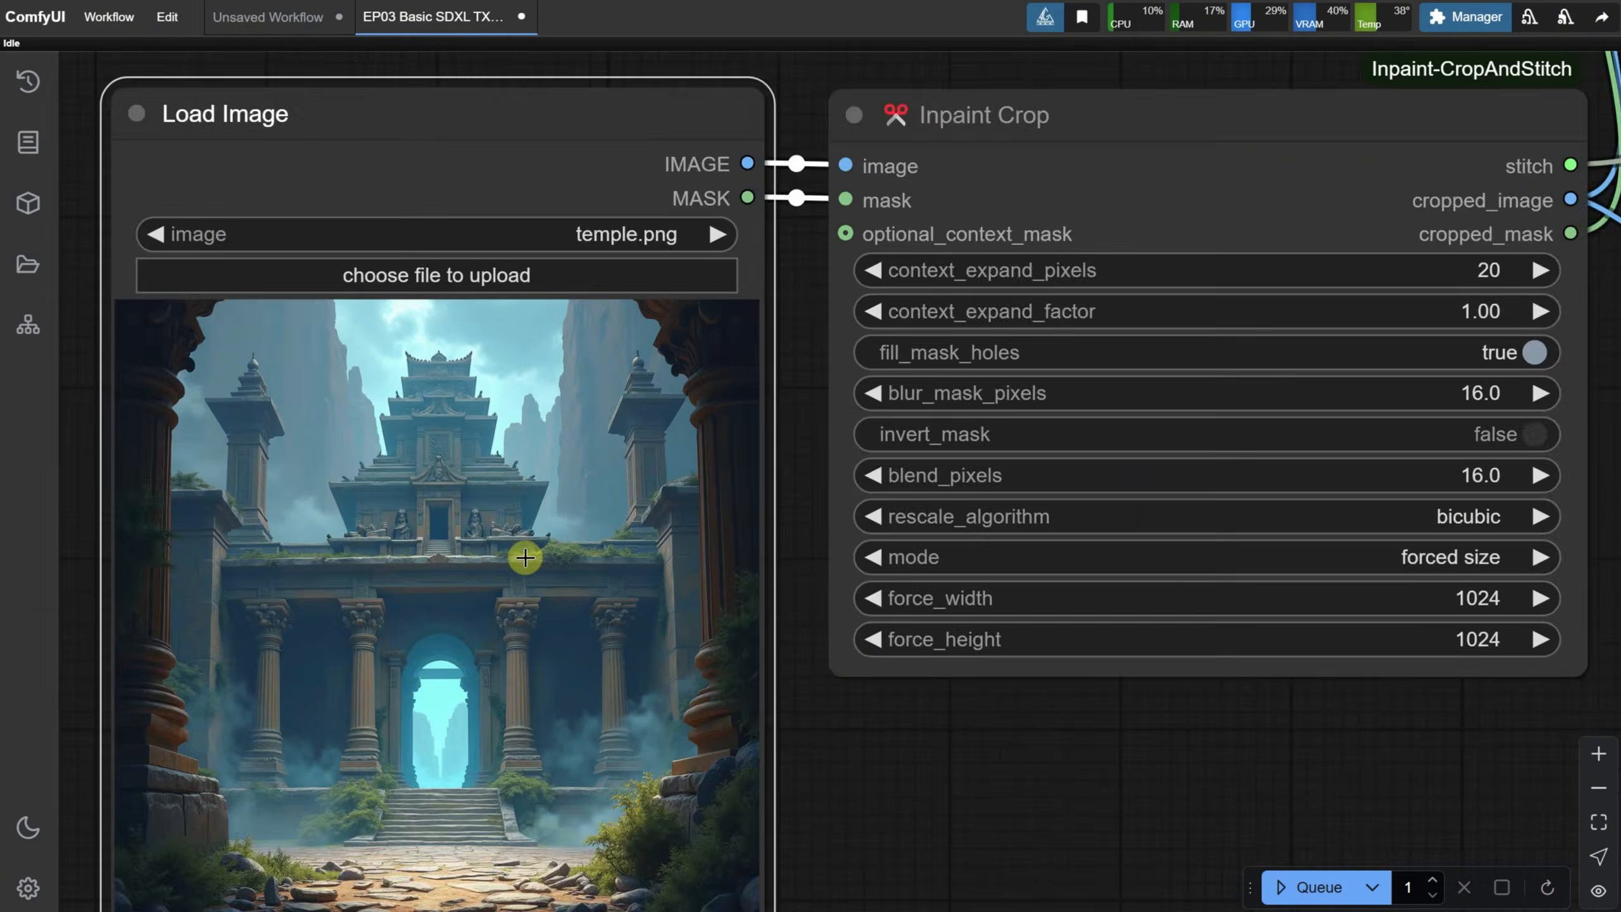
{"action": "scroll", "coordinate": [524, 558], "scroll_direction": "up", "scroll_amount": 8}
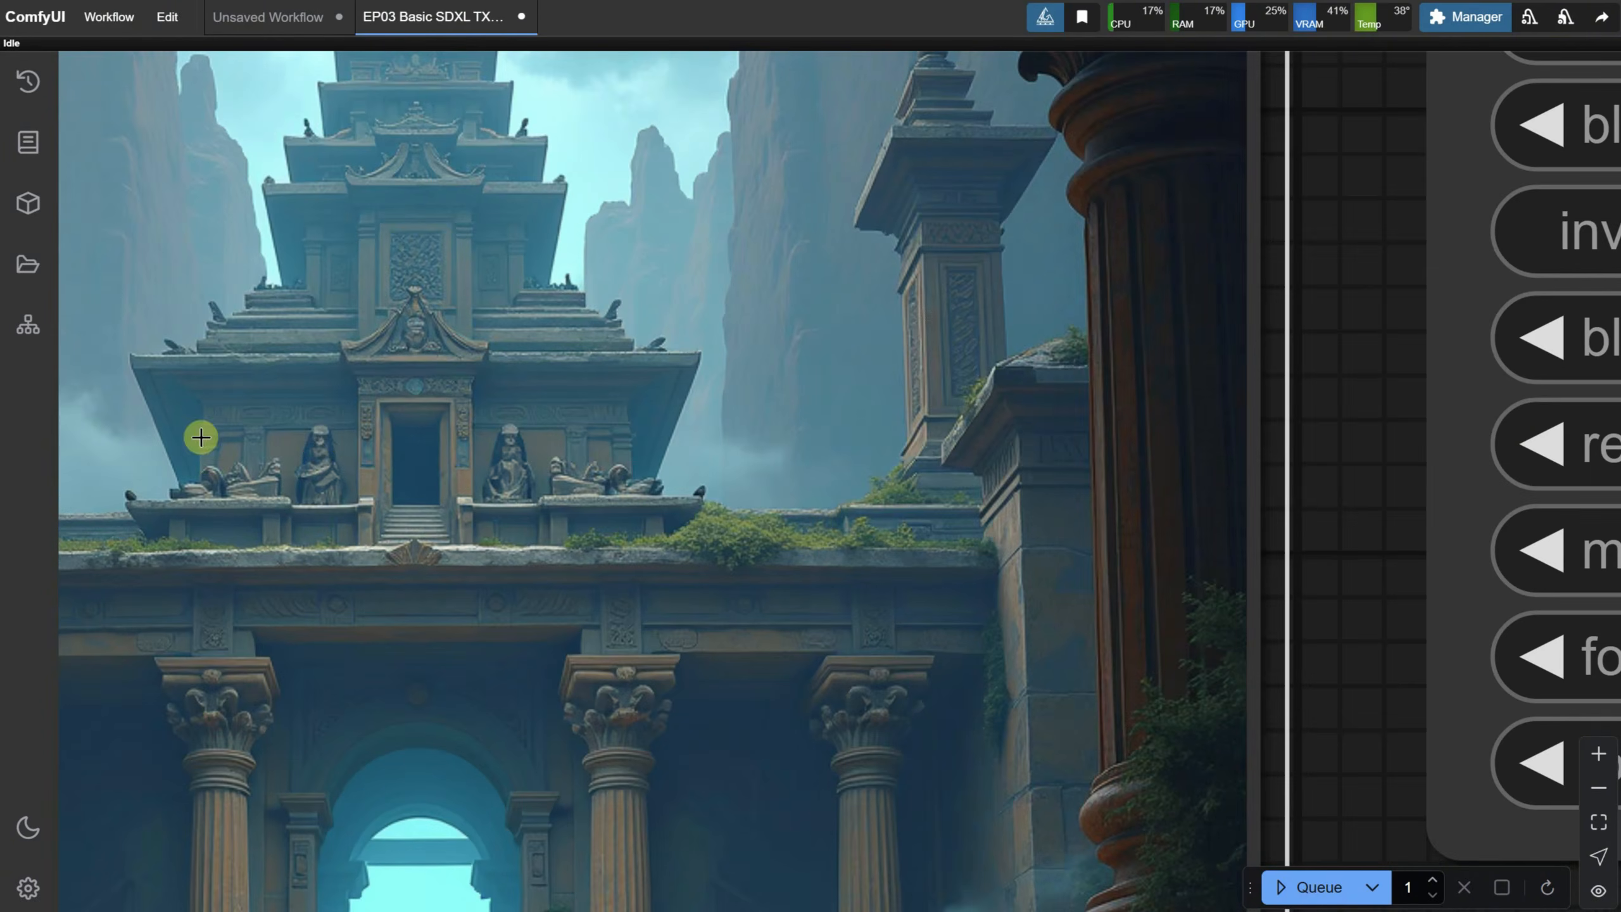
{"action": "scroll", "coordinate": [345, 436], "scroll_direction": "down", "scroll_amount": 1}
{"action": "scroll", "coordinate": [535, 456], "scroll_direction": "down", "scroll_amount": 8}
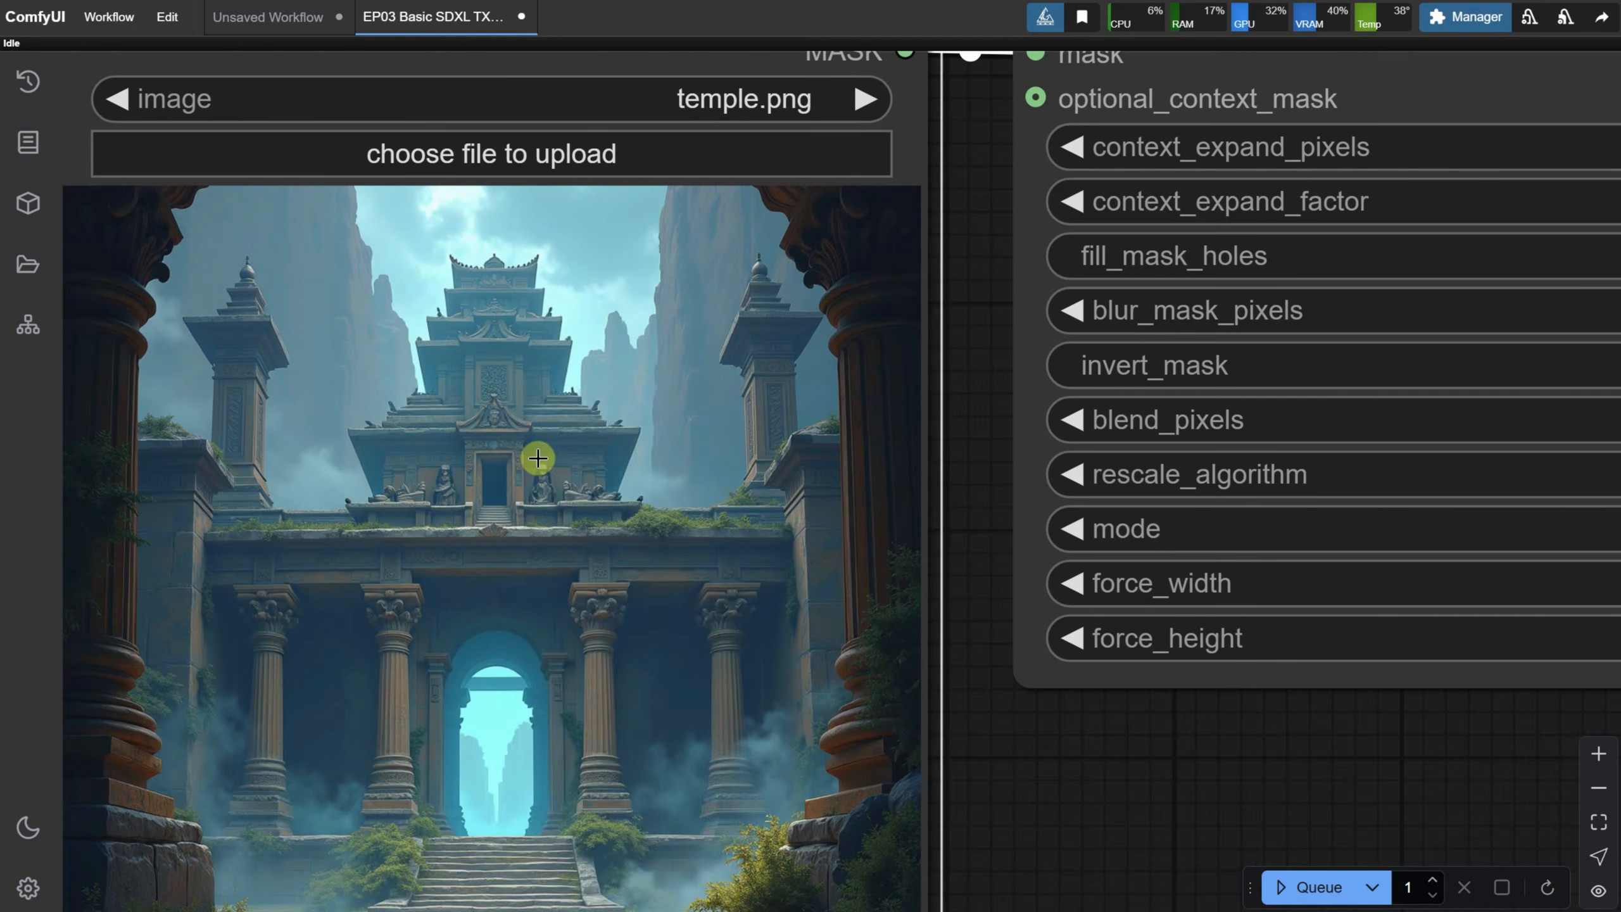
Step: Mask the whole upper temple building in the Load Image node's mask editor and save the mask to the node
{"action": "right_click", "coordinate": [537, 456]}
{"action": "left_click", "coordinate": [575, 815]}
{"action": "mouse_move", "coordinate": [696, 345]}
{"action": "left_mouse_down"}
{"action": "mouse_move", "coordinate": [817, 358]}
{"action": "mouse_move", "coordinate": [850, 297]}
{"action": "left_mouse_up"}
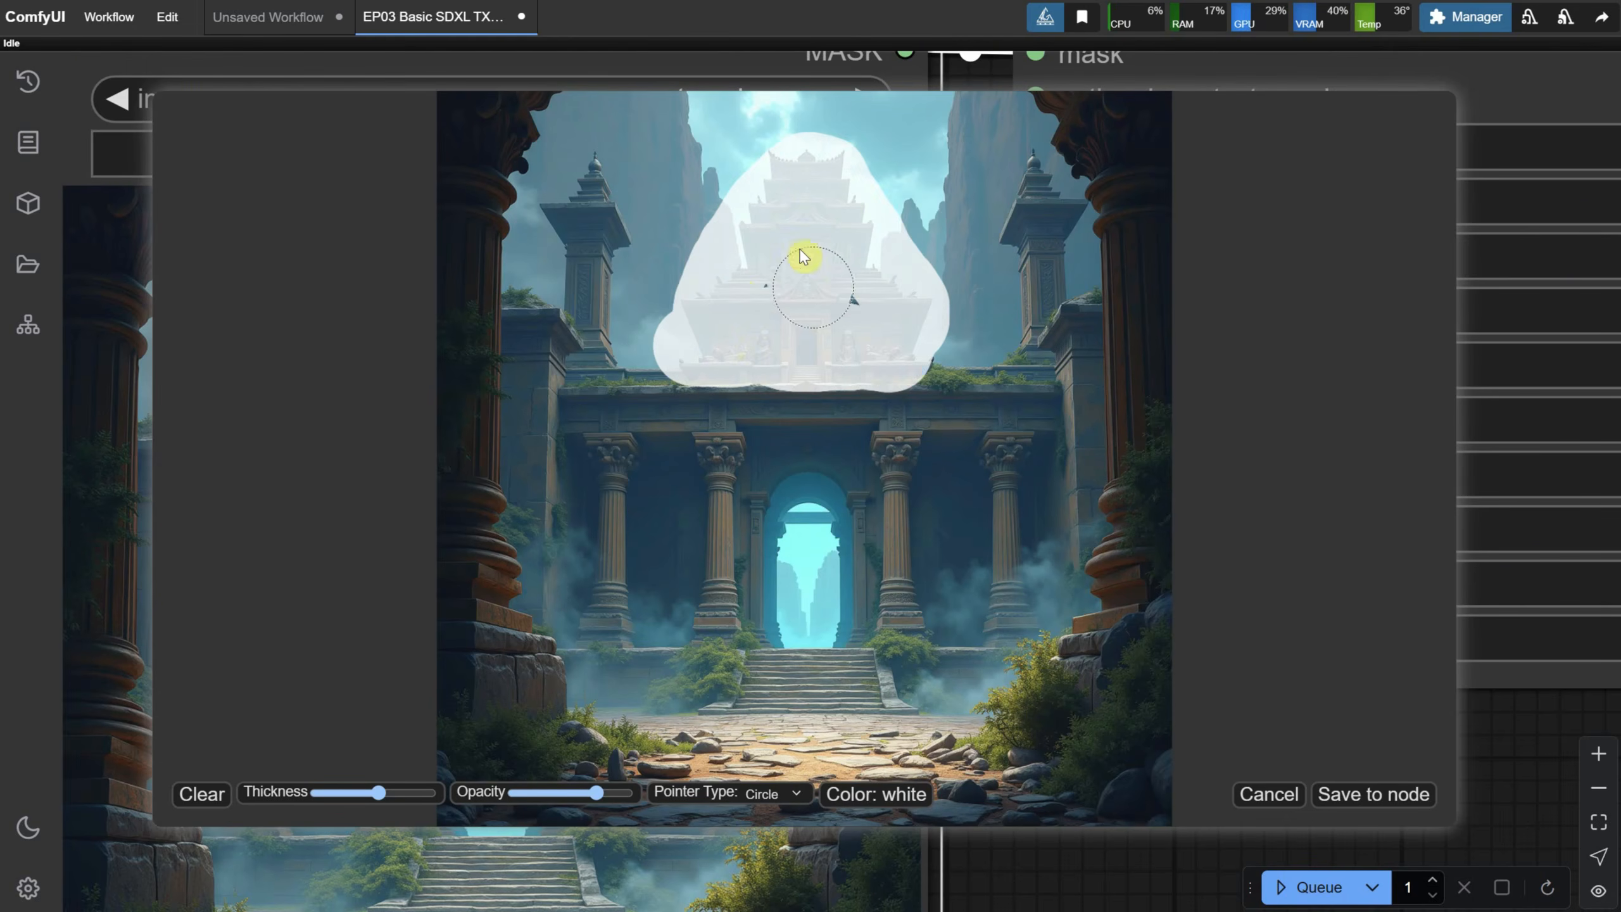
{"action": "left_click", "coordinate": [1347, 802]}
{"action": "scroll", "coordinate": [670, 440], "scroll_direction": "down", "scroll_amount": 6}
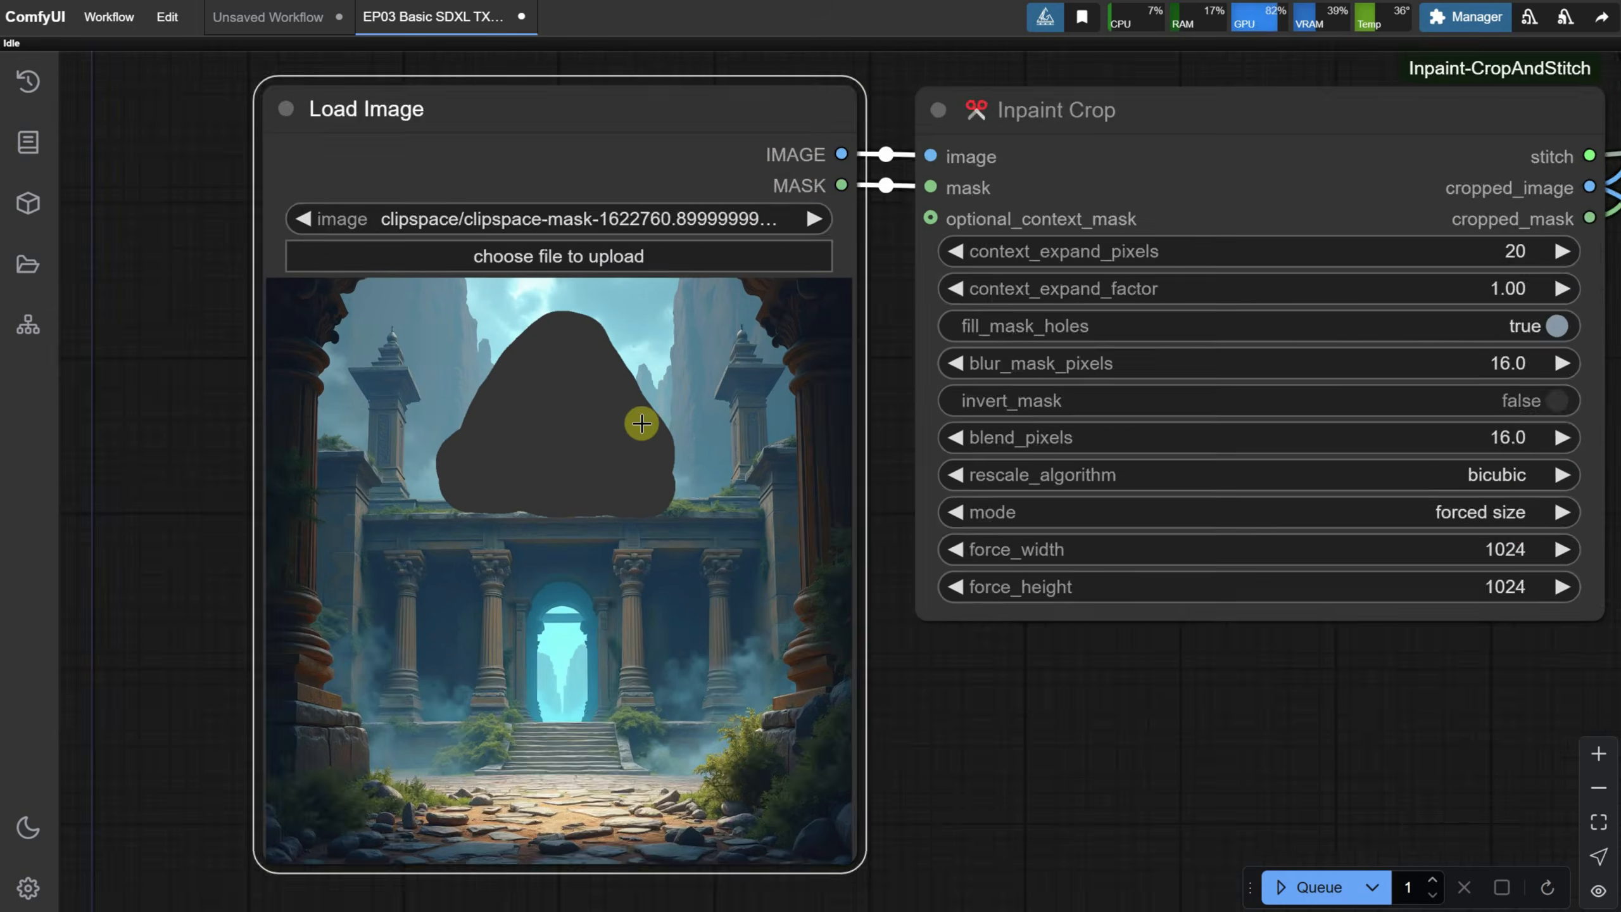
Step: Set the KSampler denoise to 0.55 and queue the workflow for the masked temple building
{"action": "left_click_drag", "start_coordinate": [858, 97], "coordinate": [745, 392]}
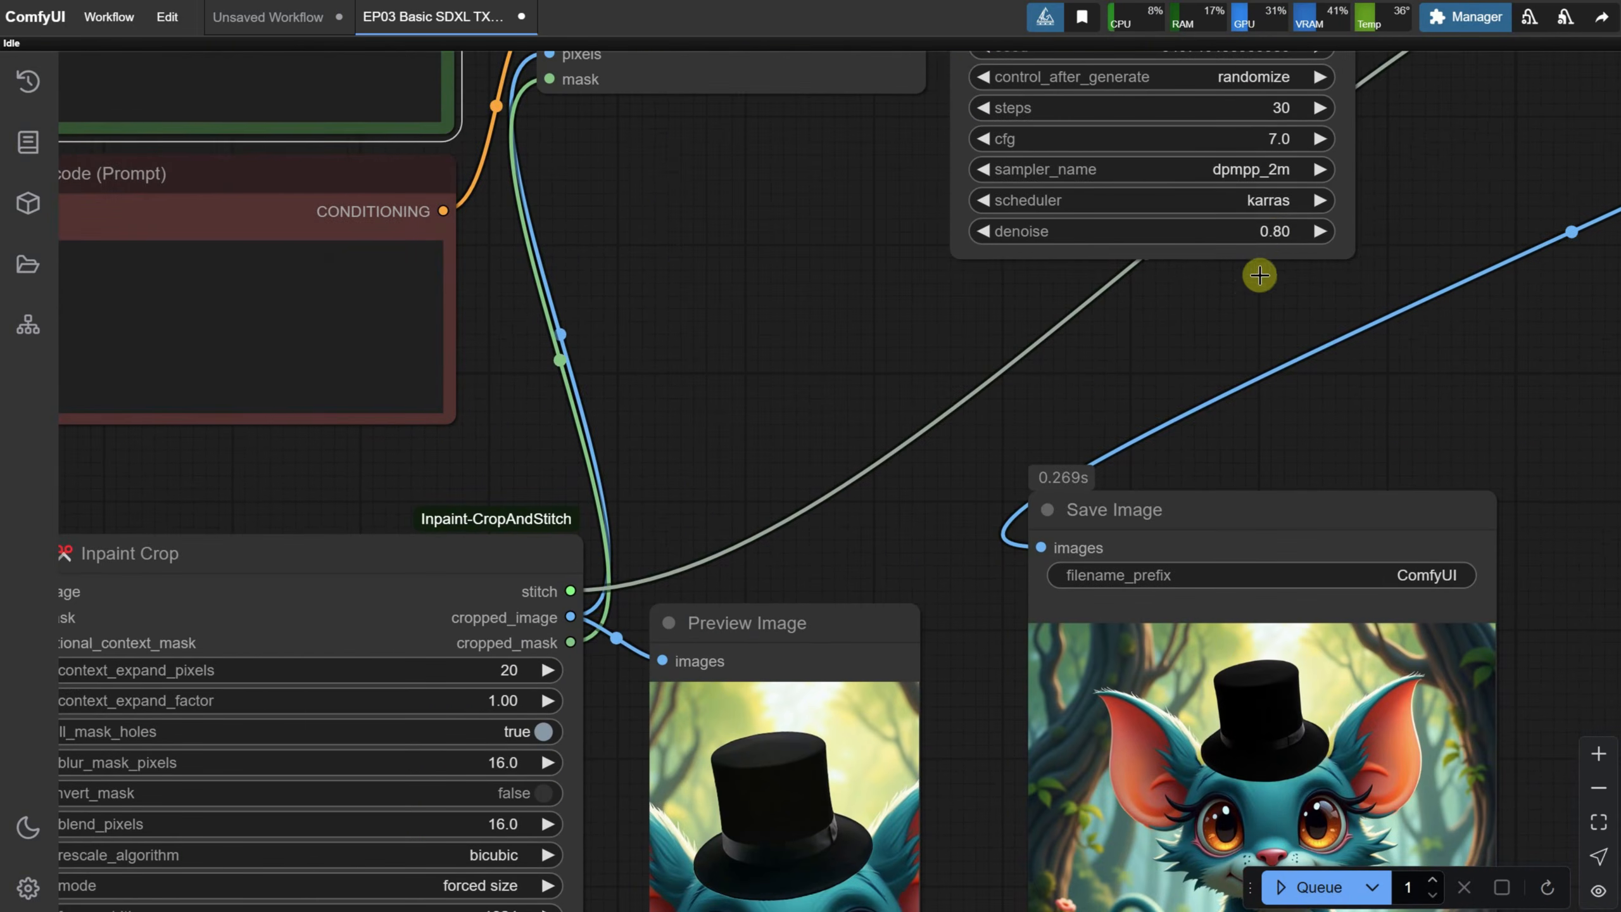
{"action": "left_click", "coordinate": [1270, 231]}
{"action": "type", "text": "0.55"}
{"action": "key", "text": "Return"}
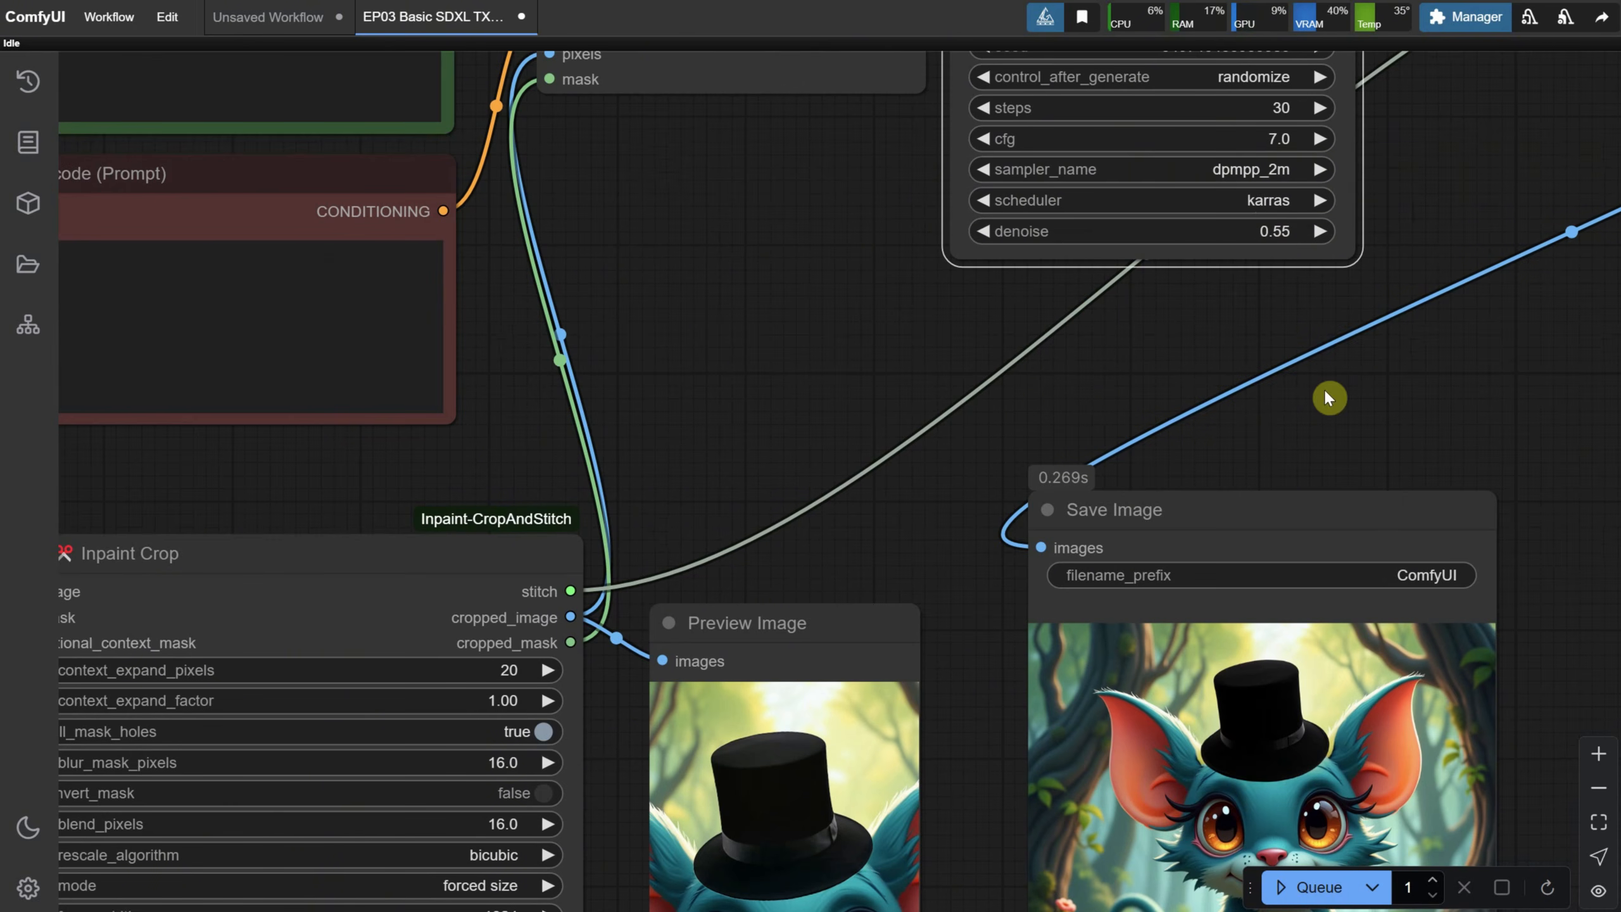
{"action": "left_click_drag", "start_coordinate": [1026, 402], "coordinate": [977, 108]}
{"action": "left_click", "coordinate": [1315, 887]}
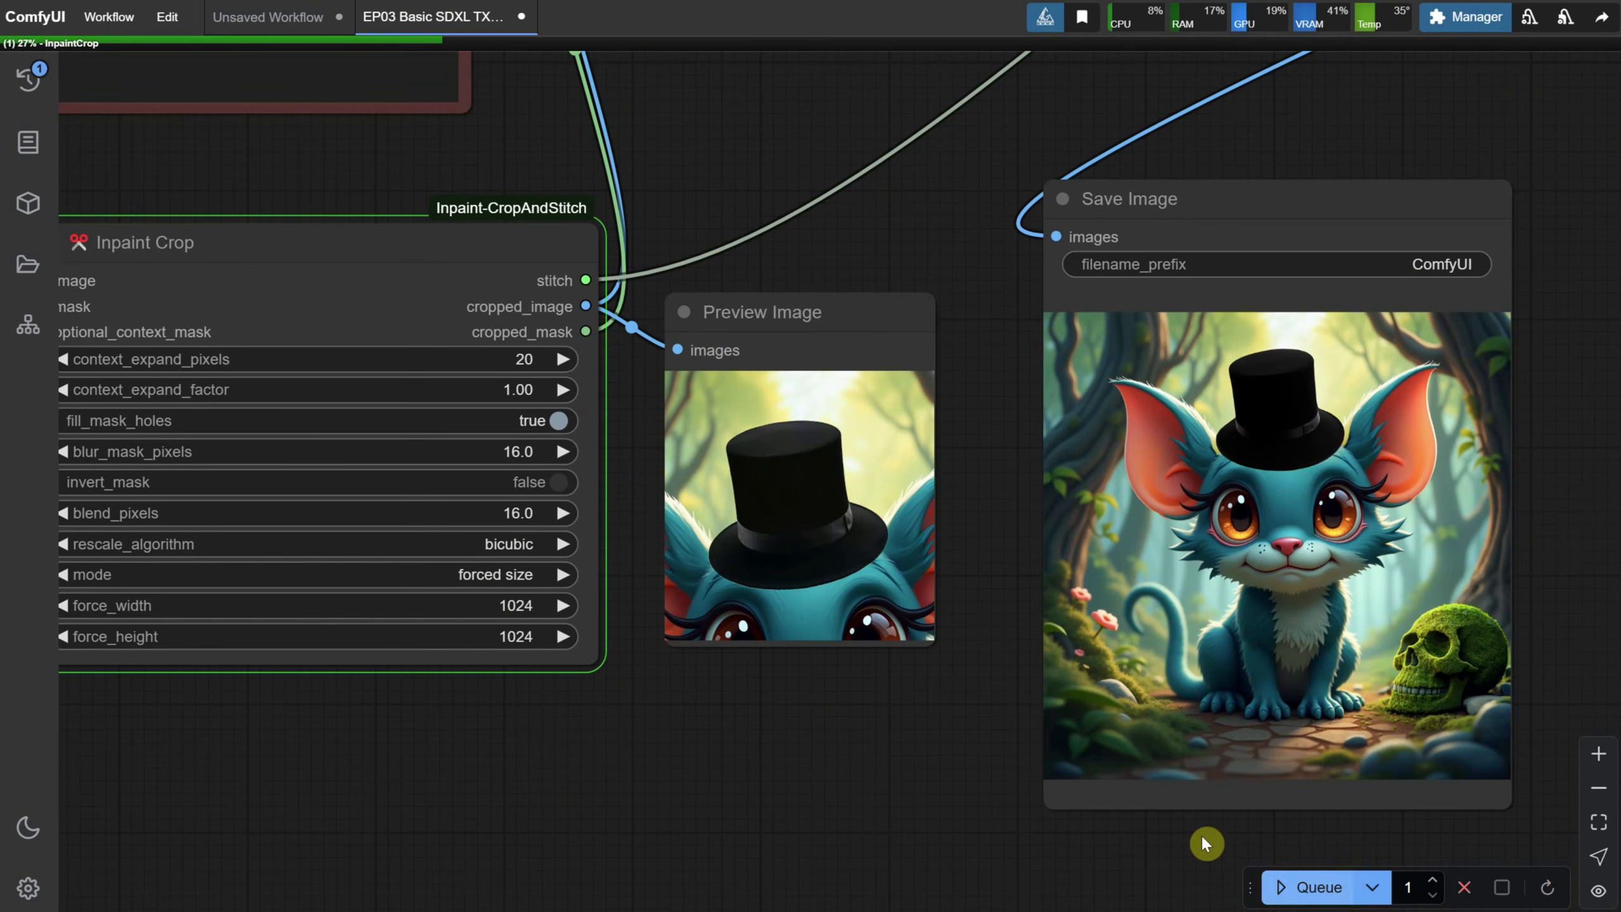
Step: Inspect the regenerated temple in the Save Image node, copy that image, and paste it into the Load Image node
{"action": "scroll", "coordinate": [1198, 736], "scroll_direction": "left", "scroll_amount": 5}
{"action": "scroll", "coordinate": [1196, 728], "scroll_direction": "up", "scroll_amount": 2}
{"action": "left_click_drag", "start_coordinate": [1050, 660], "coordinate": [832, 750]}
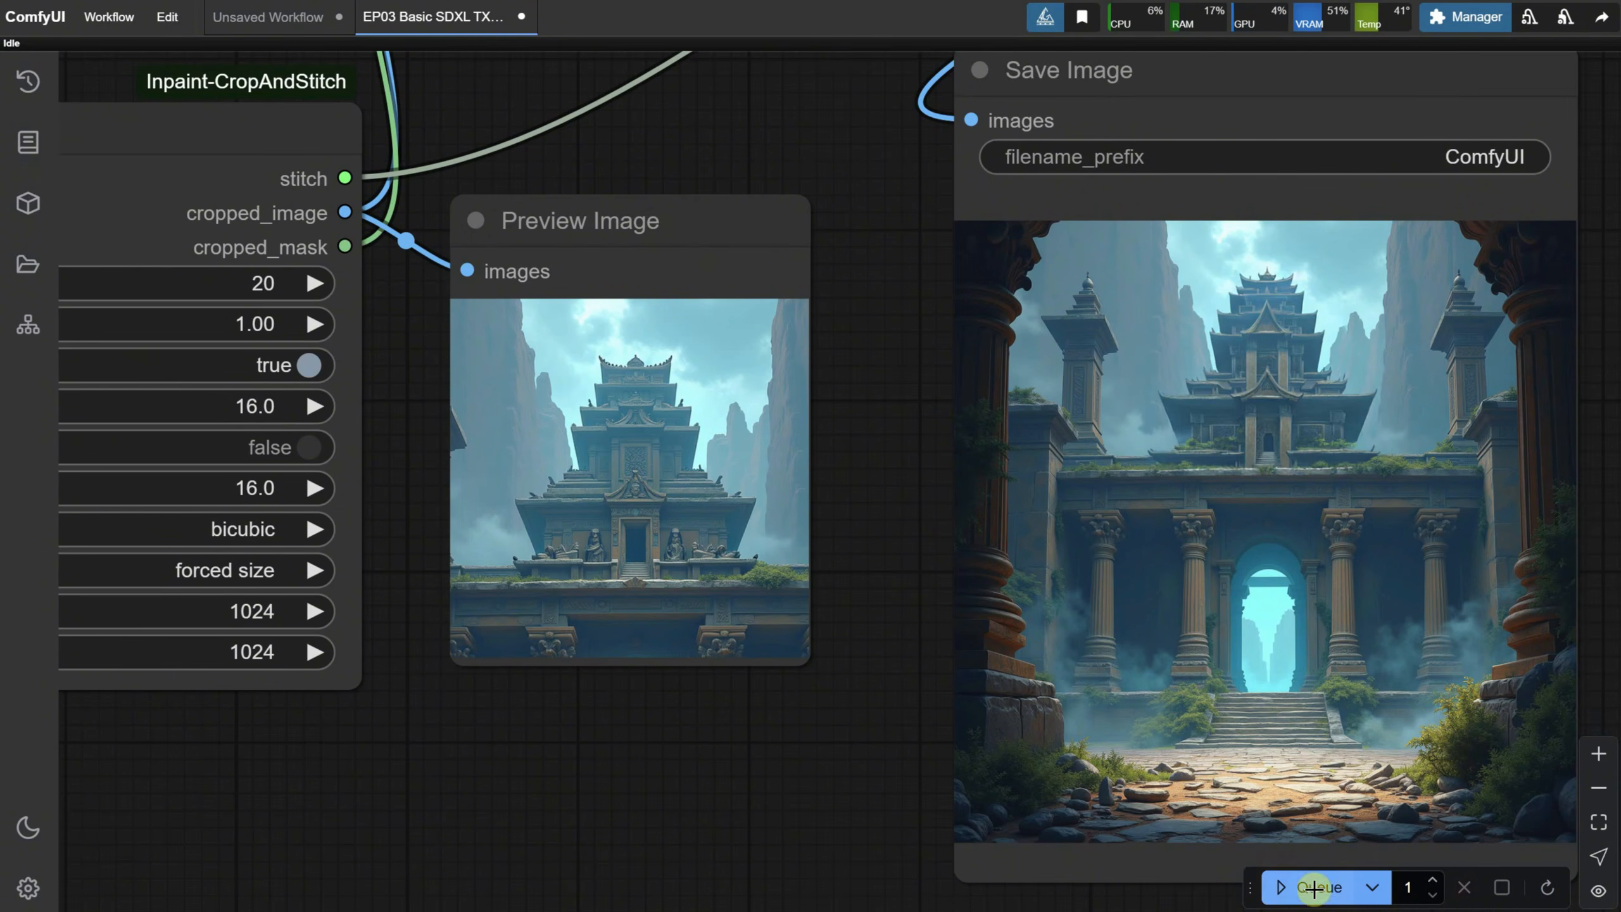
{"action": "scroll", "coordinate": [1343, 352], "scroll_direction": "up", "scroll_amount": 8}
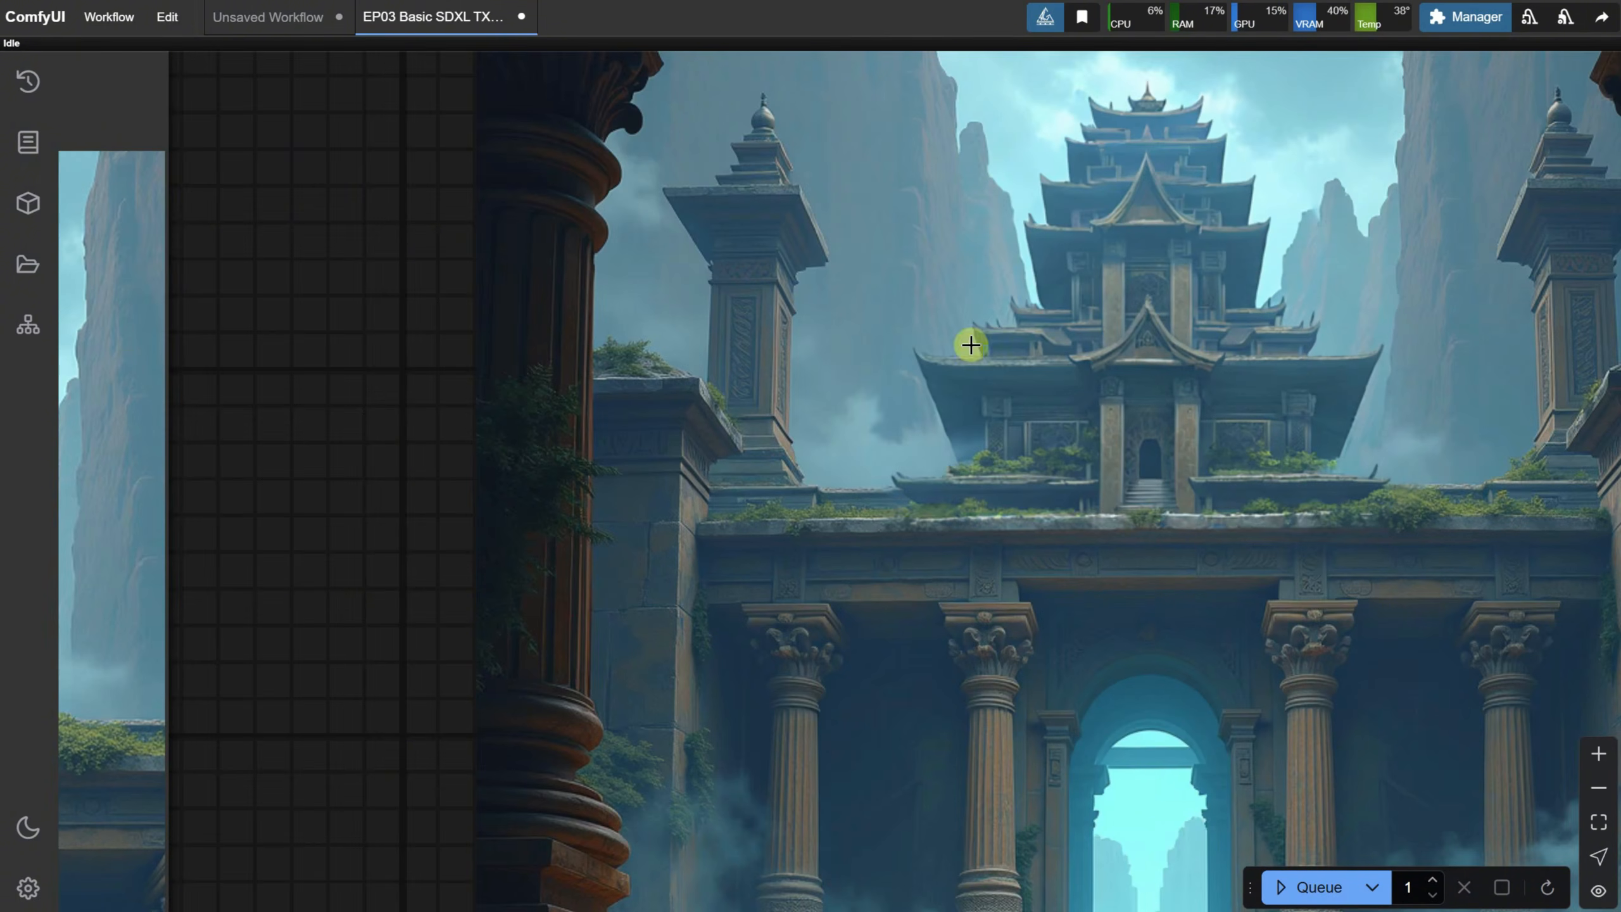
{"action": "scroll", "coordinate": [1402, 407], "scroll_direction": "down", "scroll_amount": 10}
{"action": "right_click", "coordinate": [1412, 455]}
{"action": "left_click", "coordinate": [1430, 434]}
{"action": "left_click_drag", "start_coordinate": [203, 799], "coordinate": [994, 694]}
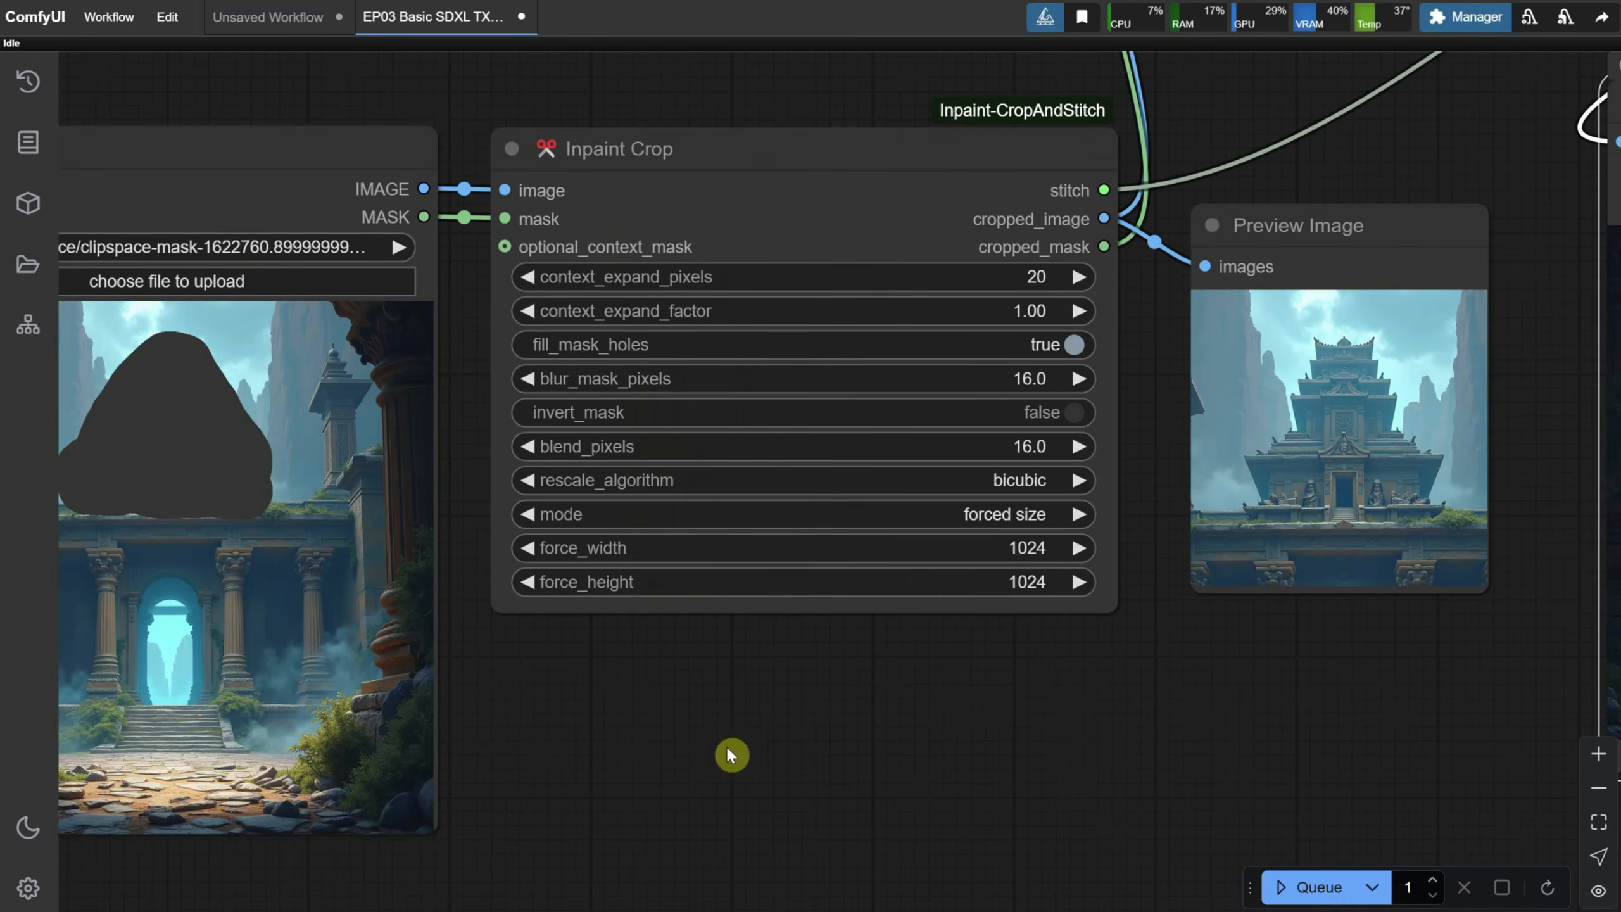
{"action": "left_click", "coordinate": [578, 590]}
{"action": "key", "text": "ctrl+v"}
Step: Mask a small round spot in front of the cliff beside the upper temple and save the mask to the node
{"action": "right_click", "coordinate": [458, 451]}
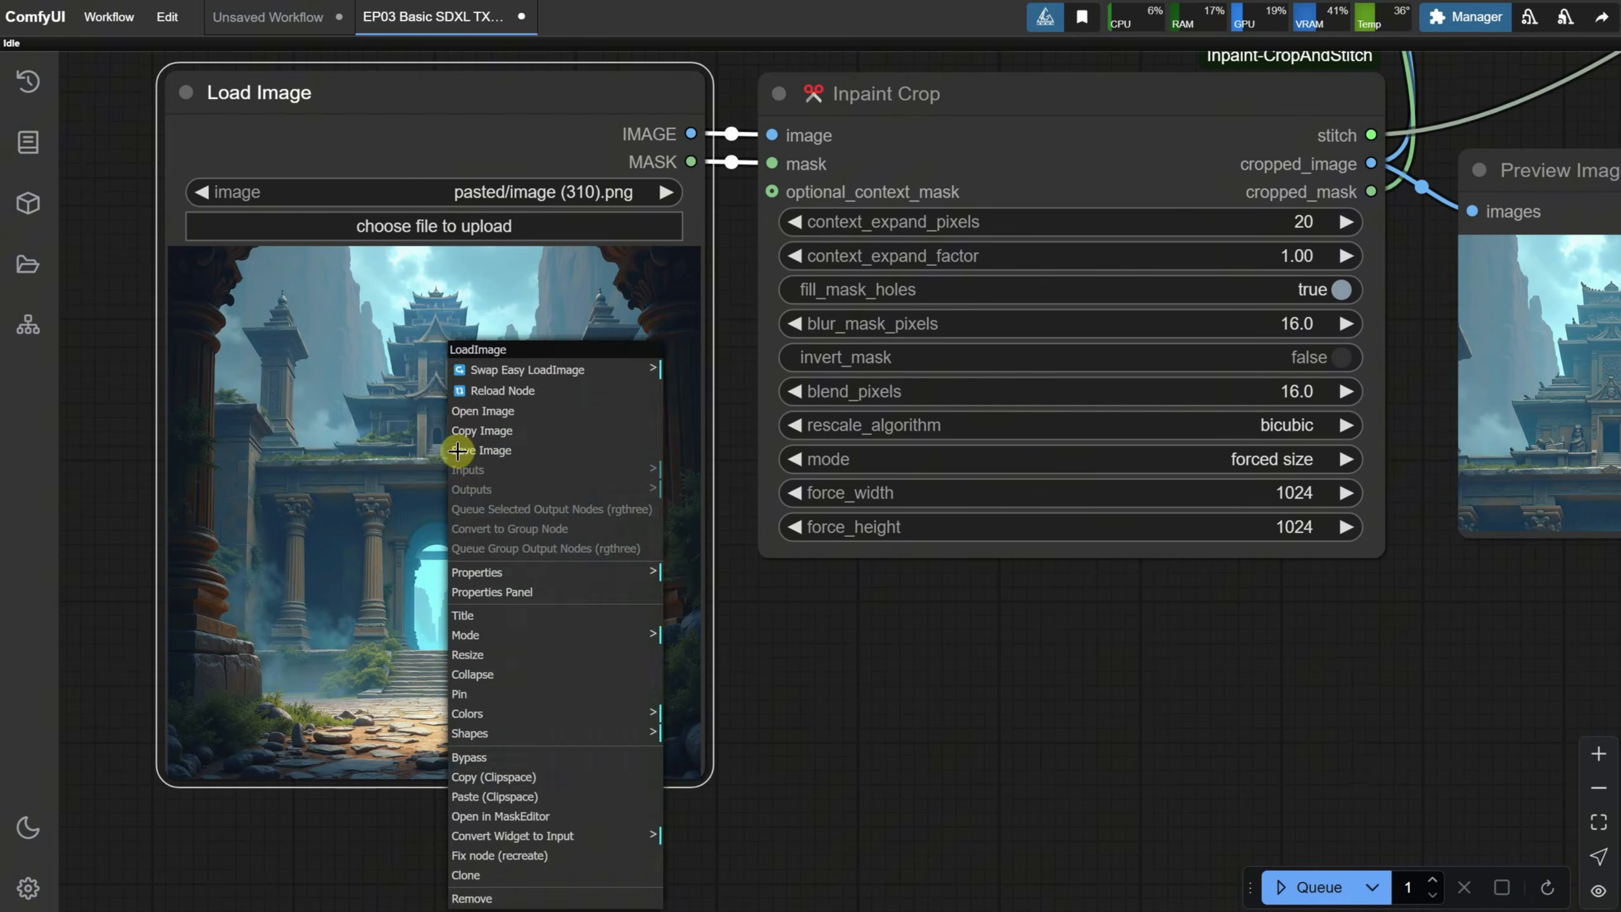
{"action": "left_click", "coordinate": [501, 816]}
{"action": "left_click_drag", "start_coordinate": [670, 170], "coordinate": [679, 171]}
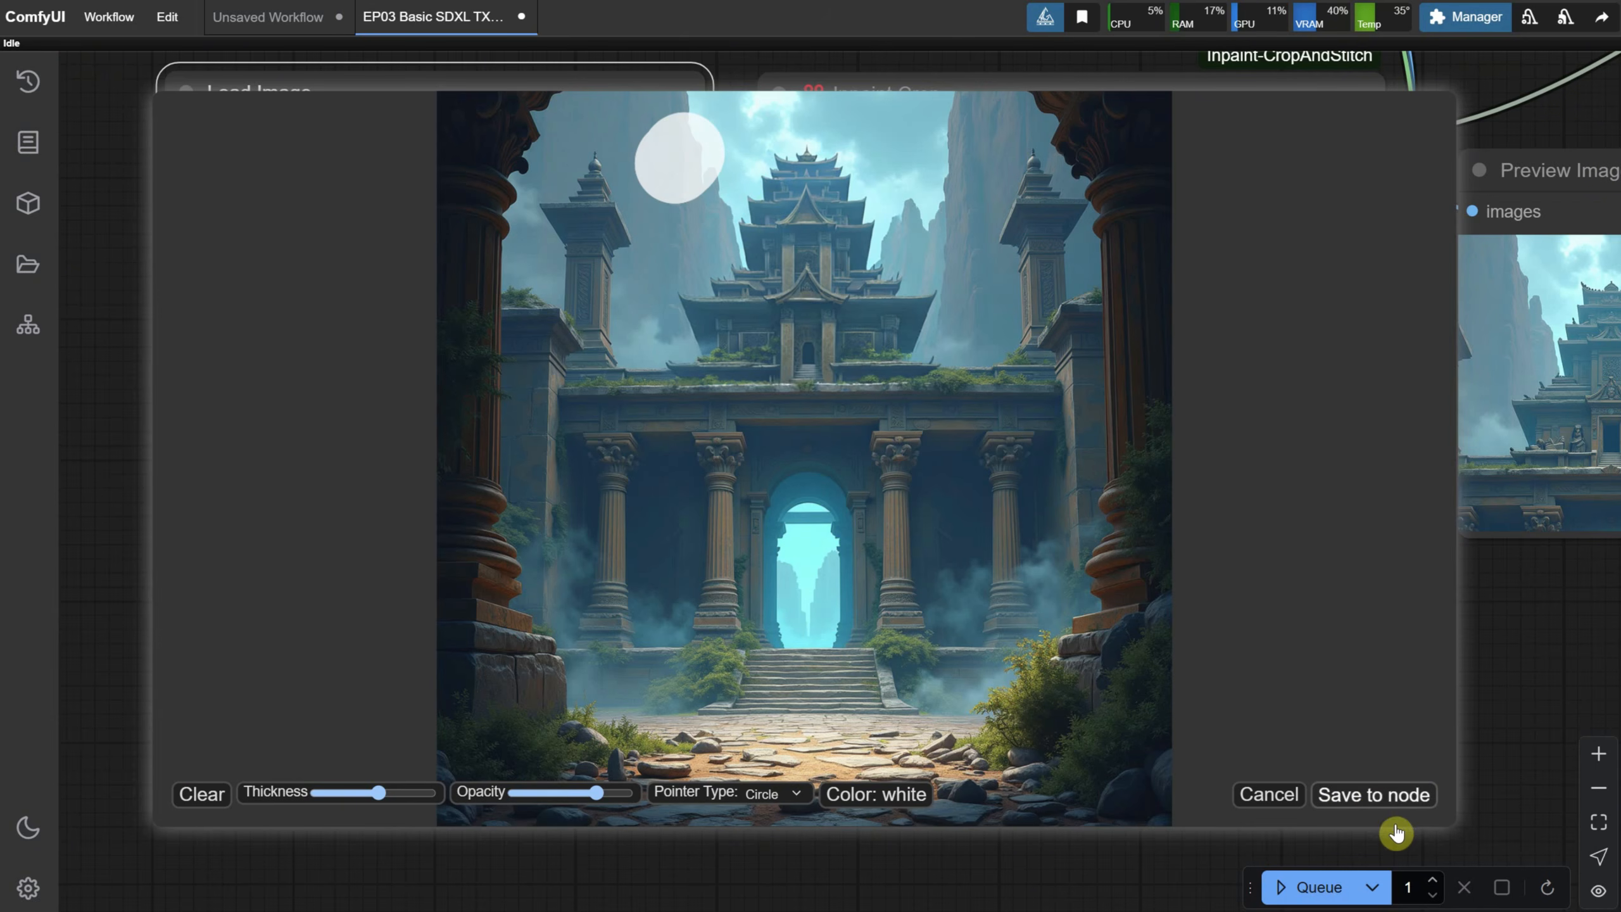
{"action": "left_click", "coordinate": [1377, 794]}
{"action": "scroll", "coordinate": [1082, 650], "scroll_direction": "down", "scroll_amount": 3}
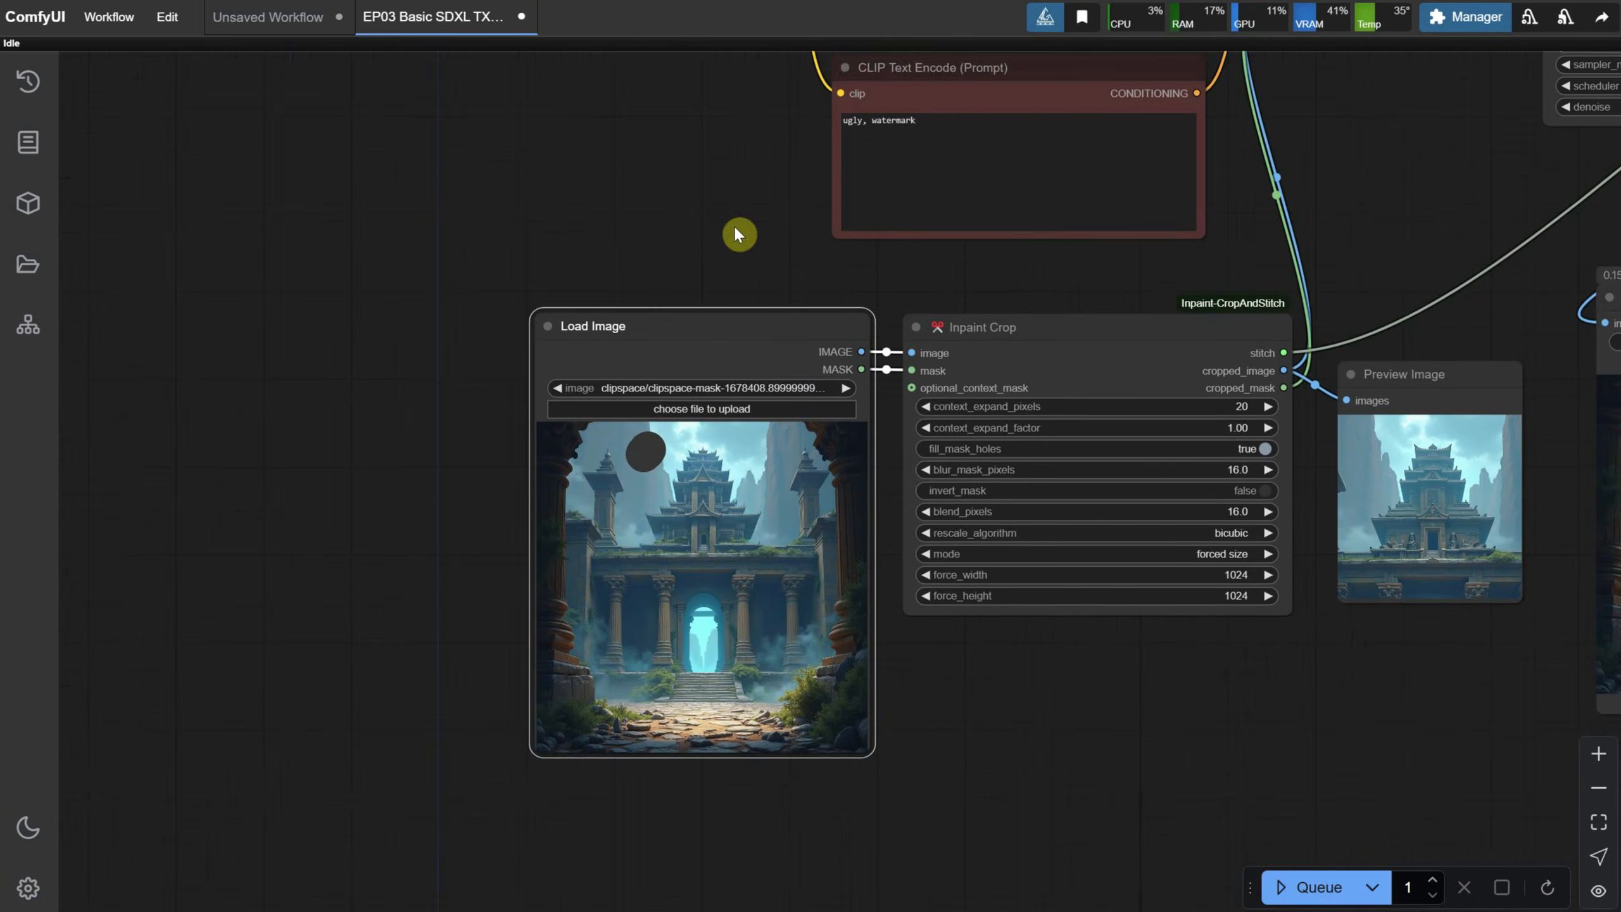
Step: Replace the positive prompt with "a crow flying" and queue the workflow
{"action": "left_click_drag", "start_coordinate": [739, 236], "coordinate": [458, 525]}
{"action": "left_click", "coordinate": [892, 240]}
{"action": "key", "text": "ctrl+a"}
{"action": "type", "text": "a c"}
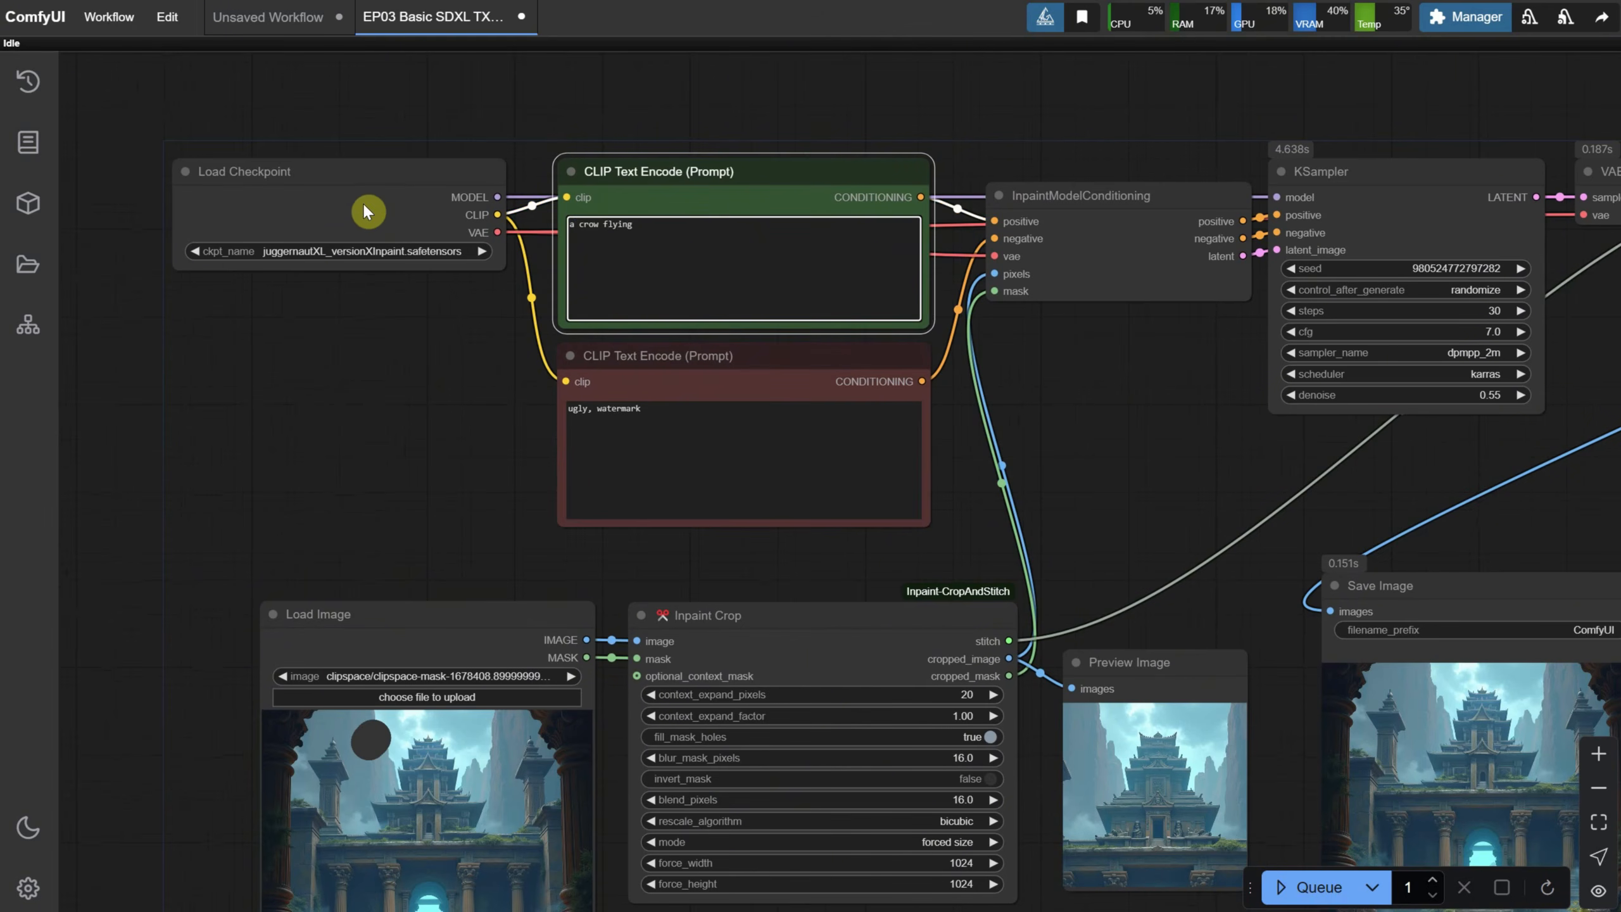
{"action": "left_click", "coordinate": [1306, 887]}
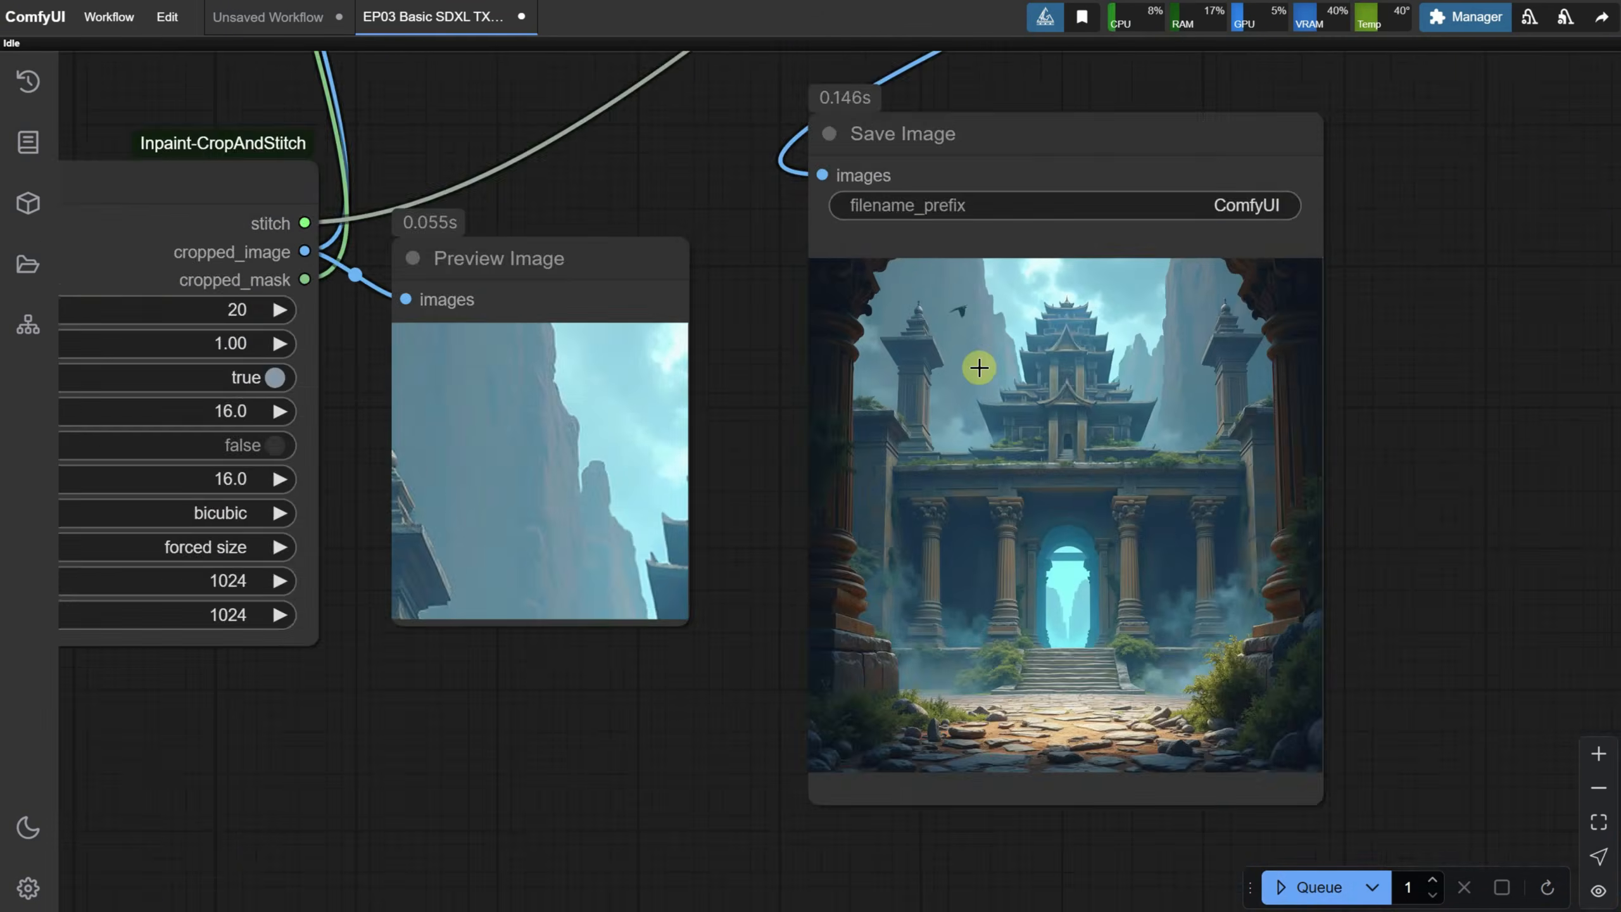
Step: Inspect the generated crow and queue the workflow two more times for other variations
{"action": "scroll", "coordinate": [973, 352], "scroll_direction": "up", "scroll_amount": 6}
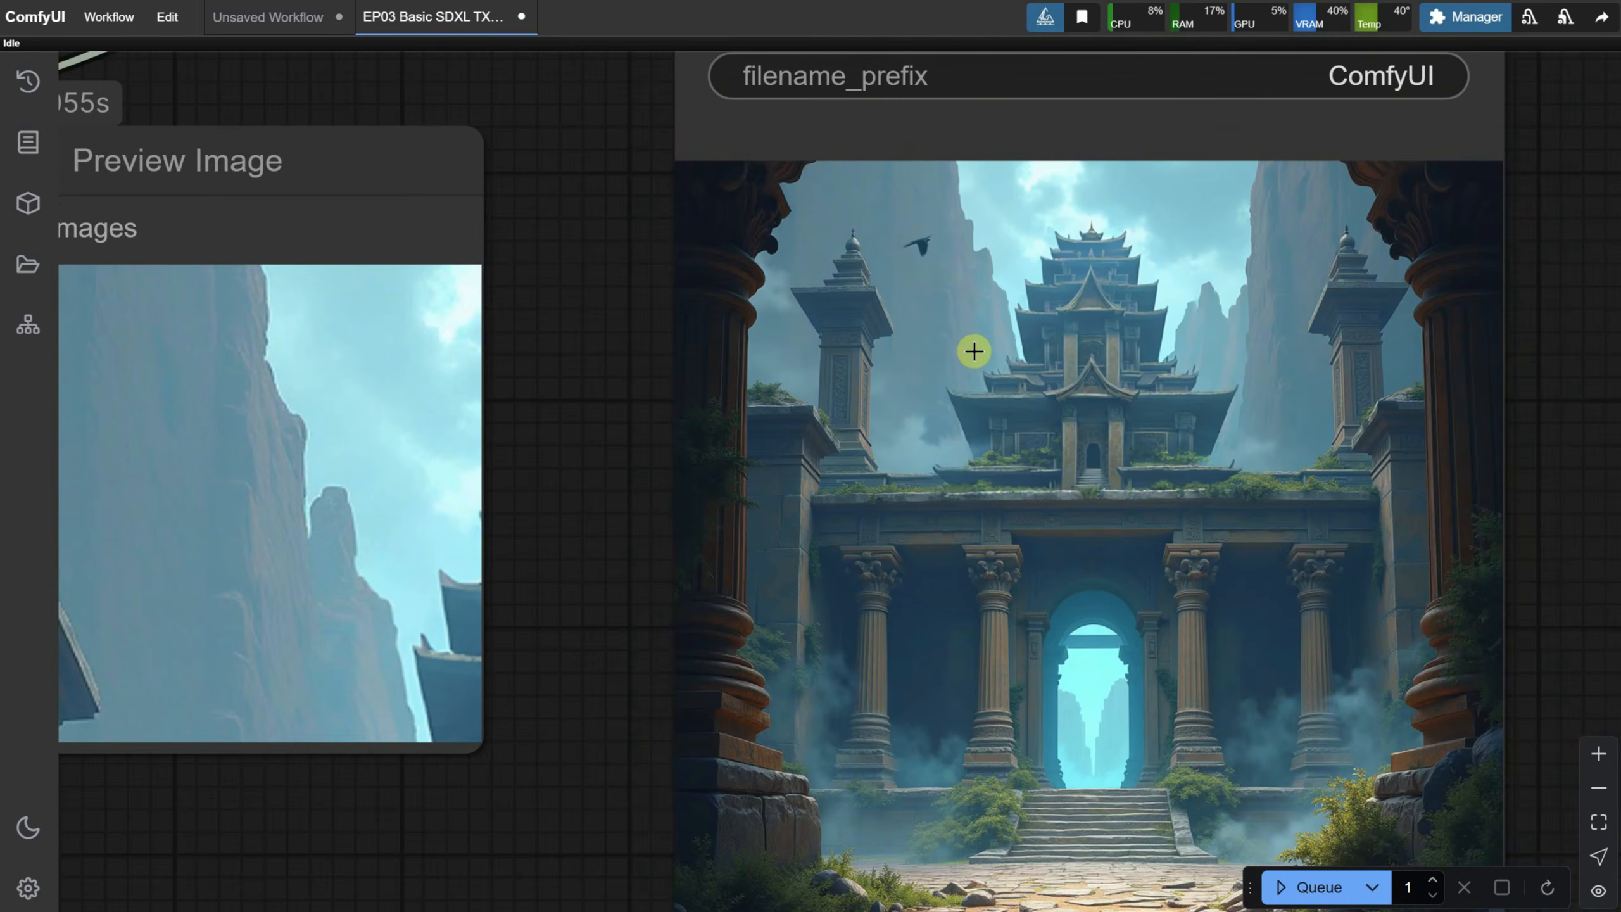
{"action": "left_click", "coordinate": [1312, 889]}
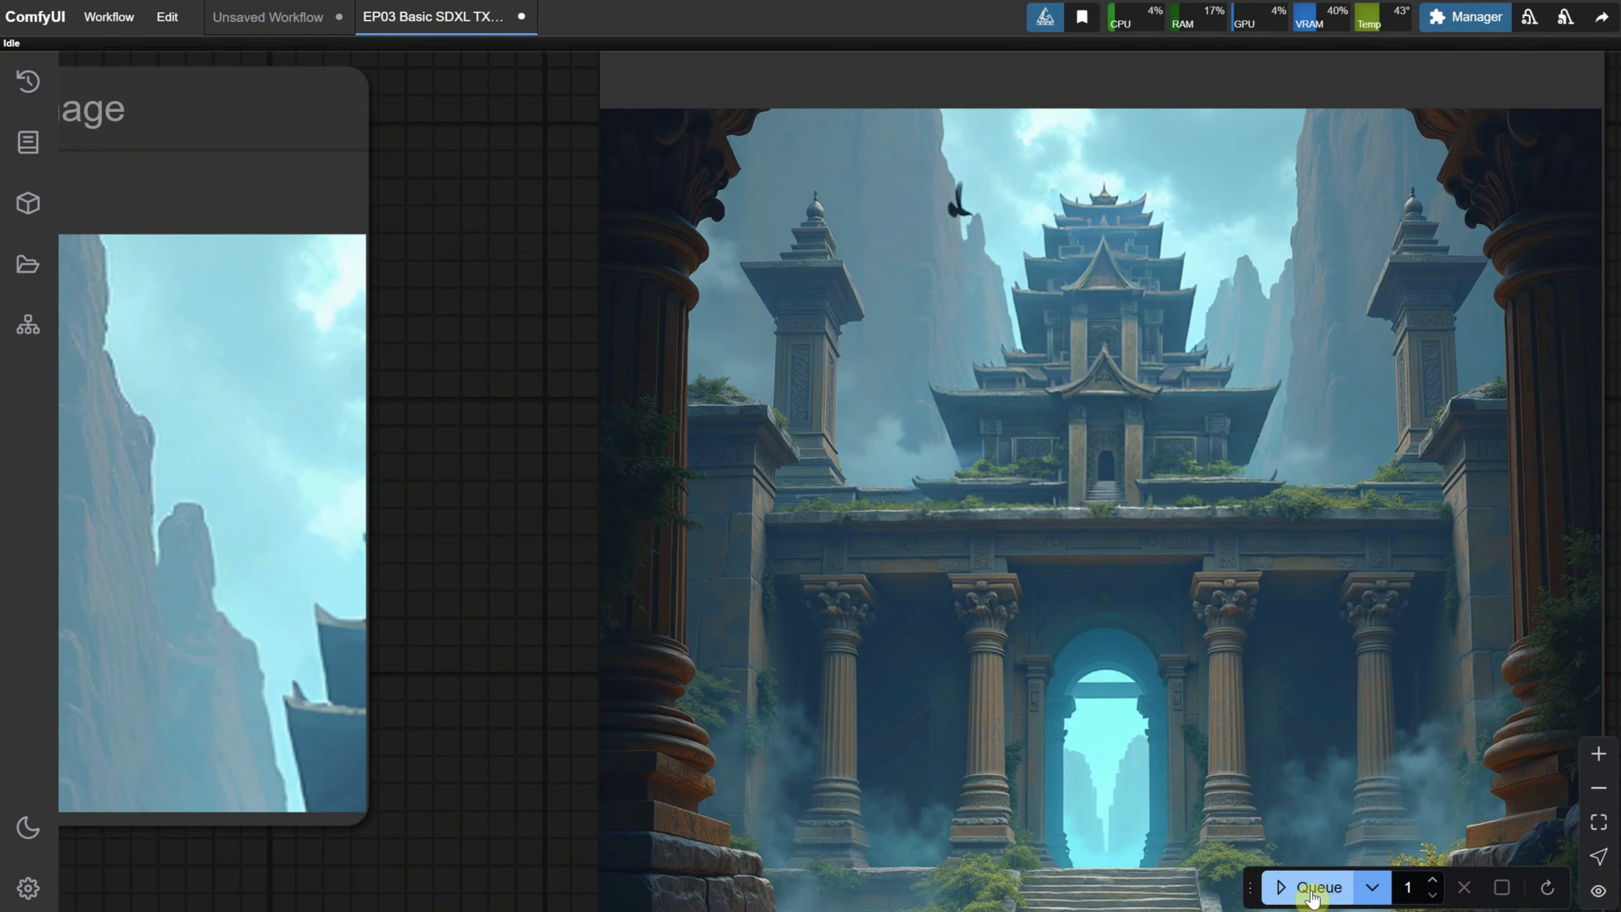
{"action": "left_click", "coordinate": [1312, 896]}
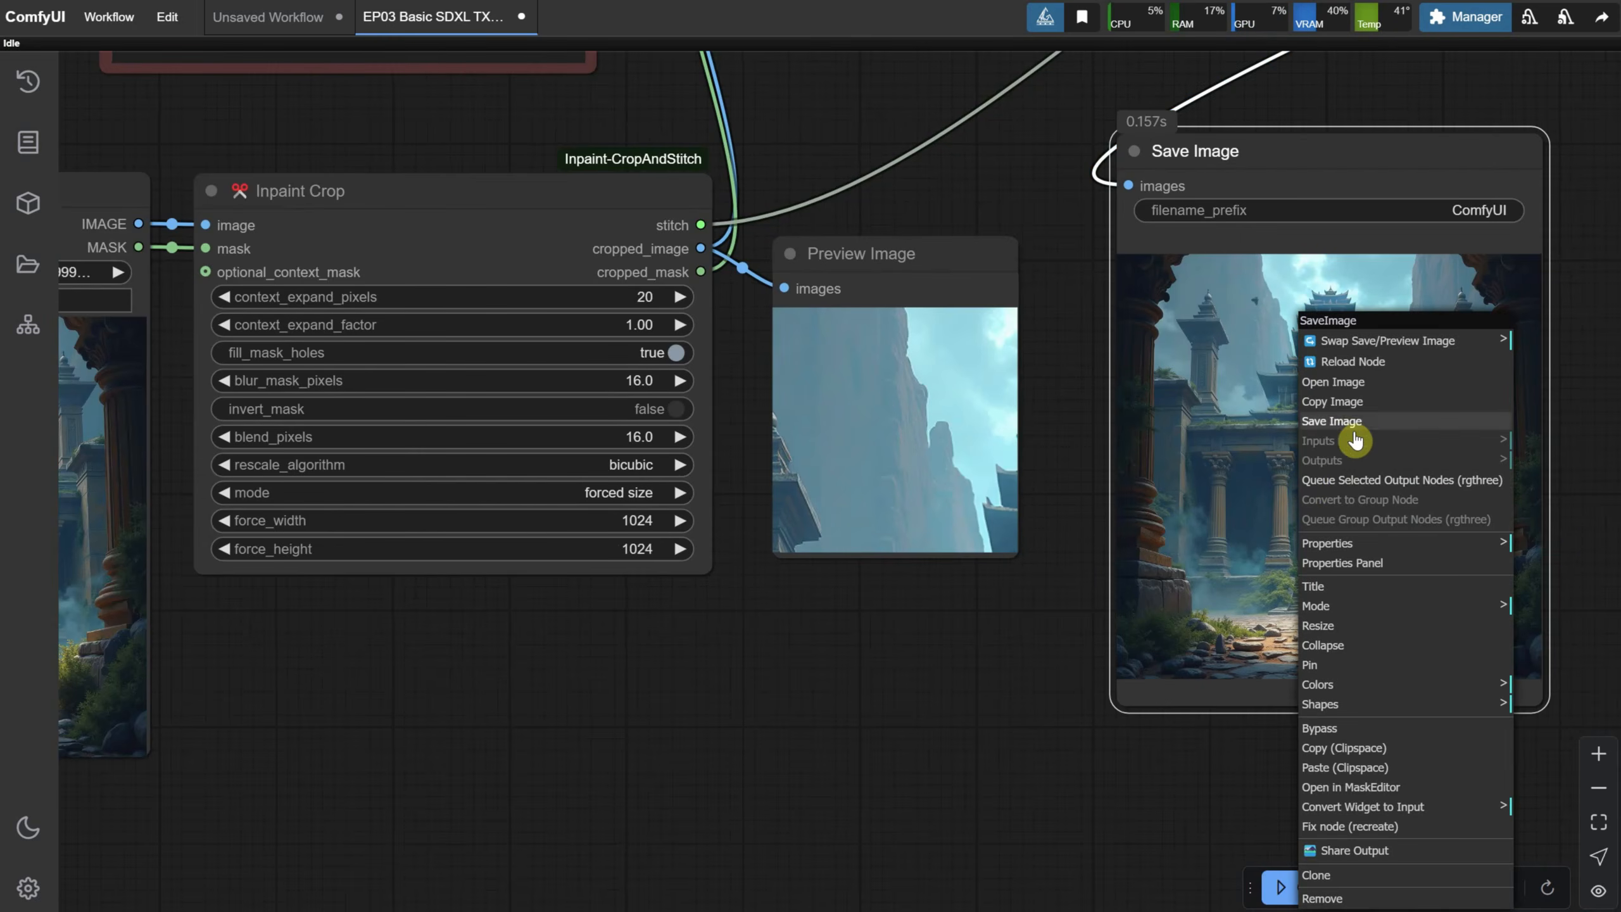
Step: Copy the crow result from the Save Image node and paste it into the Load Image node
{"action": "left_click", "coordinate": [511, 720]}
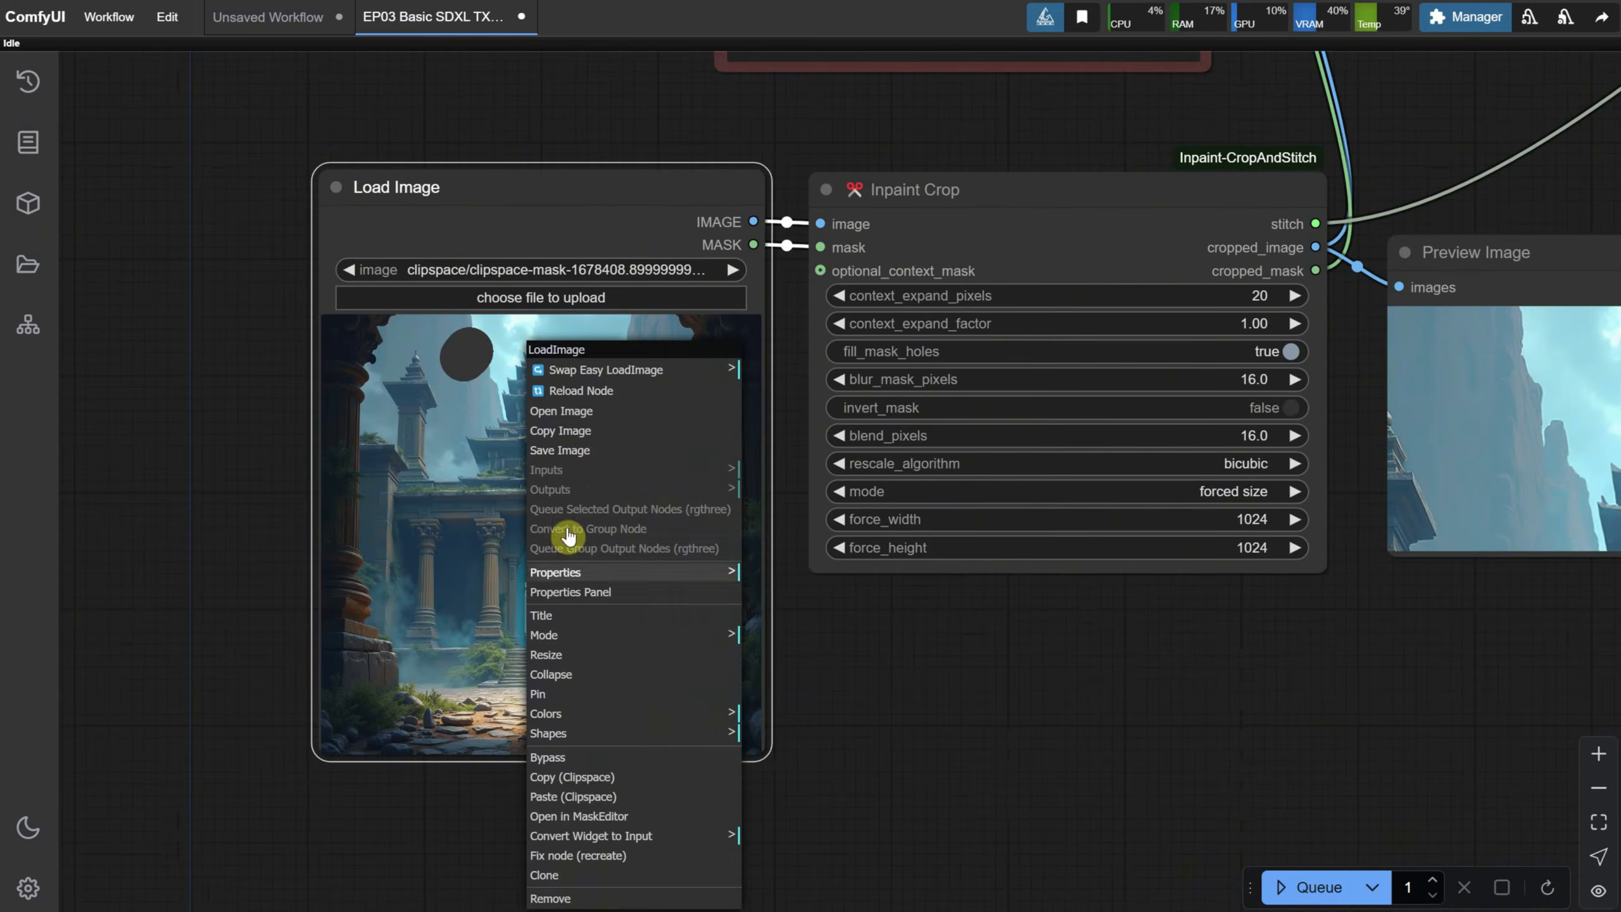
{"action": "left_click", "coordinate": [561, 532]}
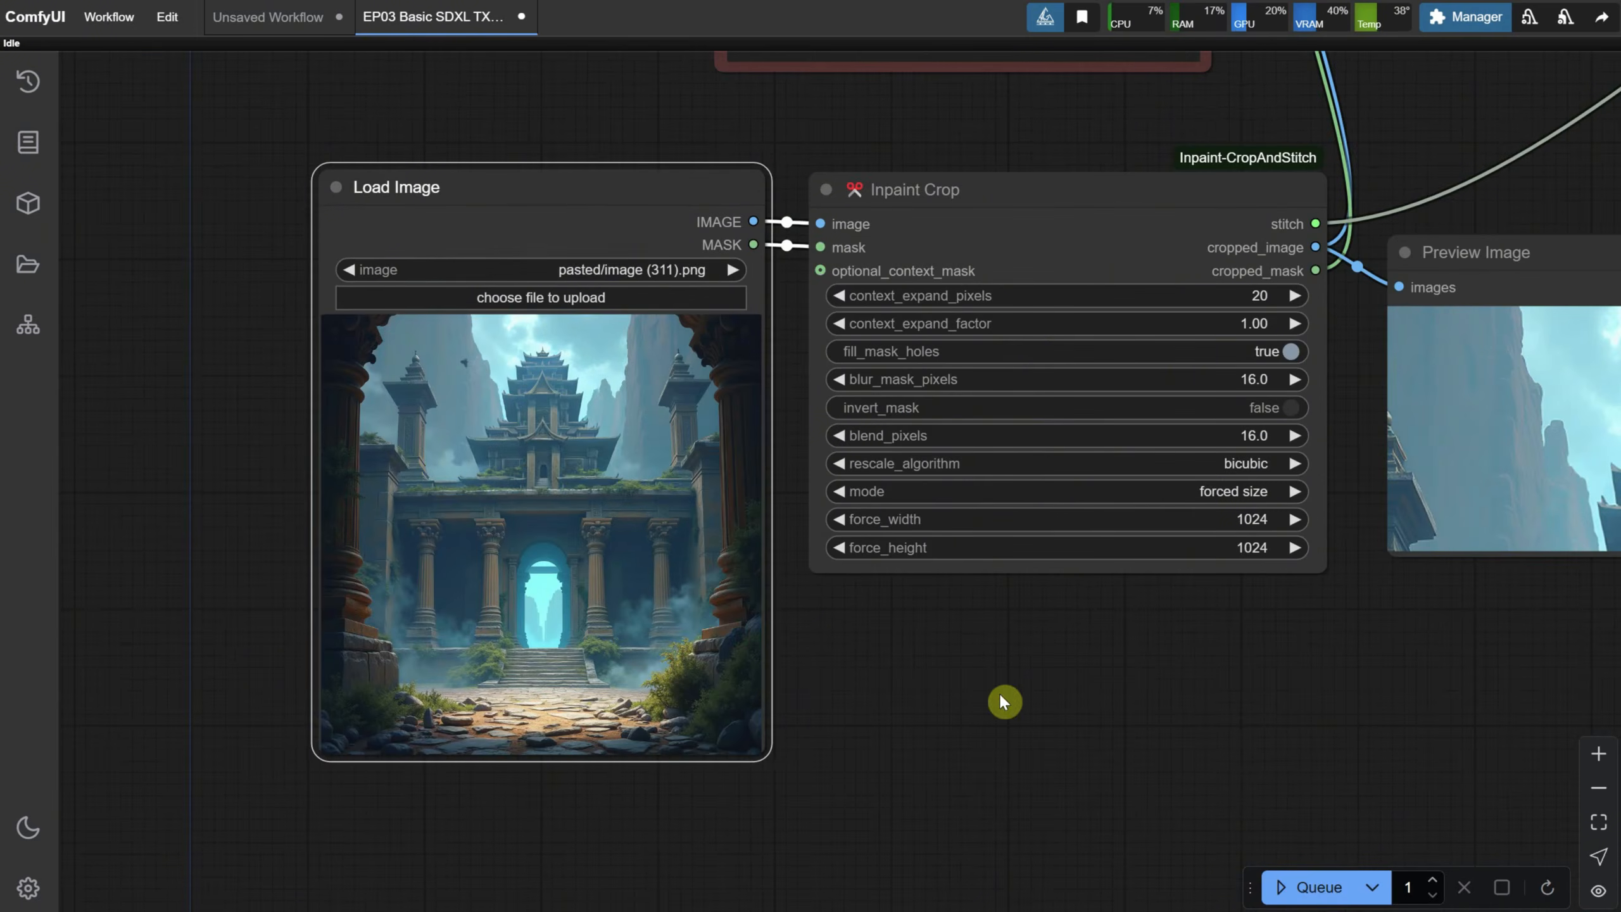
{"action": "scroll", "coordinate": [805, 706], "scroll_direction": "down", "scroll_amount": 4}
{"action": "scroll", "coordinate": [789, 710], "scroll_direction": "up", "scroll_amount": 2}
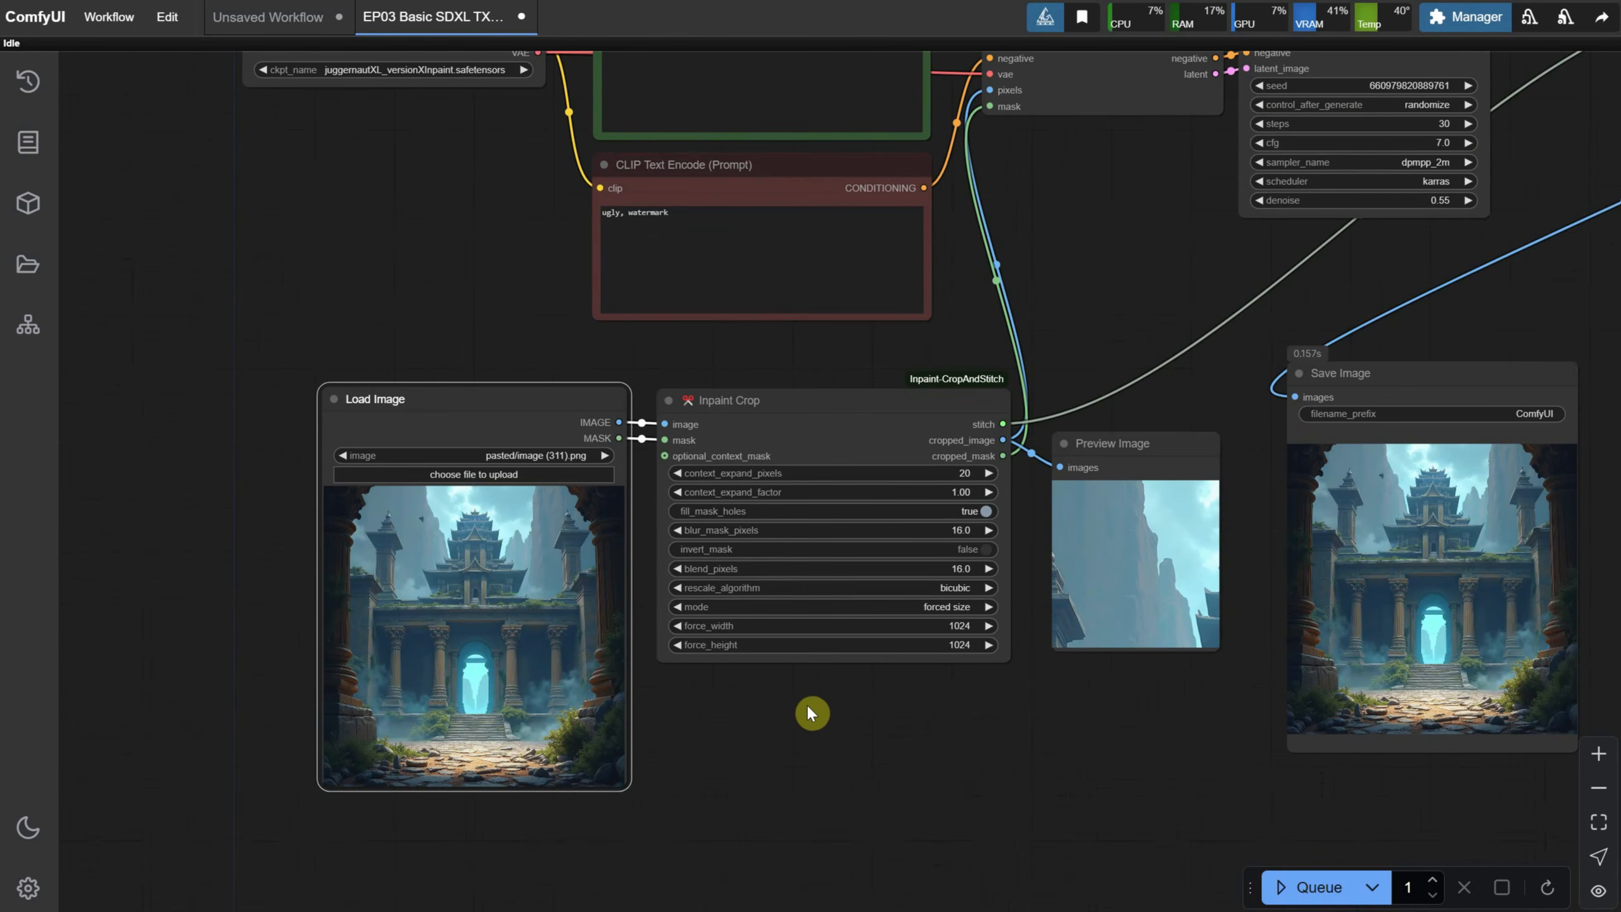
Step: Move the Load Image node away from Inpaint Crop and add an Extend Image for Outpainting node between them
{"action": "left_click_drag", "start_coordinate": [450, 399], "coordinate": [133, 394]}
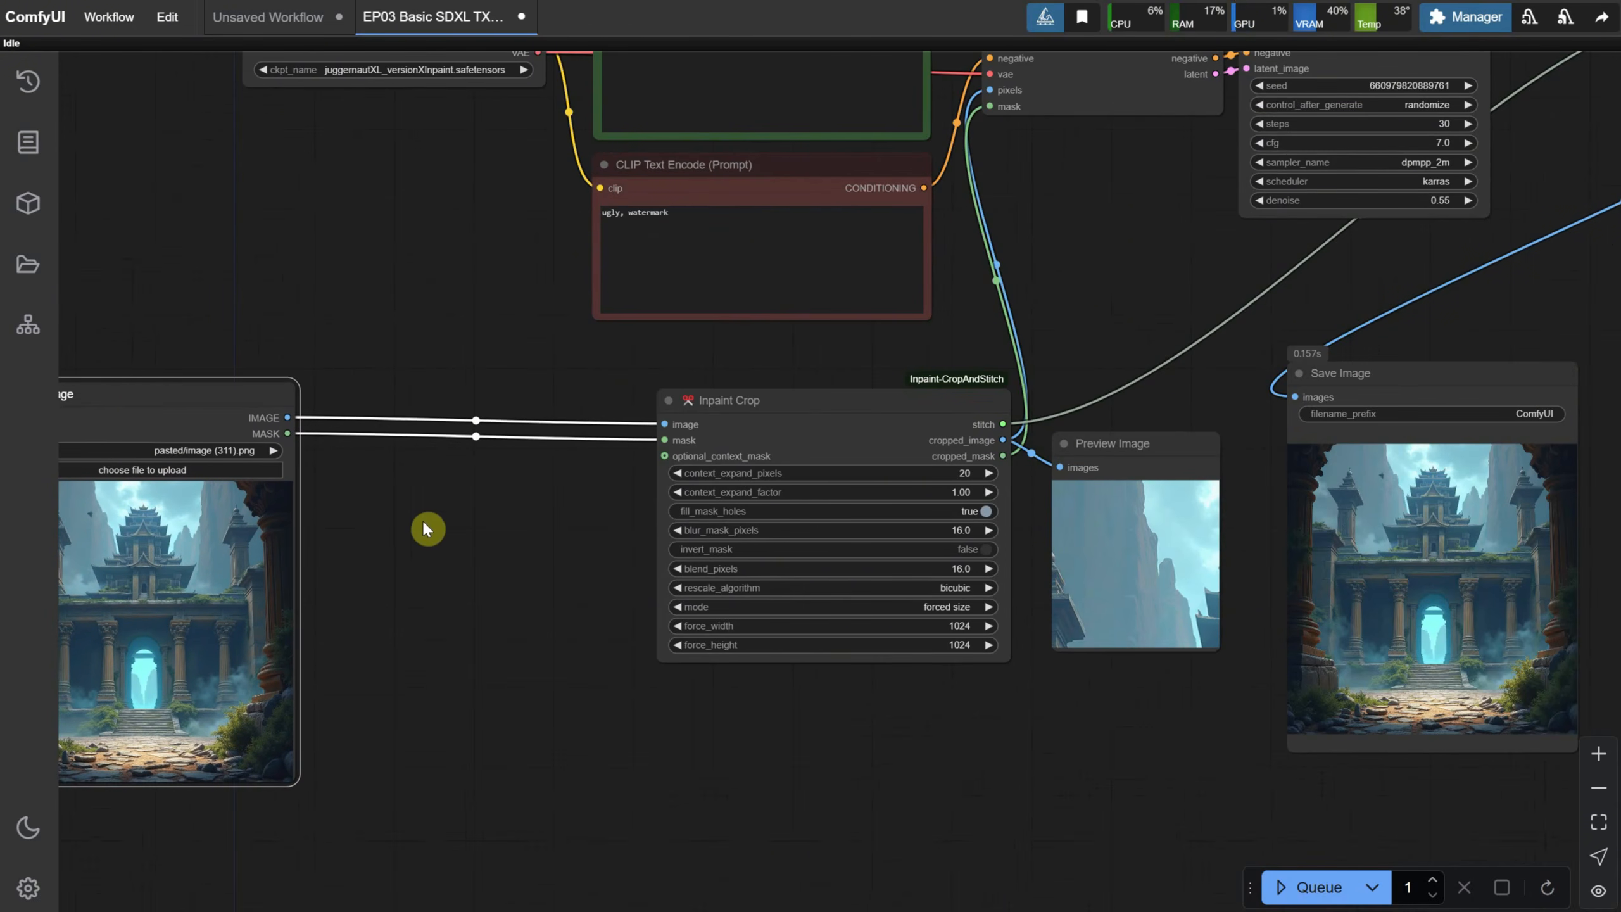
{"action": "double_click", "coordinate": [410, 542]}
{"action": "type", "text": "outpain"}
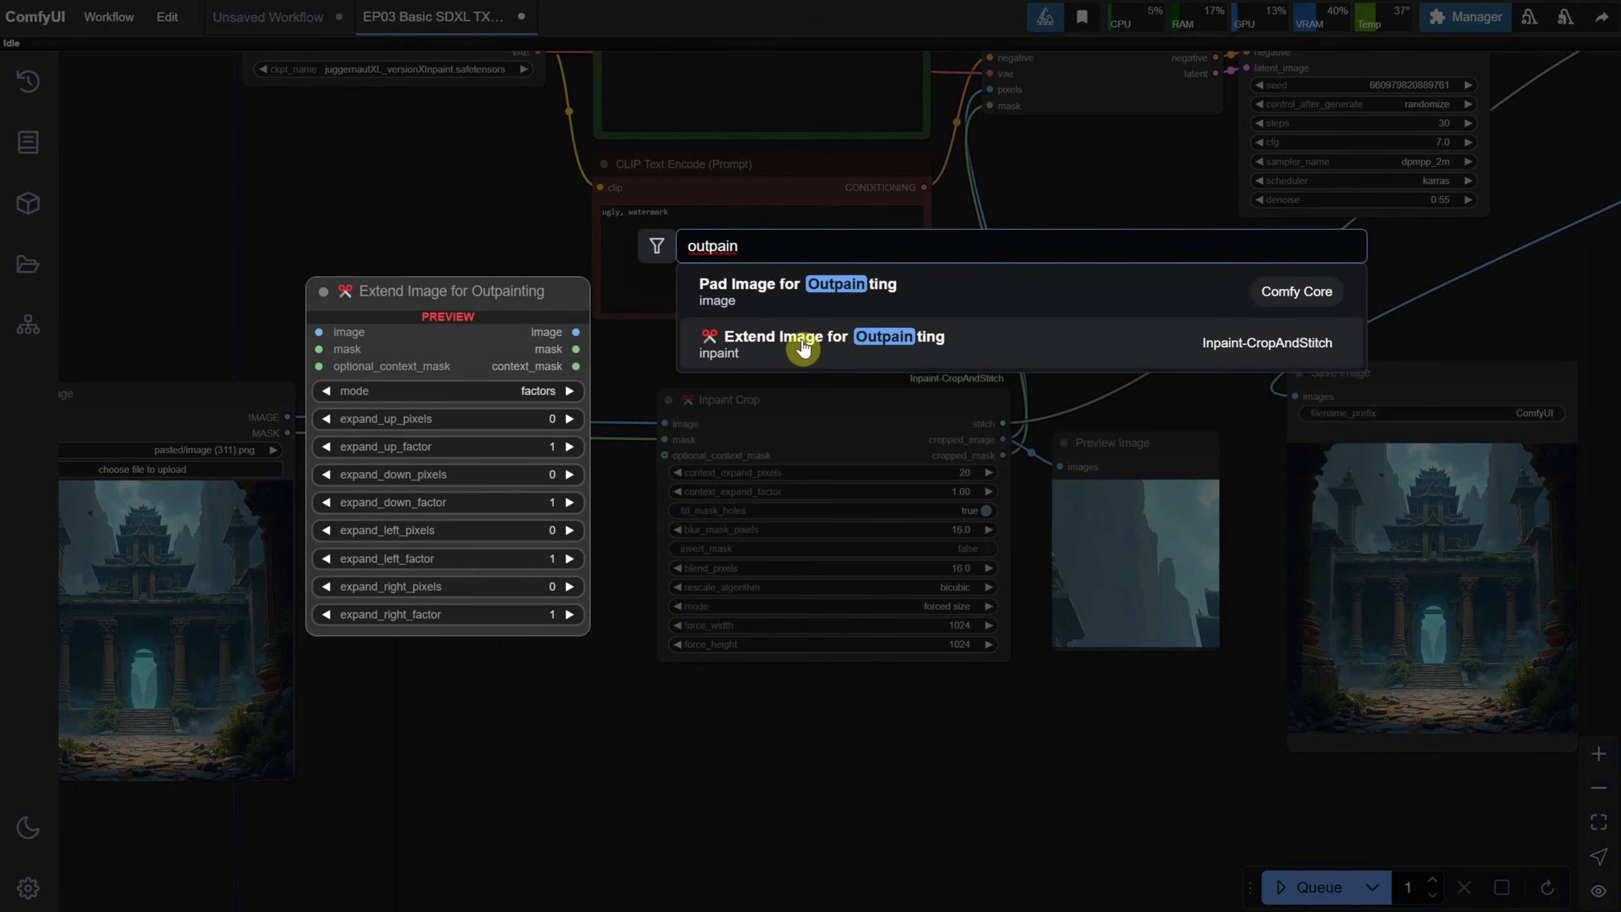
{"action": "left_click", "coordinate": [815, 344]}
{"action": "left_click_drag", "start_coordinate": [514, 518], "coordinate": [383, 491]}
Step: Route the Load Image image and mask through Extend Image for Outpainting into Inpaint Crop, and align the new node between them
{"action": "left_click_drag", "start_coordinate": [288, 417], "coordinate": [285, 416]}
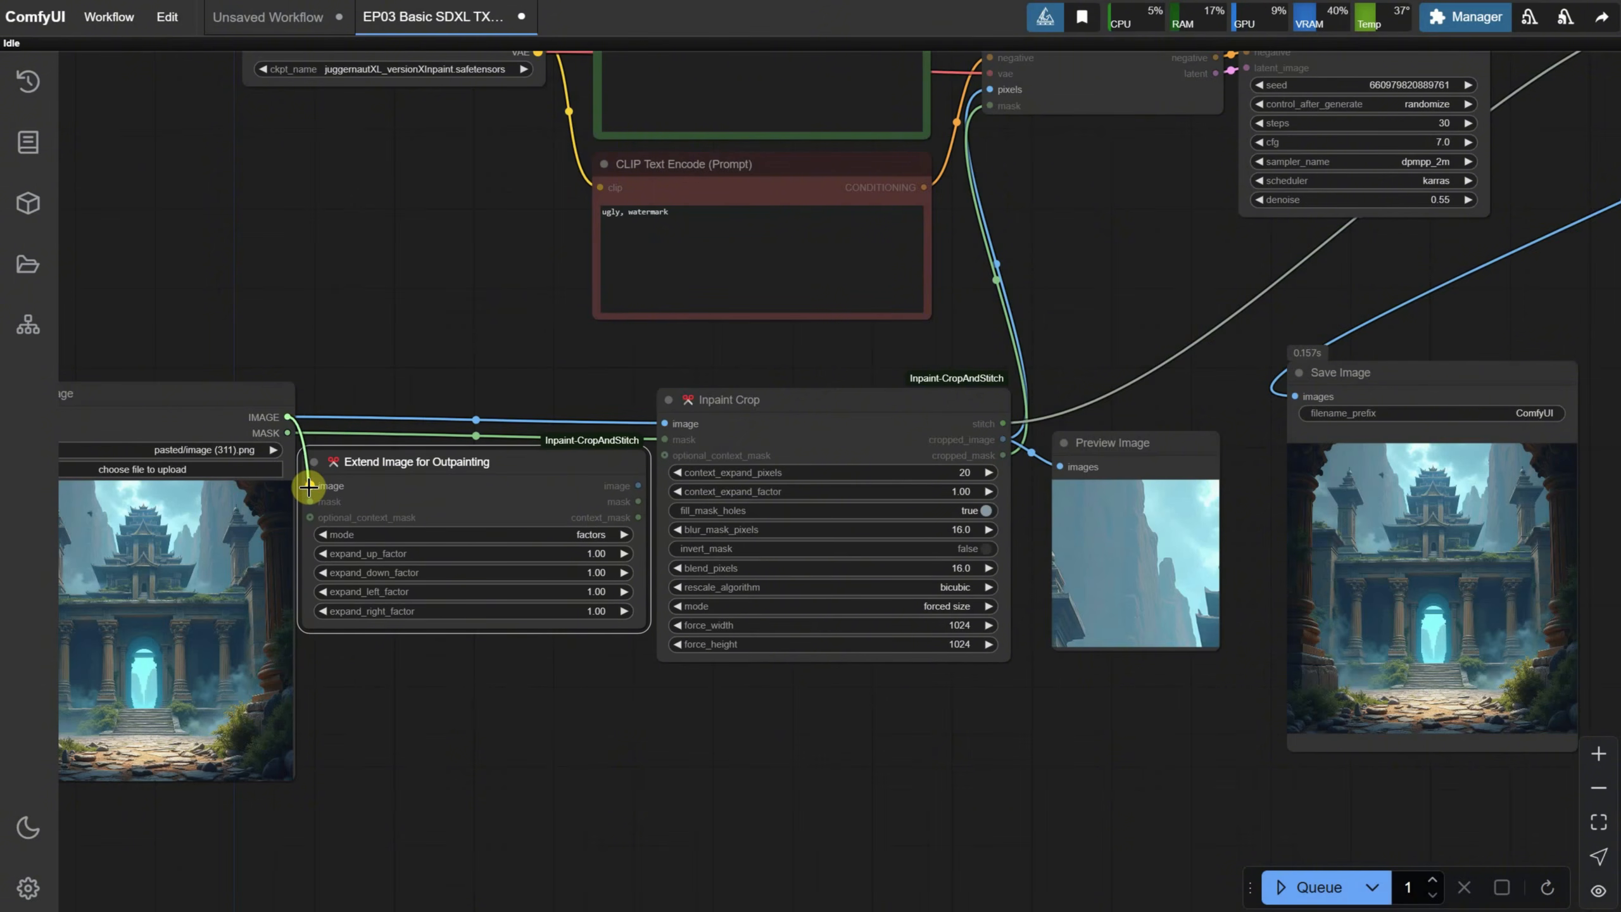
{"action": "left_click_drag", "start_coordinate": [309, 487], "coordinate": [308, 522]}
{"action": "mouse_move", "coordinate": [396, 462]}
{"action": "left_mouse_down"}
{"action": "mouse_move", "coordinate": [441, 435]}
{"action": "mouse_move", "coordinate": [378, 470]}
{"action": "left_mouse_up"}
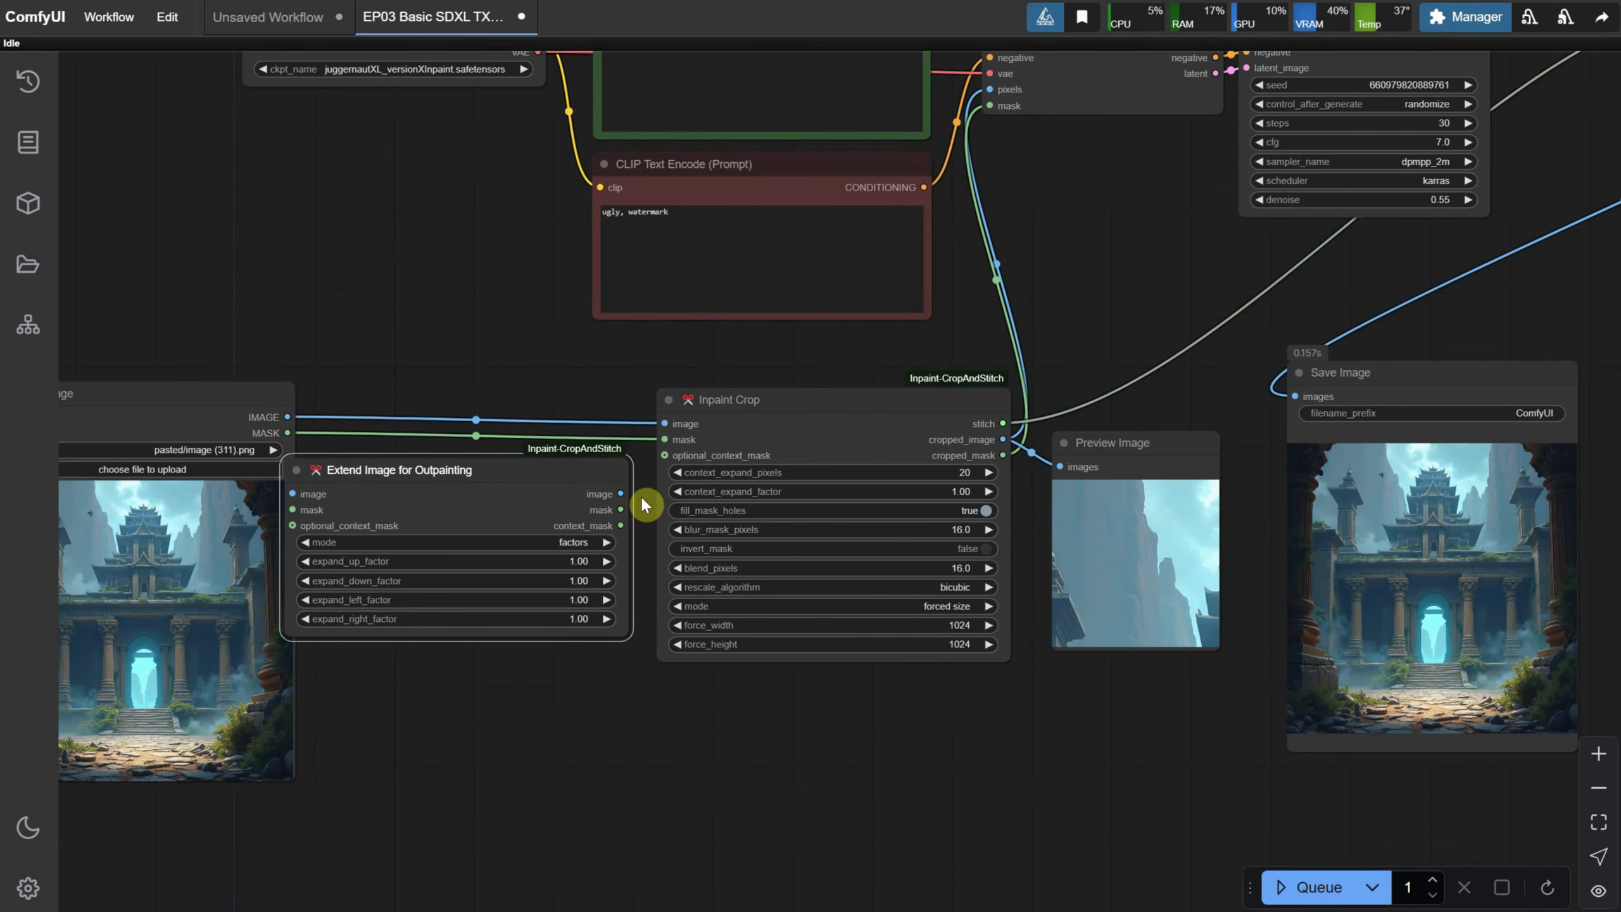
{"action": "left_click_drag", "start_coordinate": [620, 494], "coordinate": [665, 440]}
{"action": "left_click_drag", "start_coordinate": [488, 470], "coordinate": [513, 409]}
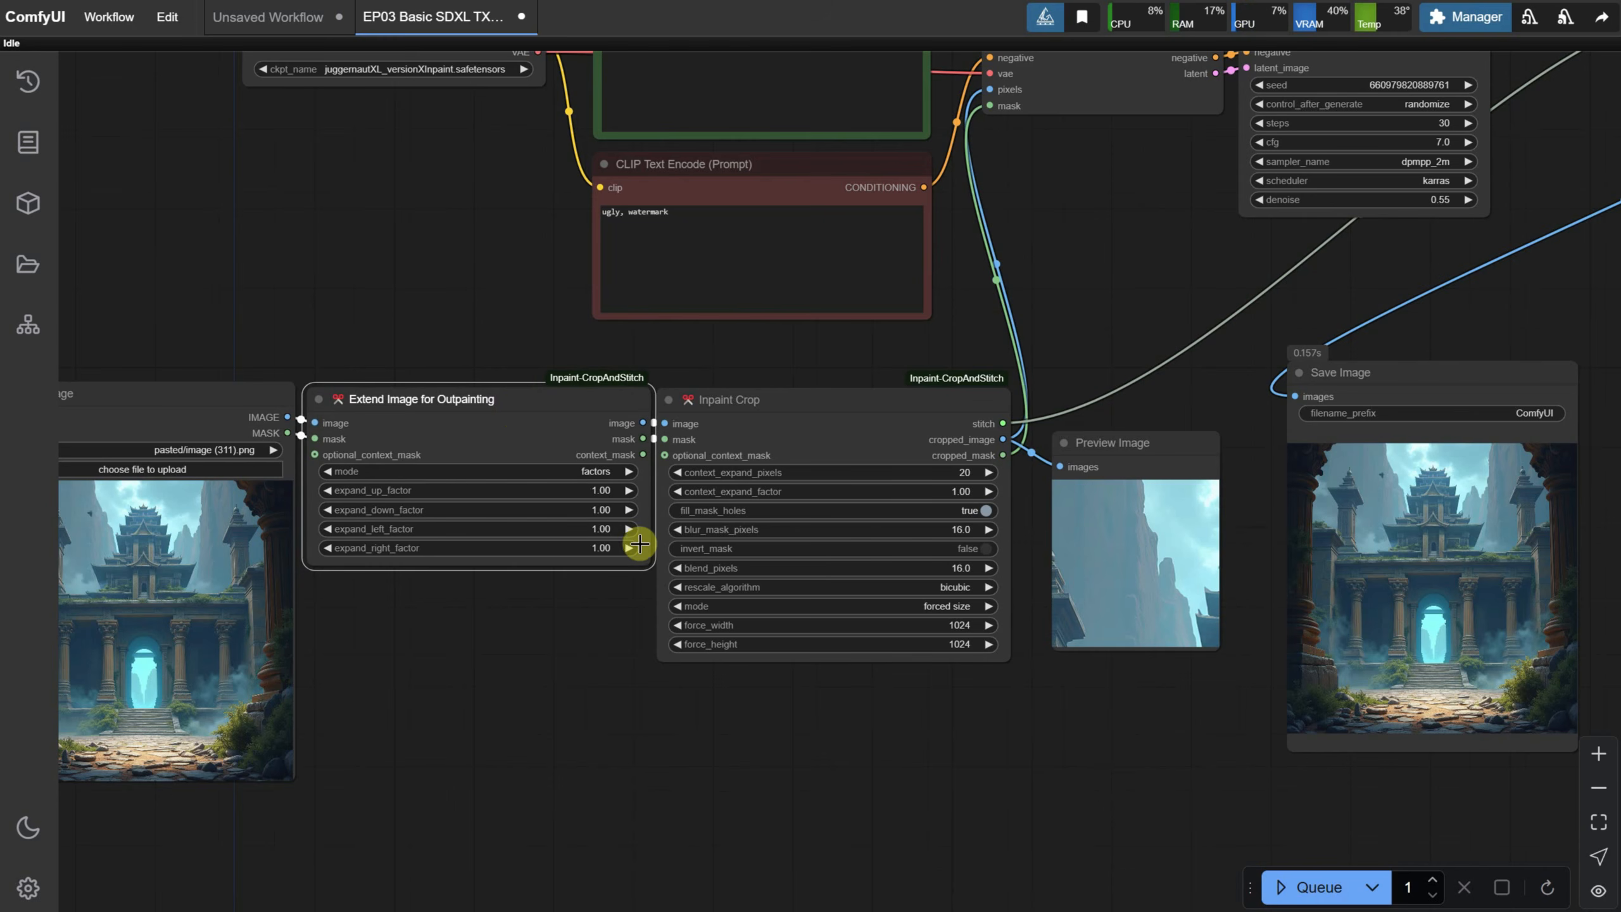
{"action": "left_click_drag", "start_coordinate": [647, 564], "coordinate": [619, 550]}
{"action": "mouse_move", "coordinate": [445, 407]}
{"action": "left_mouse_down"}
{"action": "mouse_move", "coordinate": [463, 398]}
{"action": "mouse_move", "coordinate": [447, 402]}
{"action": "left_mouse_up"}
Step: Attach a Preview Image node to the outpainting node's image output, place it below Inpaint Crop, and queue the workflow
{"action": "scroll", "coordinate": [622, 542], "scroll_direction": "down", "scroll_amount": 3}
{"action": "scroll", "coordinate": [622, 543], "scroll_direction": "left", "scroll_amount": 4}
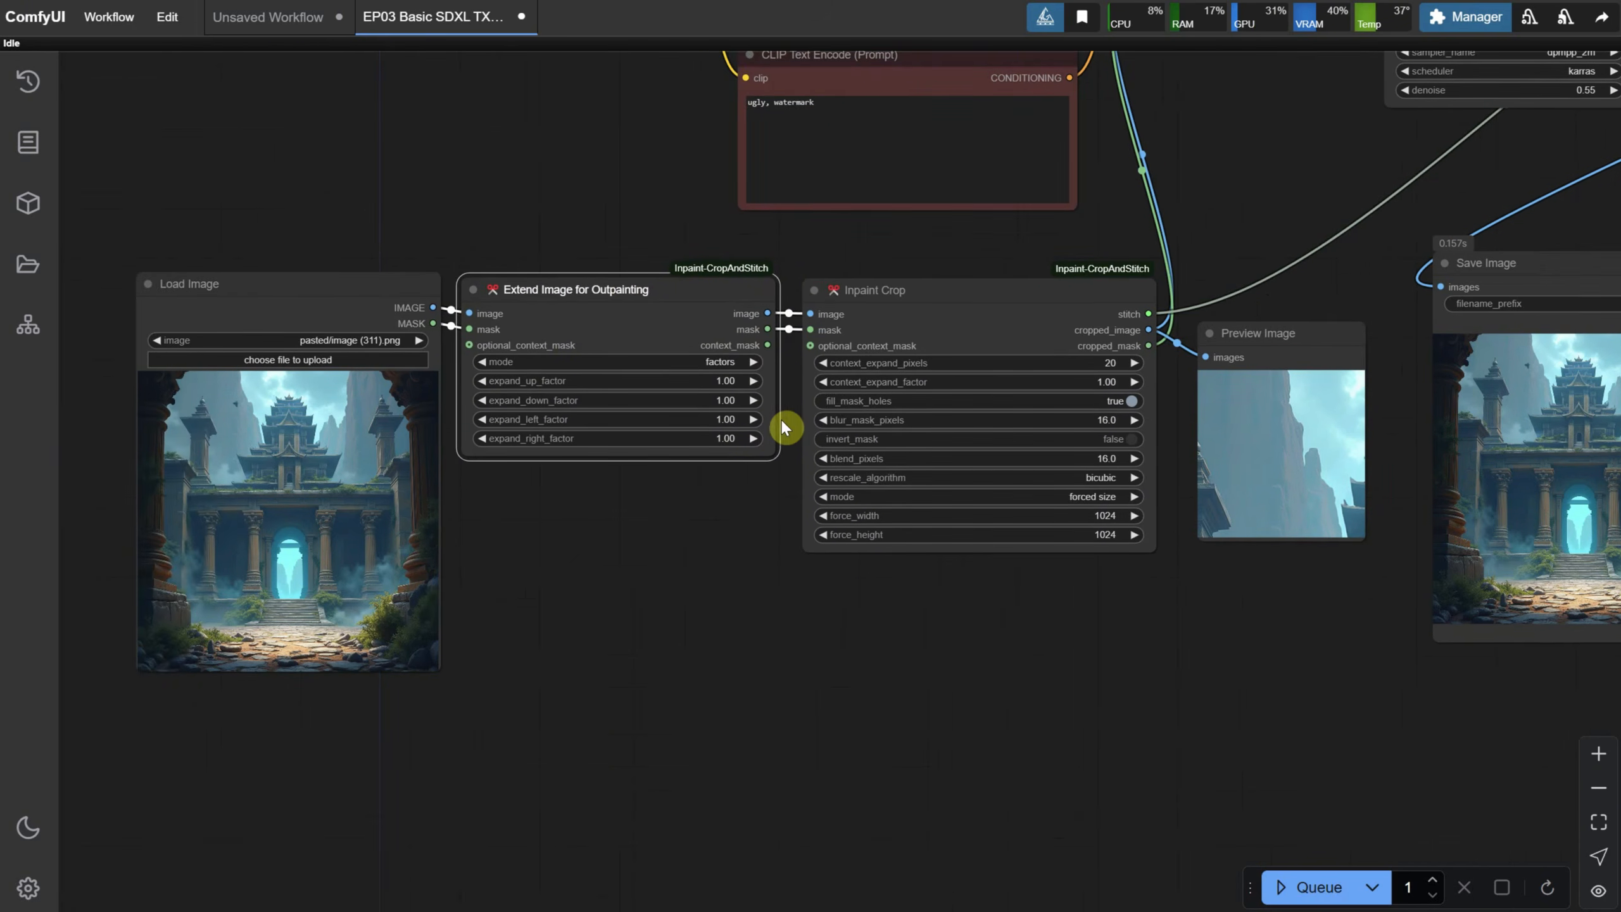
{"action": "left_click_drag", "start_coordinate": [770, 327], "coordinate": [737, 680]}
{"action": "left_click", "coordinate": [788, 842]}
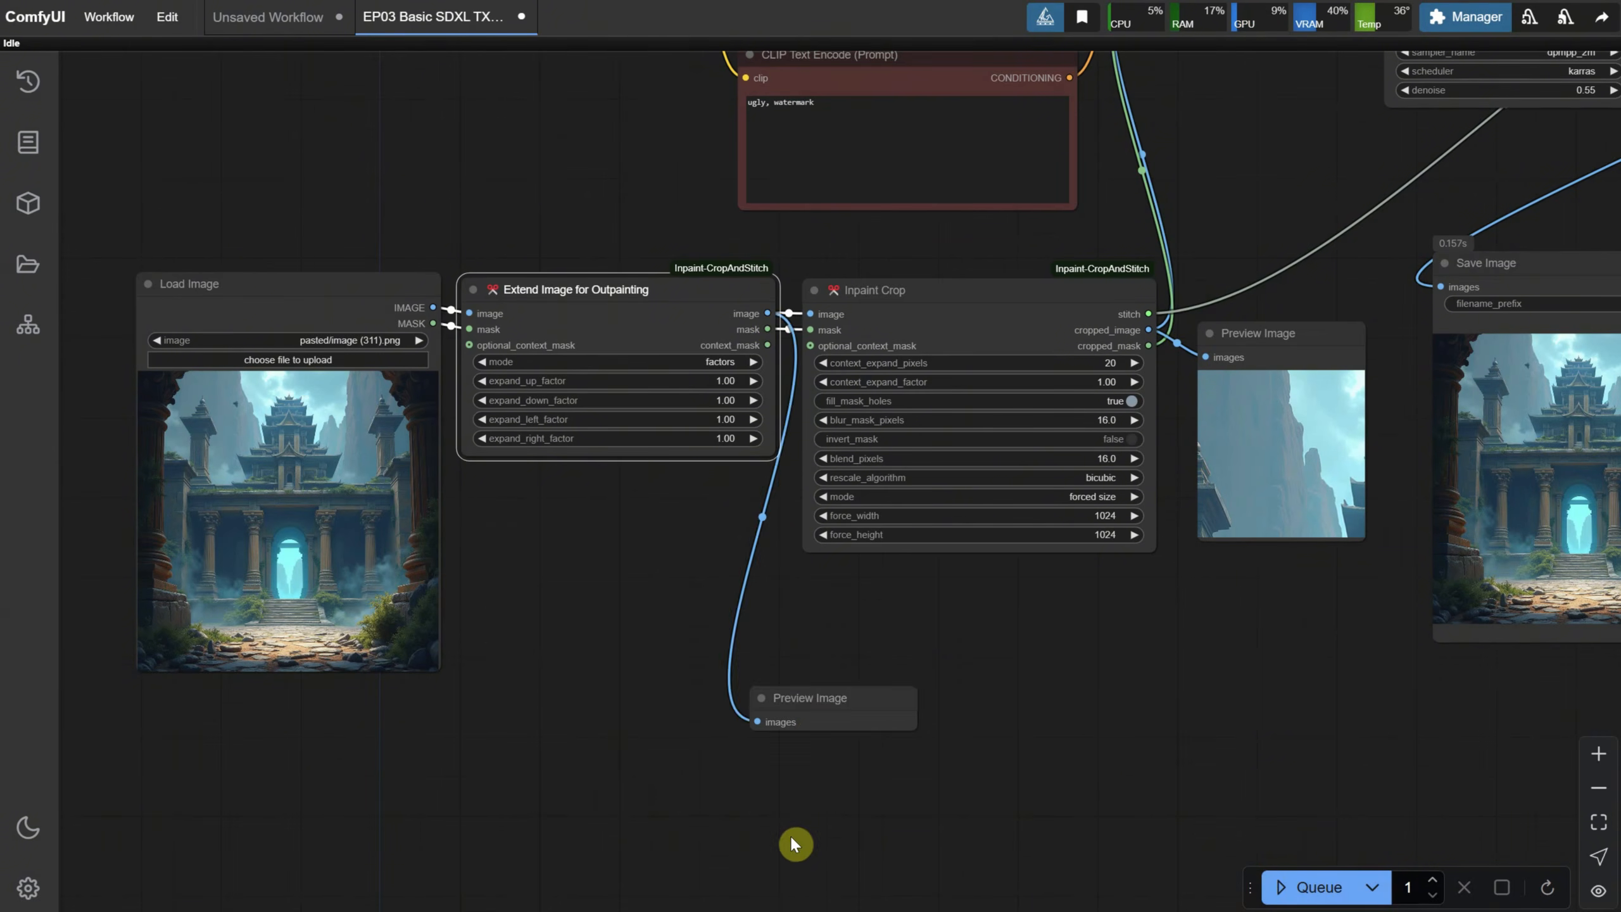
{"action": "left_click_drag", "start_coordinate": [818, 719], "coordinate": [890, 624]}
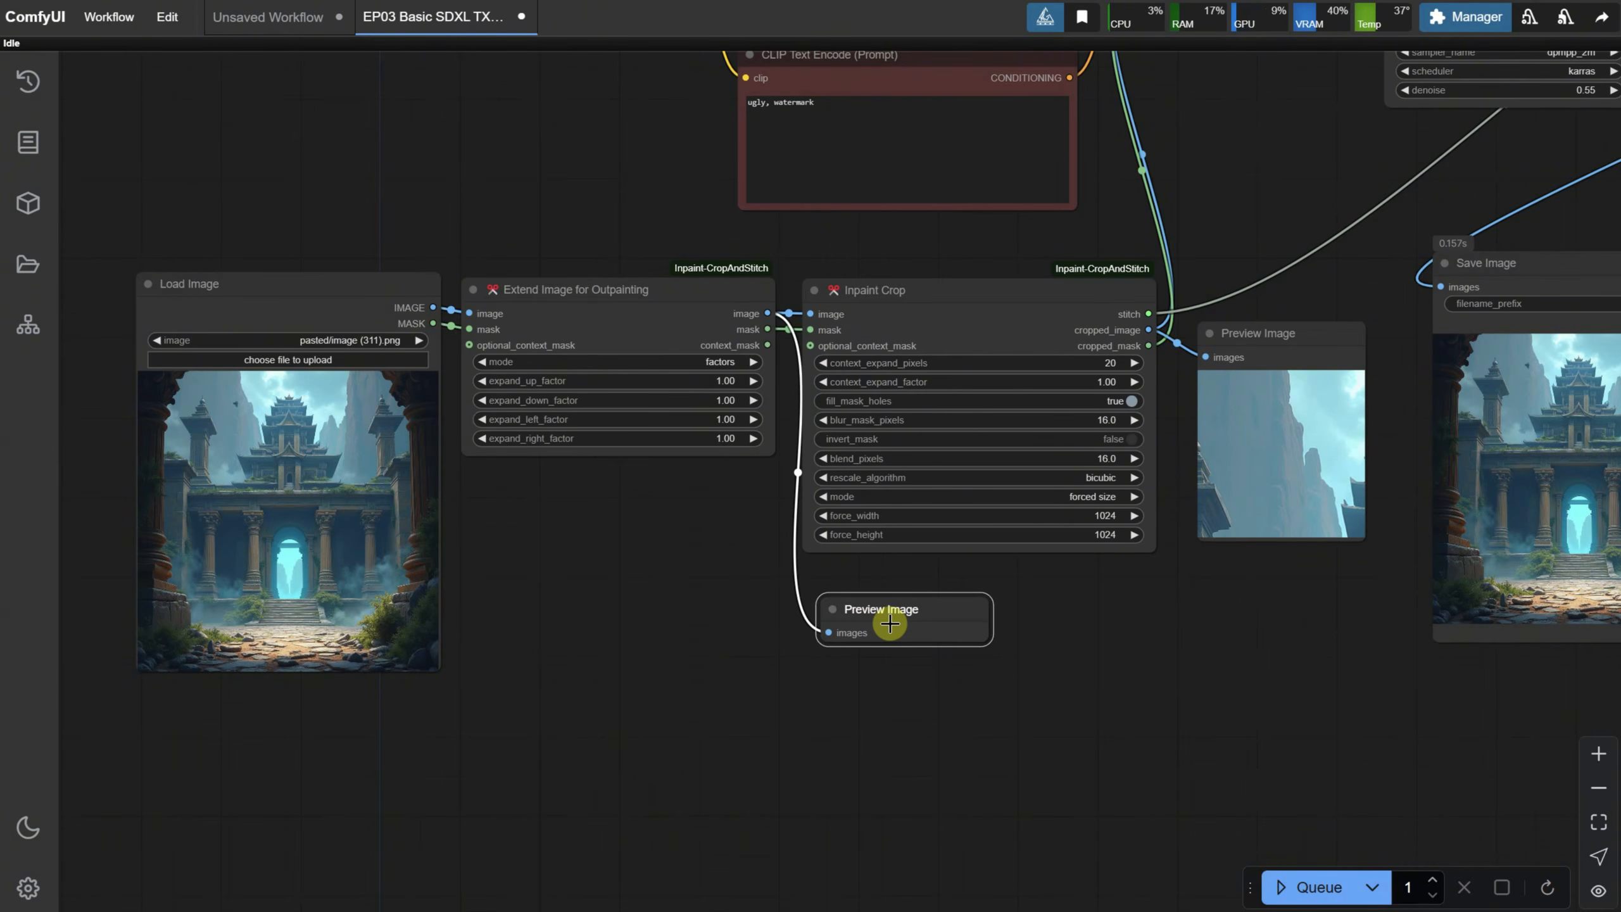
{"action": "left_click", "coordinate": [1283, 885]}
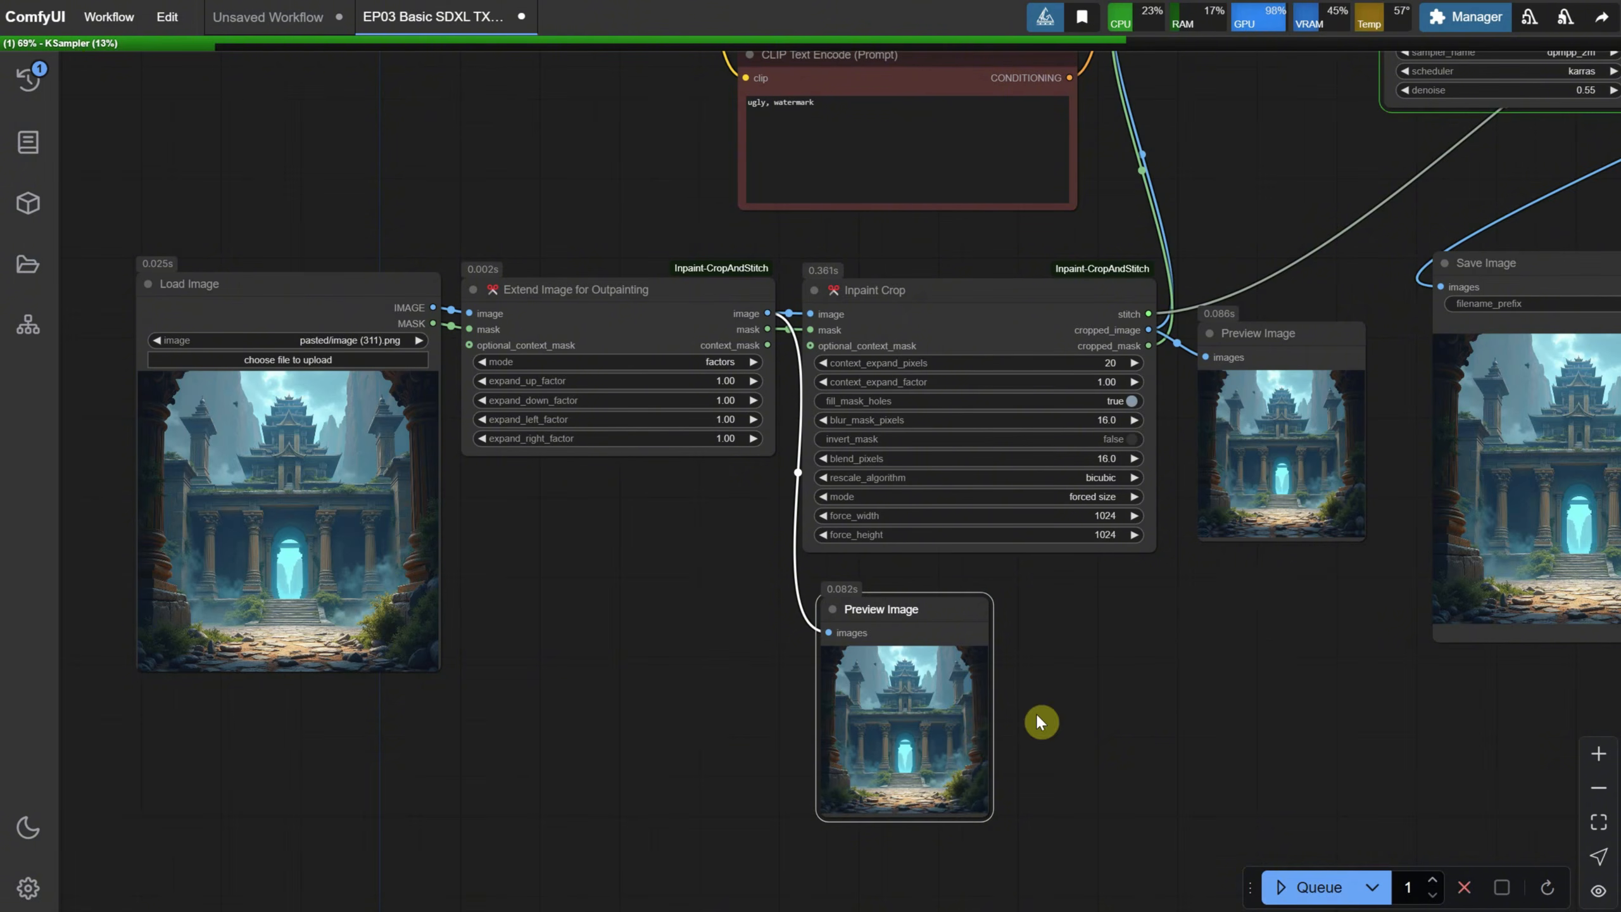
Step: Set expand_up_factor to 1.20 in the Extend Image for Outpainting node
{"action": "scroll", "coordinate": [709, 407], "scroll_direction": "up", "scroll_amount": 4}
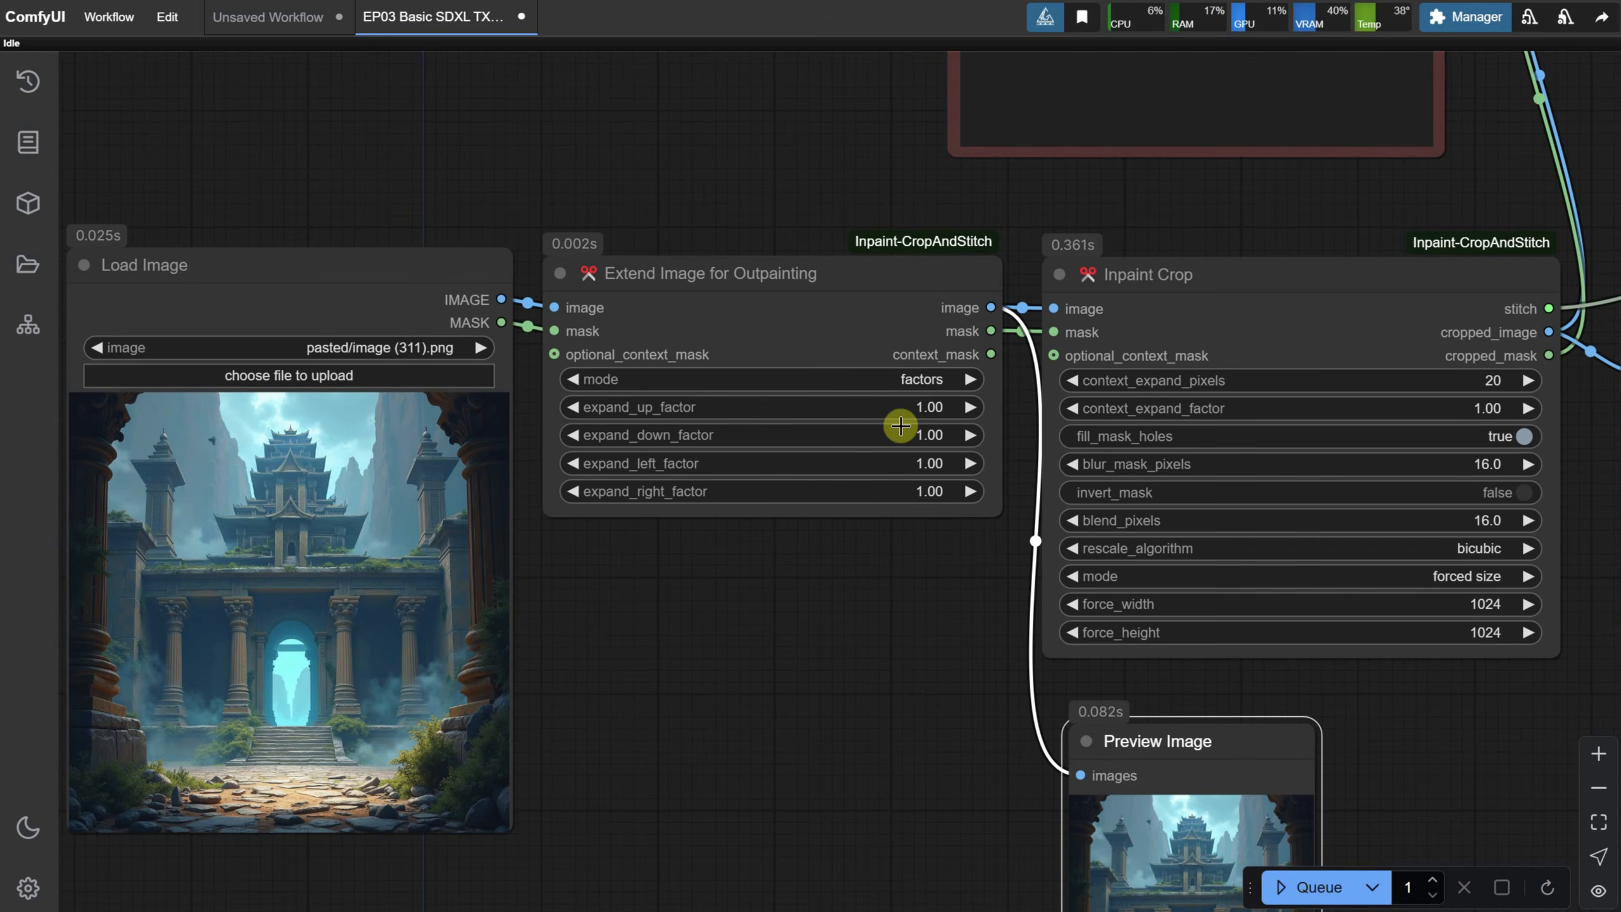
{"action": "left_click", "coordinate": [922, 405]}
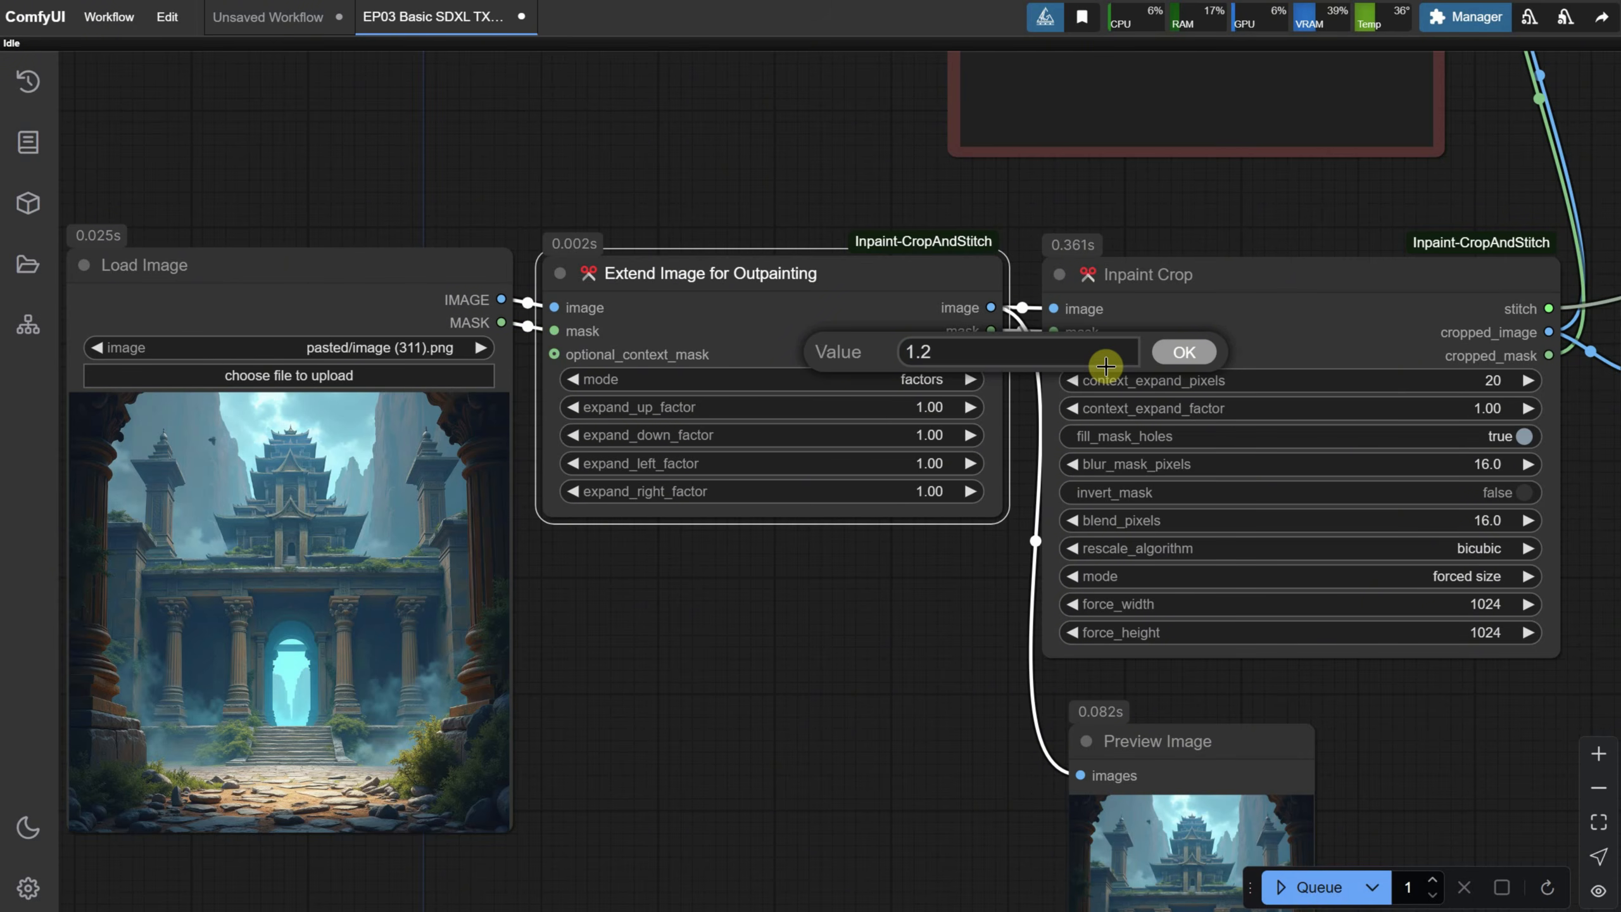
{"action": "key", "text": "Return"}
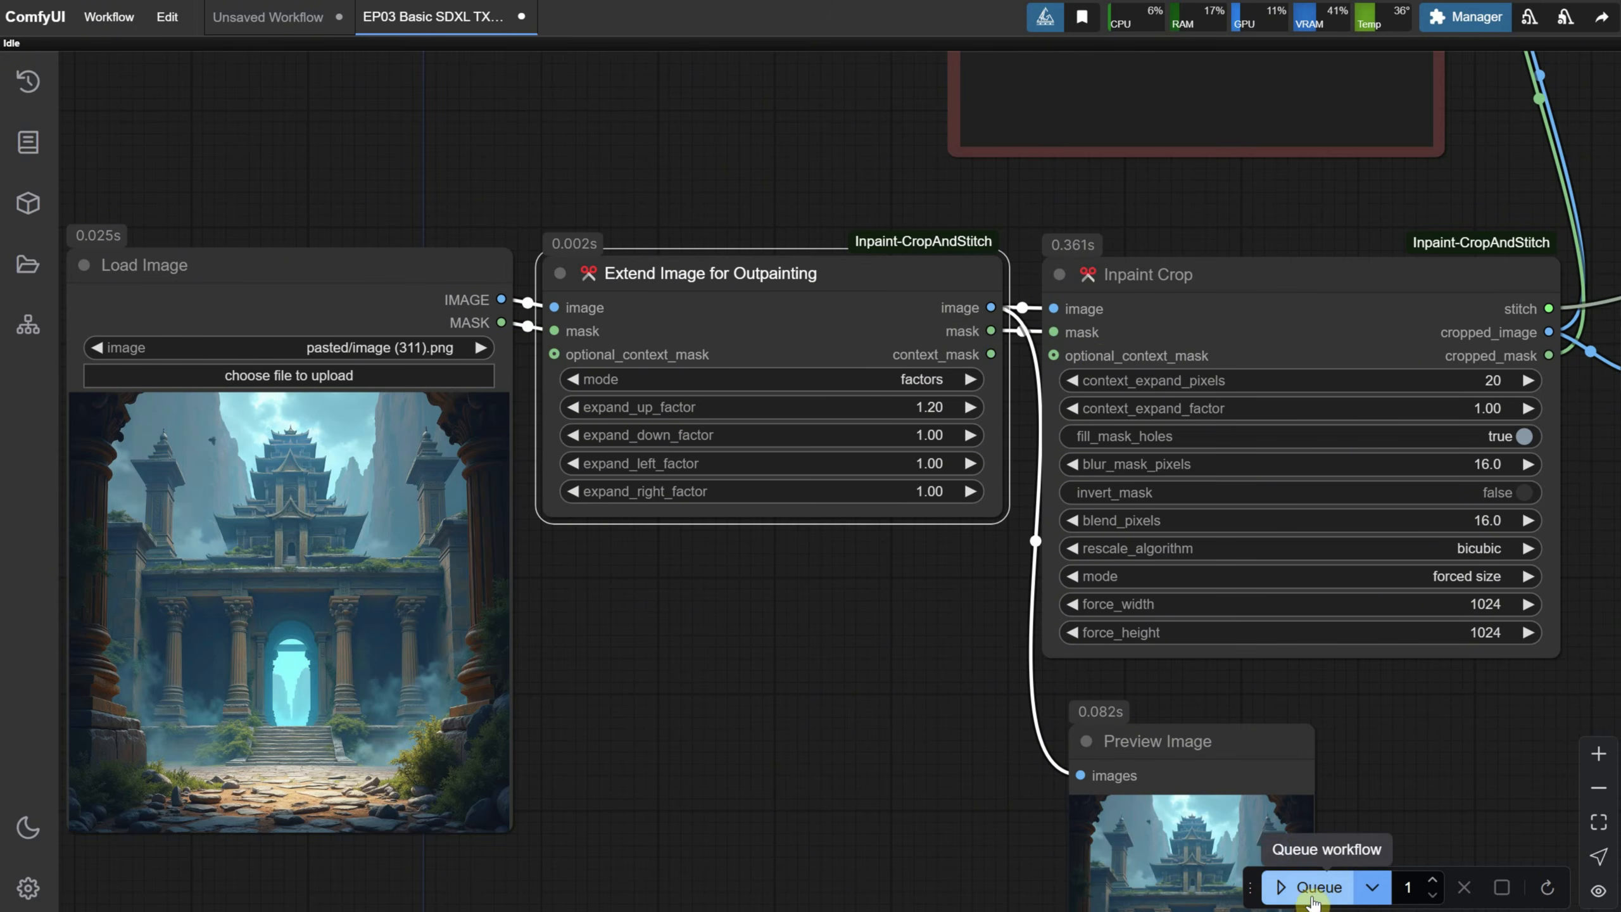
Step: Replace the positive prompt with "digital painting of a sky, clean" and queue the outpainting workflow
{"action": "scroll", "coordinate": [717, 471], "scroll_direction": "up", "scroll_amount": 8}
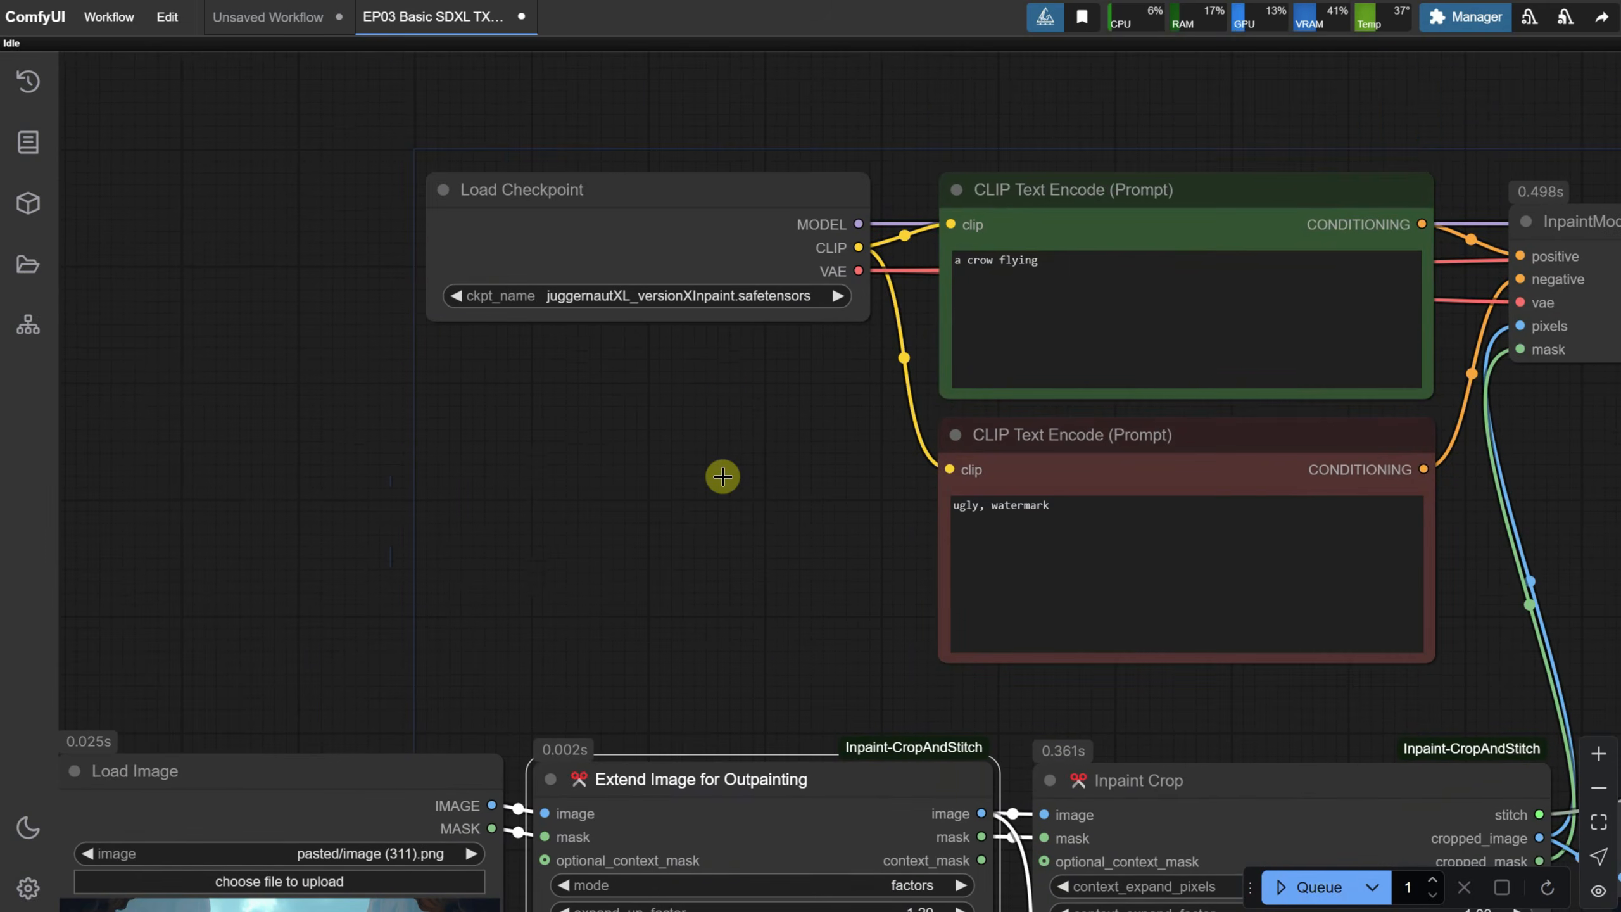
{"action": "type", "text": "digital painting of a sky, clean"}
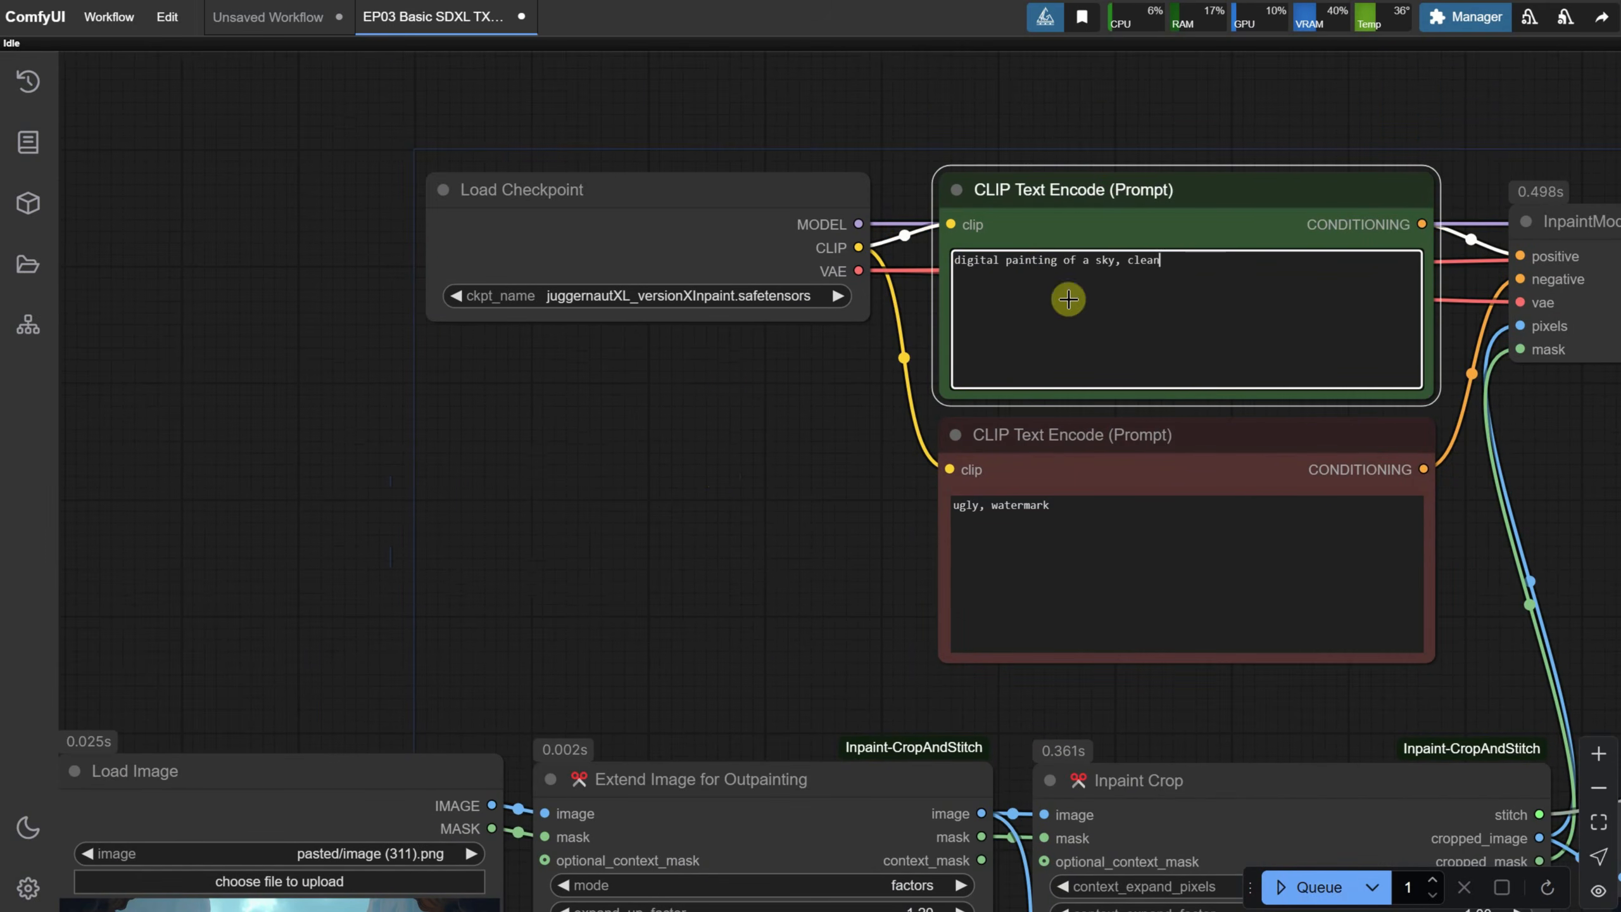
{"action": "left_click_drag", "start_coordinate": [733, 583], "coordinate": [596, 400]}
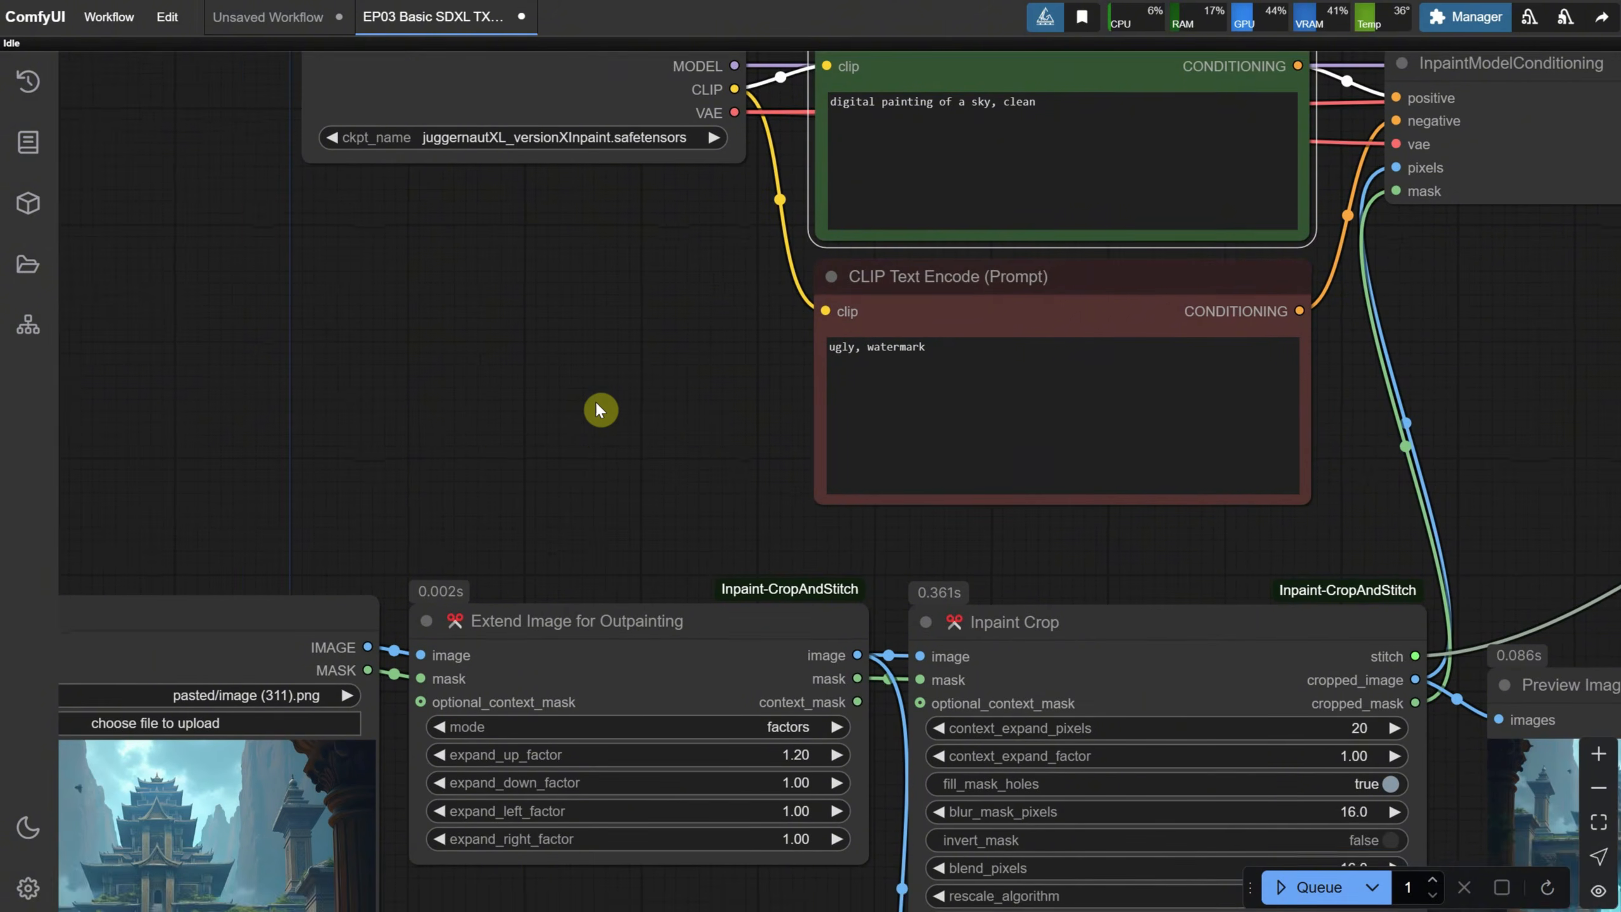
{"action": "left_click_drag", "start_coordinate": [524, 449], "coordinate": [575, 152]}
{"action": "scroll", "coordinate": [766, 447], "scroll_direction": "down", "scroll_amount": 5}
{"action": "left_click", "coordinate": [1309, 887]}
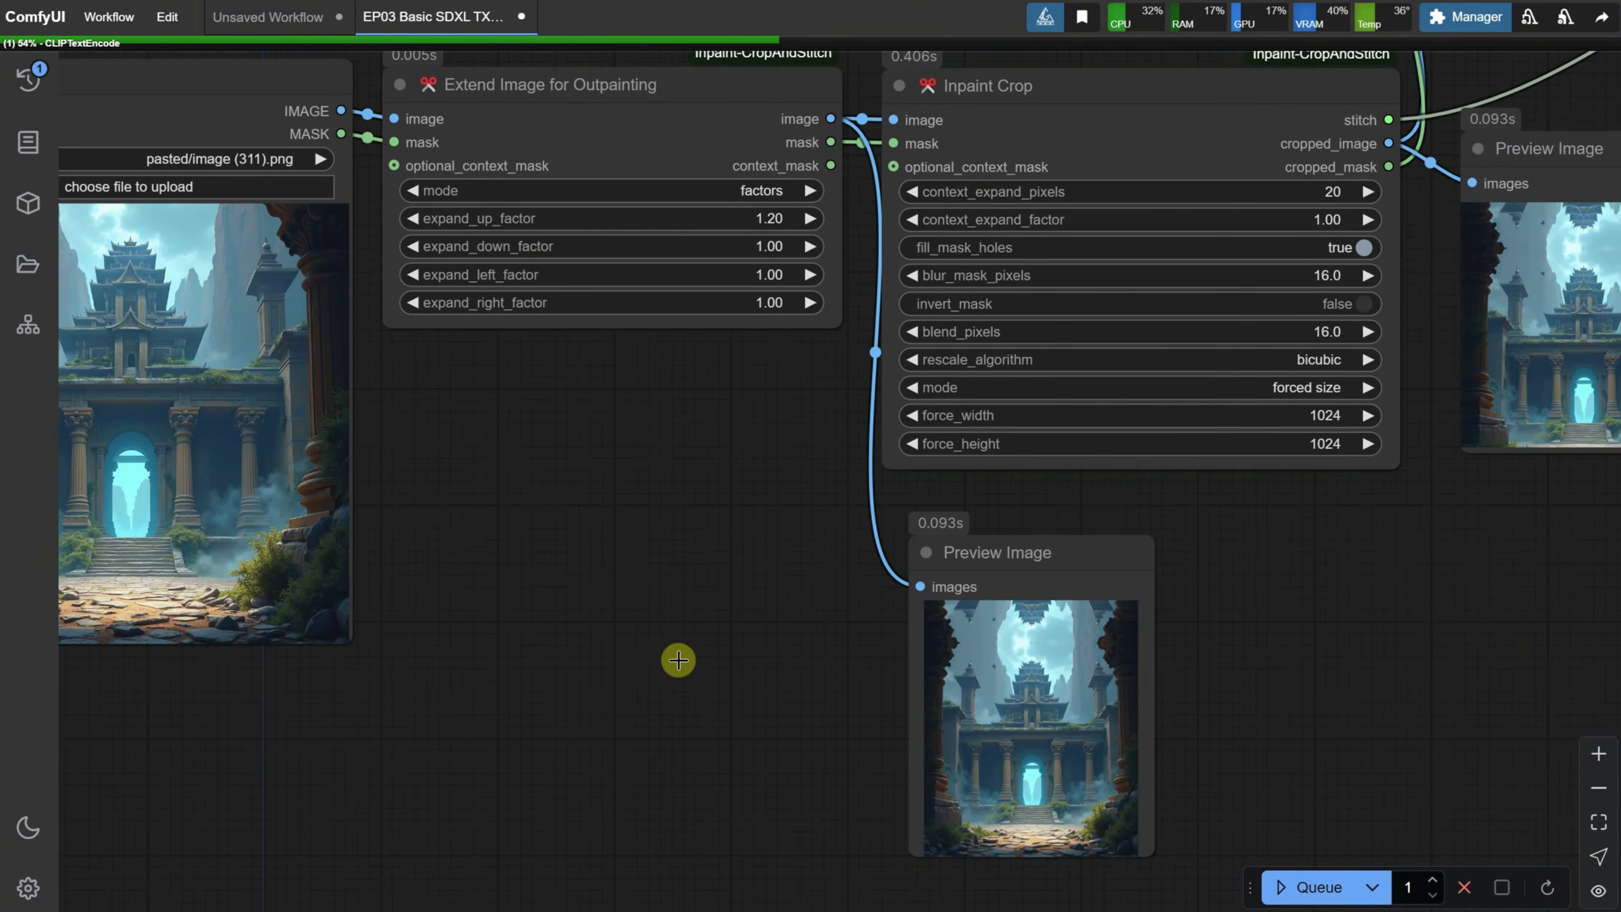
Step: Set the denoise value of the KSampler node to 0.75
{"action": "scroll", "coordinate": [1080, 650], "scroll_direction": "up", "scroll_amount": 6}
{"action": "scroll", "coordinate": [1080, 650], "scroll_direction": "up", "scroll_amount": 5}
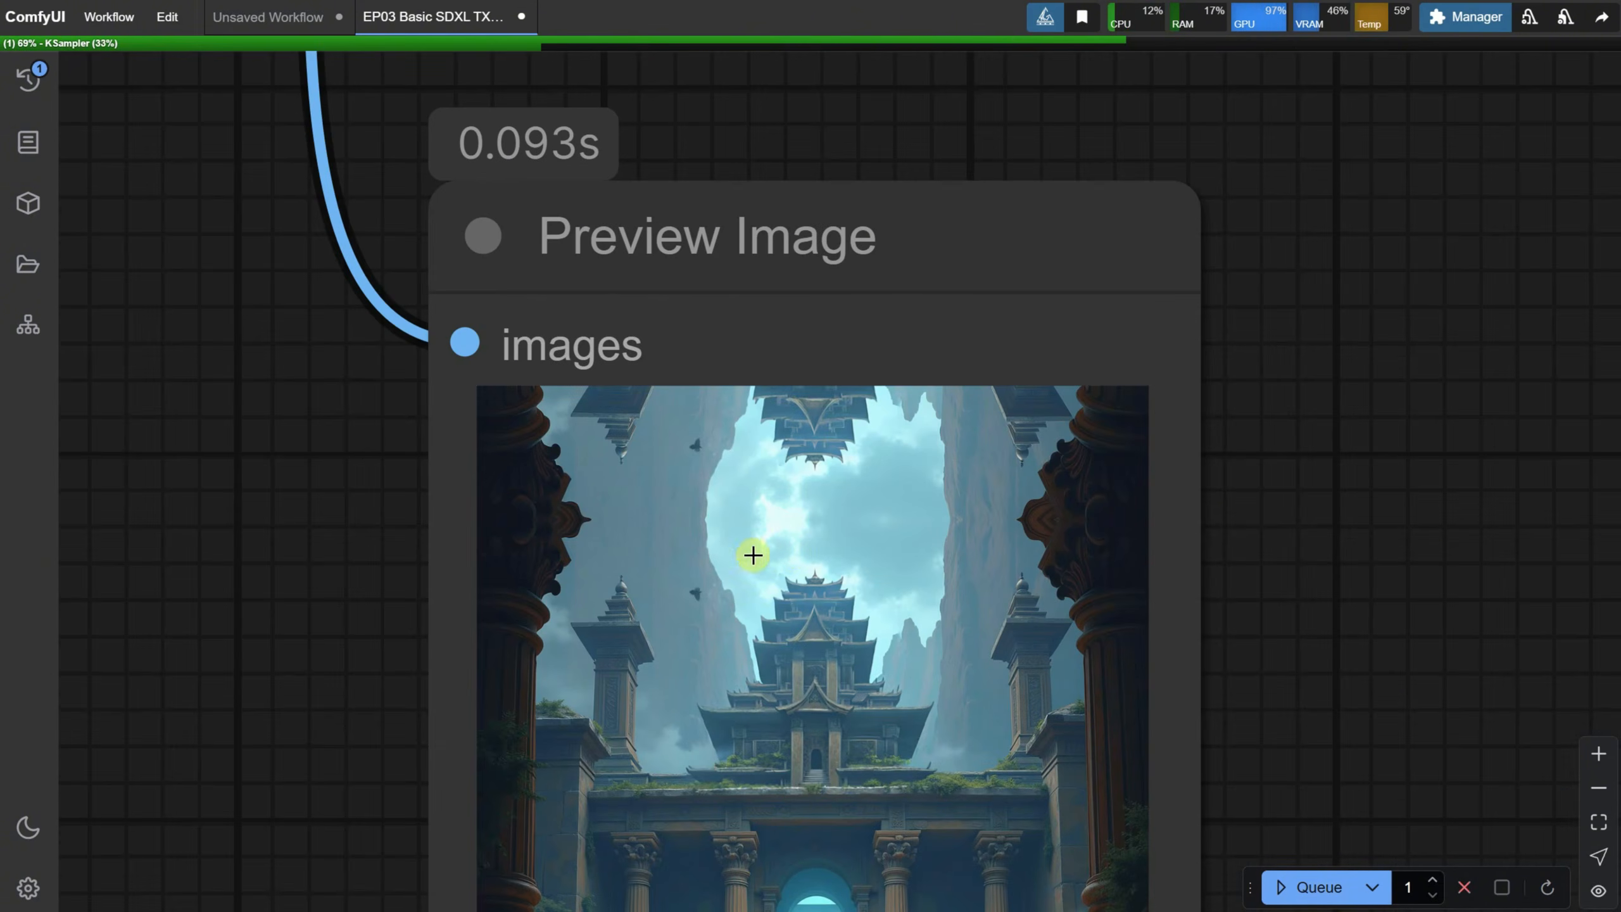
{"action": "scroll", "coordinate": [855, 471], "scroll_direction": "down", "scroll_amount": 8}
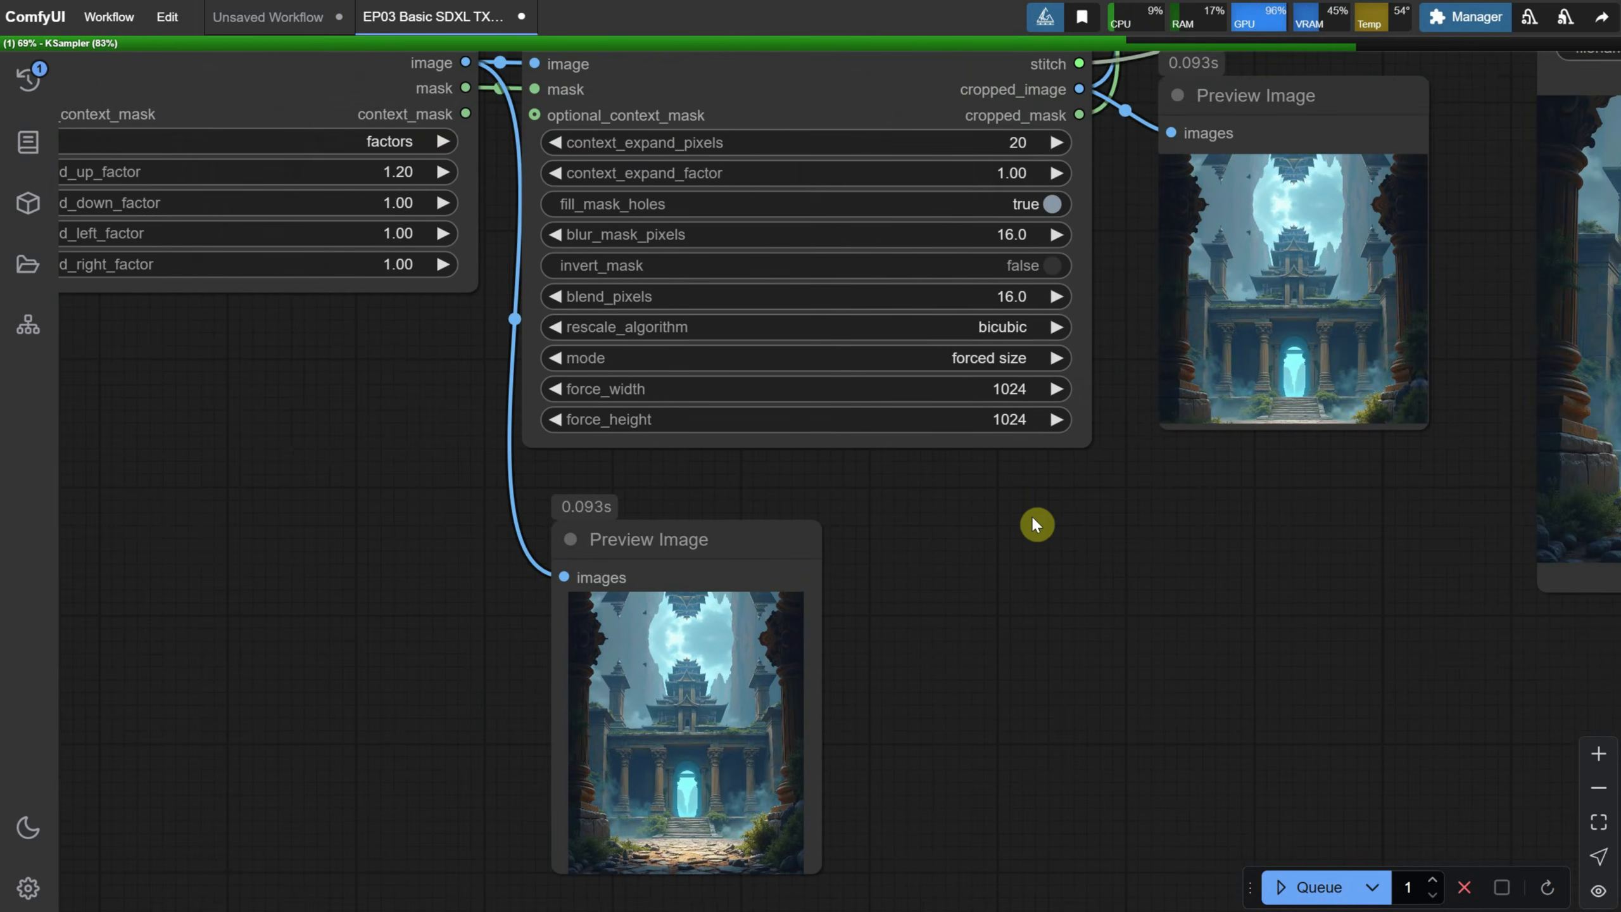
{"action": "left_click_drag", "start_coordinate": [1034, 523], "coordinate": [665, 701]}
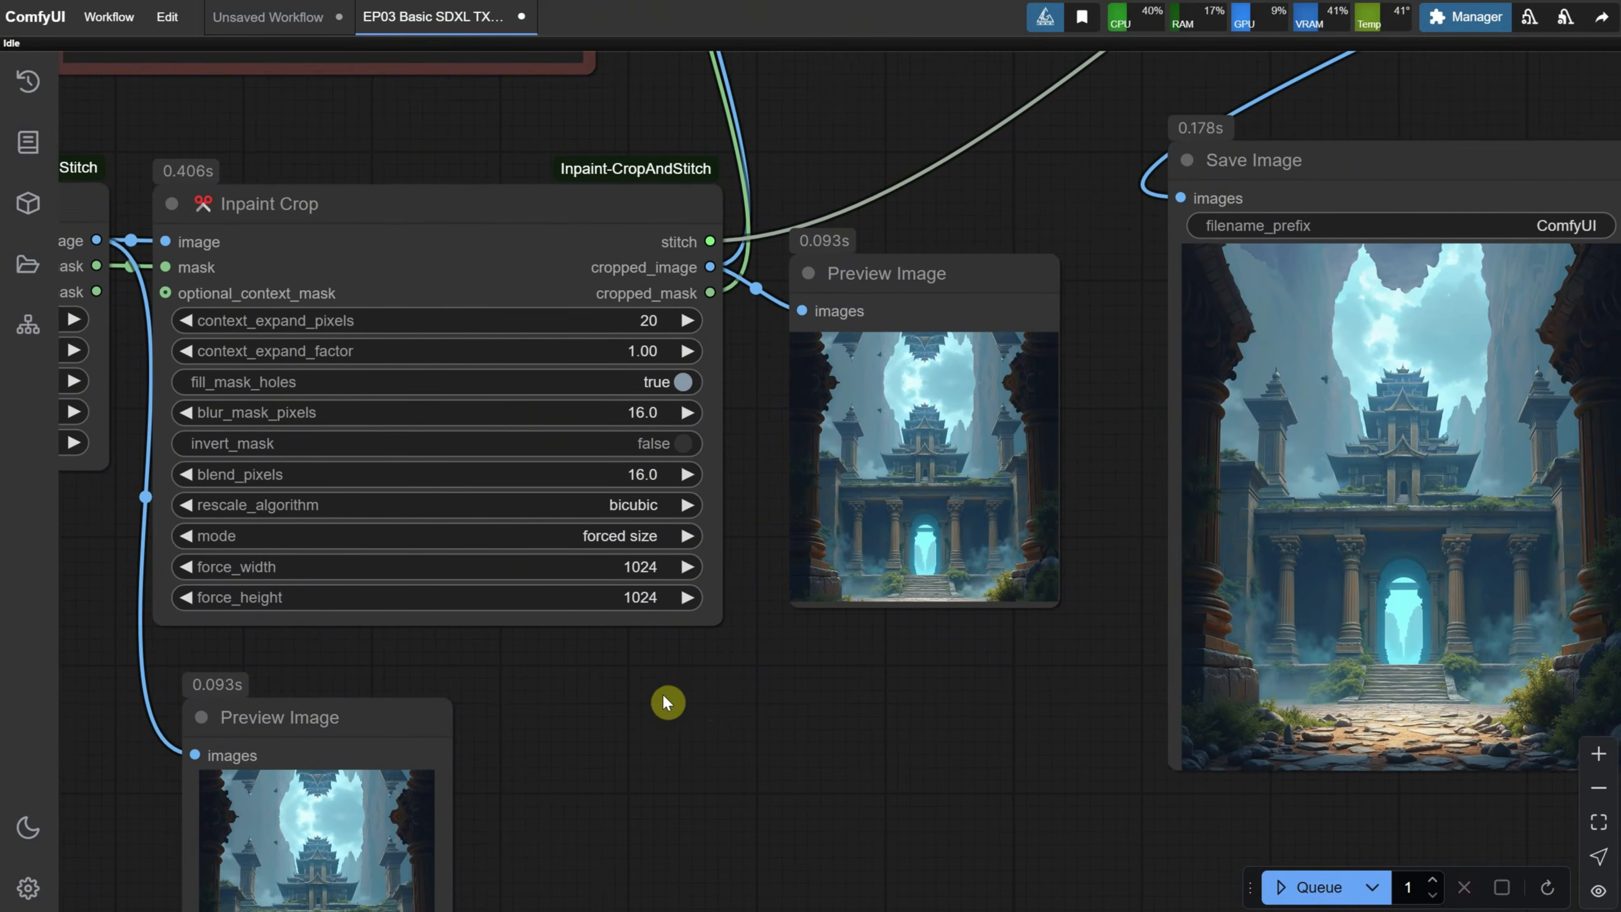
{"action": "left_click_drag", "start_coordinate": [1071, 199], "coordinate": [638, 265]}
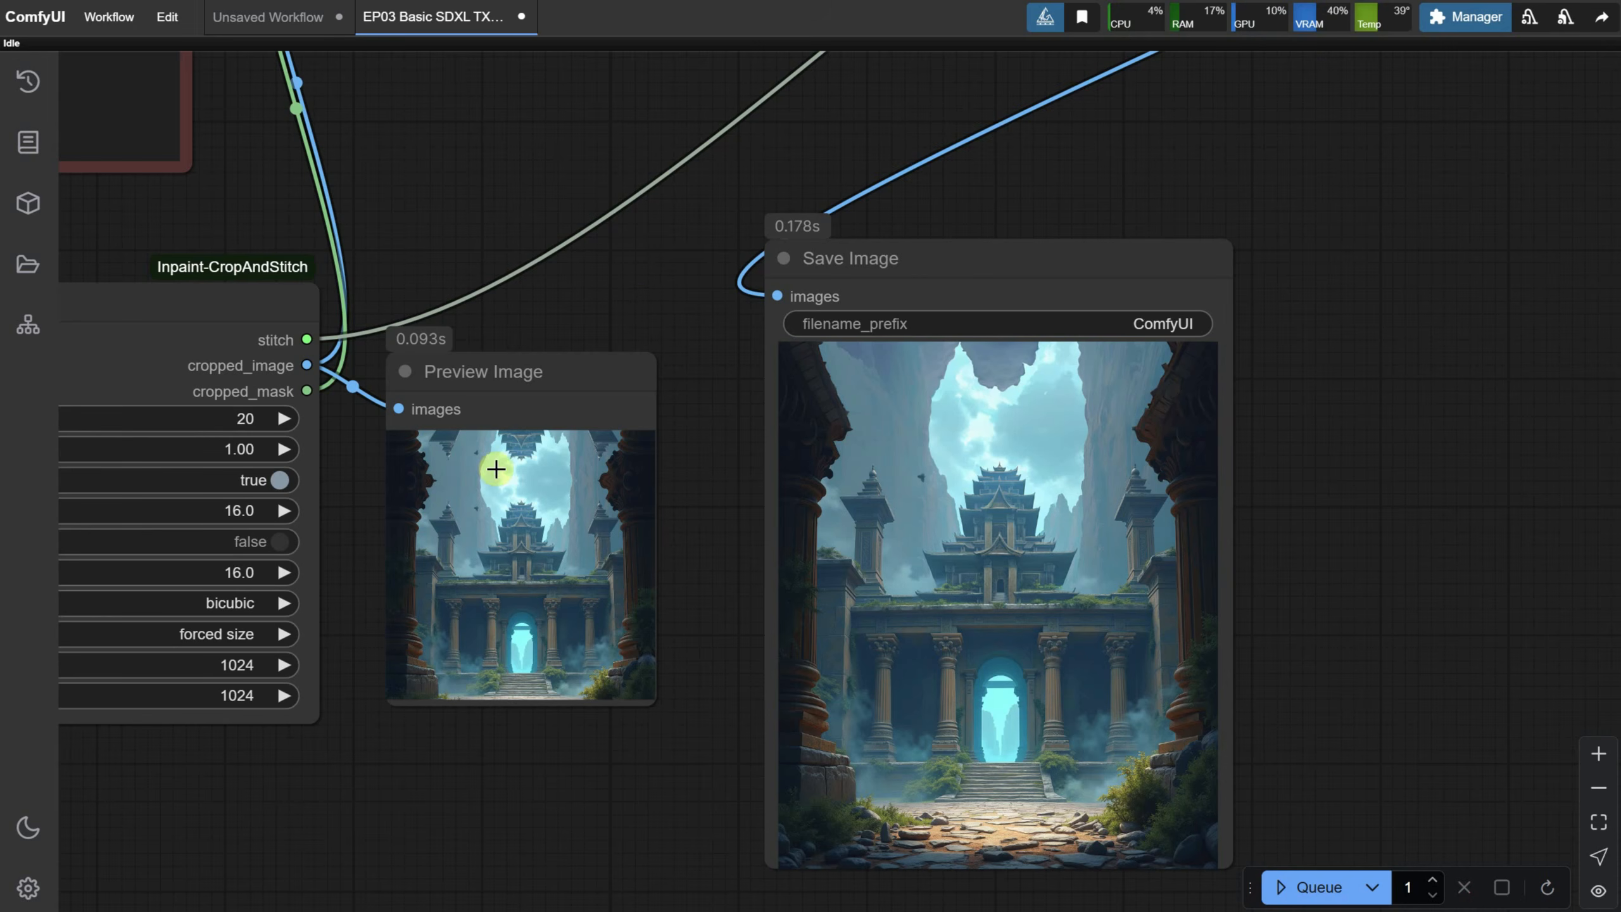
{"action": "scroll", "coordinate": [1143, 332], "scroll_direction": "up", "scroll_amount": 5}
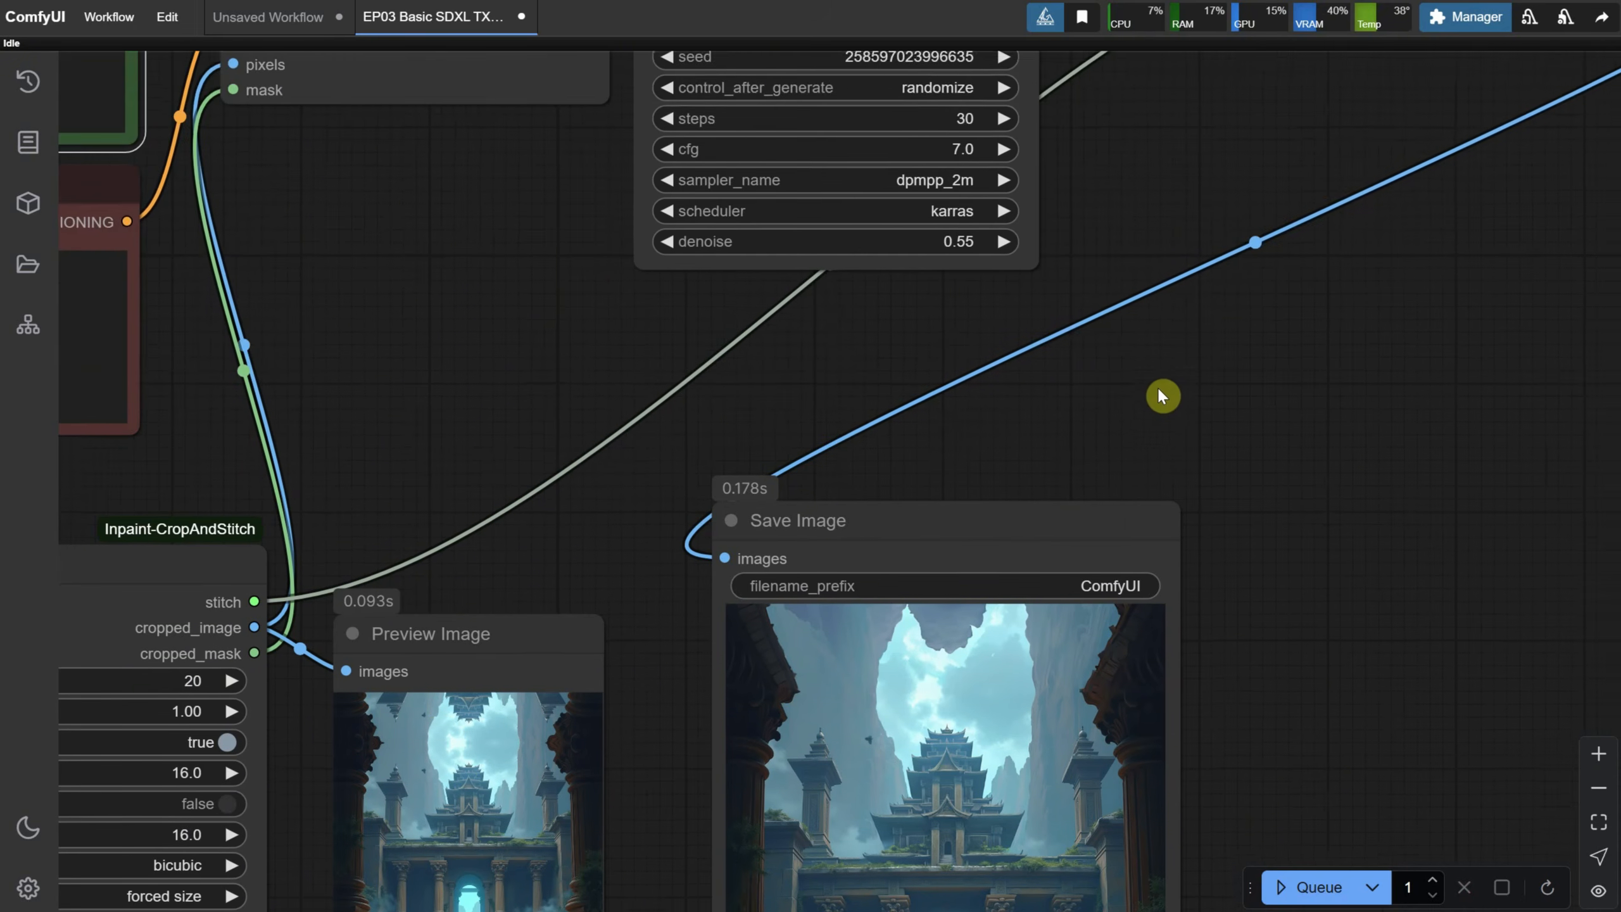
{"action": "left_click", "coordinate": [988, 239]}
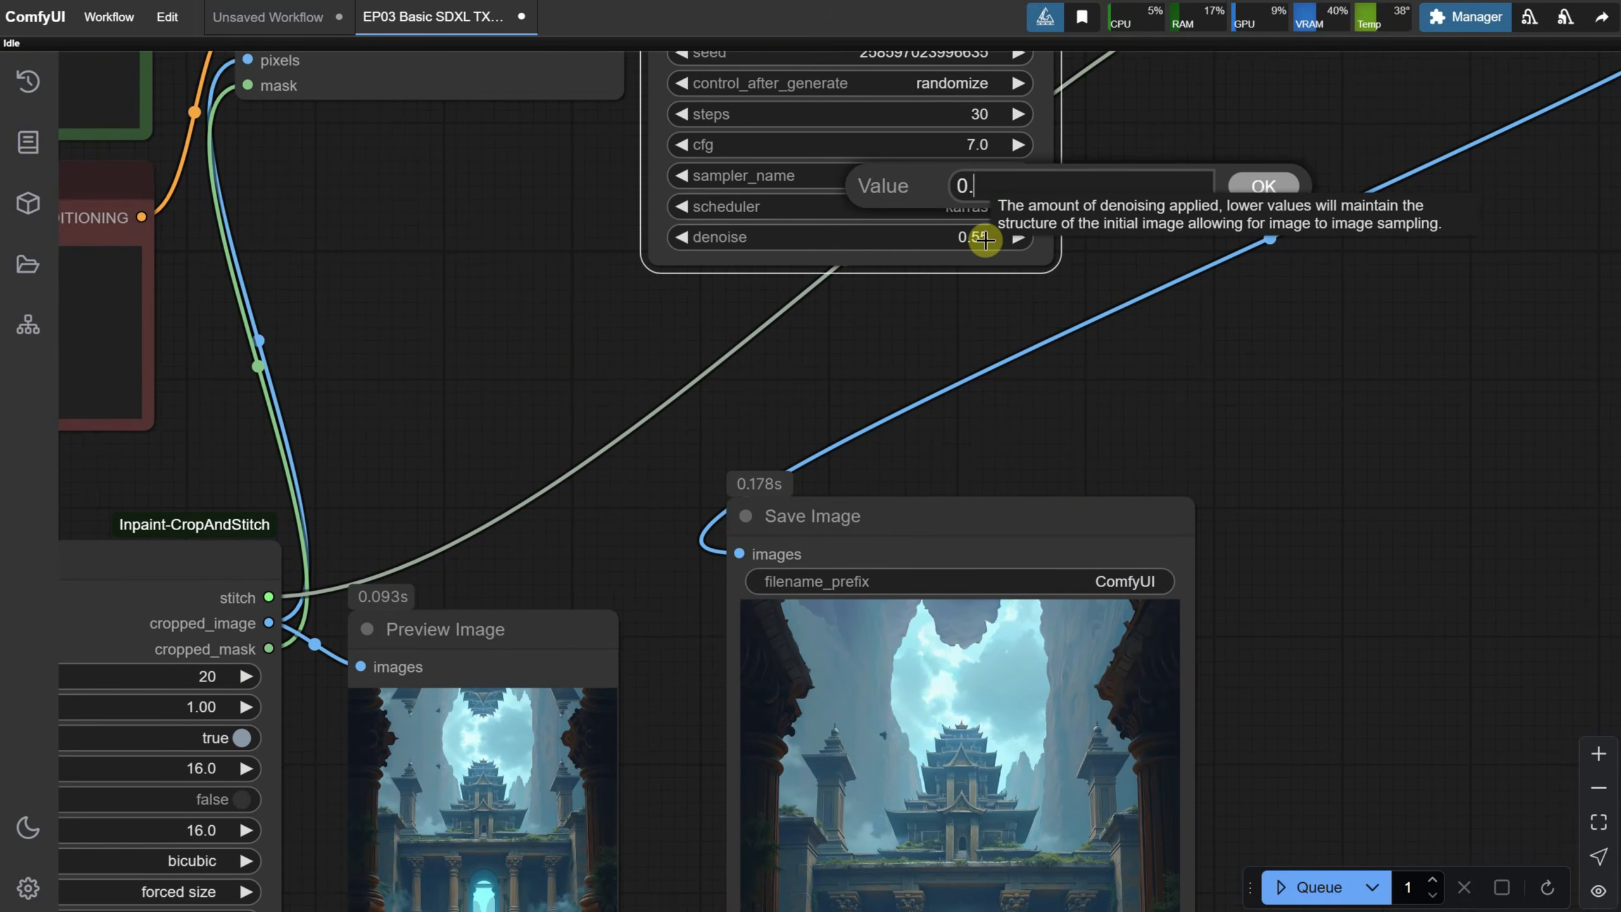
{"action": "type", "text": "0.75"}
{"action": "key", "text": "Return"}
Step: Queue the workflow and inspect the extended sky in the Save Image node
{"action": "scroll", "coordinate": [1416, 392], "scroll_direction": "down", "scroll_amount": 5}
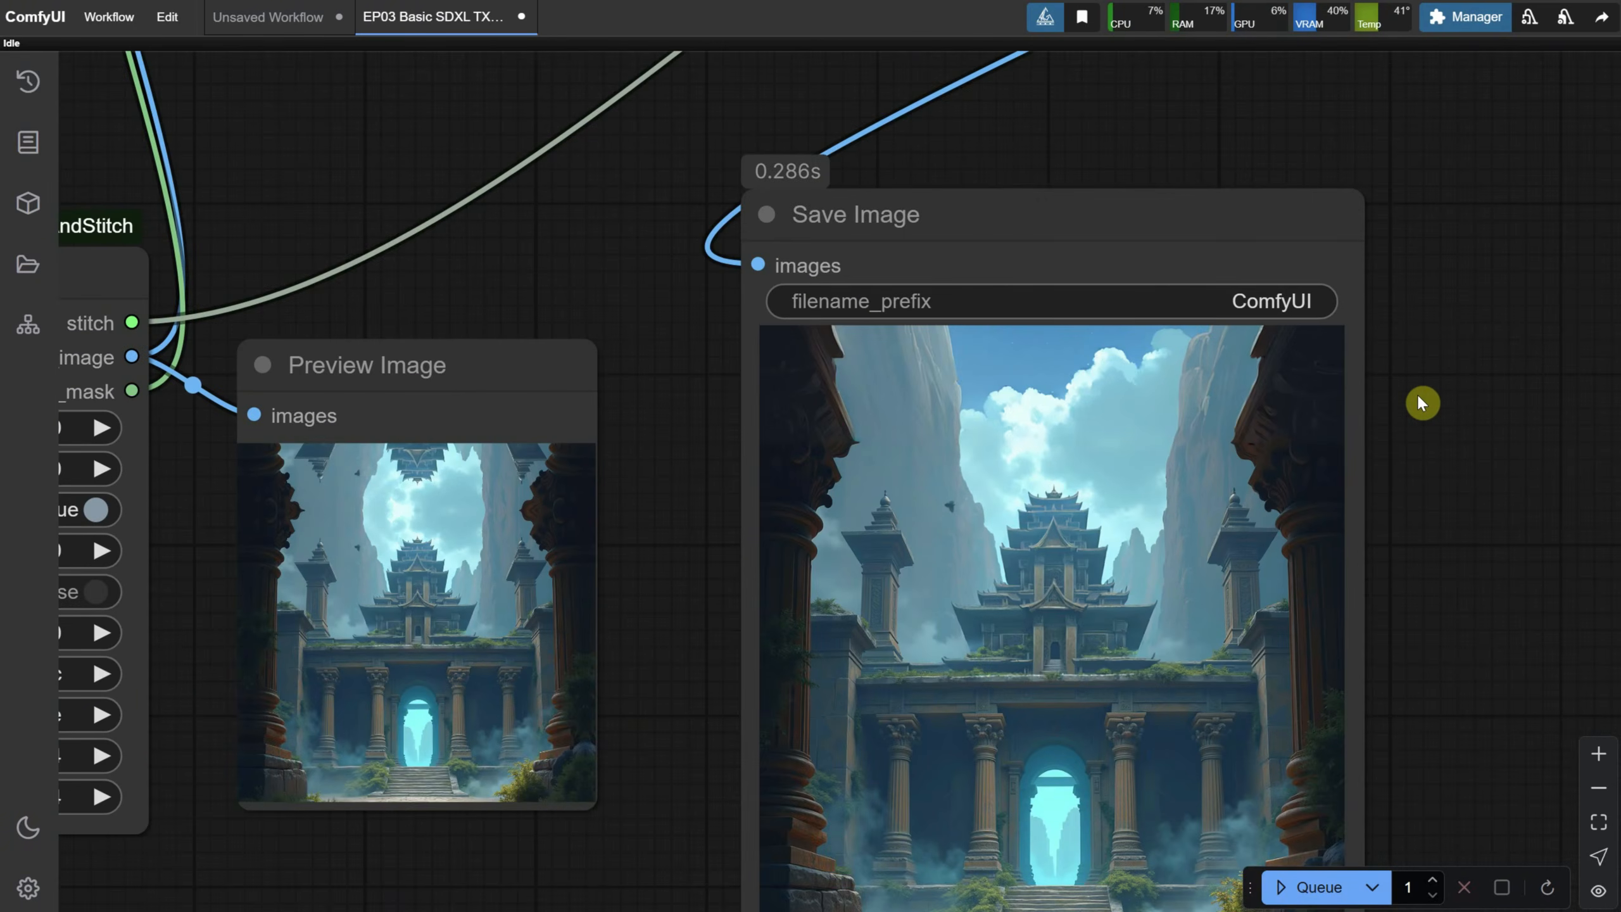
{"action": "scroll", "coordinate": [1054, 358], "scroll_direction": "up", "scroll_amount": 3}
{"action": "left_click", "coordinate": [1315, 887]}
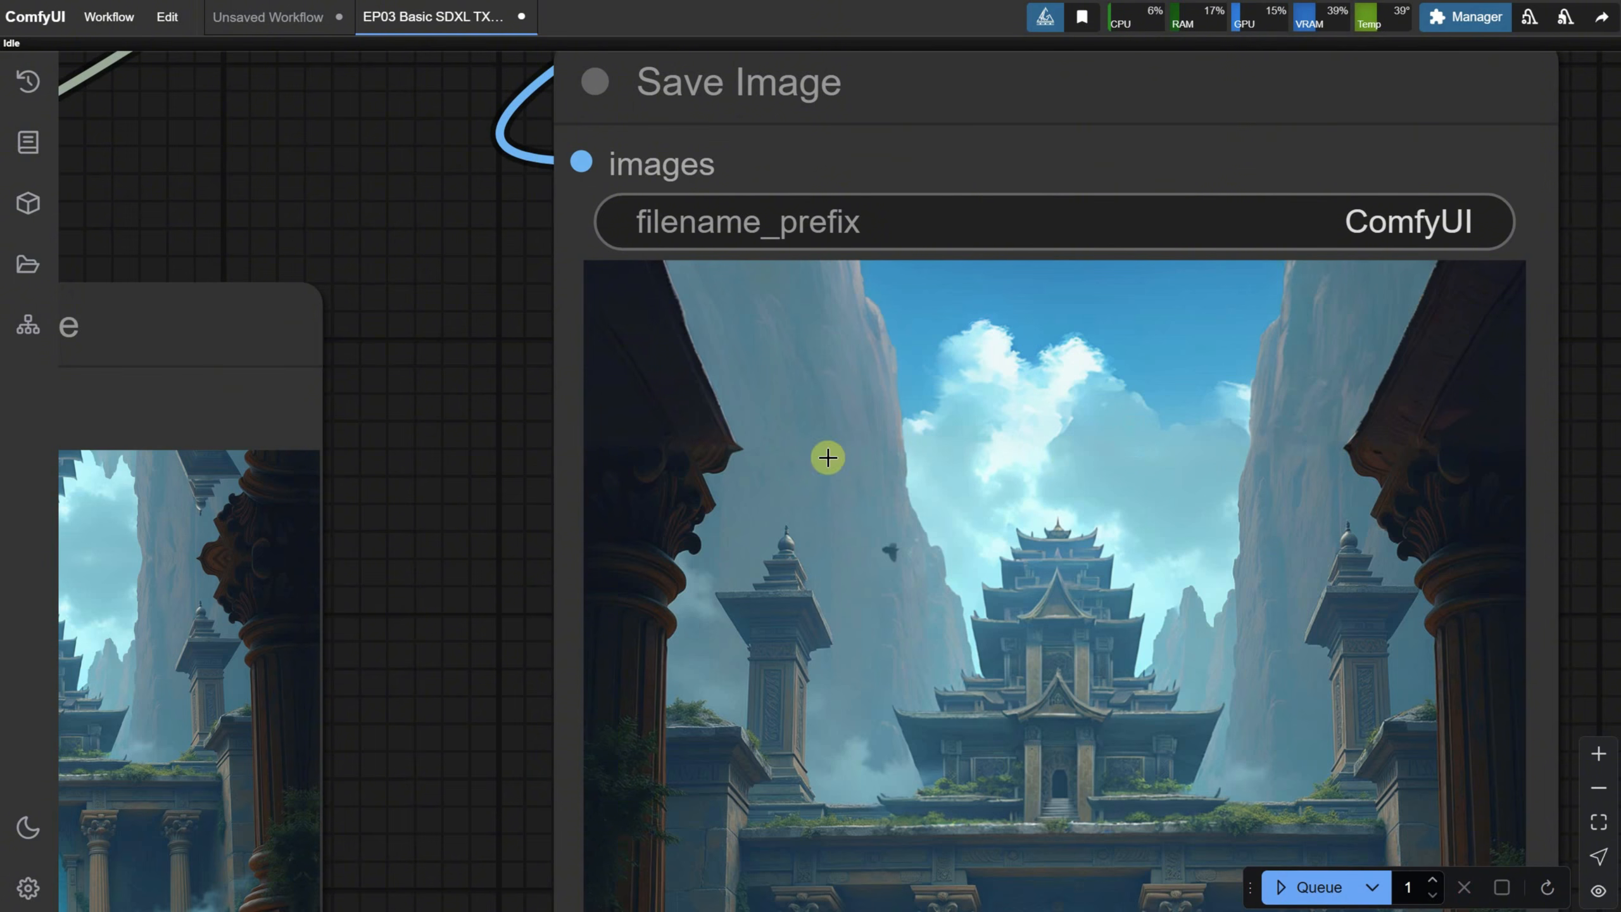
{"action": "scroll", "coordinate": [651, 431], "scroll_direction": "down", "scroll_amount": 4}
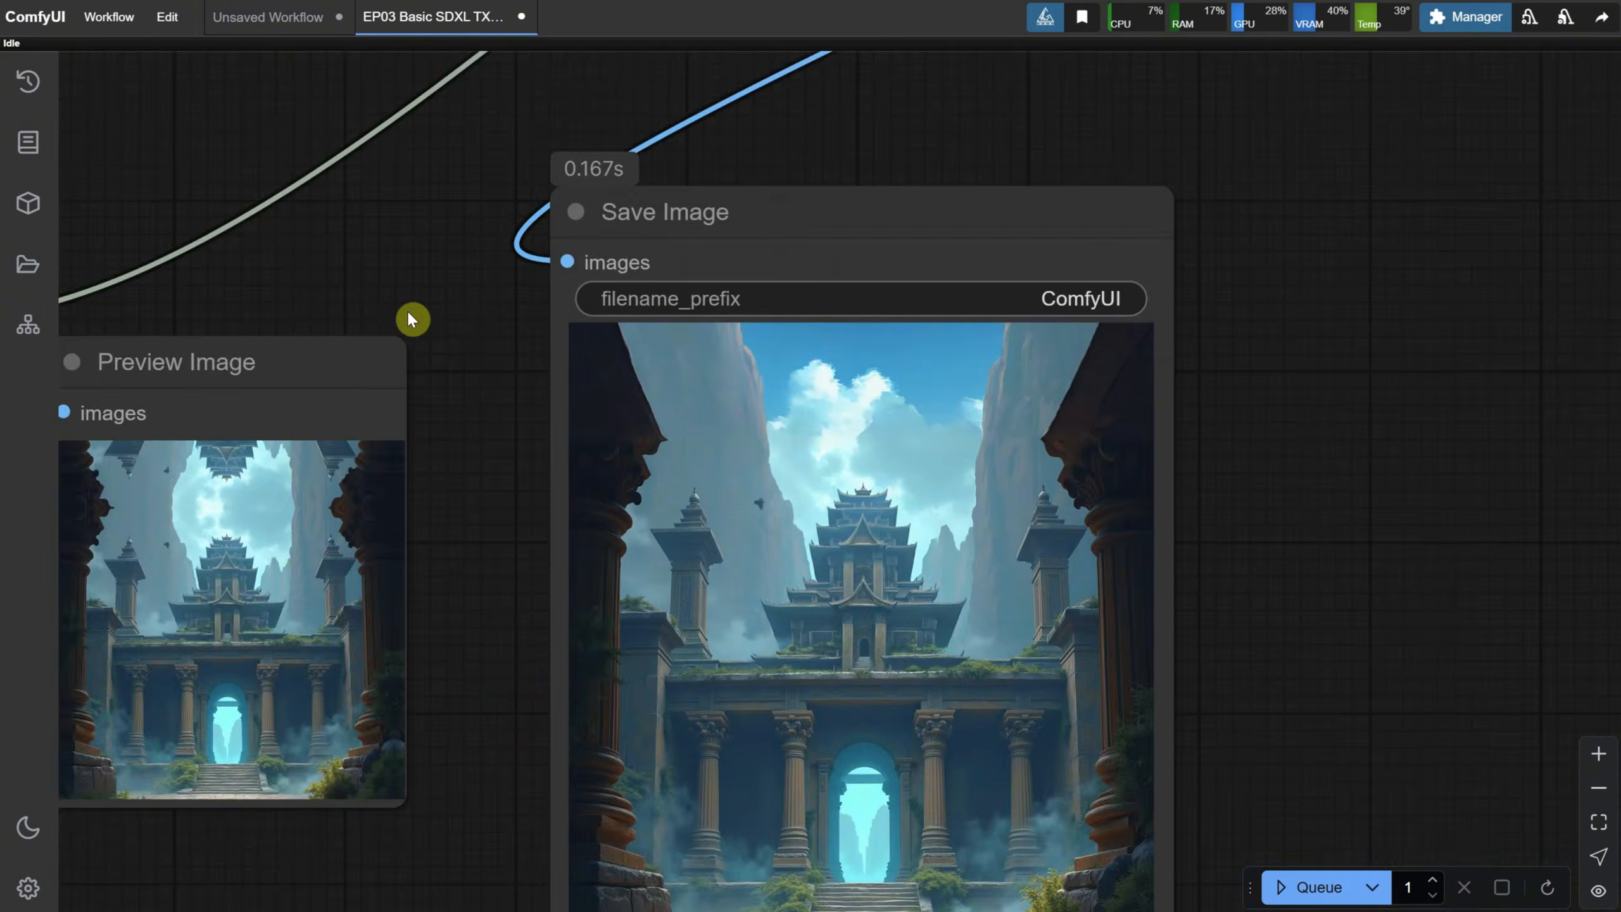
Step: Set blur_mask_pixels to 64 in the Inpaint Crop node and queue the workflow
{"action": "left_click_drag", "start_coordinate": [409, 318], "coordinate": [1262, 258]}
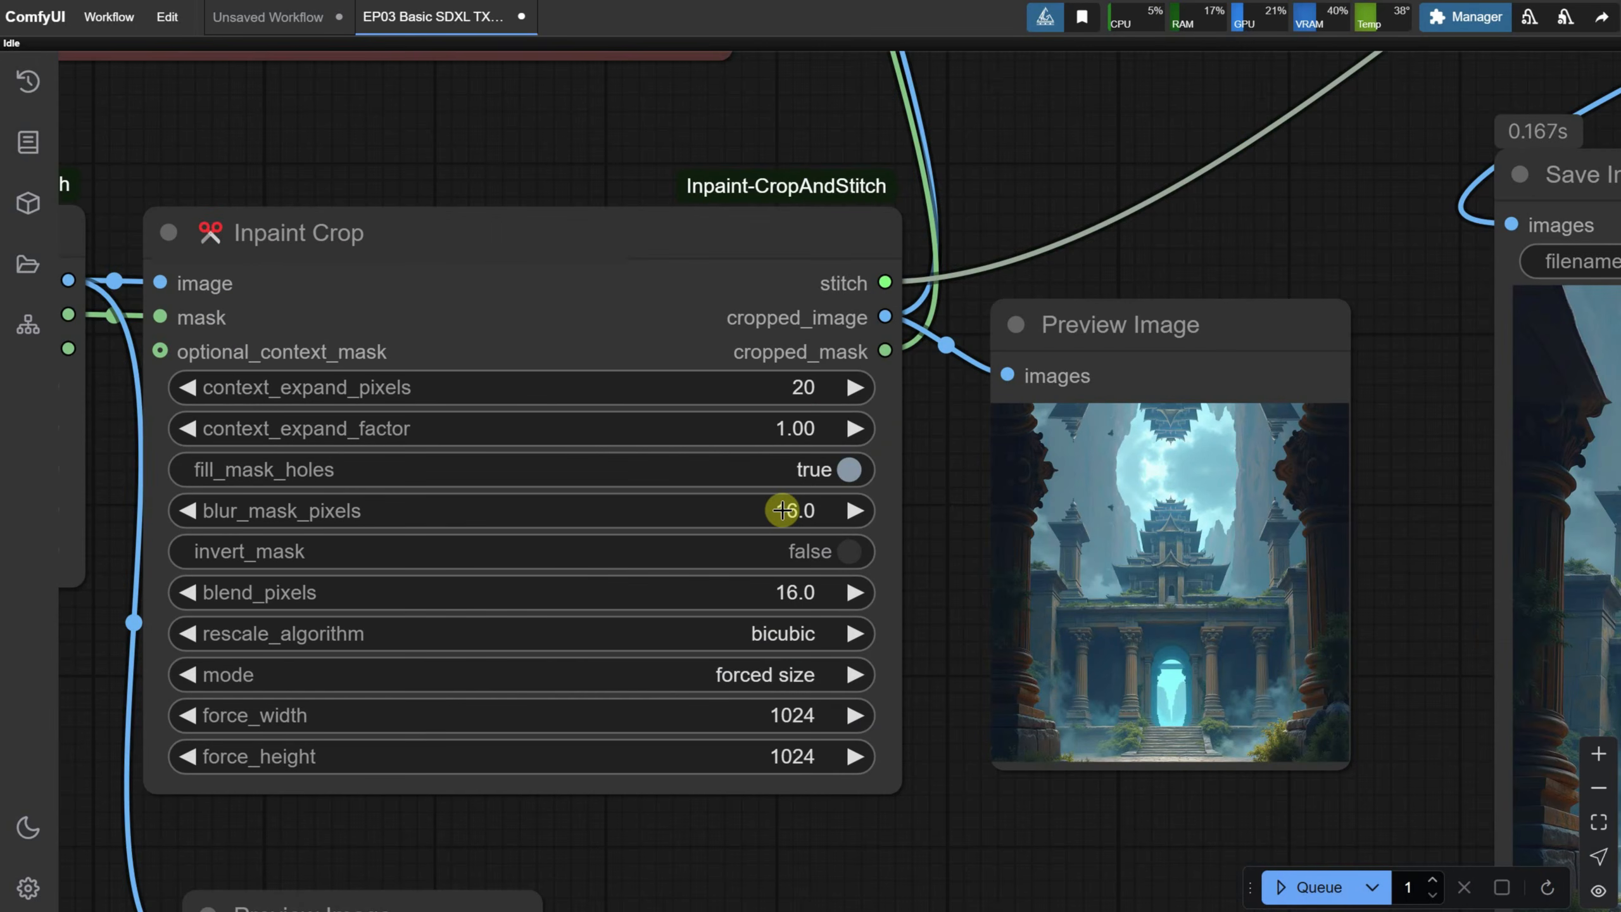
{"action": "left_click", "coordinate": [789, 508]}
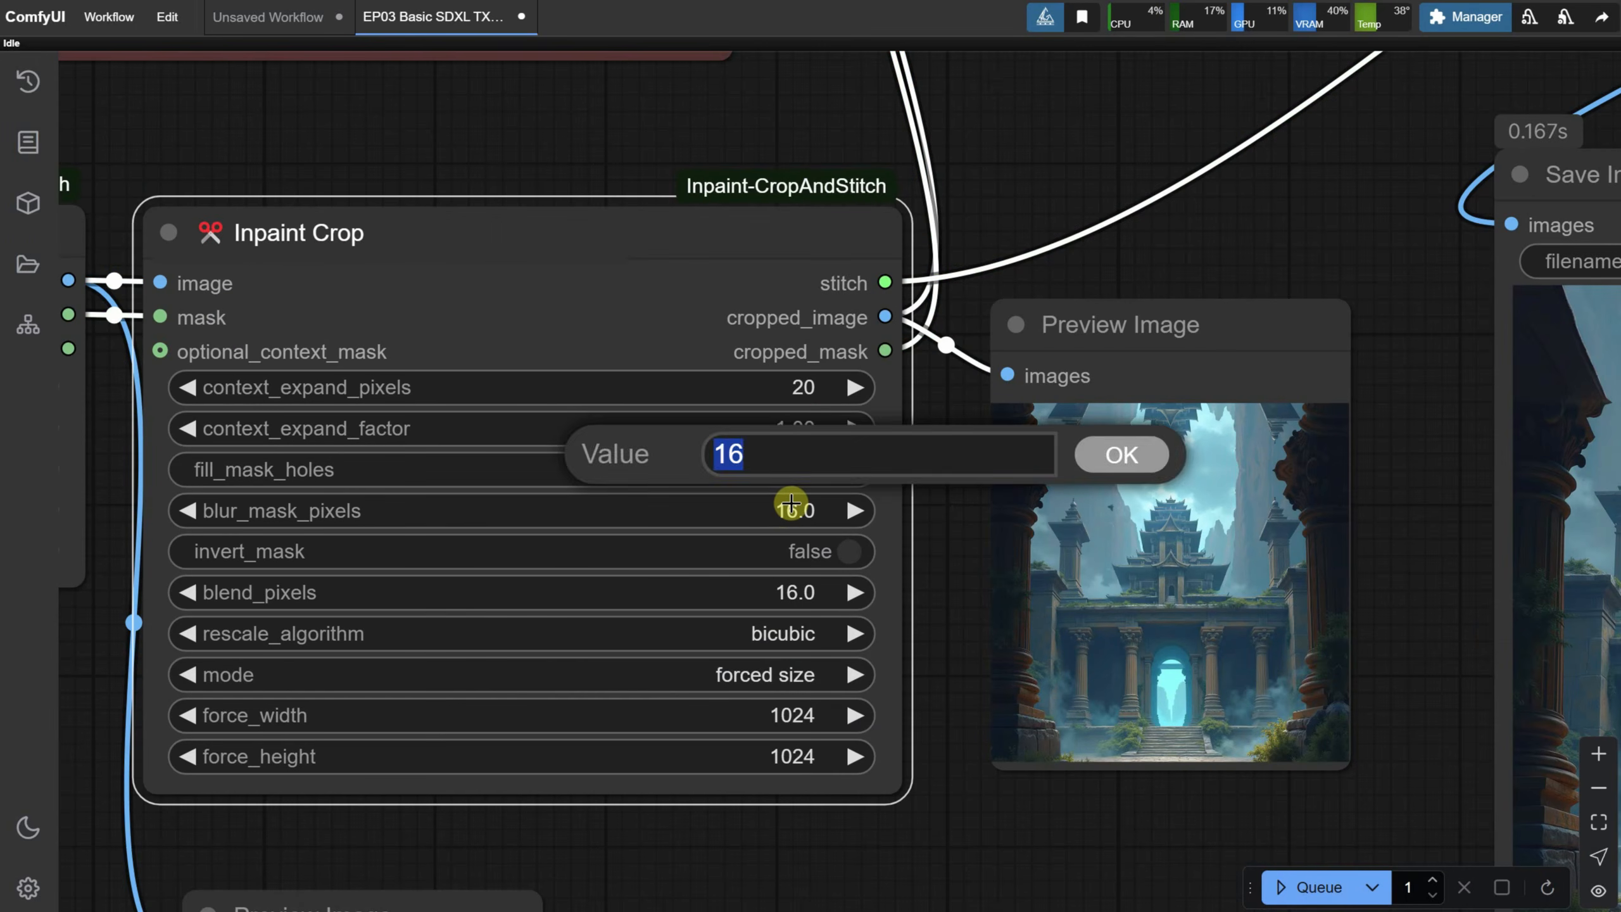
{"action": "left_click", "coordinate": [1291, 886]}
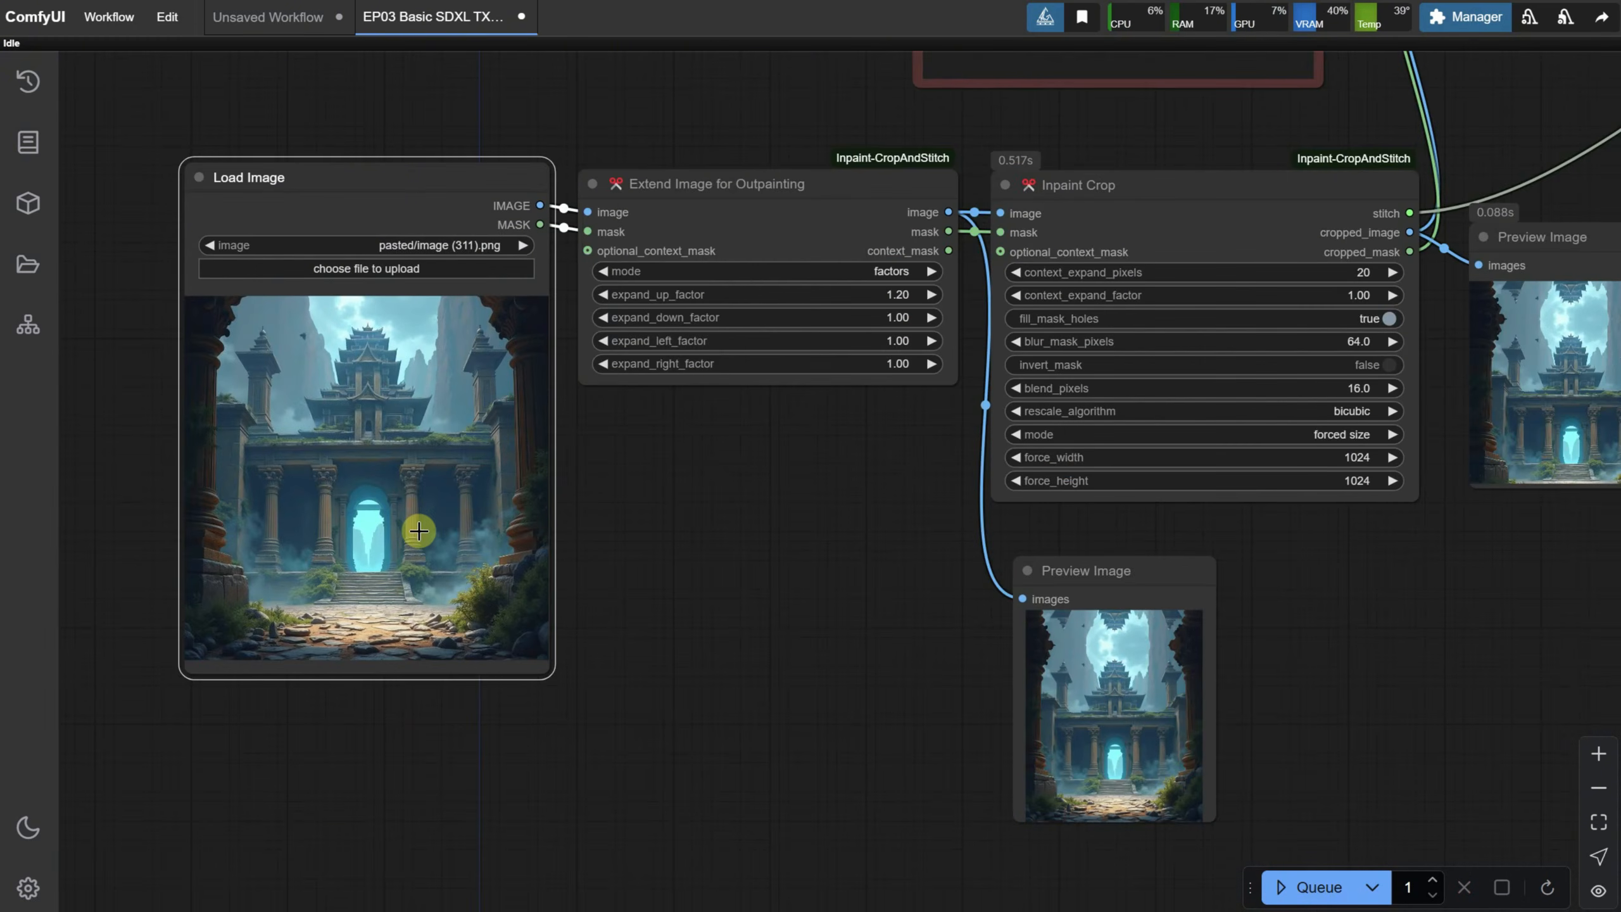
Step: Paste the sky-extended temple result into Load Image, then set expand_up_factor to 1.00 and expand_down_factor to 1.50 in Extend Image for Outpainting
{"action": "scroll", "coordinate": [734, 496], "scroll_direction": "up", "scroll_amount": 2}
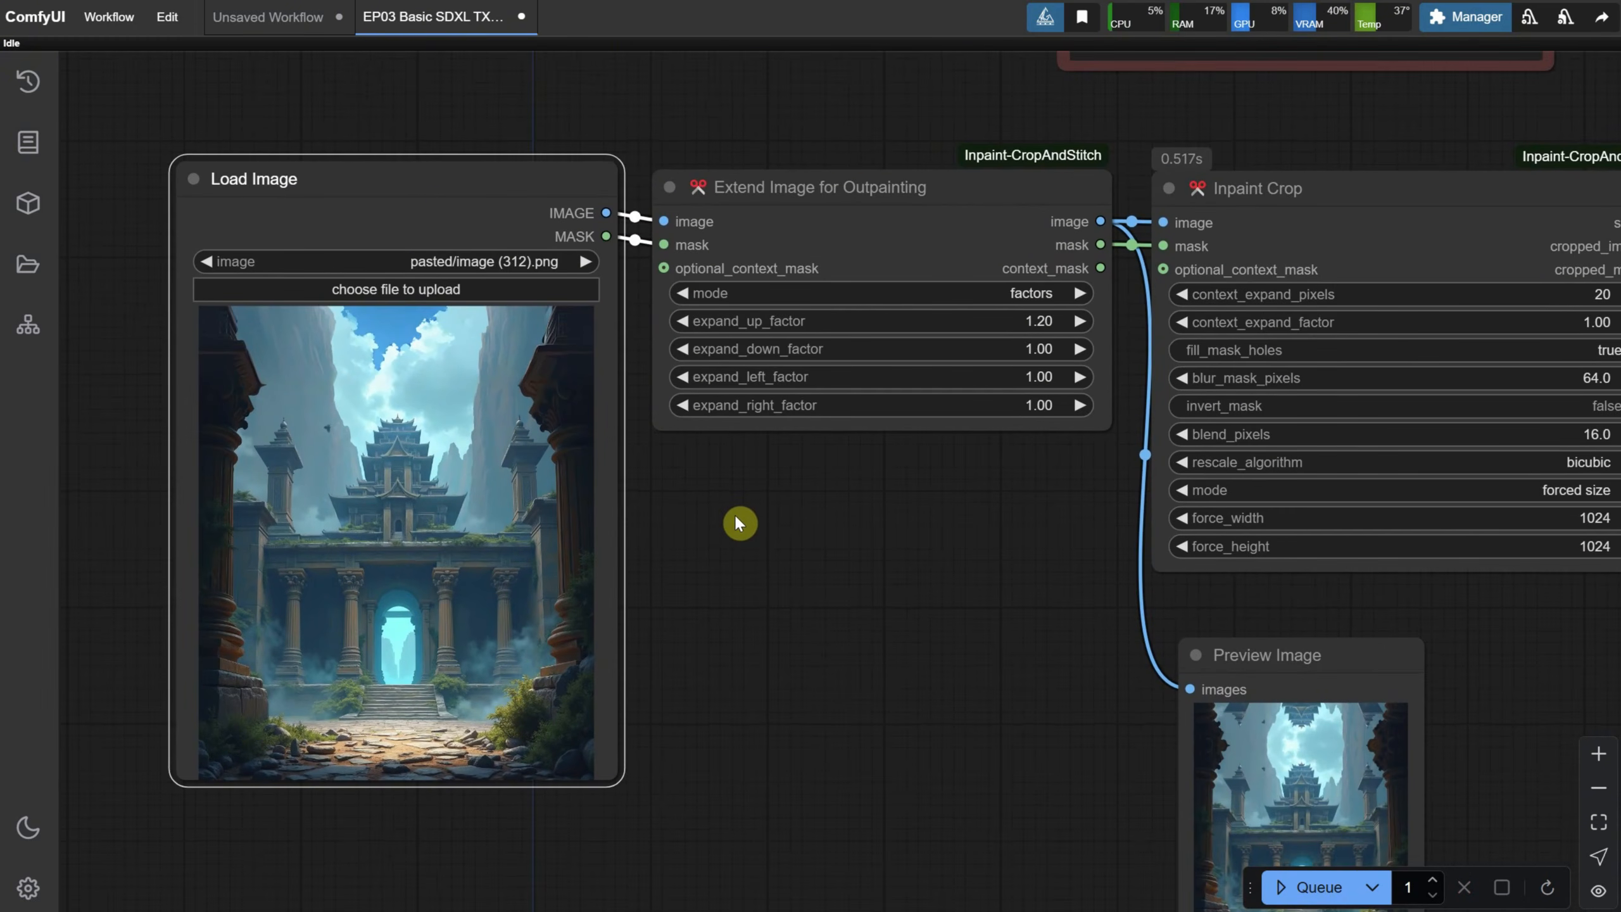
{"action": "left_click", "coordinate": [1015, 321]}
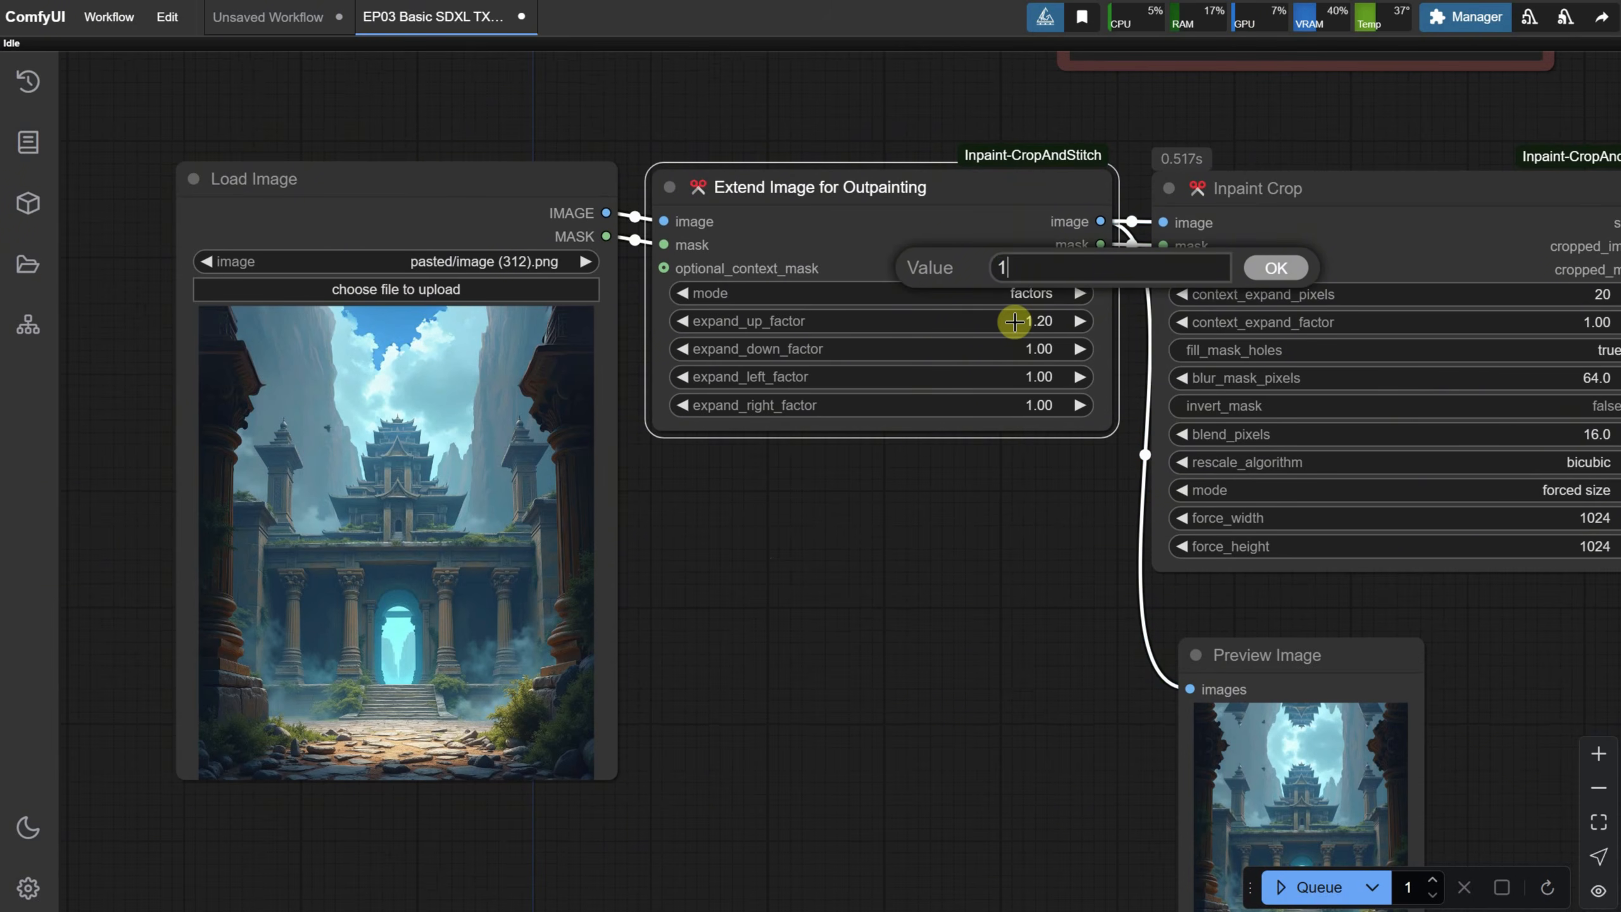
{"action": "key", "text": "Return"}
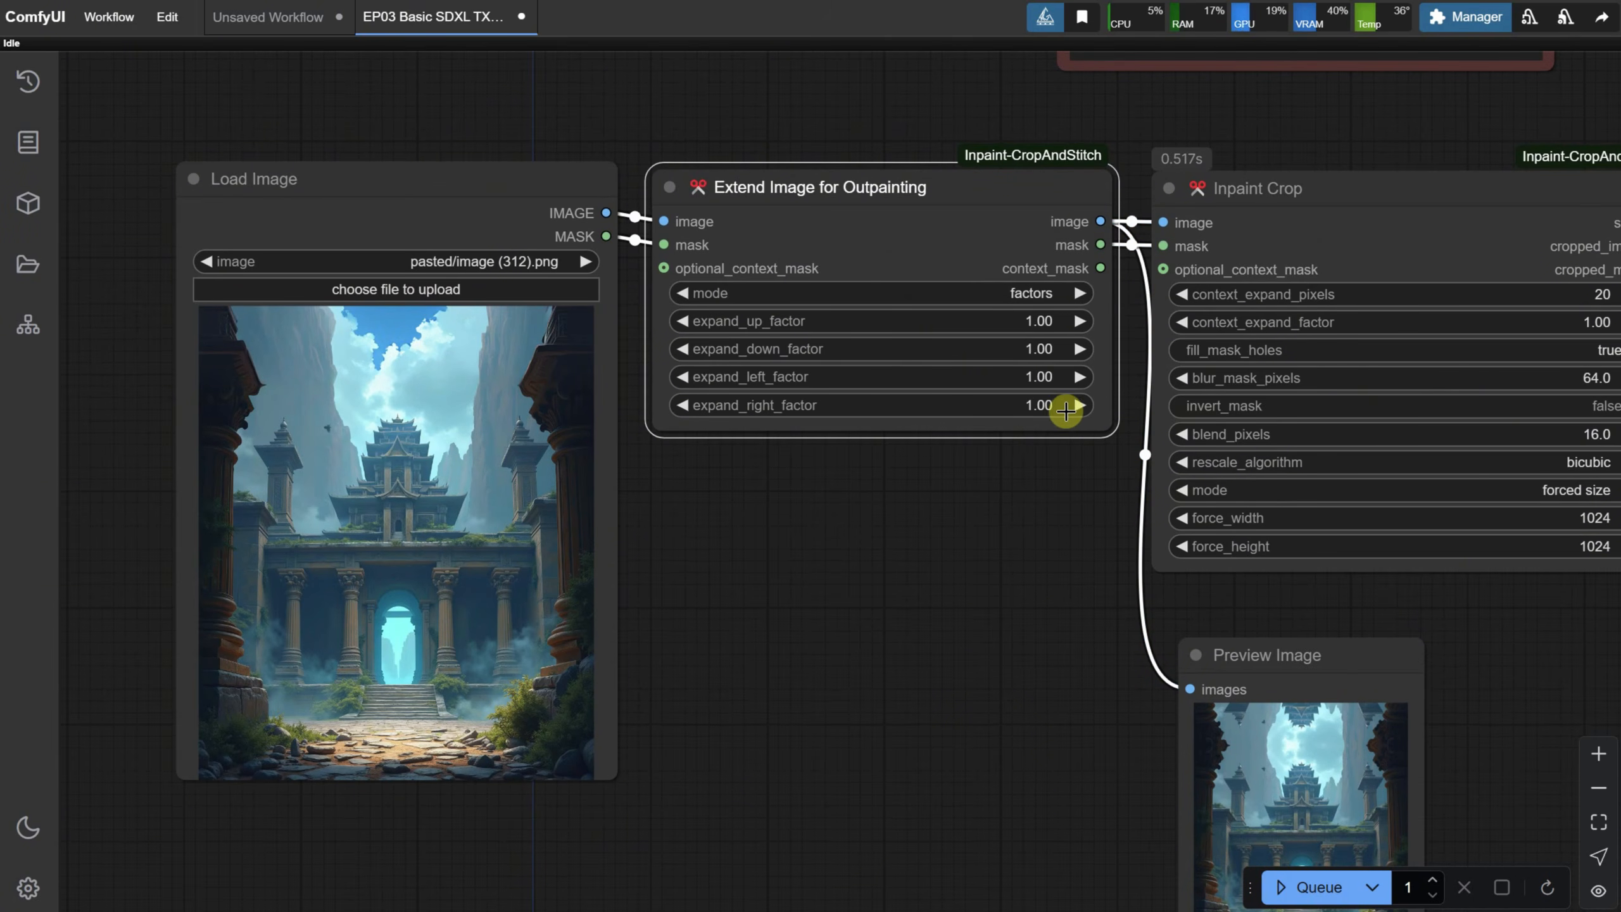
{"action": "left_click", "coordinate": [1047, 349]}
{"action": "key", "text": "Return"}
Step: Change the positive prompt to "digital painting of hell cave" and queue the workflow
{"action": "scroll", "coordinate": [945, 511], "scroll_direction": "down", "scroll_amount": 5}
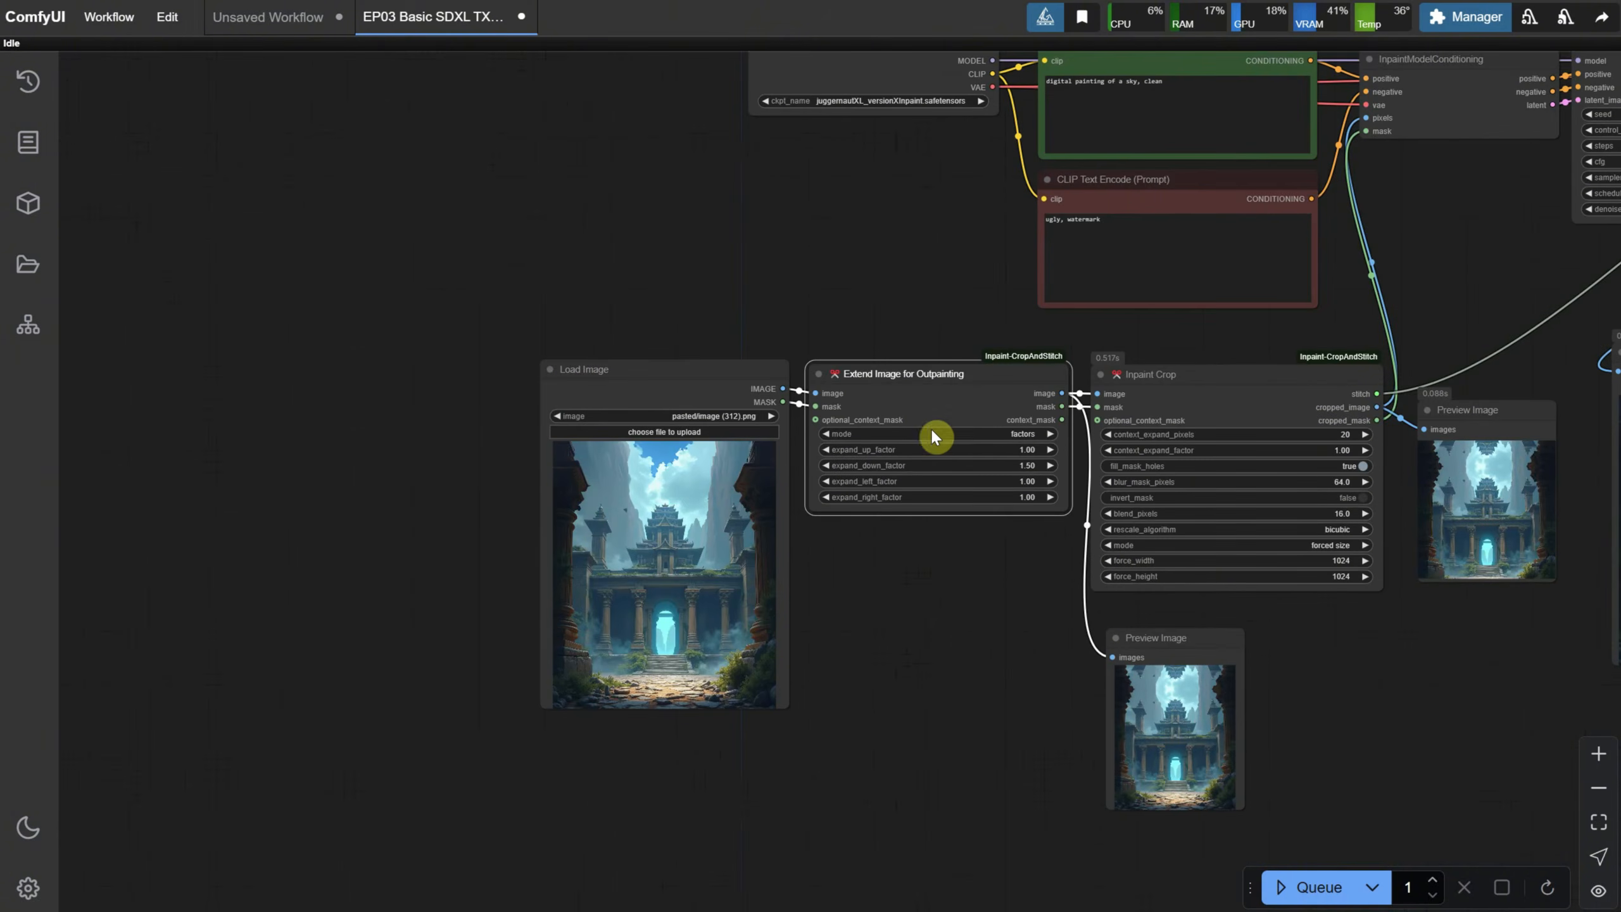
{"action": "scroll", "coordinate": [734, 327], "scroll_direction": "up", "scroll_amount": 3}
{"action": "scroll", "coordinate": [735, 327], "scroll_direction": "up", "scroll_amount": 5}
{"action": "left_click_drag", "start_coordinate": [836, 132], "coordinate": [923, 276]}
{"action": "type", "text": "hell cave"}
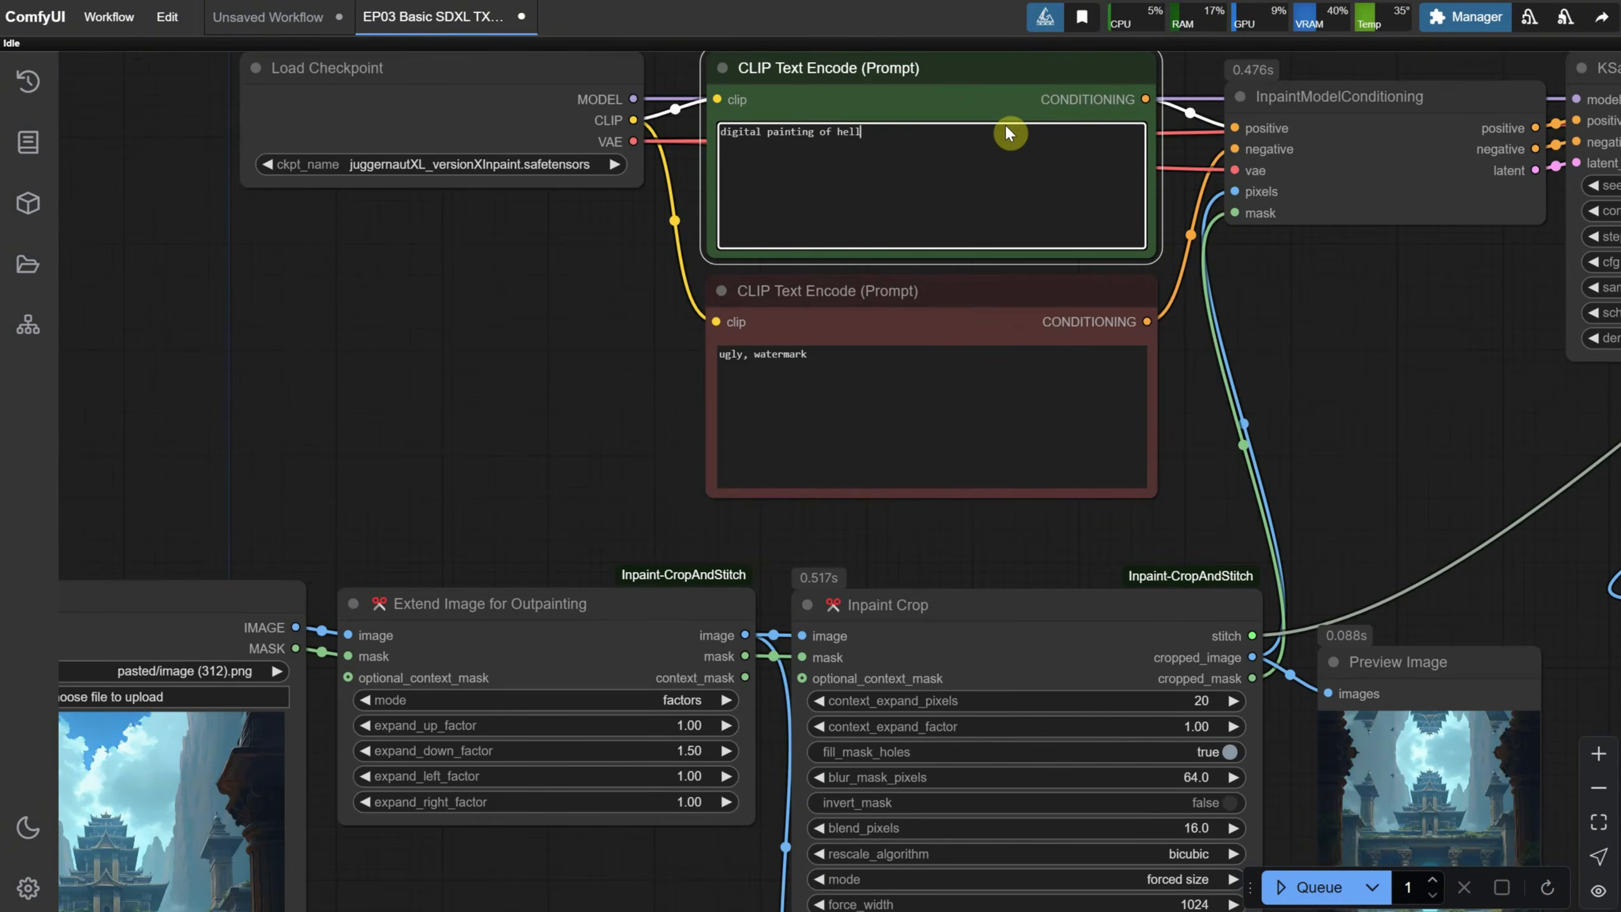
{"action": "scroll", "coordinate": [1006, 130], "scroll_direction": "down", "scroll_amount": 5}
{"action": "left_click_drag", "start_coordinate": [1361, 409], "coordinate": [935, 282]}
{"action": "left_click", "coordinate": [1315, 887]}
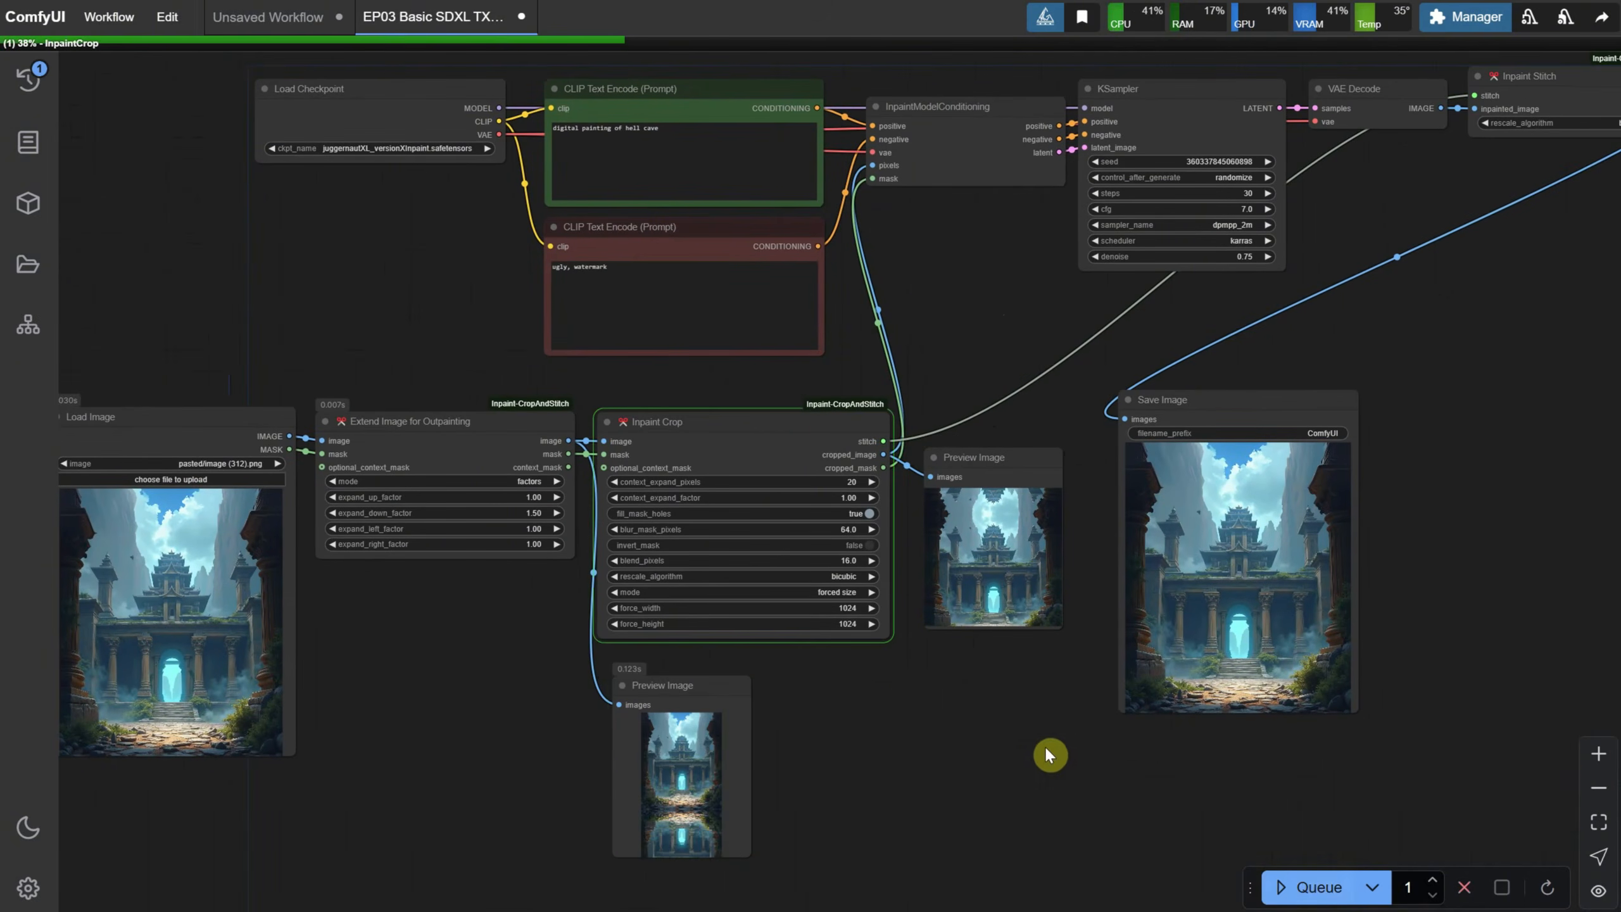
Step: Examine the downward extension in the outpainting preview and the generated lower area in the Save Image node
{"action": "scroll", "coordinate": [894, 773], "scroll_direction": "up", "scroll_amount": 5}
{"action": "left_click_drag", "start_coordinate": [724, 778], "coordinate": [871, 345]}
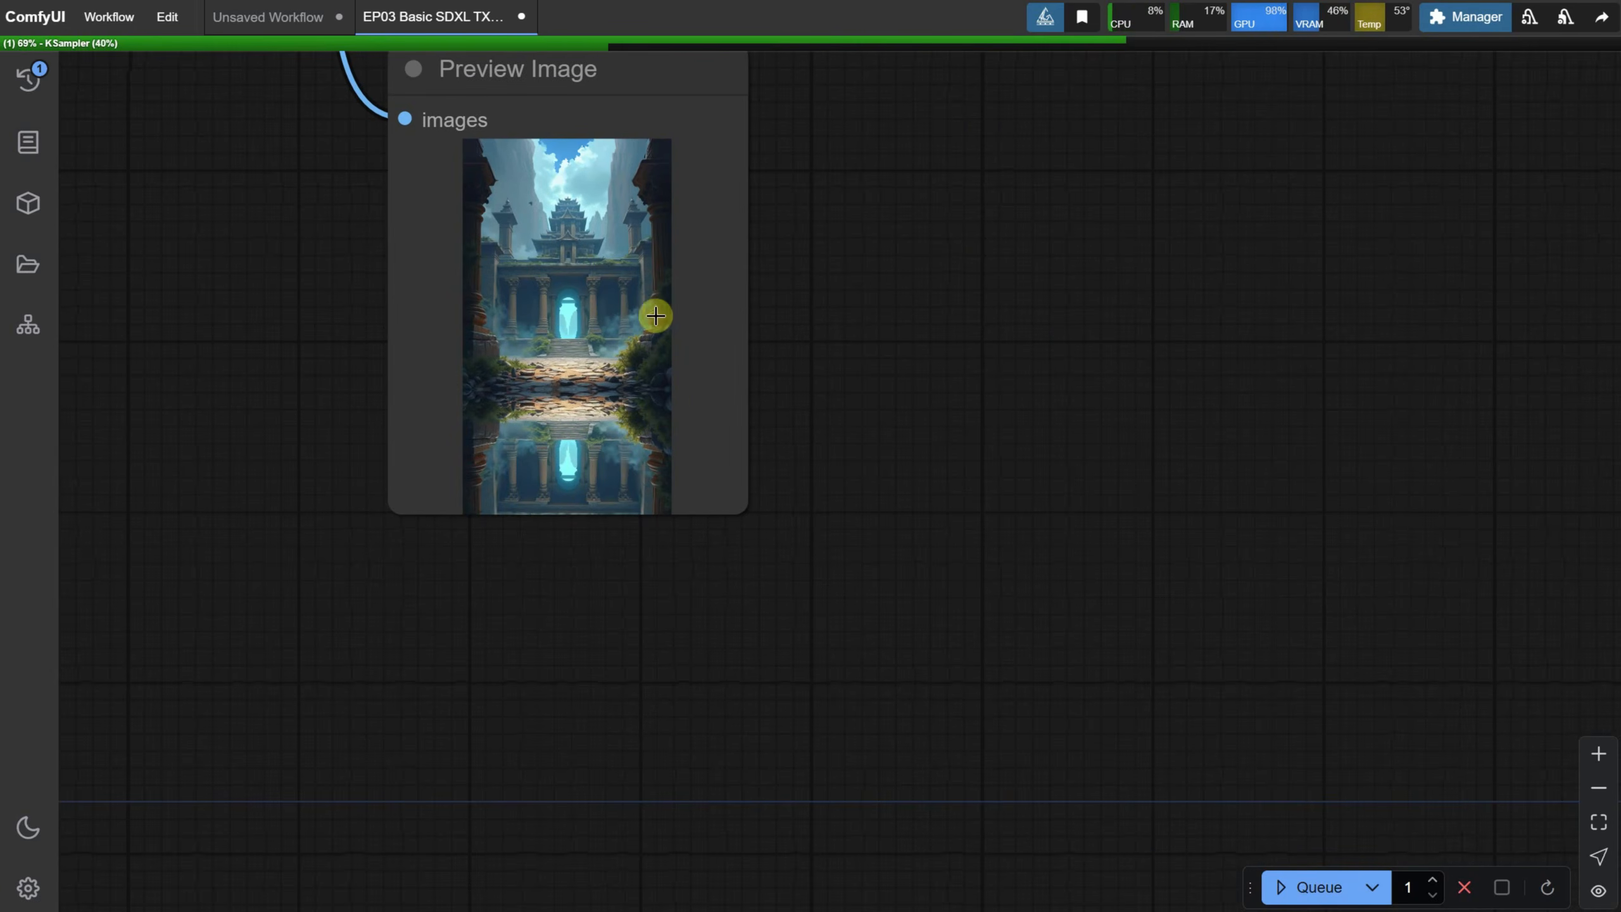
{"action": "scroll", "coordinate": [1237, 366], "scroll_direction": "down", "scroll_amount": 3}
{"action": "scroll", "coordinate": [1149, 479], "scroll_direction": "up", "scroll_amount": 3}
{"action": "scroll", "coordinate": [1085, 549], "scroll_direction": "up", "scroll_amount": 4}
{"action": "scroll", "coordinate": [1079, 535], "scroll_direction": "down", "scroll_amount": 3}
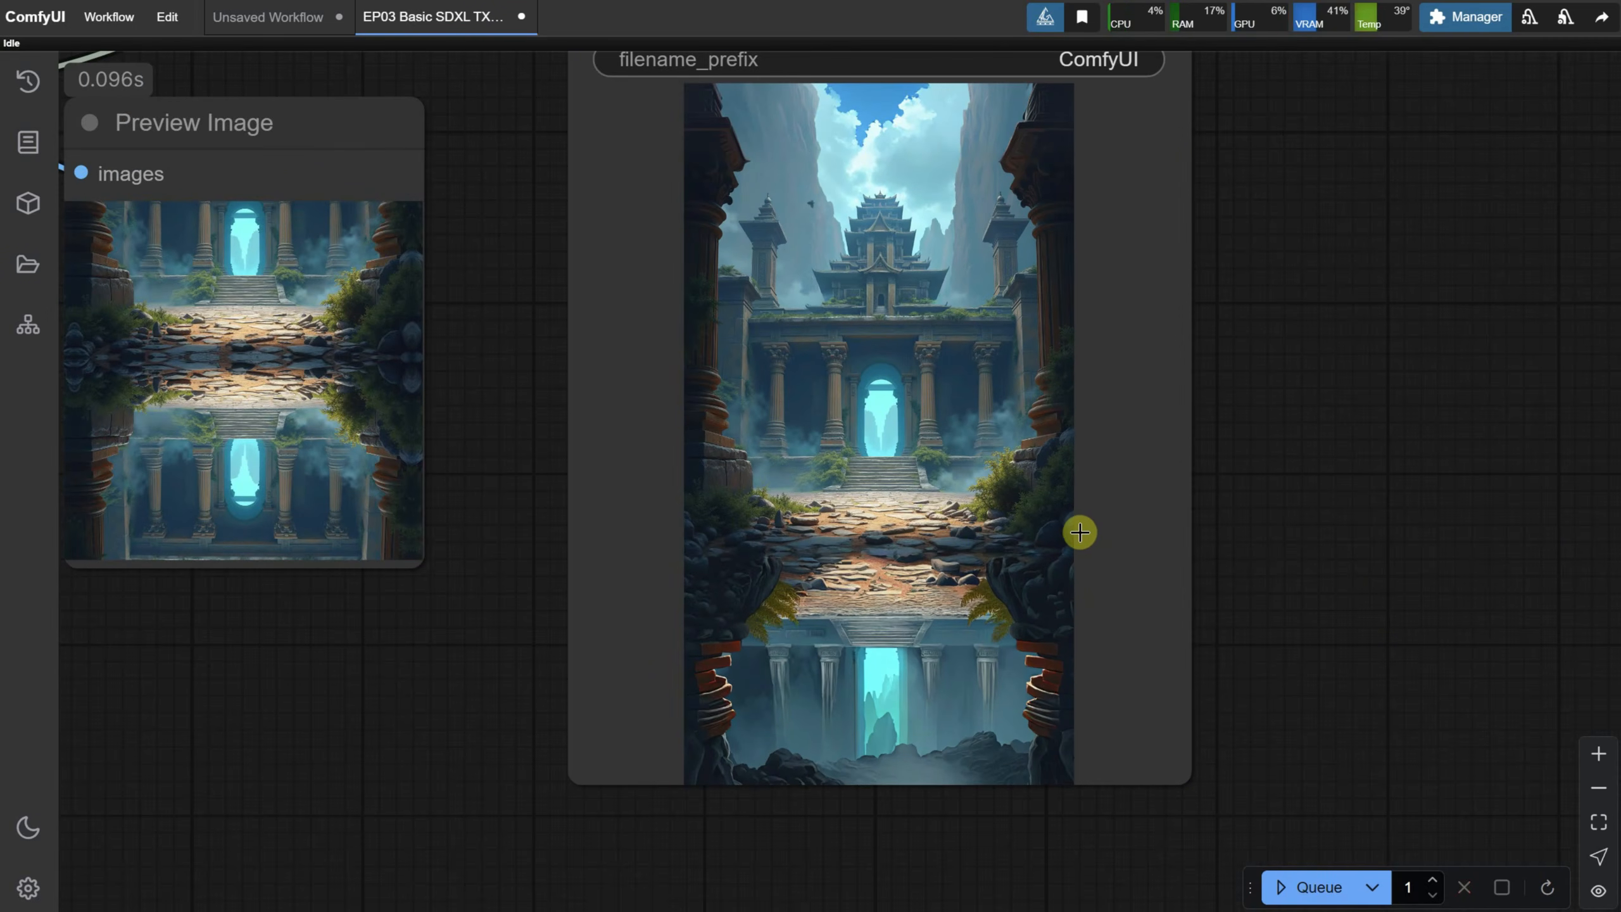
{"action": "scroll", "coordinate": [737, 631], "scroll_direction": "up", "scroll_amount": 1}
{"action": "scroll", "coordinate": [785, 607], "scroll_direction": "up", "scroll_amount": 3}
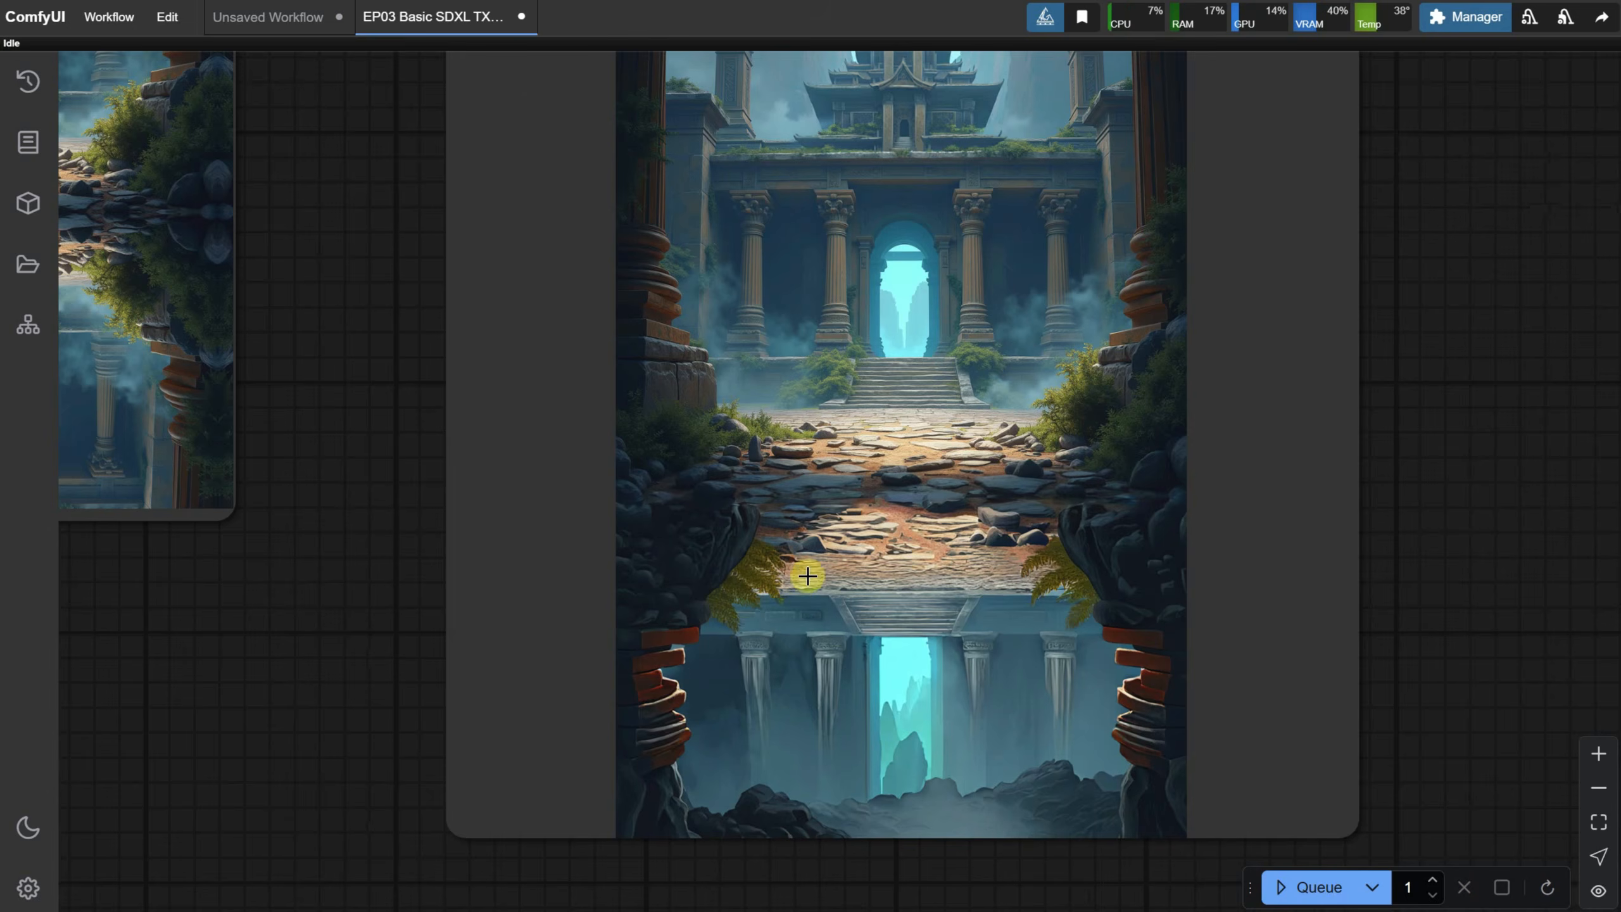
{"action": "scroll", "coordinate": [808, 576], "scroll_direction": "down", "scroll_amount": 3}
Step: Queue the workflow repeatedly for new hell cave variations, raising the KSampler denoise to 0.85
{"action": "key", "text": "ctrl+Return"}
{"action": "left_click_drag", "start_coordinate": [1292, 699], "coordinate": [1216, 220]}
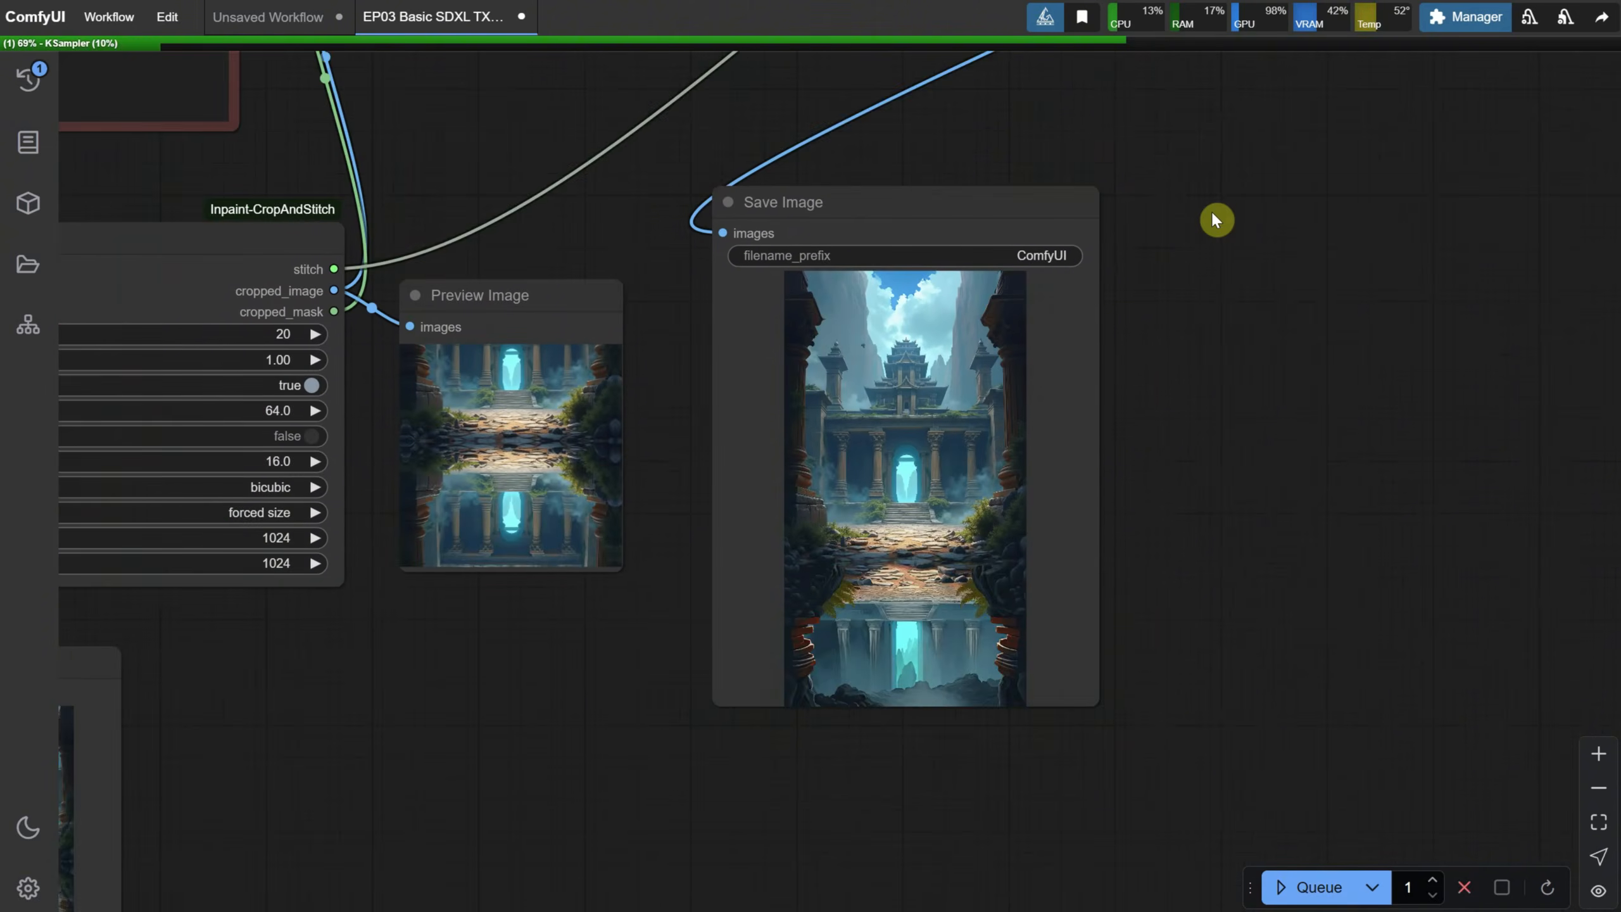
{"action": "scroll", "coordinate": [893, 594], "scroll_direction": "up", "scroll_amount": 5}
{"action": "scroll", "coordinate": [970, 599], "scroll_direction": "up", "scroll_amount": 1}
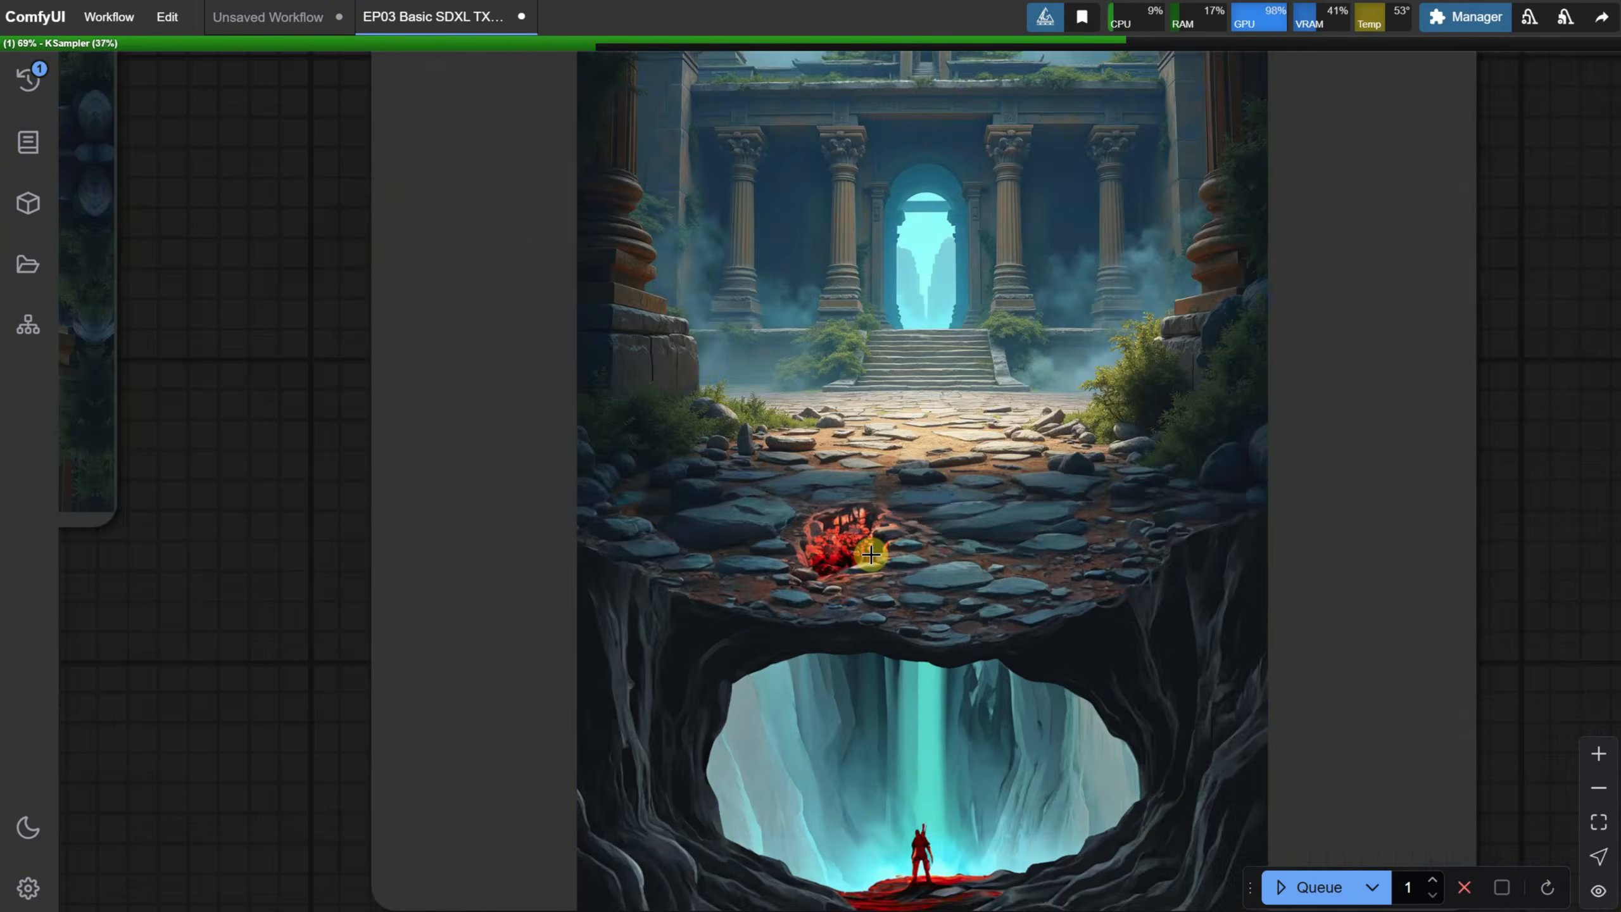
{"action": "scroll", "coordinate": [1126, 641], "scroll_direction": "down", "scroll_amount": 2}
{"action": "key", "text": "ctrl+Return"}
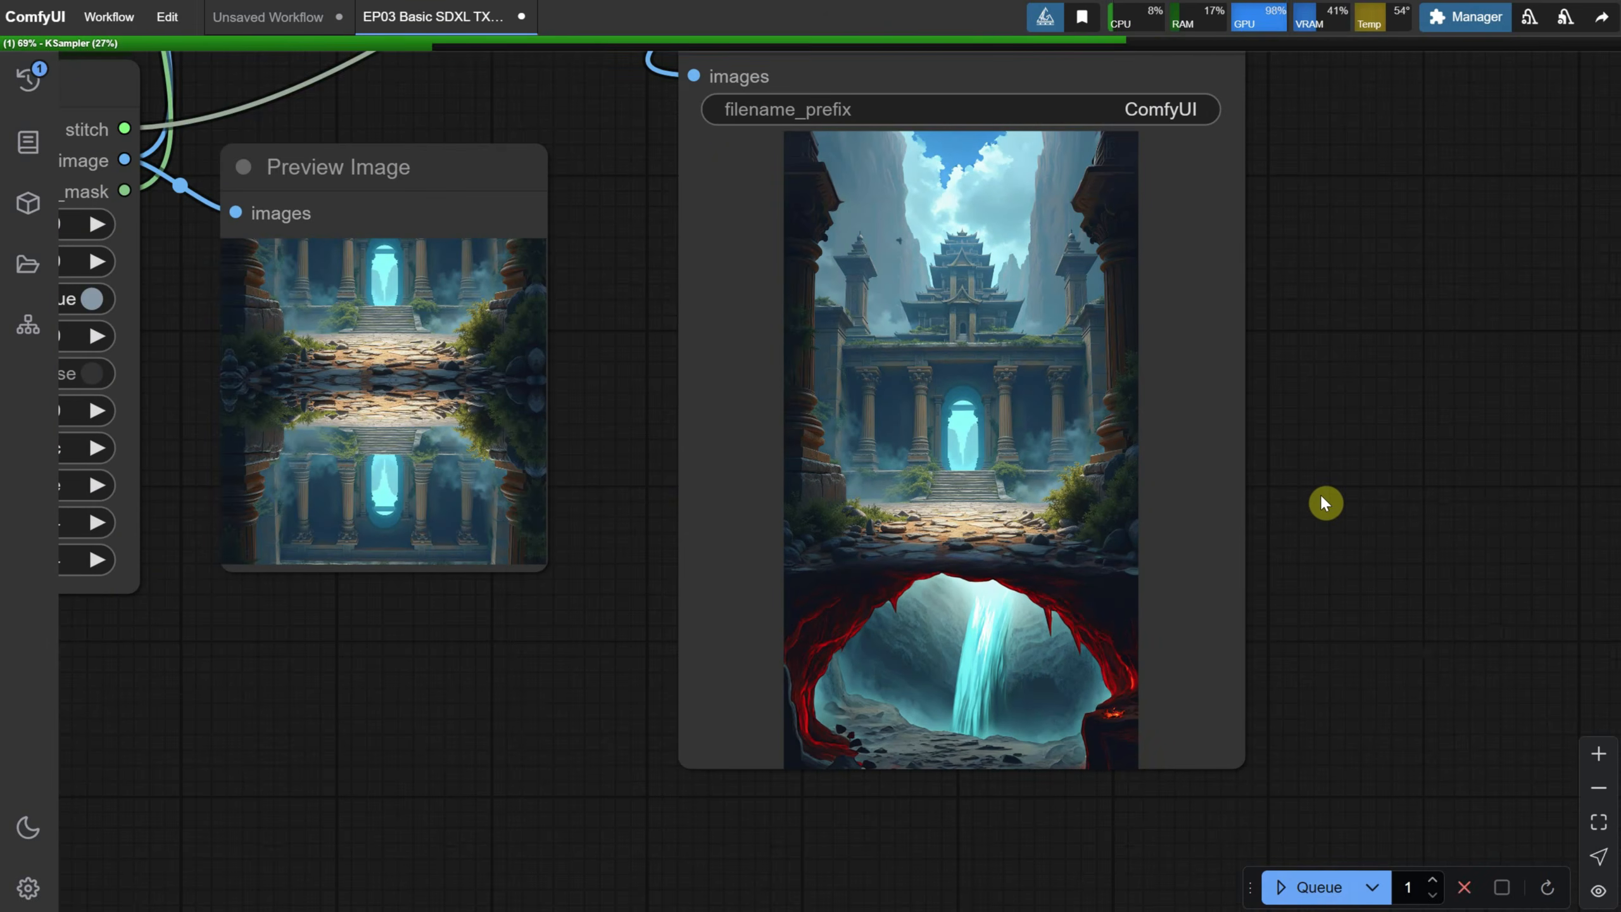
{"action": "scroll", "coordinate": [925, 538], "scroll_direction": "up", "scroll_amount": 3}
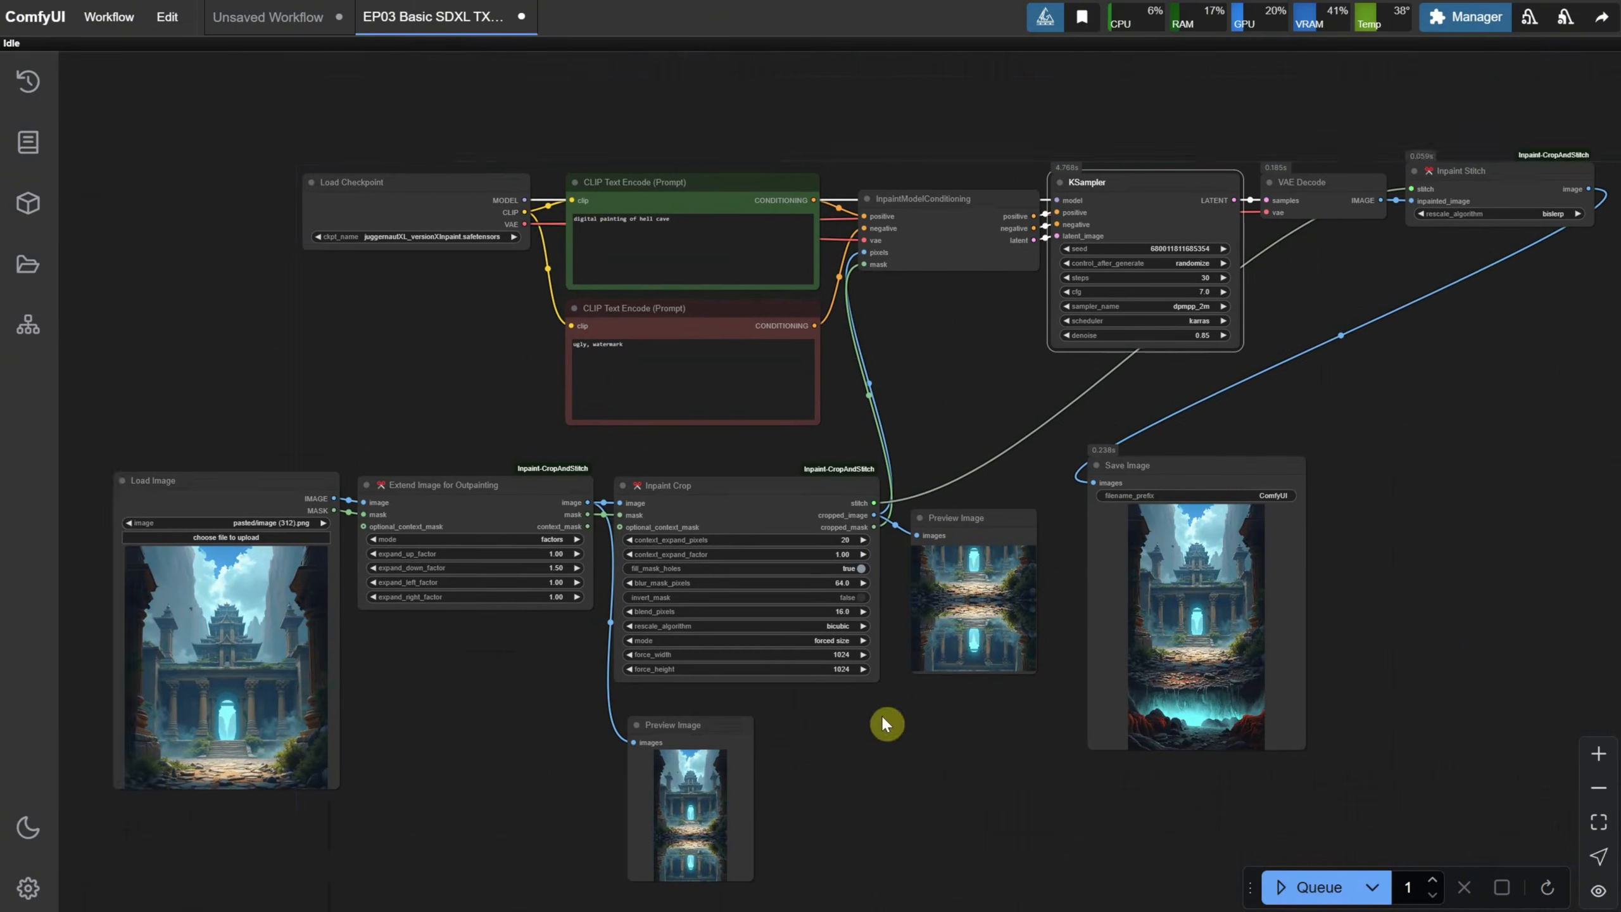
Step: Open the workflow file EP19 SDXL INPAINT.json from the Ep19 folder
{"action": "left_click_drag", "start_coordinate": [884, 723], "coordinate": [811, 623]}
{"action": "left_click", "coordinate": [108, 16]}
{"action": "left_click", "coordinate": [128, 88]}
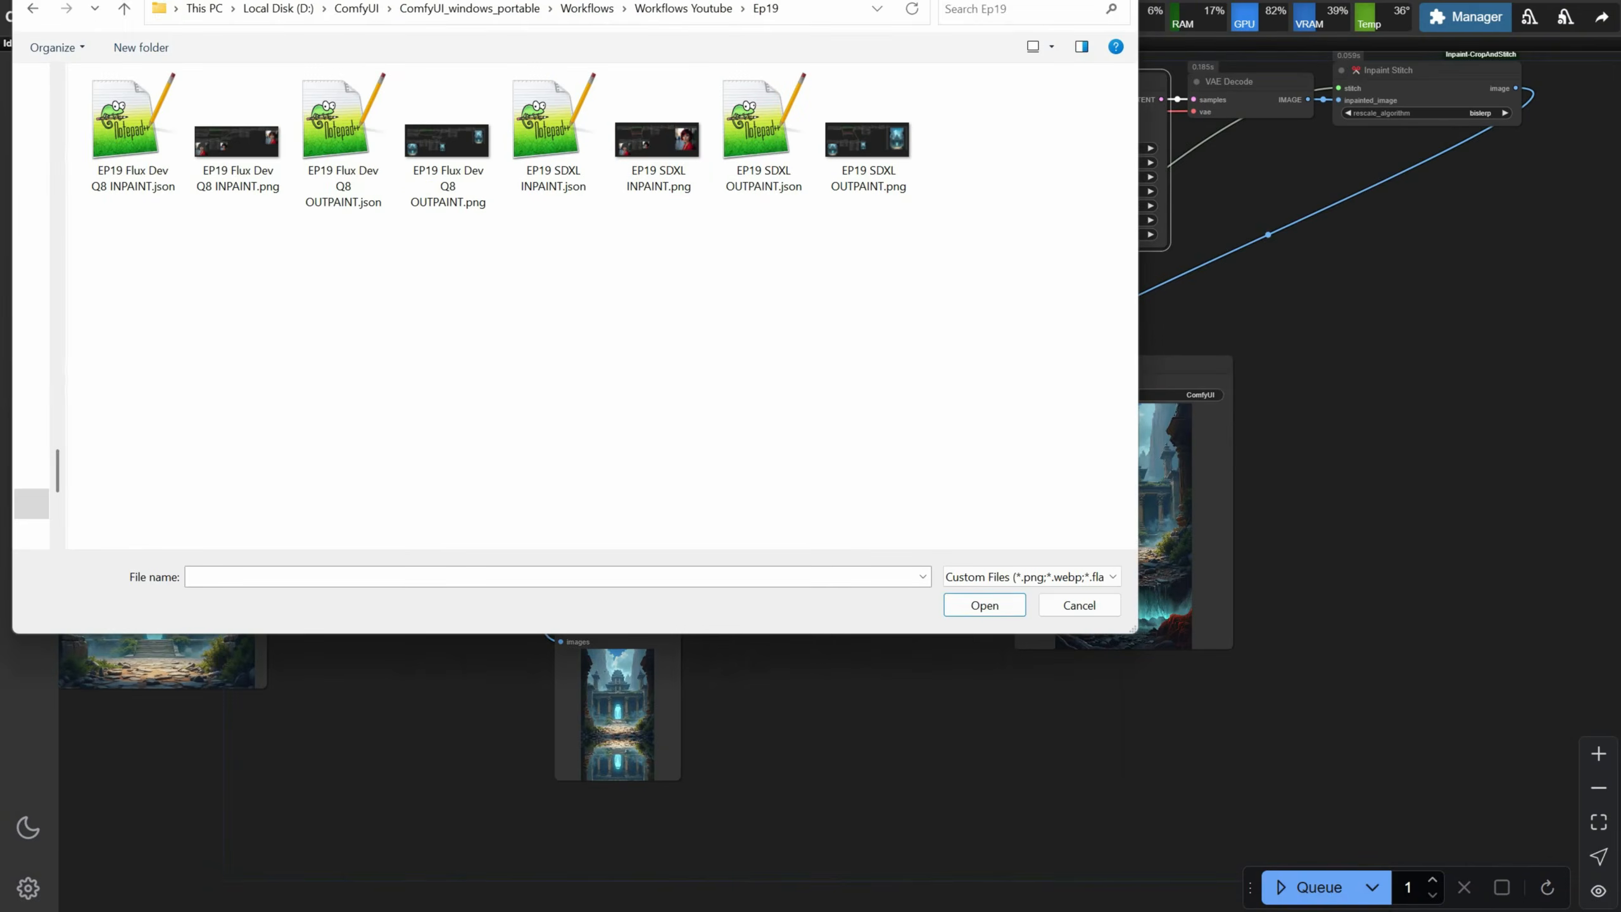
{"action": "left_click", "coordinate": [565, 191]}
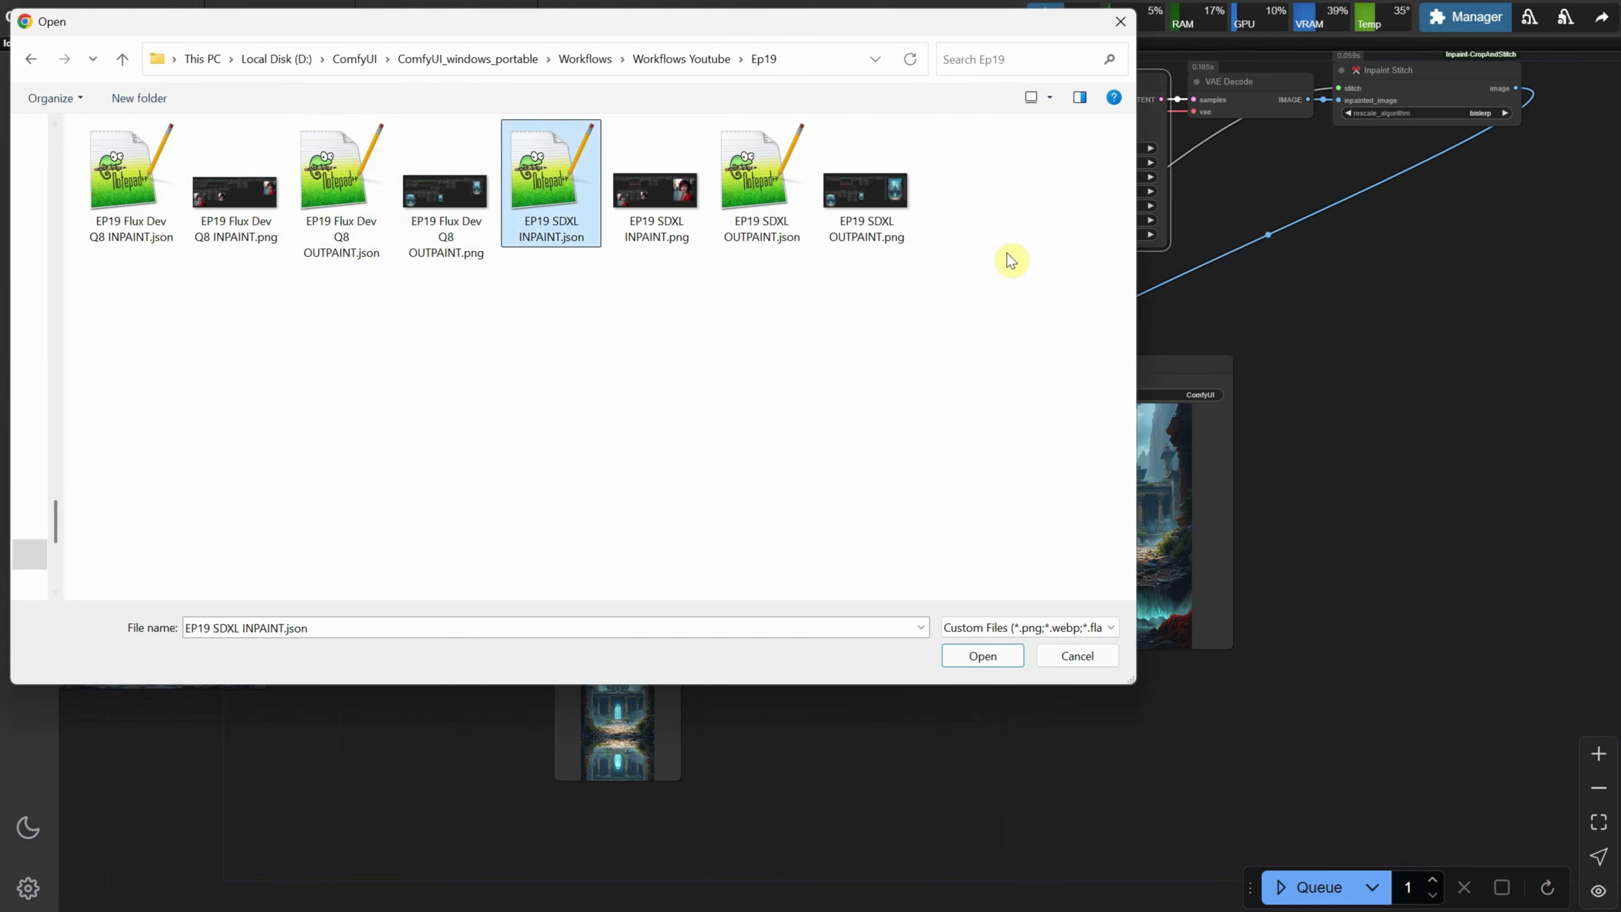
{"action": "double_click", "coordinate": [542, 186]}
Step: Copy the outpainted temple result from the EP03 workflow into the EP19 SDXL INPAINT Load Image node and mask its red rocks
{"action": "left_click", "coordinate": [424, 16]}
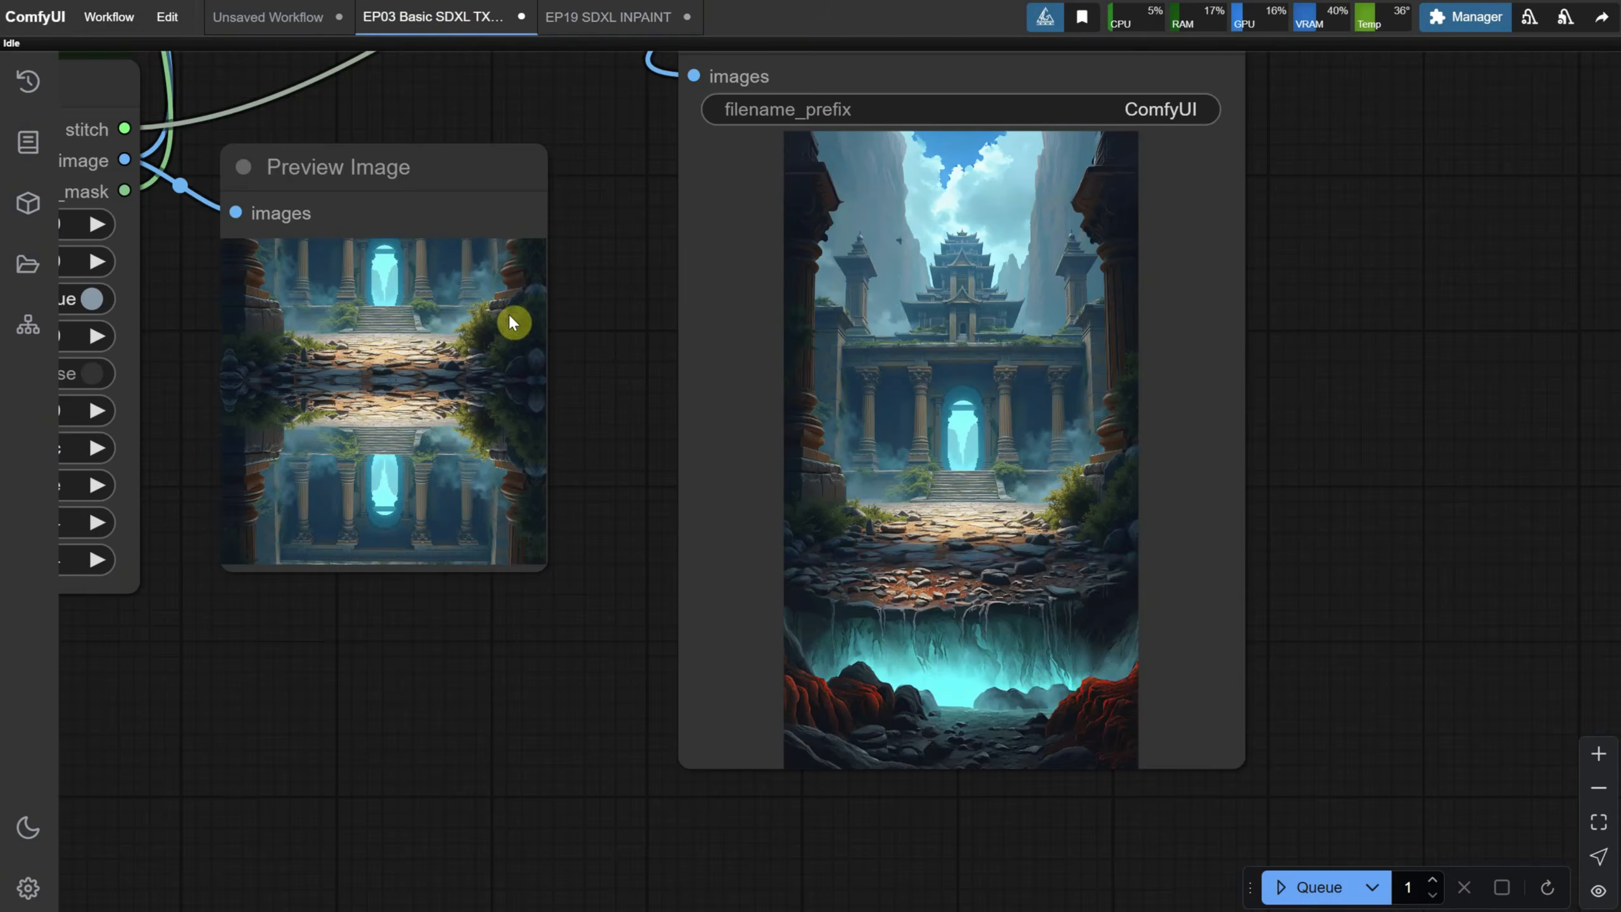
{"action": "left_click", "coordinate": [580, 19]}
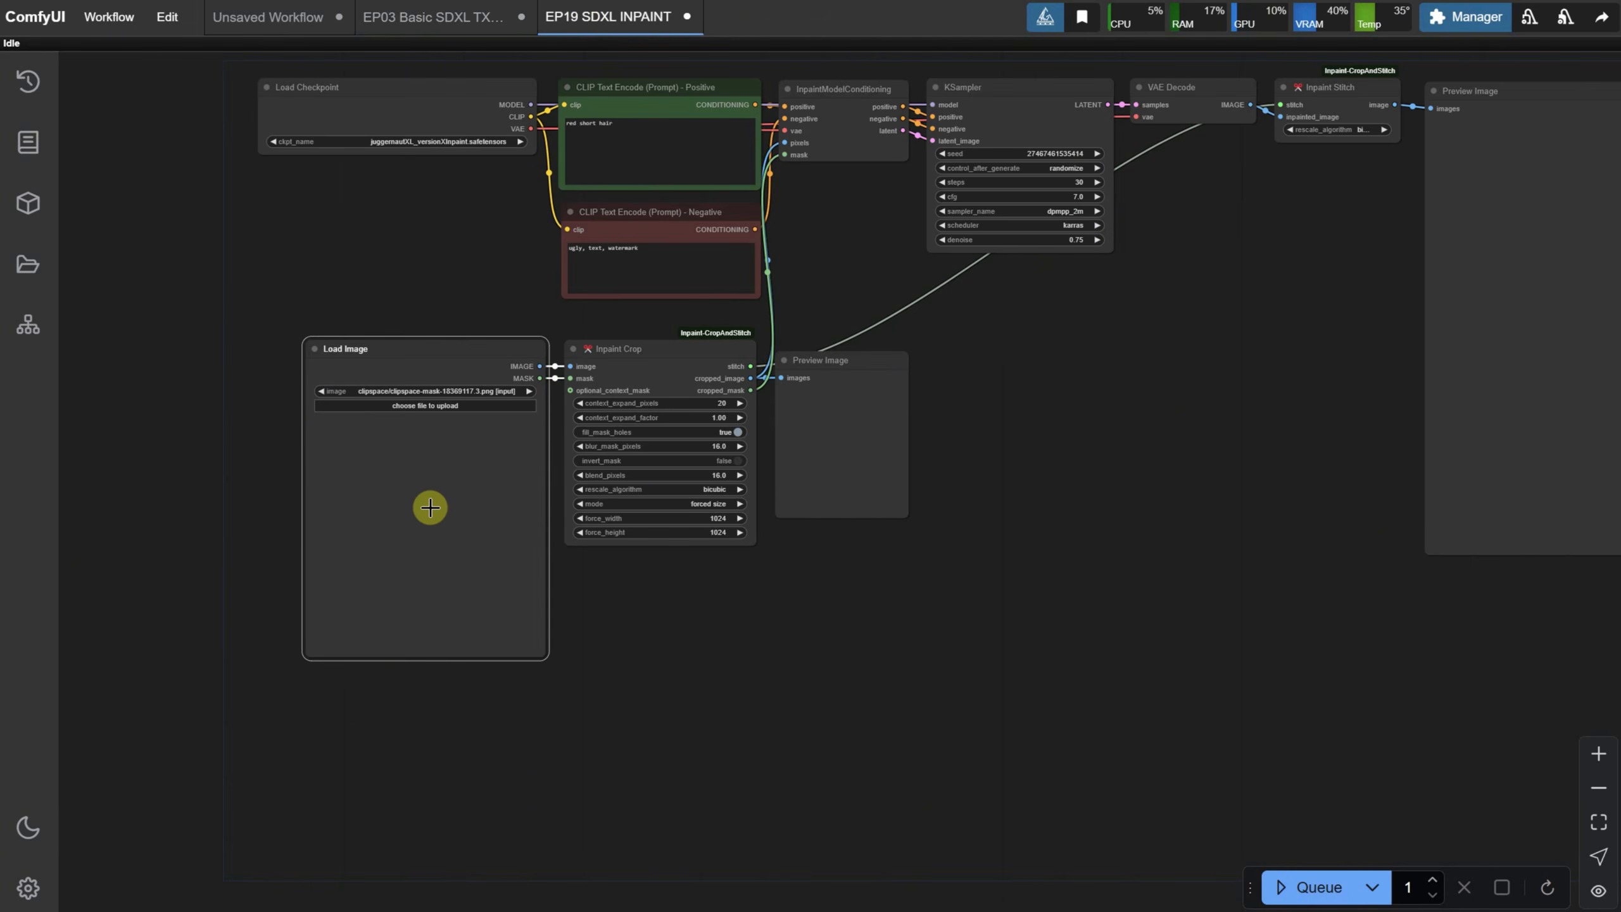
{"action": "scroll", "coordinate": [467, 529], "scroll_direction": "up", "scroll_amount": 10}
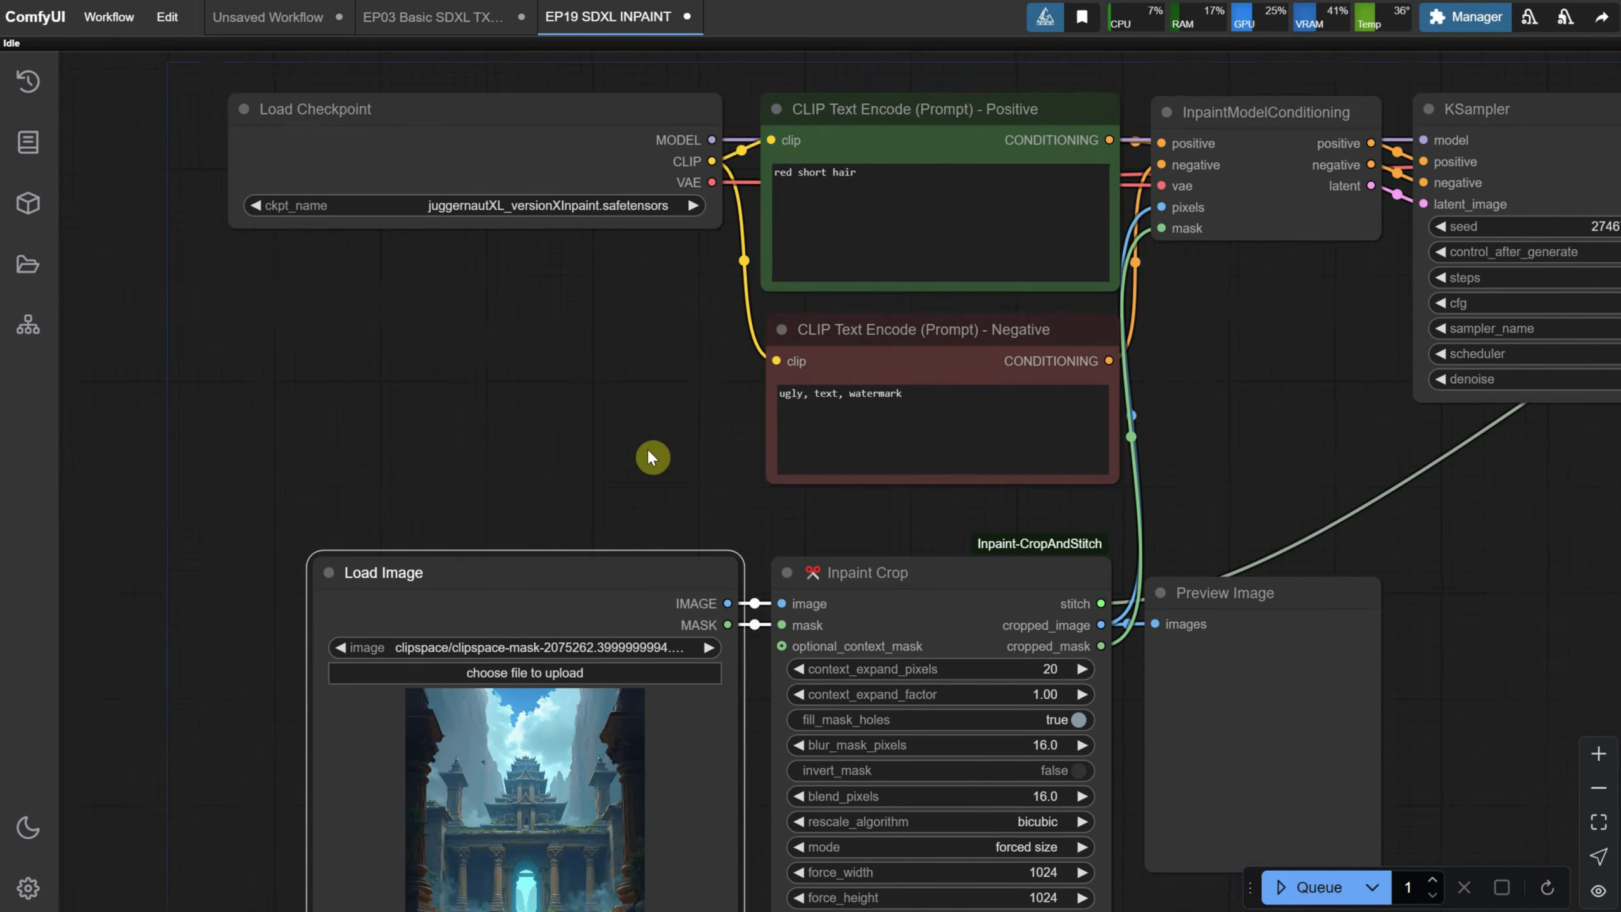
Step: Replace the positive prompt with "hell fire", run the inpainting workflow, and inspect the masked area of the result
{"action": "triple_click", "coordinate": [939, 195]}
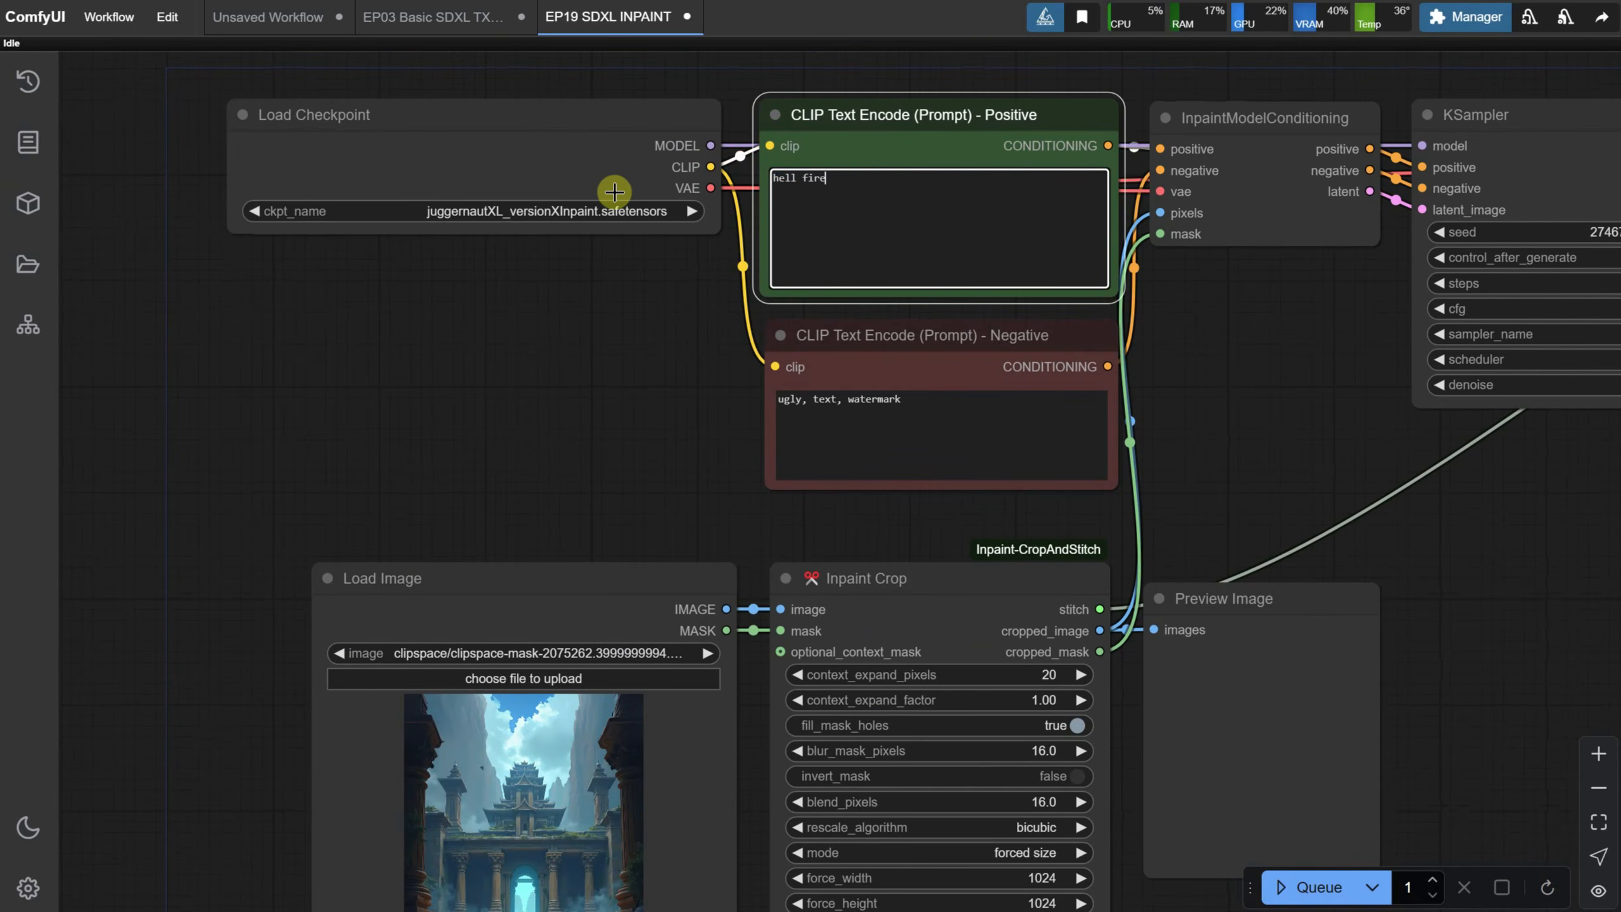
{"action": "left_click_drag", "start_coordinate": [1426, 593], "coordinate": [988, 400]}
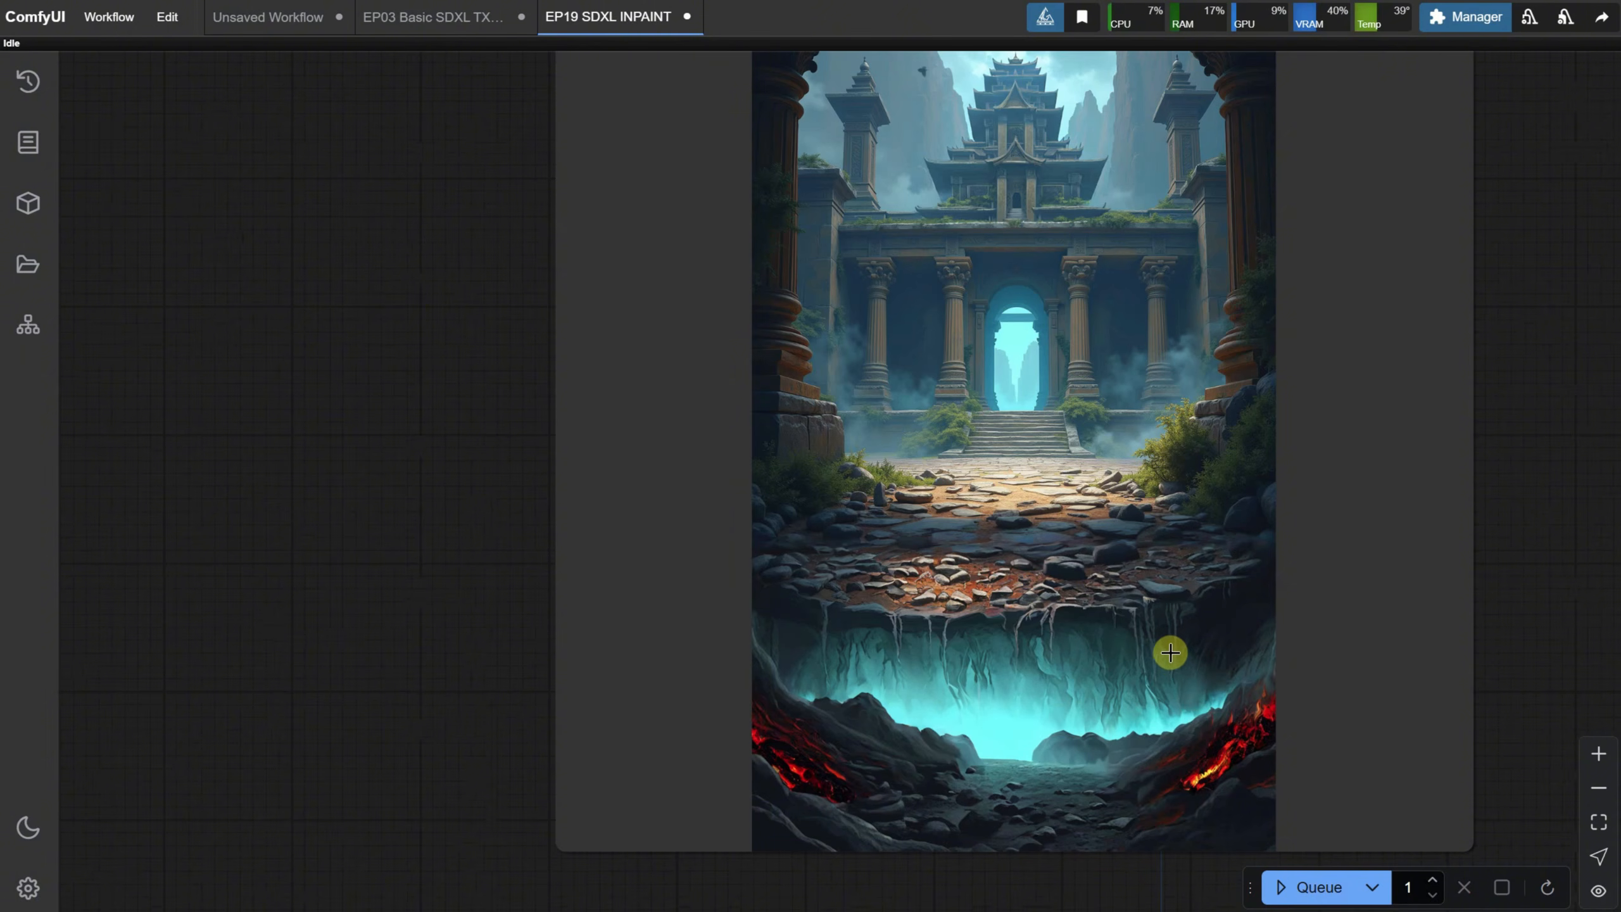
{"action": "scroll", "coordinate": [1268, 742], "scroll_direction": "down", "scroll_amount": 4}
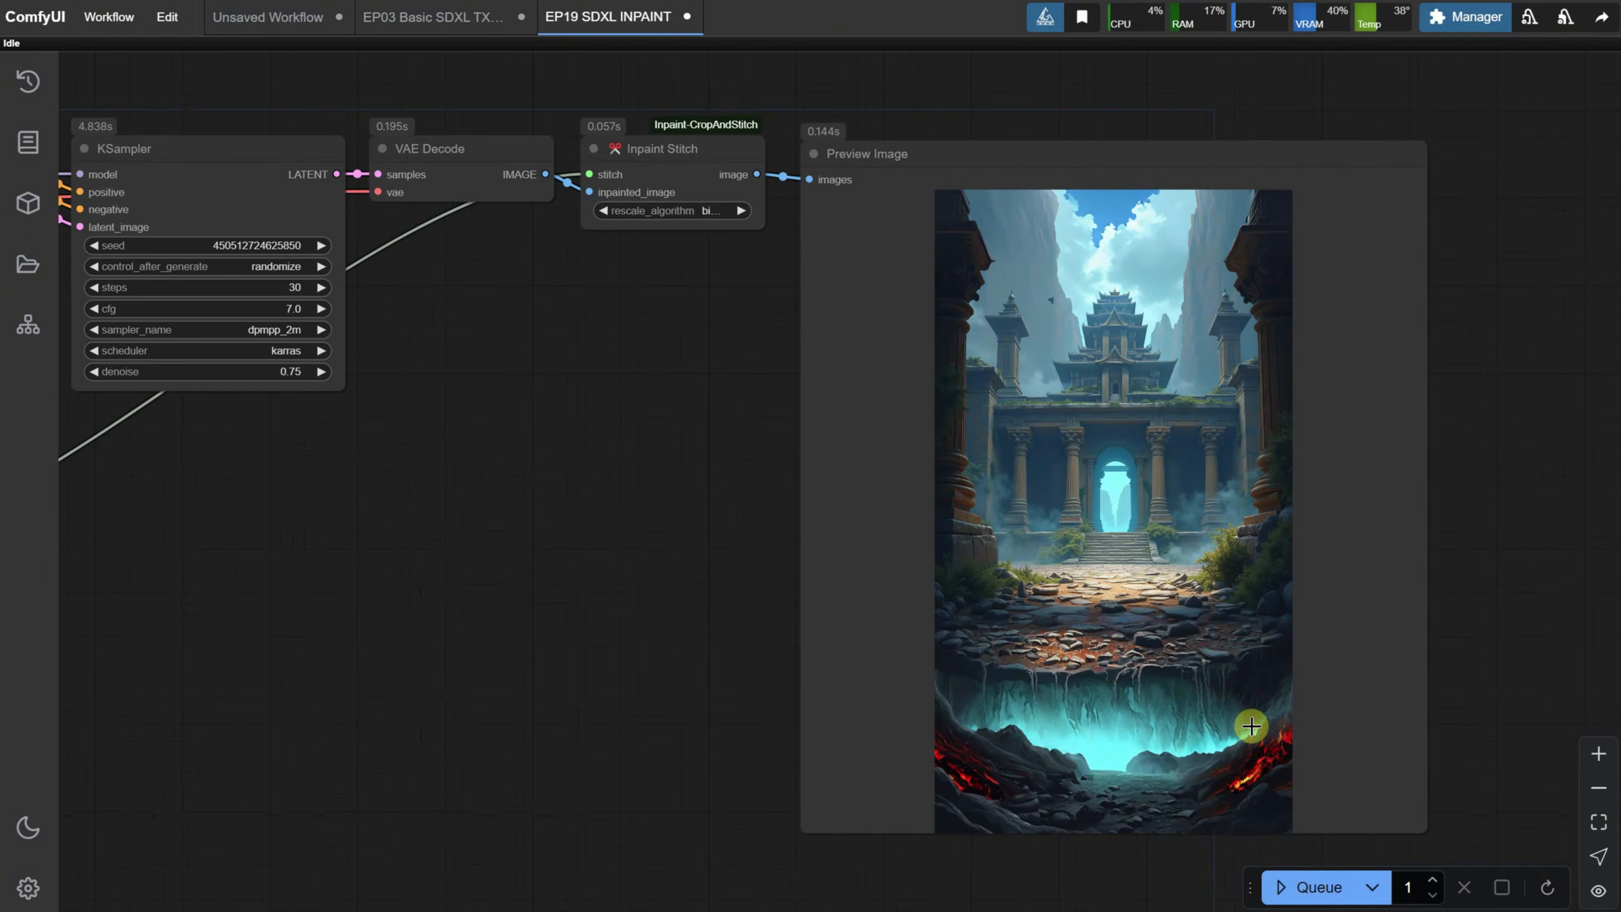
Step: Set the KSampler denoise to 0.80 in the EP19 SDXL INPAINT workflow
{"action": "left_click", "coordinate": [295, 371]}
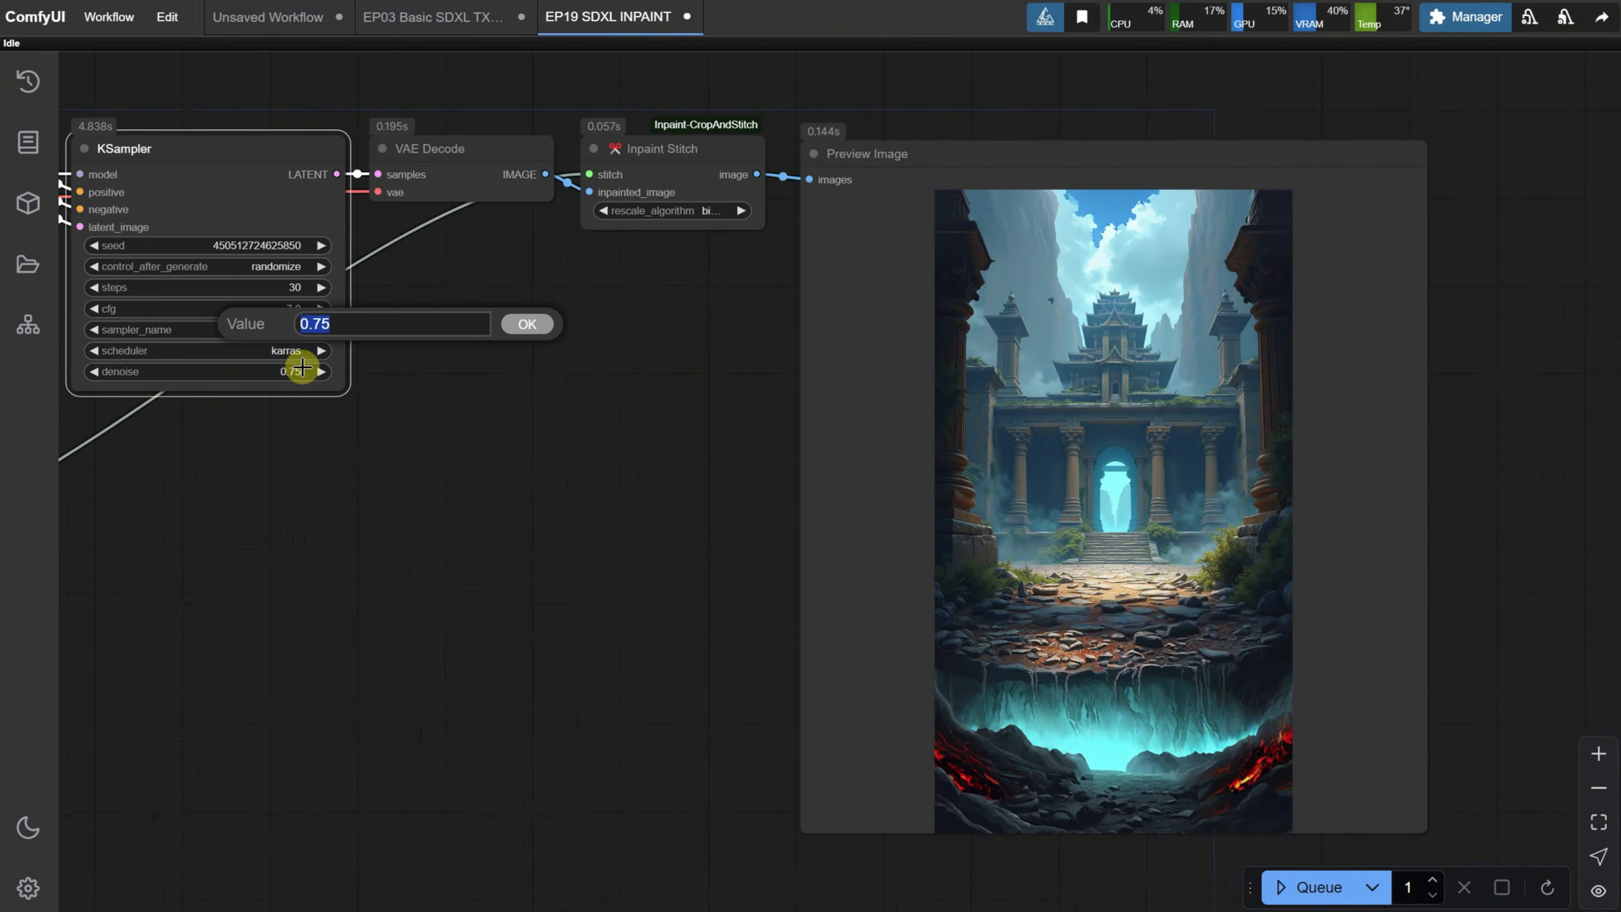
{"action": "type", "text": "0.8"}
{"action": "key", "text": "Return"}
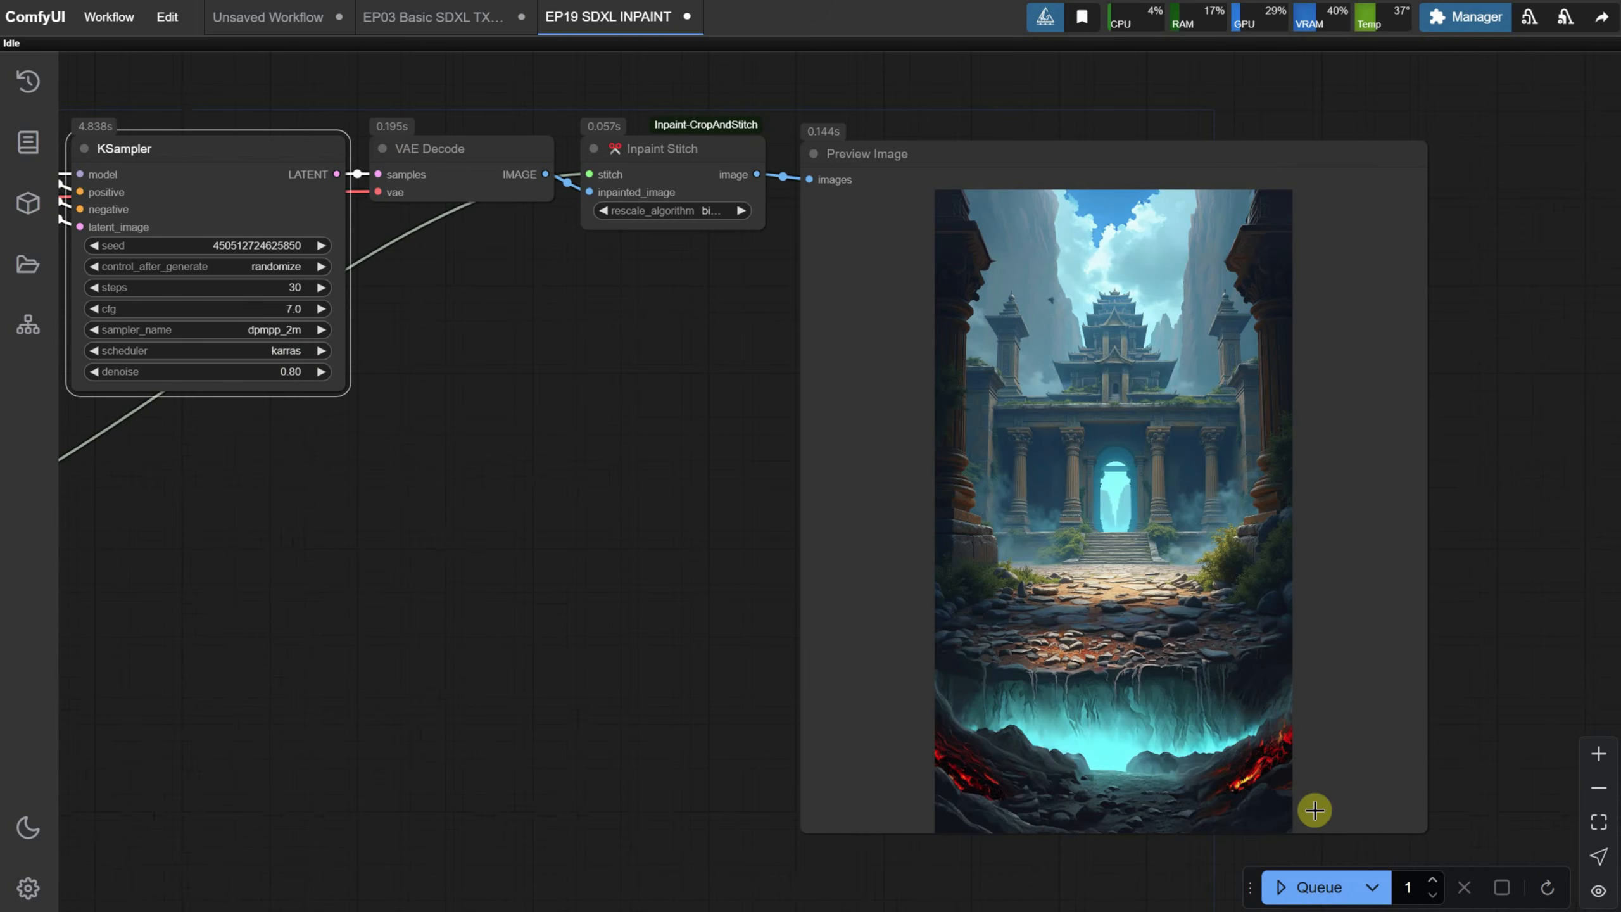
Step: Run the SDXL inpainting workflow again and inspect the masked rocks in the stitched temple result
{"action": "left_click", "coordinate": [1317, 888]}
{"action": "scroll", "coordinate": [1404, 690], "scroll_direction": "up", "scroll_amount": 3}
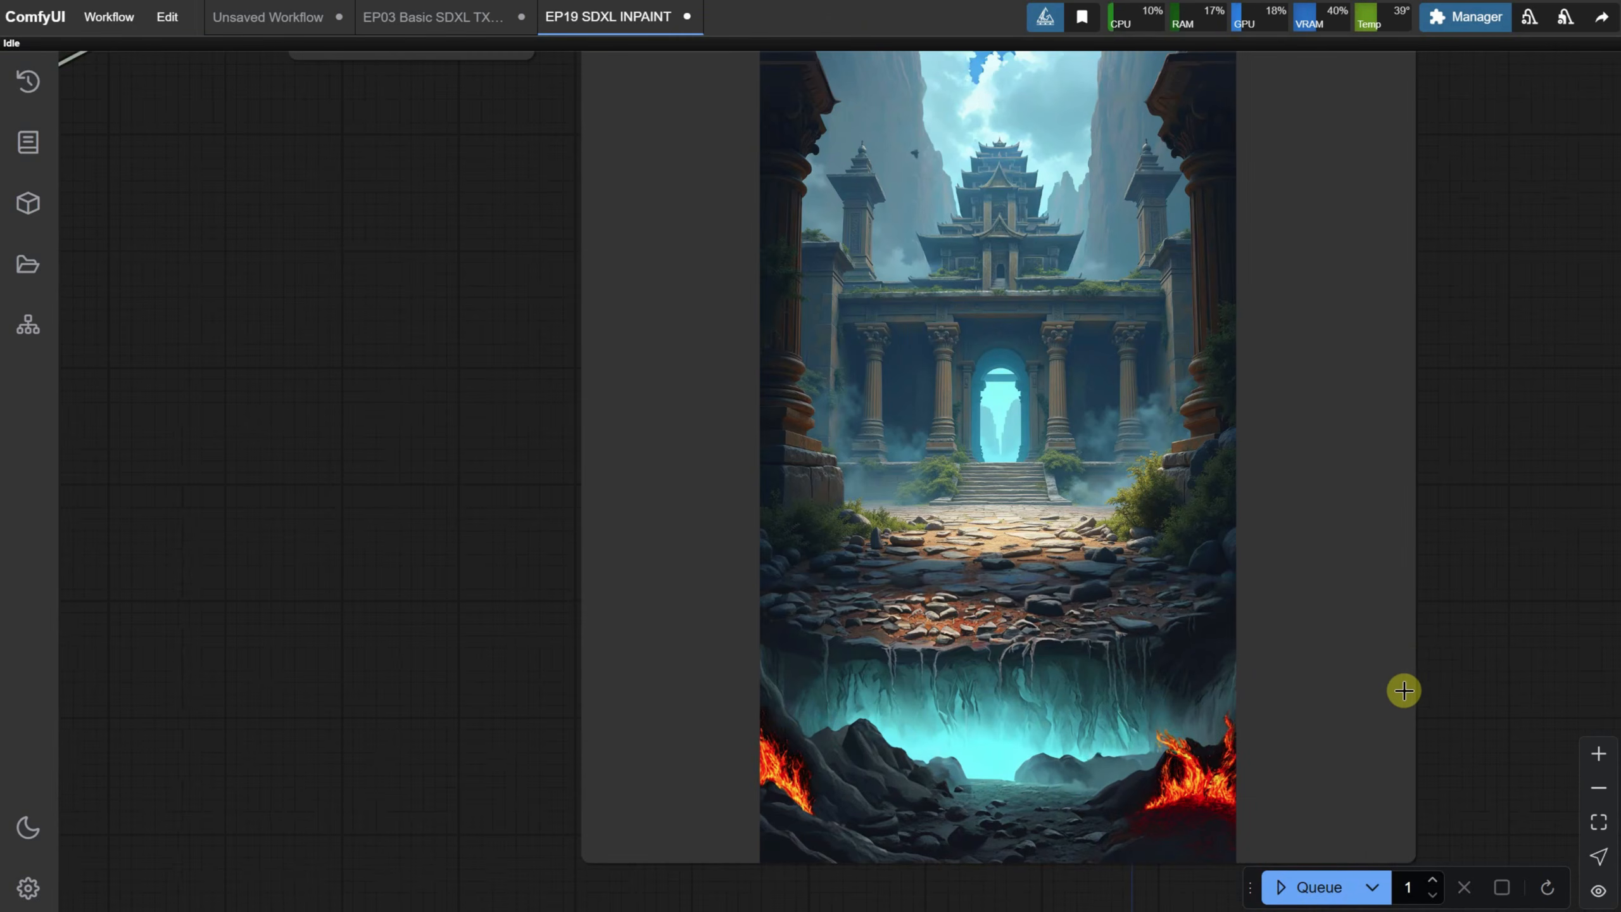
{"action": "scroll", "coordinate": [1449, 634], "scroll_direction": "down", "scroll_amount": 5}
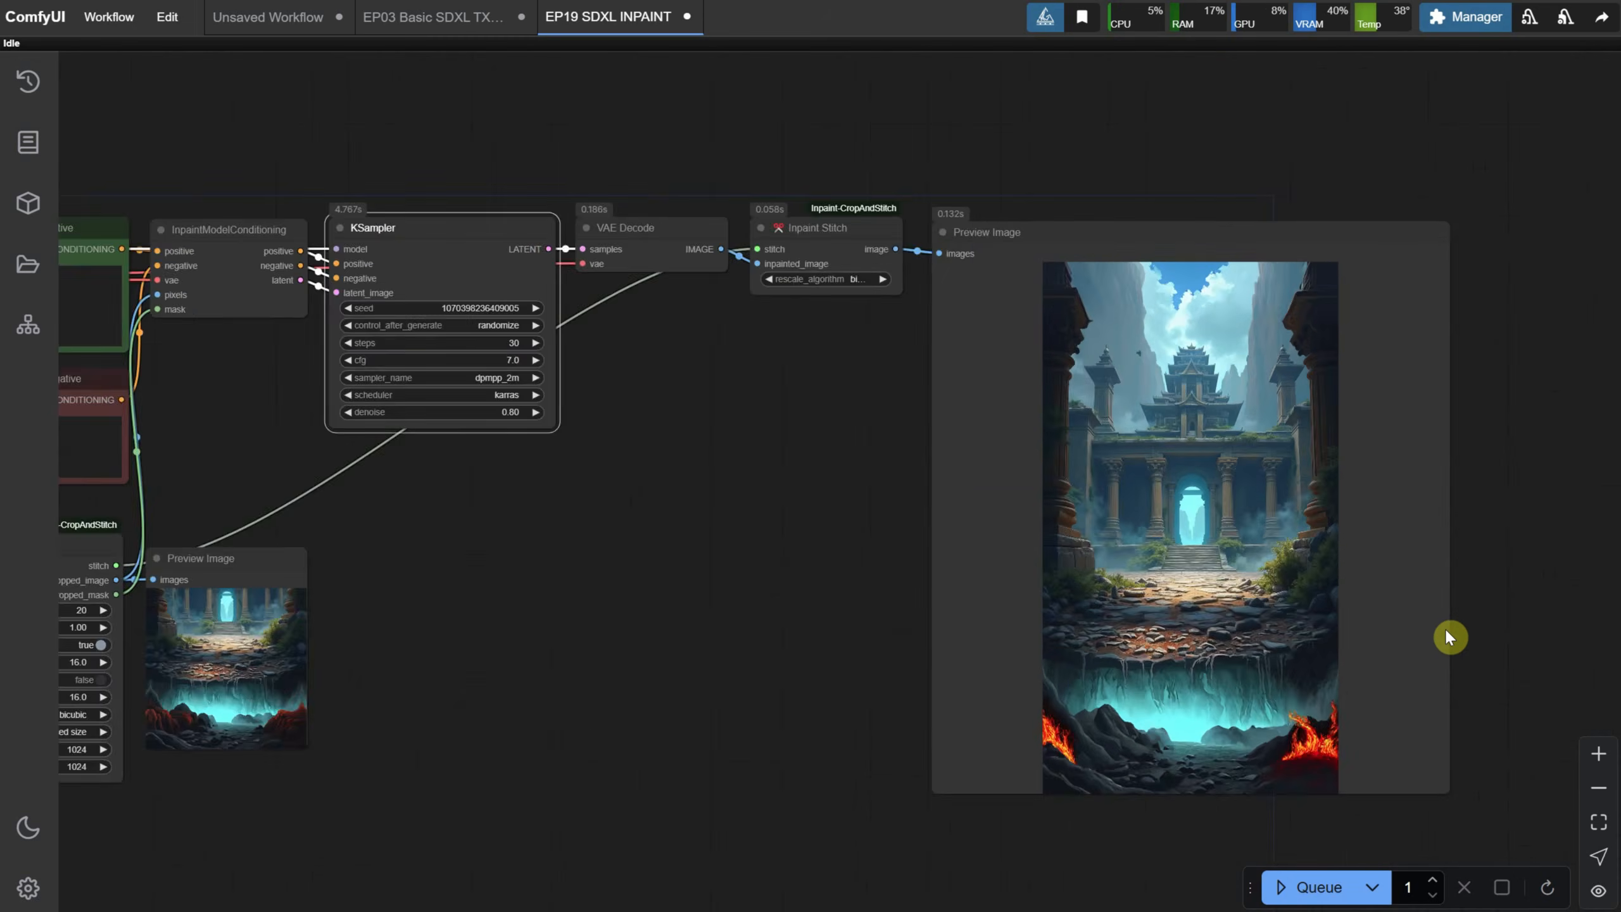
{"action": "scroll", "coordinate": [760, 655], "scroll_direction": "down", "scroll_amount": 2}
{"action": "scroll", "coordinate": [695, 458], "scroll_direction": "up", "scroll_amount": 2}
{"action": "left_click_drag", "start_coordinate": [695, 458], "coordinate": [702, 455]}
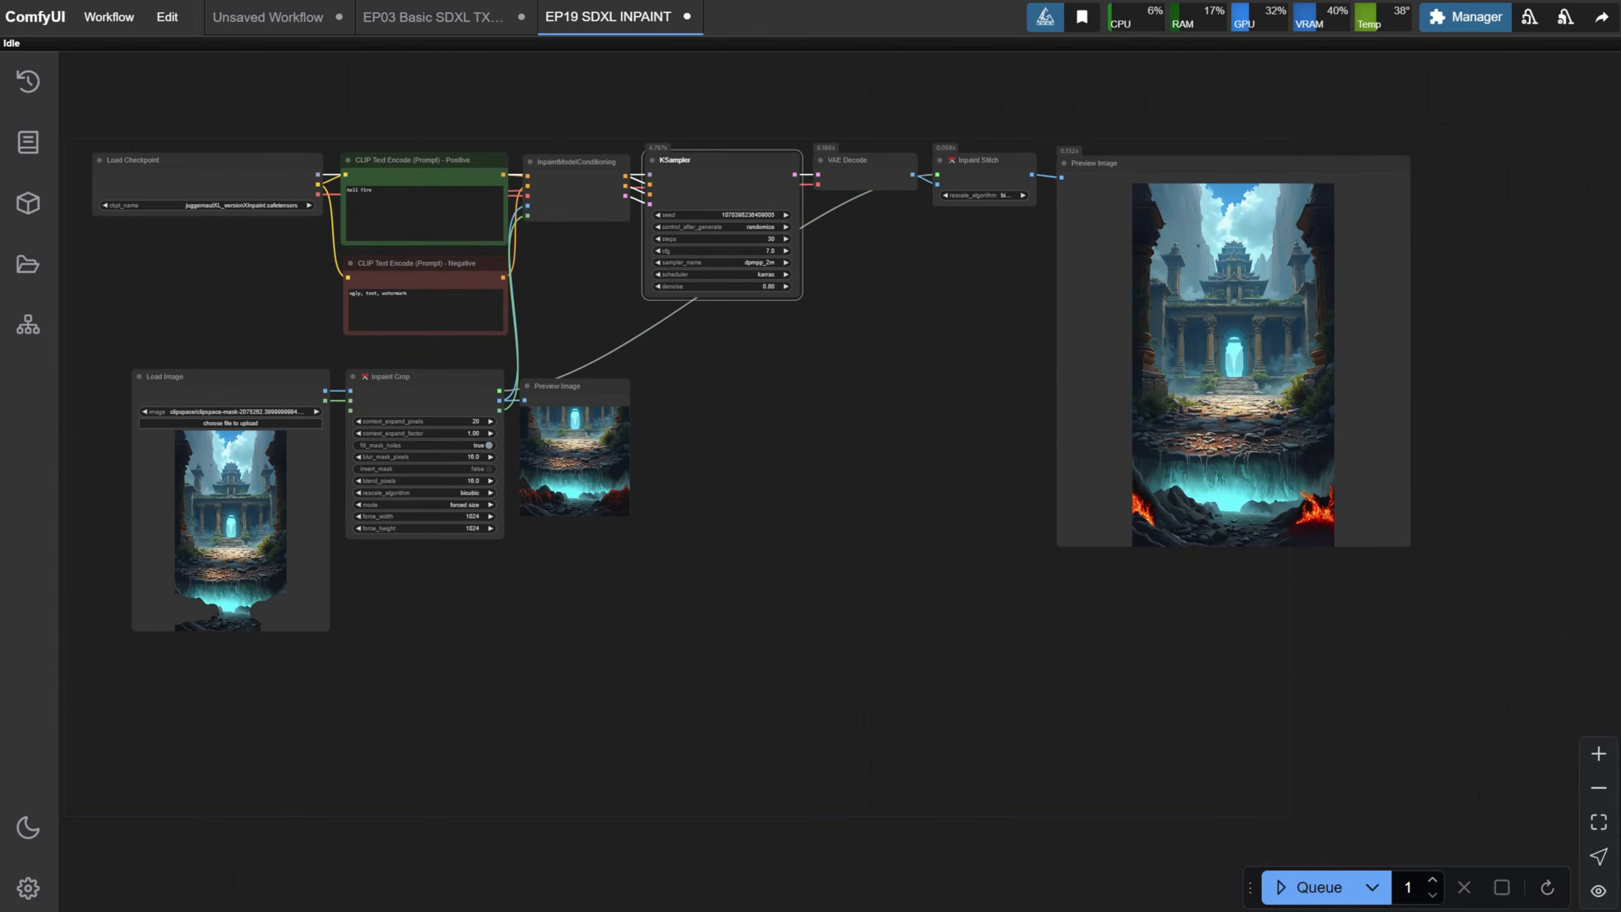
Step: Open the workflow file EP19 Flux Dev Q8 INPAINT.json
{"action": "left_click", "coordinate": [117, 19]}
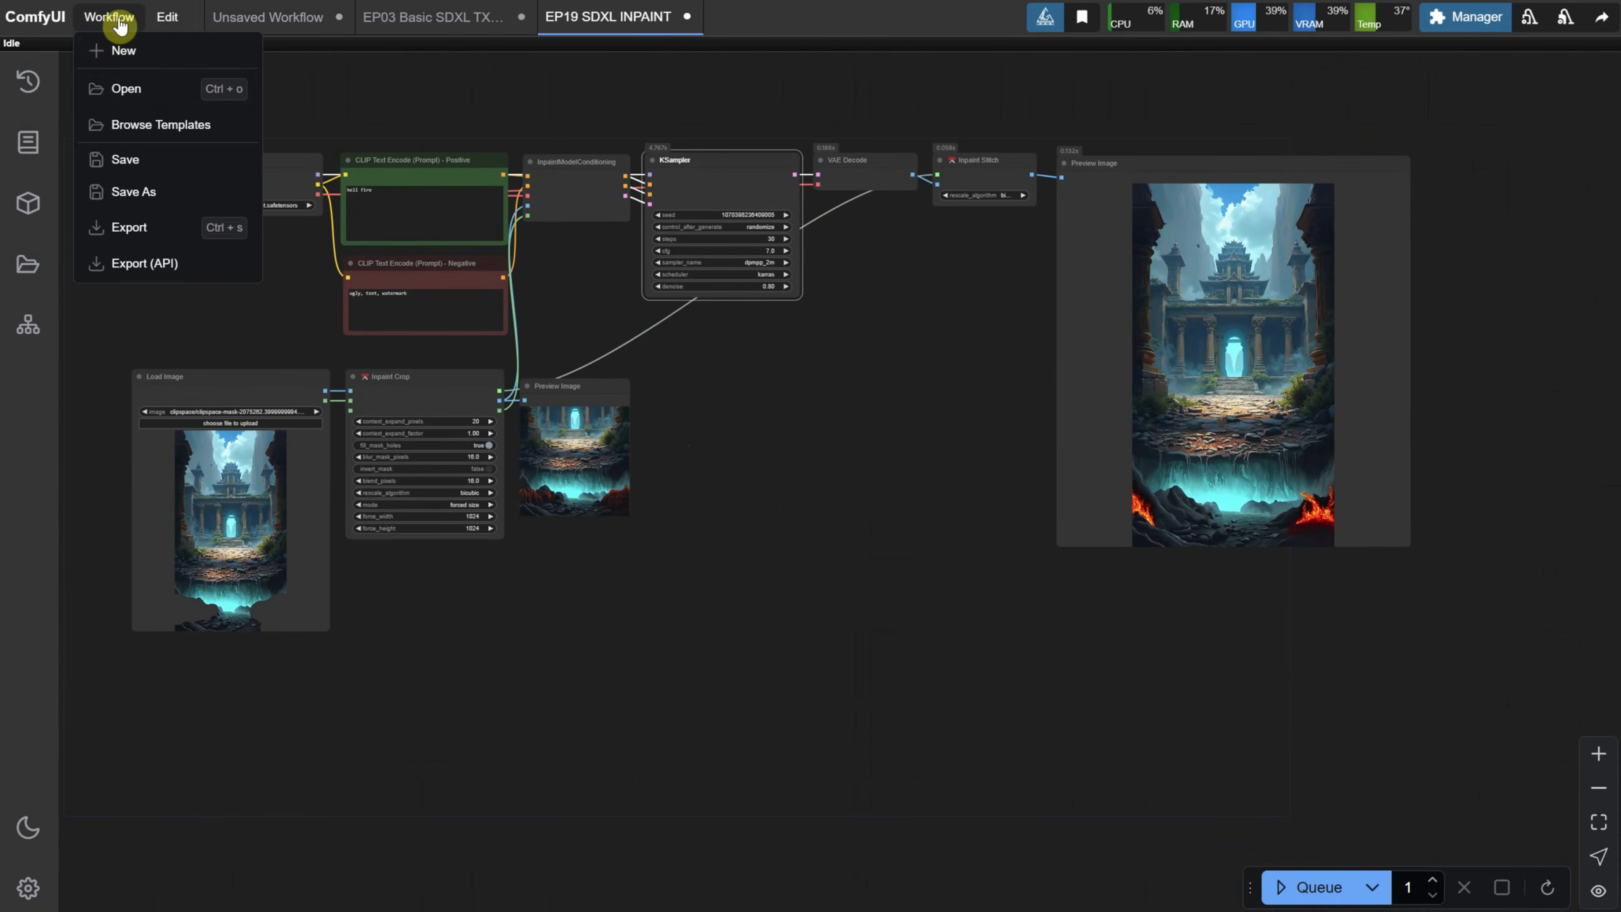
{"action": "left_click", "coordinate": [140, 94]}
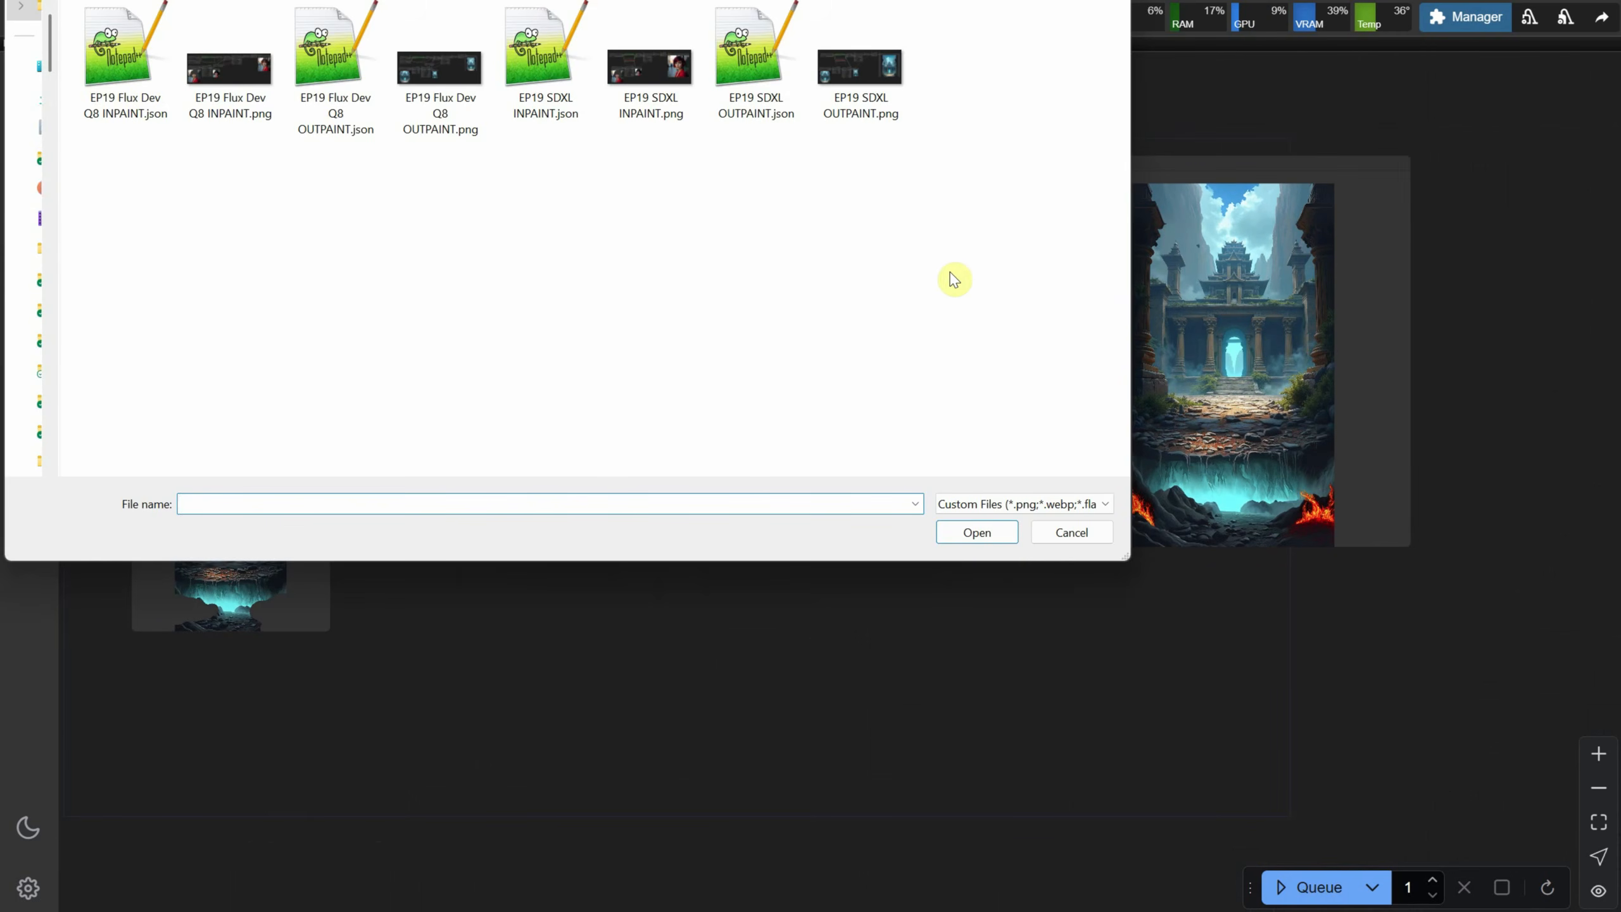
{"action": "double_click", "coordinate": [141, 66]}
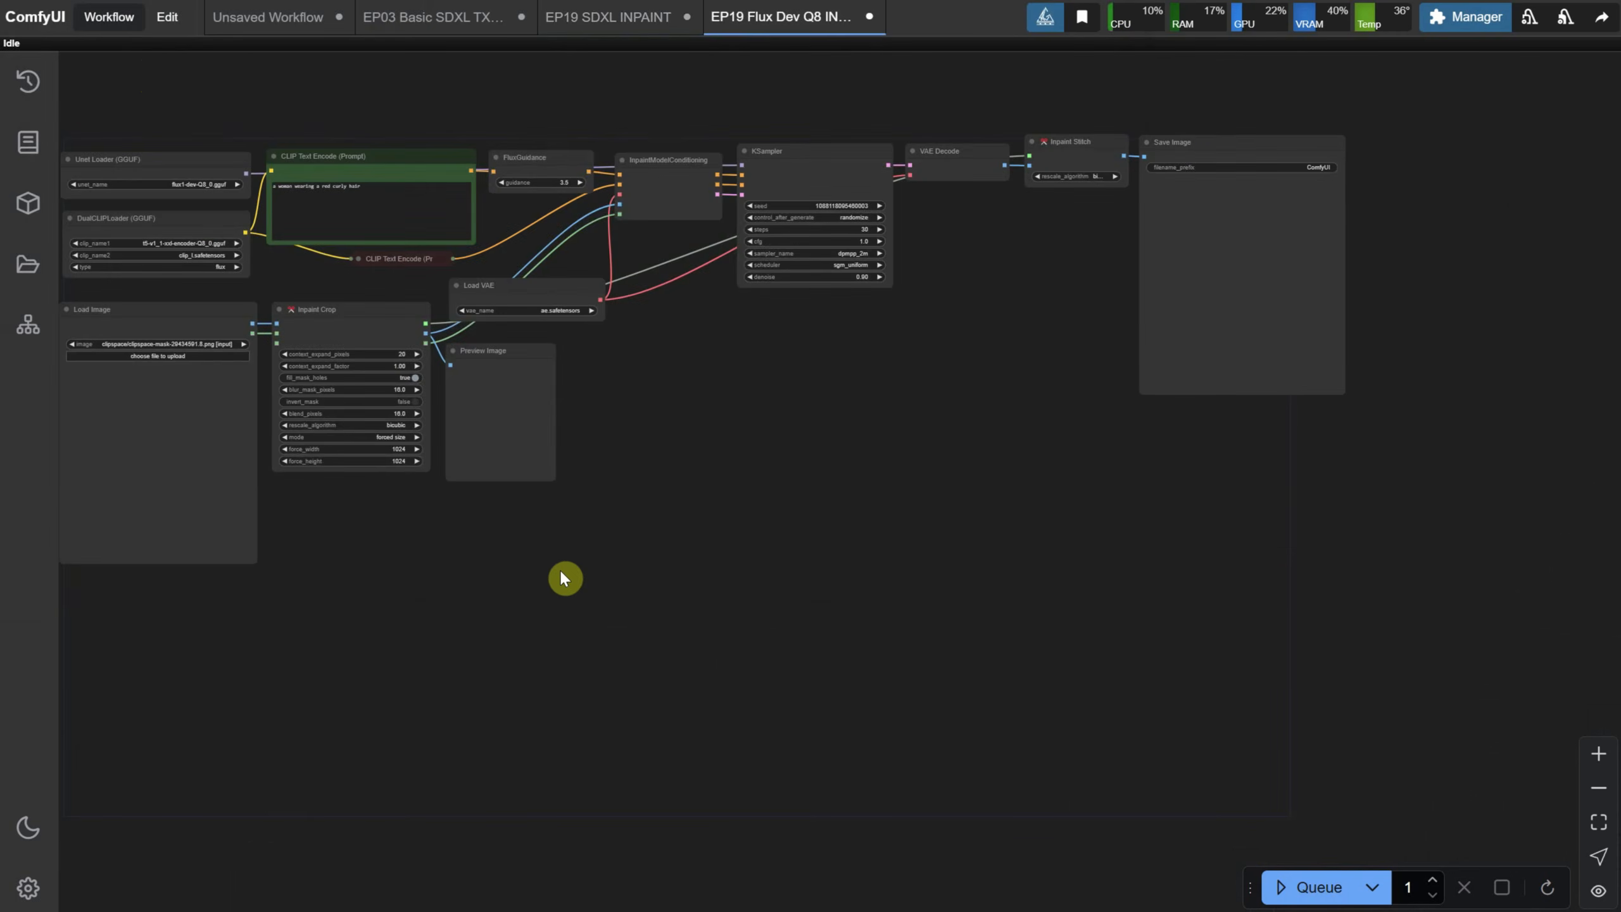
Step: Examine the Flux inpainting workflow's GGUF loaders, prompt, FluxGuidance, VAE, Inpaint Crop, InpaintModelConditioning and KSampler nodes
{"action": "scroll", "coordinate": [510, 556], "scroll_direction": "up", "scroll_amount": 3}
{"action": "left_click_drag", "start_coordinate": [228, 478], "coordinate": [974, 656]}
{"action": "scroll", "coordinate": [535, 239], "scroll_direction": "up", "scroll_amount": 10}
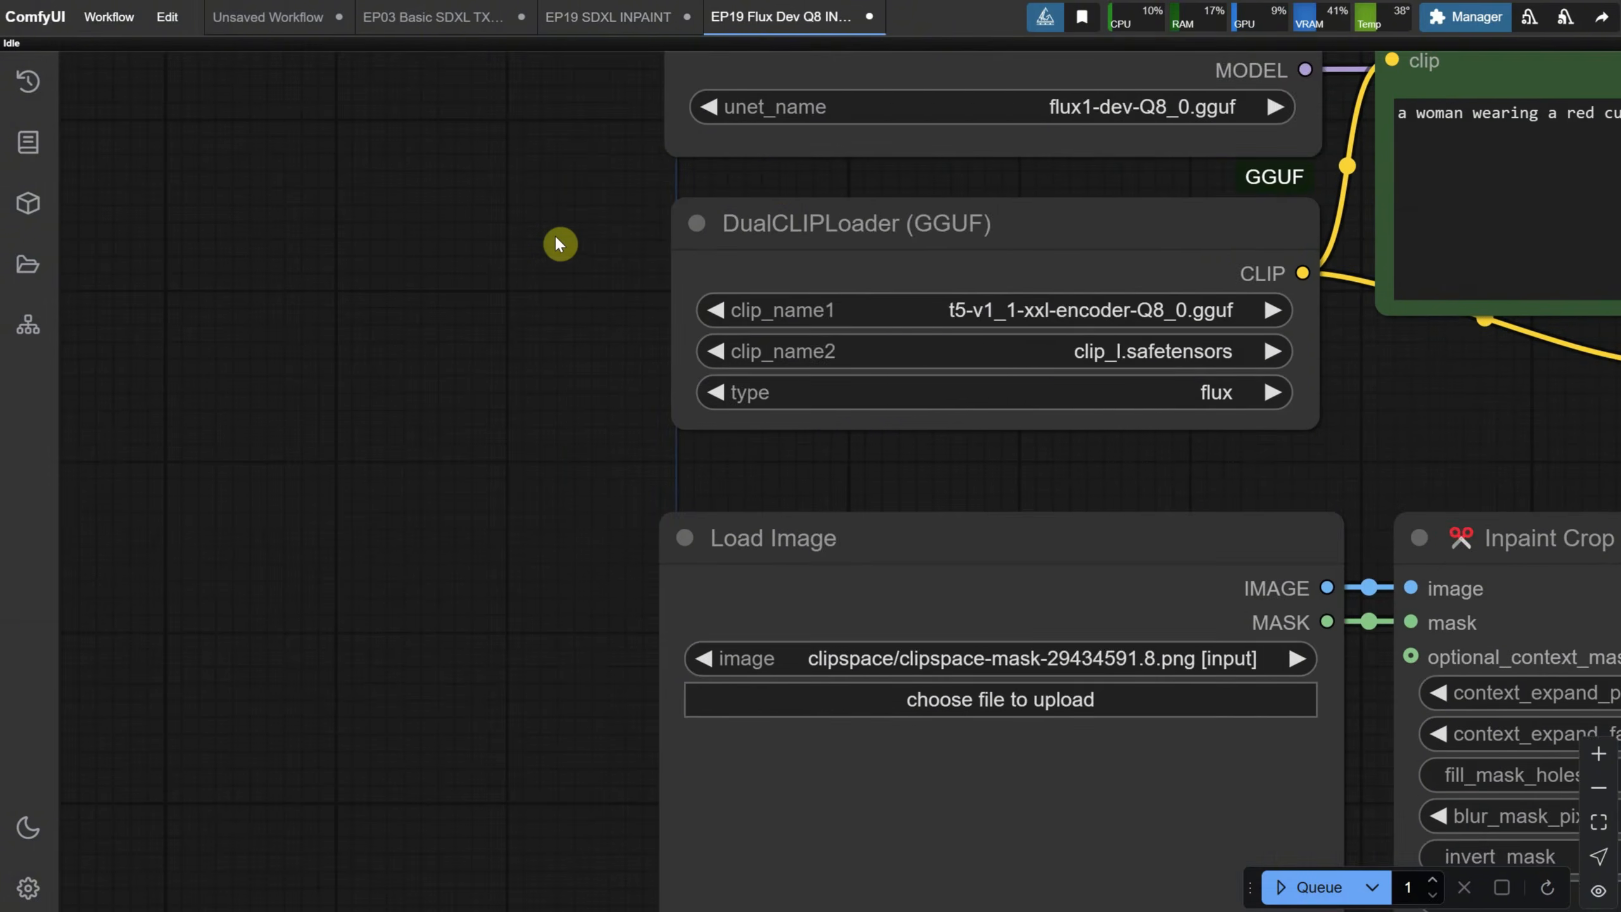
{"action": "left_click_drag", "start_coordinate": [561, 242], "coordinate": [145, 309]}
{"action": "scroll", "coordinate": [380, 361], "scroll_direction": "down", "scroll_amount": 4}
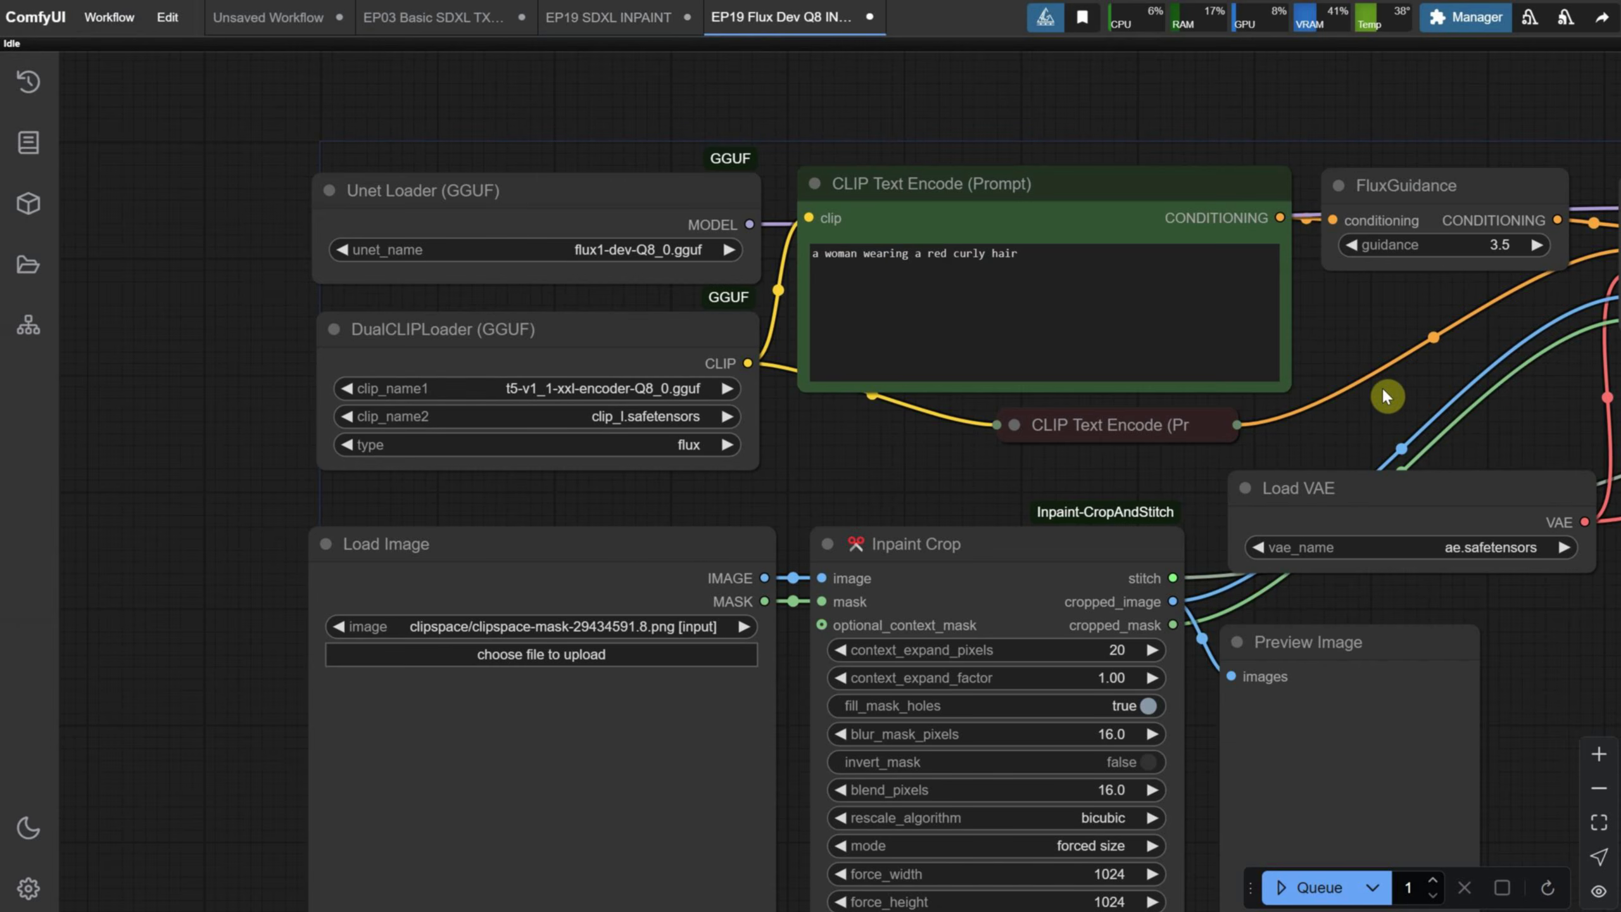
{"action": "scroll", "coordinate": [1386, 339], "scroll_direction": "right", "scroll_amount": 6}
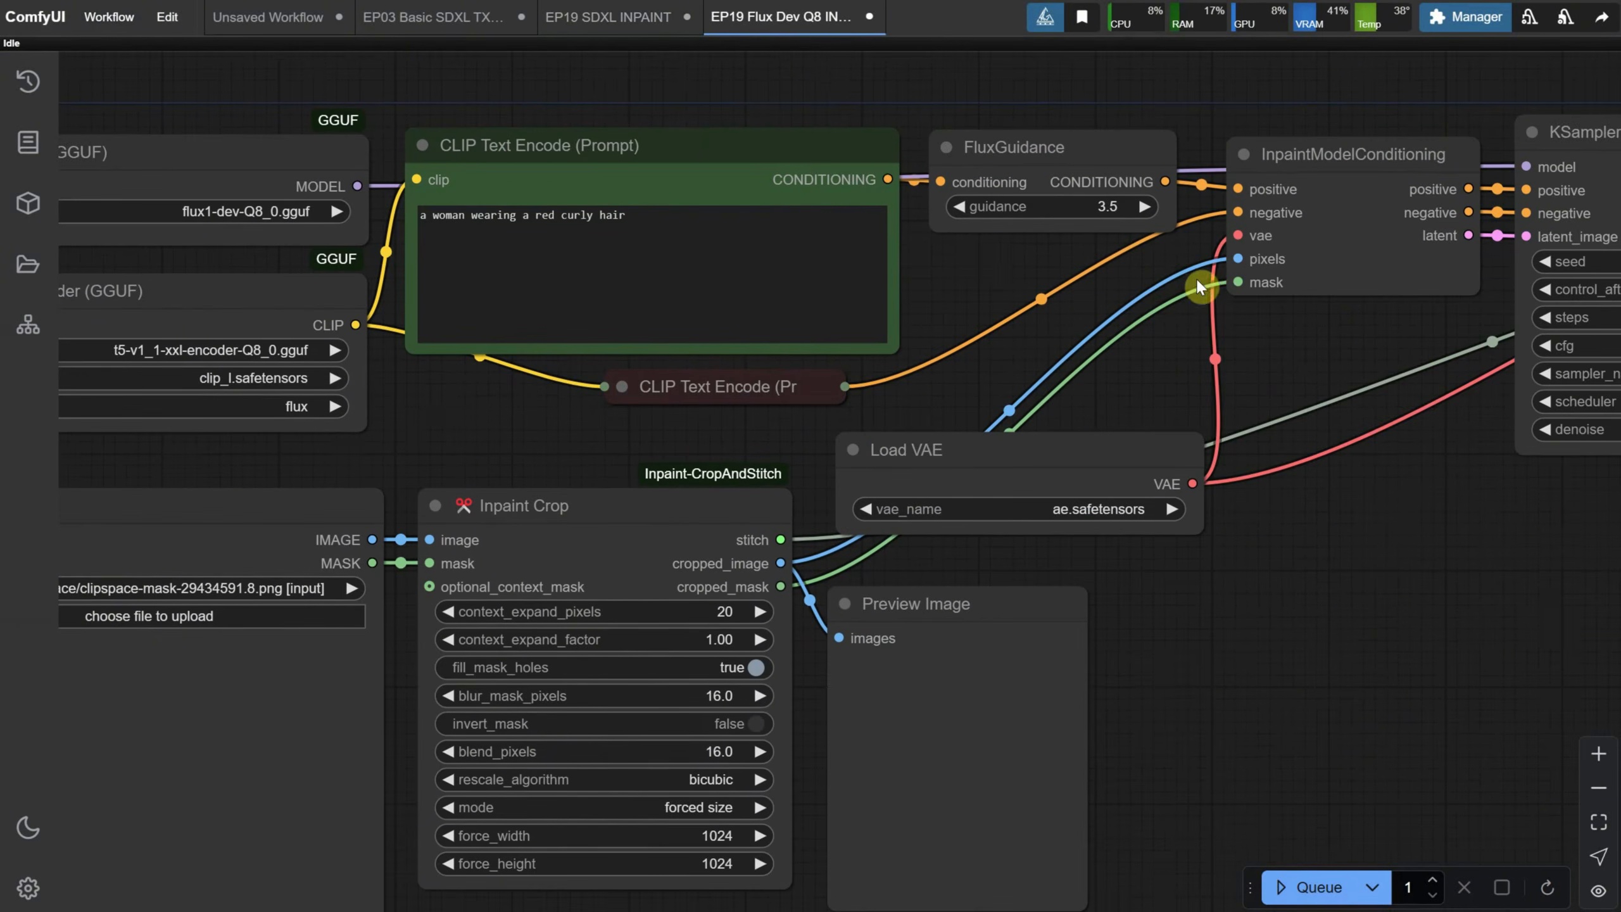
{"action": "scroll", "coordinate": [968, 249], "scroll_direction": "right", "scroll_amount": 4}
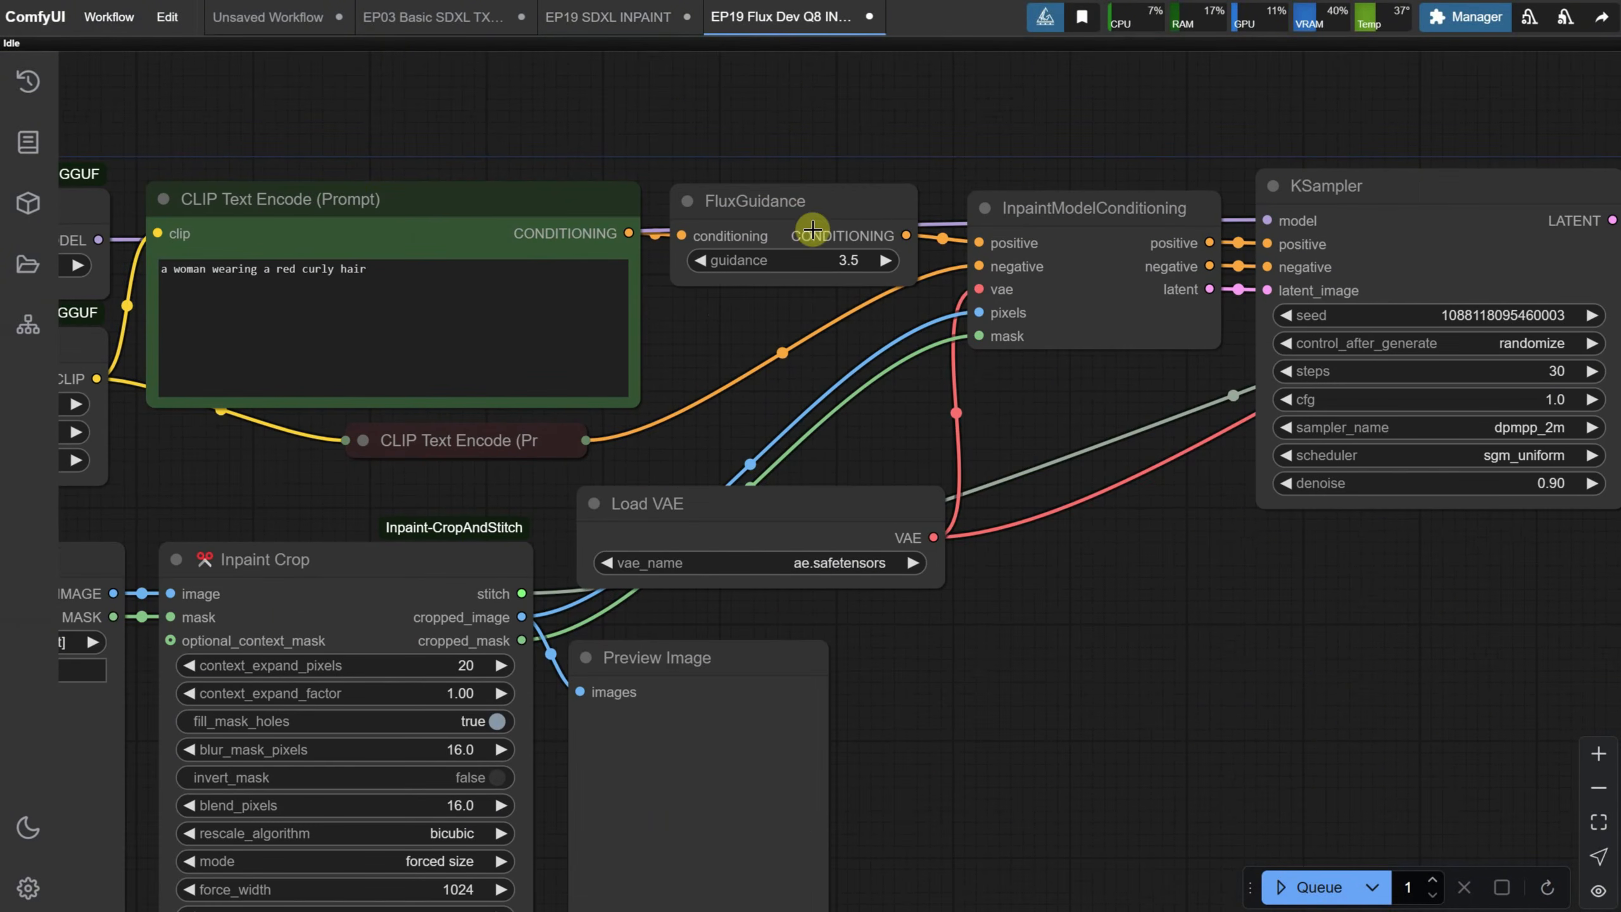
{"action": "scroll", "coordinate": [1138, 233], "scroll_direction": "down", "scroll_amount": 5}
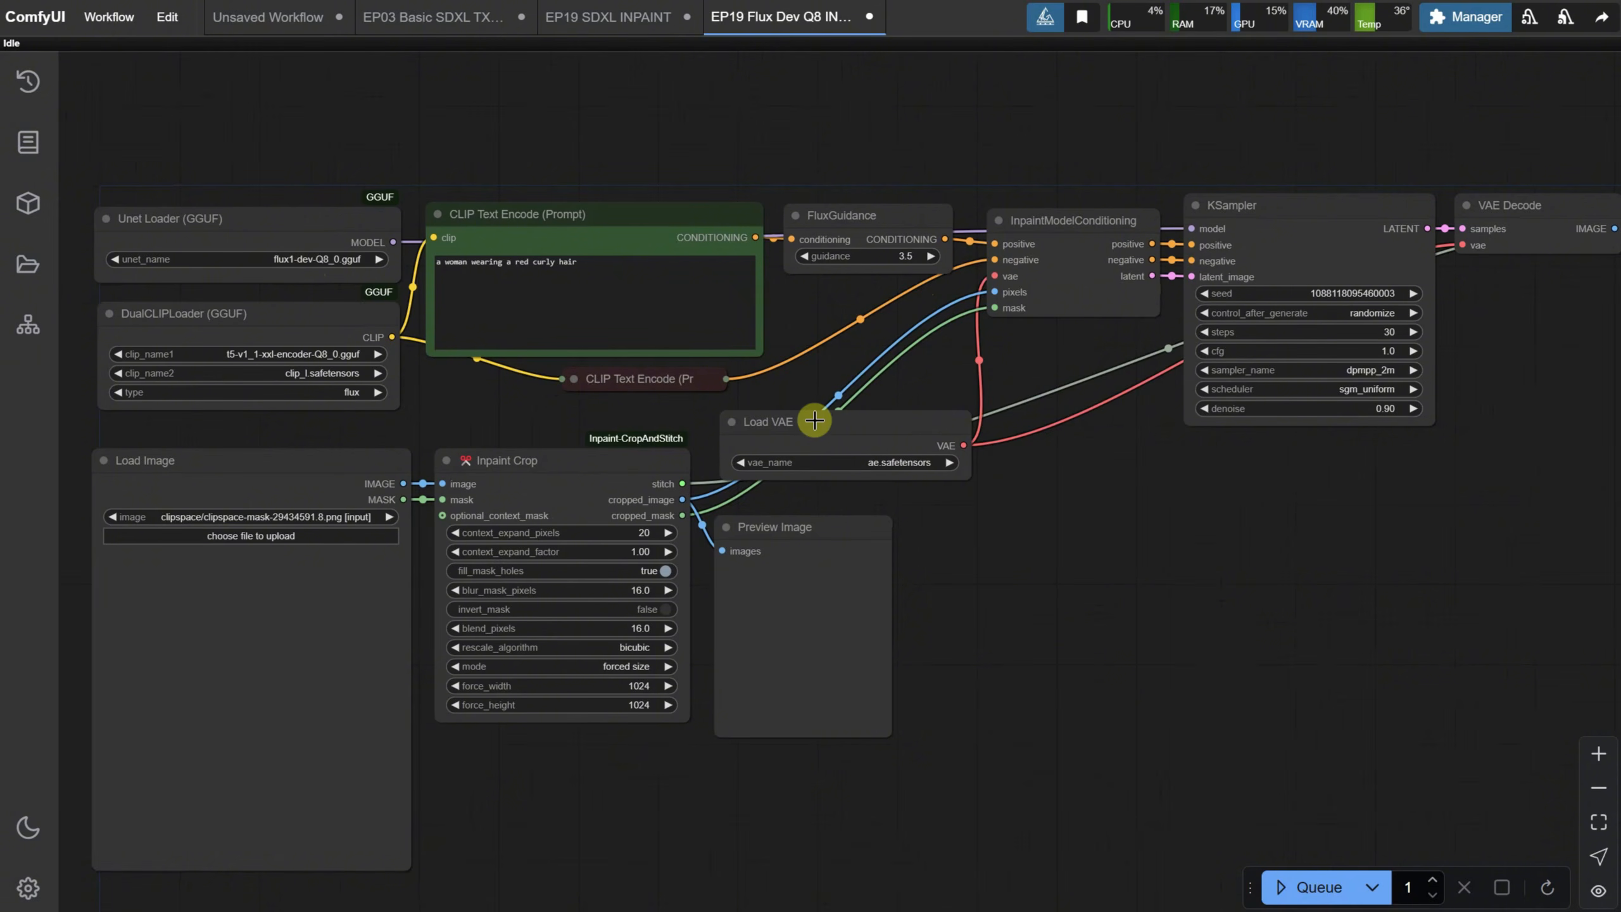
{"action": "scroll", "coordinate": [1054, 599], "scroll_direction": "up", "scroll_amount": 3}
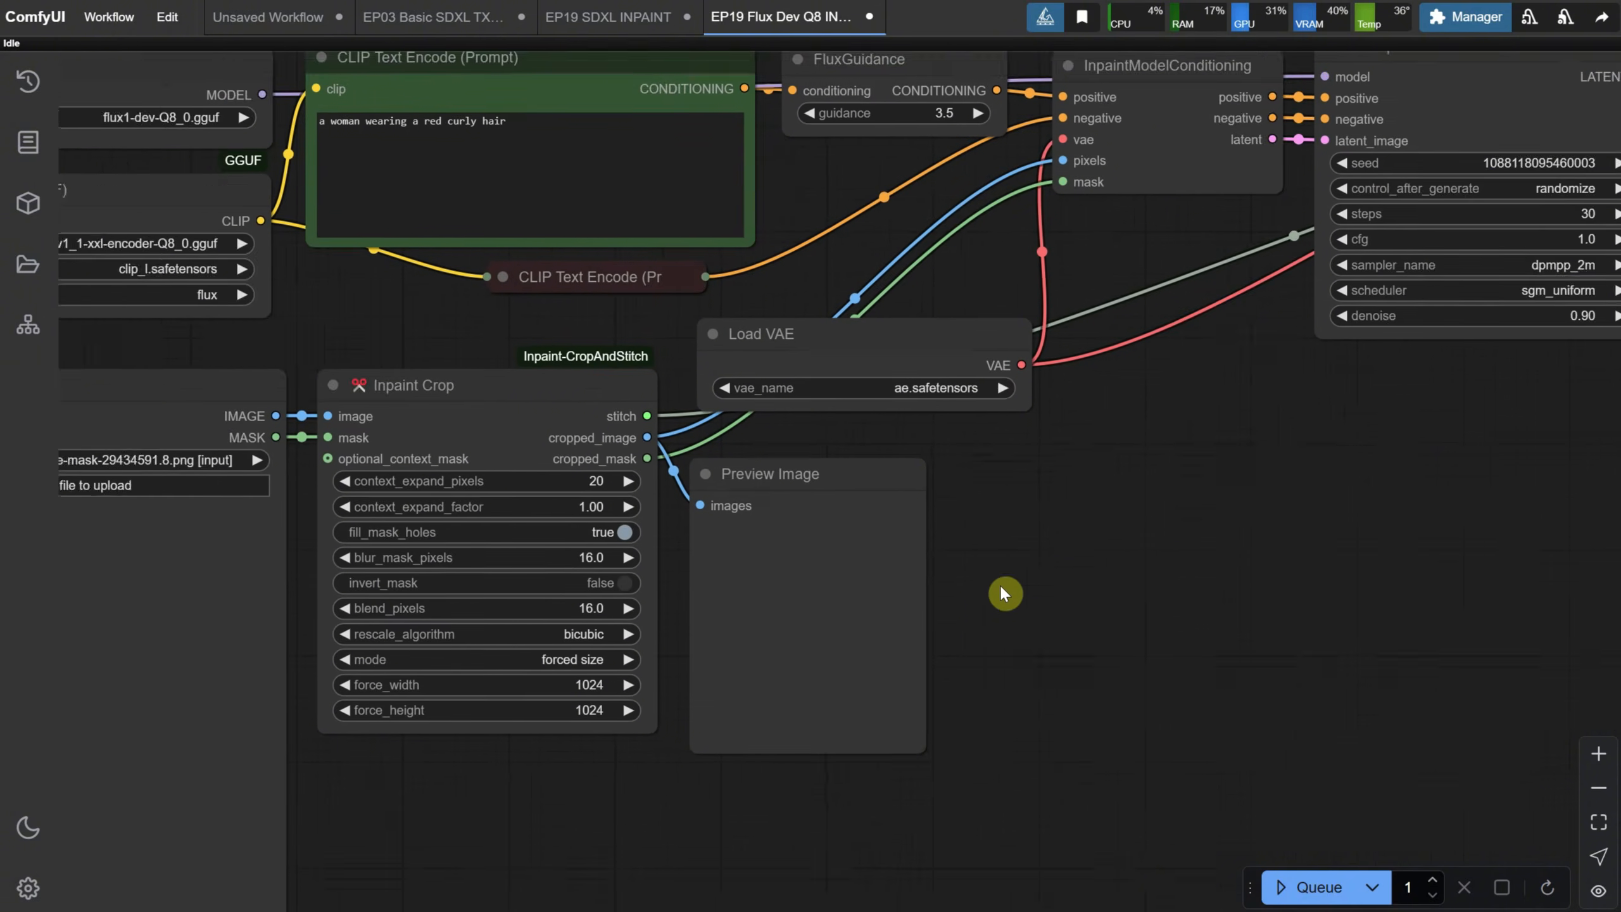
Step: Load woman.png into the Load Image node and paint a mask over the woman's eyes, saving it to the node
{"action": "left_click_drag", "start_coordinate": [1006, 591], "coordinate": [1376, 550]}
{"action": "left_click", "coordinate": [397, 464]}
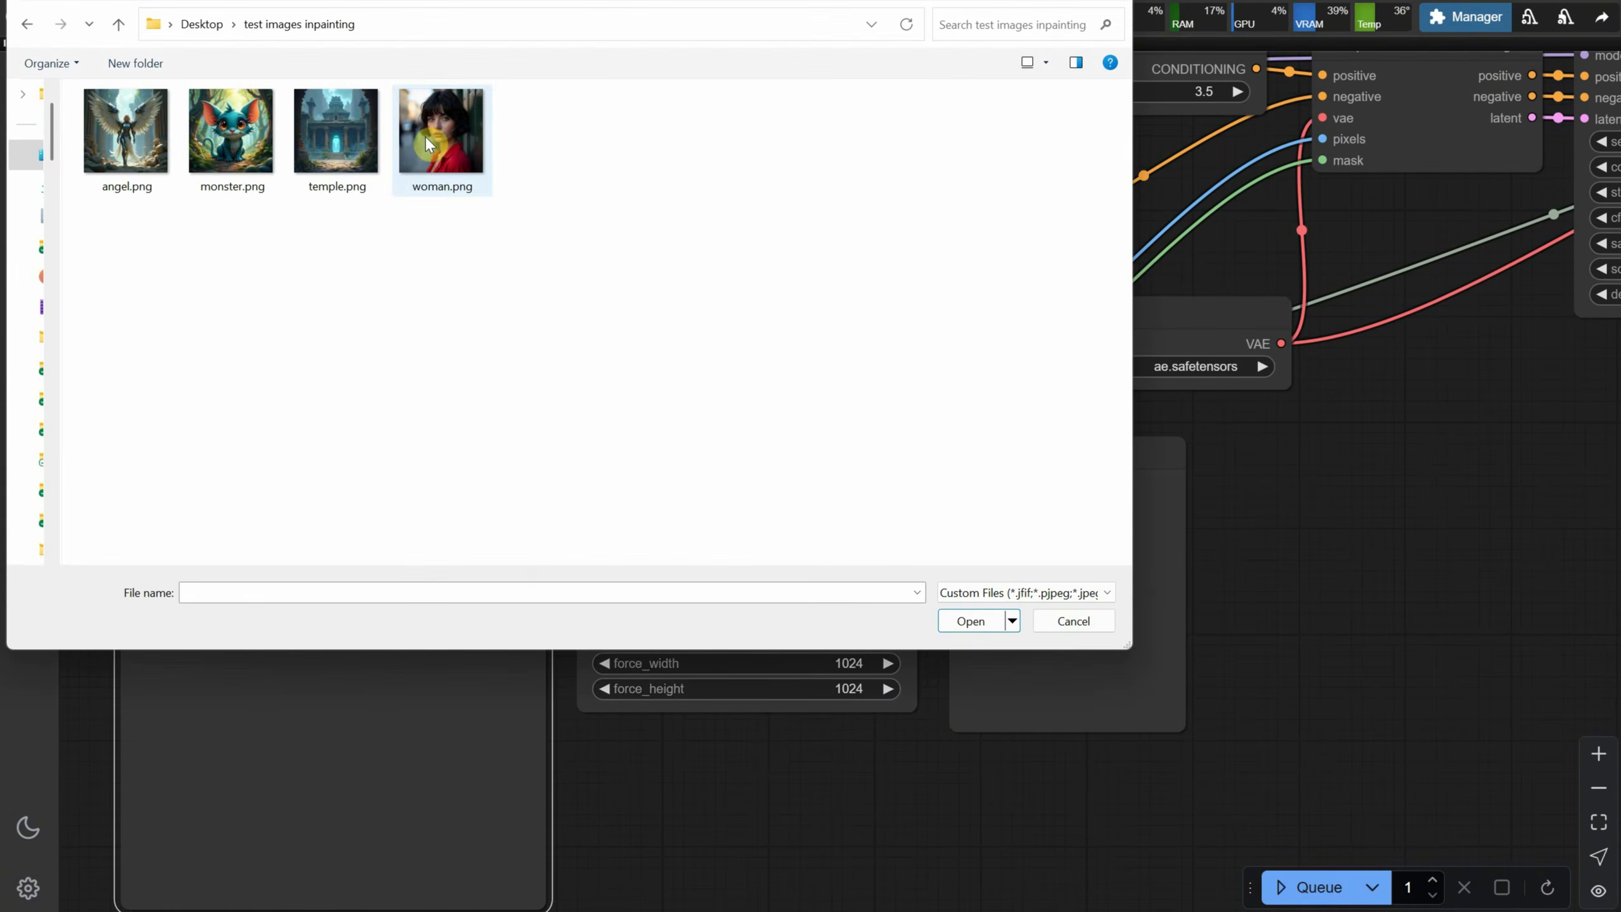
{"action": "double_click", "coordinate": [431, 145]}
{"action": "right_click", "coordinate": [383, 785]}
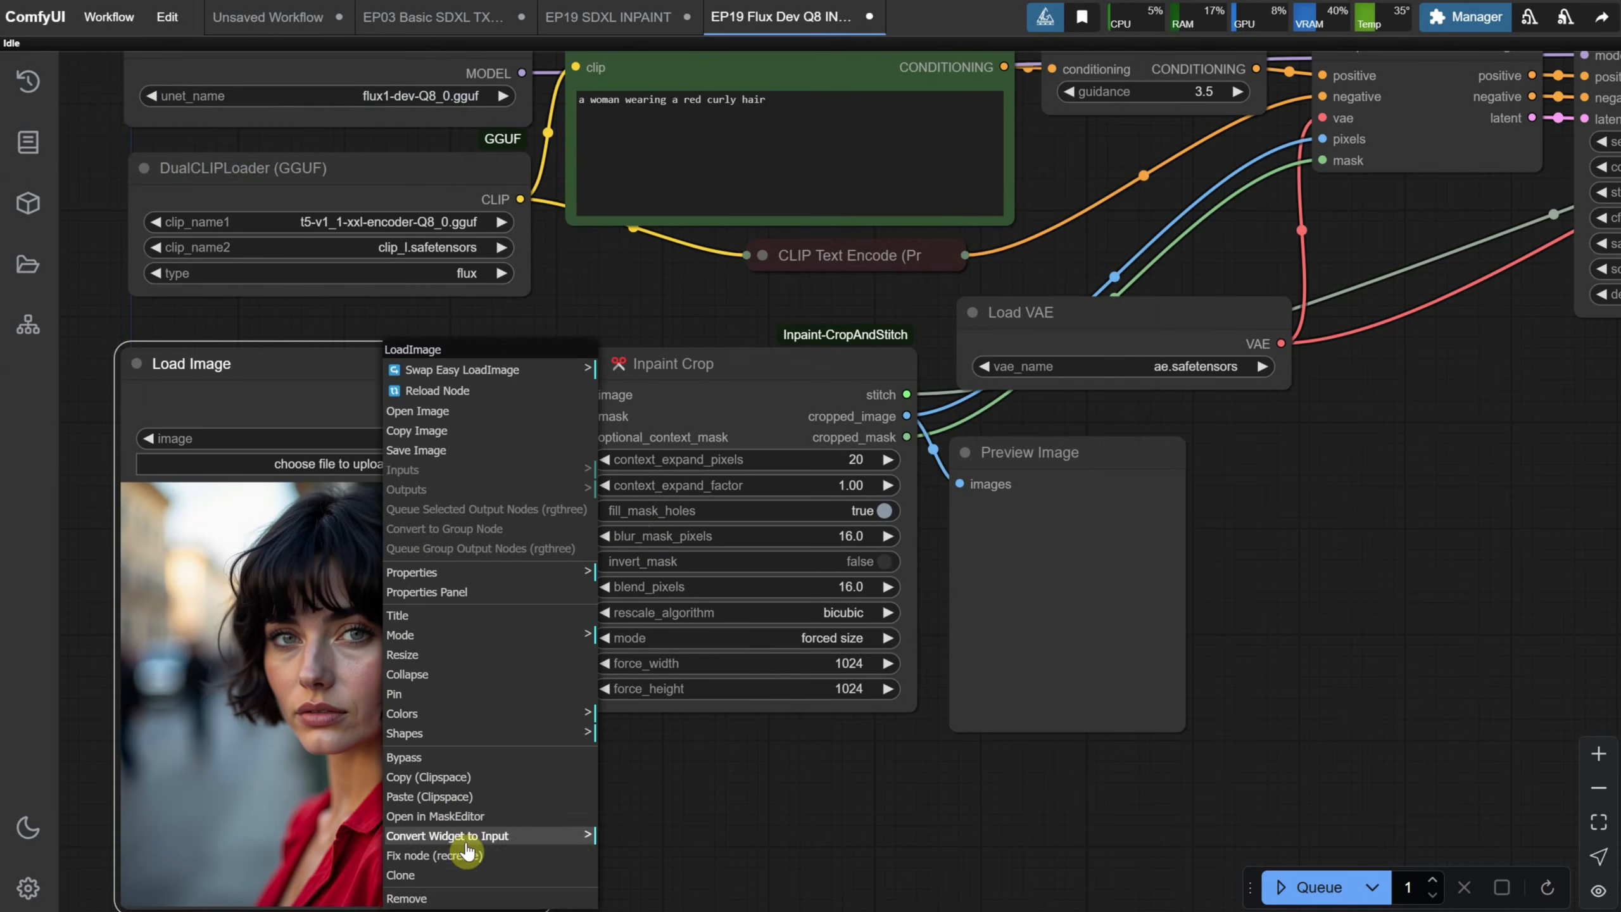
{"action": "left_click", "coordinate": [451, 828]}
{"action": "mouse_move", "coordinate": [764, 340]}
{"action": "left_mouse_down"}
{"action": "mouse_move", "coordinate": [705, 362]}
{"action": "mouse_move", "coordinate": [836, 391]}
{"action": "mouse_move", "coordinate": [907, 358]}
{"action": "left_mouse_up"}
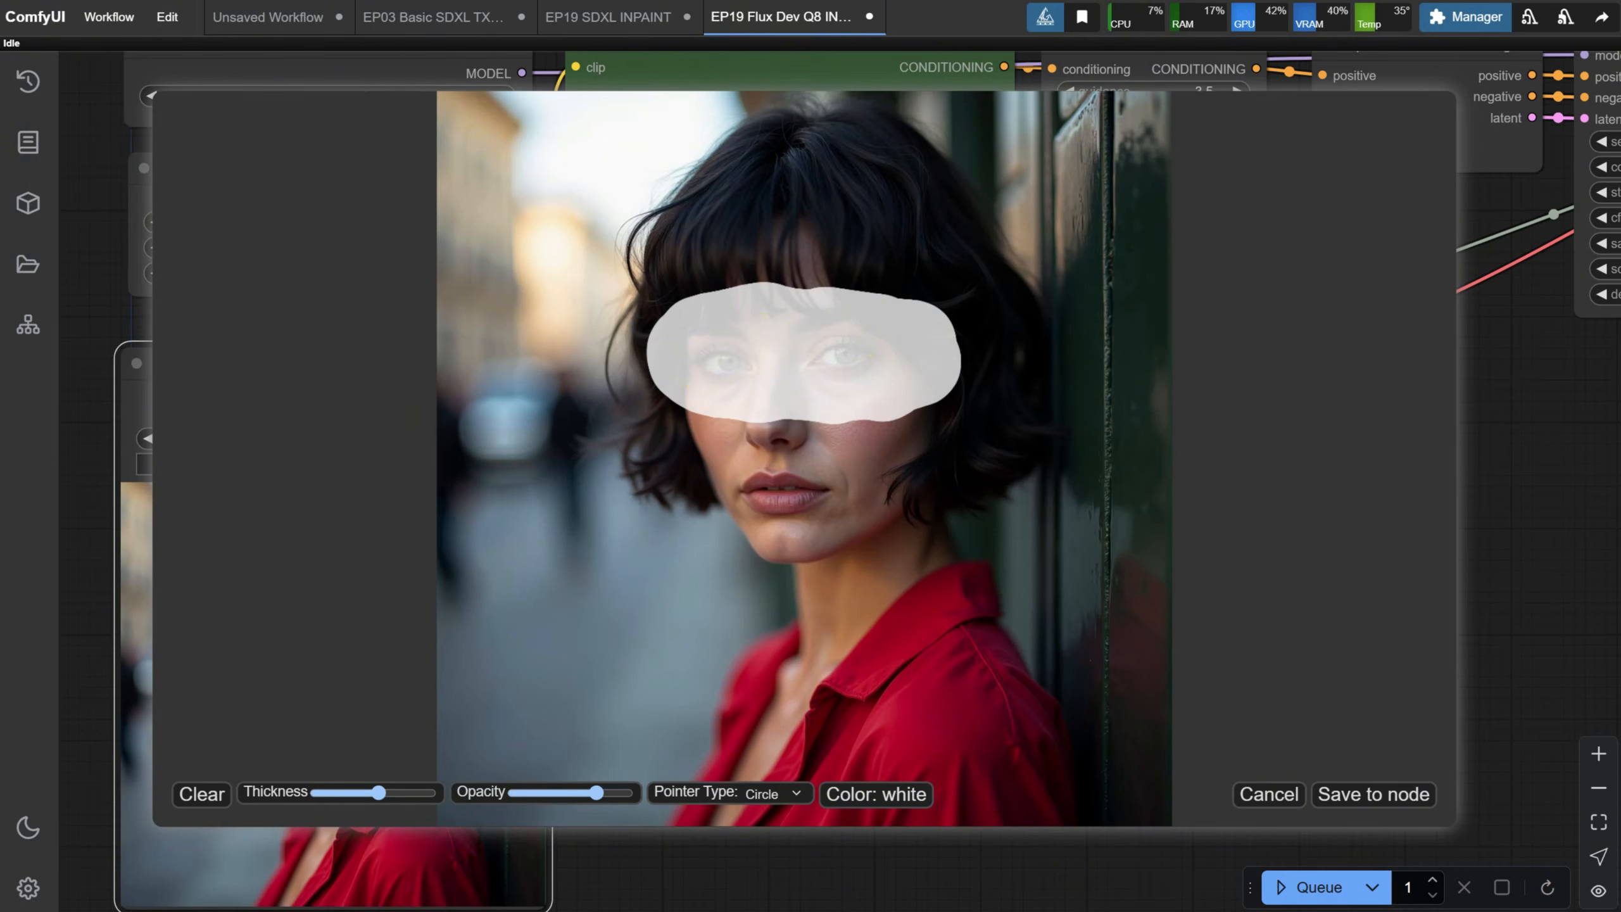
{"action": "left_click", "coordinate": [1374, 794]}
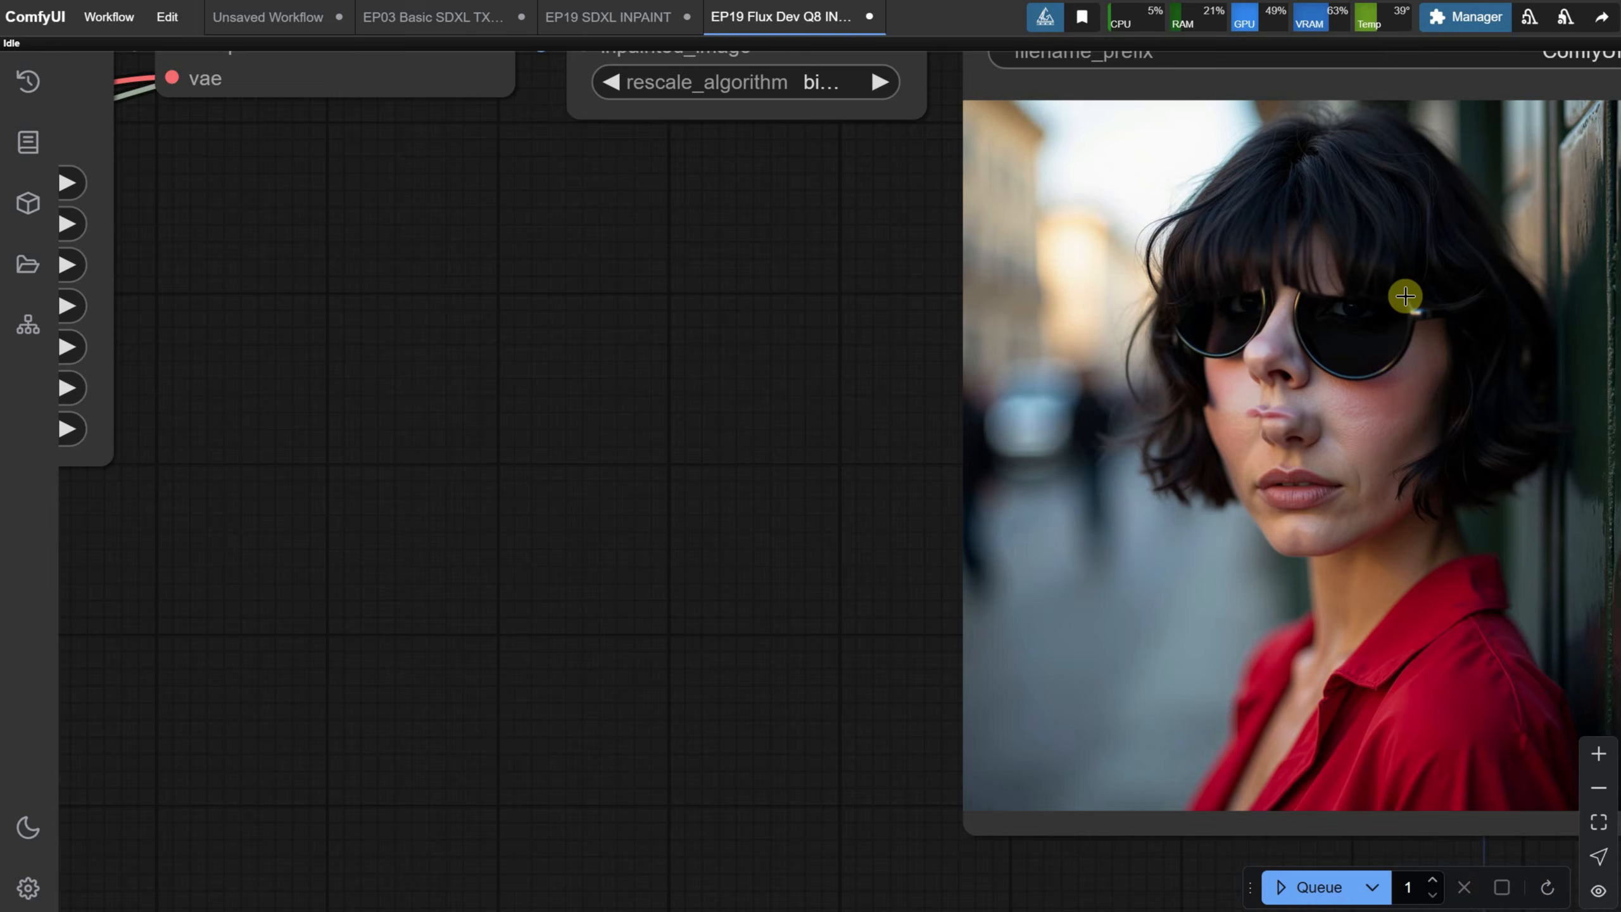
Step: Set the KSampler denoise to 0.80, run the Flux inpainting workflow, and inspect the woman's face in the saved image
{"action": "scroll", "coordinate": [1405, 295], "scroll_direction": "up", "scroll_amount": 5}
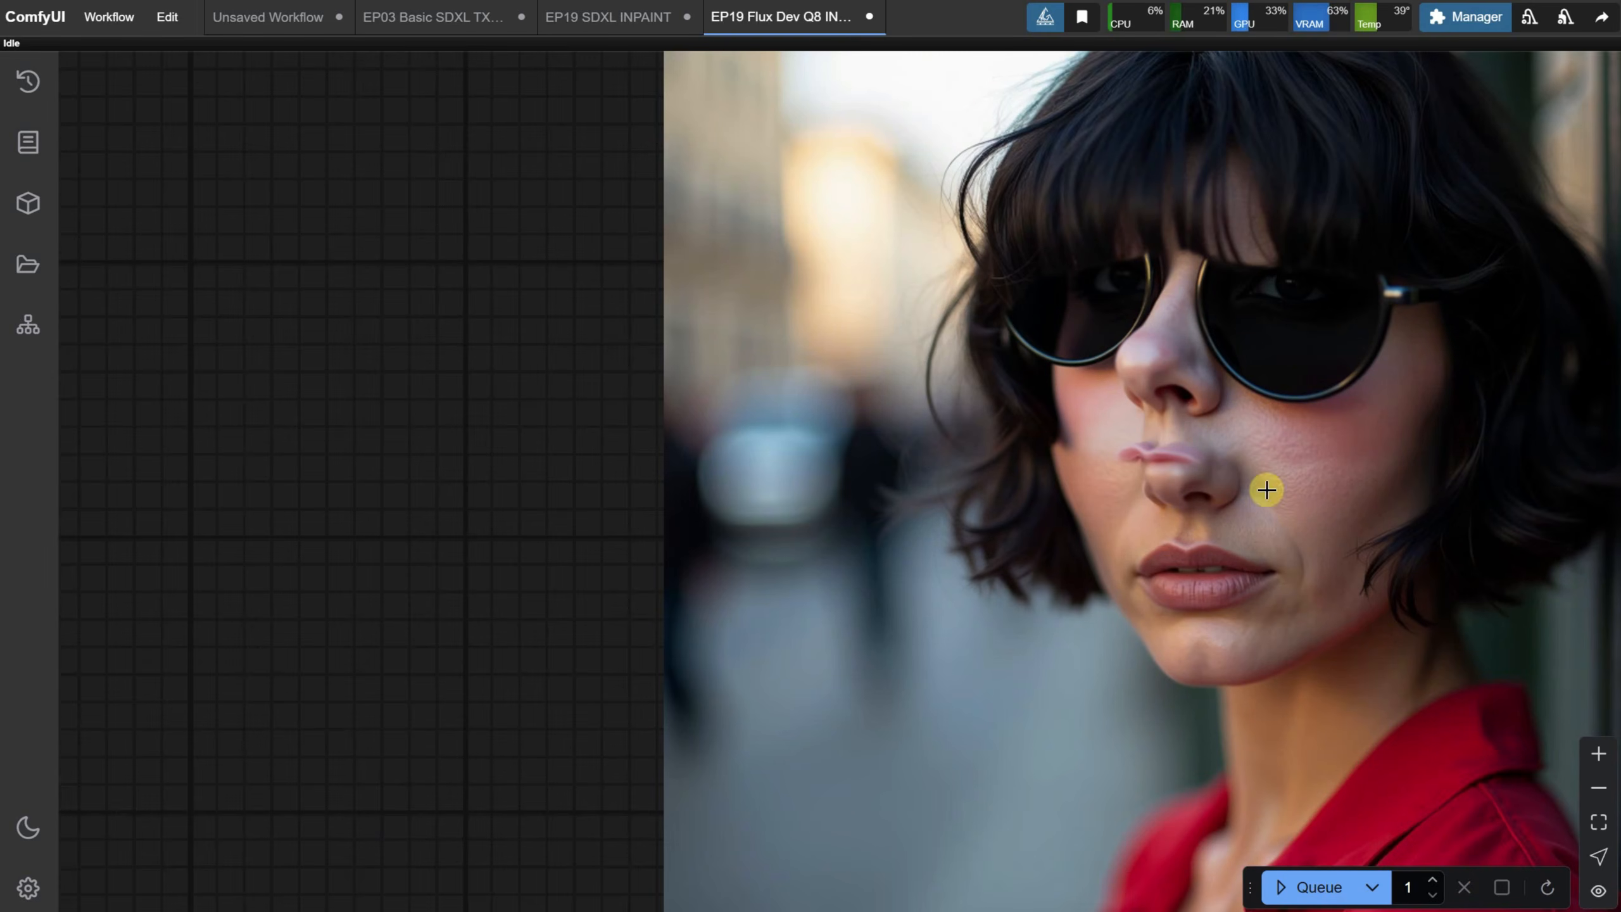
{"action": "scroll", "coordinate": [1128, 461], "scroll_direction": "down", "scroll_amount": 8}
{"action": "scroll", "coordinate": [680, 330], "scroll_direction": "left", "scroll_amount": 3}
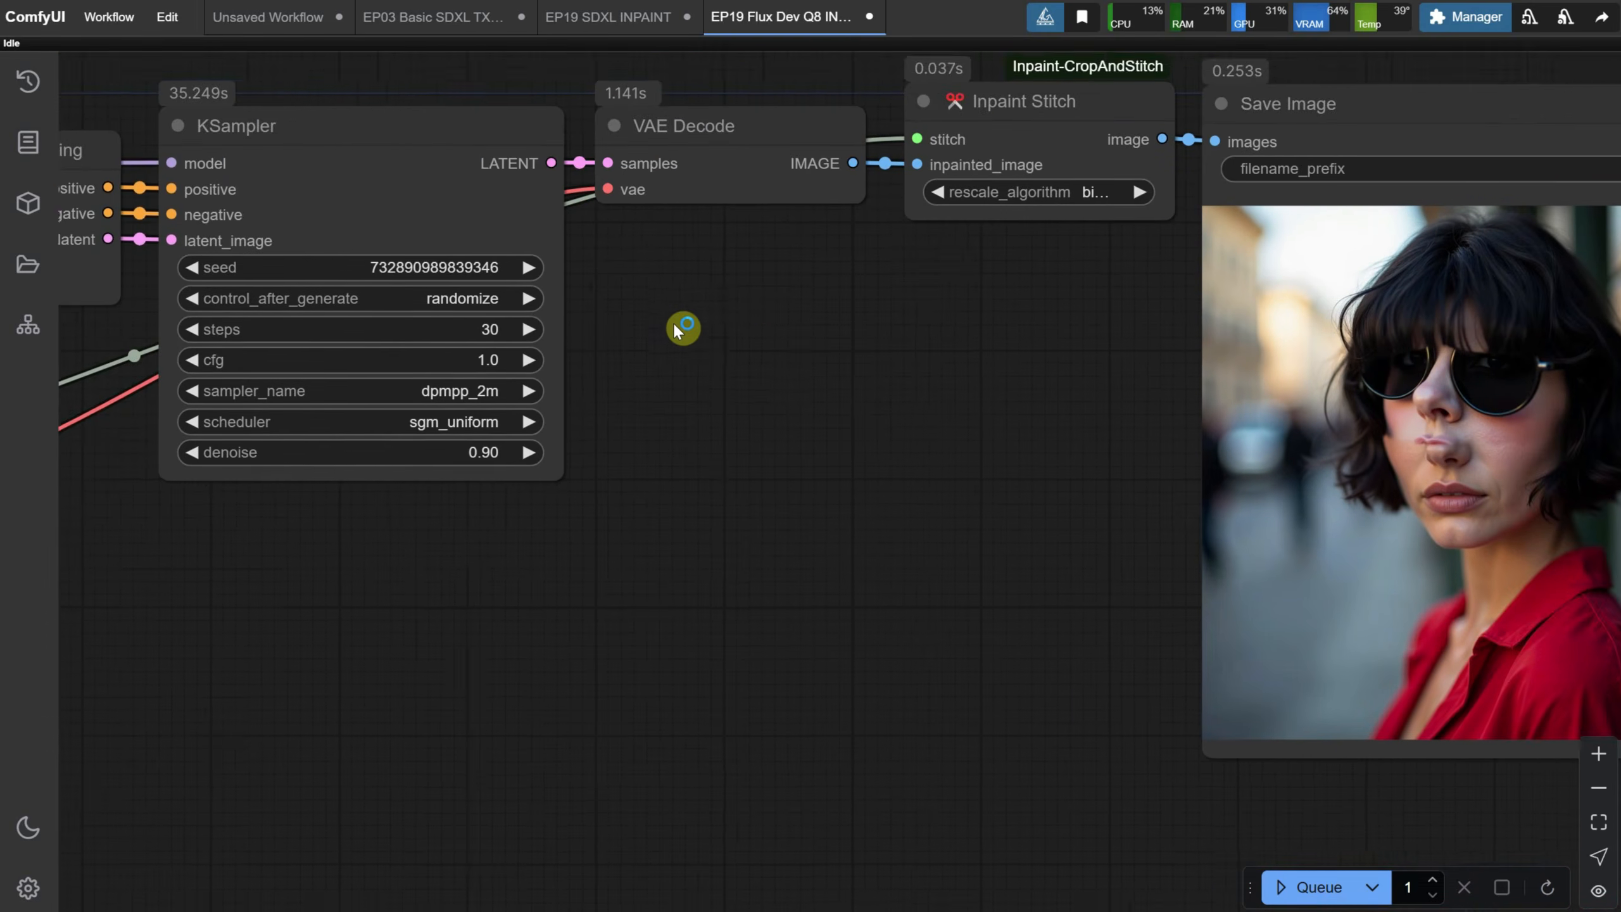
{"action": "left_click", "coordinate": [594, 441]}
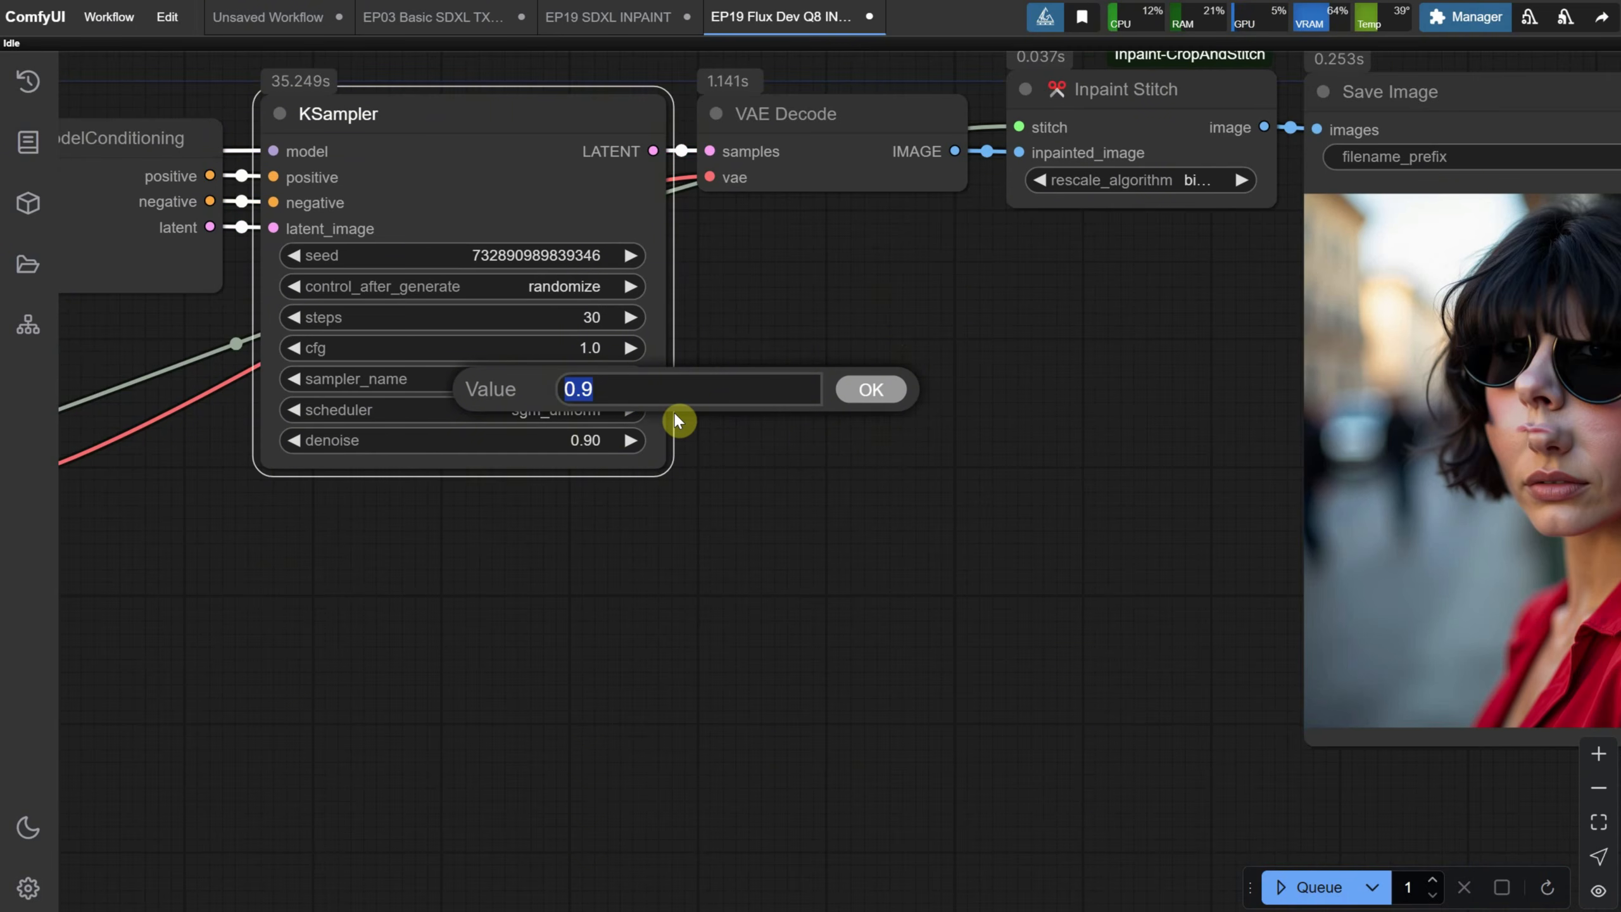
{"action": "type", "text": "0.8"}
{"action": "key", "text": "Return"}
{"action": "key", "text": "ctrl+Return"}
{"action": "scroll", "coordinate": [978, 418], "scroll_direction": "right", "scroll_amount": 4}
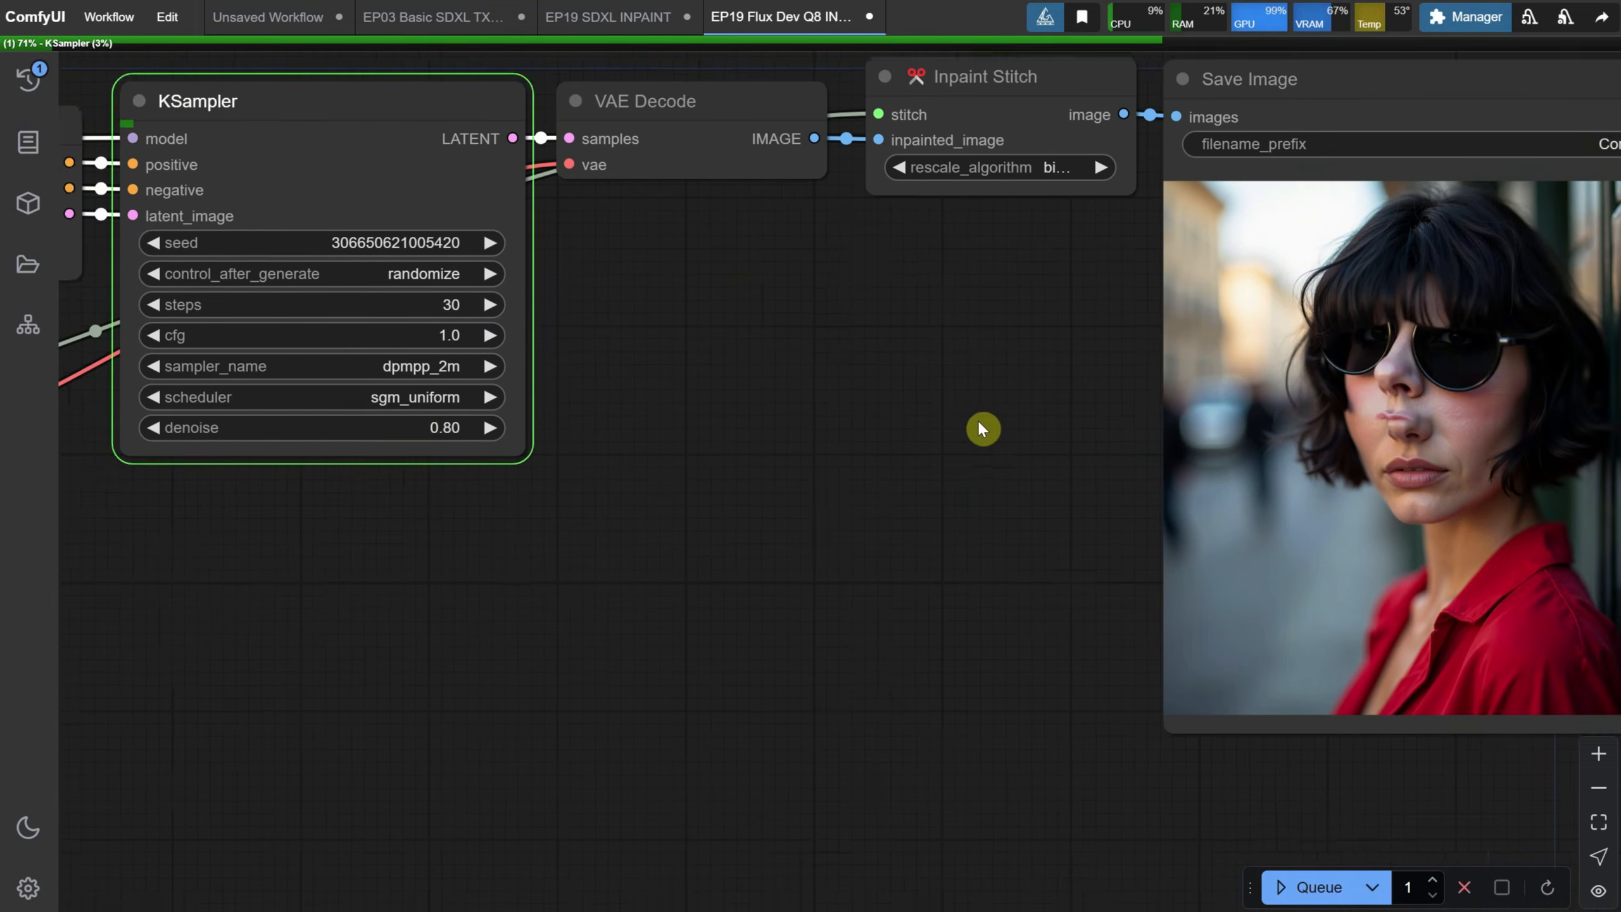
{"action": "scroll", "coordinate": [1374, 342], "scroll_direction": "up", "scroll_amount": 3}
{"action": "scroll", "coordinate": [1371, 318], "scroll_direction": "down", "scroll_amount": 4}
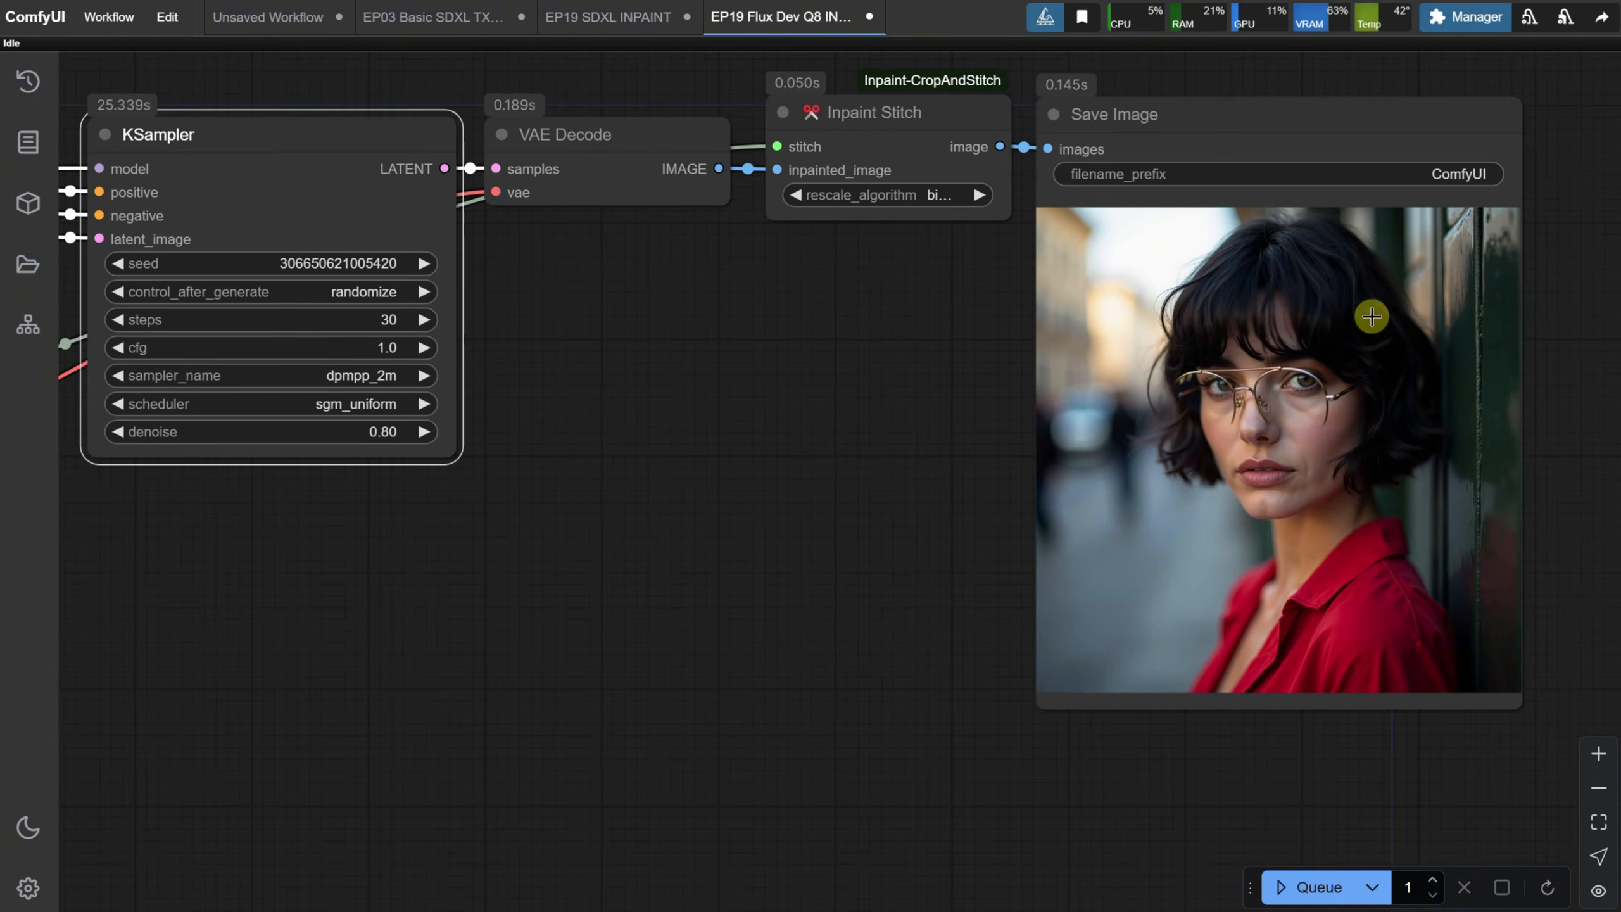
Step: Open the woman image from the Load Image node in the mask editor
{"action": "left_click_drag", "start_coordinate": [478, 528], "coordinate": [1383, 391]}
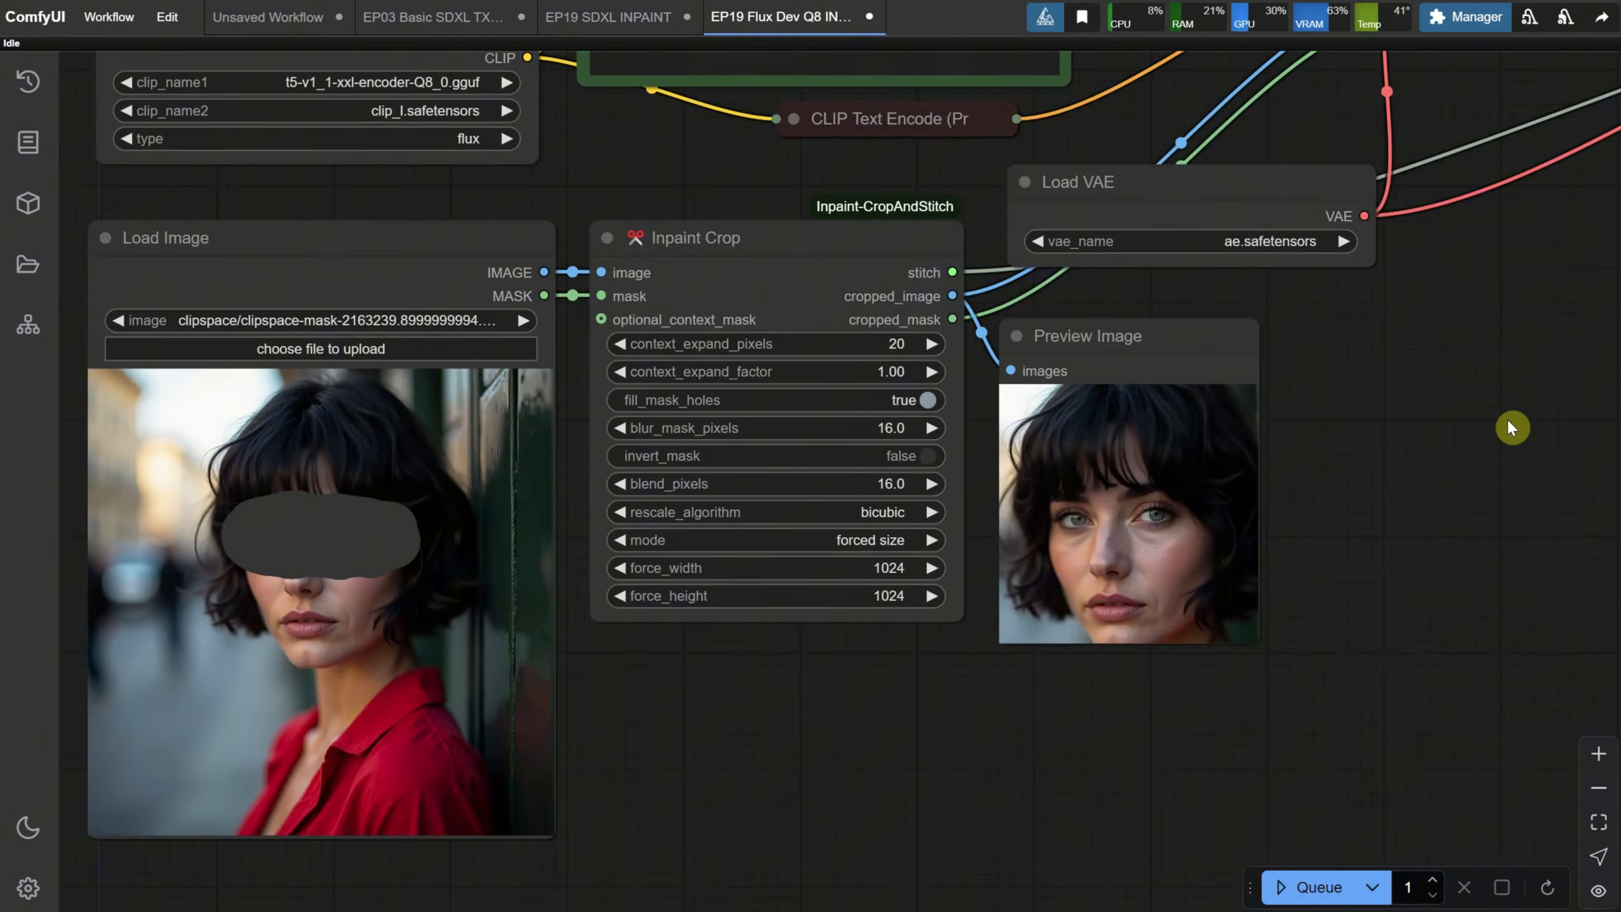
{"action": "right_click", "coordinate": [336, 333]}
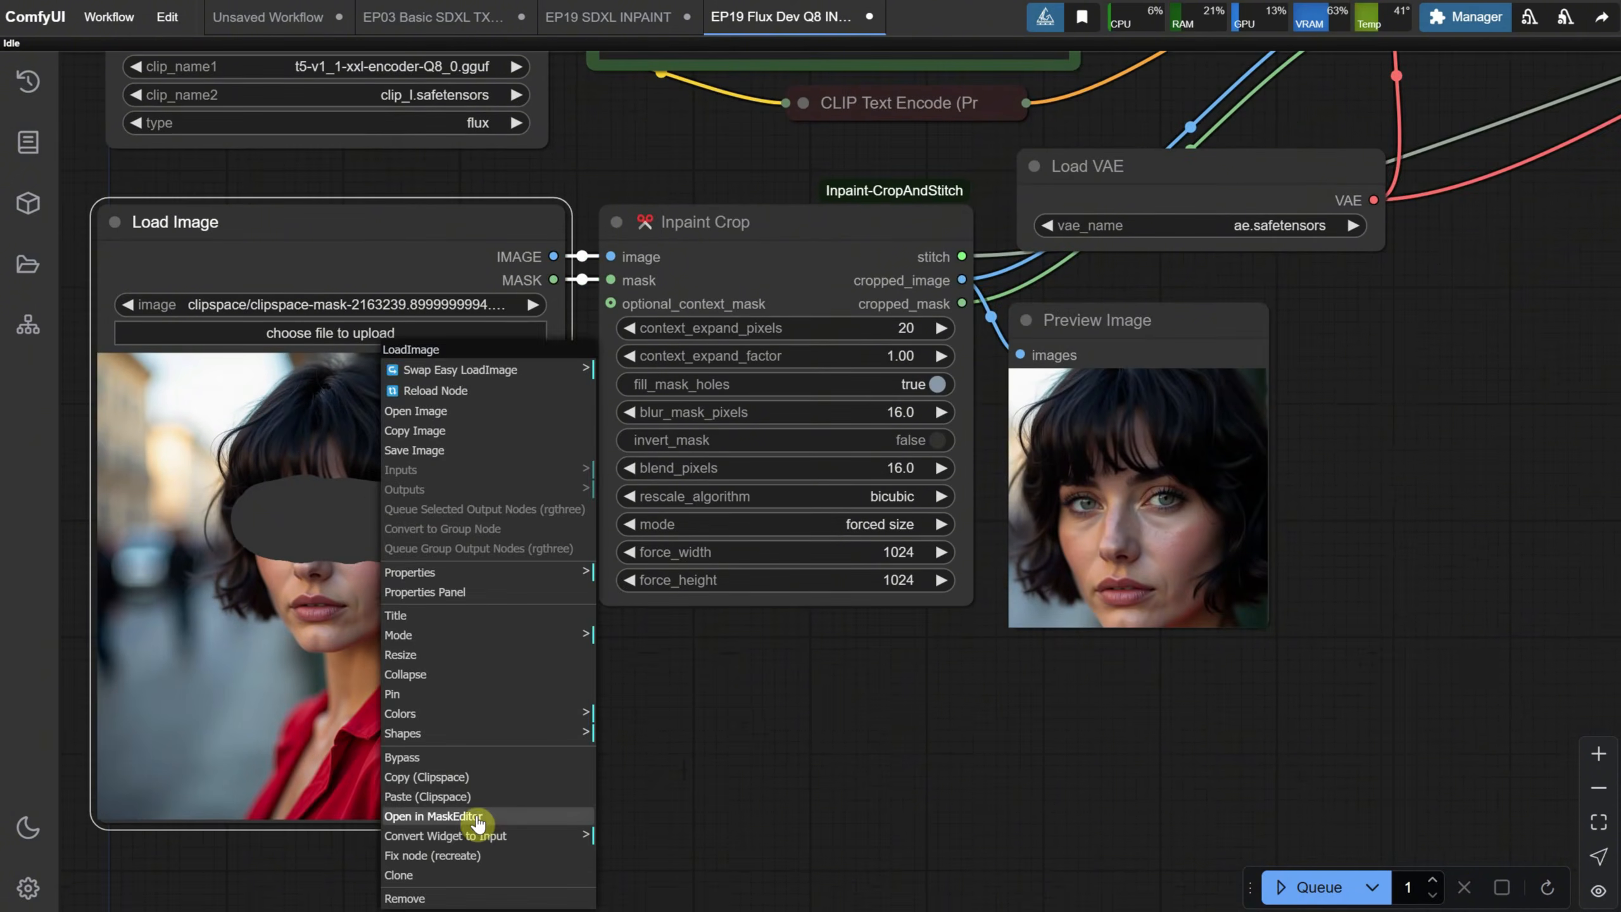
{"action": "left_click", "coordinate": [470, 826]}
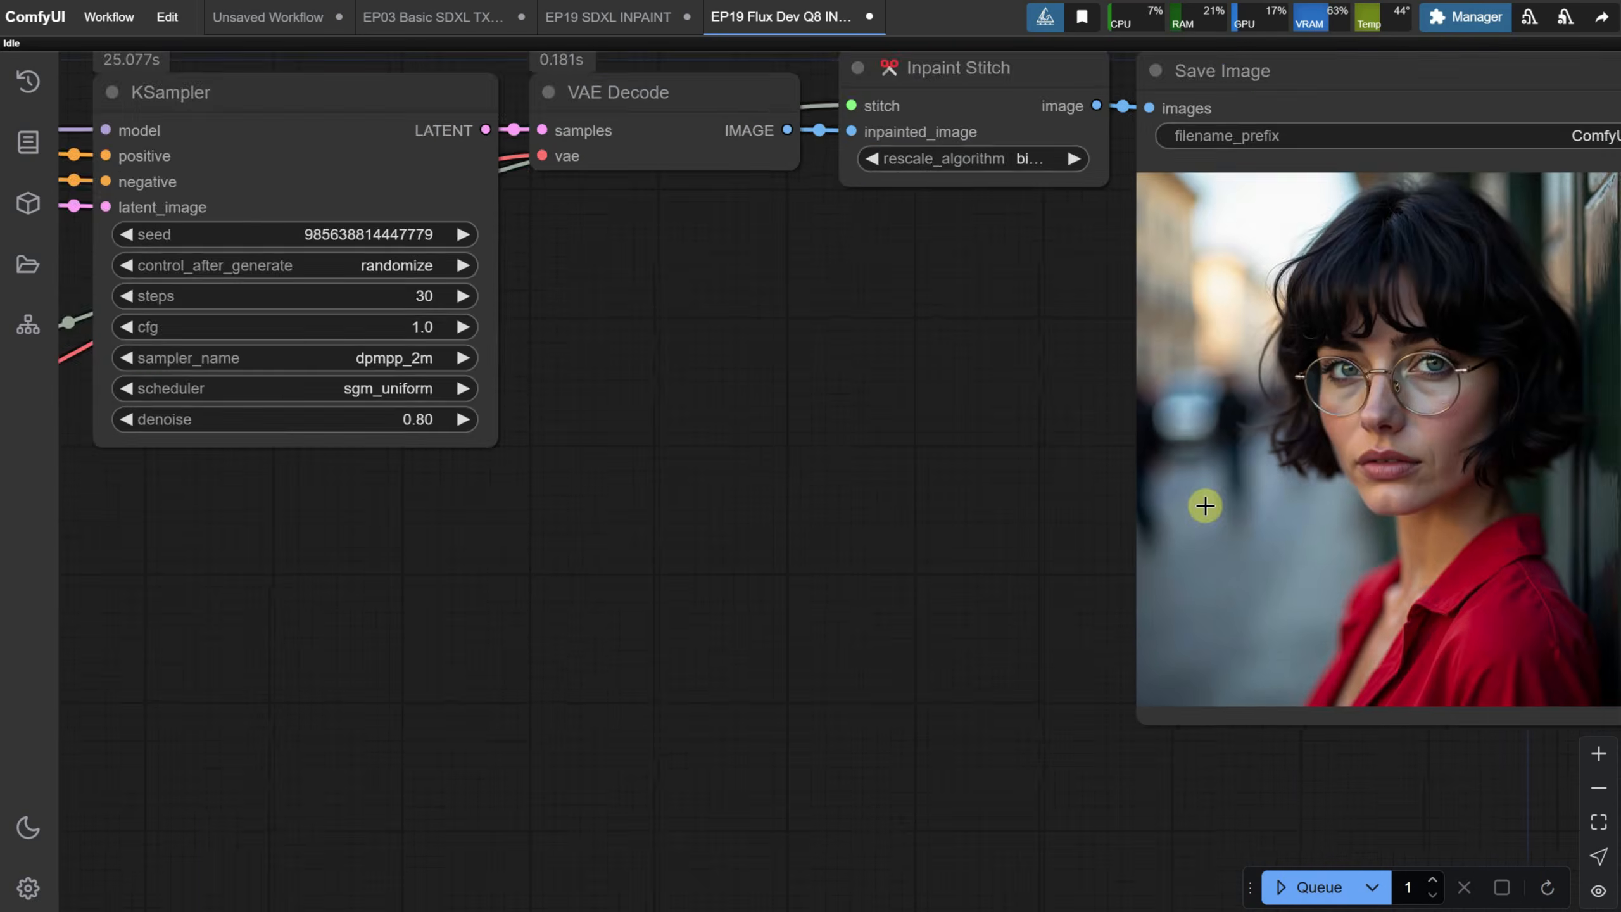
Step: Inspect the inpainted eye area up close and run the Flux workflow again for another variation
{"action": "scroll", "coordinate": [1340, 380], "scroll_direction": "up", "scroll_amount": 6}
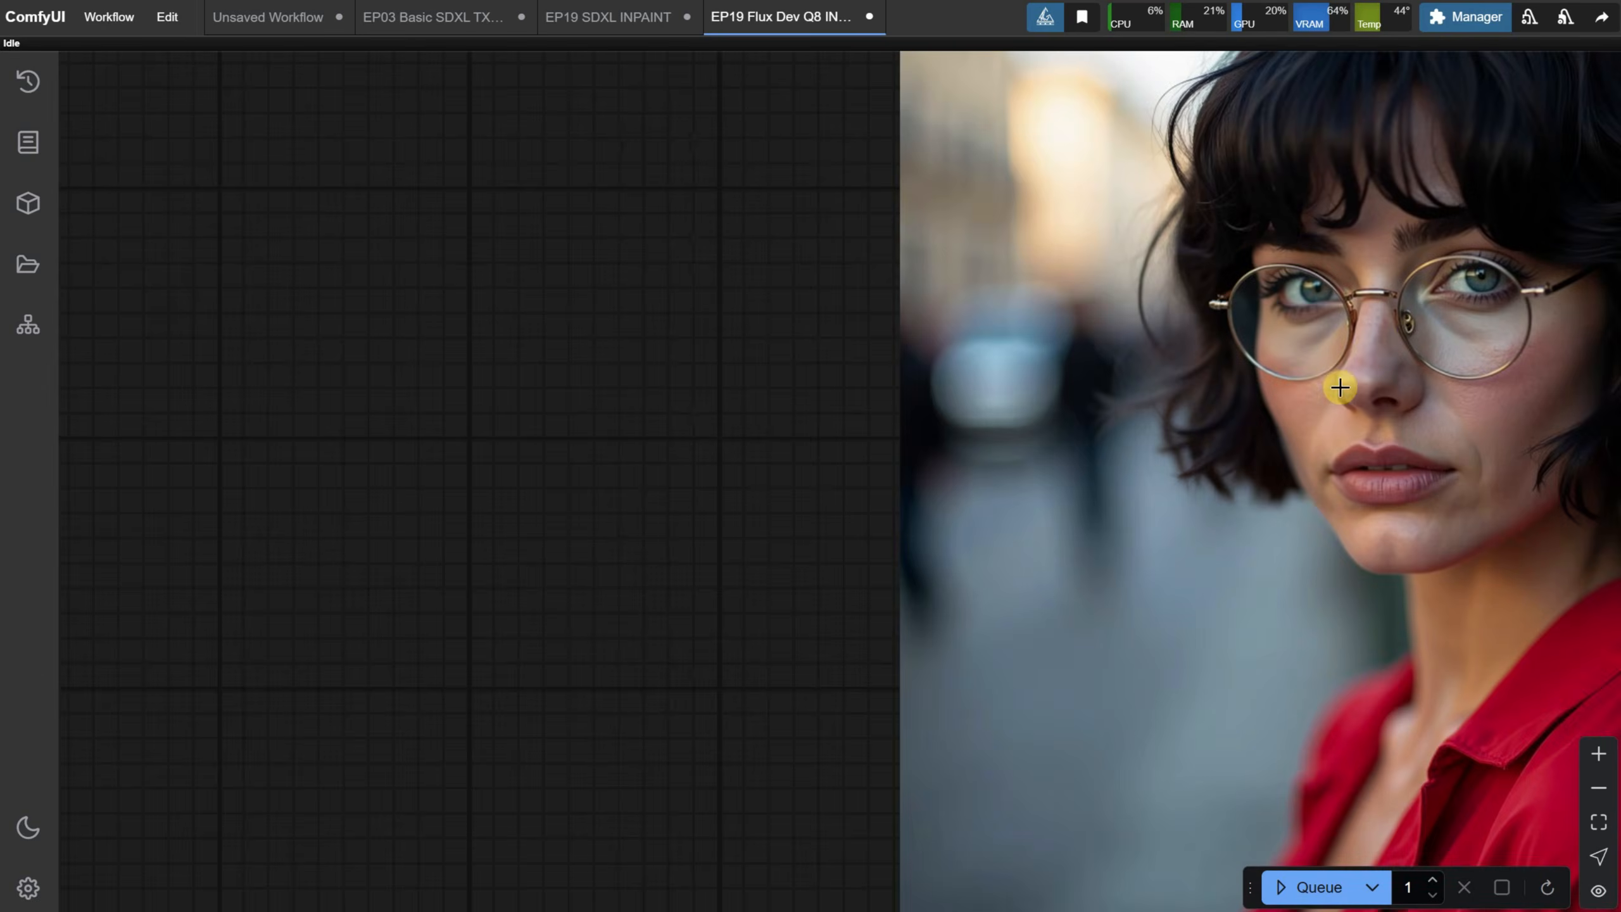
{"action": "left_click_drag", "start_coordinate": [640, 460], "coordinate": [121, 514]}
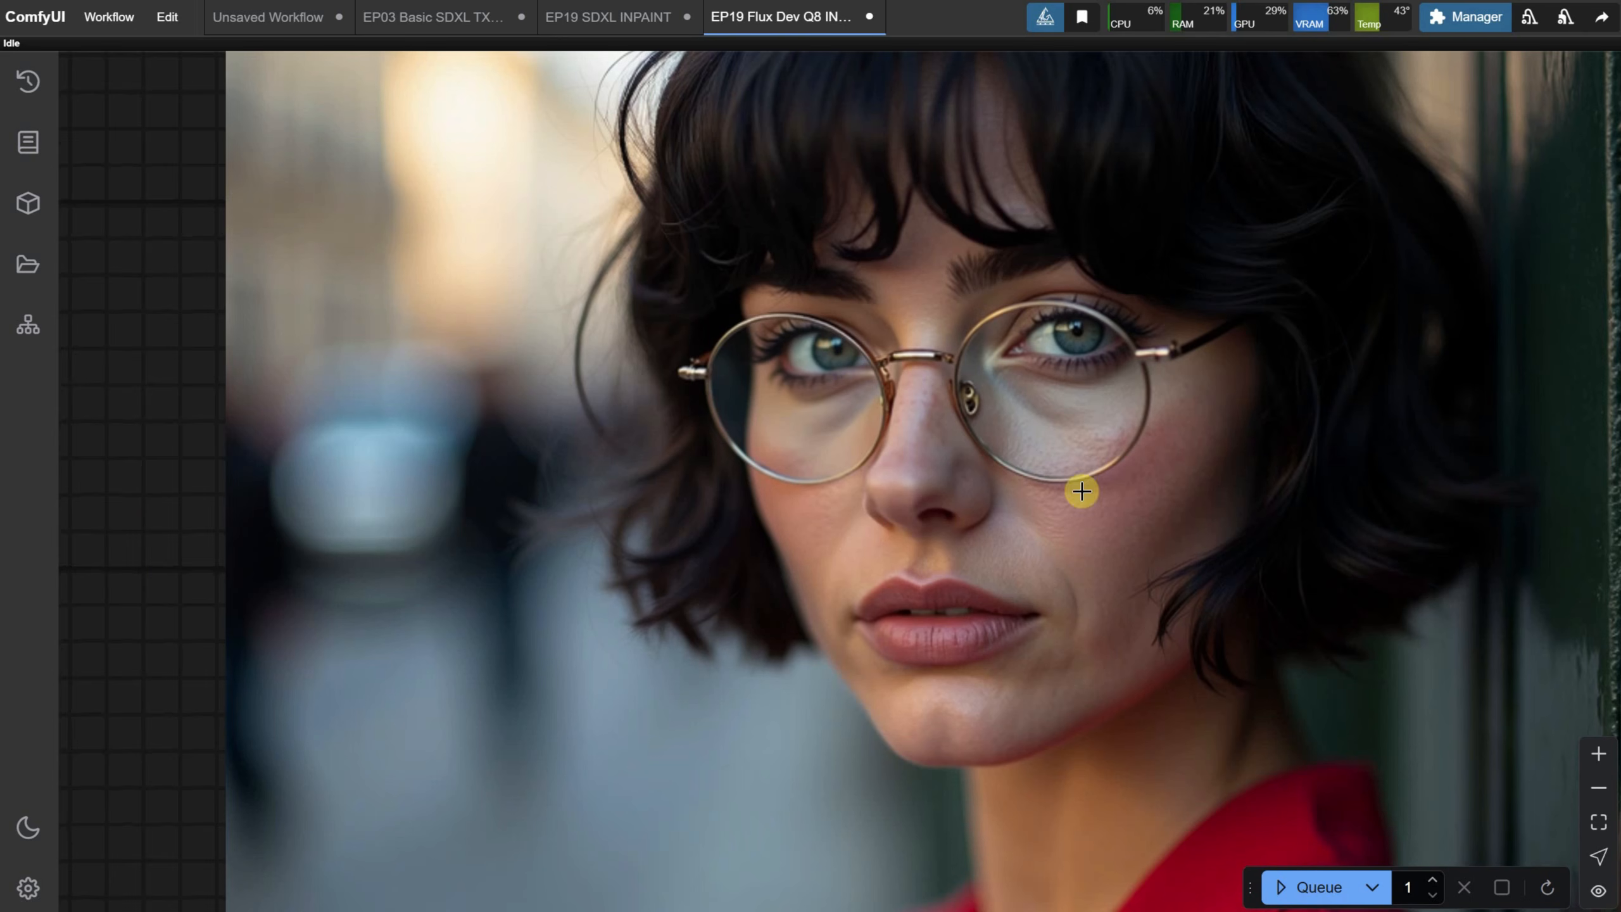
{"action": "left_click", "coordinate": [1303, 887]}
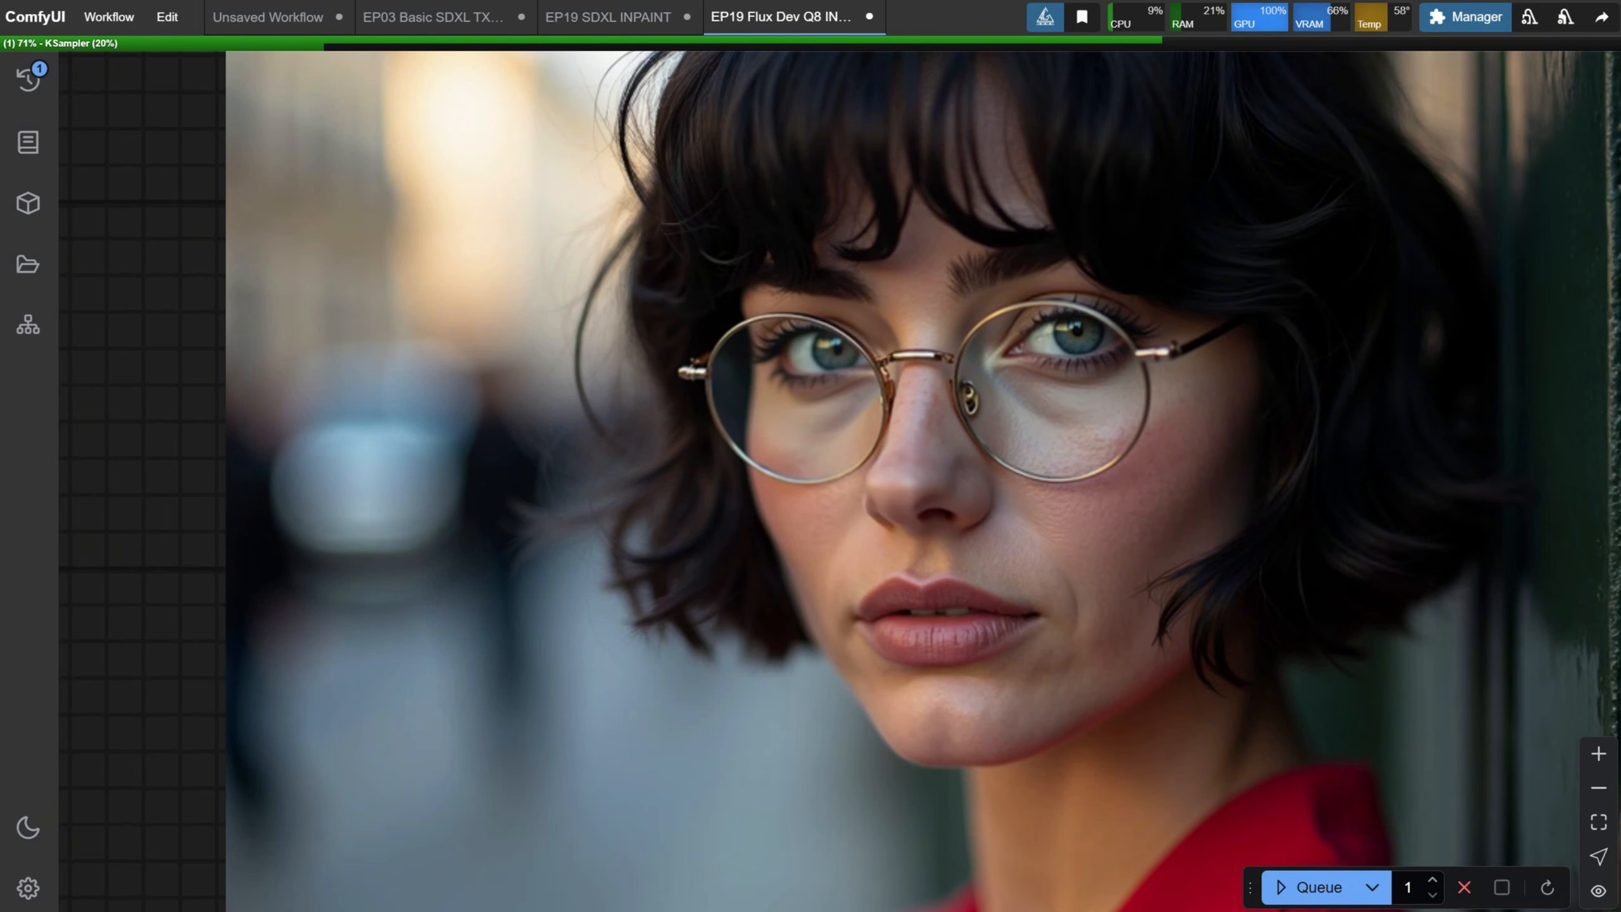
{"action": "scroll", "coordinate": [1295, 367], "scroll_direction": "down", "scroll_amount": 10}
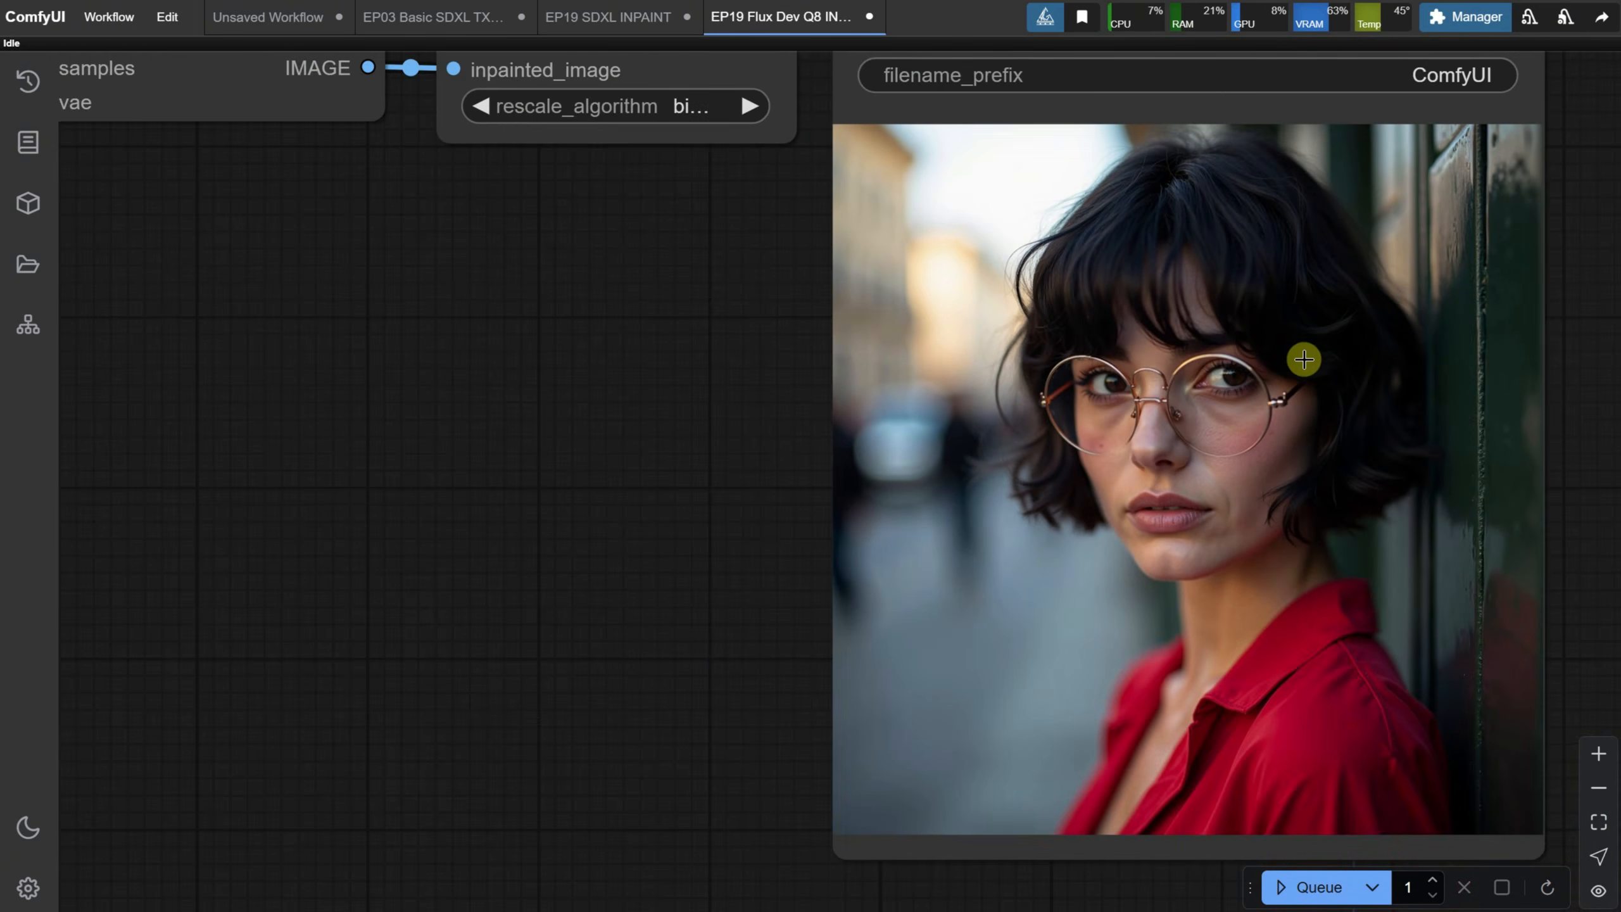
Step: Set the KSampler denoise to 0.90, rerun the Flux workflow, and inspect the woman's eye area in the new result
{"action": "scroll", "coordinate": [1304, 360], "scroll_direction": "down", "scroll_amount": 5}
{"action": "left_click_drag", "start_coordinate": [687, 373], "coordinate": [923, 347]}
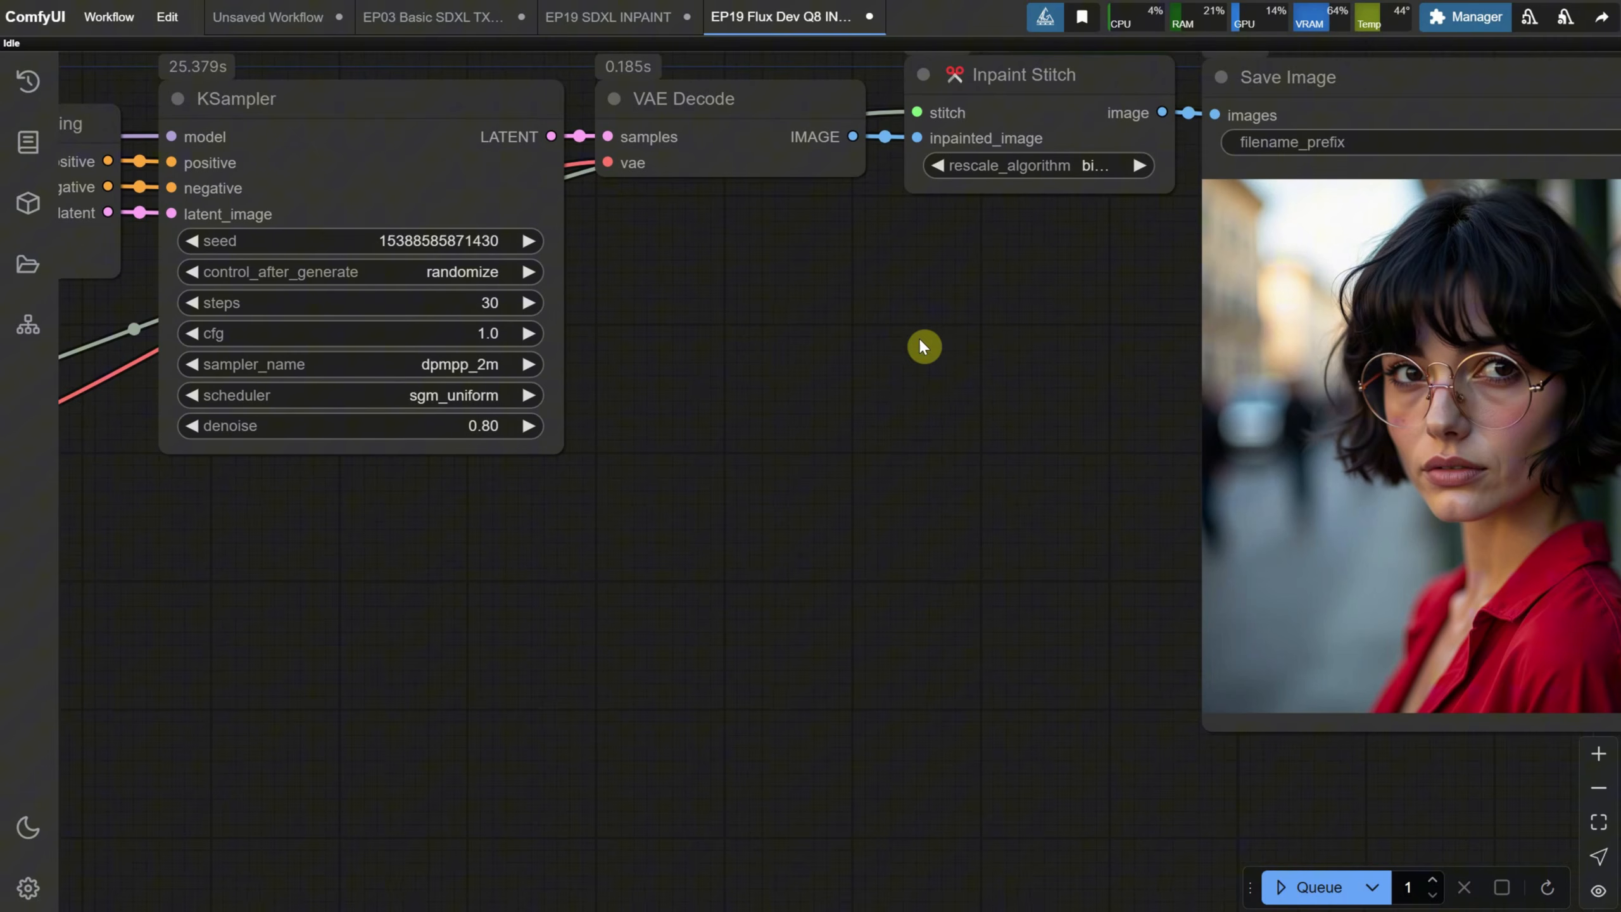
{"action": "left_click", "coordinate": [488, 430]}
{"action": "type", "text": "0.85"}
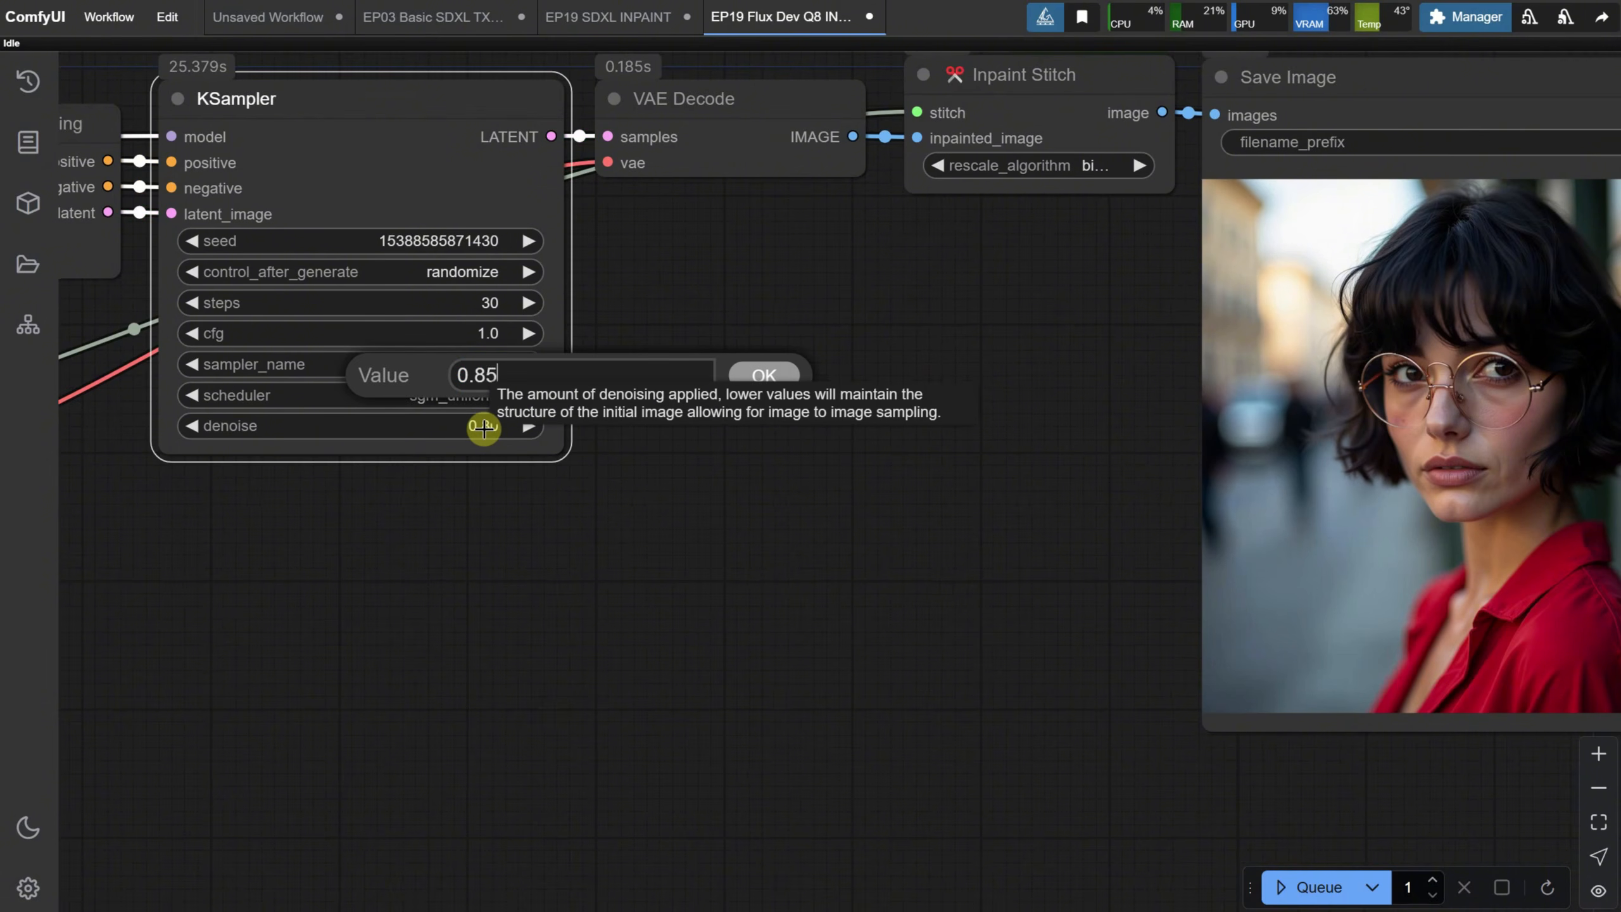
{"action": "type", "text": ".9"}
{"action": "key", "text": "Return"}
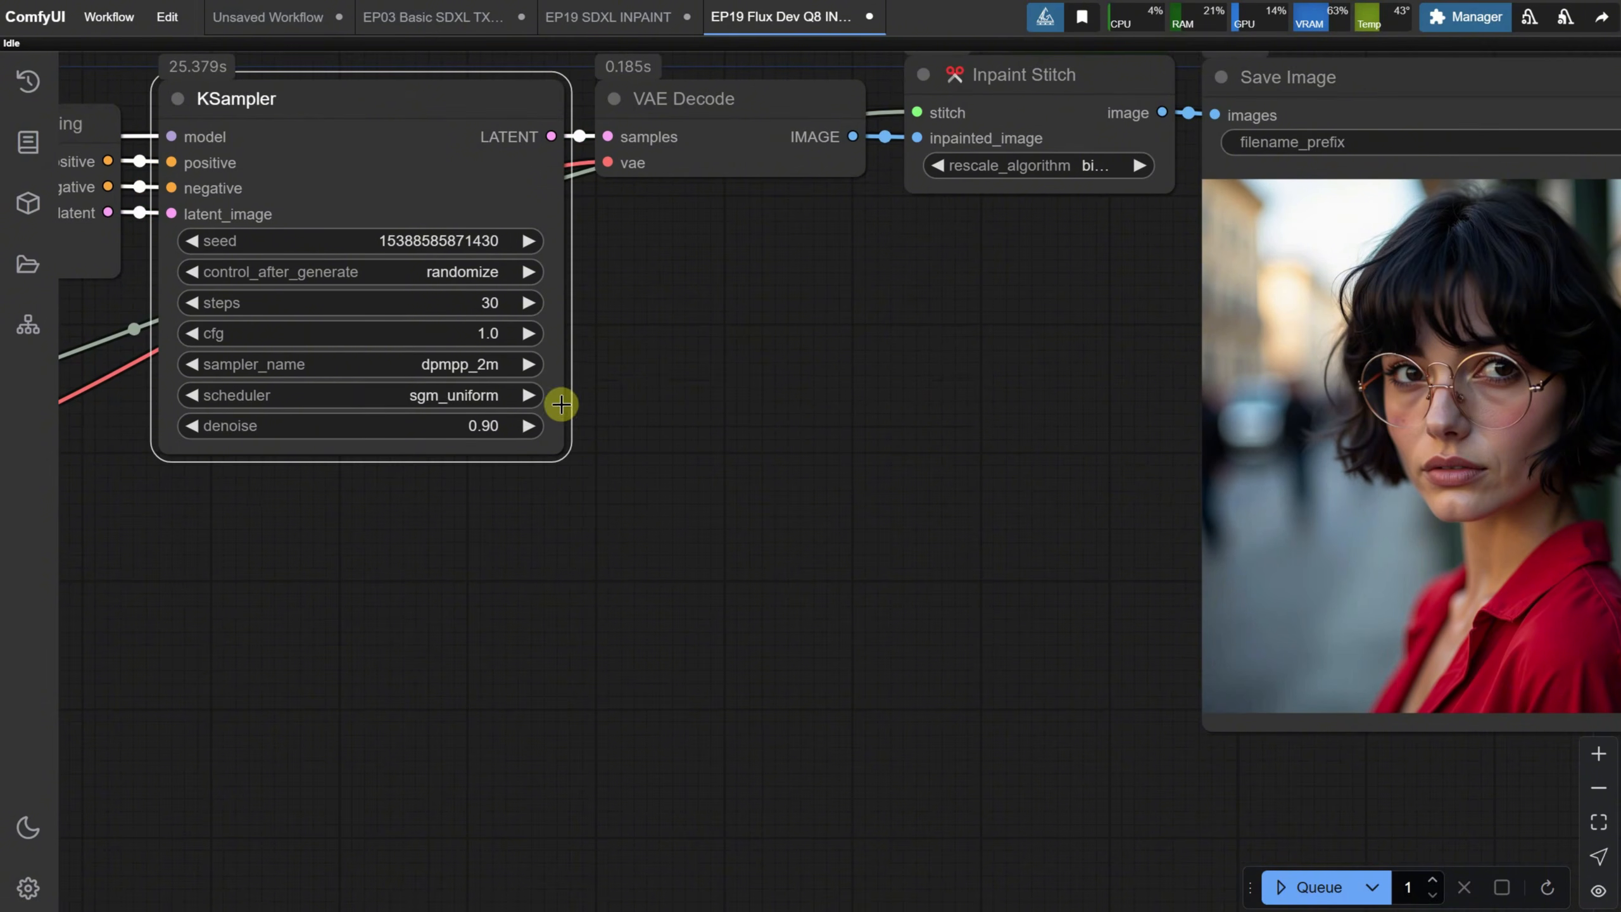
{"action": "left_click", "coordinate": [1283, 887]}
{"action": "scroll", "coordinate": [1135, 476], "scroll_direction": "up", "scroll_amount": 2}
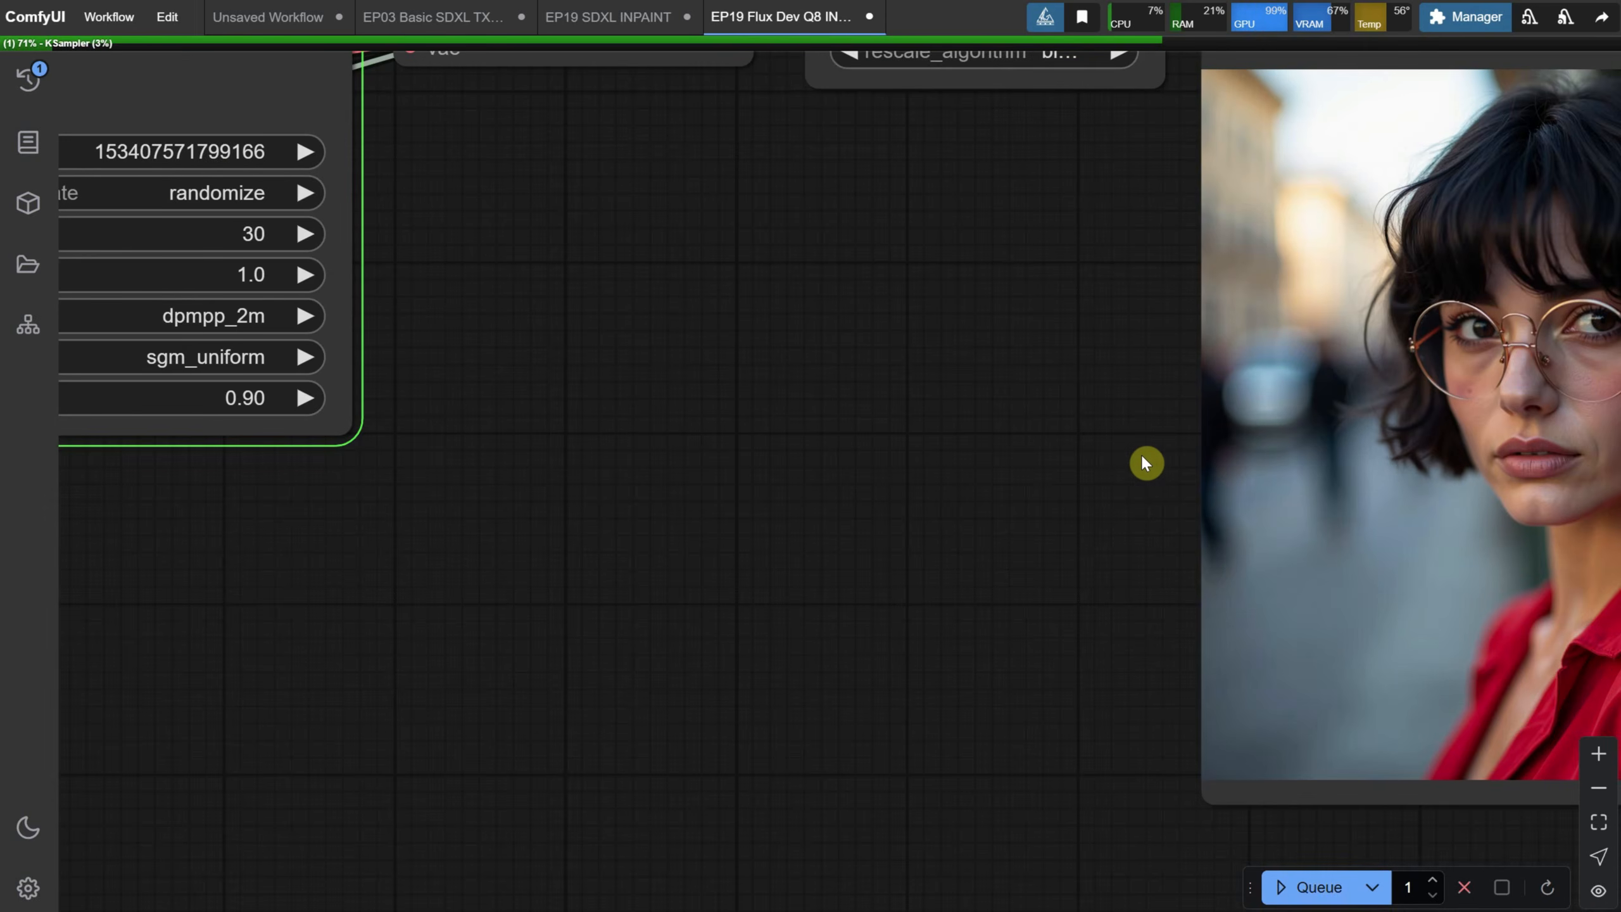
{"action": "left_click_drag", "start_coordinate": [1147, 463], "coordinate": [575, 525]}
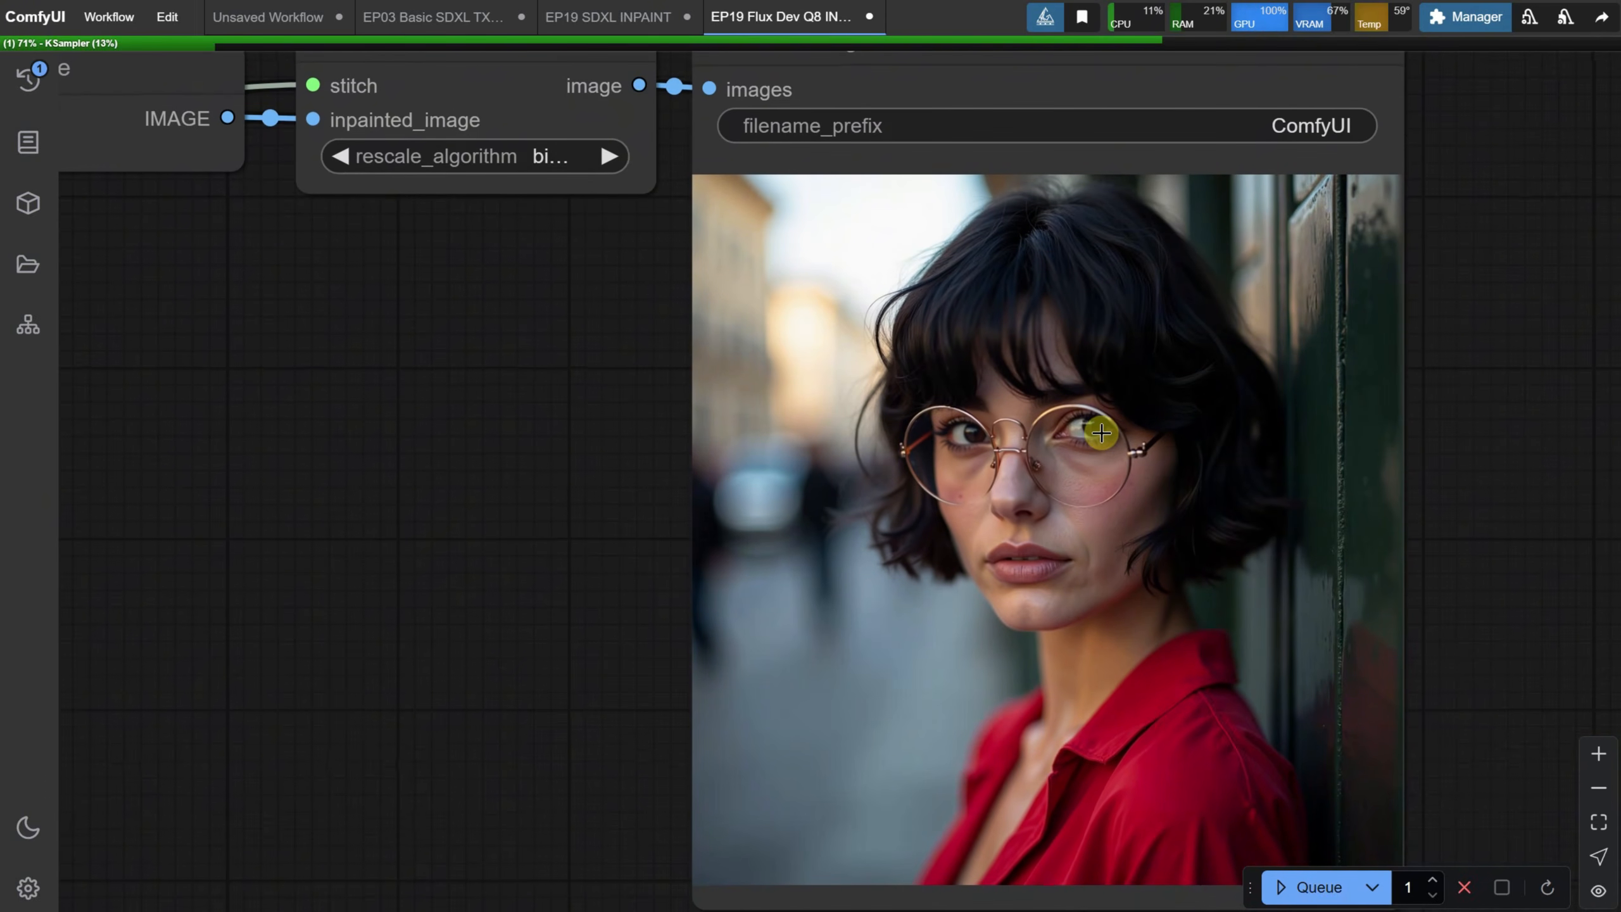
{"action": "scroll", "coordinate": [1101, 433], "scroll_direction": "up", "scroll_amount": 3}
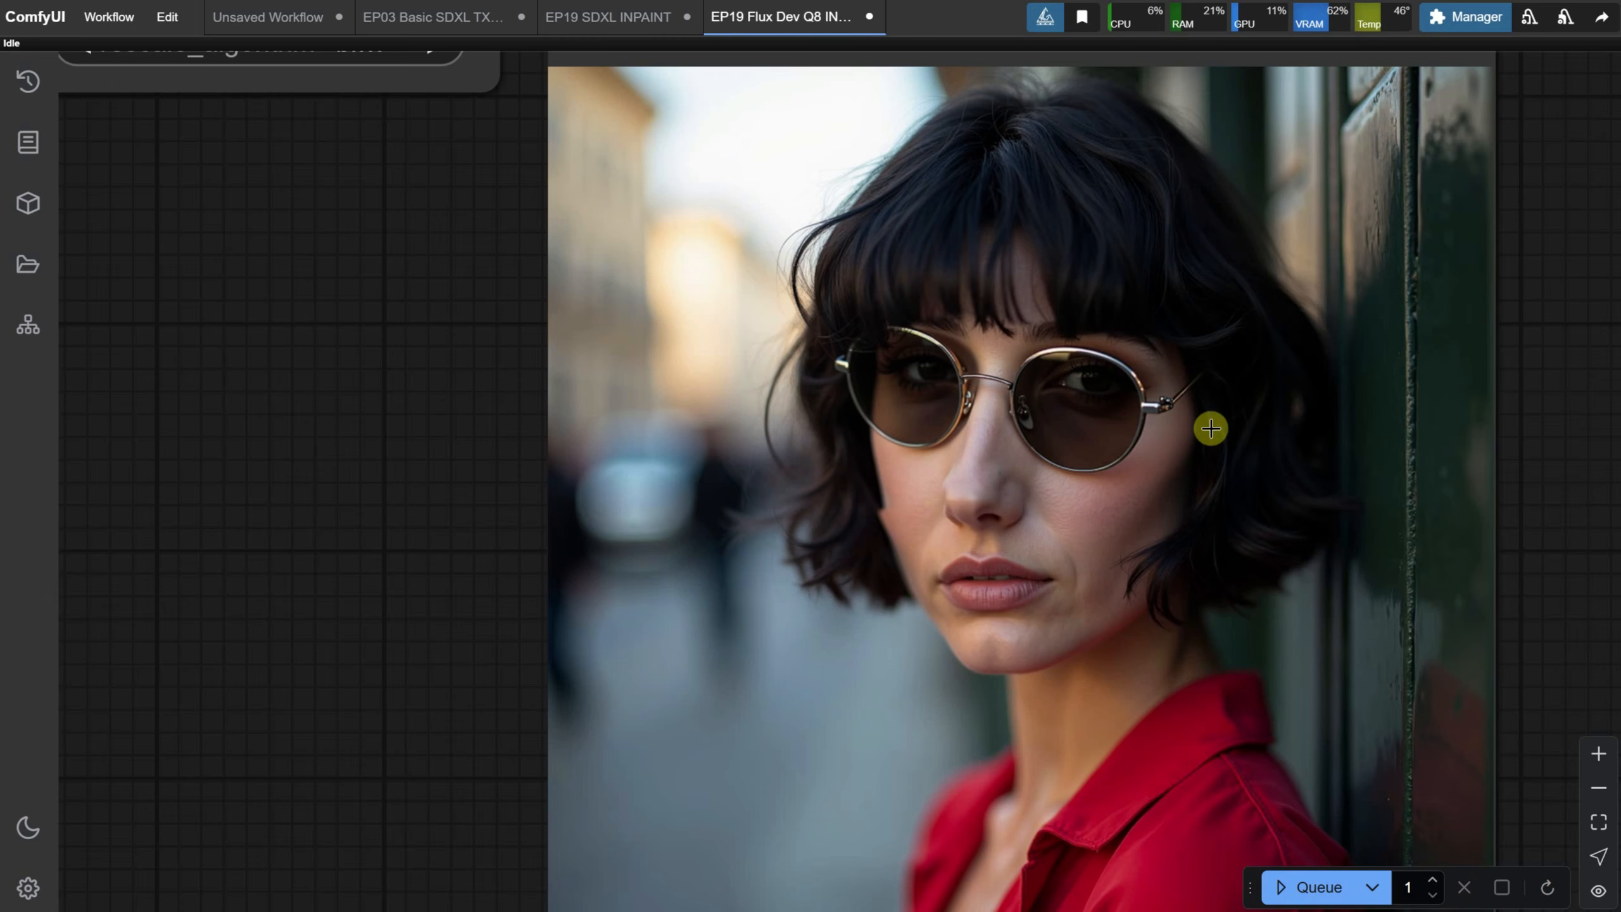
{"action": "scroll", "coordinate": [1124, 543], "scroll_direction": "down", "scroll_amount": 3}
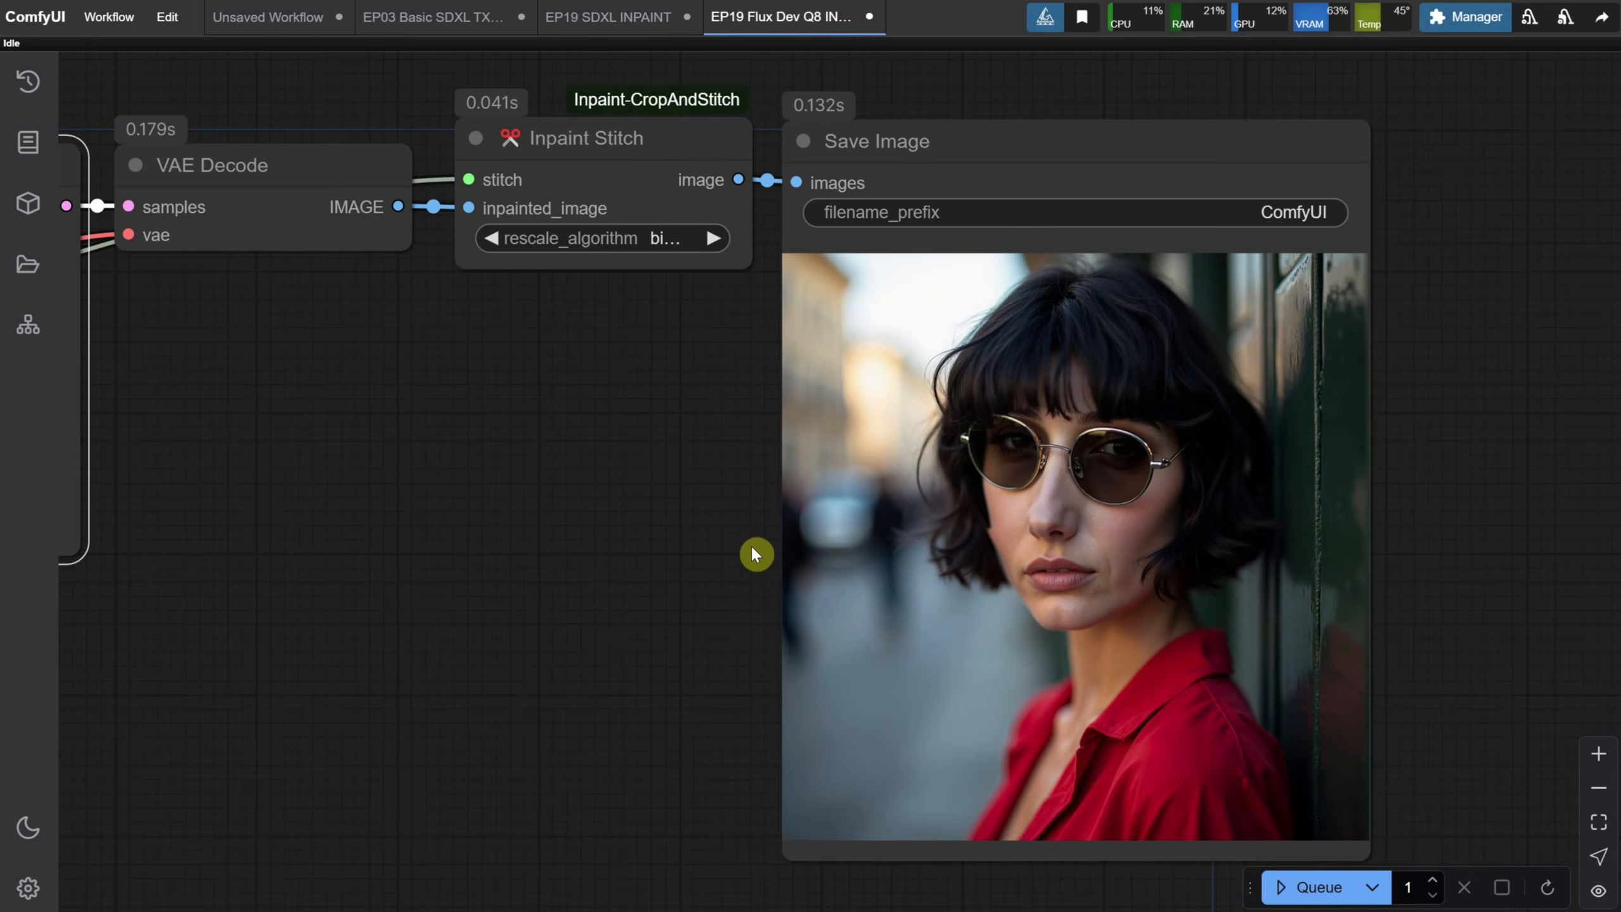
Step: Open the woman image in the mask editor, replace the eye mask with one covering her face and hair, and save it to the node
{"action": "left_click_drag", "start_coordinate": [756, 554], "coordinate": [1306, 550]}
{"action": "scroll", "coordinate": [1288, 546], "scroll_direction": "down", "scroll_amount": 2}
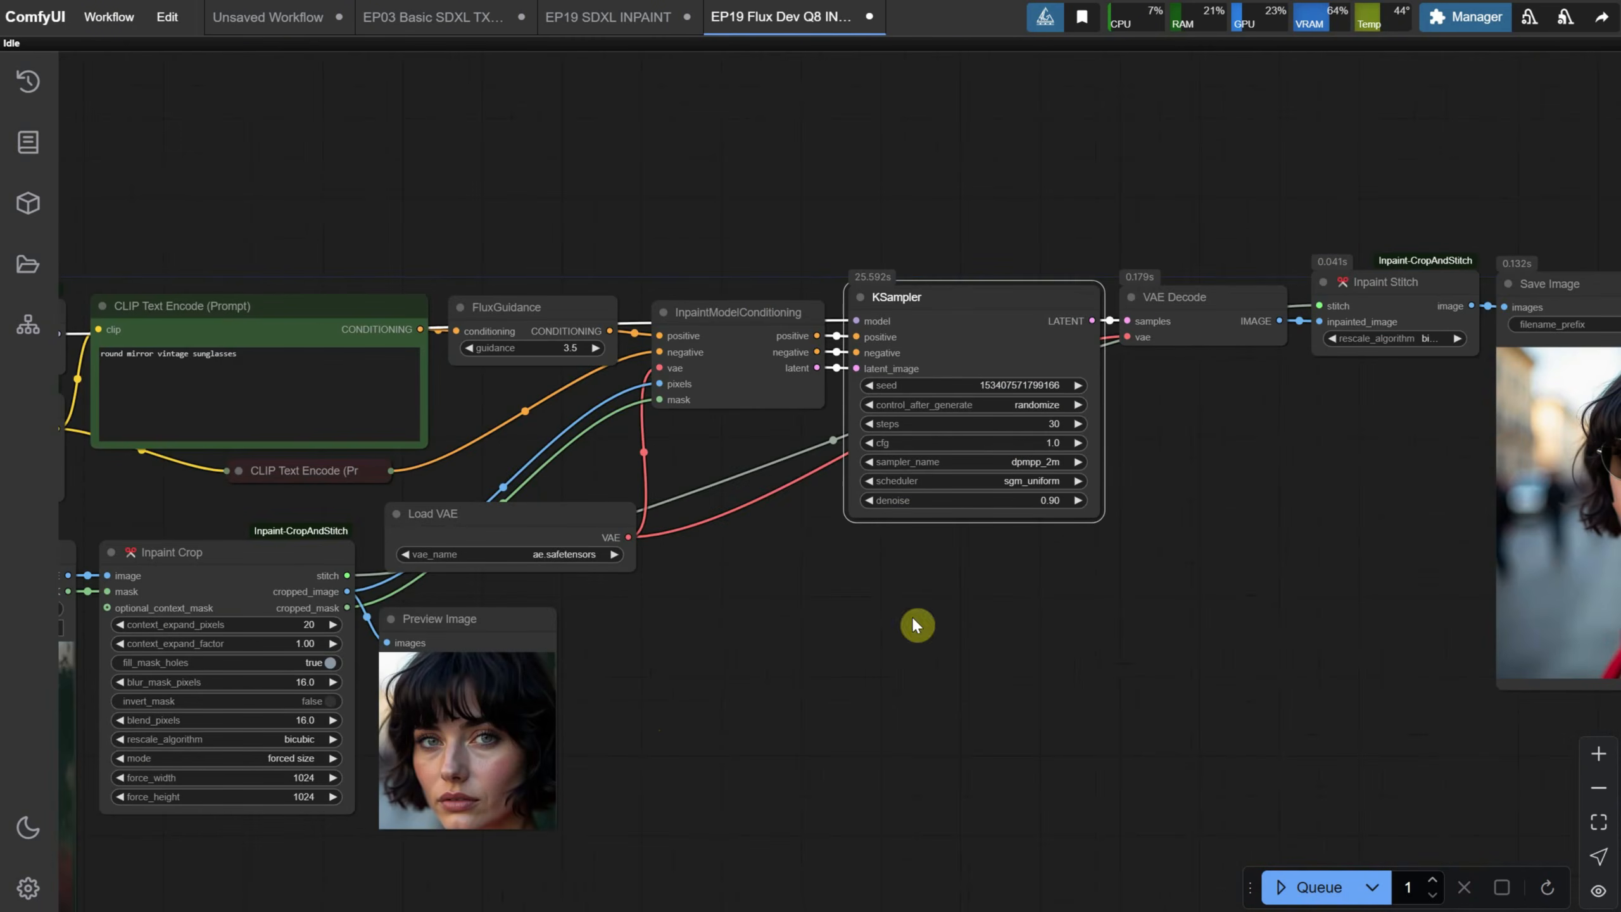
{"action": "scroll", "coordinate": [1053, 501], "scroll_direction": "up", "scroll_amount": 3}
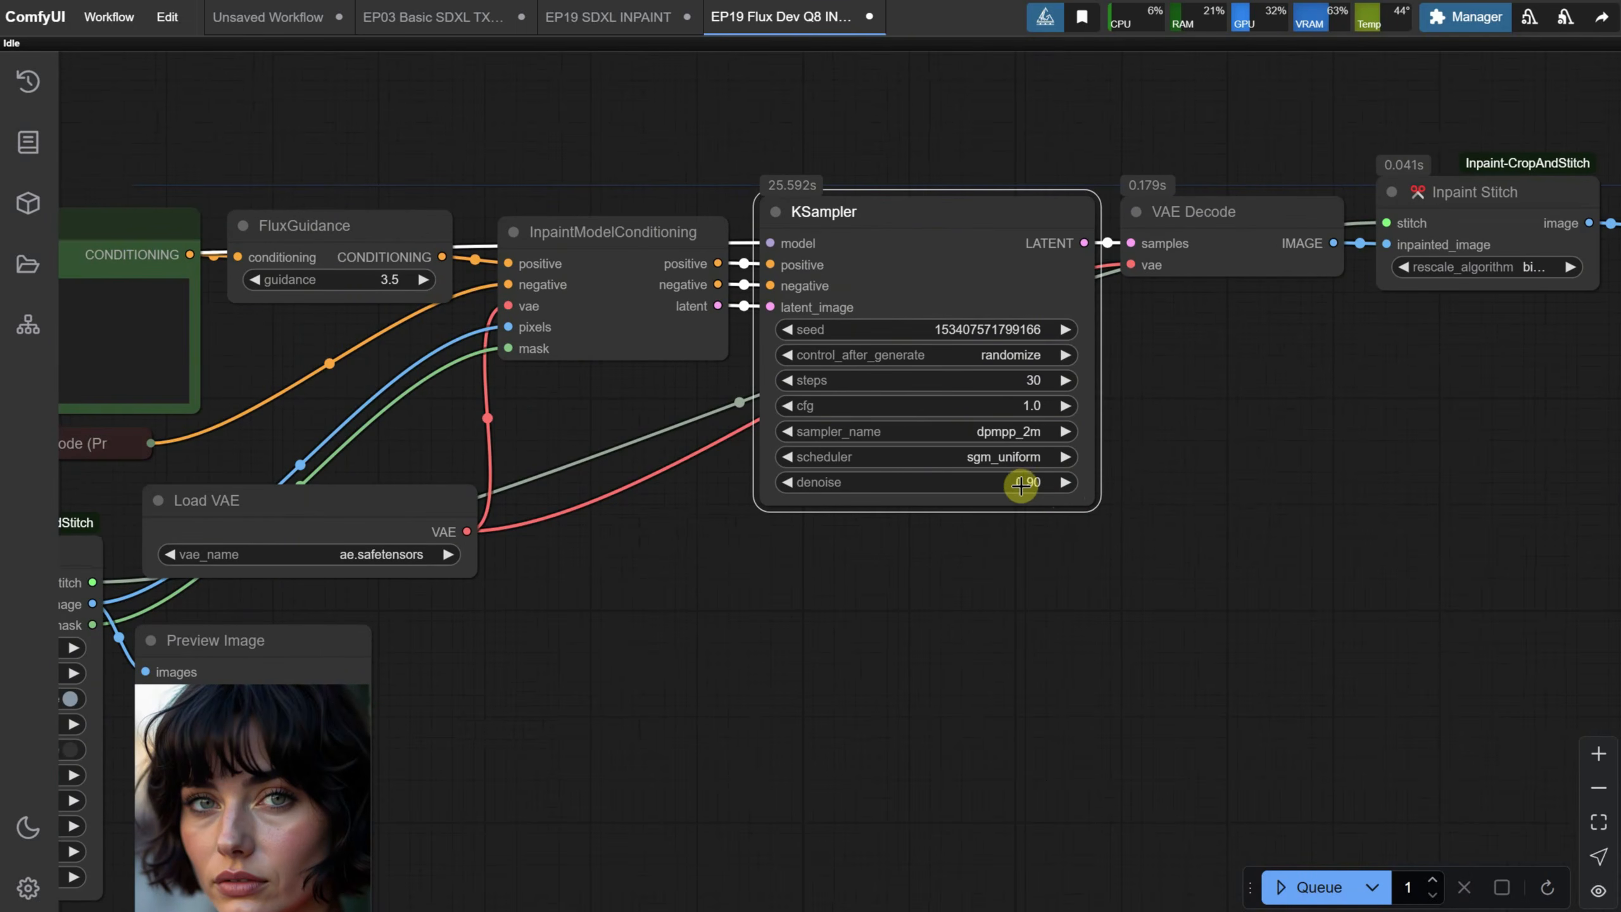
{"action": "scroll", "coordinate": [1022, 485], "scroll_direction": "down", "scroll_amount": 2}
{"action": "left_click_drag", "start_coordinate": [948, 547], "coordinate": [1422, 470]}
{"action": "scroll", "coordinate": [567, 553], "scroll_direction": "up", "scroll_amount": 2}
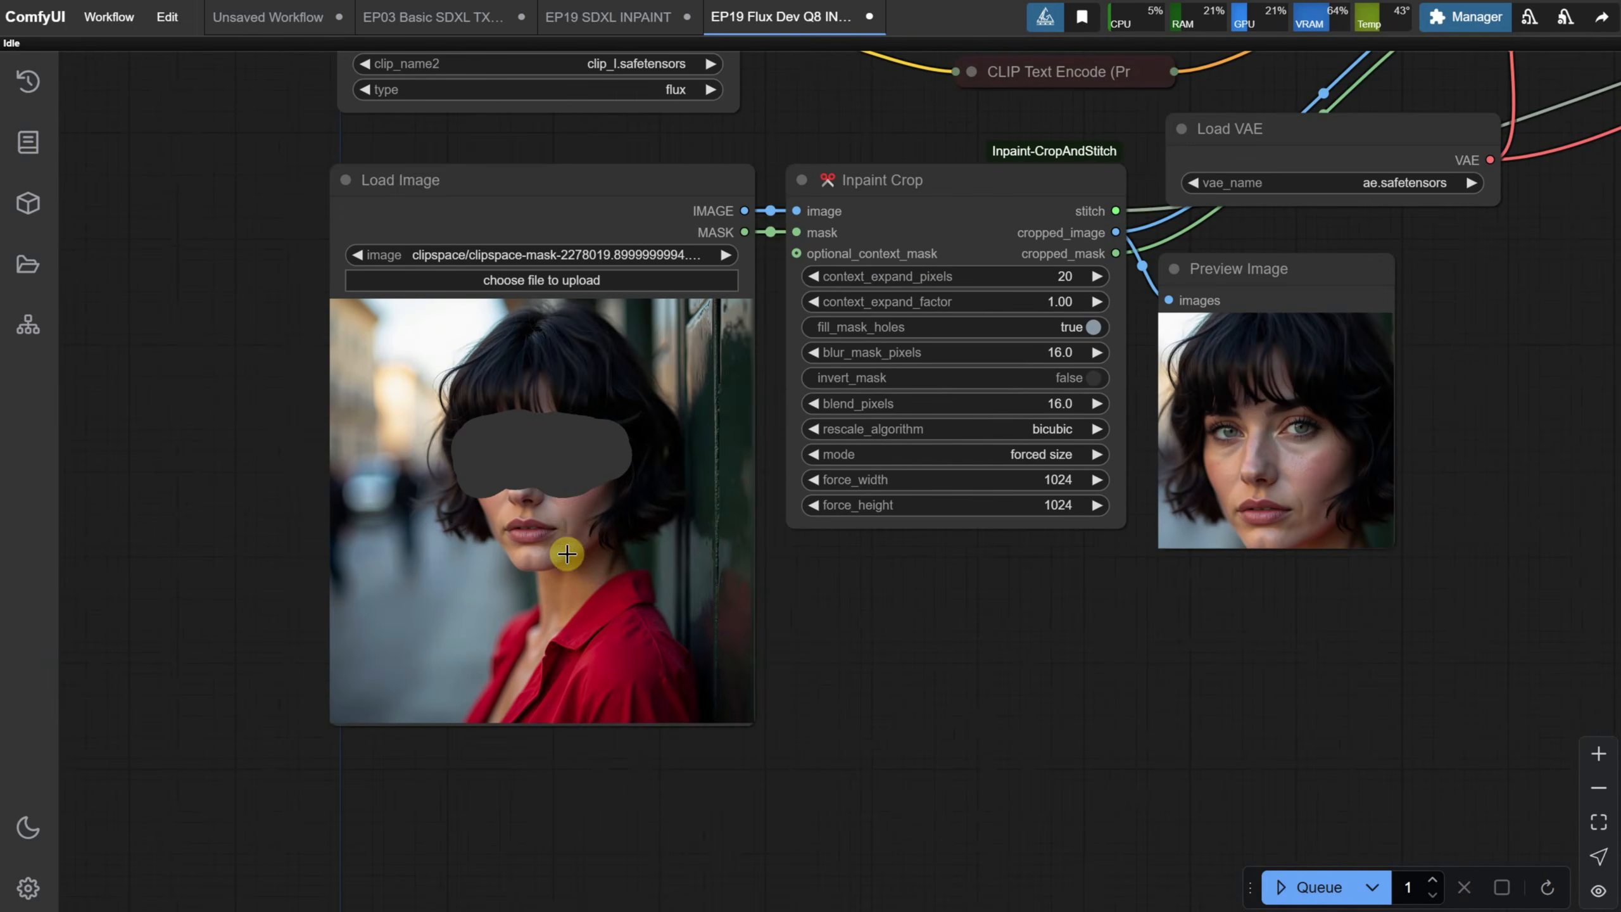
{"action": "right_click", "coordinate": [567, 553]}
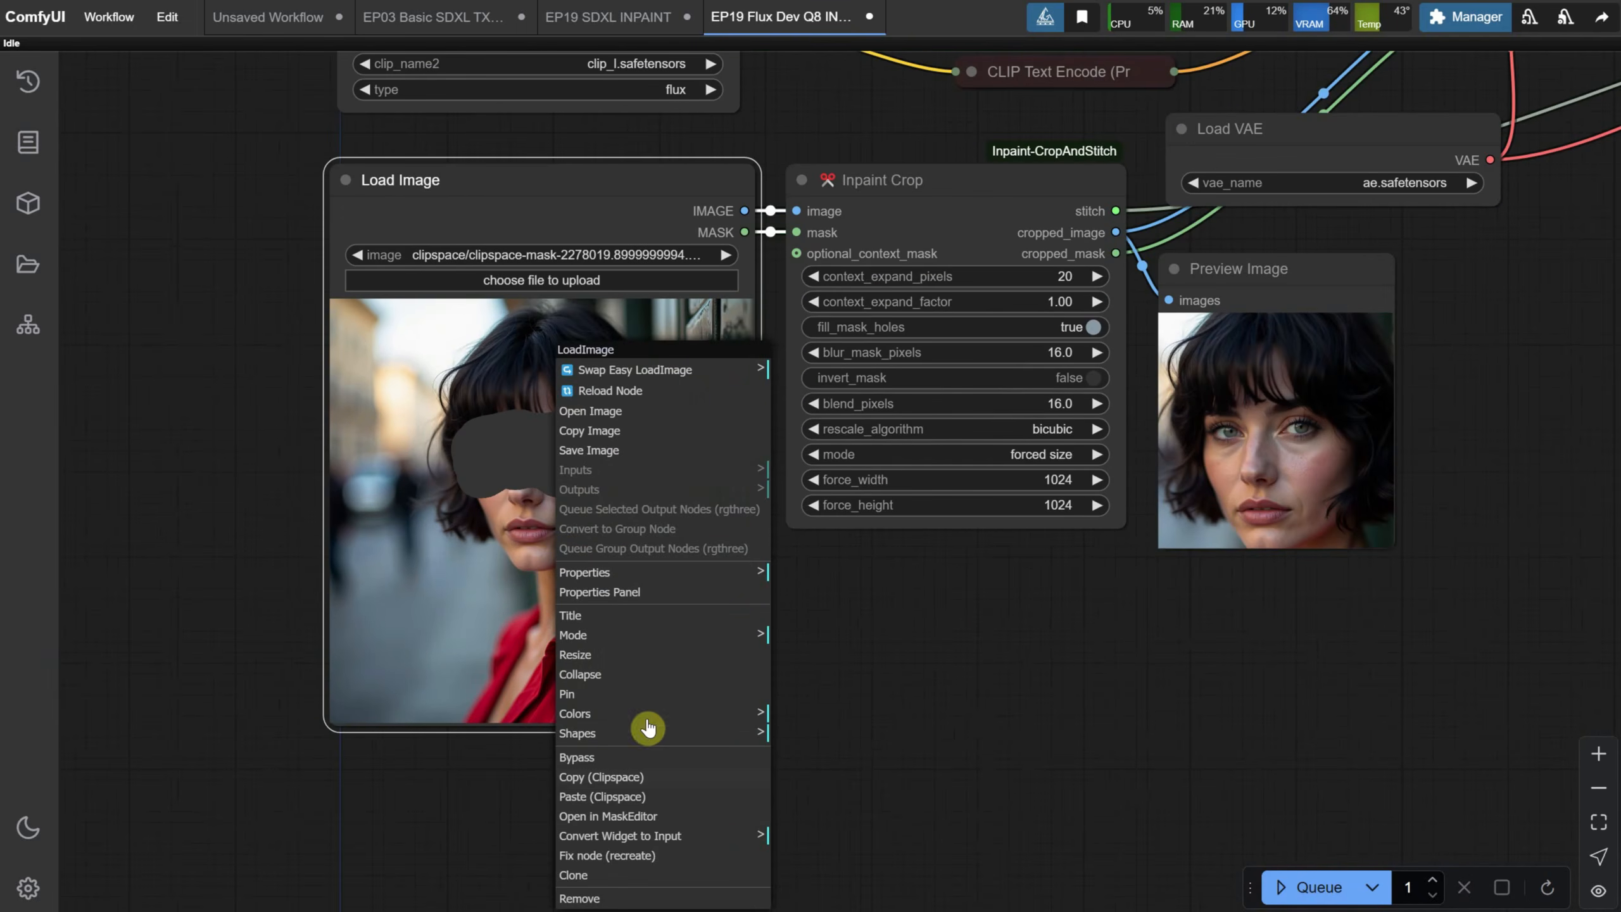
{"action": "left_click", "coordinate": [629, 817]}
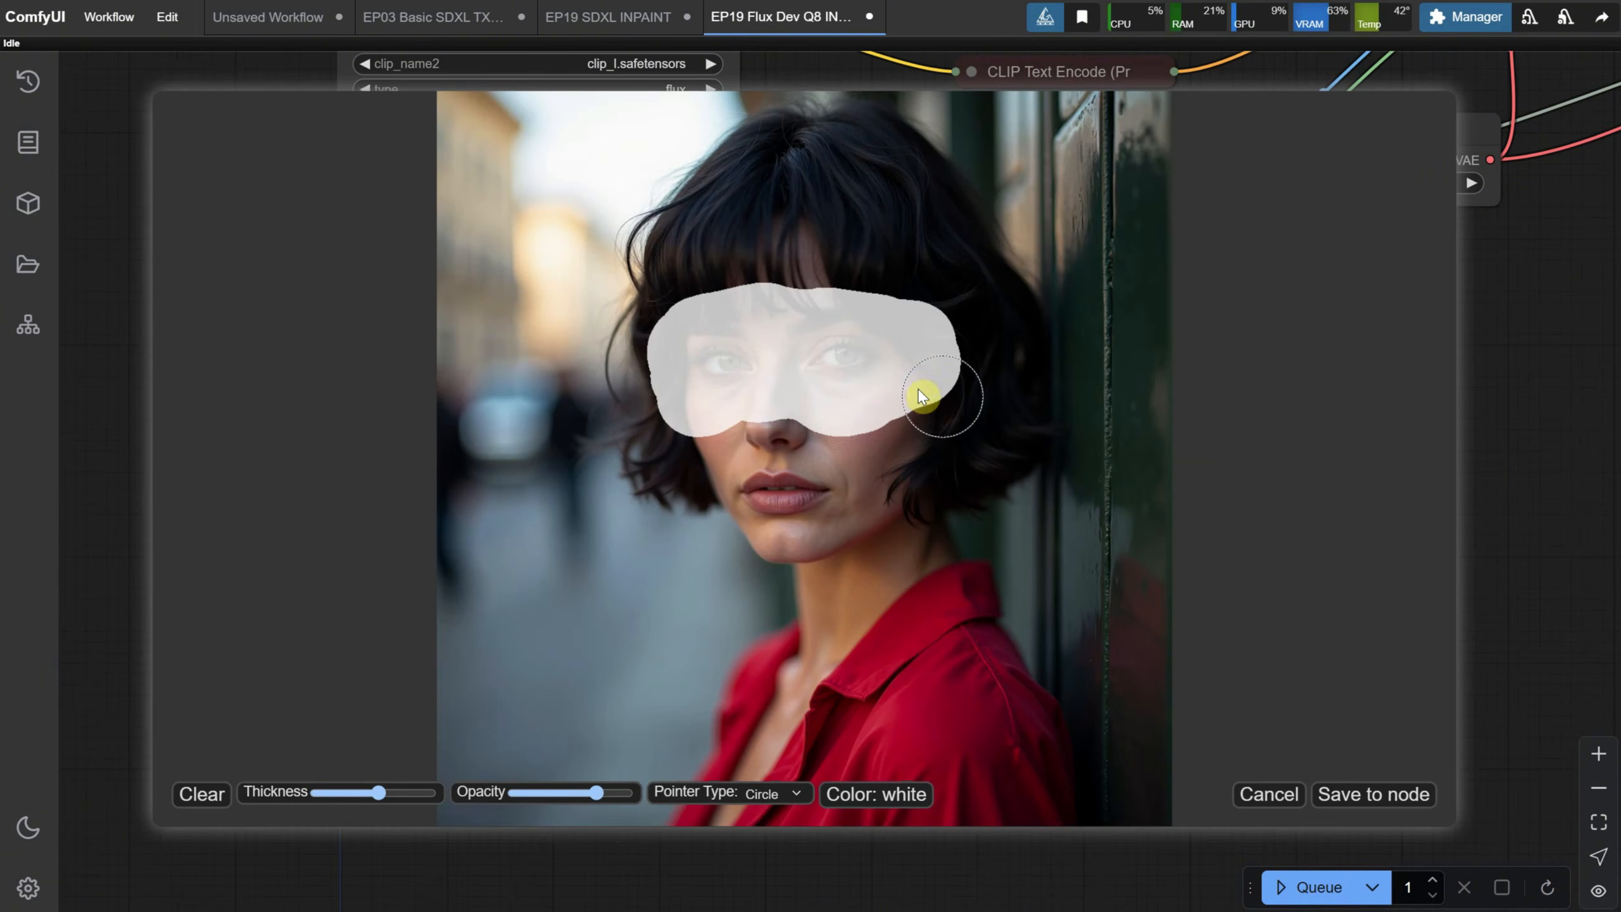
{"action": "left_click", "coordinate": [219, 790]}
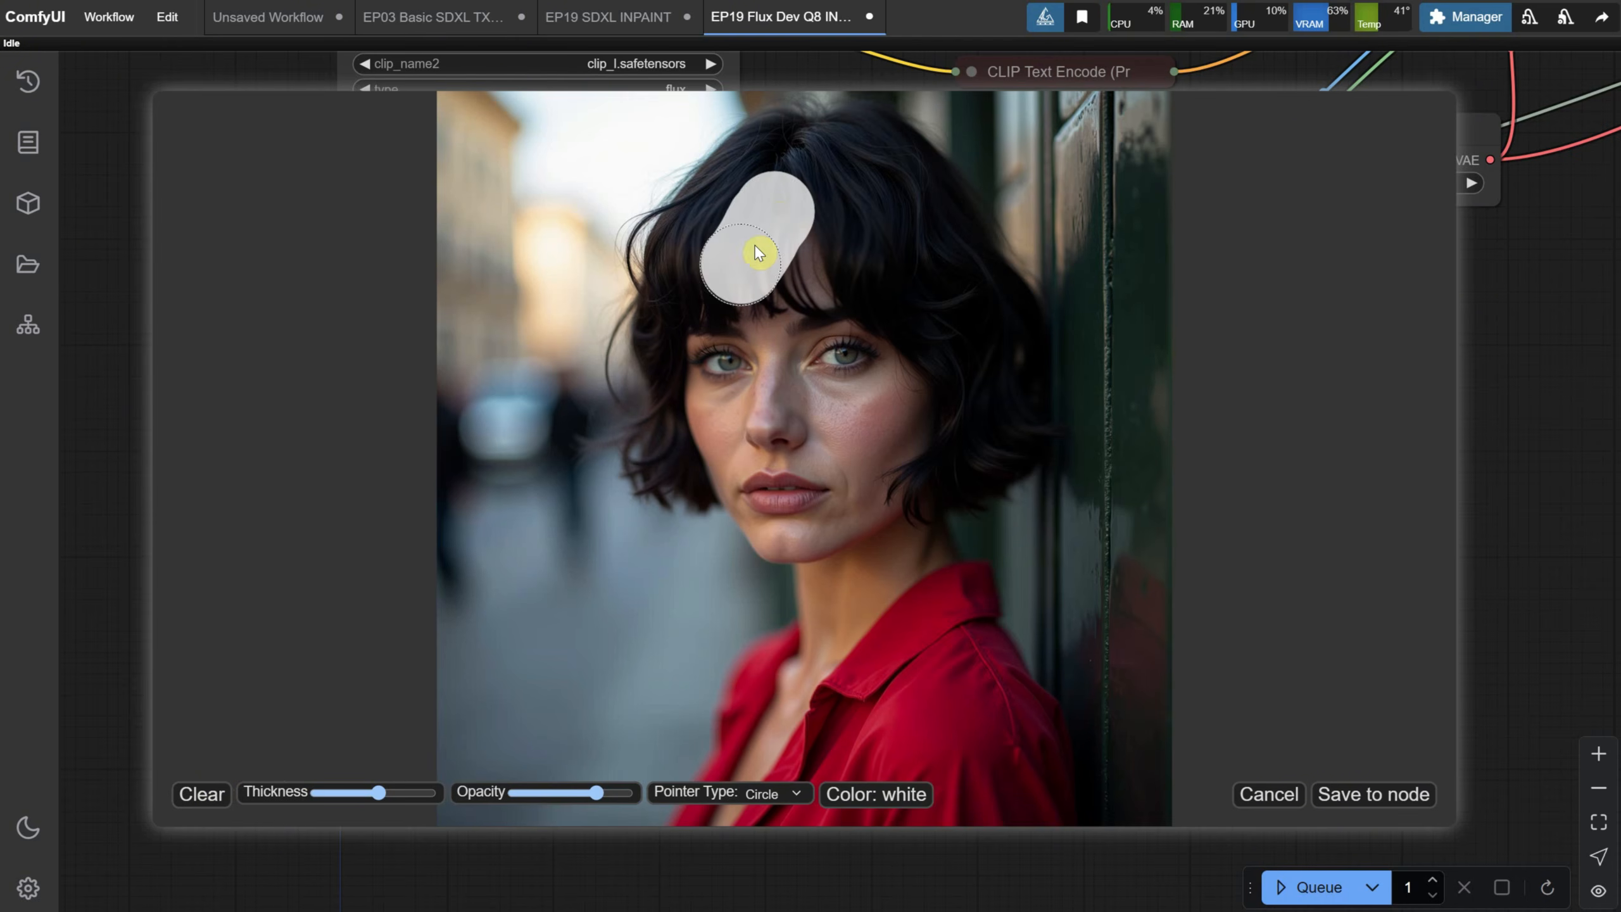
{"action": "mouse_move", "coordinate": [758, 252]}
{"action": "left_mouse_down"}
{"action": "mouse_move", "coordinate": [707, 314]}
{"action": "mouse_move", "coordinate": [709, 253]}
{"action": "mouse_move", "coordinate": [908, 210]}
{"action": "mouse_move", "coordinate": [991, 409]}
{"action": "mouse_move", "coordinate": [793, 515]}
{"action": "mouse_move", "coordinate": [693, 423]}
{"action": "mouse_move", "coordinate": [852, 250]}
{"action": "mouse_move", "coordinate": [923, 346]}
{"action": "mouse_move", "coordinate": [824, 516]}
{"action": "mouse_move", "coordinate": [763, 518]}
{"action": "left_mouse_up"}
{"action": "left_click", "coordinate": [1374, 793]}
Step: Enable invert_mask in Inpaint Crop and set the prompt to "portrait of a woman in the winter, cinematic, epic, christmas"
{"action": "scroll", "coordinate": [999, 663], "scroll_direction": "up", "scroll_amount": 2}
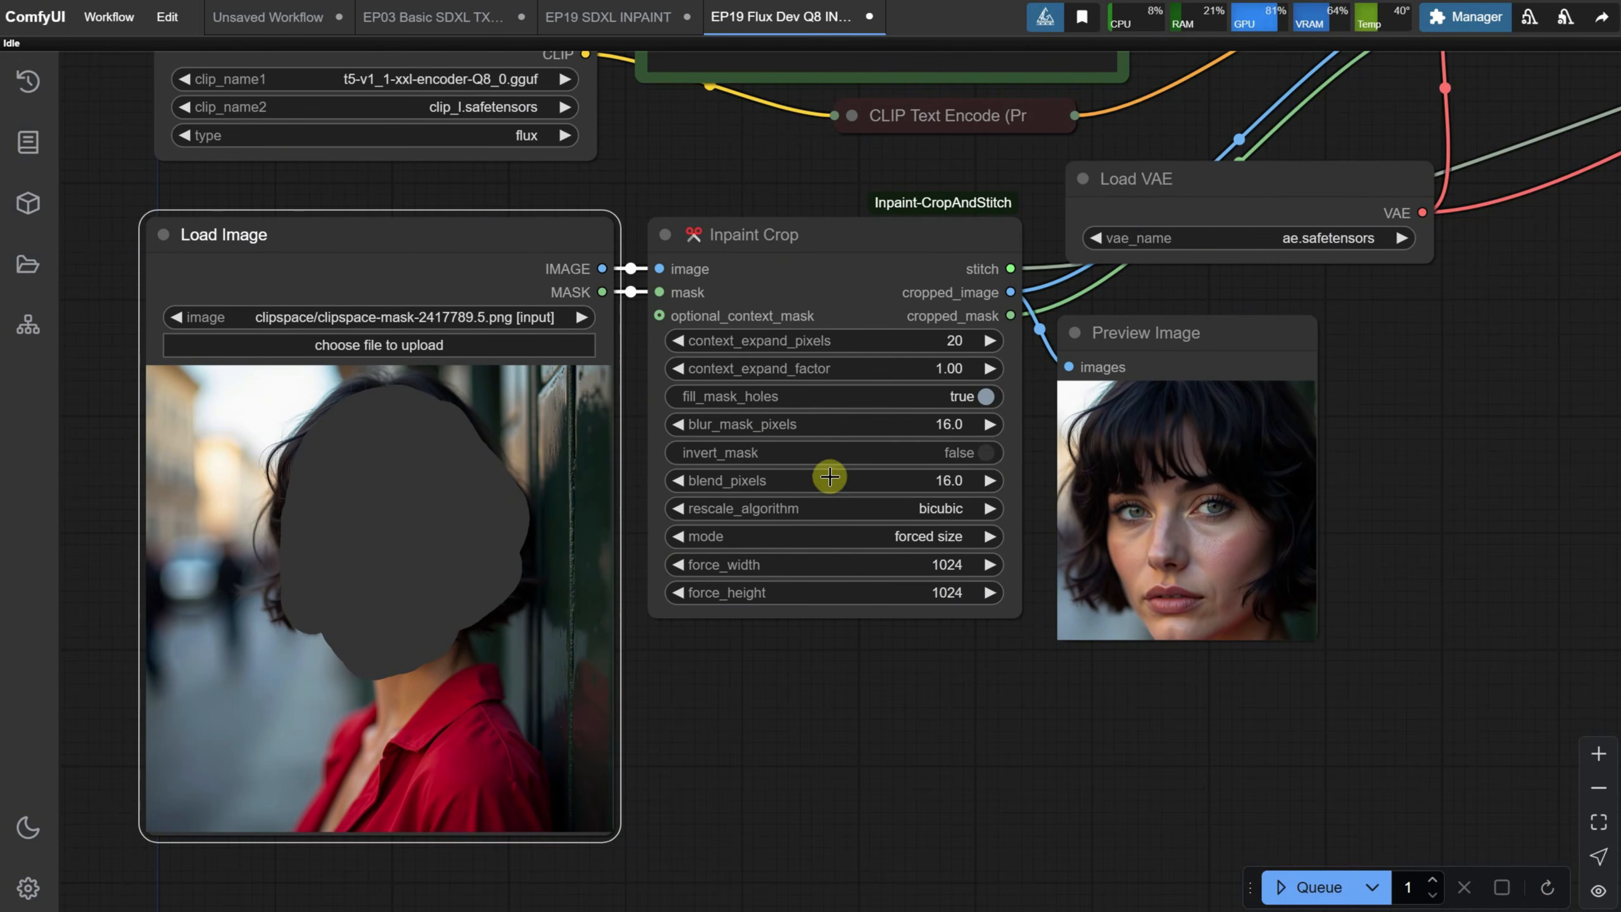
{"action": "left_click", "coordinate": [987, 454]}
{"action": "scroll", "coordinate": [1502, 444], "scroll_direction": "down", "scroll_amount": 2}
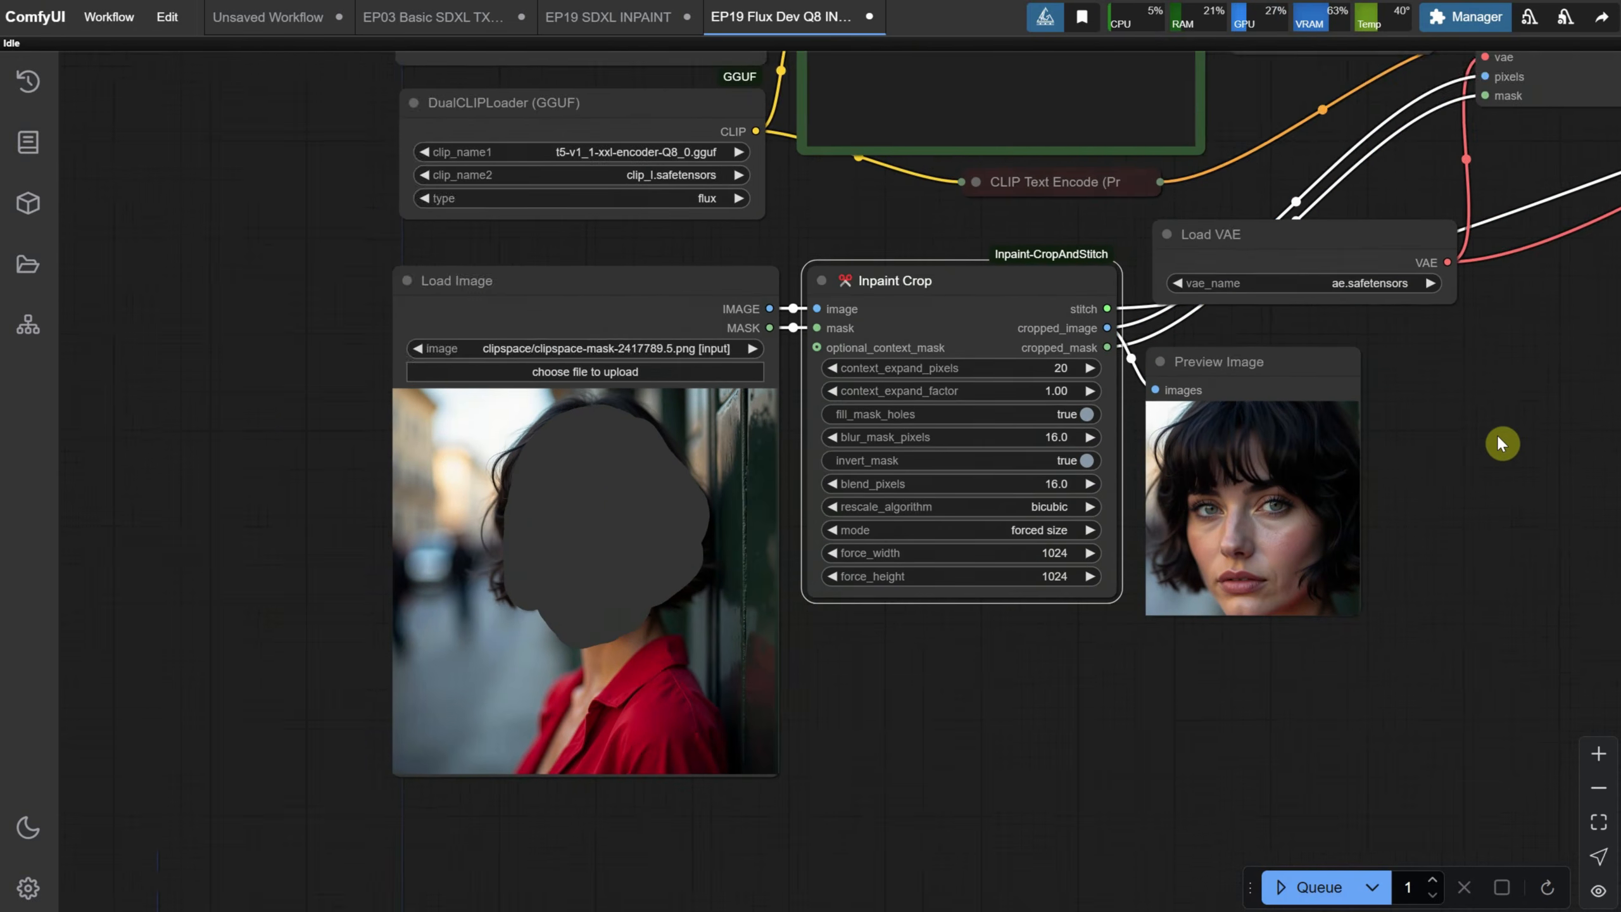
{"action": "left_click_drag", "start_coordinate": [1501, 443], "coordinate": [1130, 622]}
{"action": "left_click", "coordinate": [693, 248]}
{"action": "type", "text": "portrait of a woman in the winter, cinematic, epic, christmas"}
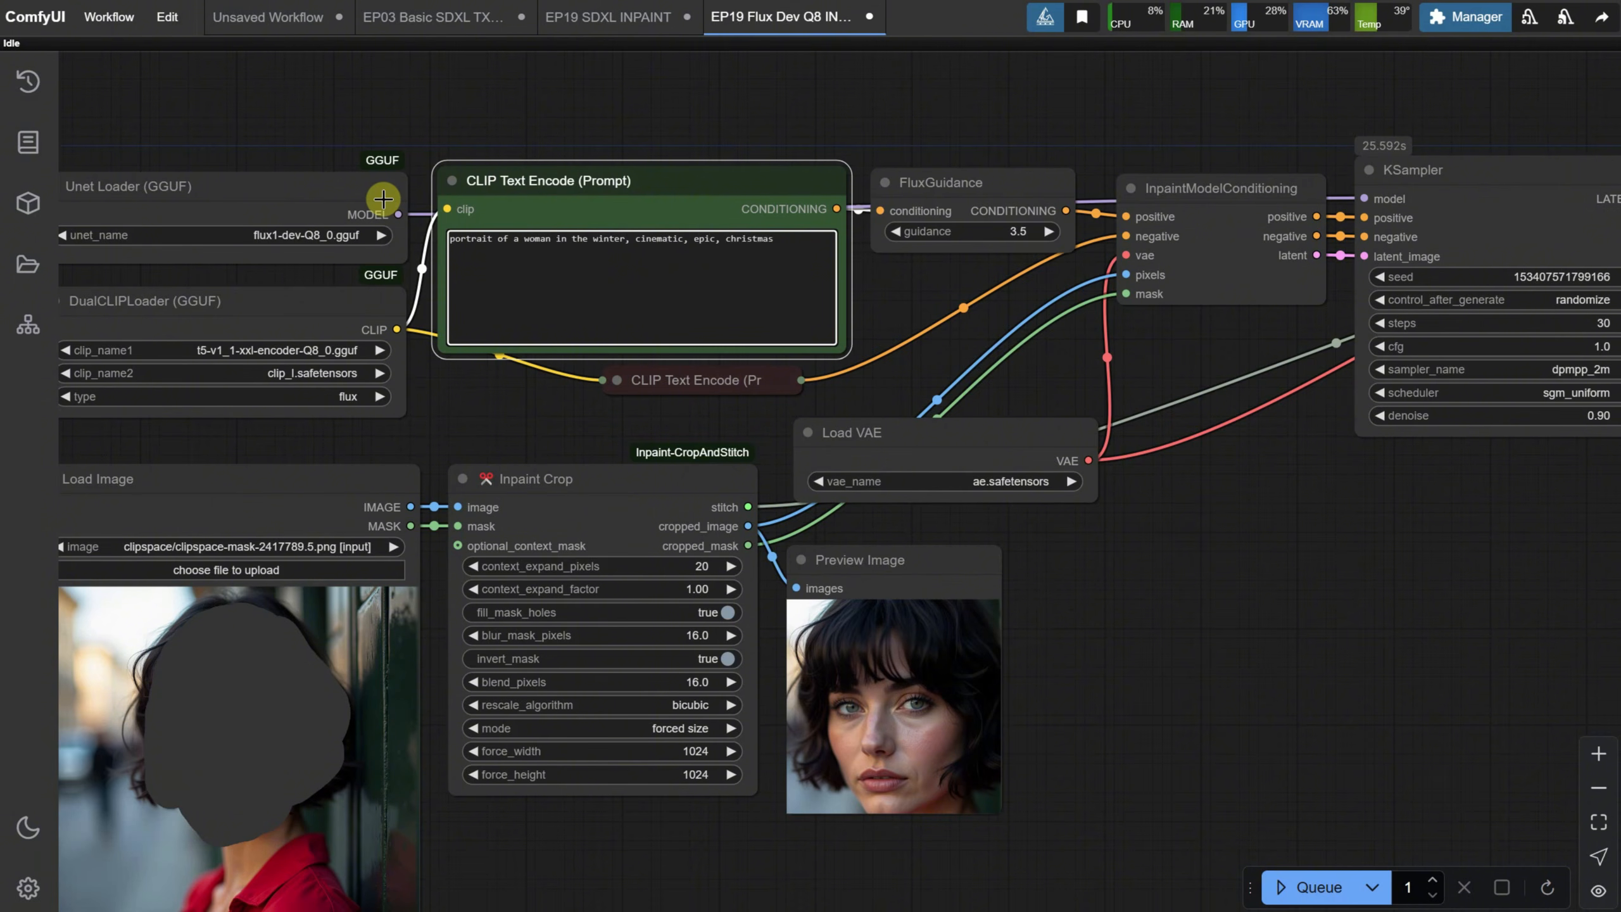
Step: Set the Inpaint Crop blur_mask_pixels to 64, run the Flux workflow, and inspect the woman's new background and clothing
{"action": "left_click_drag", "start_coordinate": [702, 415], "coordinate": [851, 285]}
{"action": "left_click", "coordinate": [845, 507]}
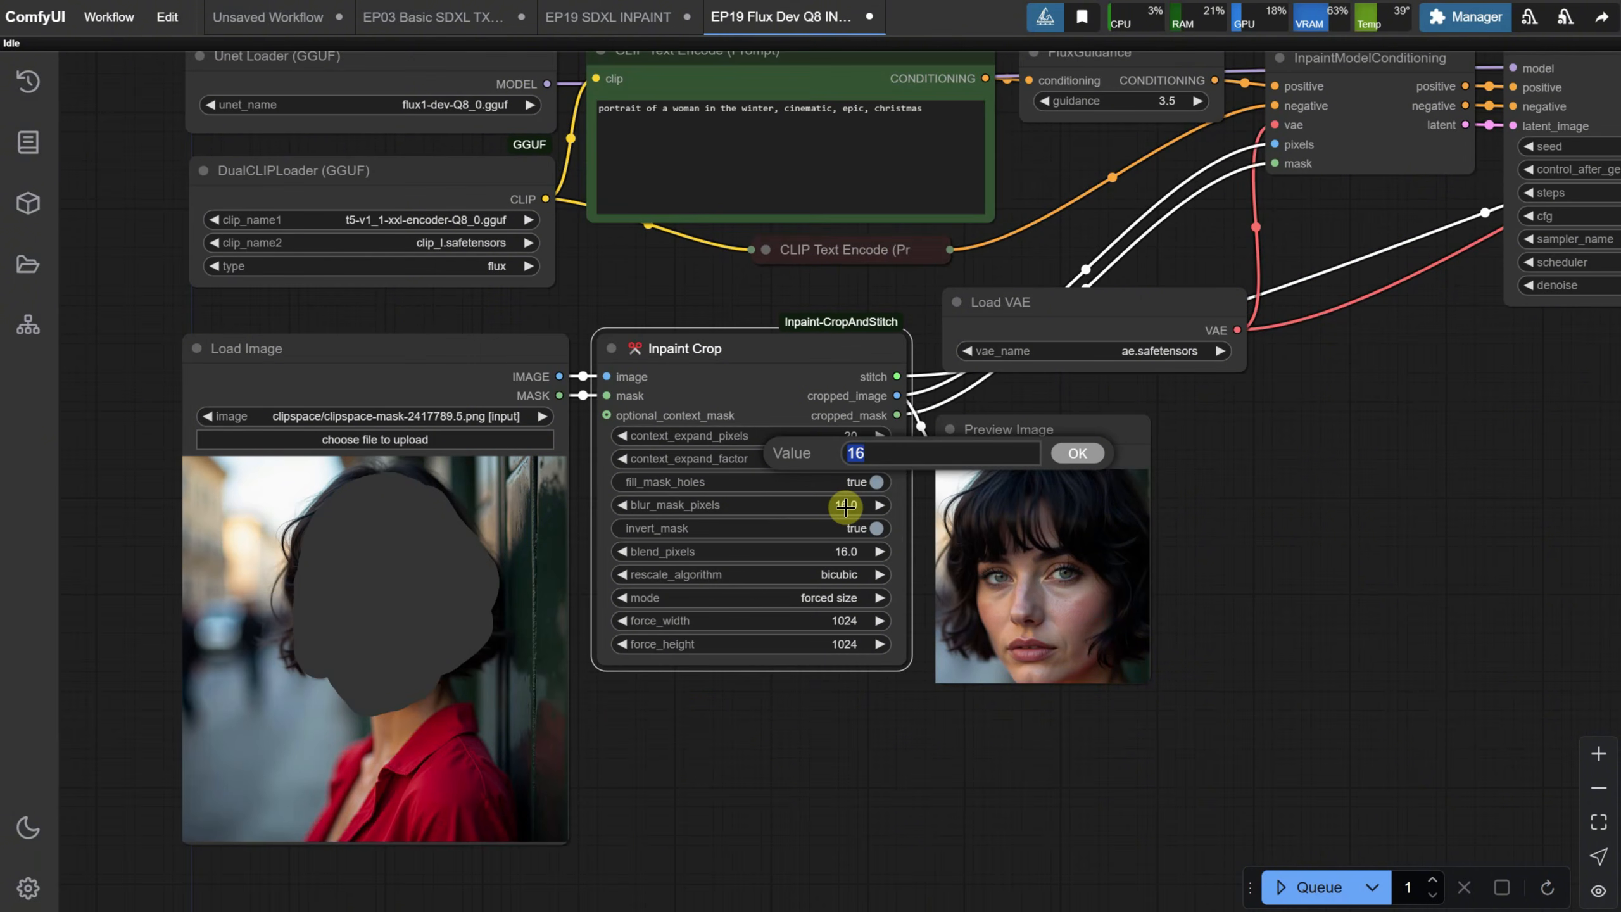
{"action": "key", "text": "Return"}
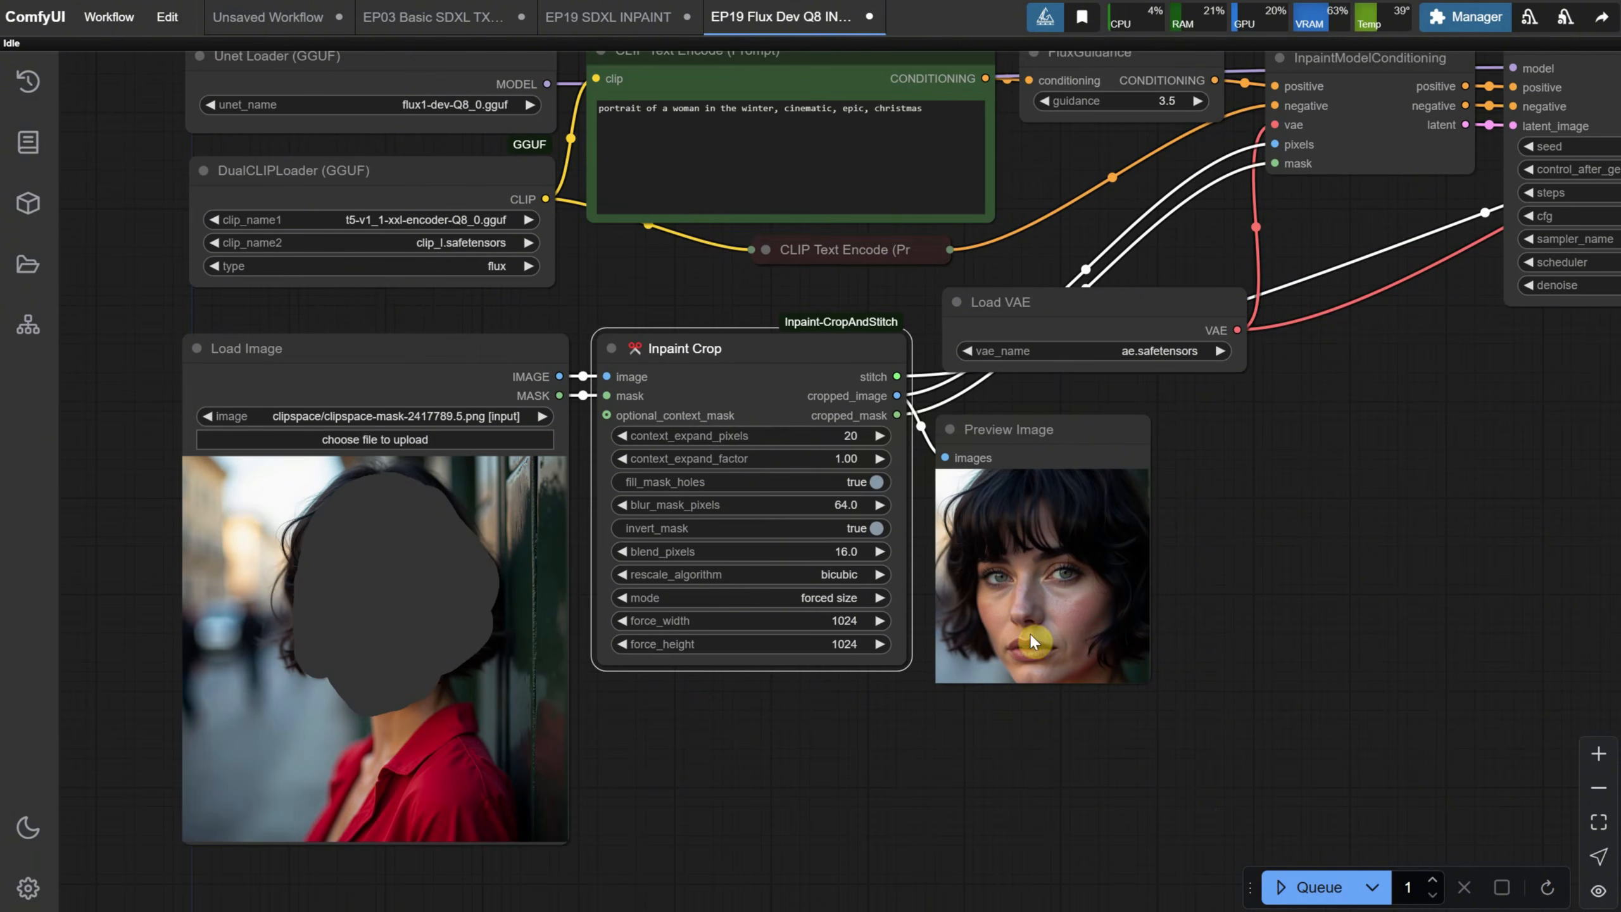
{"action": "left_click", "coordinate": [1296, 889]}
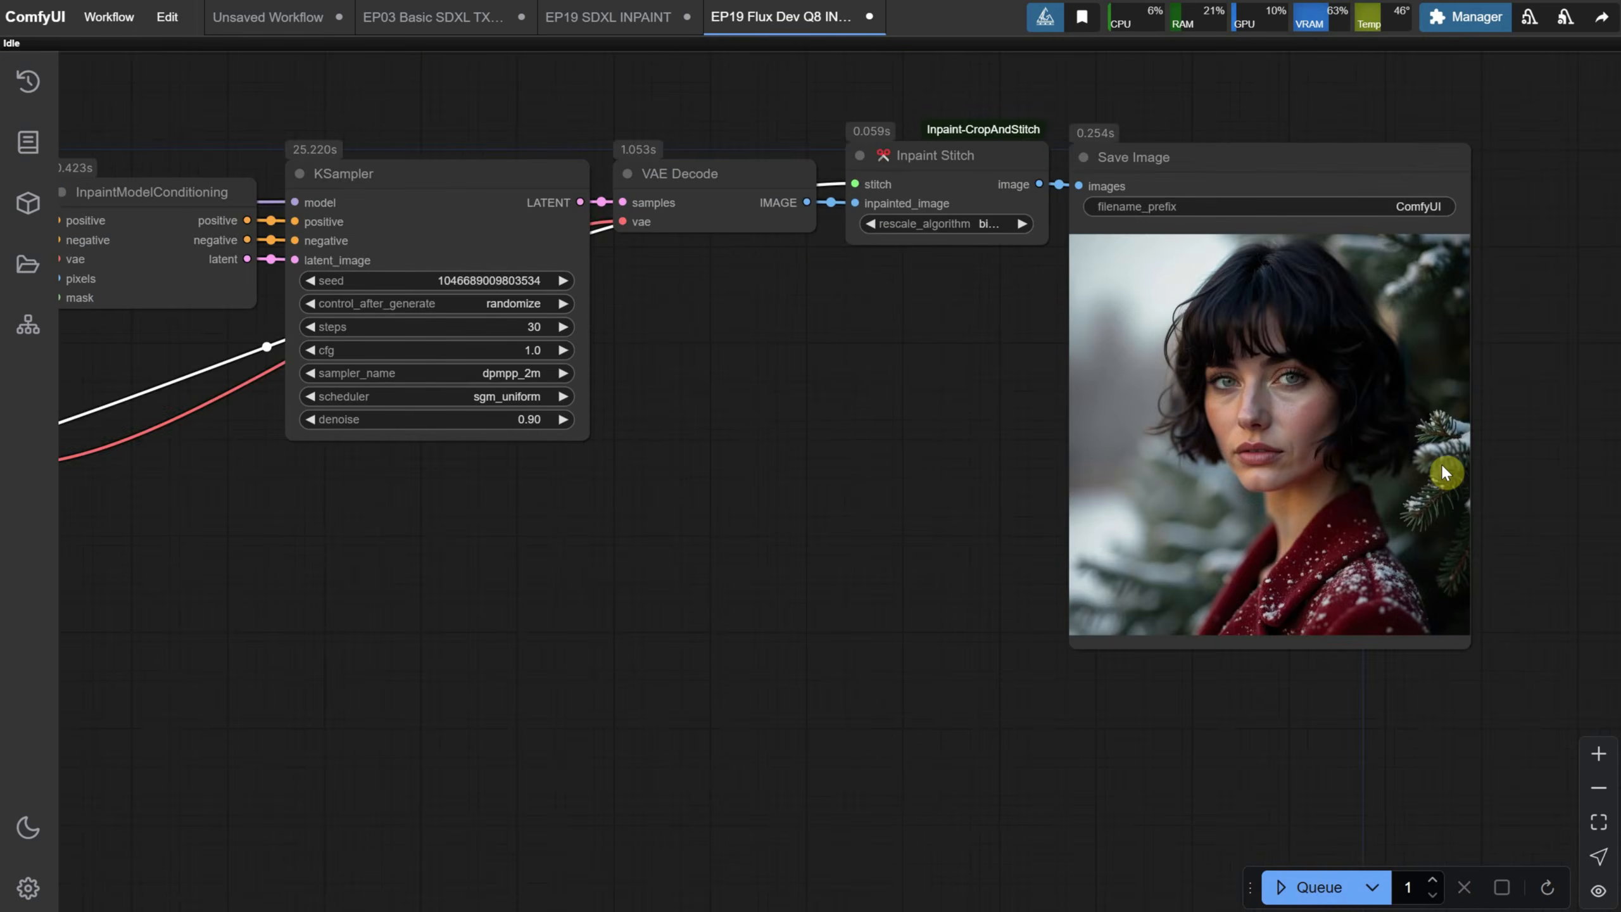
{"action": "scroll", "coordinate": [1522, 438], "scroll_direction": "up", "scroll_amount": 10}
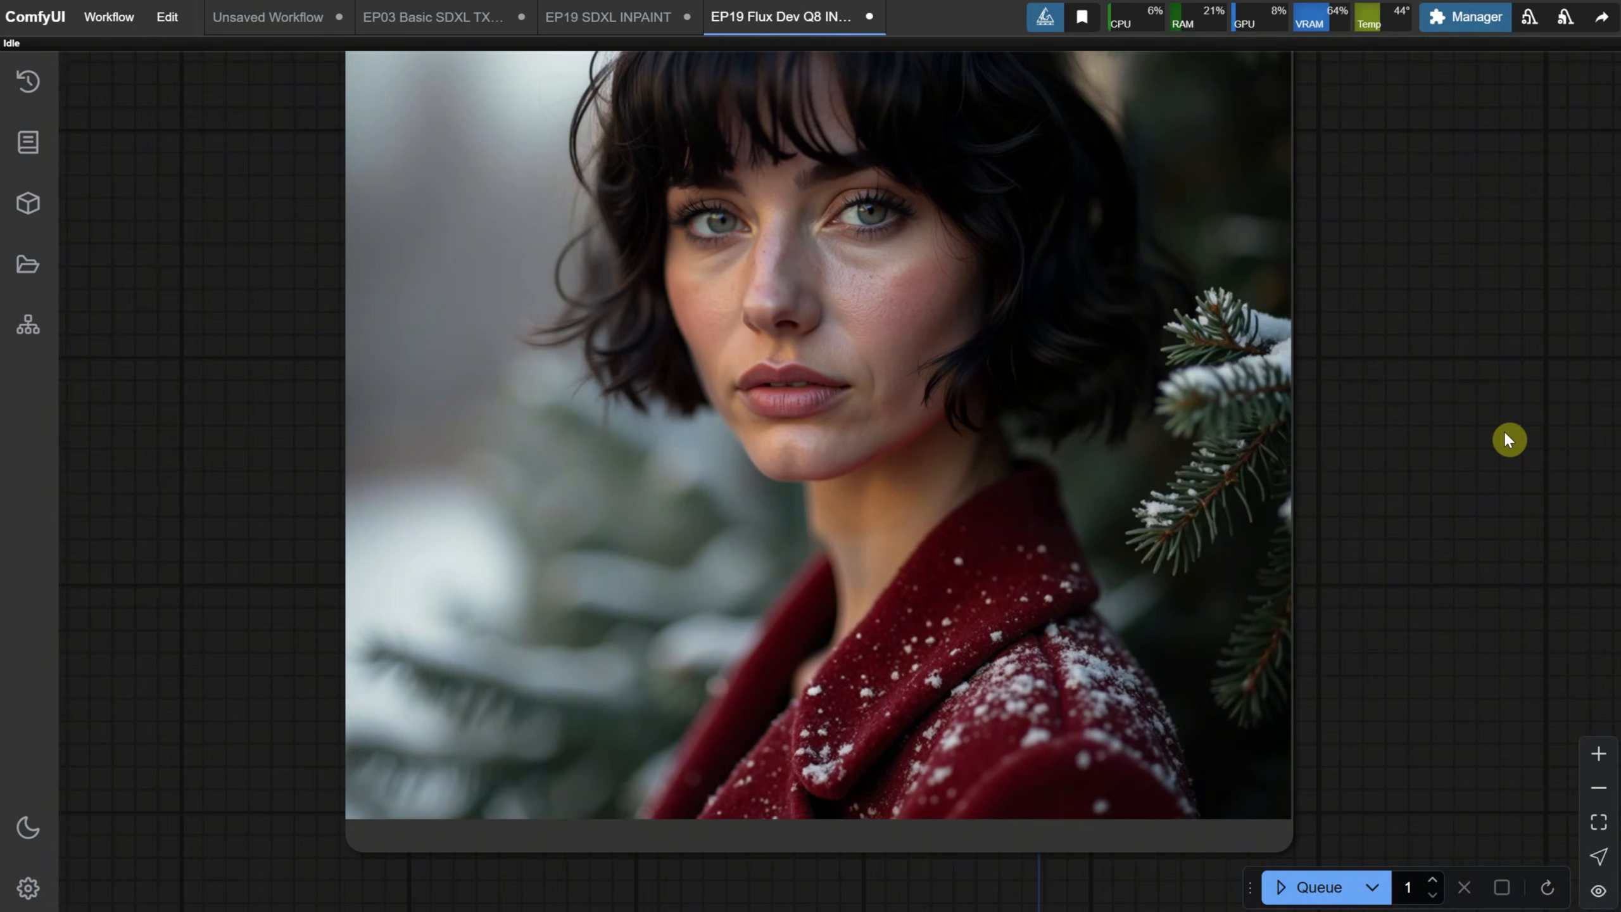
{"action": "scroll", "coordinate": [1504, 434], "scroll_direction": "down", "scroll_amount": 5}
{"action": "scroll", "coordinate": [447, 320], "scroll_direction": "down", "scroll_amount": 4}
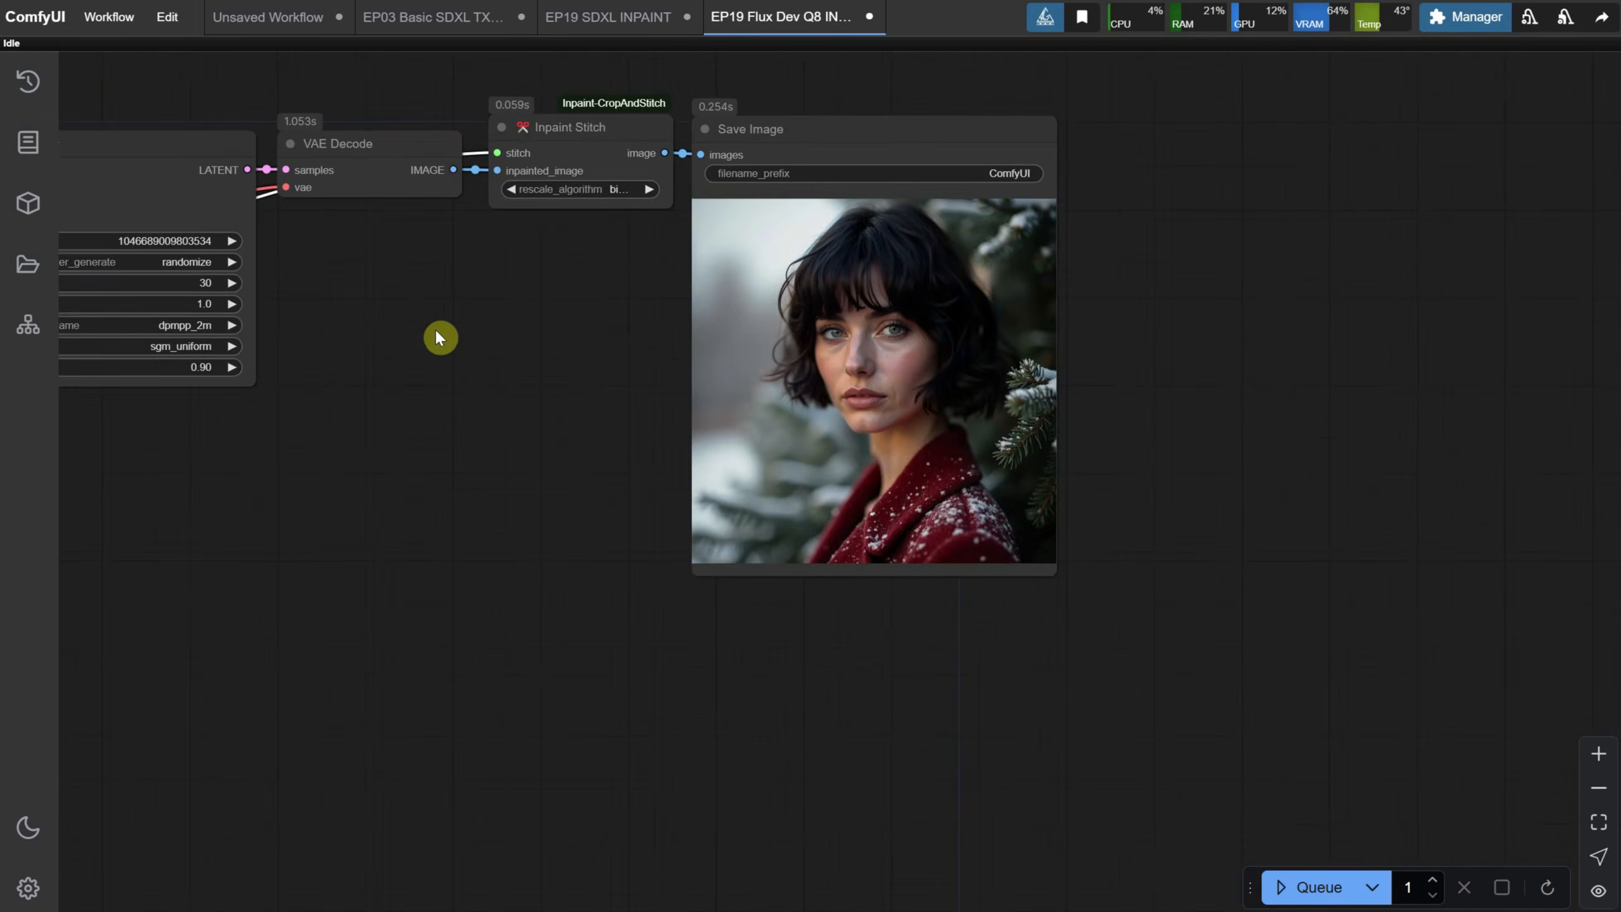
Step: Set the KSampler denoise to 0.80 and run the inverted-mask Flux workflow again
{"action": "left_click_drag", "start_coordinate": [438, 336], "coordinate": [793, 373]}
{"action": "left_click", "coordinate": [531, 383]}
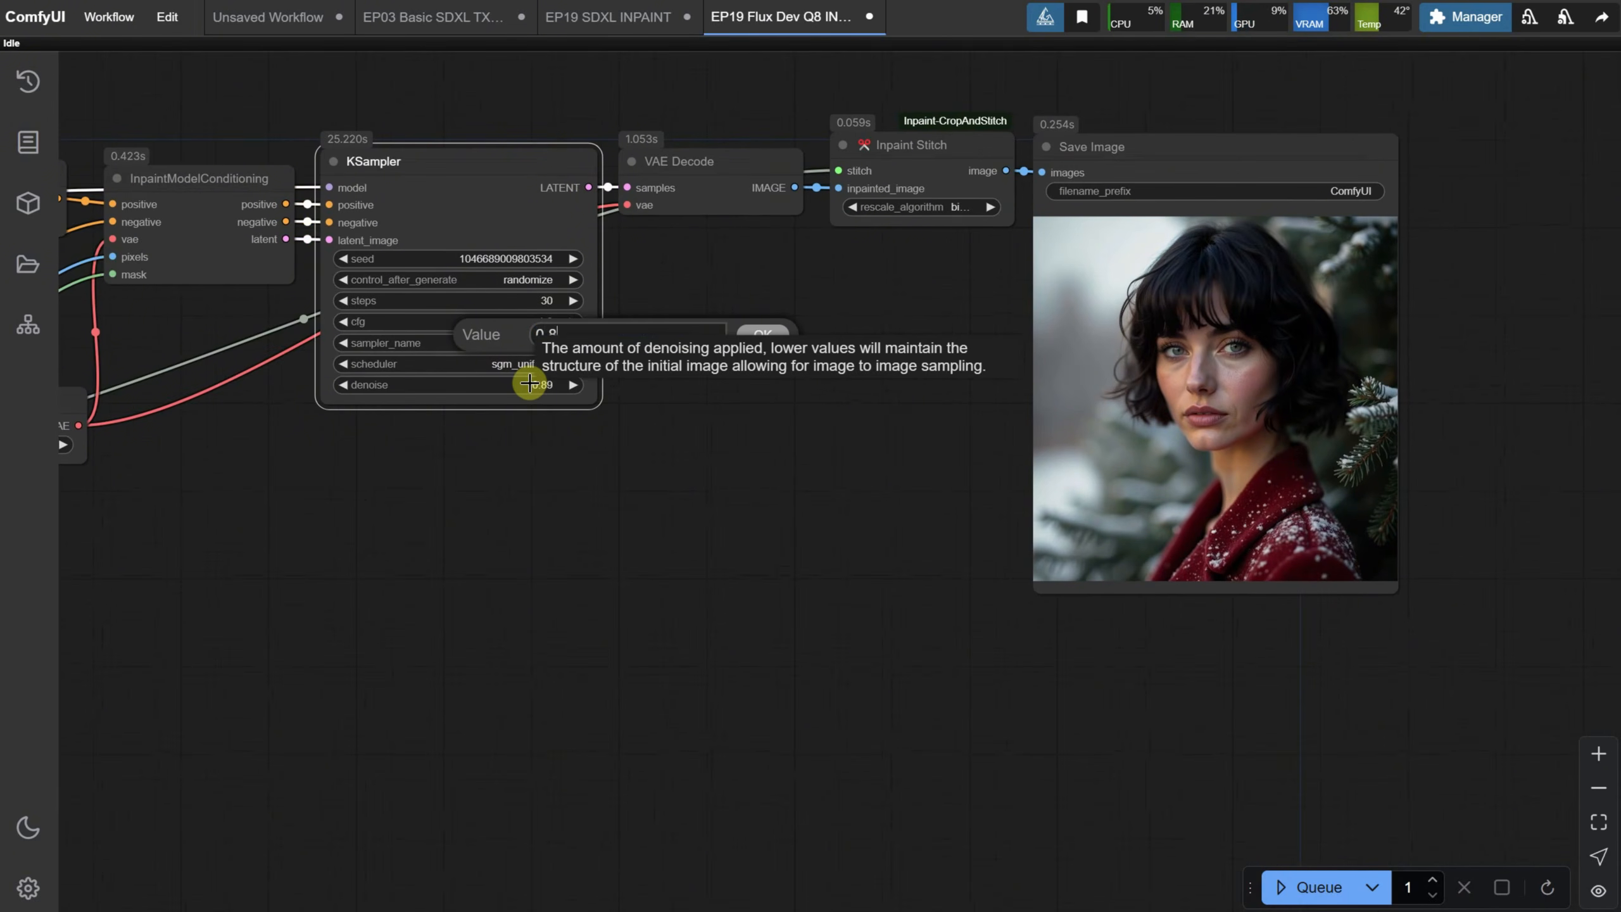
{"action": "key", "text": "Return"}
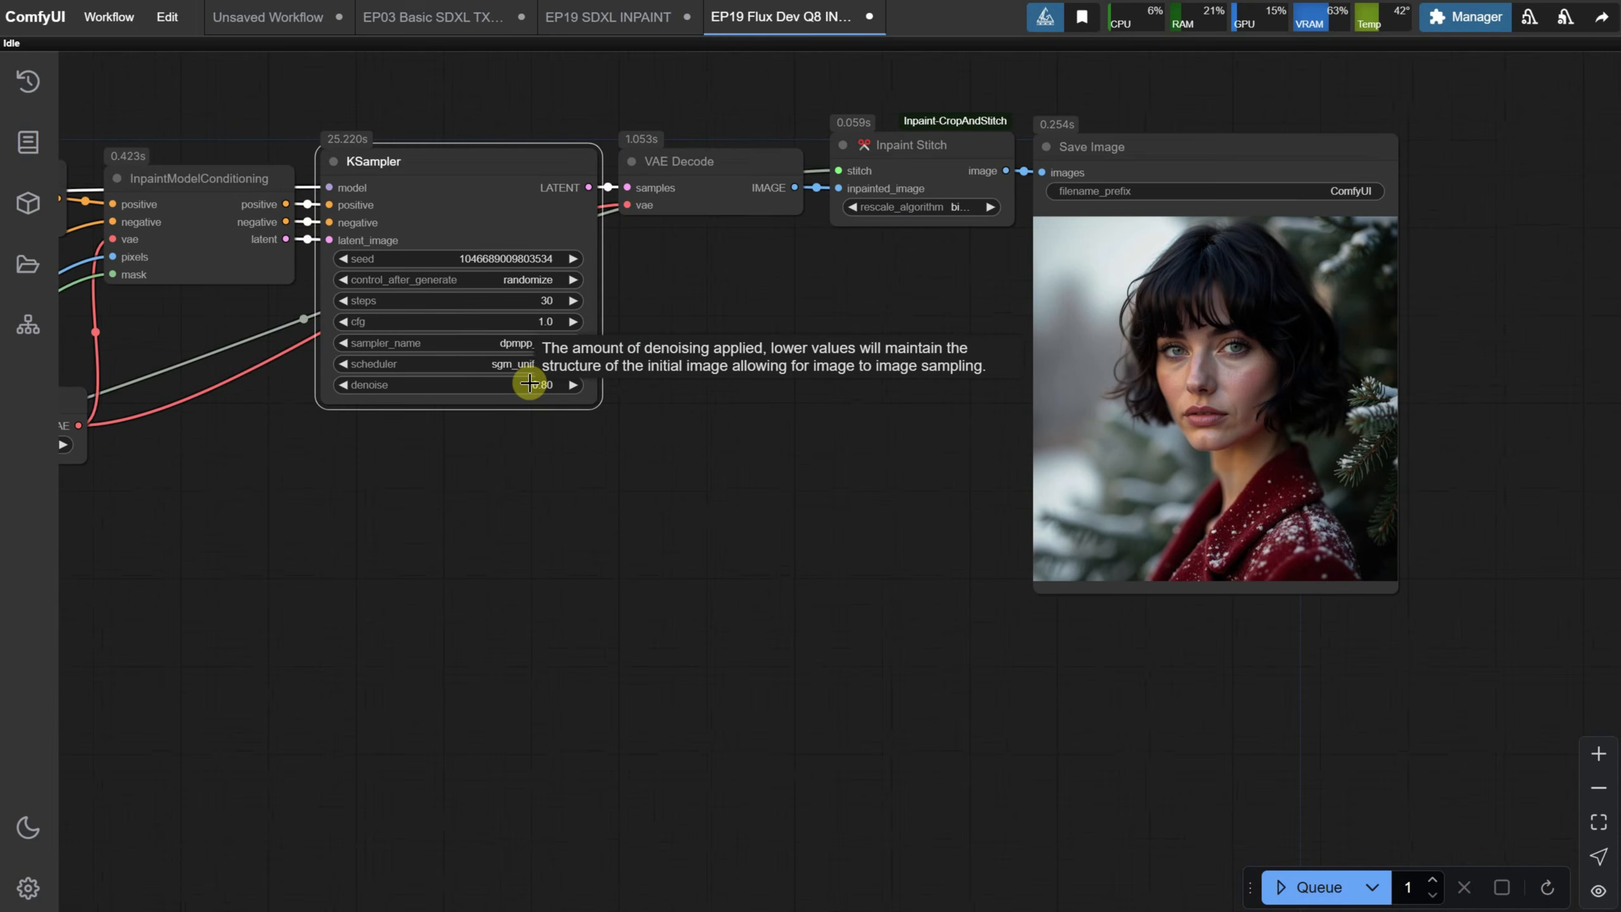
{"action": "left_click", "coordinate": [1317, 889]}
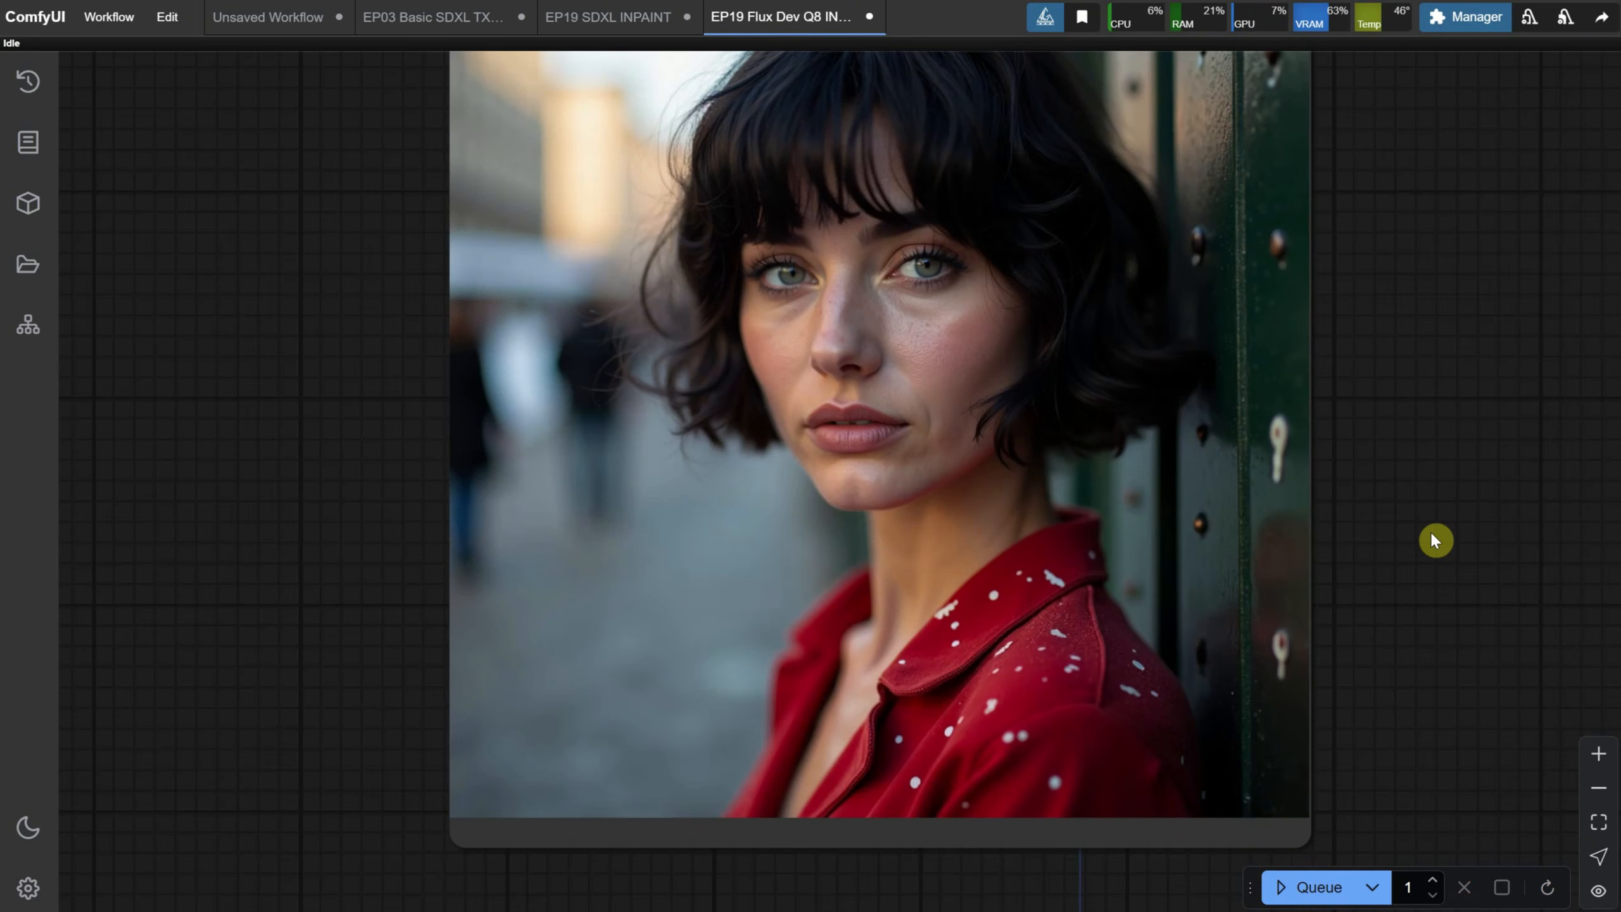
Step: Set the KSampler denoise to 0.85, rerun the Flux workflow, and examine the blending around the woman's head up close
{"action": "scroll", "coordinate": [1430, 530], "scroll_direction": "down", "scroll_amount": 4}
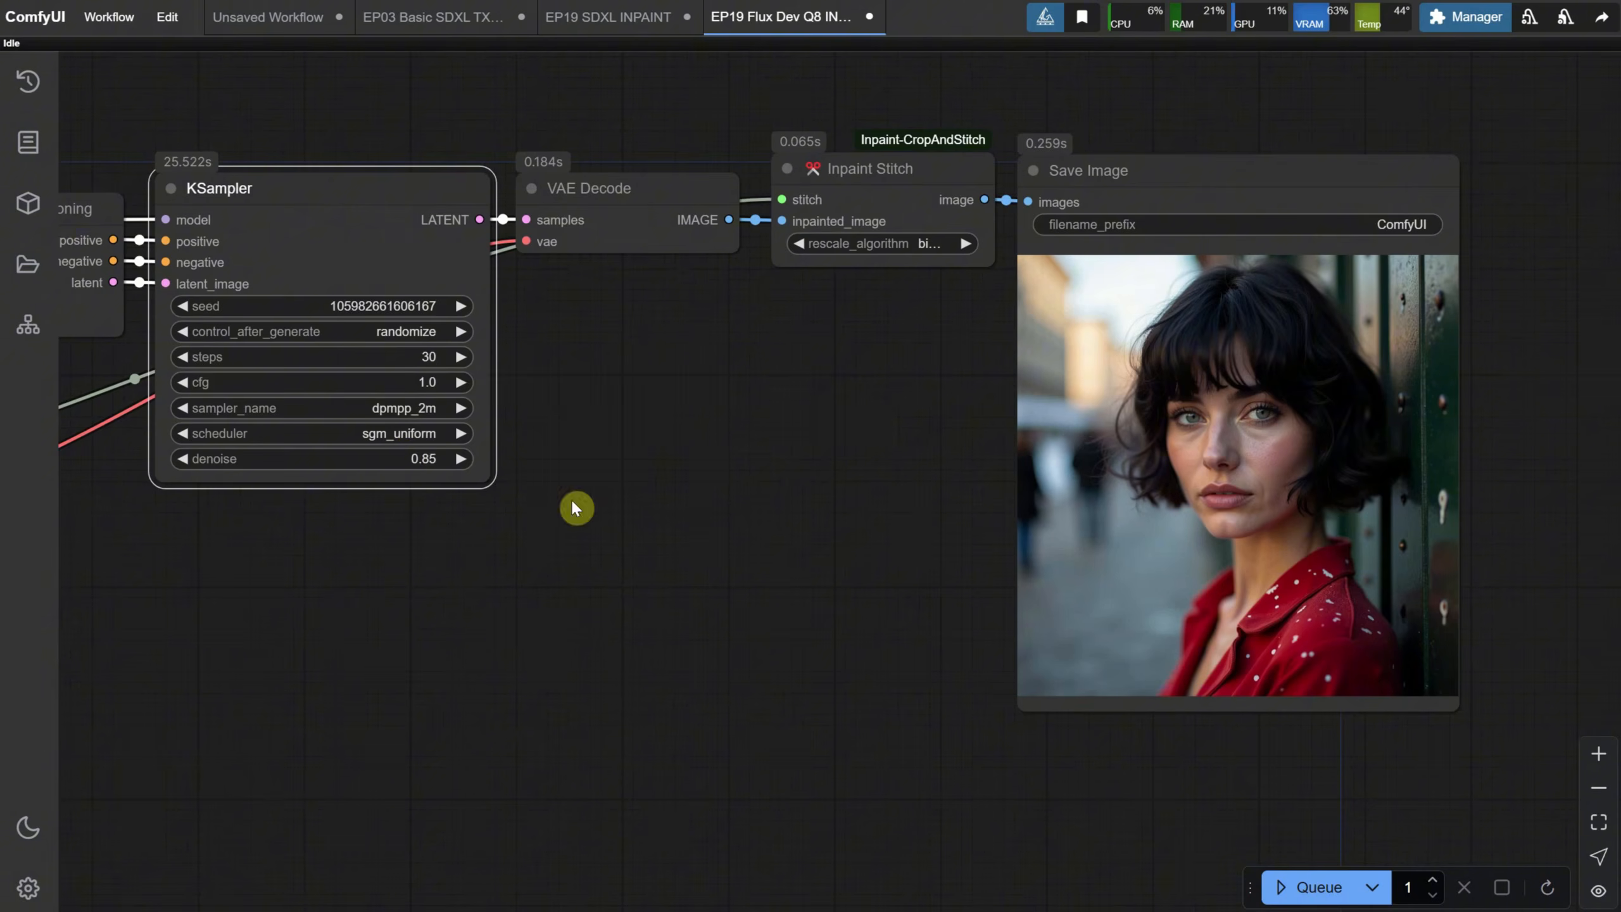
{"action": "key", "text": "ctrl+Return"}
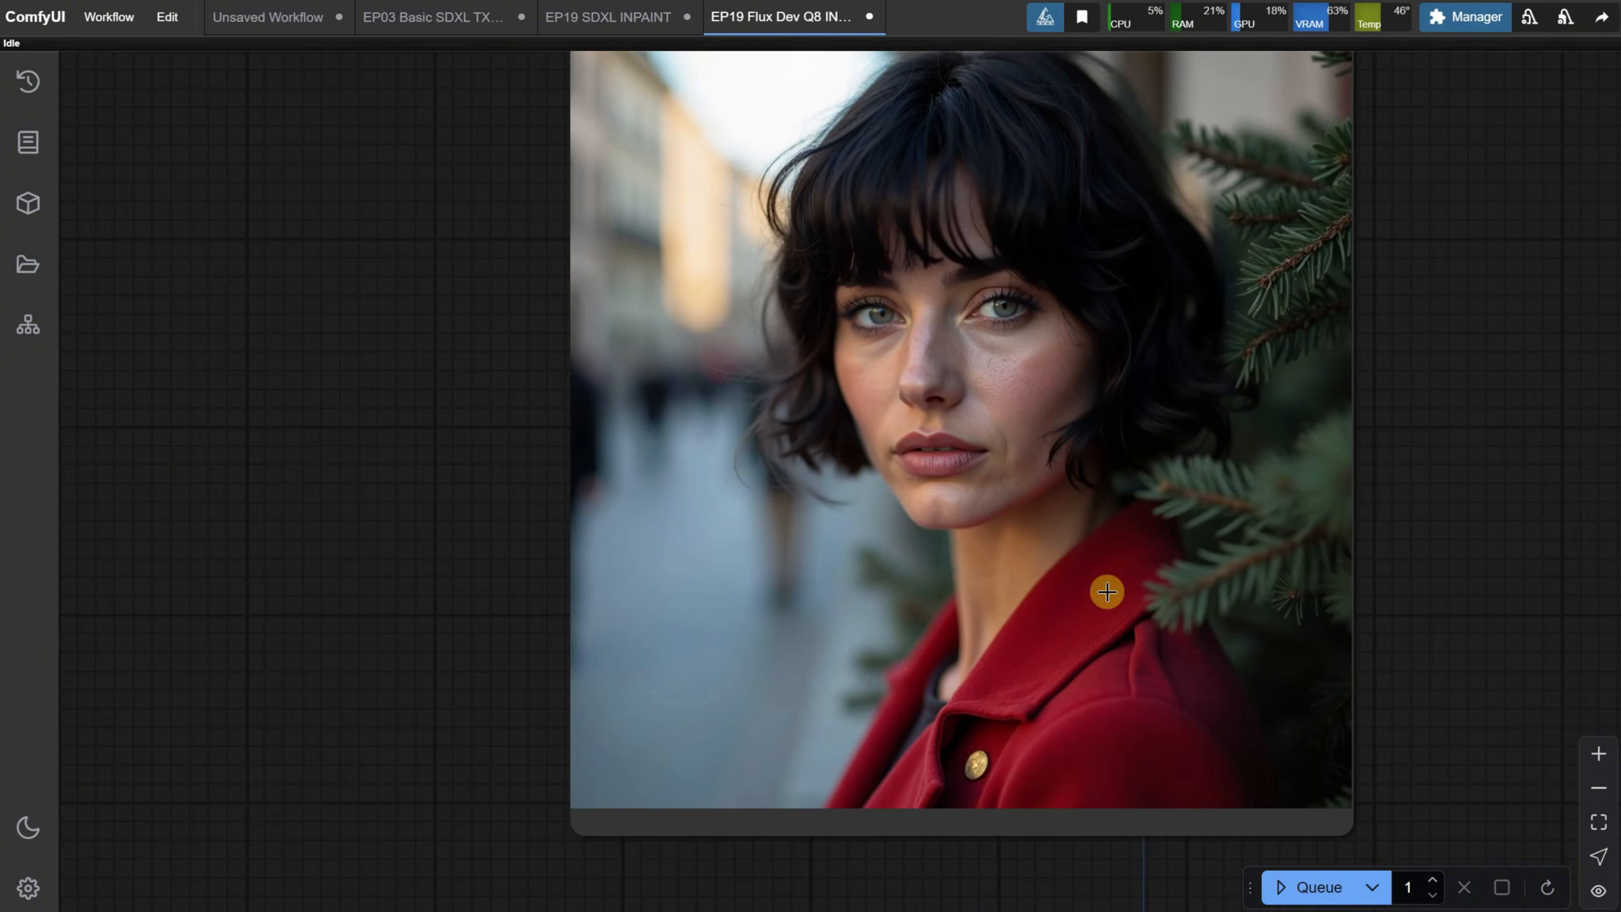
{"action": "scroll", "coordinate": [1107, 592], "scroll_direction": "down", "scroll_amount": 10}
{"action": "left_click_drag", "start_coordinate": [978, 490], "coordinate": [582, 519]}
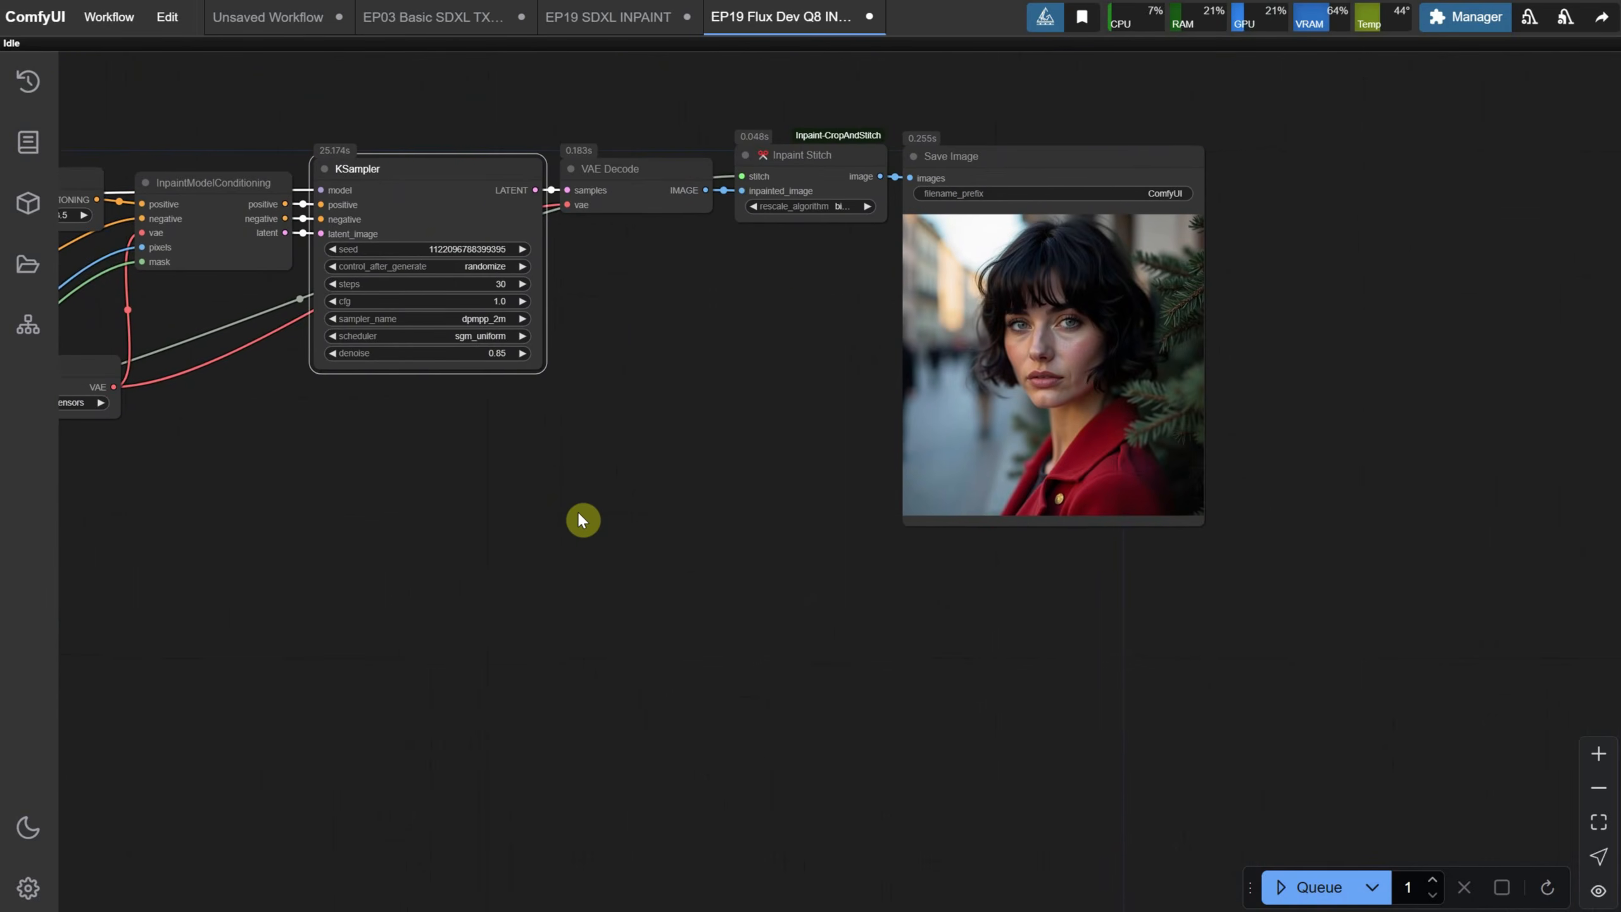
{"action": "scroll", "coordinate": [1245, 315], "scroll_direction": "up", "scroll_amount": 10}
{"action": "left_click_drag", "start_coordinate": [1165, 323], "coordinate": [1352, 381]}
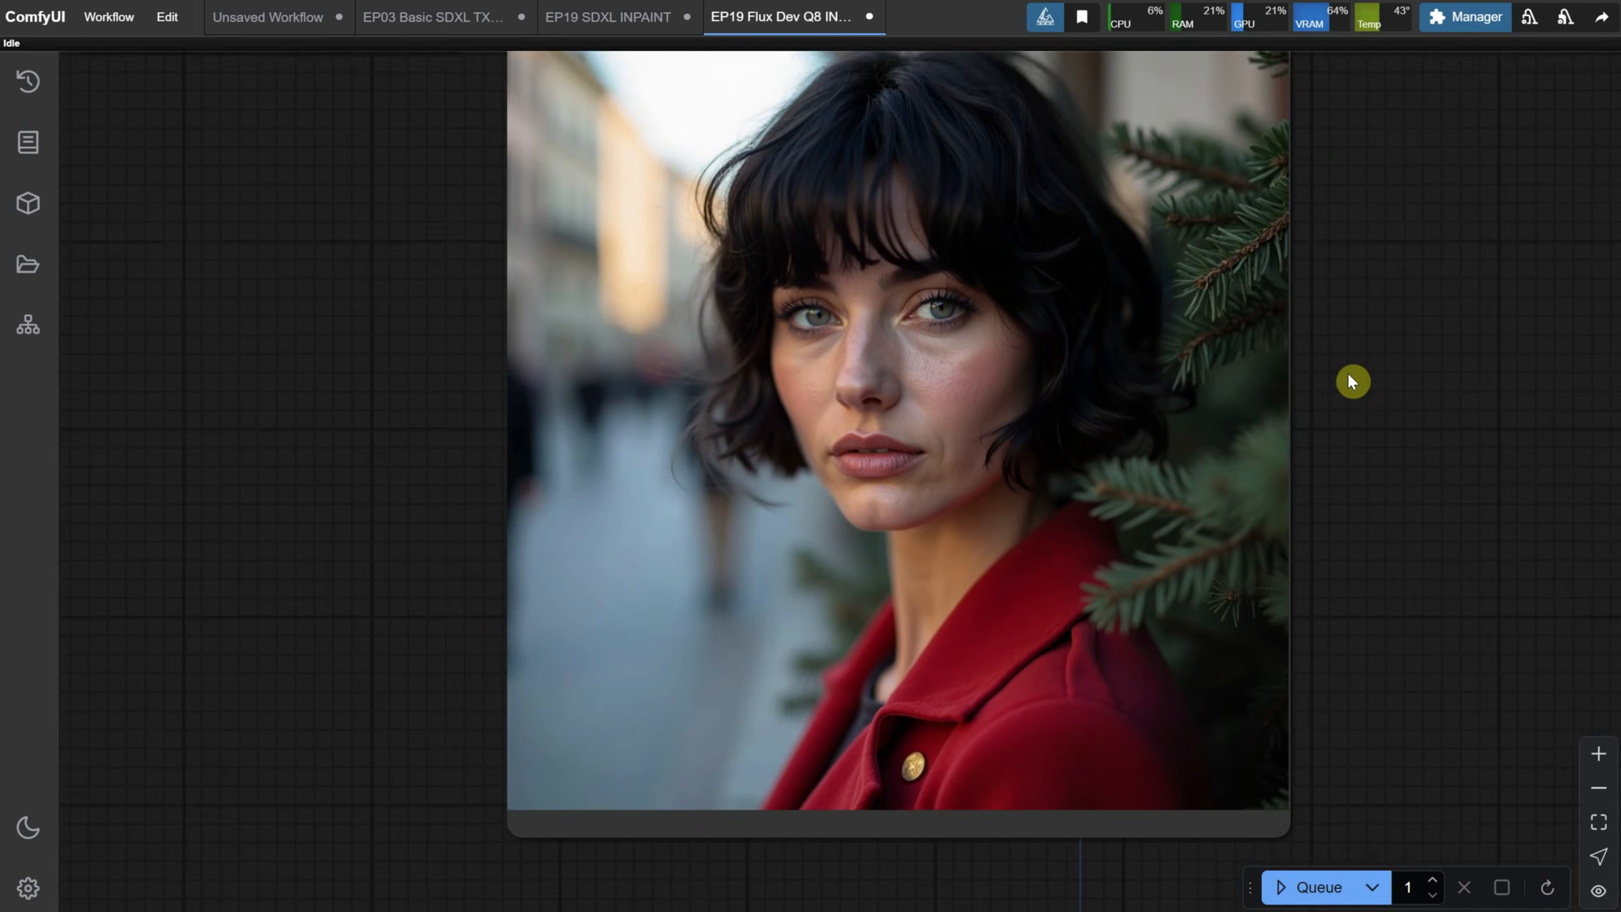
{"action": "scroll", "coordinate": [1303, 380], "scroll_direction": "up", "scroll_amount": 4}
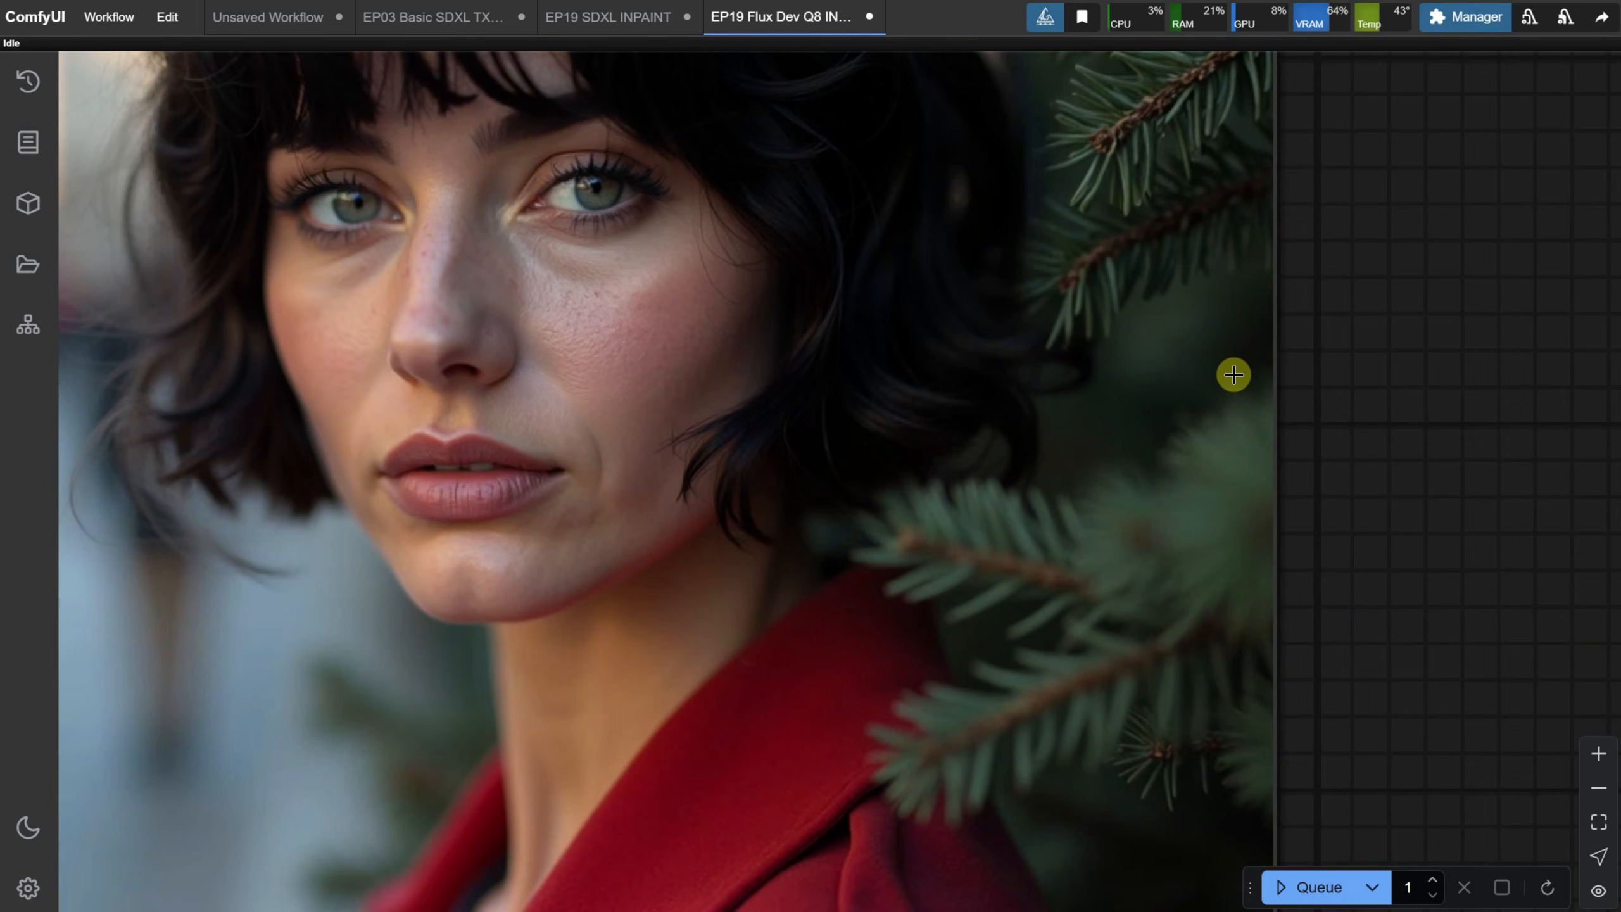
{"action": "scroll", "coordinate": [1234, 375], "scroll_direction": "down", "scroll_amount": 8}
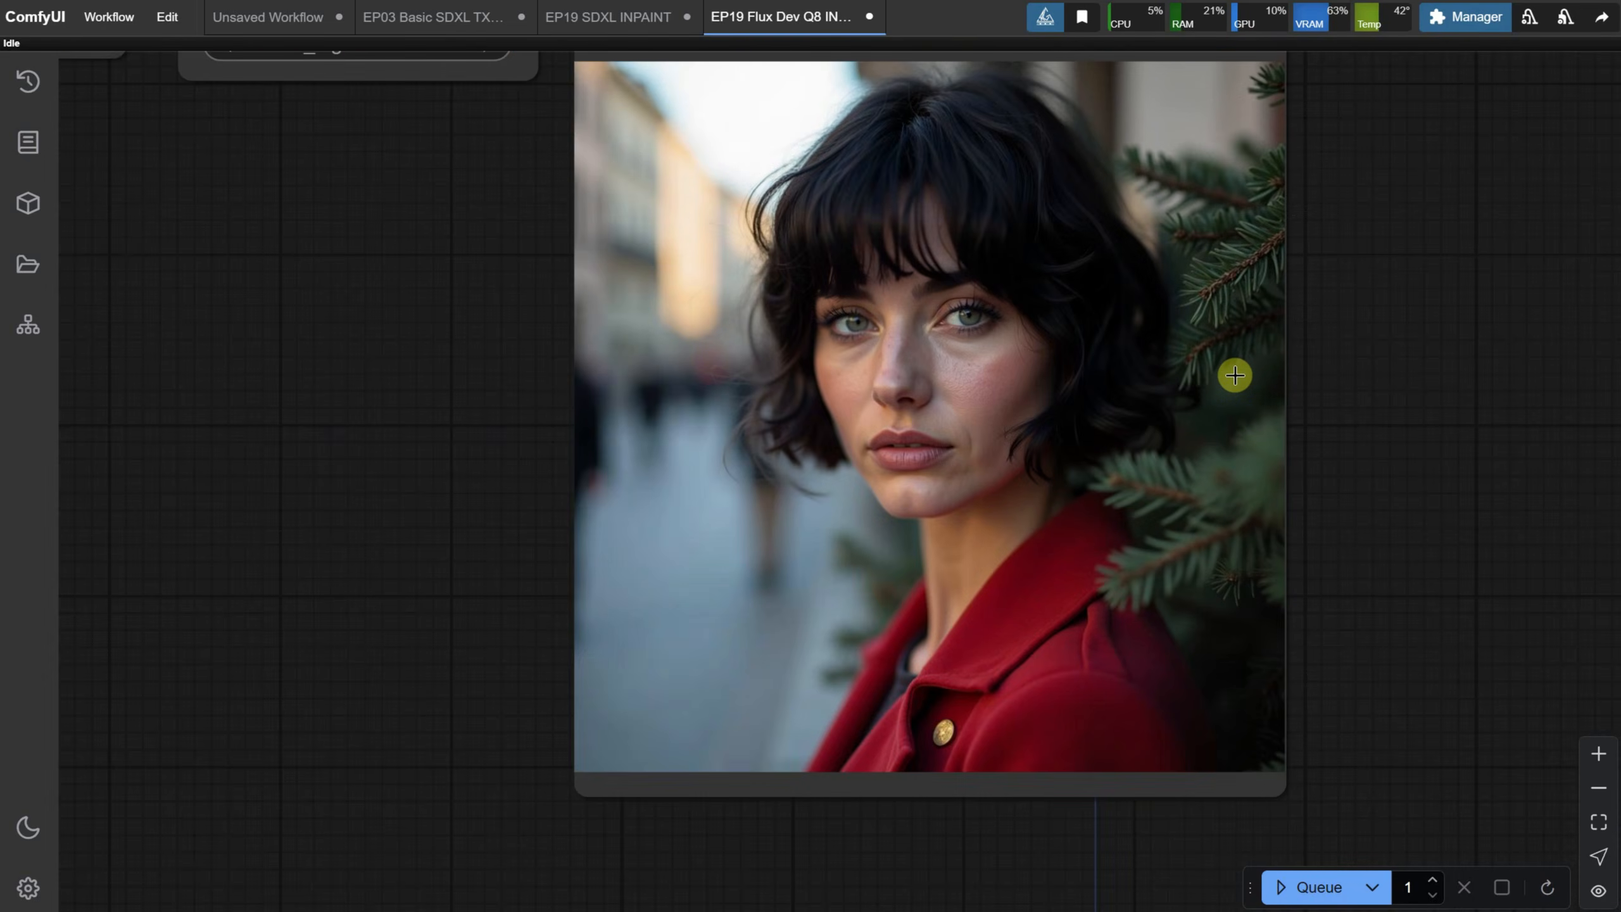
{"action": "scroll", "coordinate": [1124, 365], "scroll_direction": "up", "scroll_amount": 5}
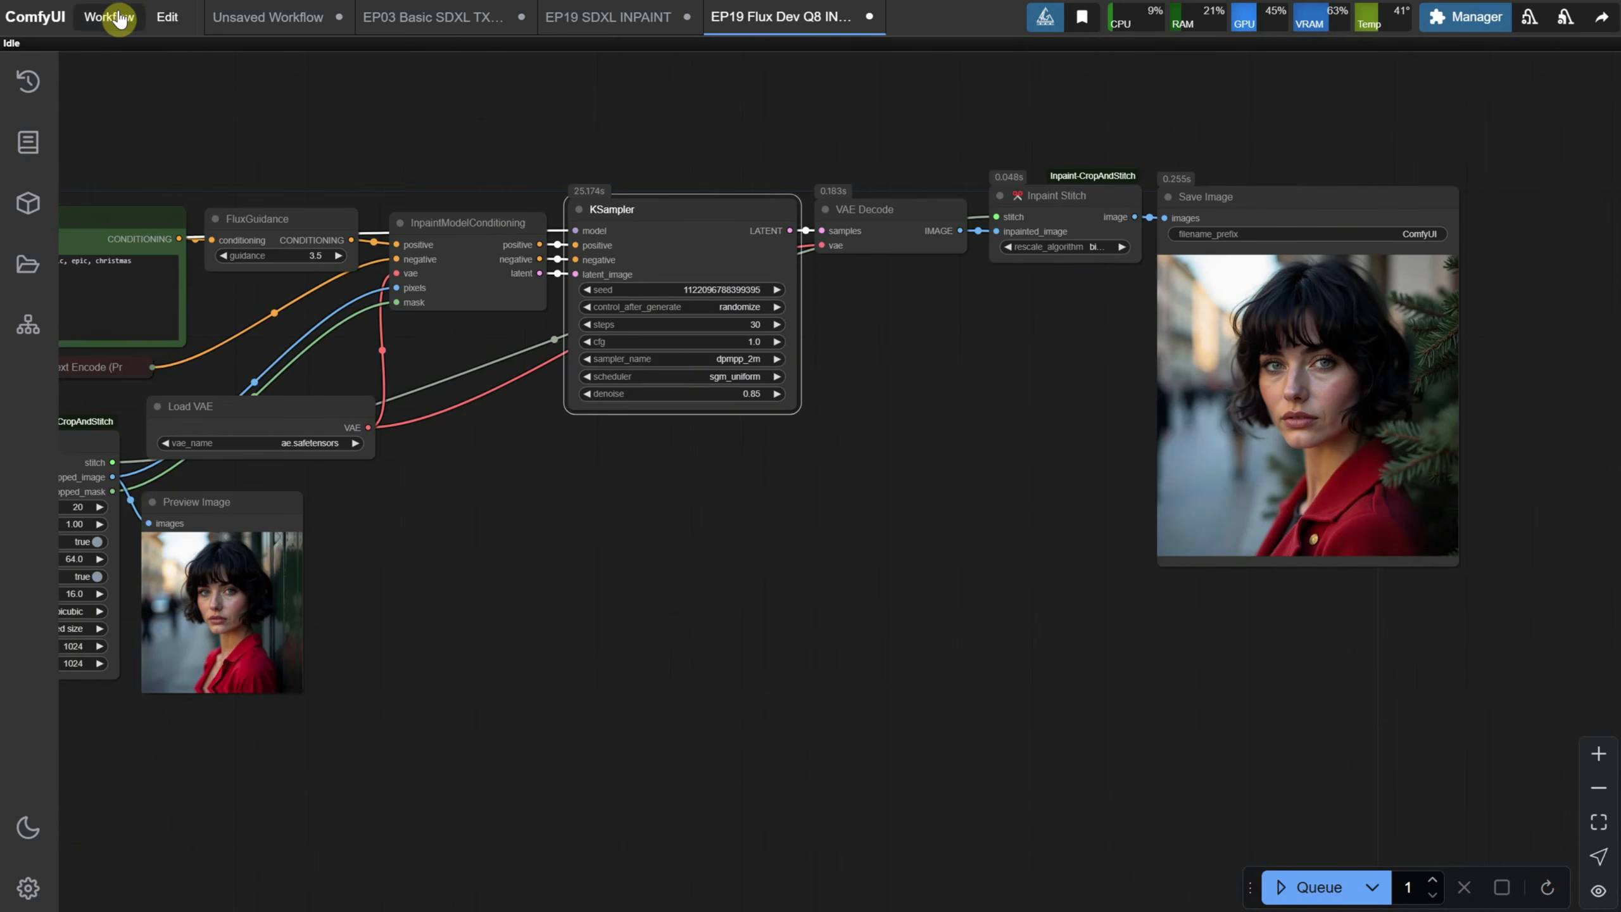
Step: Open the workflow file EP19 Flux Dev Q8 OUTPAINT.json
{"action": "left_click", "coordinate": [114, 16]}
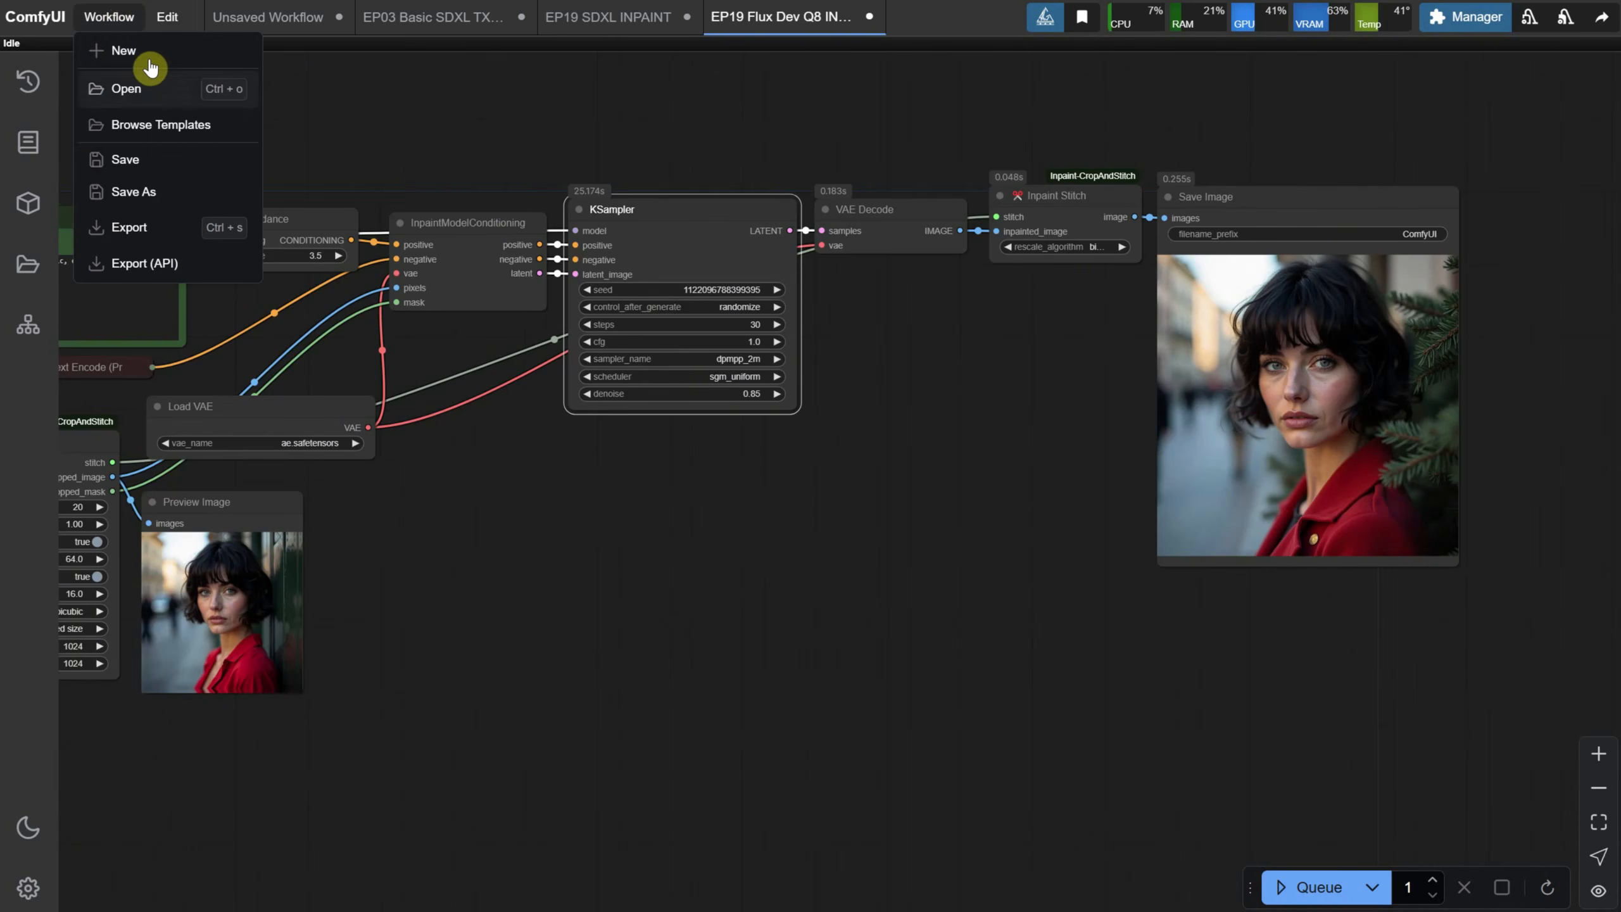
{"action": "left_click", "coordinate": [151, 90]}
{"action": "left_click", "coordinate": [339, 71]}
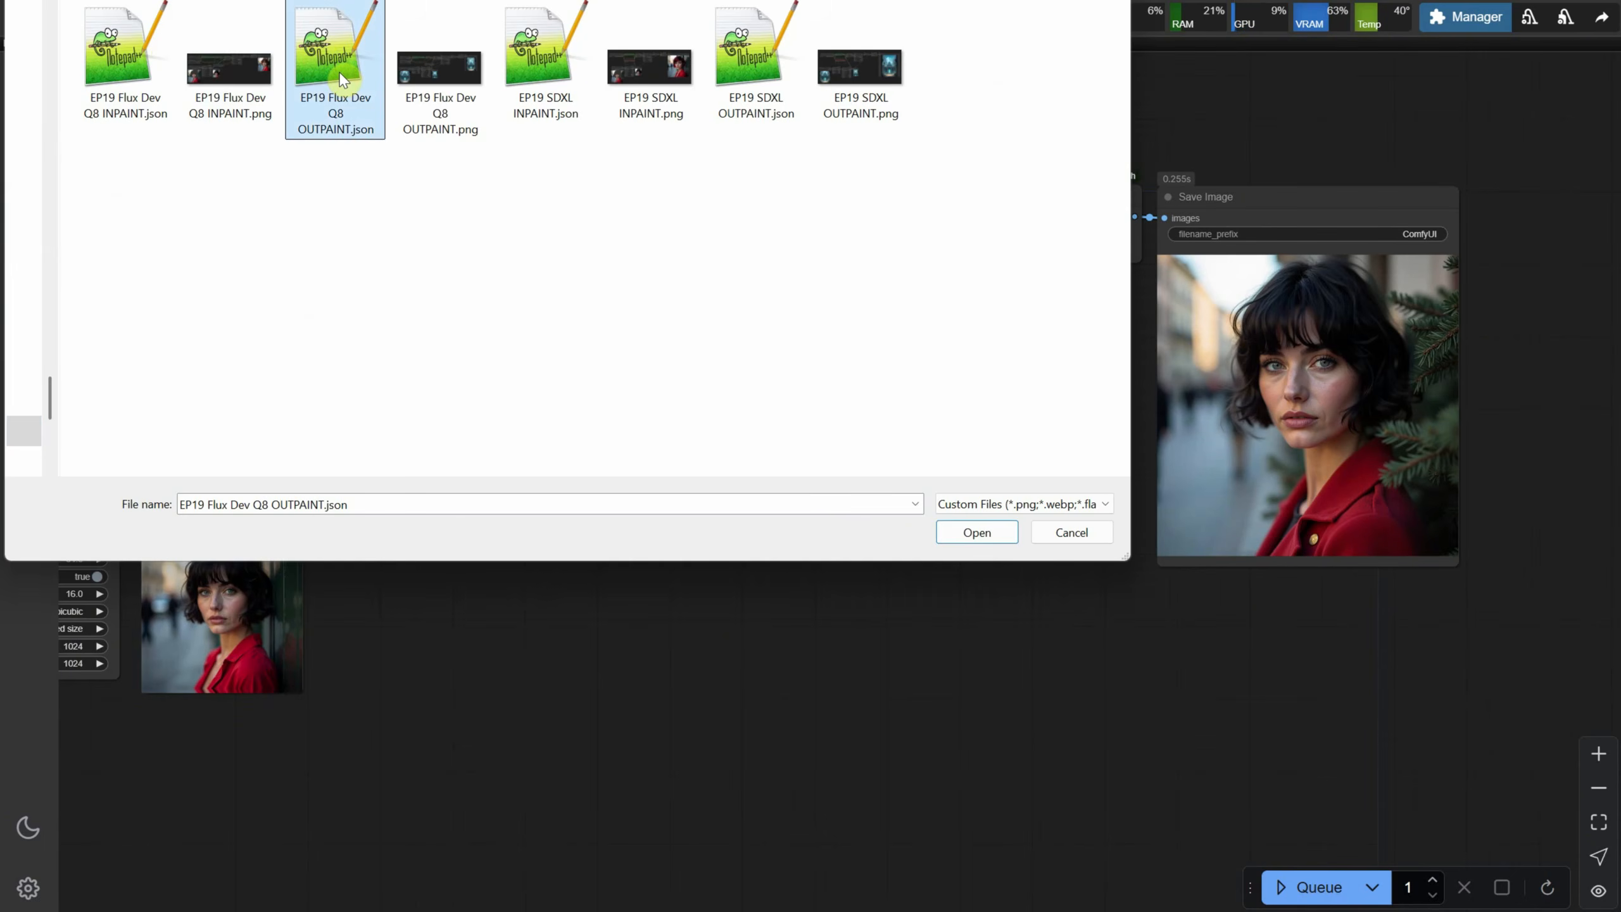
{"action": "double_click", "coordinate": [340, 71]}
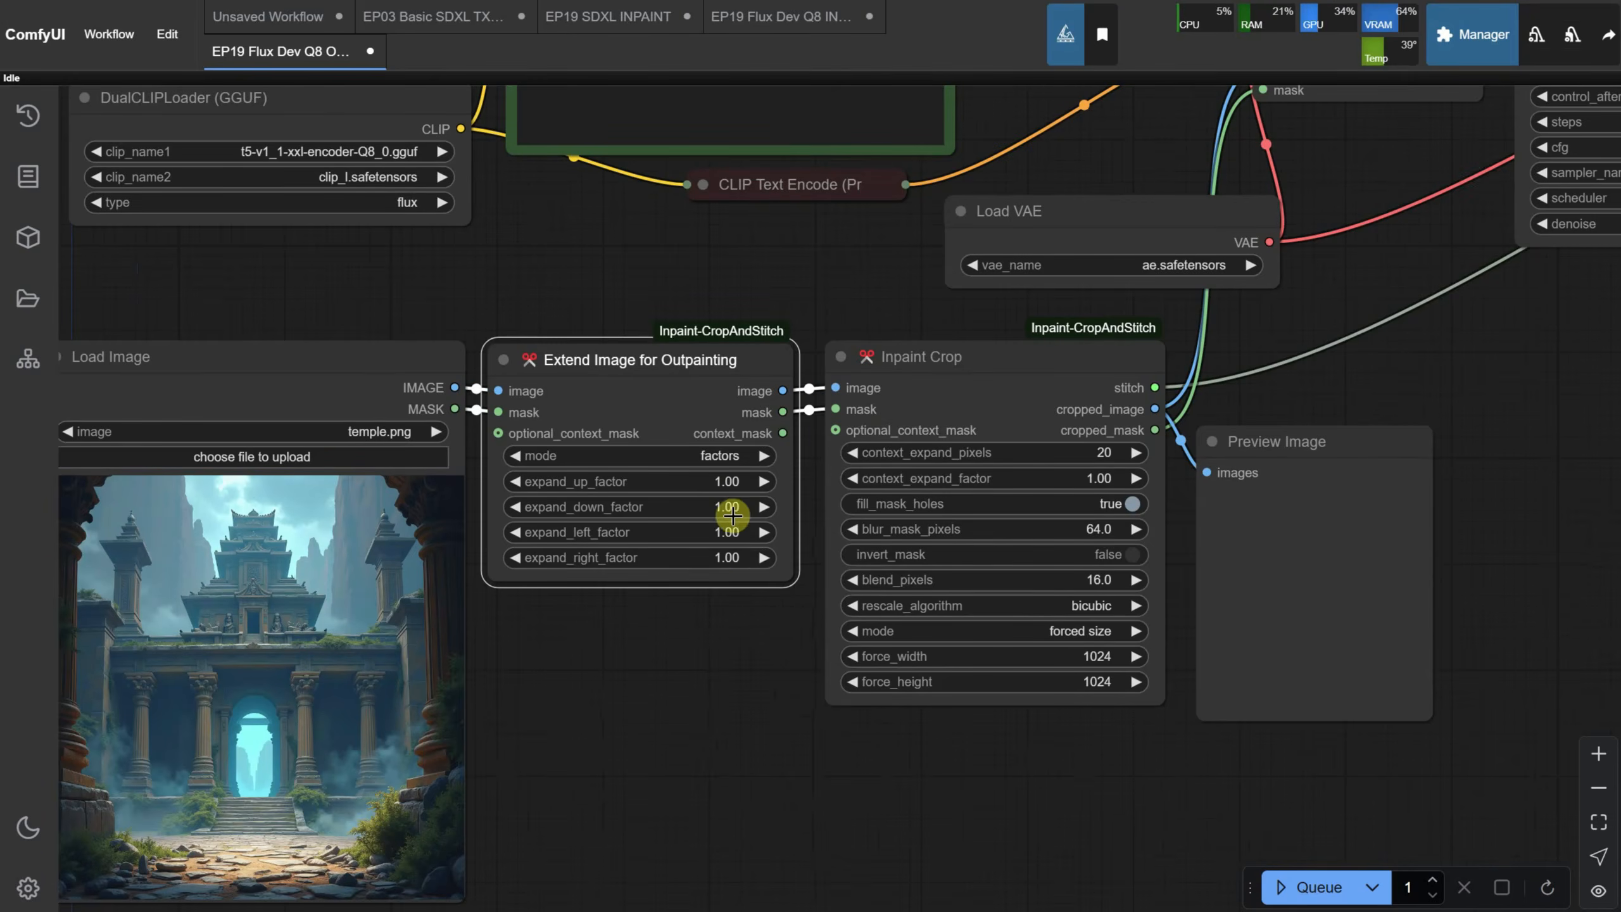
Step: Set expand_left_factor and expand_right_factor to 1.50 in the Extend Image for Outpainting node
{"action": "left_click", "coordinate": [724, 532]}
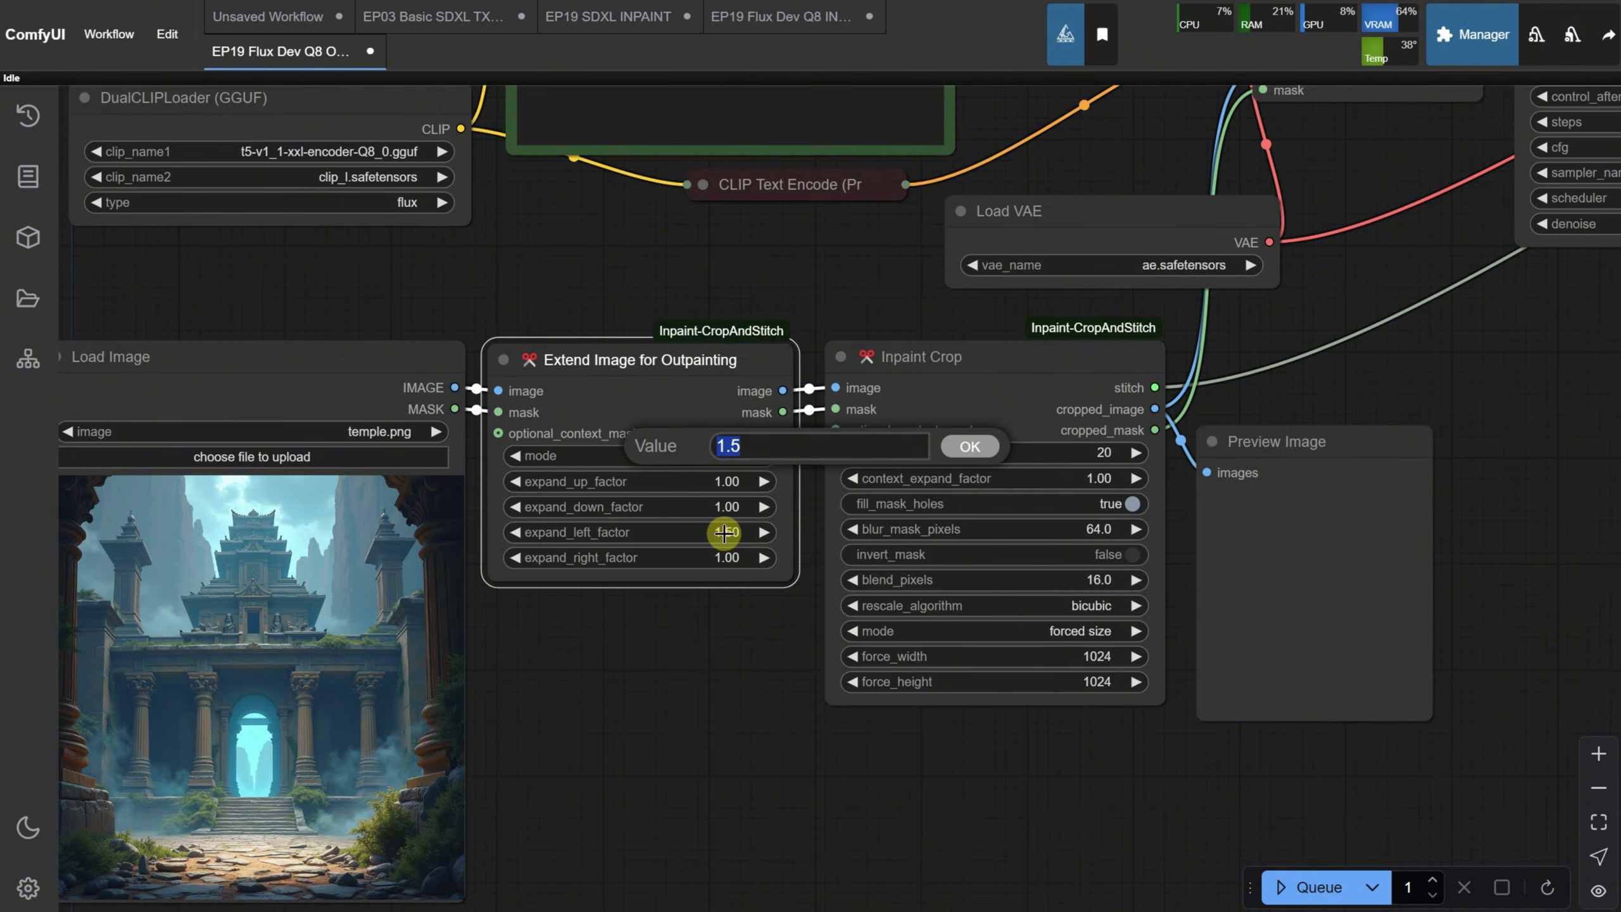
{"action": "key", "text": "Return"}
{"action": "left_click", "coordinate": [728, 559]}
{"action": "type", "text": "1.5"}
{"action": "key", "text": "Return"}
Step: Replace "sky" in the positive prompt so it reads "temple digital painting, columns, wall, epic"
{"action": "scroll", "coordinate": [876, 542], "scroll_direction": "down", "scroll_amount": 3}
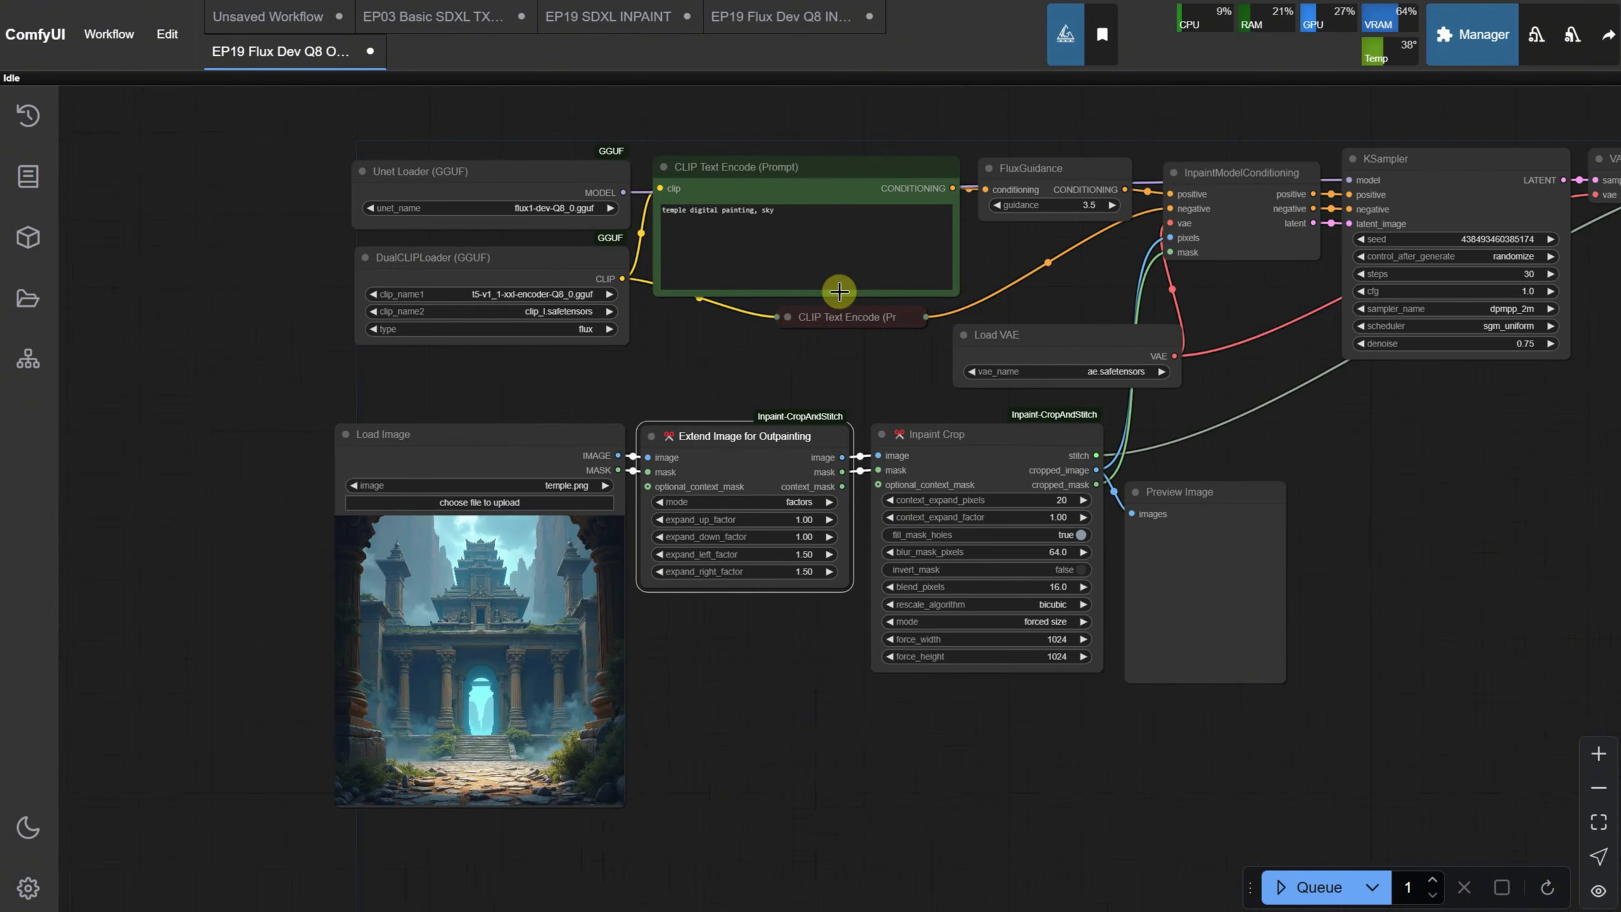
{"action": "double_click", "coordinate": [764, 216]}
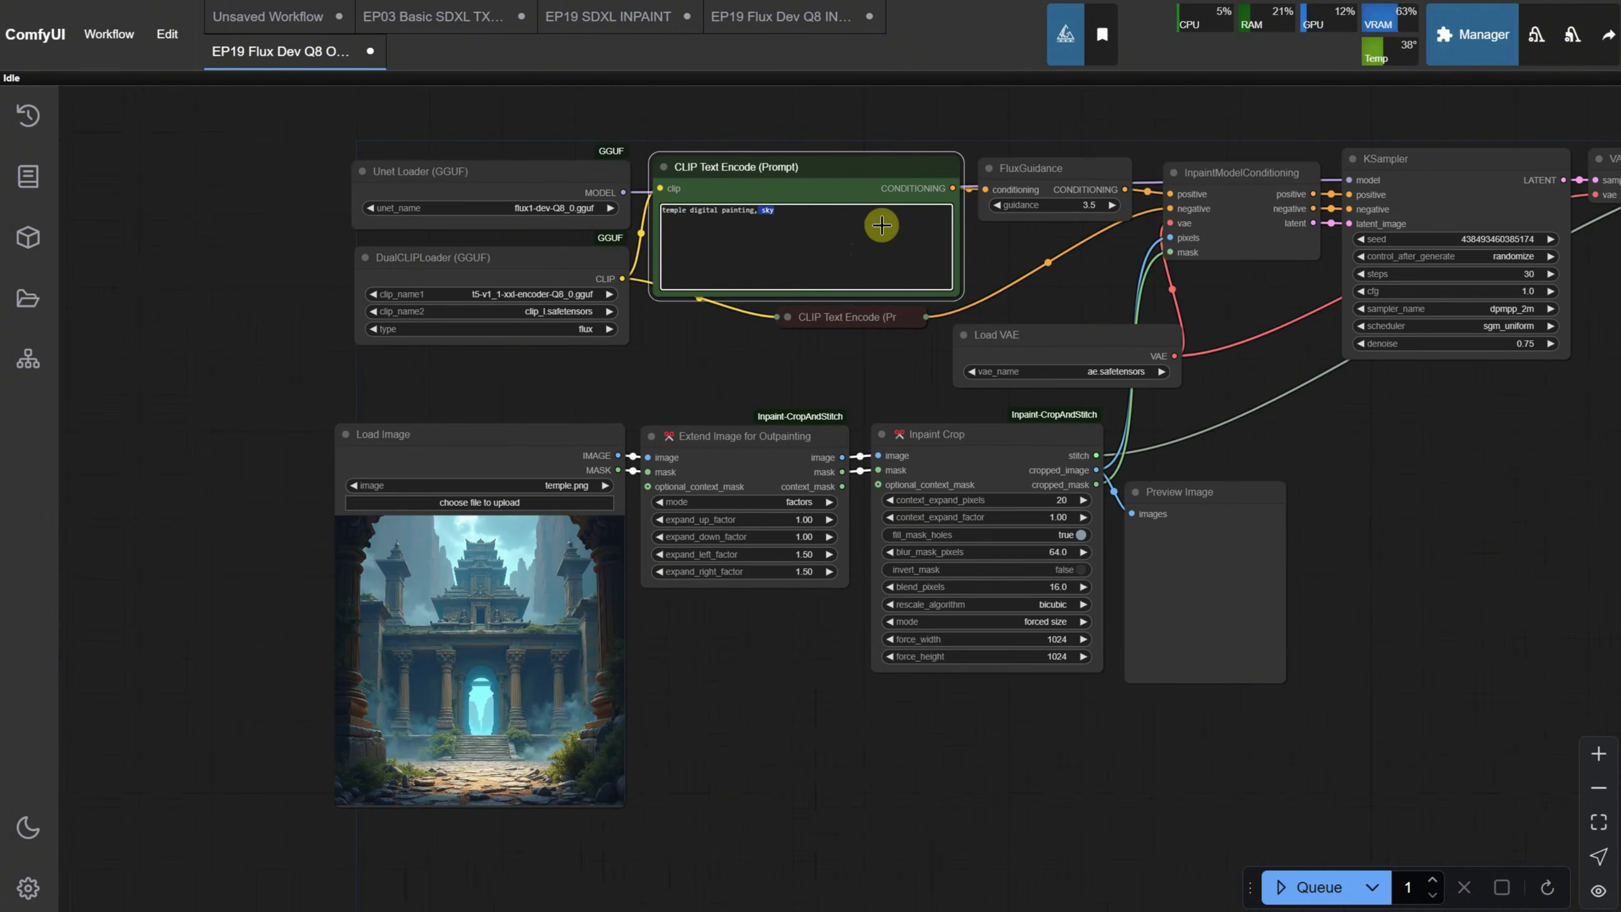
{"action": "key", "text": "BackSpace"}
{"action": "key", "text": "BackSpace"}
{"action": "key", "text": "BackSpace"}
{"action": "scroll", "coordinate": [1362, 398], "scroll_direction": "up", "scroll_amount": 2}
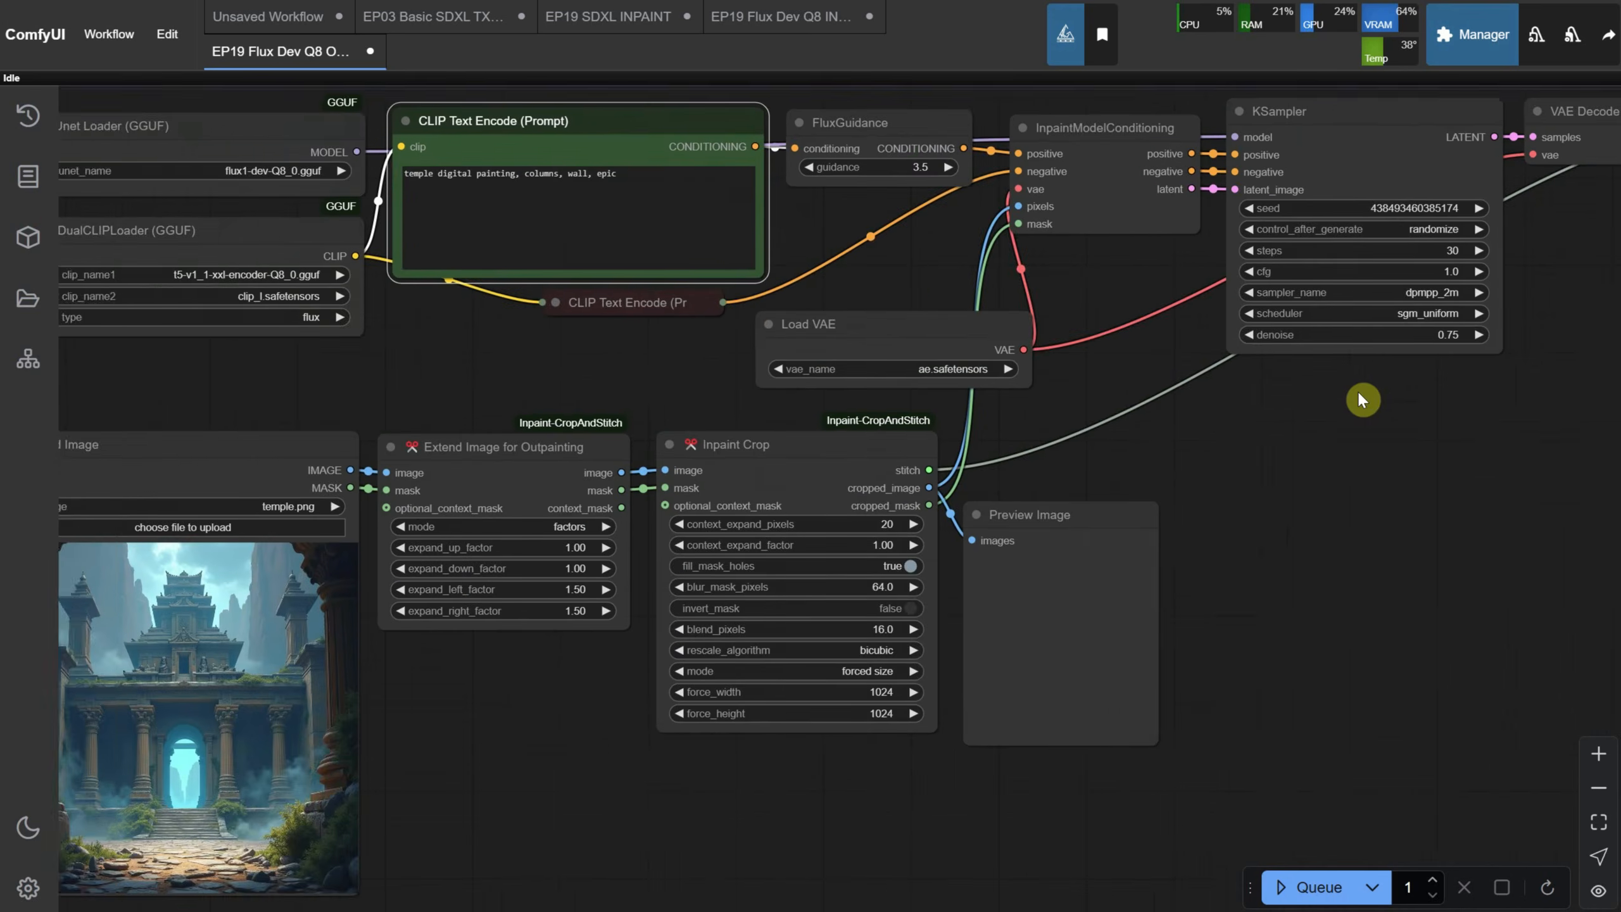
Step: Set the KSampler denoise to 0.80, run the Flux outpainting workflow, and inspect the extended sides of the temple image
{"action": "left_click_drag", "start_coordinate": [1362, 398], "coordinate": [1179, 345]}
{"action": "key", "text": "ctrl+Return"}
{"action": "scroll", "coordinate": [1369, 476], "scroll_direction": "down", "scroll_amount": 2}
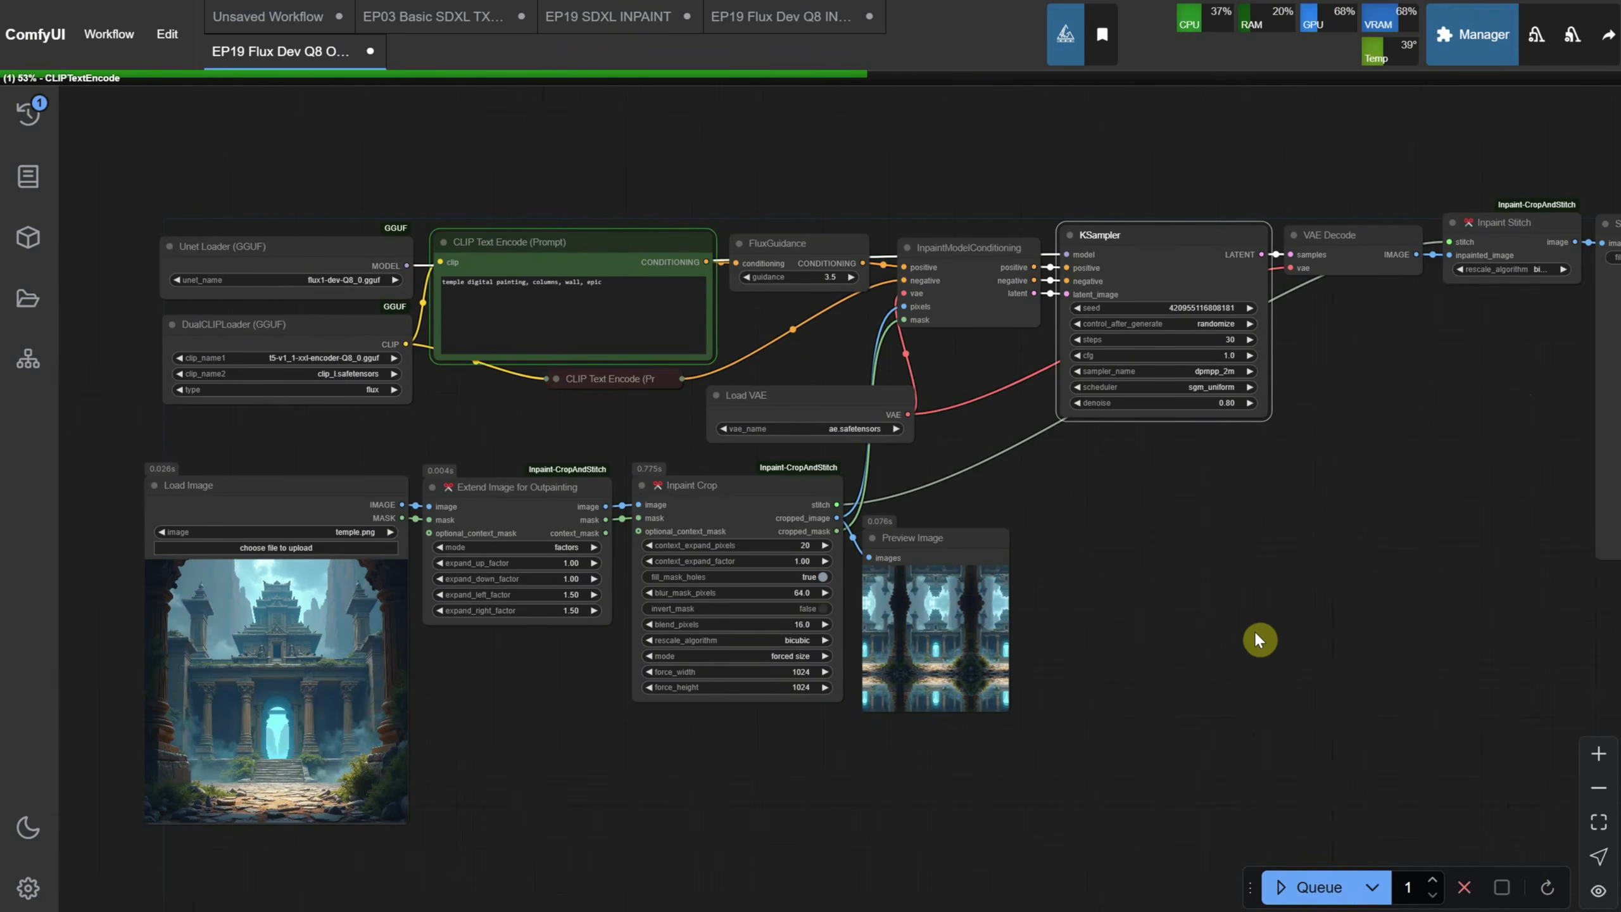
{"action": "scroll", "coordinate": [981, 541], "scroll_direction": "up", "scroll_amount": 5}
{"action": "left_click_drag", "start_coordinate": [962, 512], "coordinate": [1259, 363]}
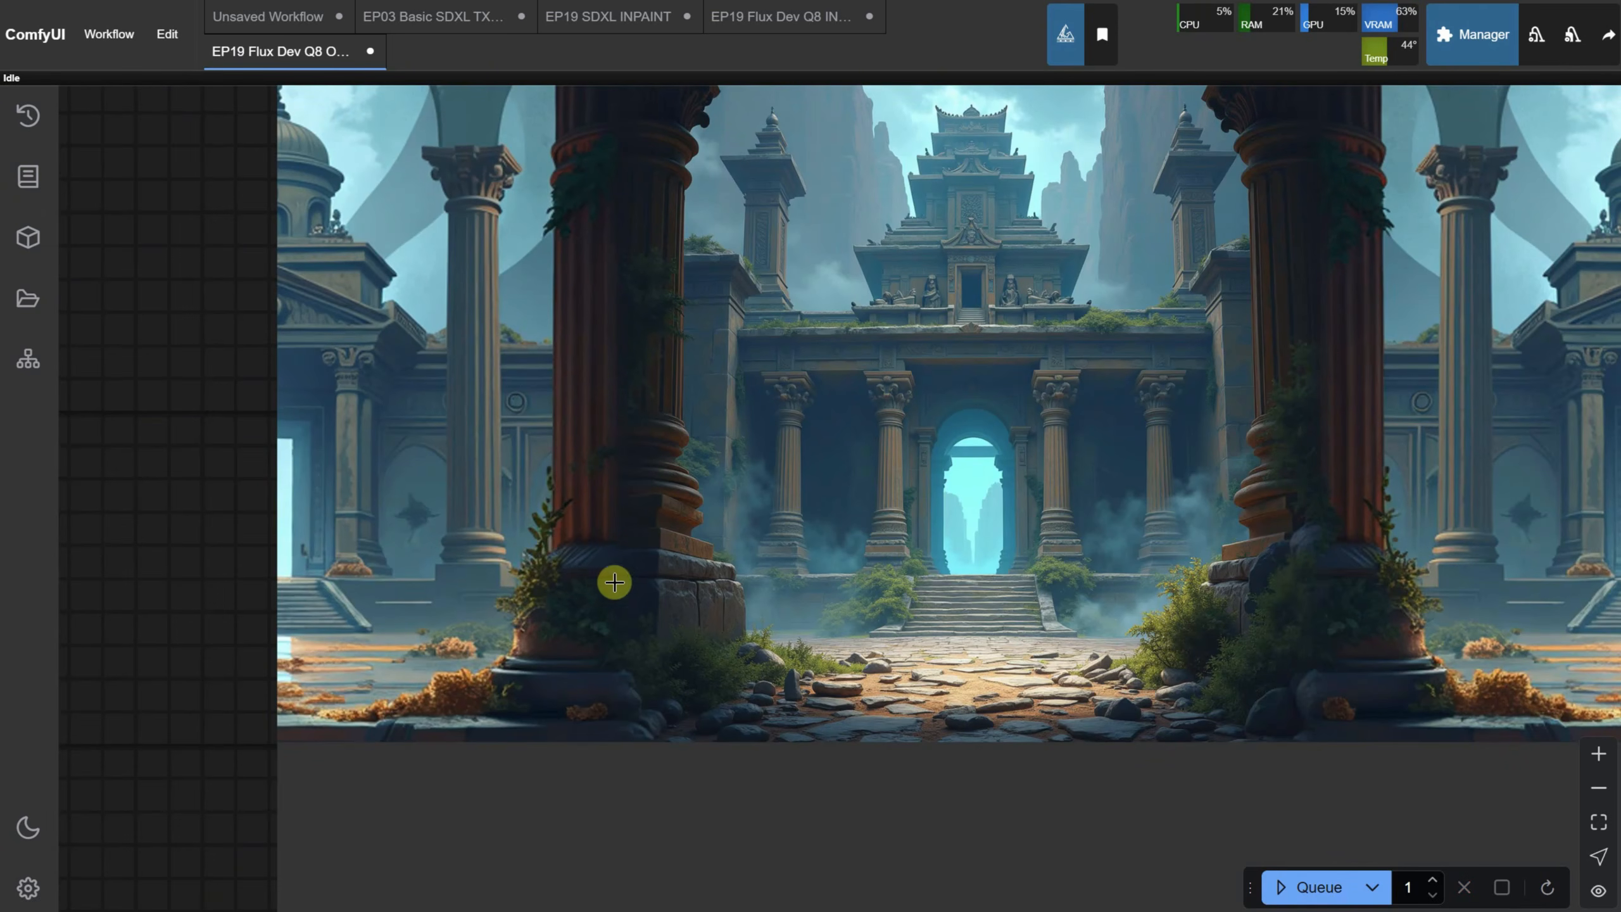
Step: Set blend_pixels to 32 in the Inpaint Crop node and run the Flux outpainting workflow again
{"action": "scroll", "coordinate": [1313, 361], "scroll_direction": "down", "scroll_amount": 5}
{"action": "scroll", "coordinate": [618, 514], "scroll_direction": "down", "scroll_amount": 3}
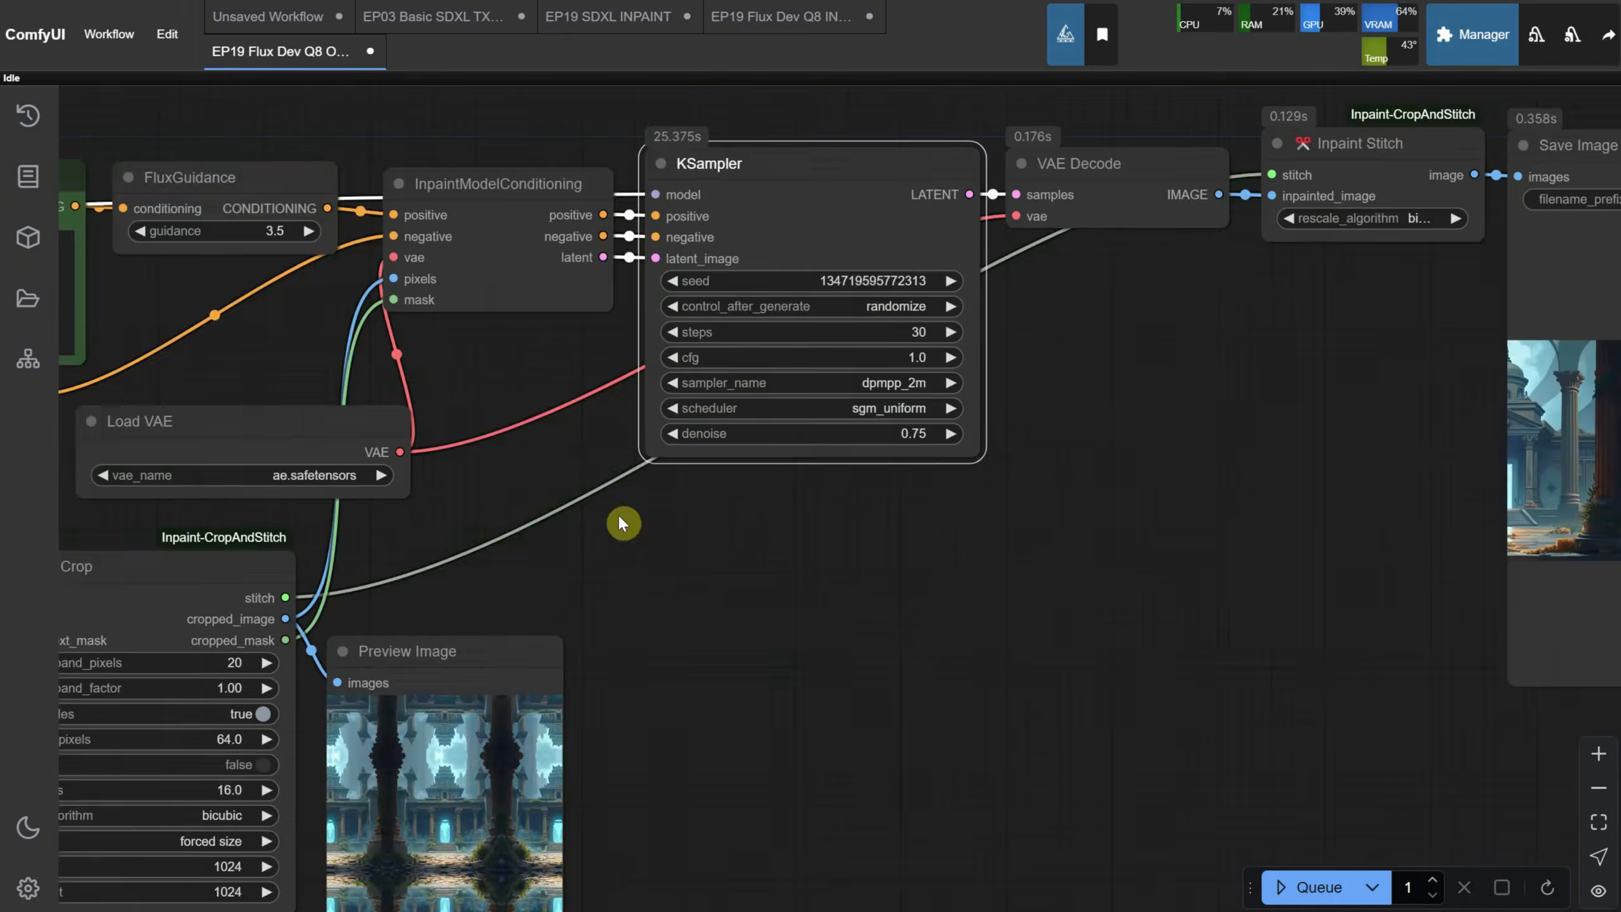
{"action": "scroll", "coordinate": [618, 514], "scroll_direction": "up", "scroll_amount": 4}
{"action": "left_click", "coordinate": [904, 544]}
{"action": "key", "text": "Return"}
{"action": "left_click", "coordinate": [911, 612]}
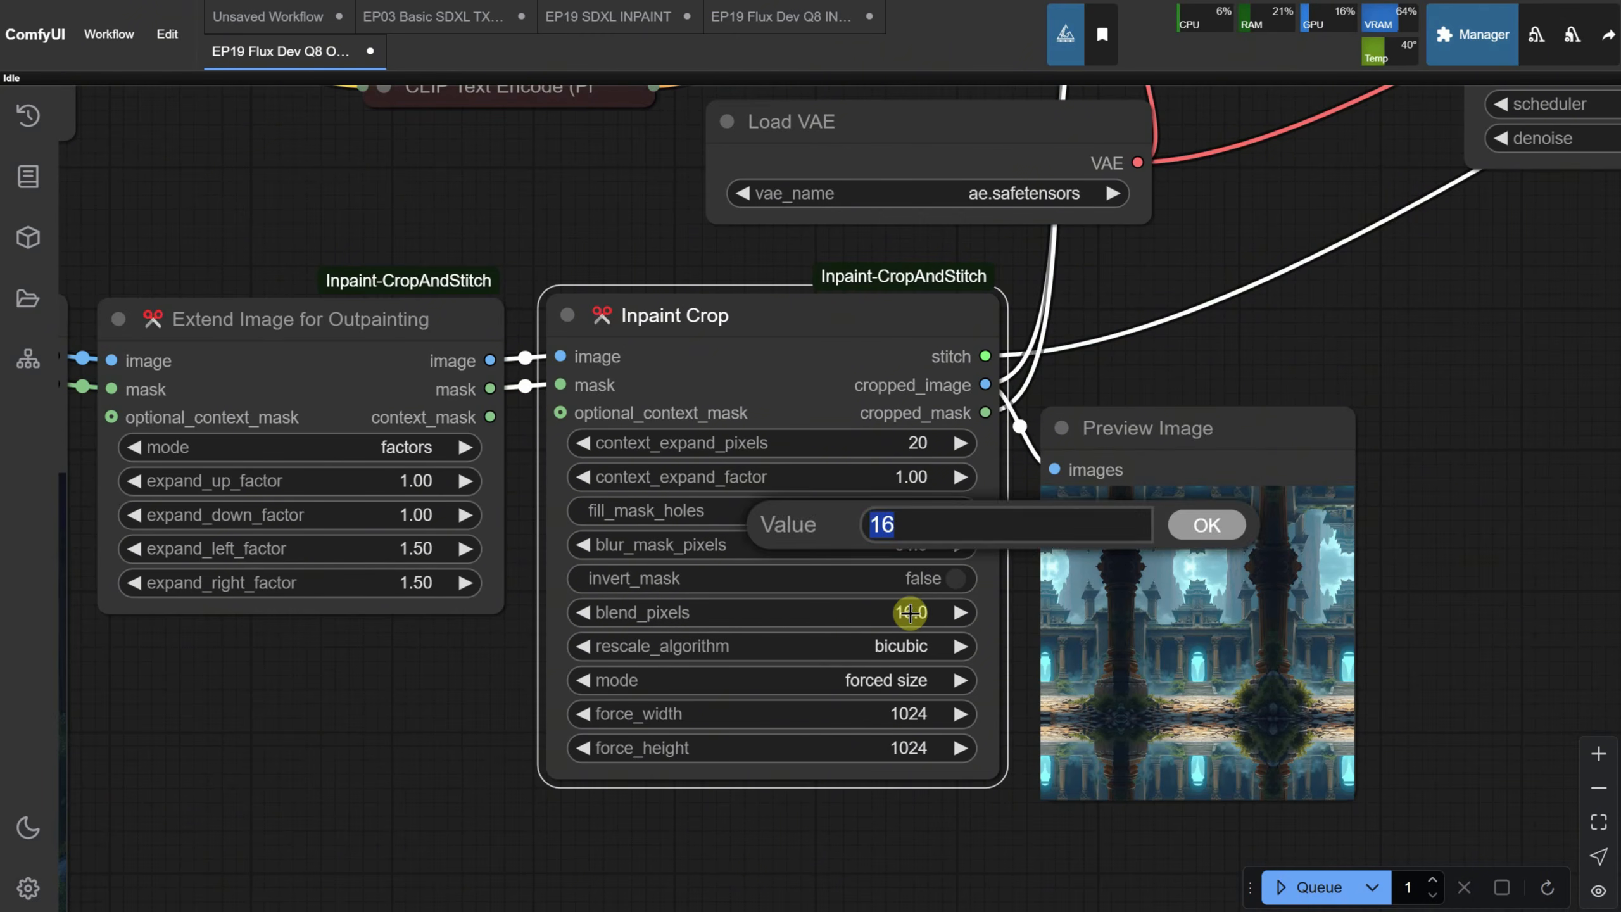
{"action": "type", "text": "32"}
{"action": "key", "text": "Return"}
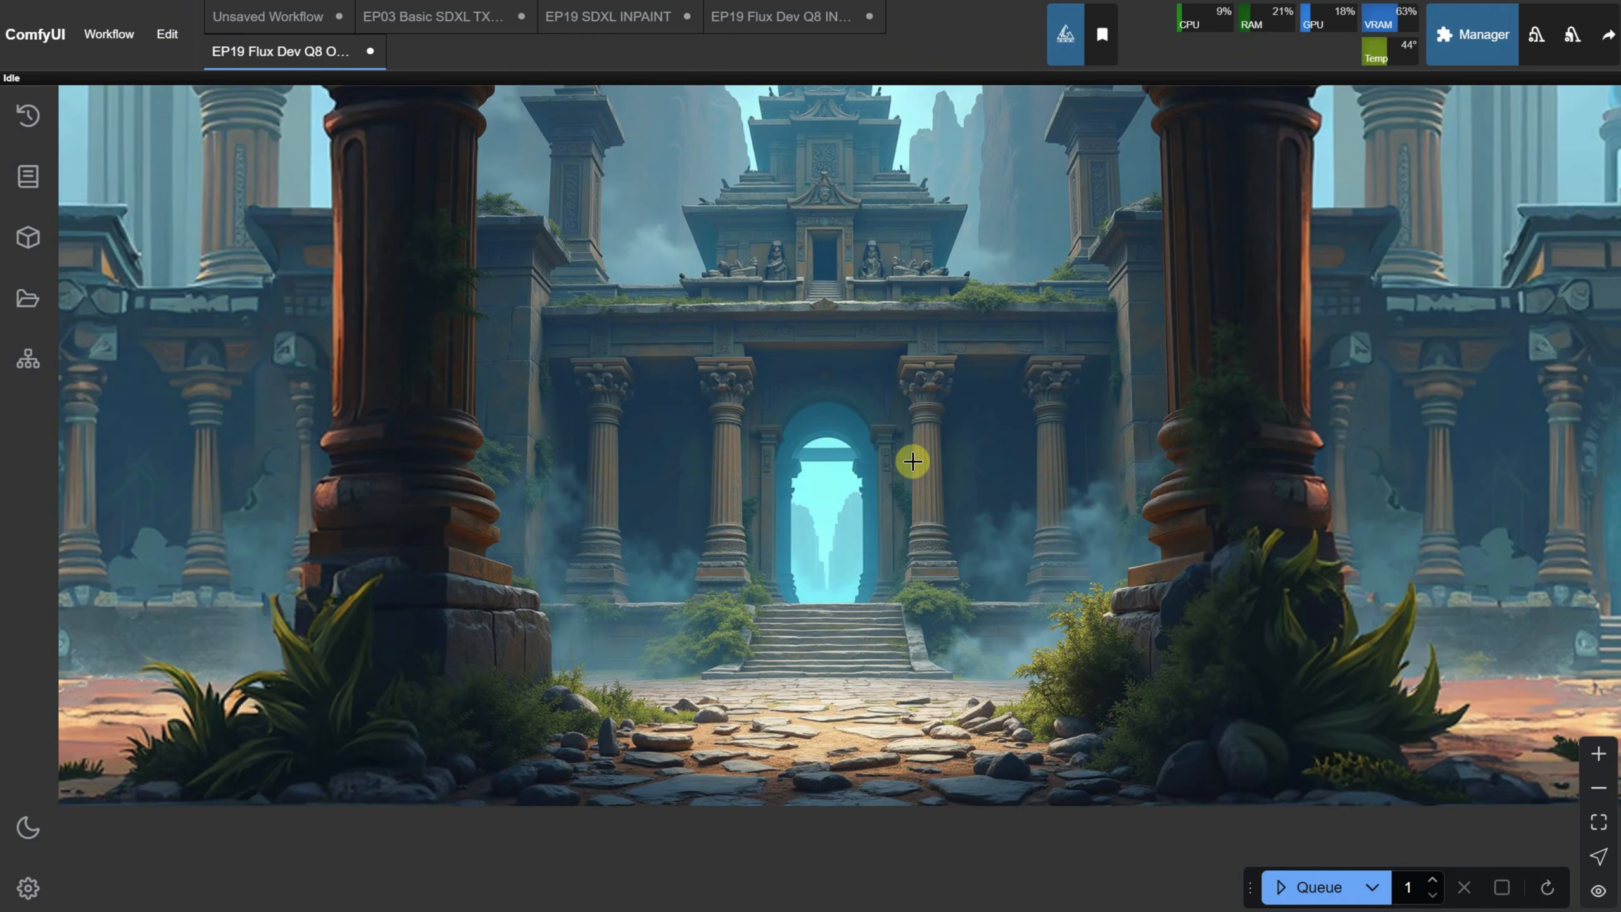
Step: Copy the outpainted temple image and paste it into the Load Image node of the EP19 Flux Dev Q8 inpainting workflow
{"action": "scroll", "coordinate": [900, 434], "scroll_direction": "down", "scroll_amount": 3}
{"action": "scroll", "coordinate": [902, 295], "scroll_direction": "up", "scroll_amount": 1}
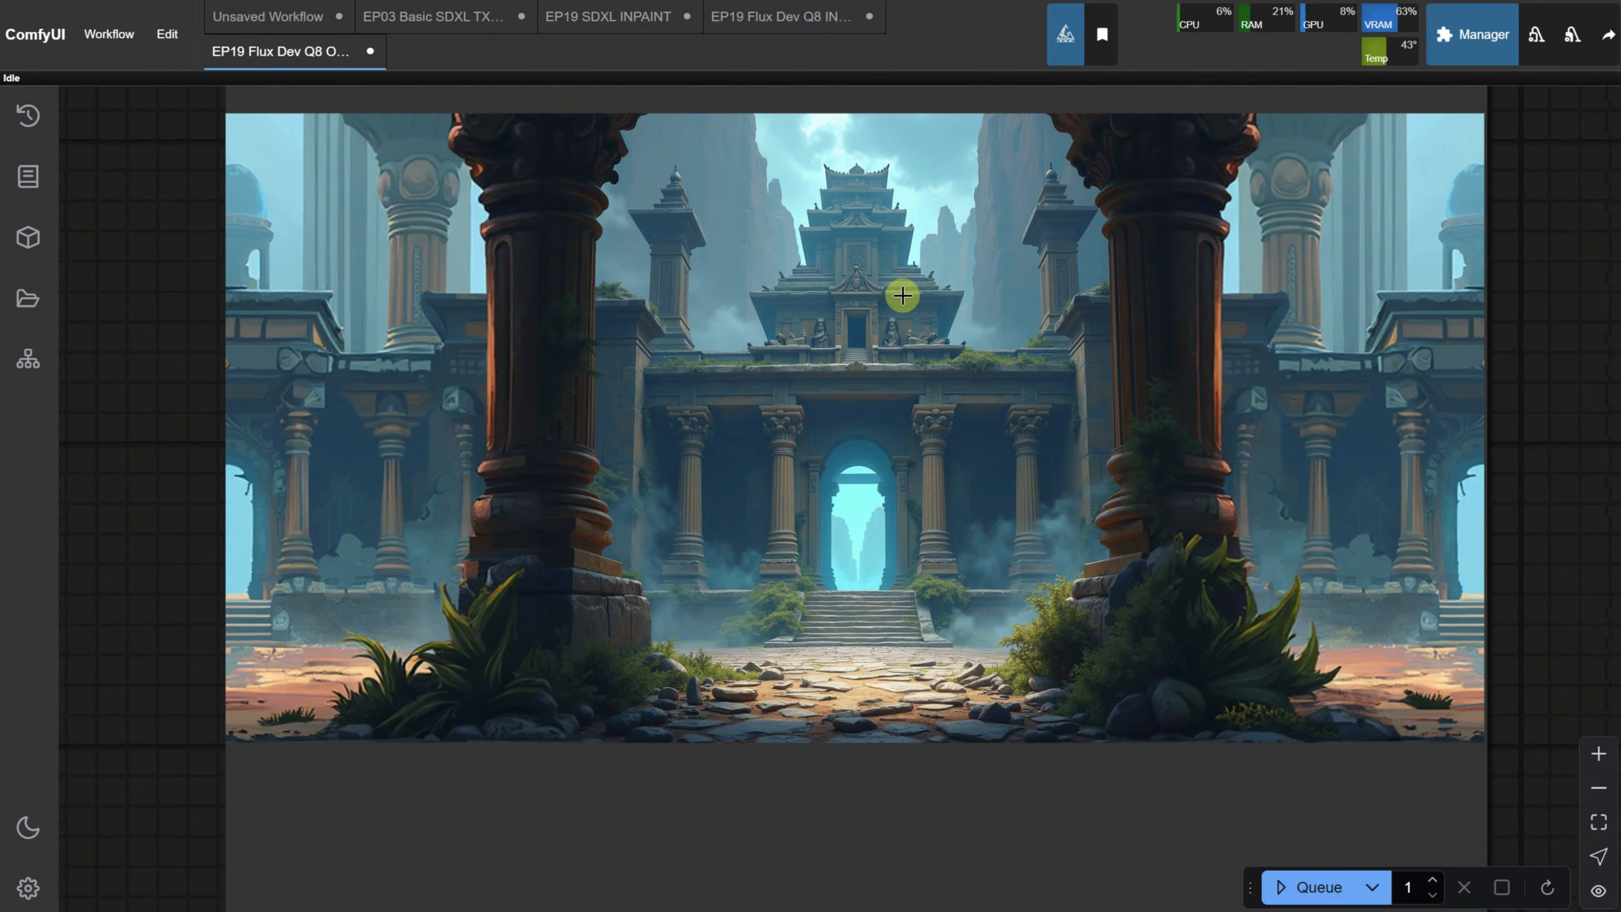
{"action": "right_click", "coordinate": [834, 435]}
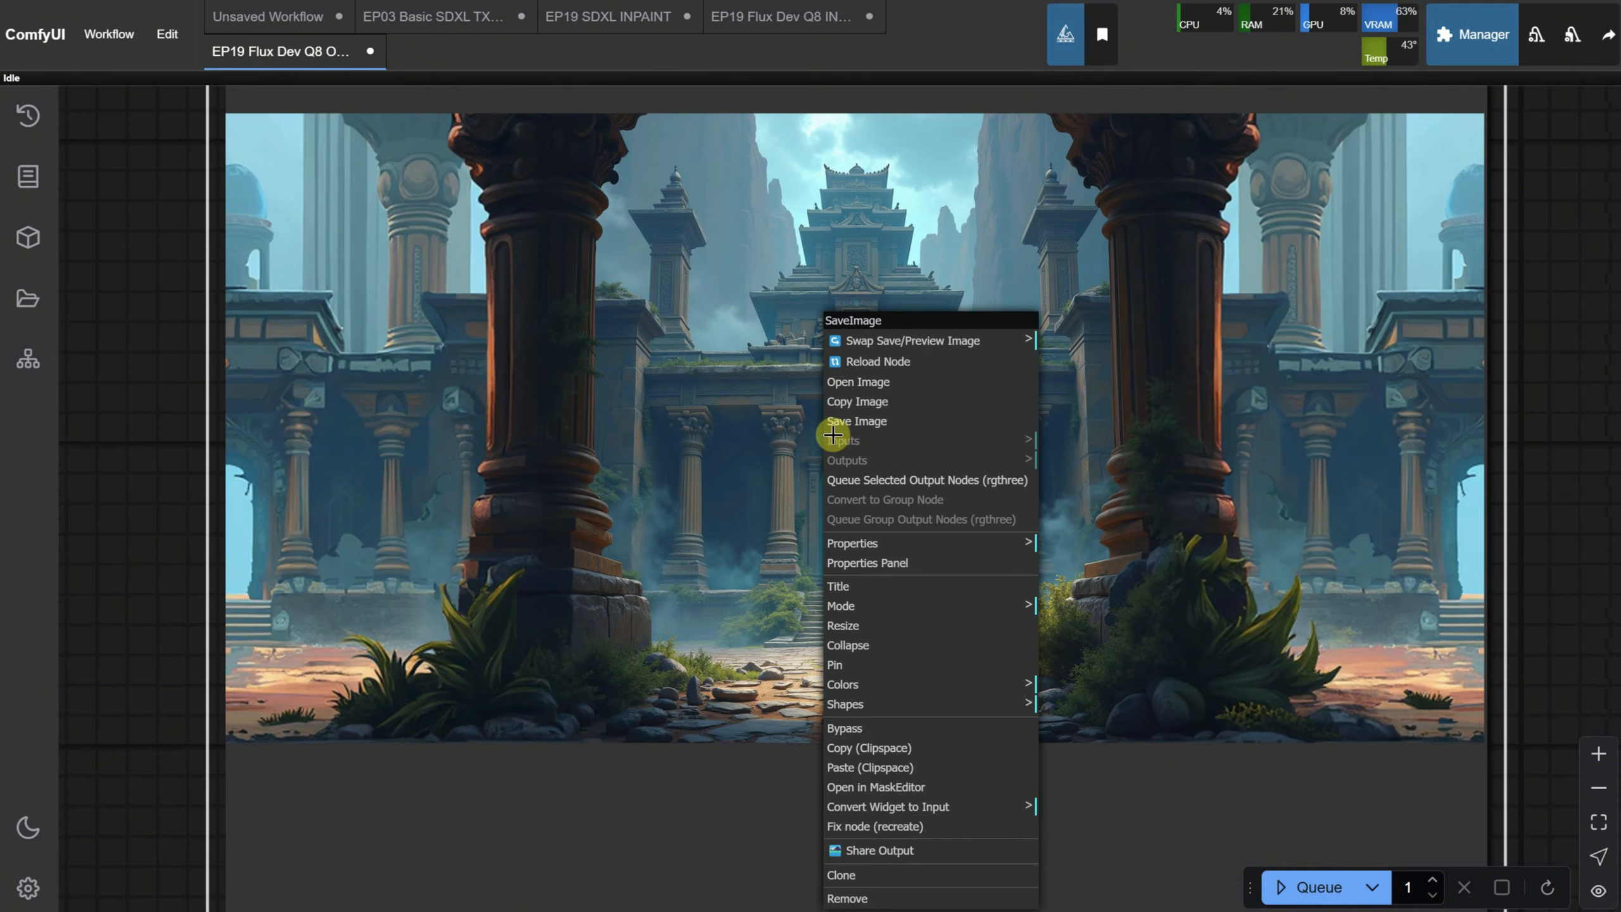
{"action": "left_click", "coordinate": [864, 404]}
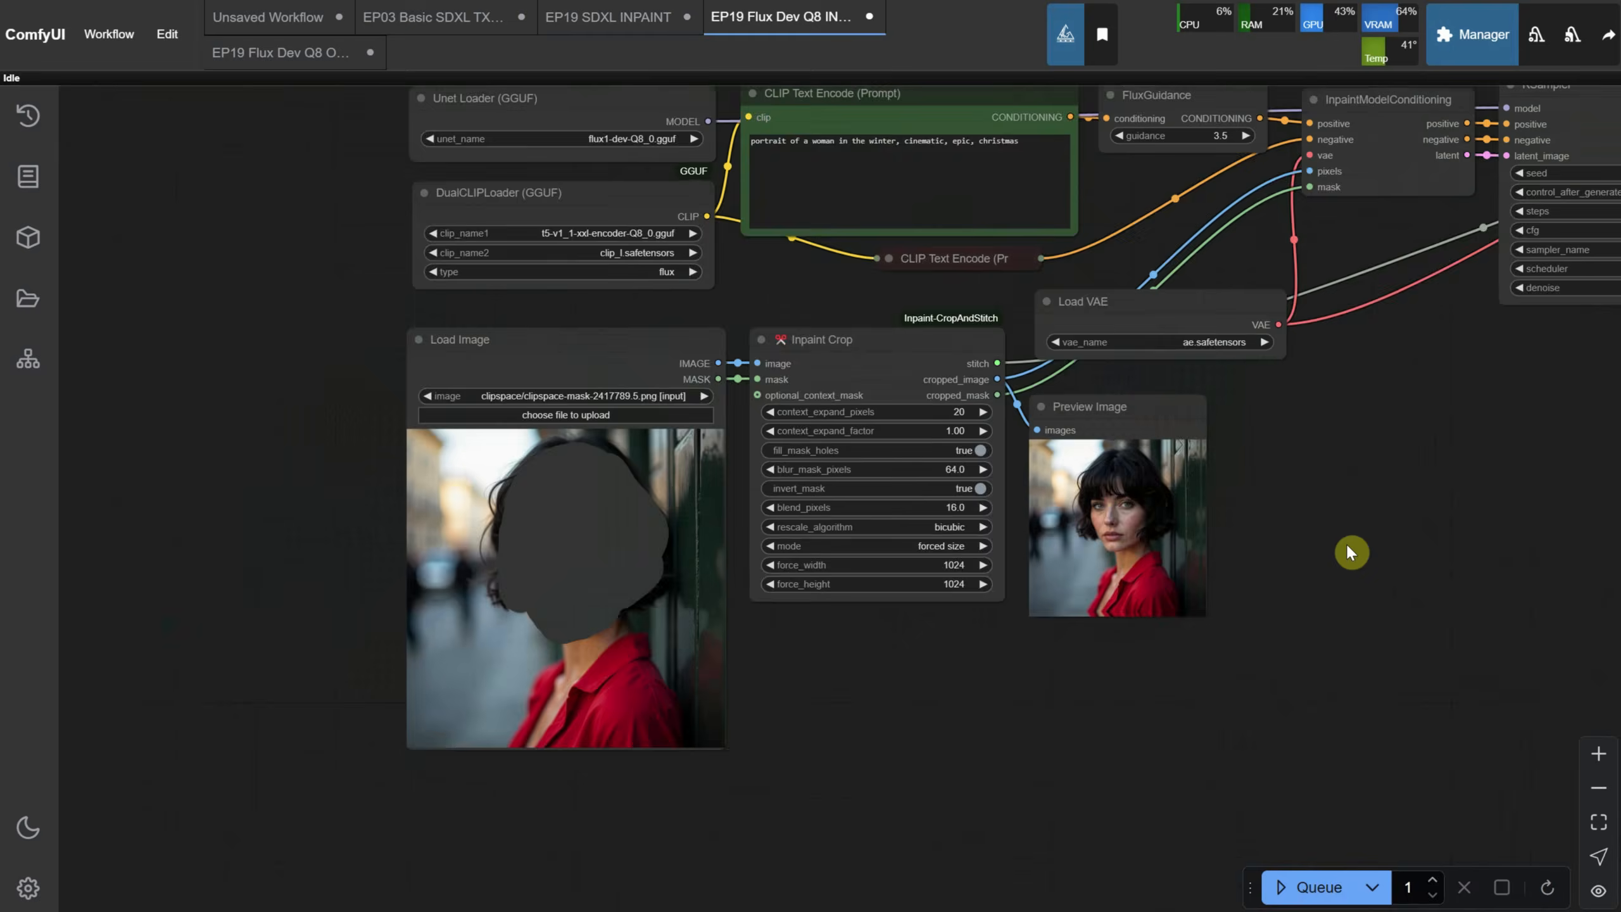
{"action": "scroll", "coordinate": [1021, 601], "scroll_direction": "up", "scroll_amount": 4}
{"action": "left_click_drag", "start_coordinate": [901, 615], "coordinate": [1252, 683]}
{"action": "left_click", "coordinate": [742, 593]}
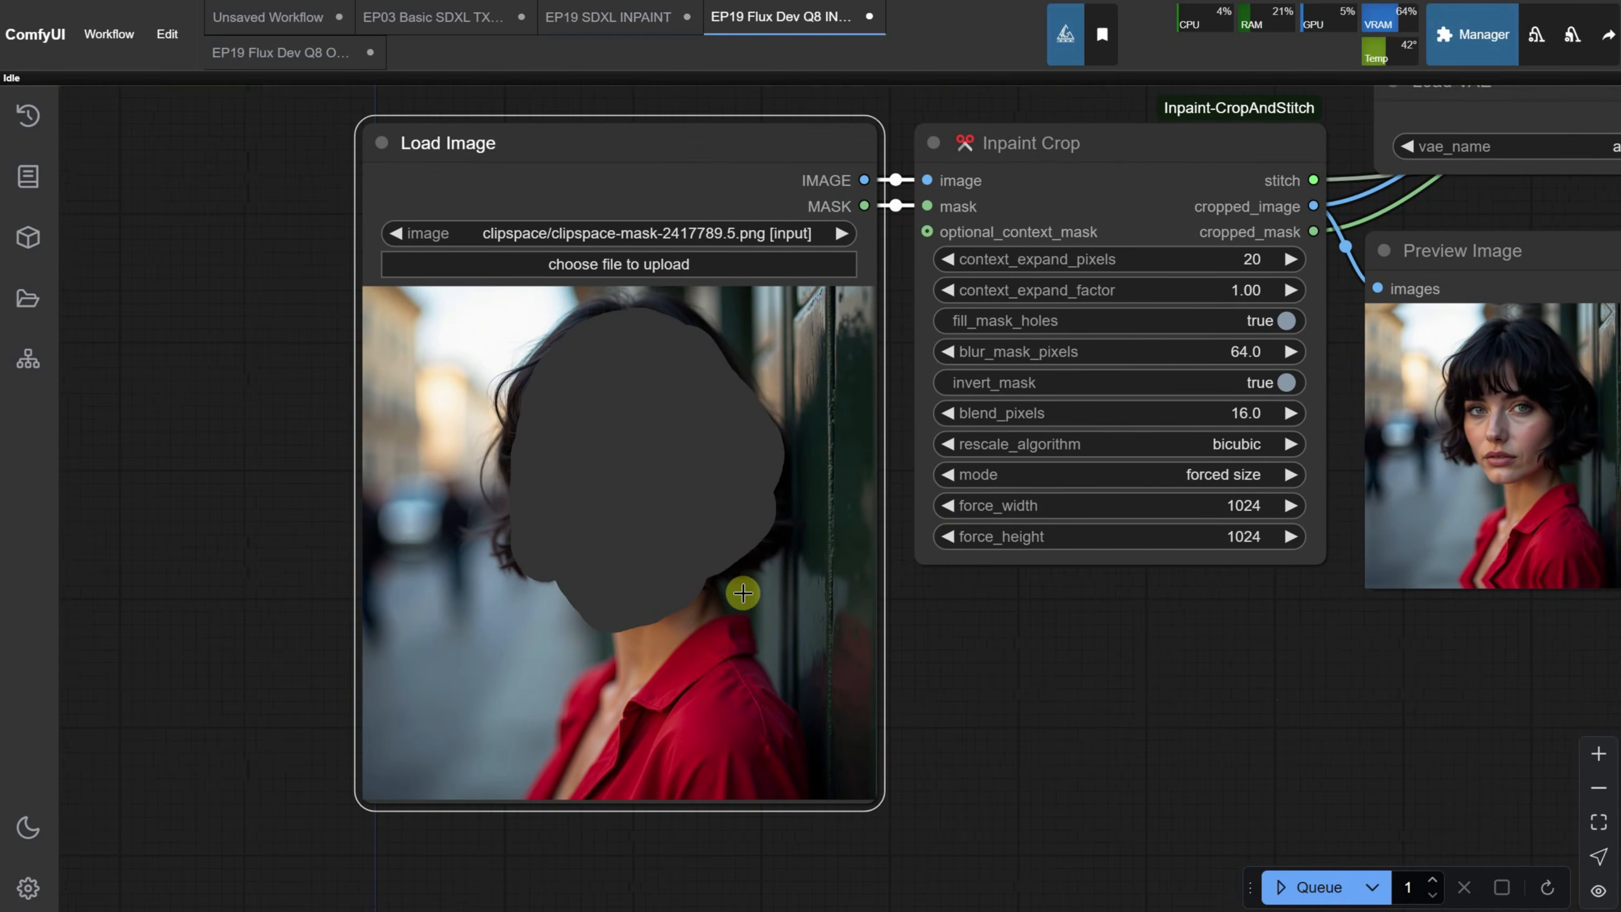
{"action": "key", "text": "ctrl+v"}
Step: Paint a mask over the two large foreground columns in the MaskEditor and save it to the node
{"action": "right_click", "coordinate": [737, 531]}
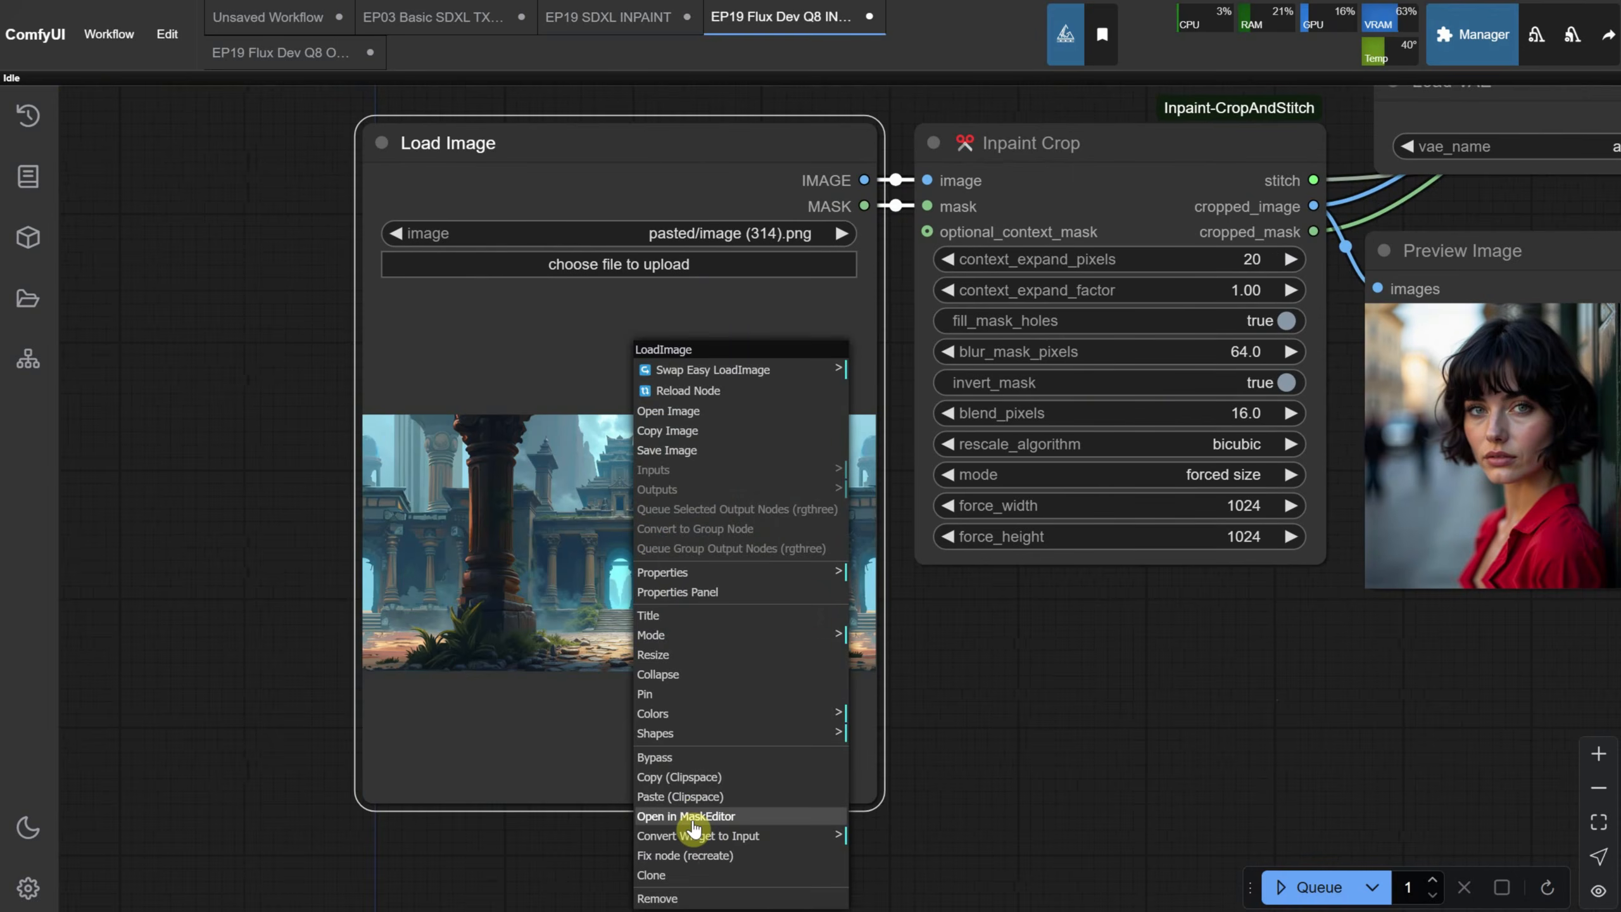
{"action": "left_click", "coordinate": [731, 823]}
{"action": "mouse_move", "coordinate": [486, 153]}
{"action": "left_mouse_down"}
{"action": "mouse_move", "coordinate": [518, 260]}
{"action": "mouse_move", "coordinate": [561, 670]}
{"action": "mouse_move", "coordinate": [357, 703]}
{"action": "left_mouse_up"}
{"action": "left_click_drag", "start_coordinate": [1029, 136], "coordinate": [1130, 735]}
{"action": "left_click", "coordinate": [1374, 794]}
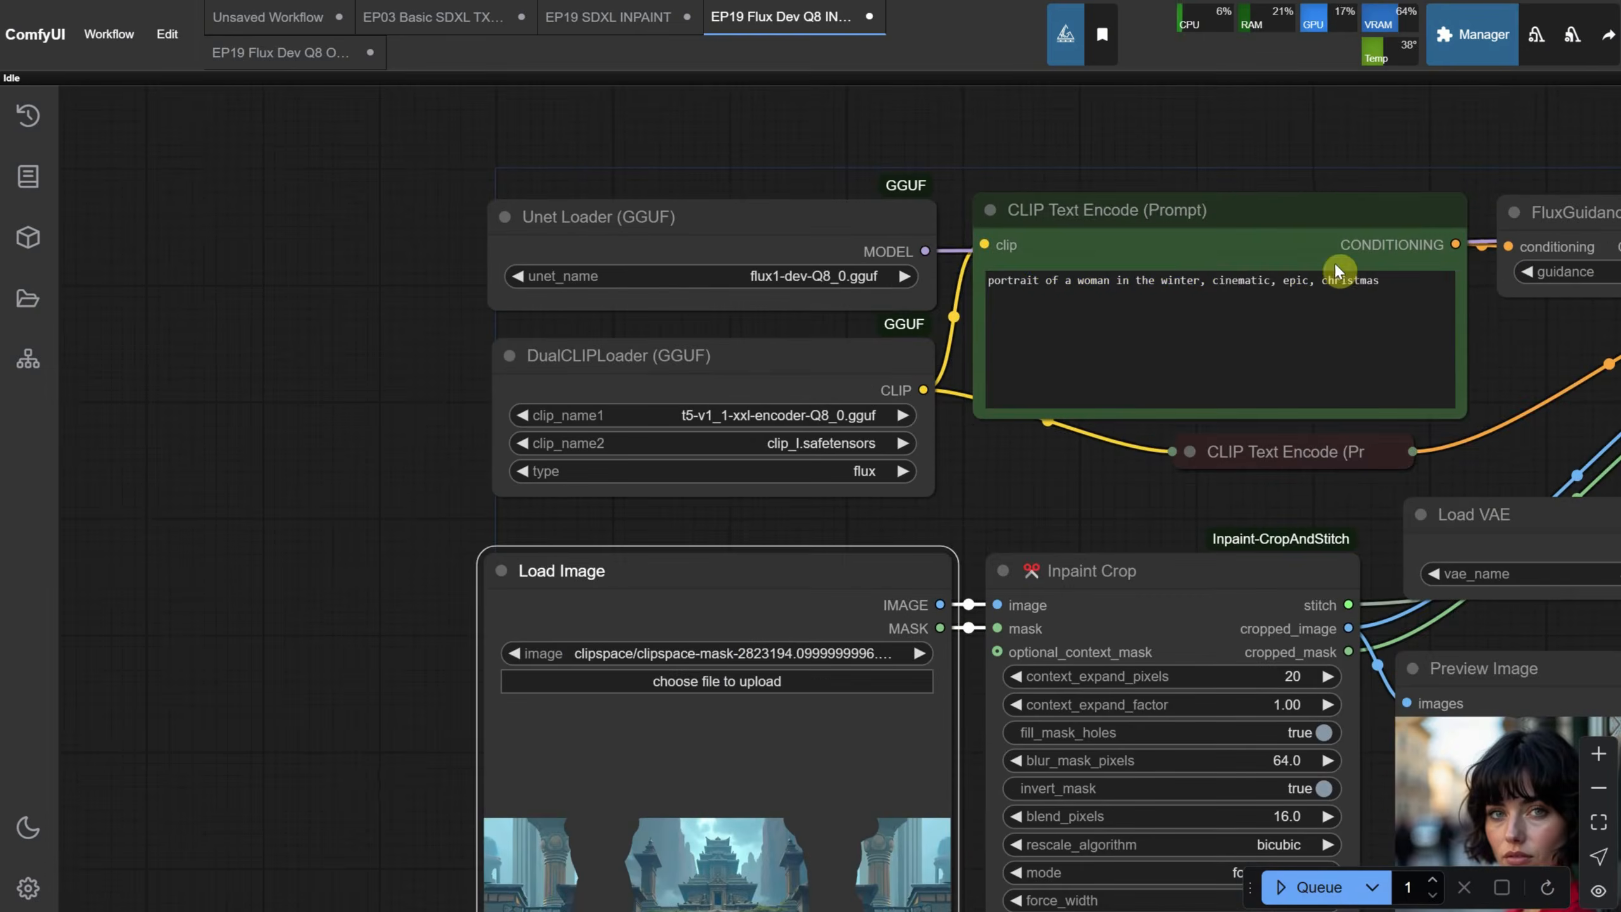
Step: Replace the positive prompt with text beginning "temple columns," and run the Flux inpainting workflow
{"action": "left_click", "coordinate": [1085, 288]}
{"action": "key", "text": "ctrl+a"}
{"action": "type", "text": "temple columns,"}
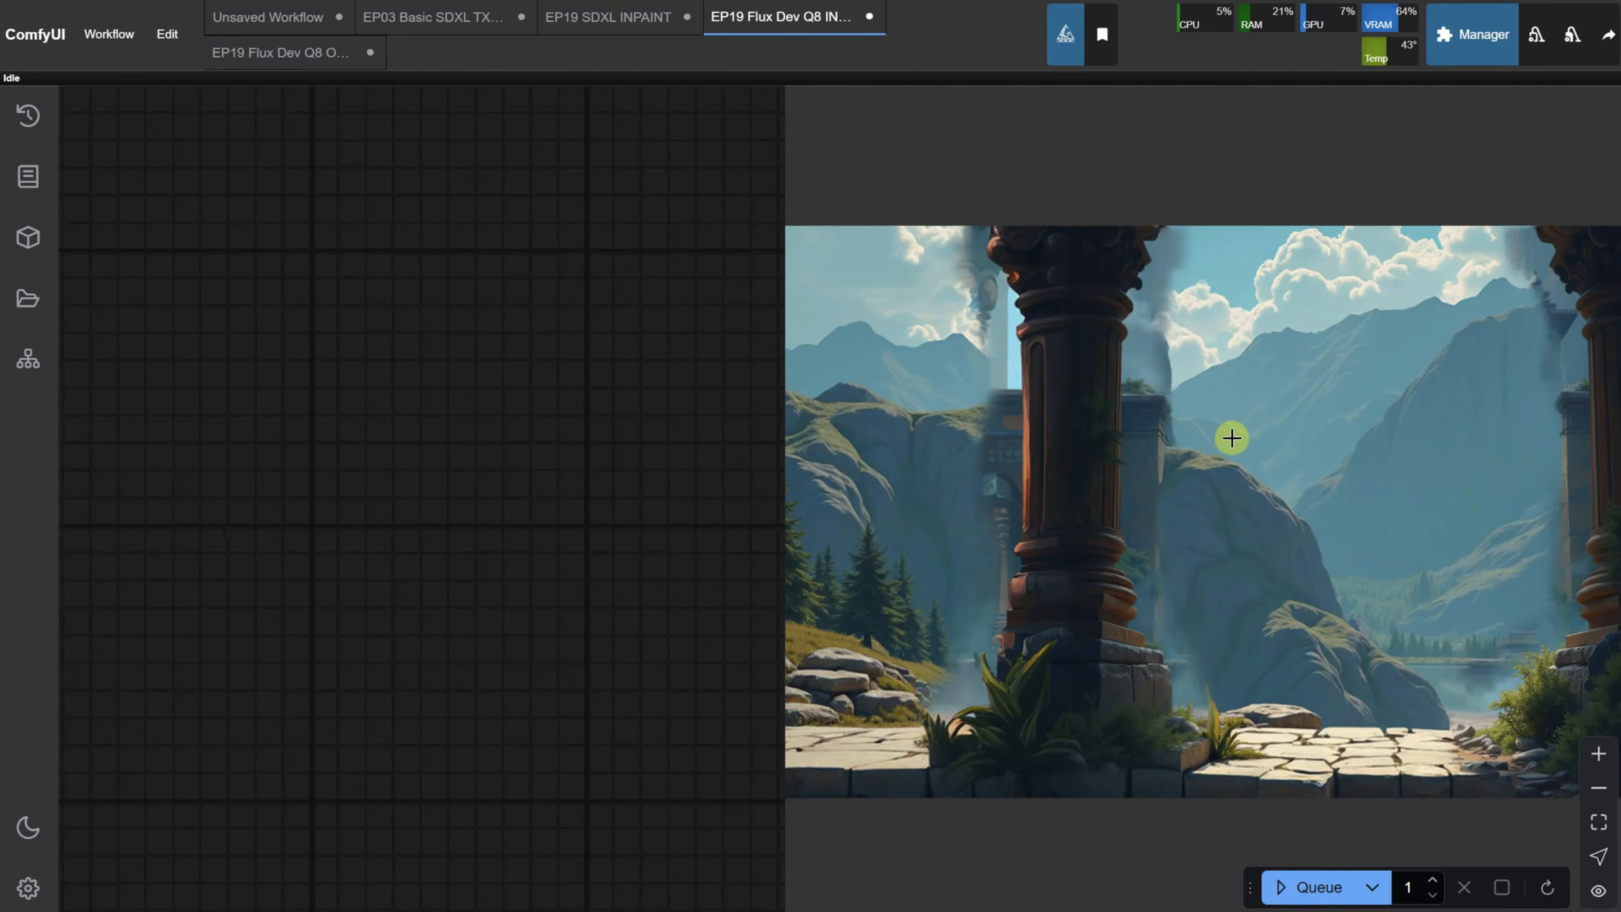
Step: Turn off invert_mask in the Inpaint Crop node and run the workflow again
{"action": "scroll", "coordinate": [1231, 438], "scroll_direction": "down", "scroll_amount": 3}
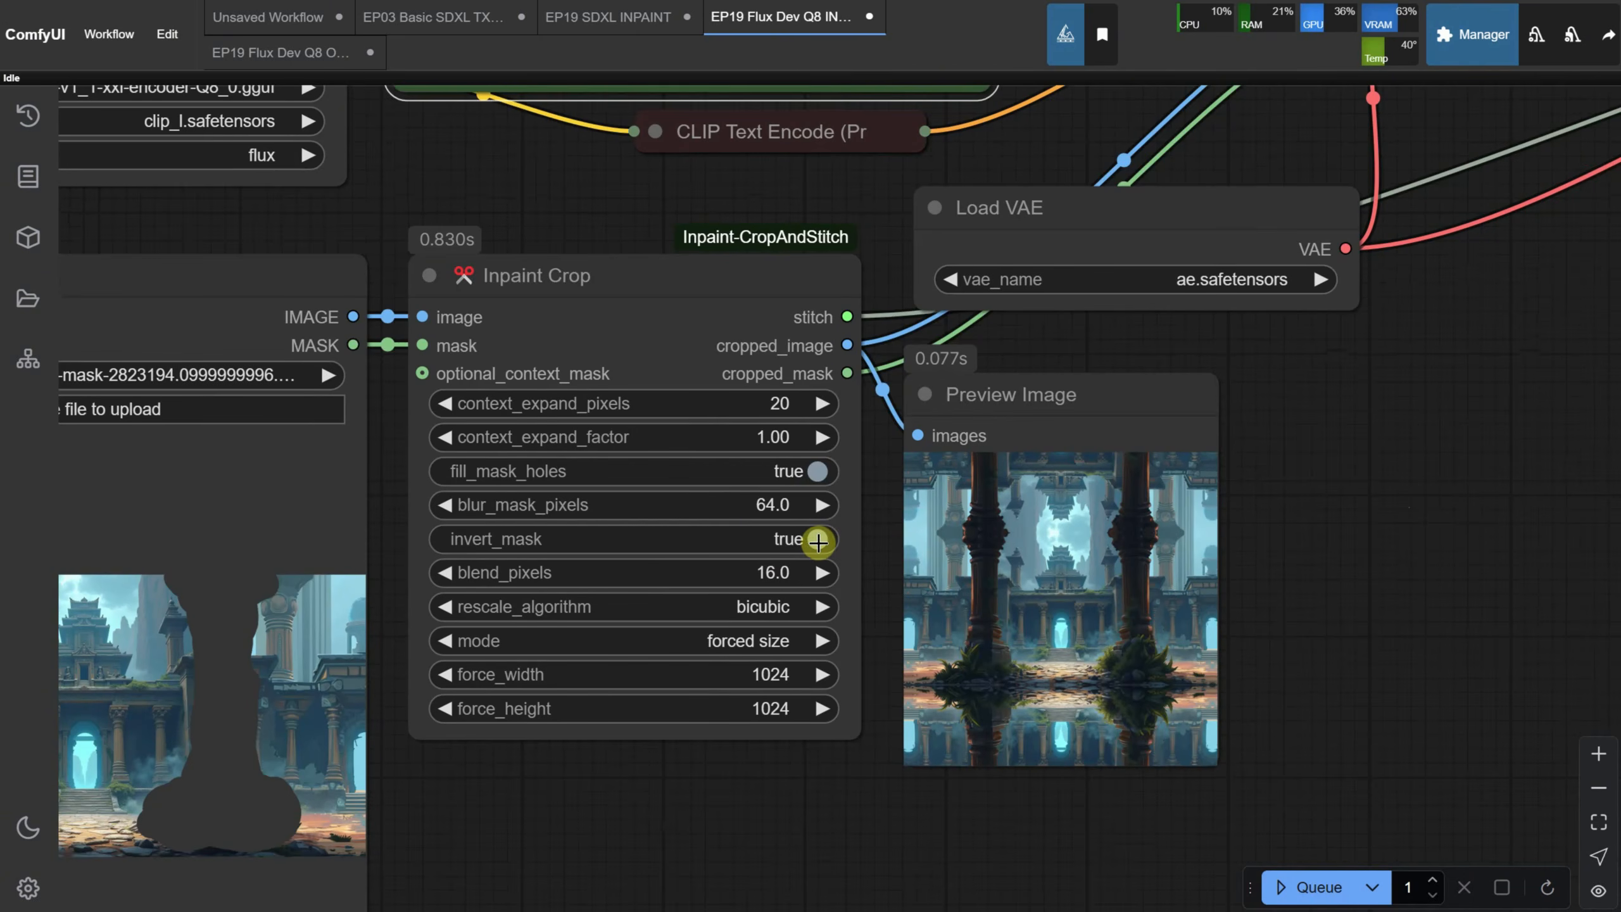
{"action": "left_click", "coordinate": [819, 542]}
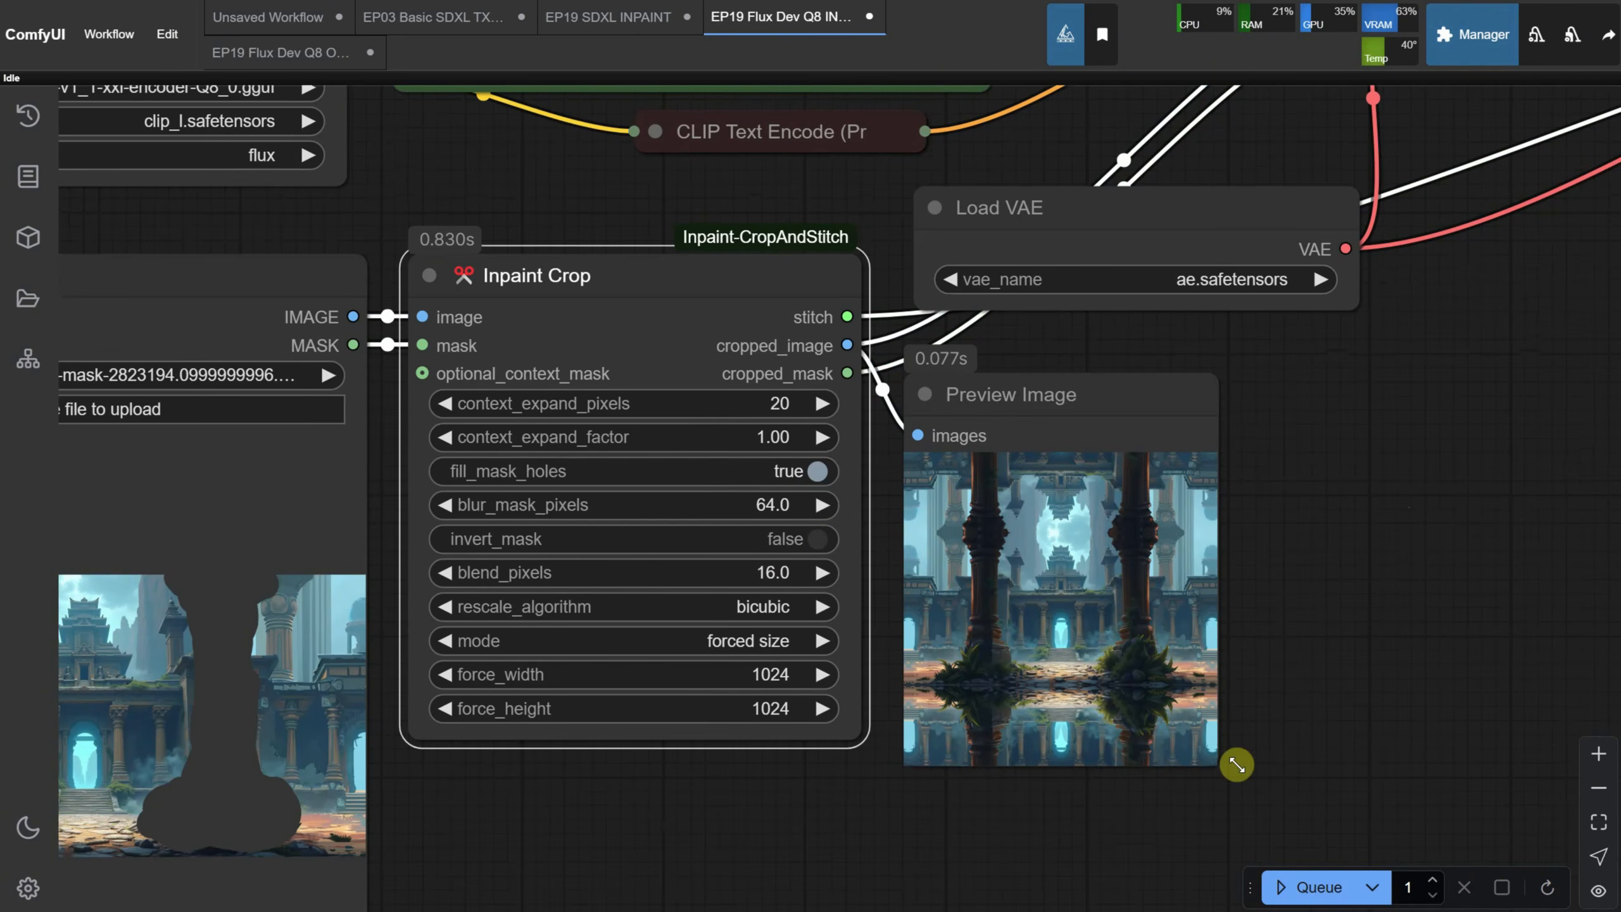
{"action": "left_click", "coordinate": [1296, 885]}
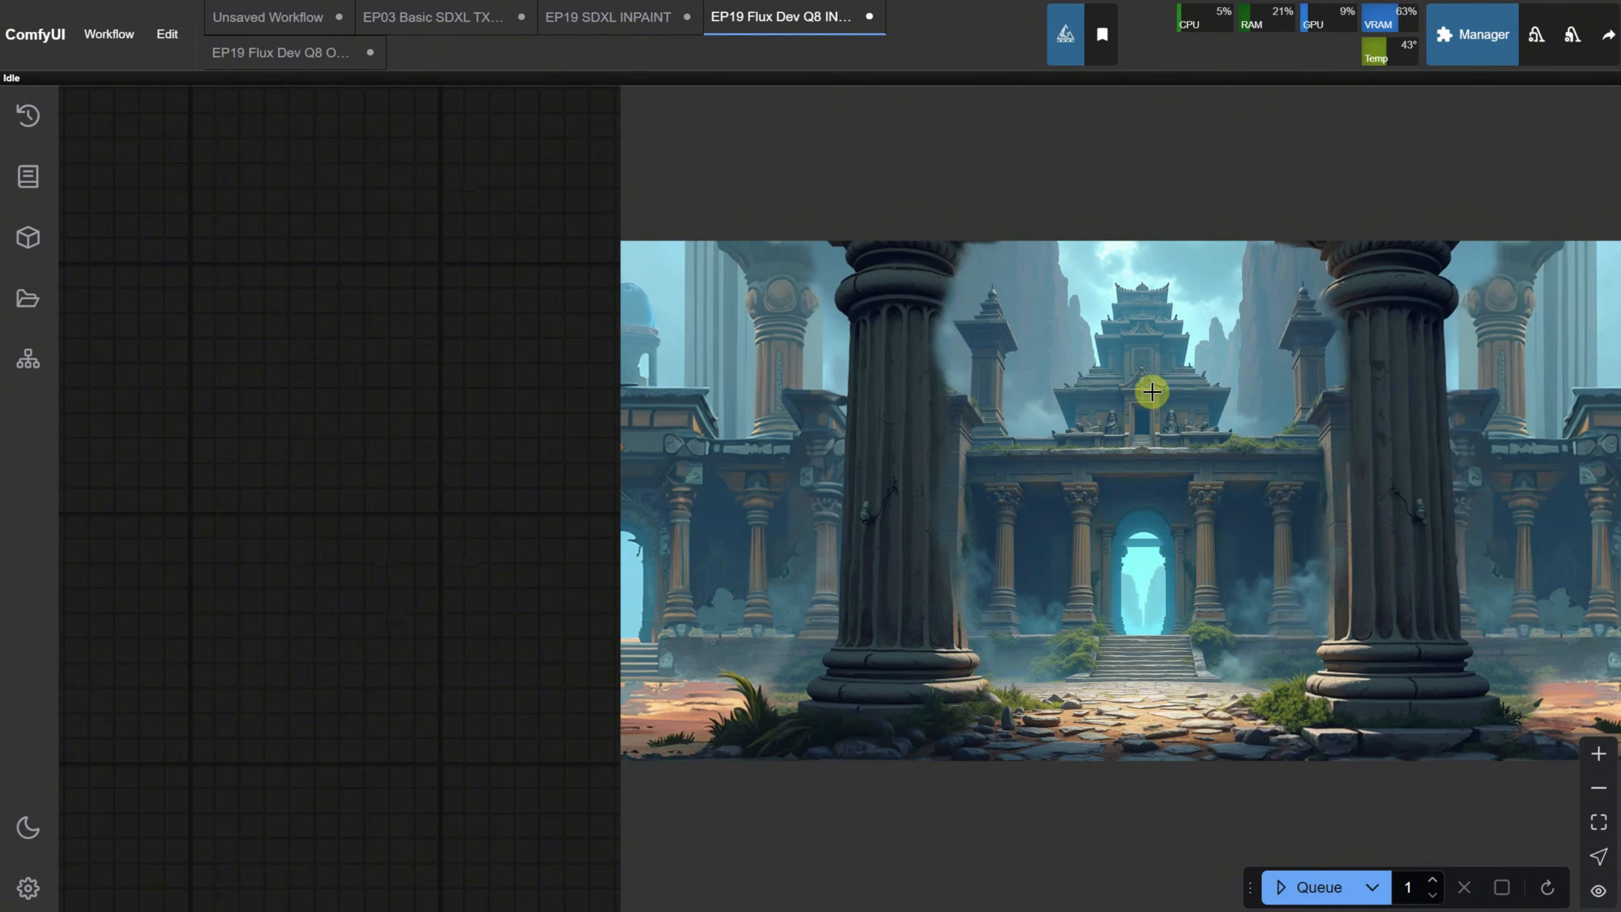
Step: Set the KSampler denoise to 0.75, run the Flux inpainting workflow, and inspect the regenerated columns
{"action": "scroll", "coordinate": [1152, 392], "scroll_direction": "down", "scroll_amount": 5}
{"action": "left_click_drag", "start_coordinate": [462, 444], "coordinate": [778, 413]}
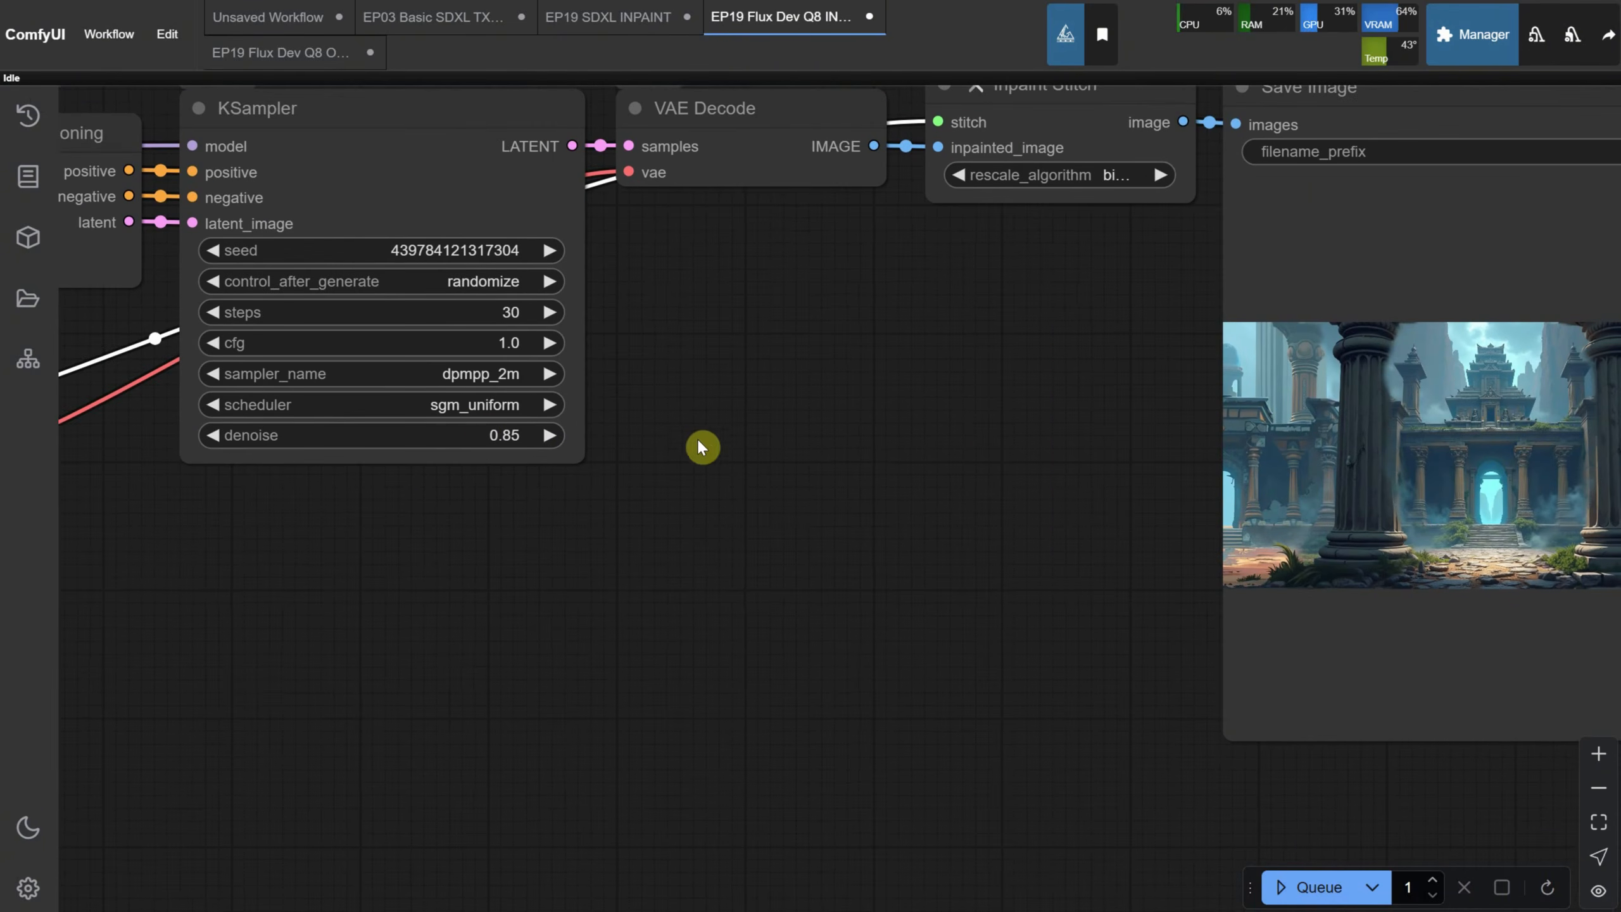
{"action": "left_click", "coordinate": [485, 434]}
{"action": "type", "text": "0.7"}
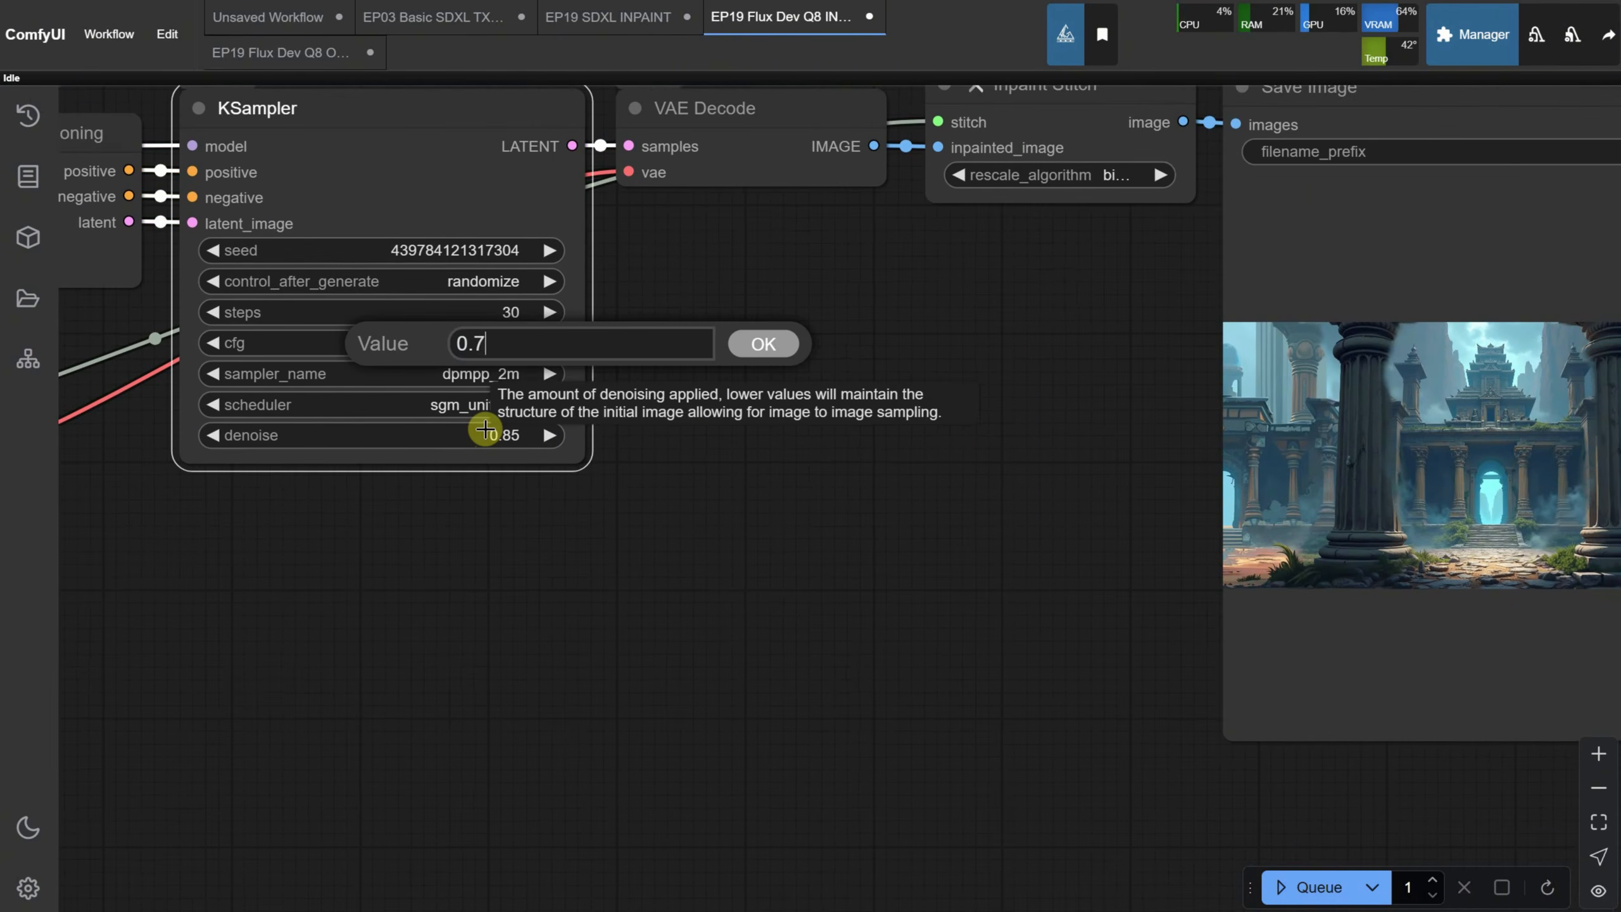
{"action": "type", "text": "5"}
{"action": "key", "text": "Return"}
{"action": "left_click", "coordinate": [1315, 887]}
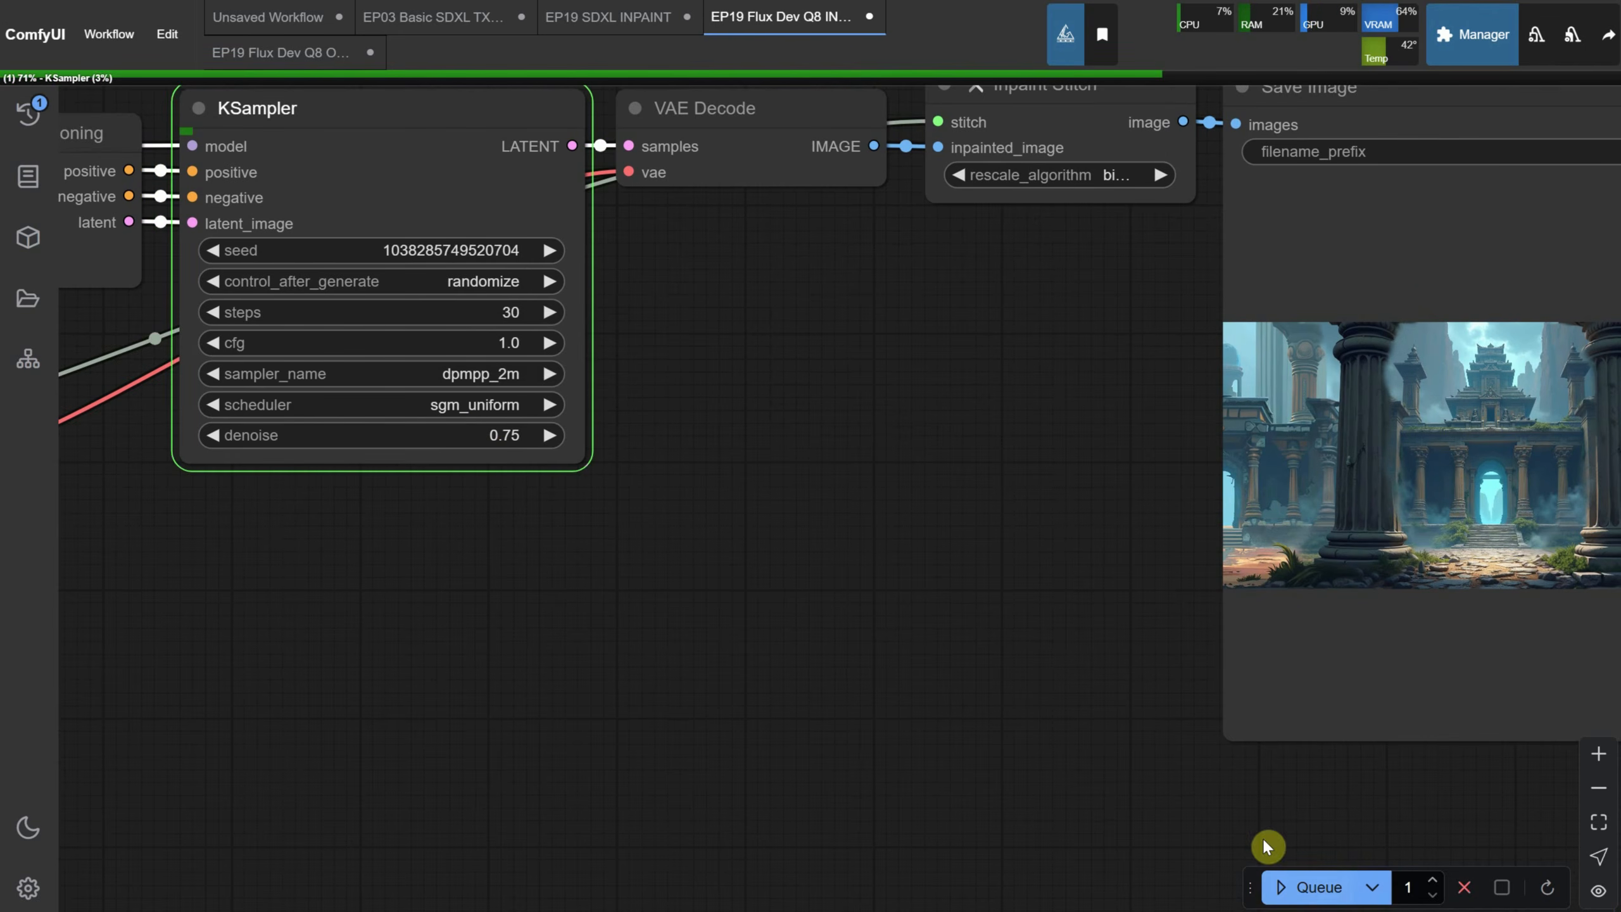
{"action": "left_click_drag", "start_coordinate": [1088, 531], "coordinate": [746, 532]}
{"action": "scroll", "coordinate": [1281, 429], "scroll_direction": "up", "scroll_amount": 5}
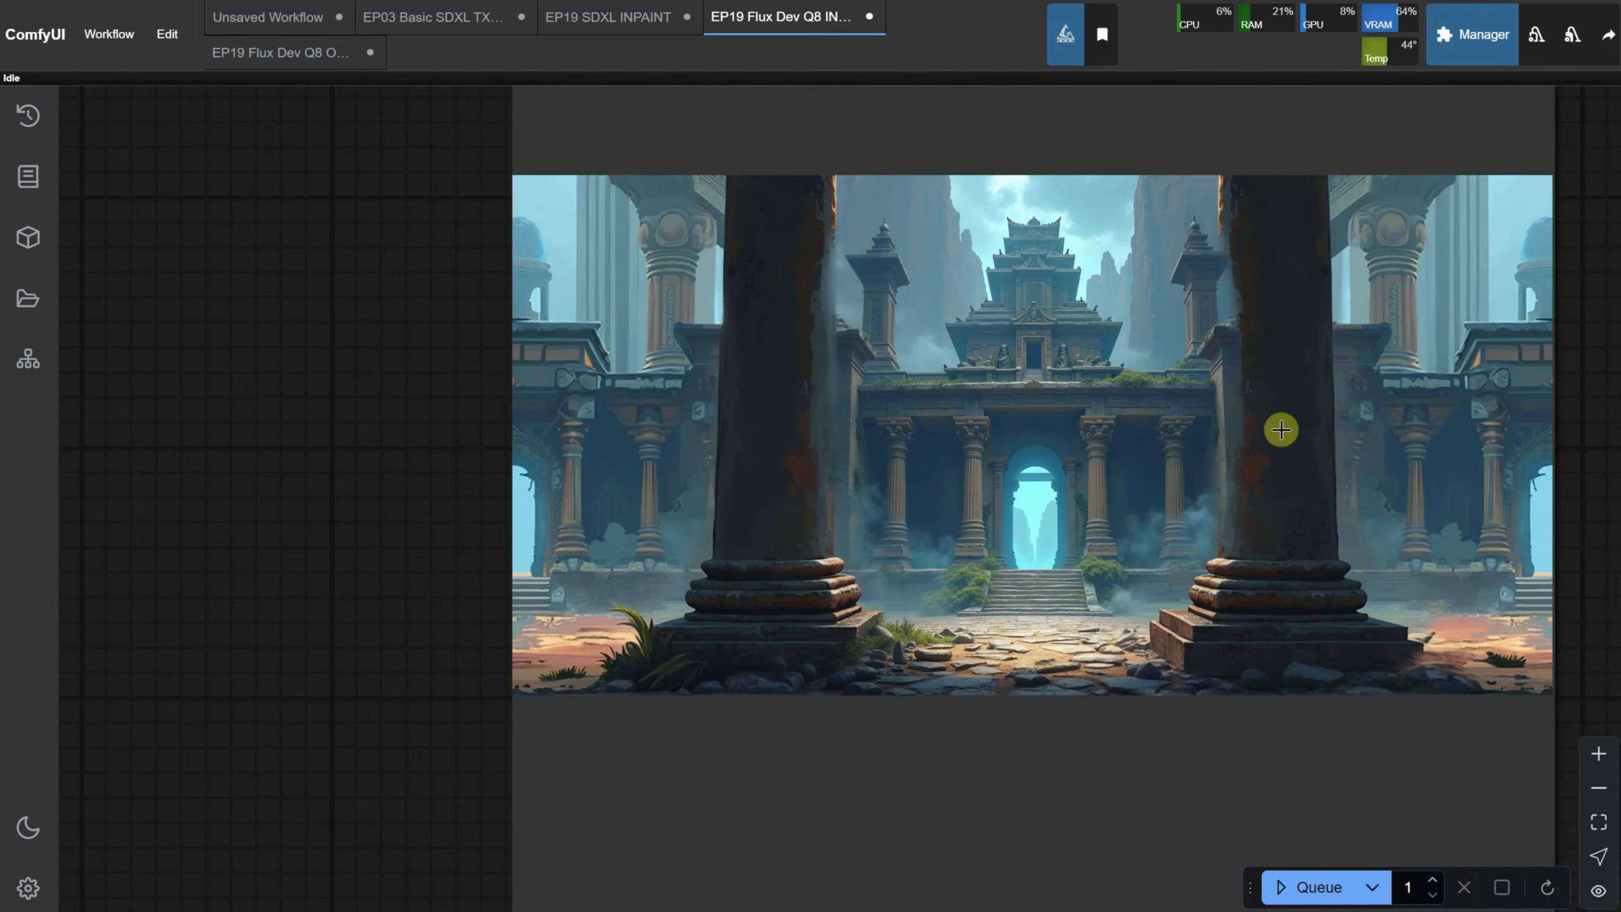
Step: Reopen the temple mask in the MaskEditor, paint more area around both foreground columns, and save it to the node
{"action": "scroll", "coordinate": [1281, 429], "scroll_direction": "down", "scroll_amount": 5}
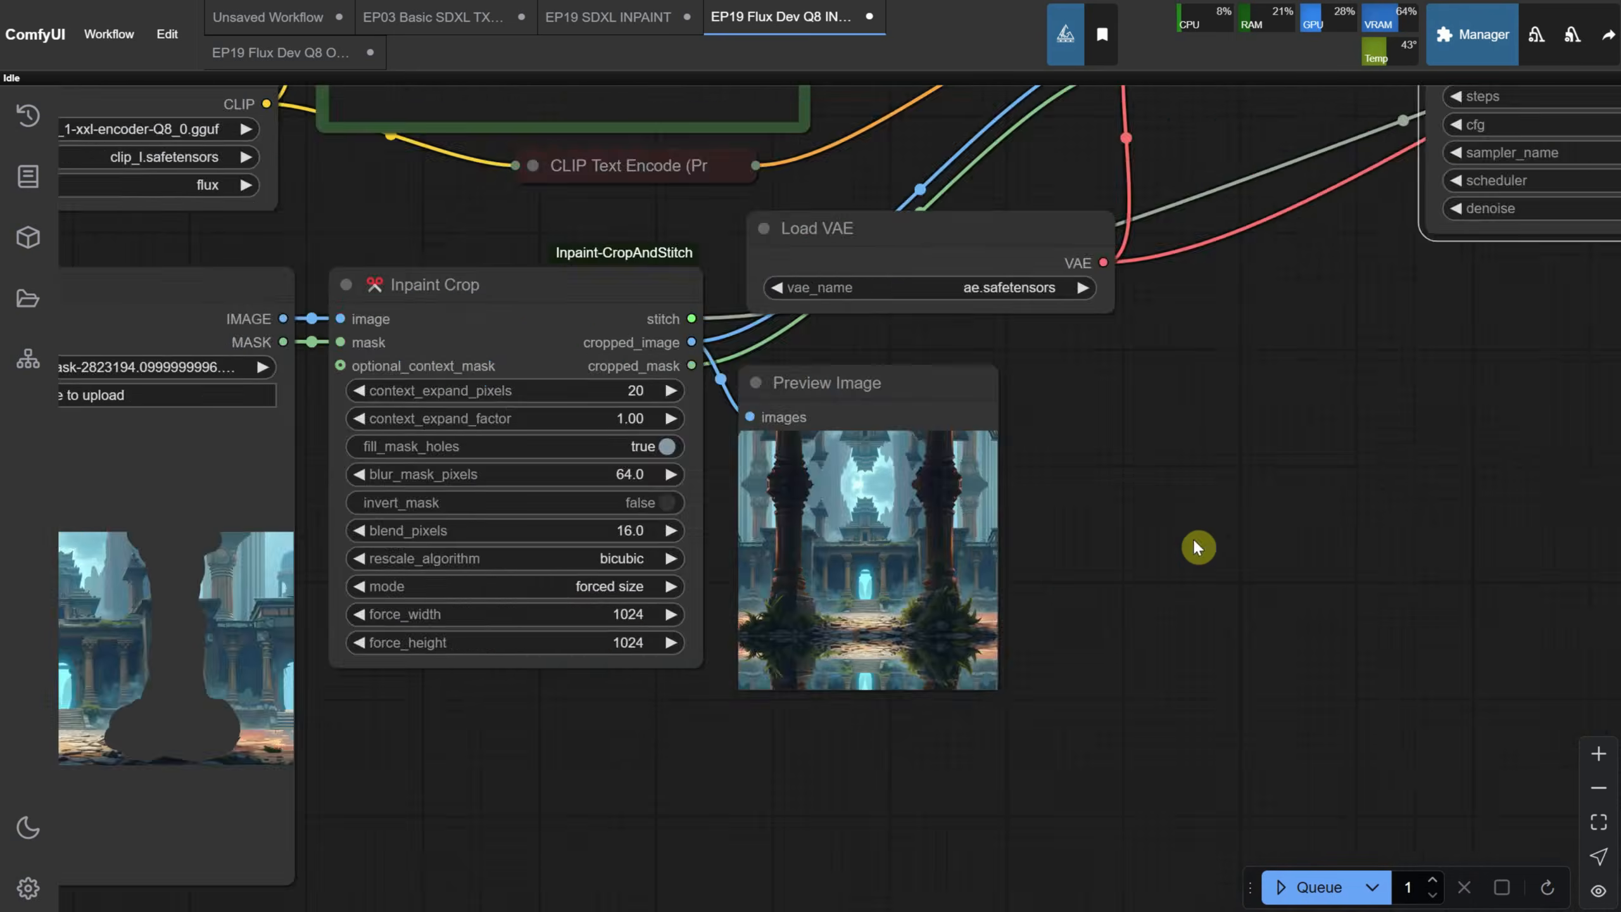
{"action": "scroll", "coordinate": [1194, 445], "scroll_direction": "up", "scroll_amount": 2}
{"action": "right_click", "coordinate": [319, 345]}
{"action": "left_click", "coordinate": [362, 819]}
{"action": "mouse_move", "coordinate": [568, 261]}
{"action": "left_mouse_down"}
{"action": "mouse_move", "coordinate": [429, 418]}
{"action": "mouse_move", "coordinate": [415, 575]}
{"action": "left_mouse_up"}
{"action": "left_click_drag", "start_coordinate": [1054, 192], "coordinate": [1067, 453]}
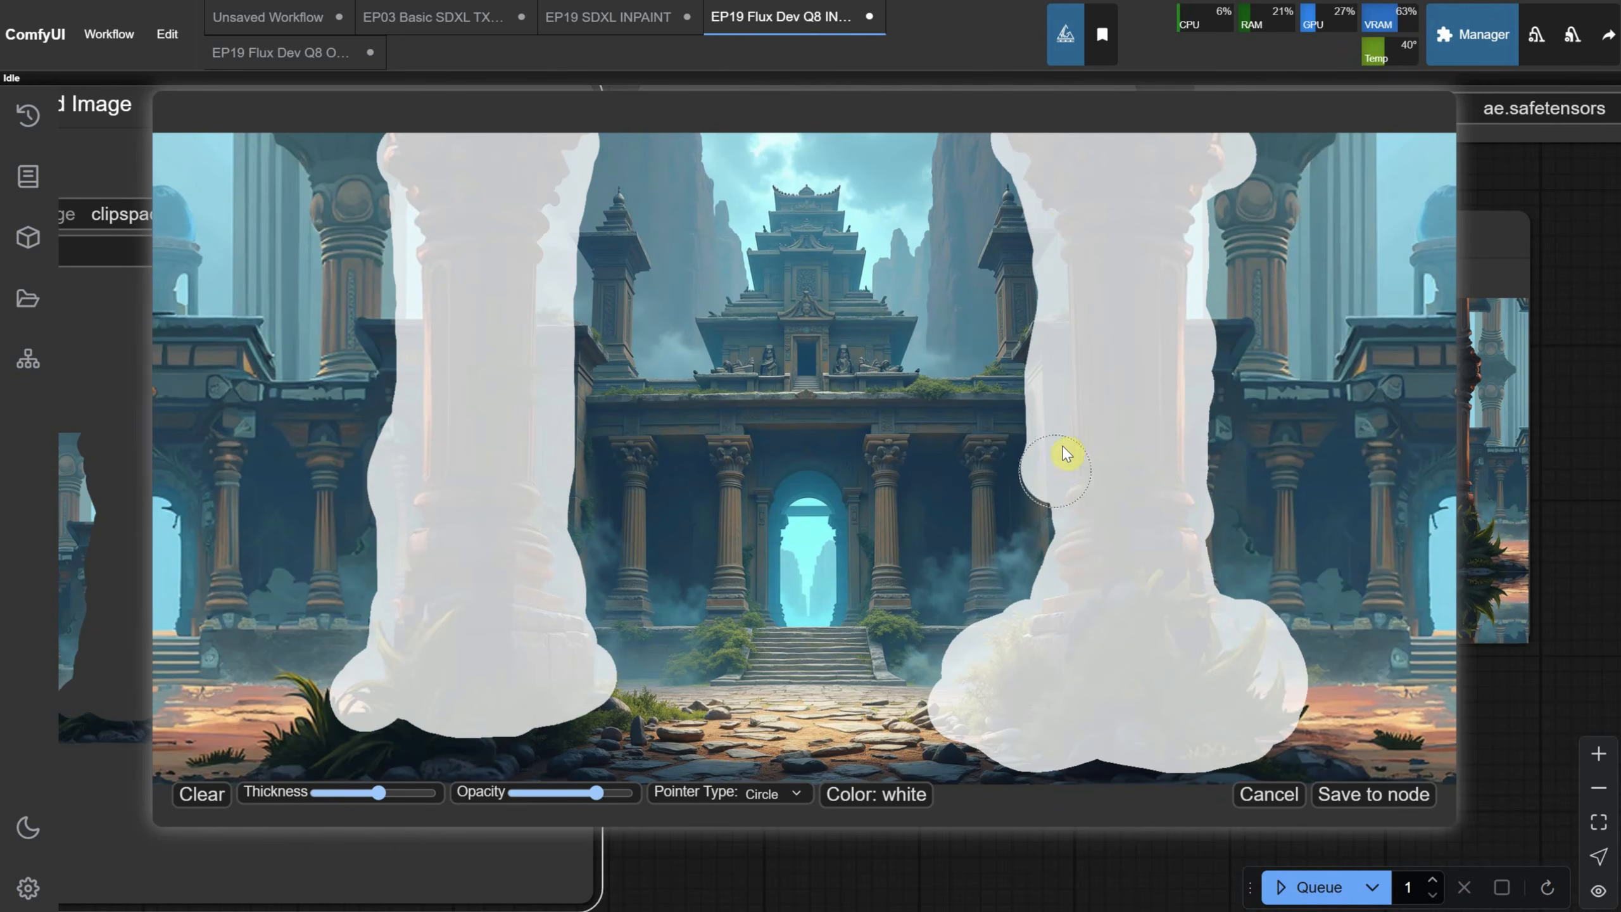
{"action": "left_click", "coordinate": [1374, 794]}
Step: Run the Flux inpainting workflow twice with the enlarged column mask and inspect both results
{"action": "scroll", "coordinate": [959, 742], "scroll_direction": "right", "scroll_amount": 5}
{"action": "scroll", "coordinate": [959, 742], "scroll_direction": "down", "scroll_amount": 4}
{"action": "scroll", "coordinate": [1097, 497], "scroll_direction": "right", "scroll_amount": 4}
{"action": "scroll", "coordinate": [1071, 478], "scroll_direction": "right", "scroll_amount": 5}
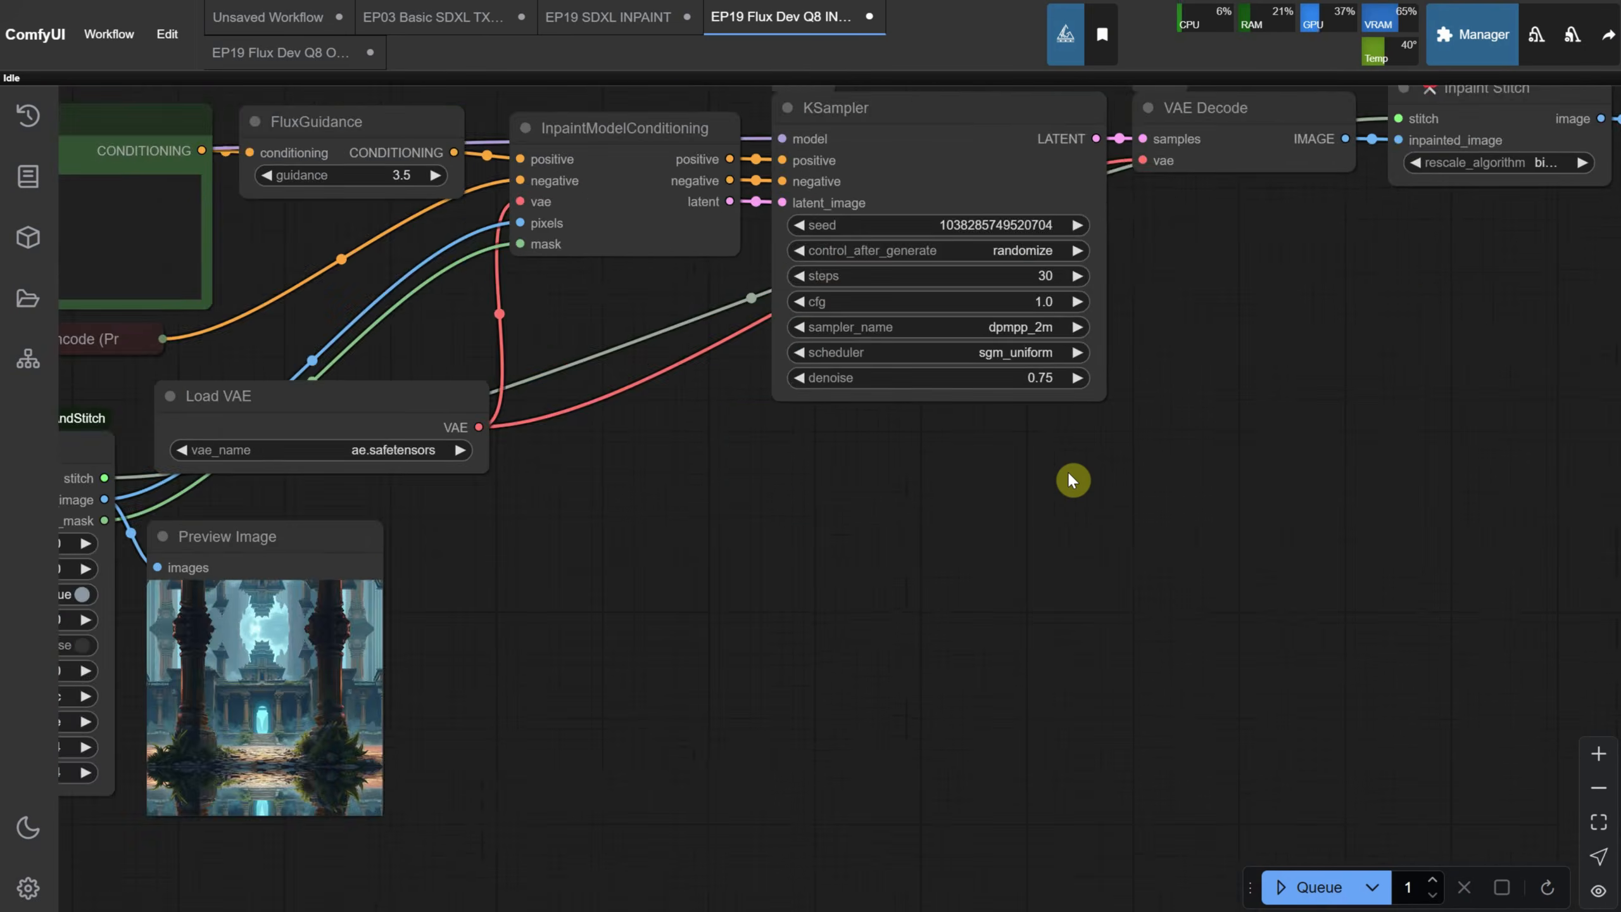
{"action": "scroll", "coordinate": [1050, 409], "scroll_direction": "down", "scroll_amount": 2}
{"action": "left_click_drag", "start_coordinate": [1060, 409], "coordinate": [1049, 409]}
{"action": "left_click", "coordinate": [1320, 860]}
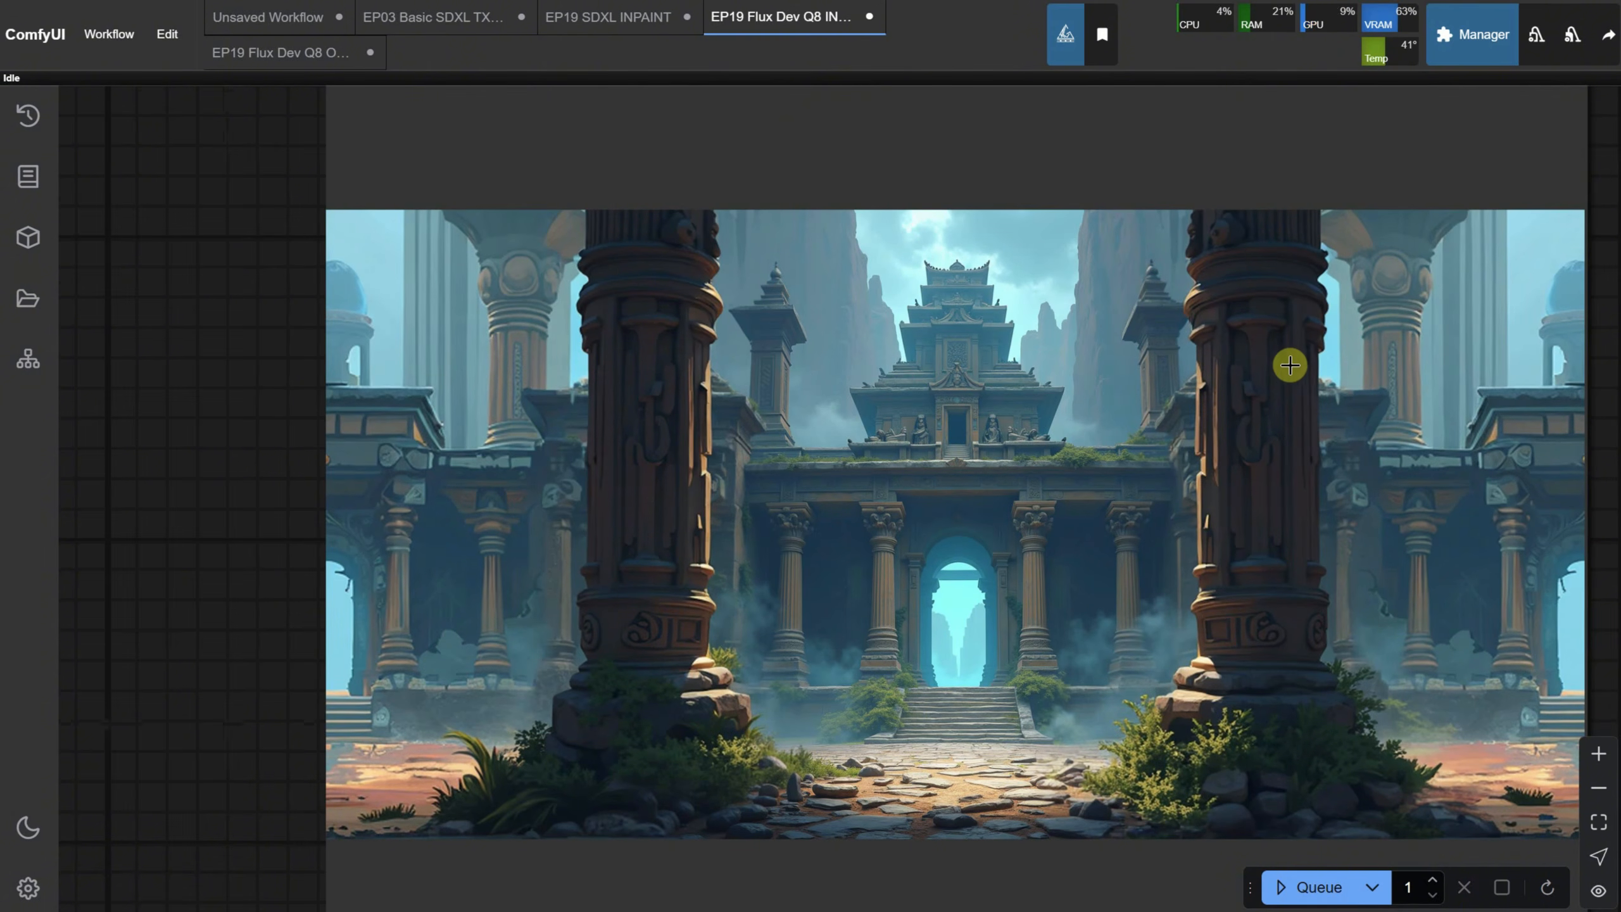
{"action": "left_click", "coordinate": [1315, 887]}
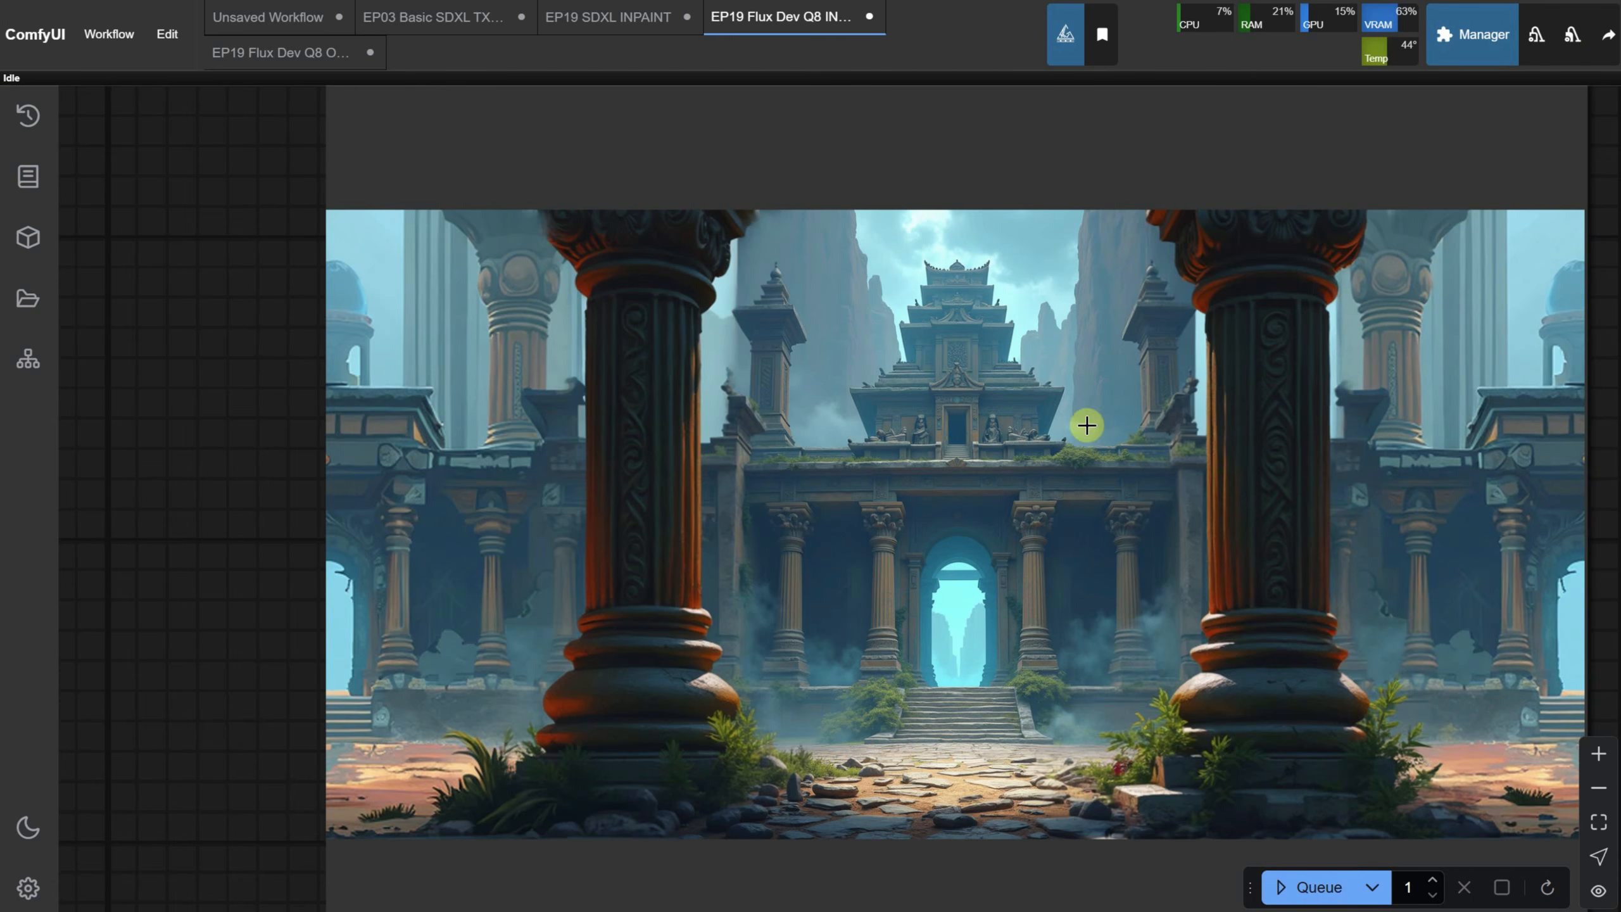
{"action": "scroll", "coordinate": [1149, 377], "scroll_direction": "down", "scroll_amount": 8}
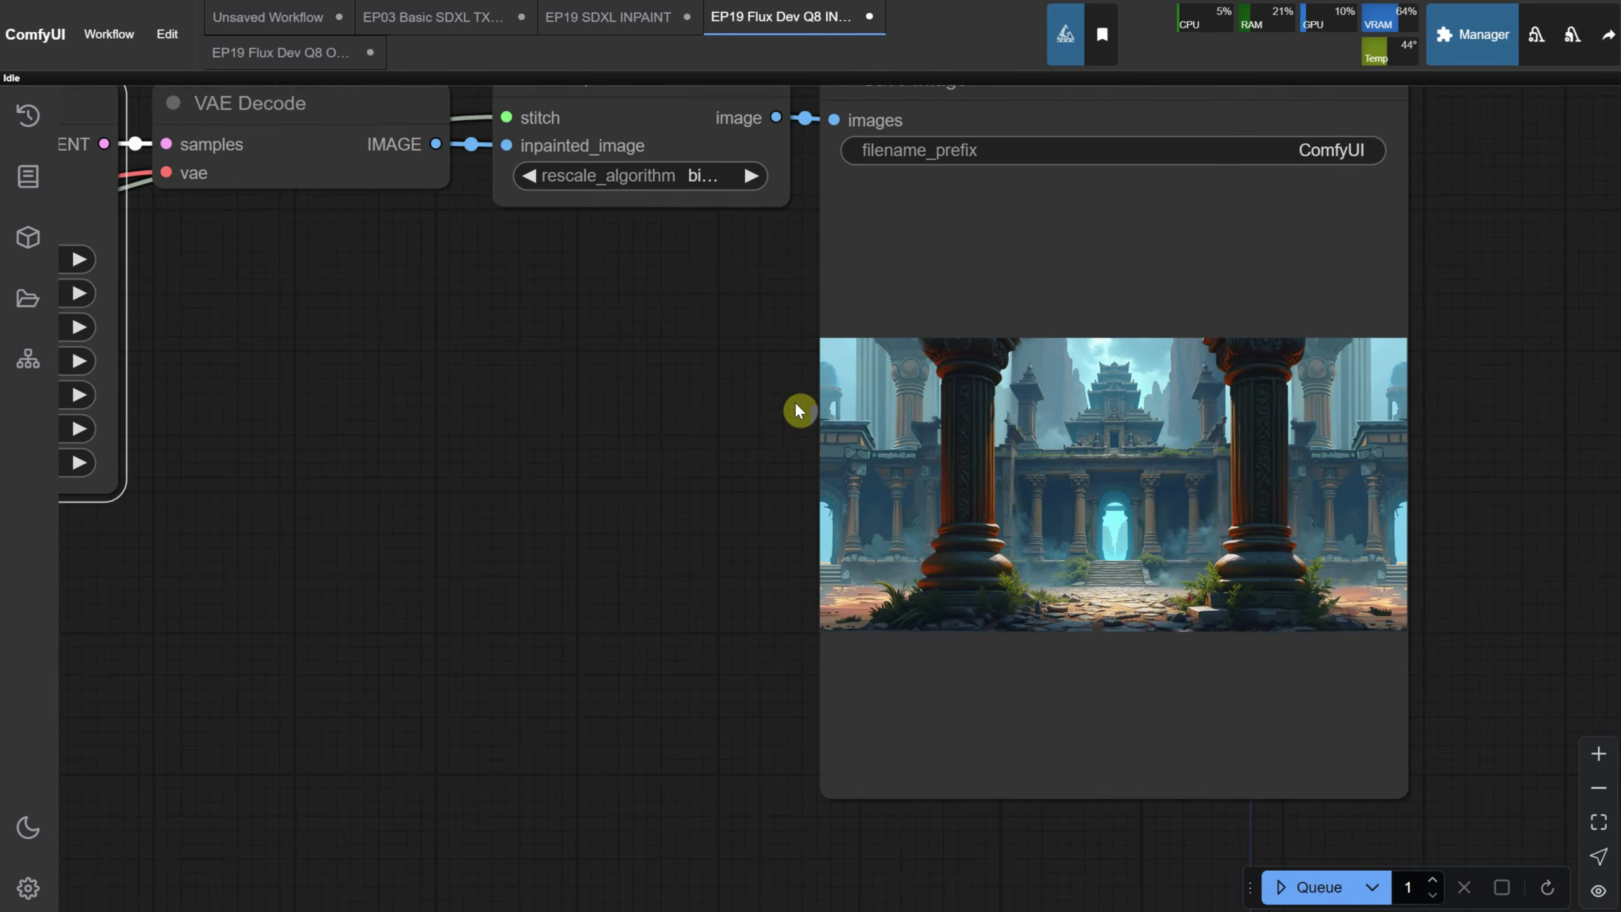
{"action": "left_click_drag", "start_coordinate": [594, 437], "coordinate": [1251, 403]}
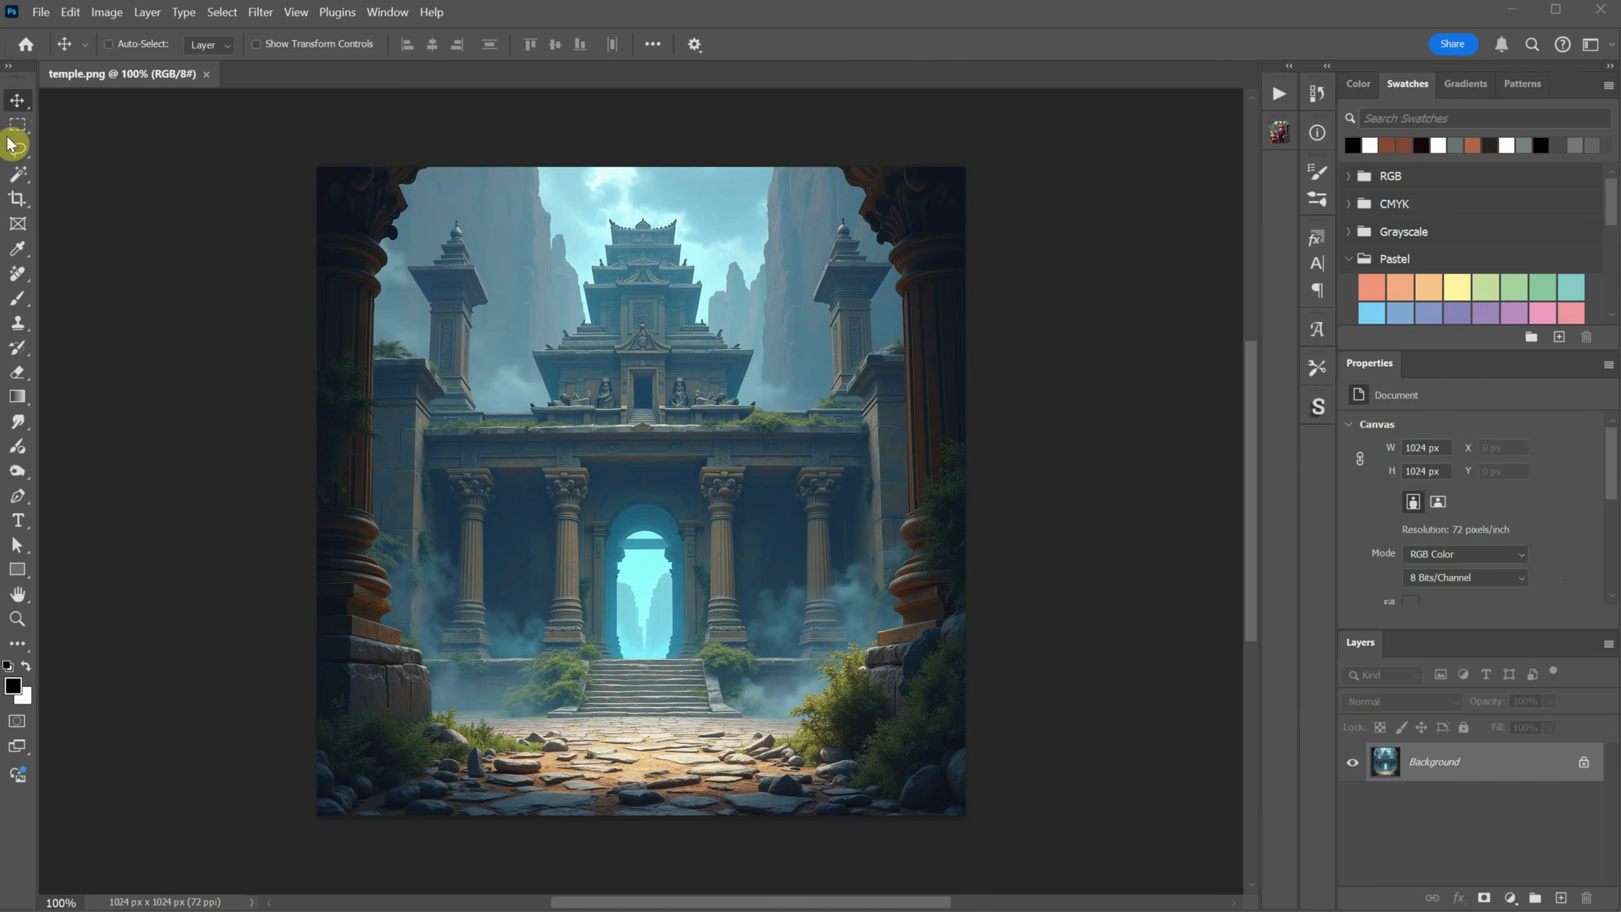
Step: In Photoshop, set the Crop tool's fill to Generative Expand and widen temple.png's crop frame on both sides to about 1480 px
{"action": "left_click", "coordinate": [22, 200]}
{"action": "left_click", "coordinate": [776, 47]}
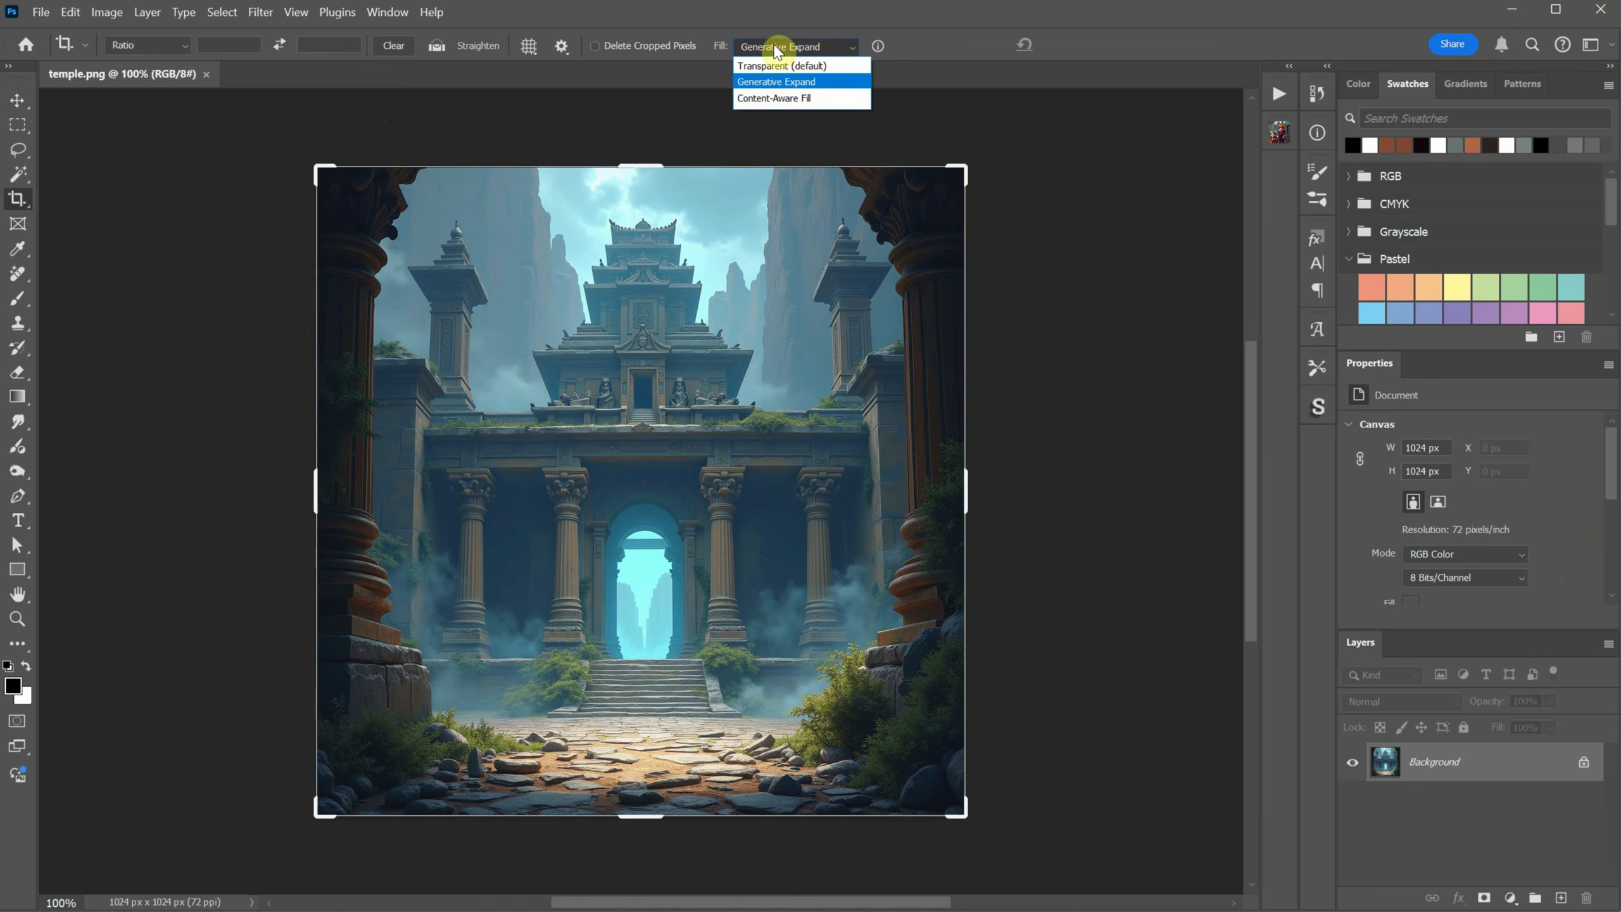
{"action": "left_click", "coordinate": [778, 83]}
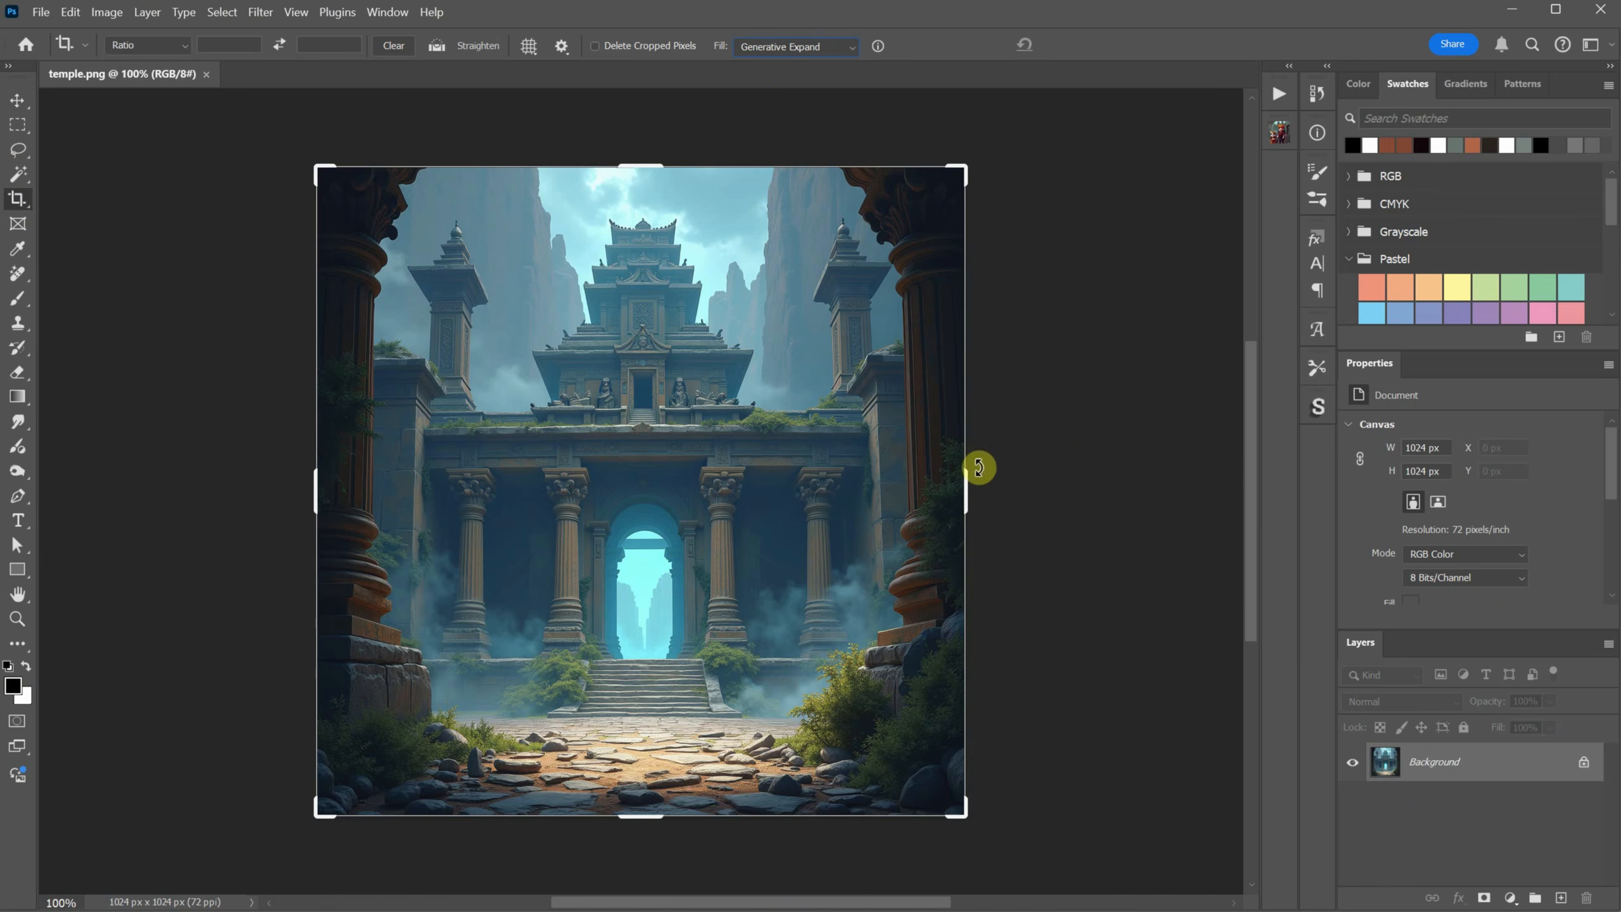
{"action": "left_click_drag", "start_coordinate": [978, 467], "coordinate": [1114, 475]}
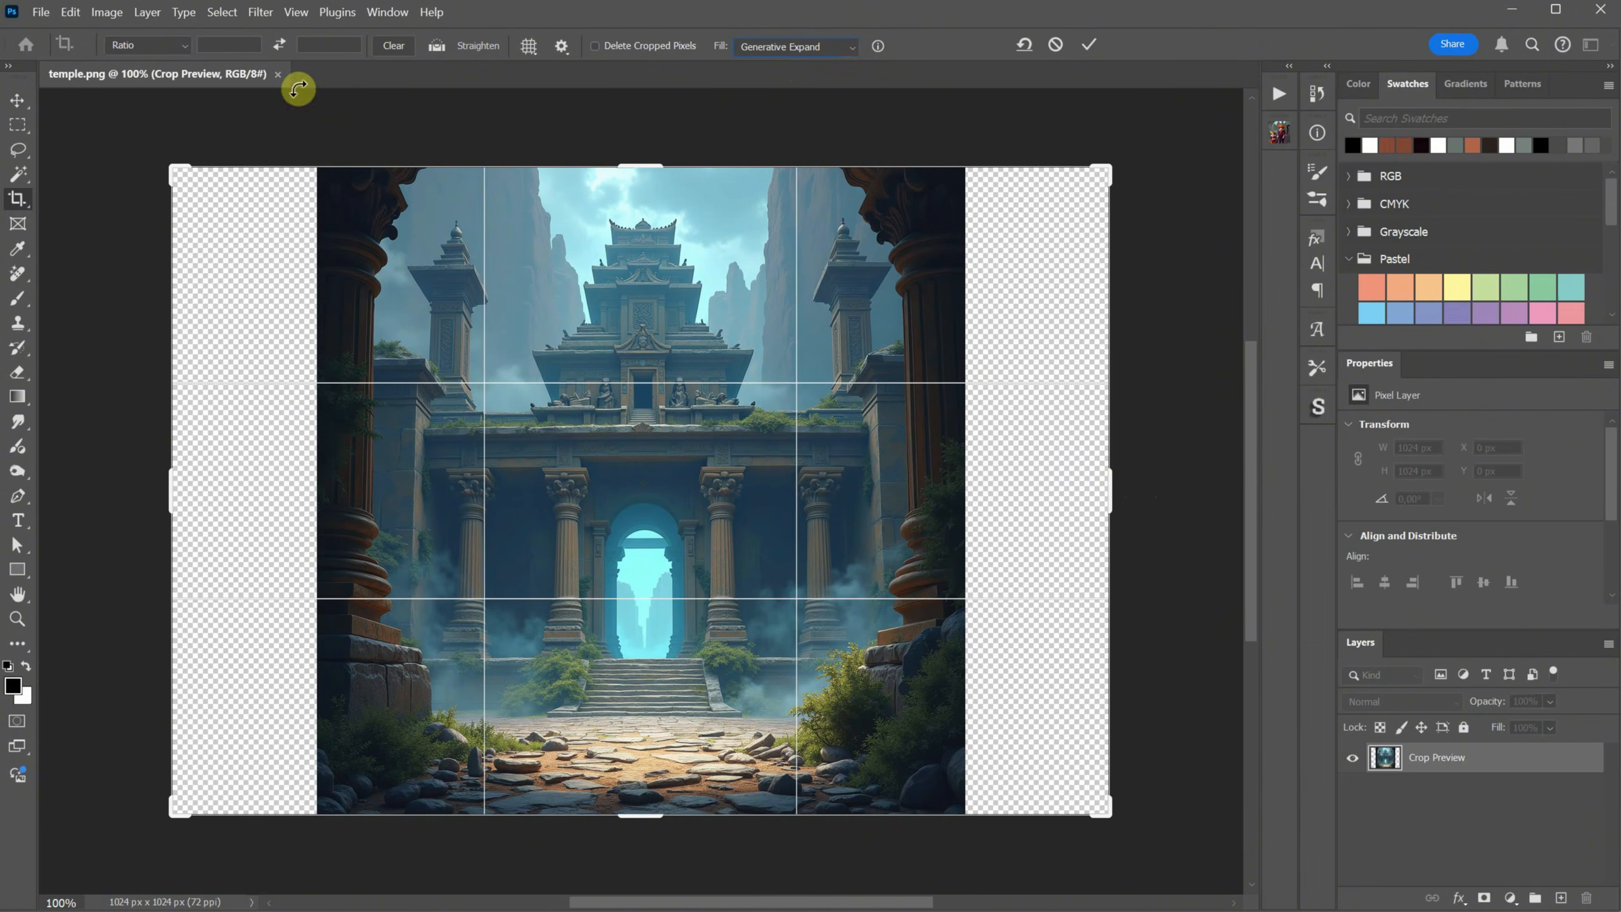
Step: Set the crop ratio to 16:9, resize the frame to the temple image's full height, and apply the Generative Expand
{"action": "left_click", "coordinate": [183, 45]}
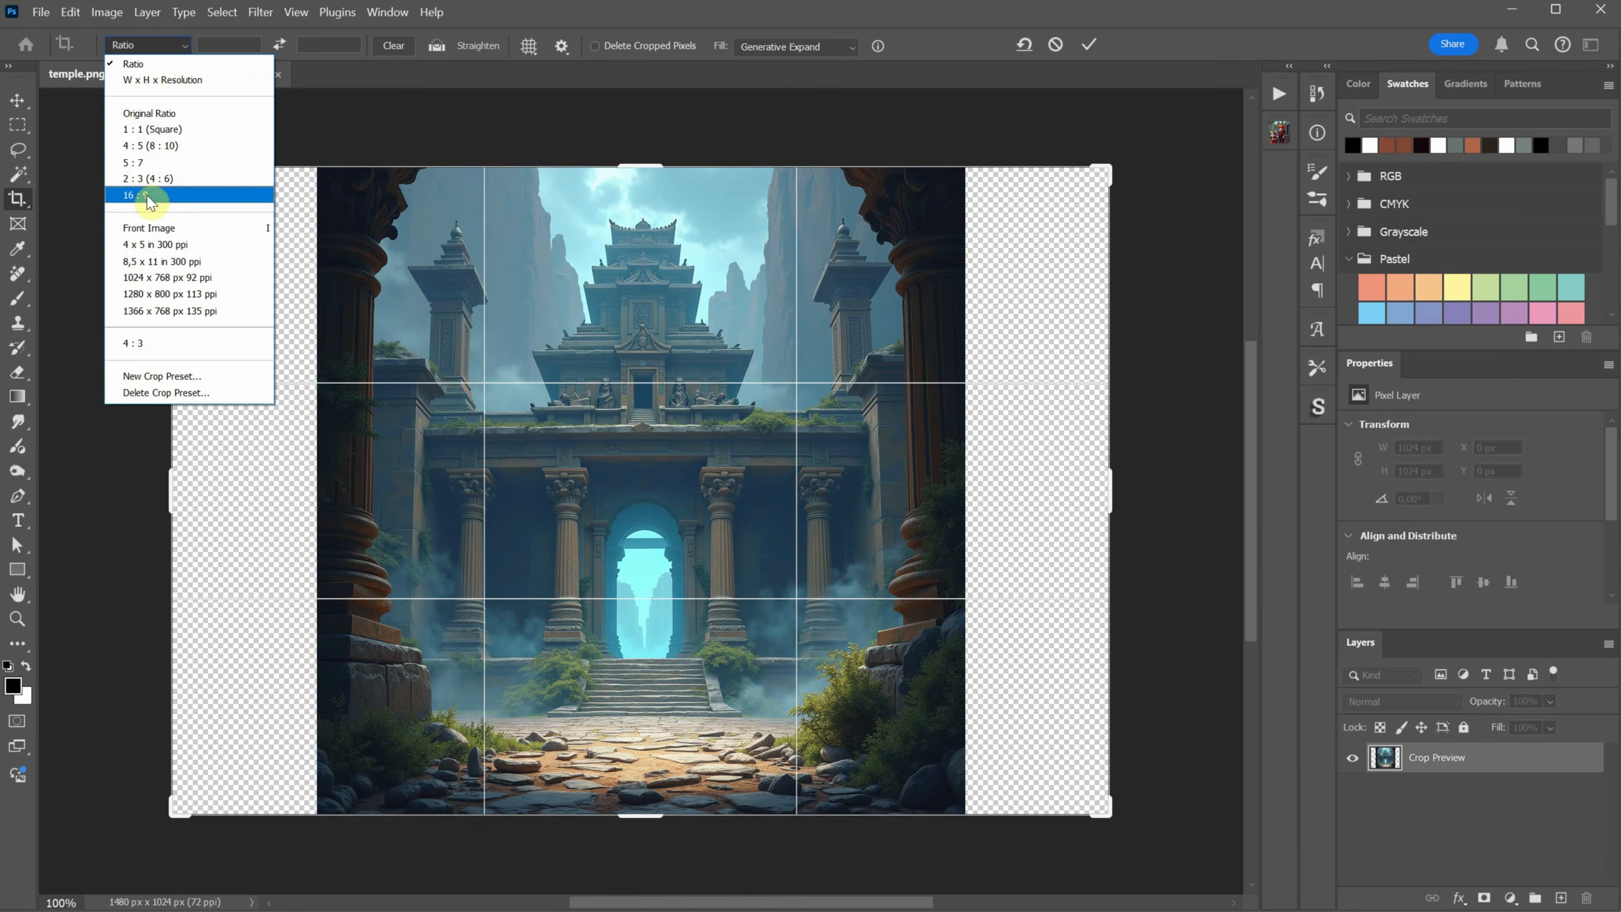
{"action": "left_click", "coordinate": [149, 198]}
{"action": "left_click_drag", "start_coordinate": [1102, 235], "coordinate": [1195, 152]}
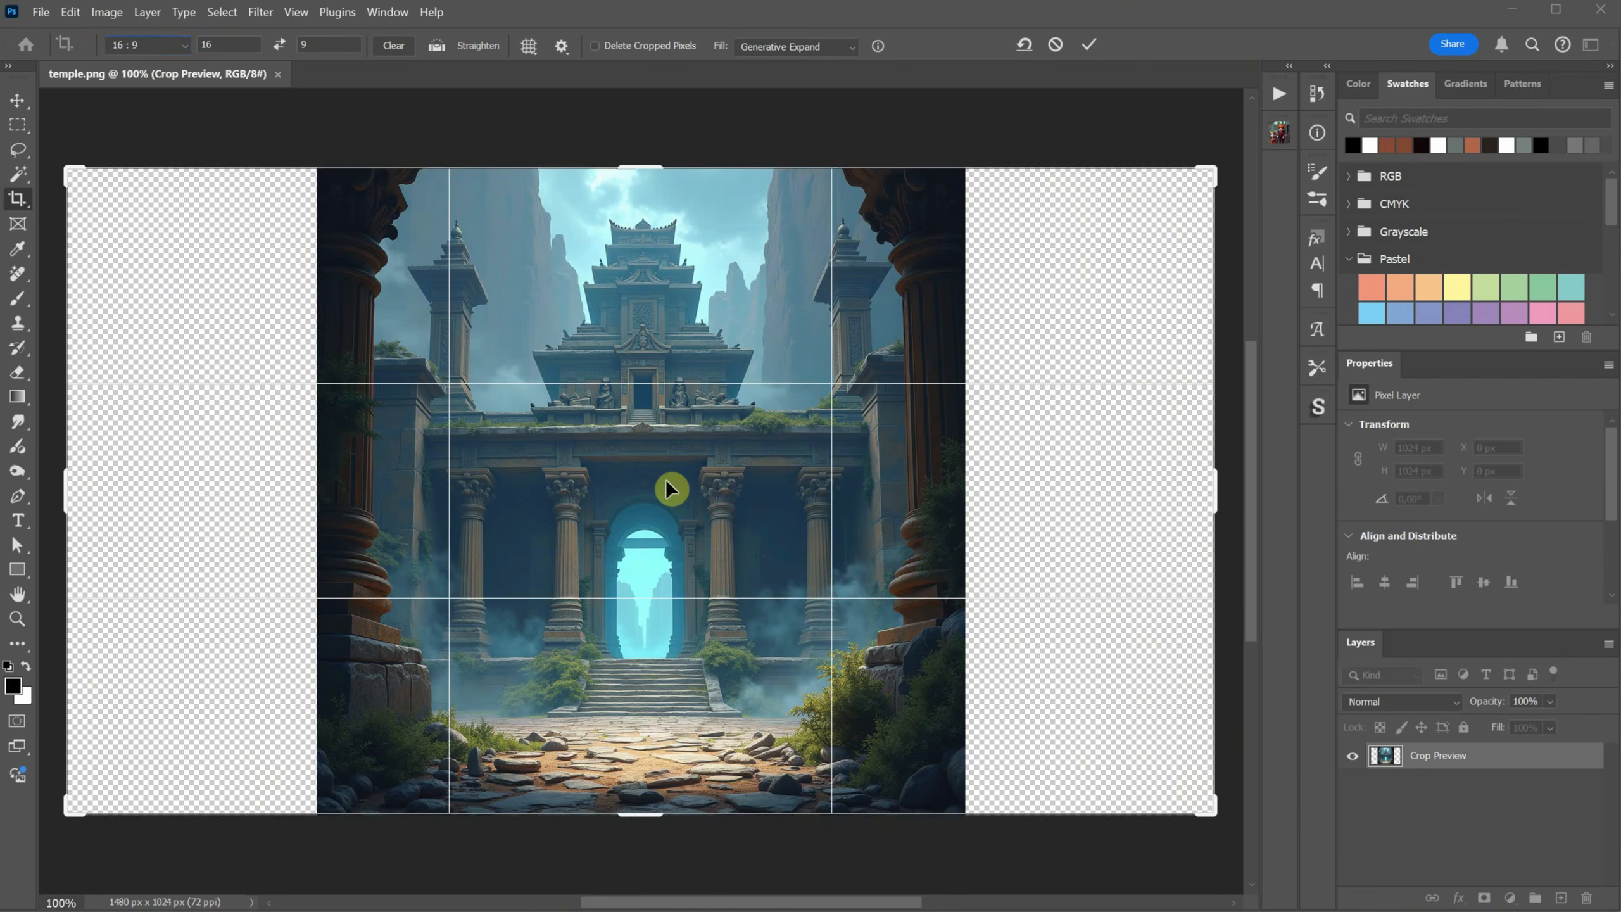
{"action": "key", "text": "Return"}
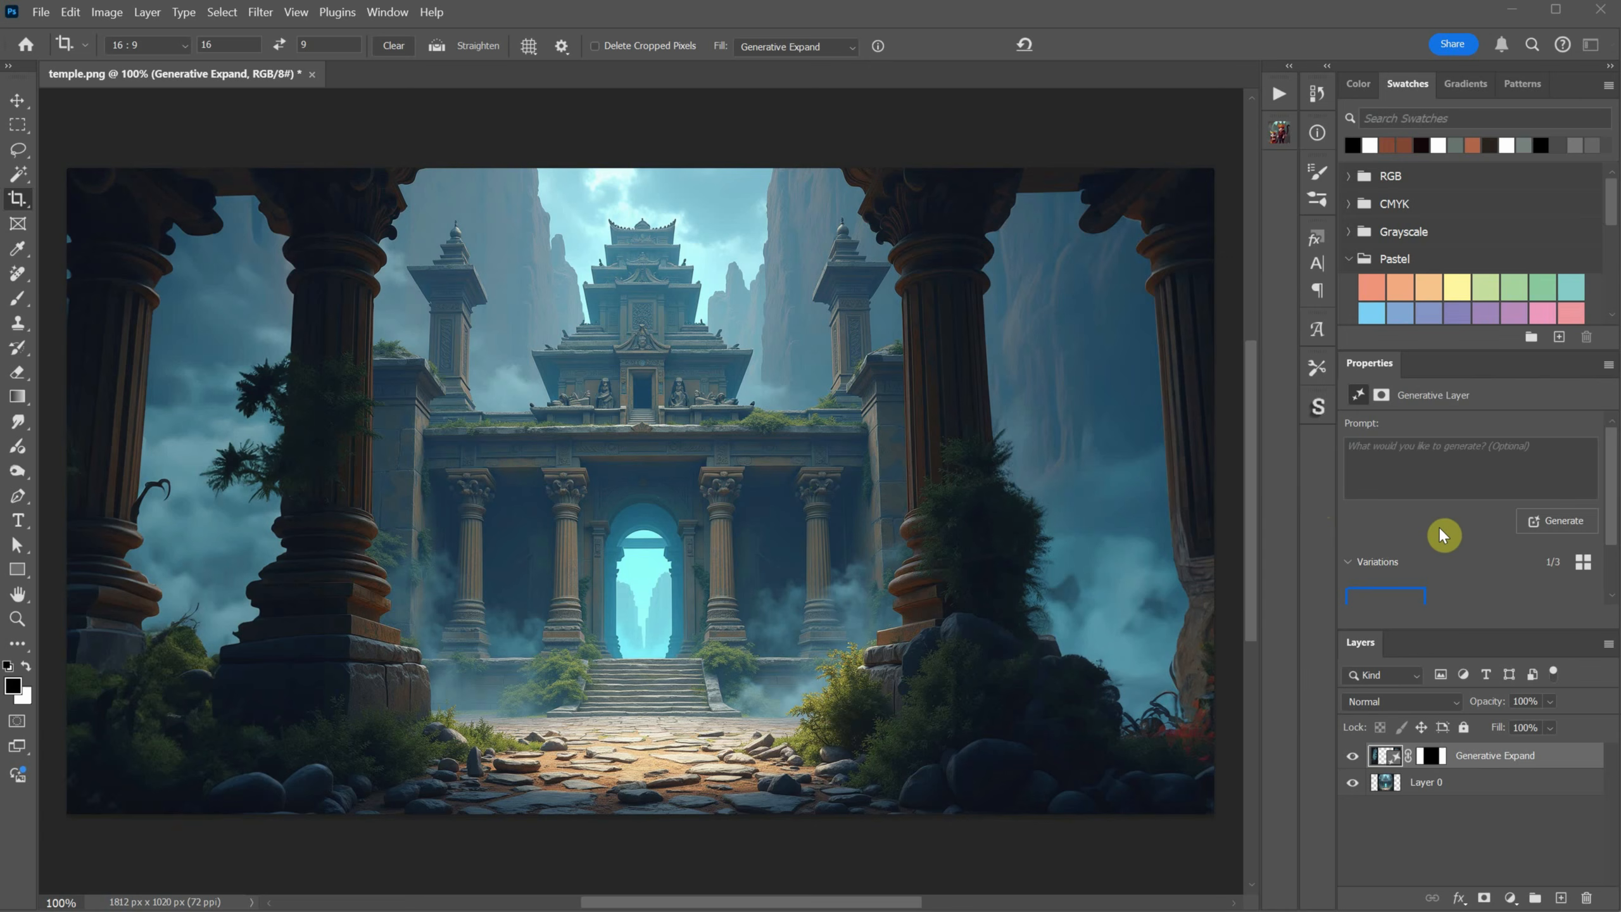
Step: Preview the second generated variation of the expanded temple image and select the third one
{"action": "scroll", "coordinate": [1444, 536], "scroll_direction": "down", "scroll_amount": 2}
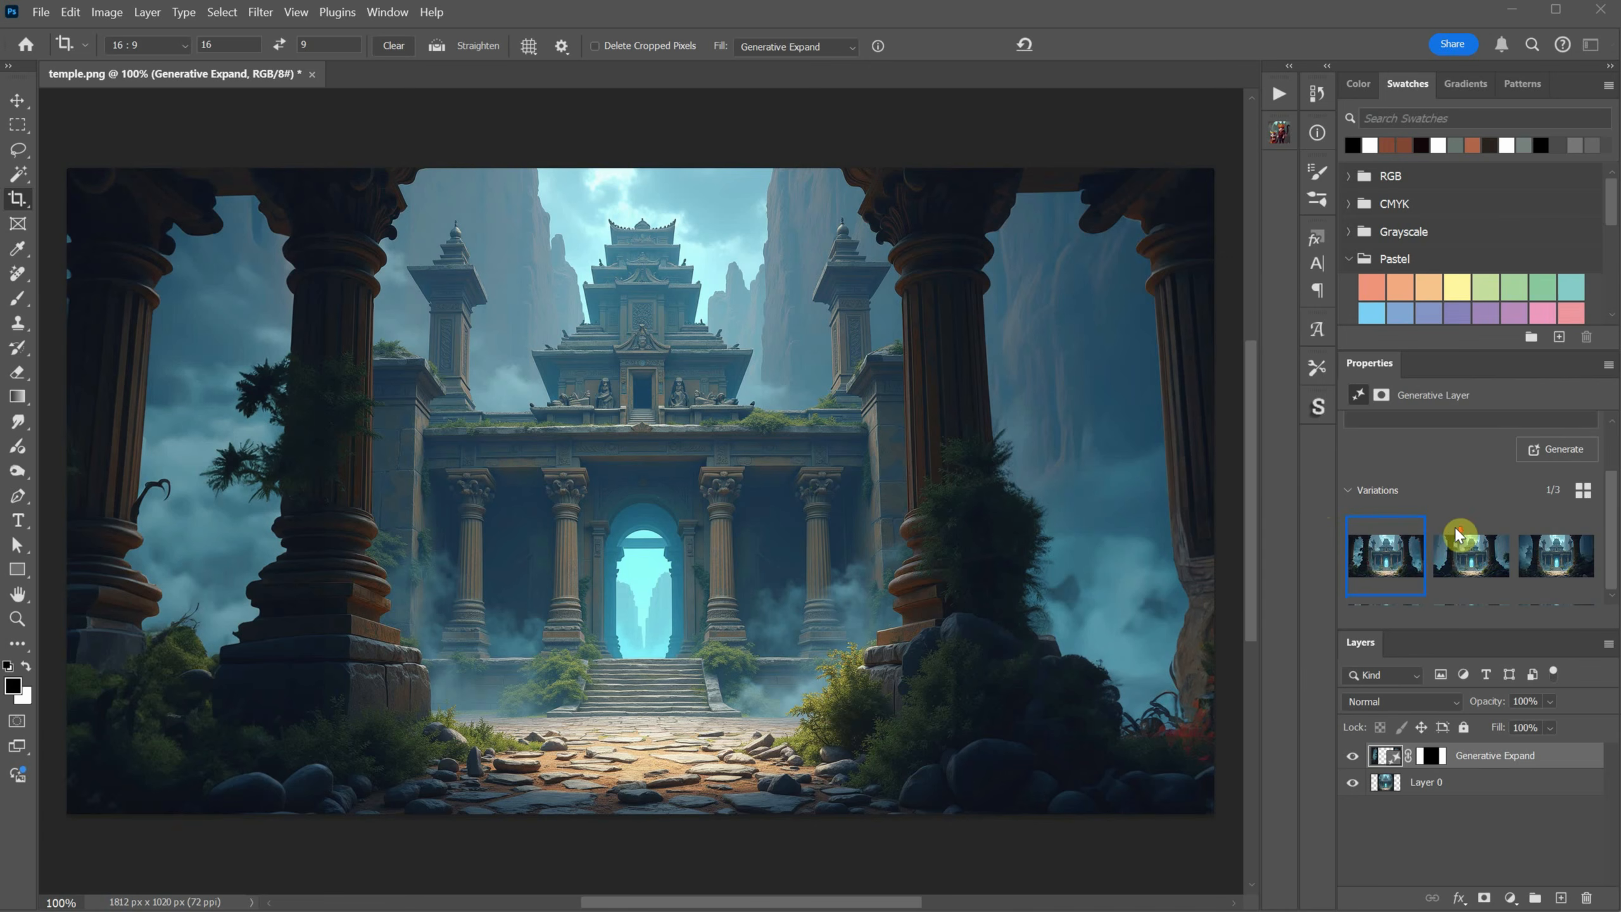
{"action": "left_click", "coordinate": [1460, 552]}
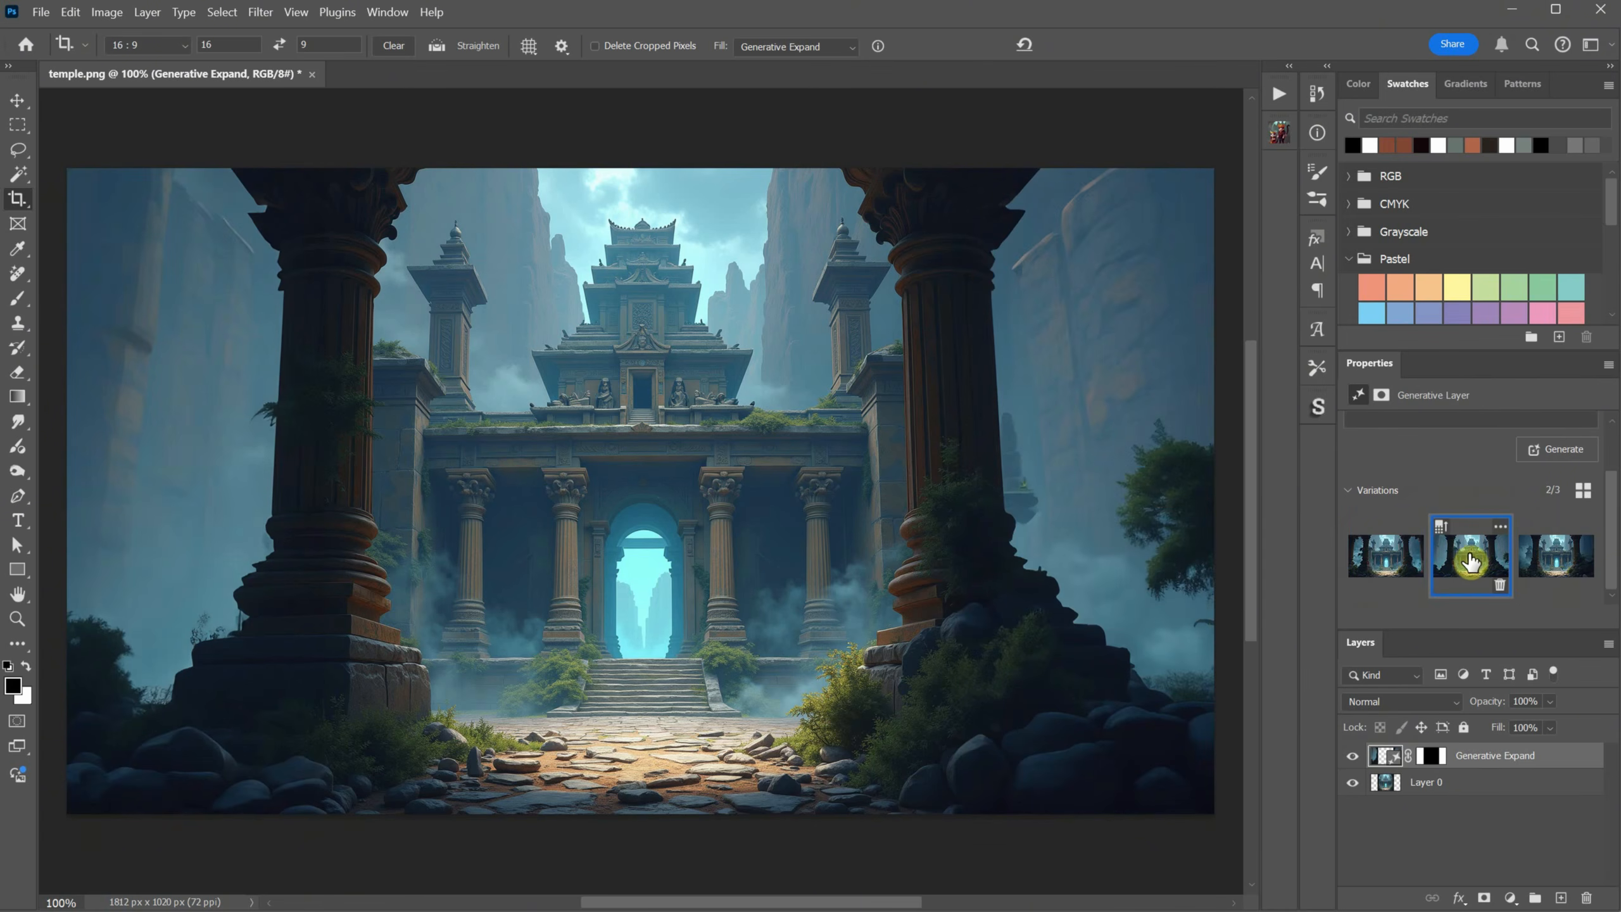
{"action": "left_click", "coordinate": [1546, 564]}
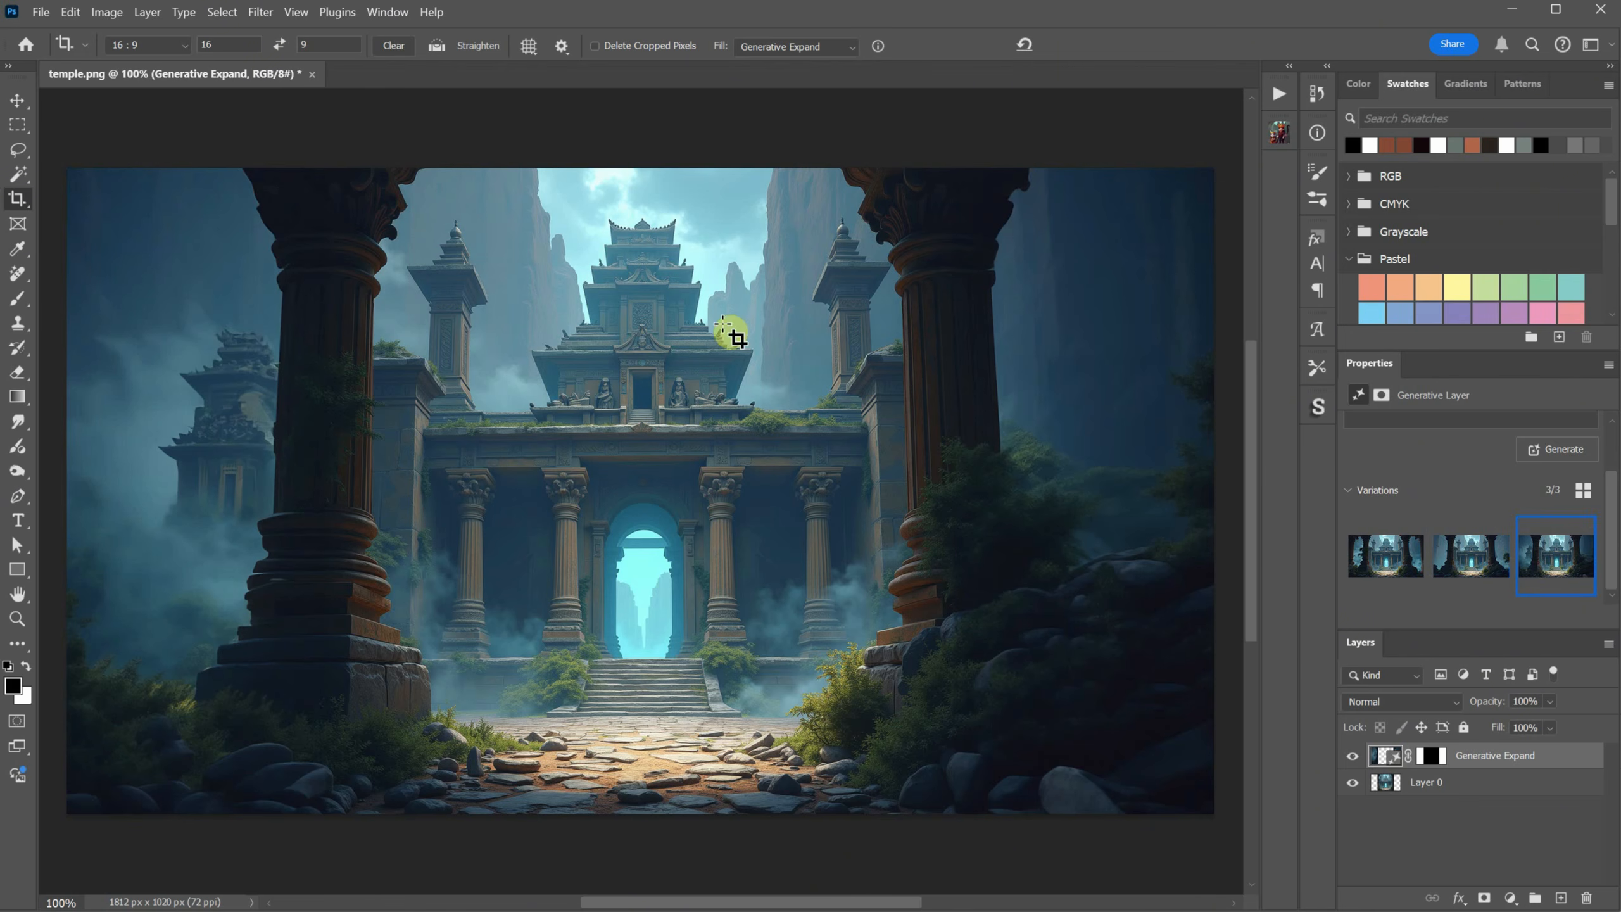
Step: Draw a freehand Lasso selection around the central temple tower above the entrance
{"action": "key", "text": "v"}
{"action": "key", "text": "ctrl+plus"}
{"action": "scroll", "coordinate": [728, 336], "scroll_direction": "up", "scroll_amount": 5}
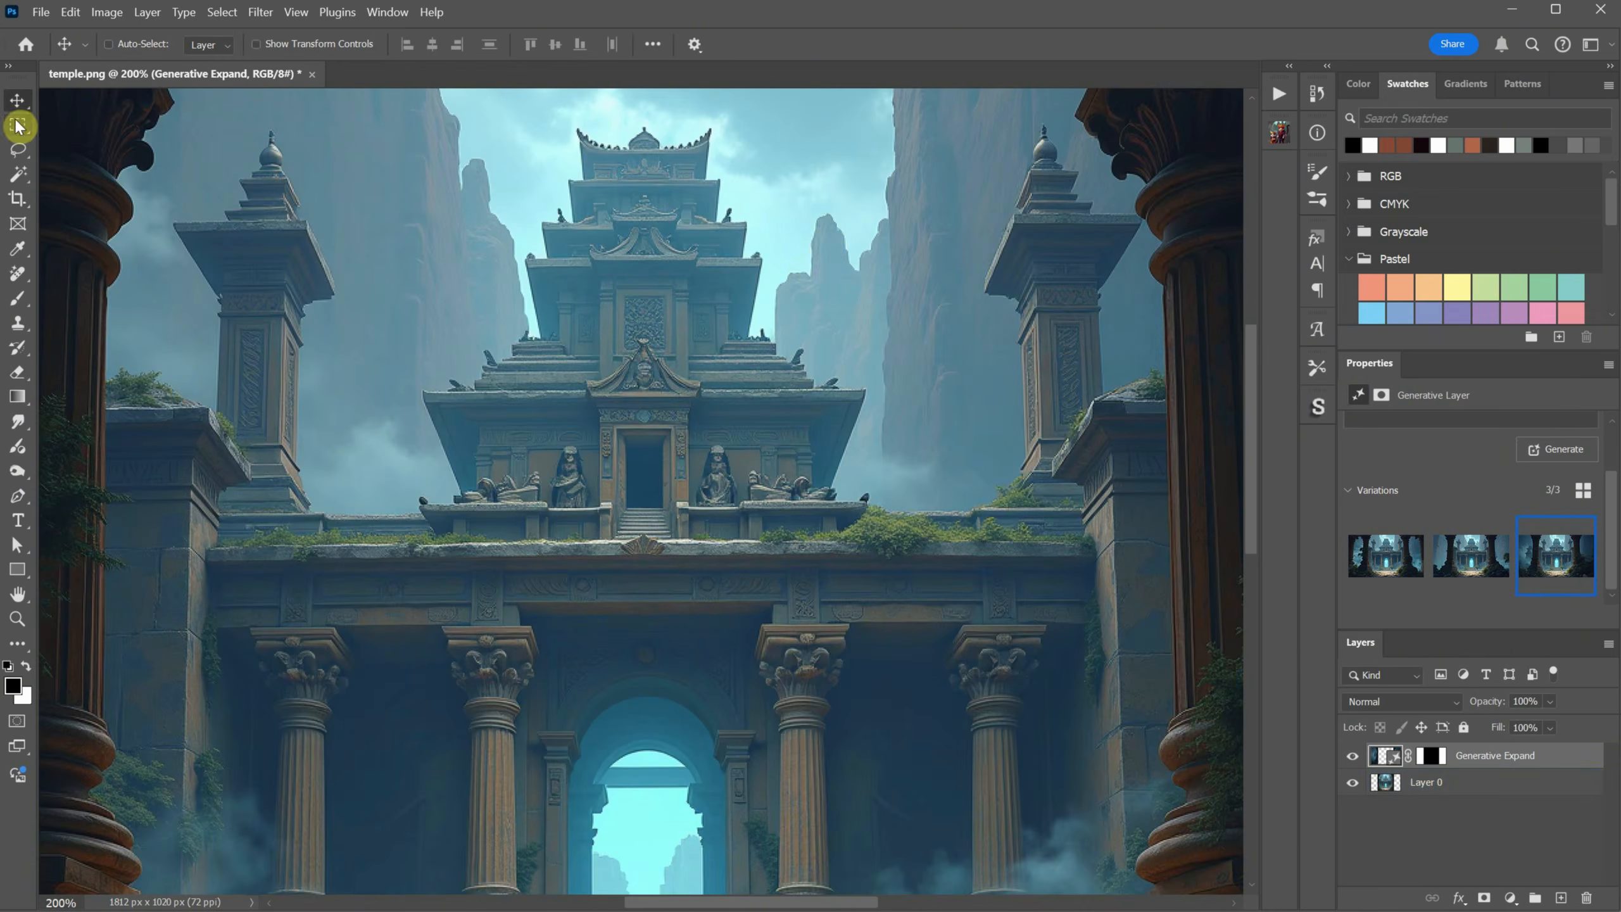
{"action": "left_click", "coordinate": [18, 149]}
{"action": "mouse_move", "coordinate": [613, 100]}
{"action": "left_mouse_down"}
{"action": "mouse_move", "coordinate": [525, 228]}
{"action": "mouse_move", "coordinate": [572, 554]}
{"action": "mouse_move", "coordinate": [717, 127]}
{"action": "mouse_move", "coordinate": [632, 100]}
{"action": "left_mouse_up"}
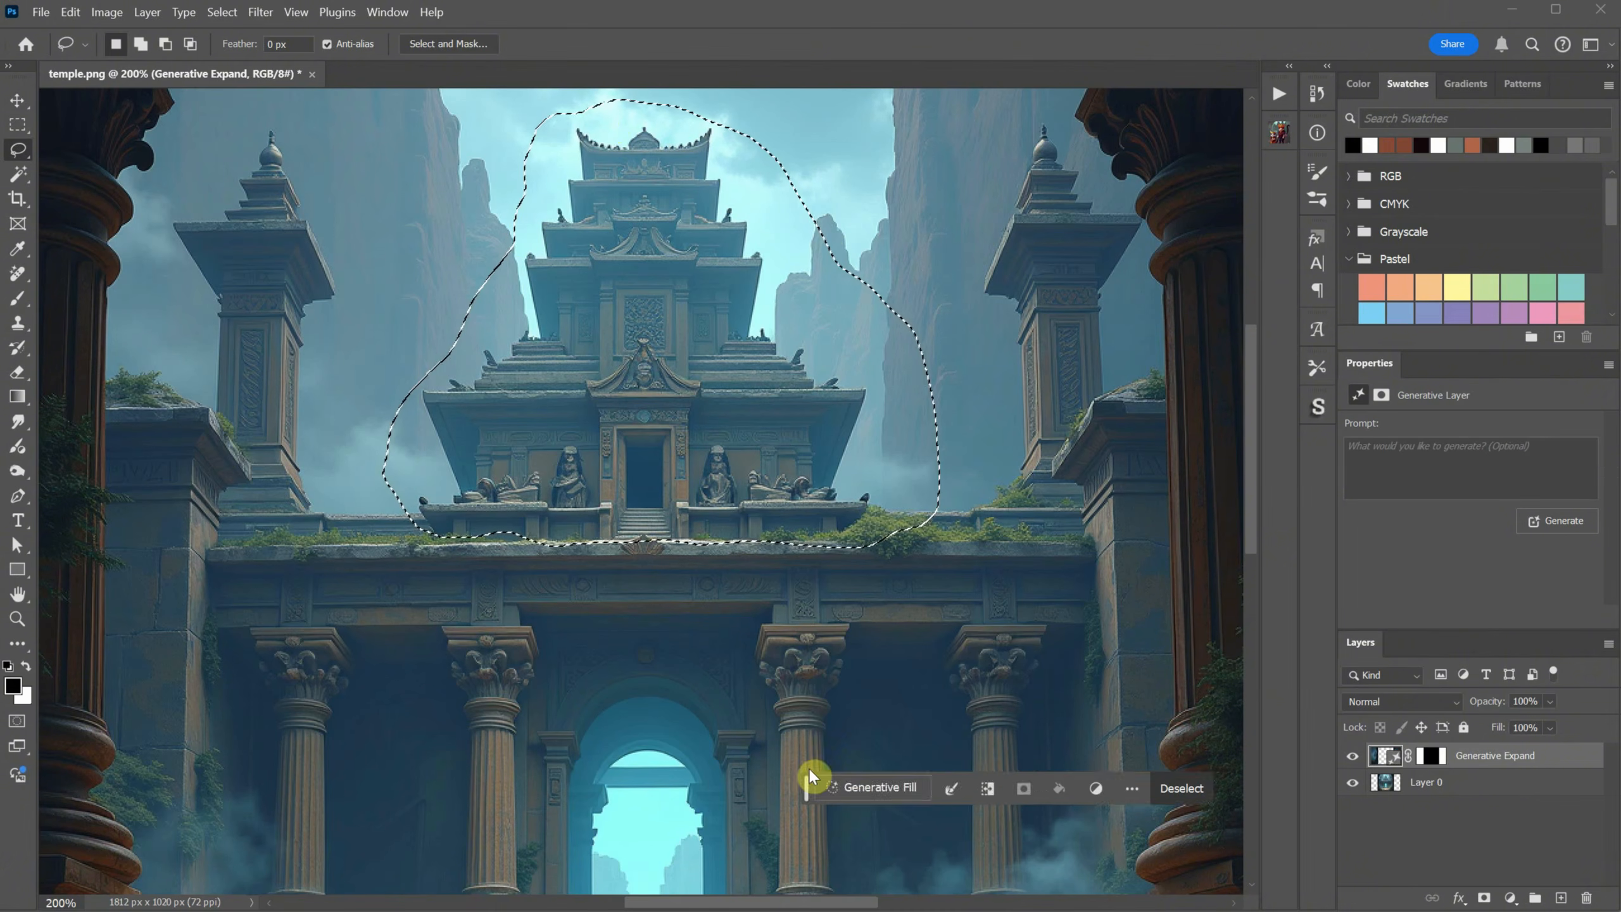
Step: Apply Generative Fill to the tower selection with the prompt "digital painting of a temple tower" and preview its other variations
{"action": "left_click", "coordinate": [795, 806]}
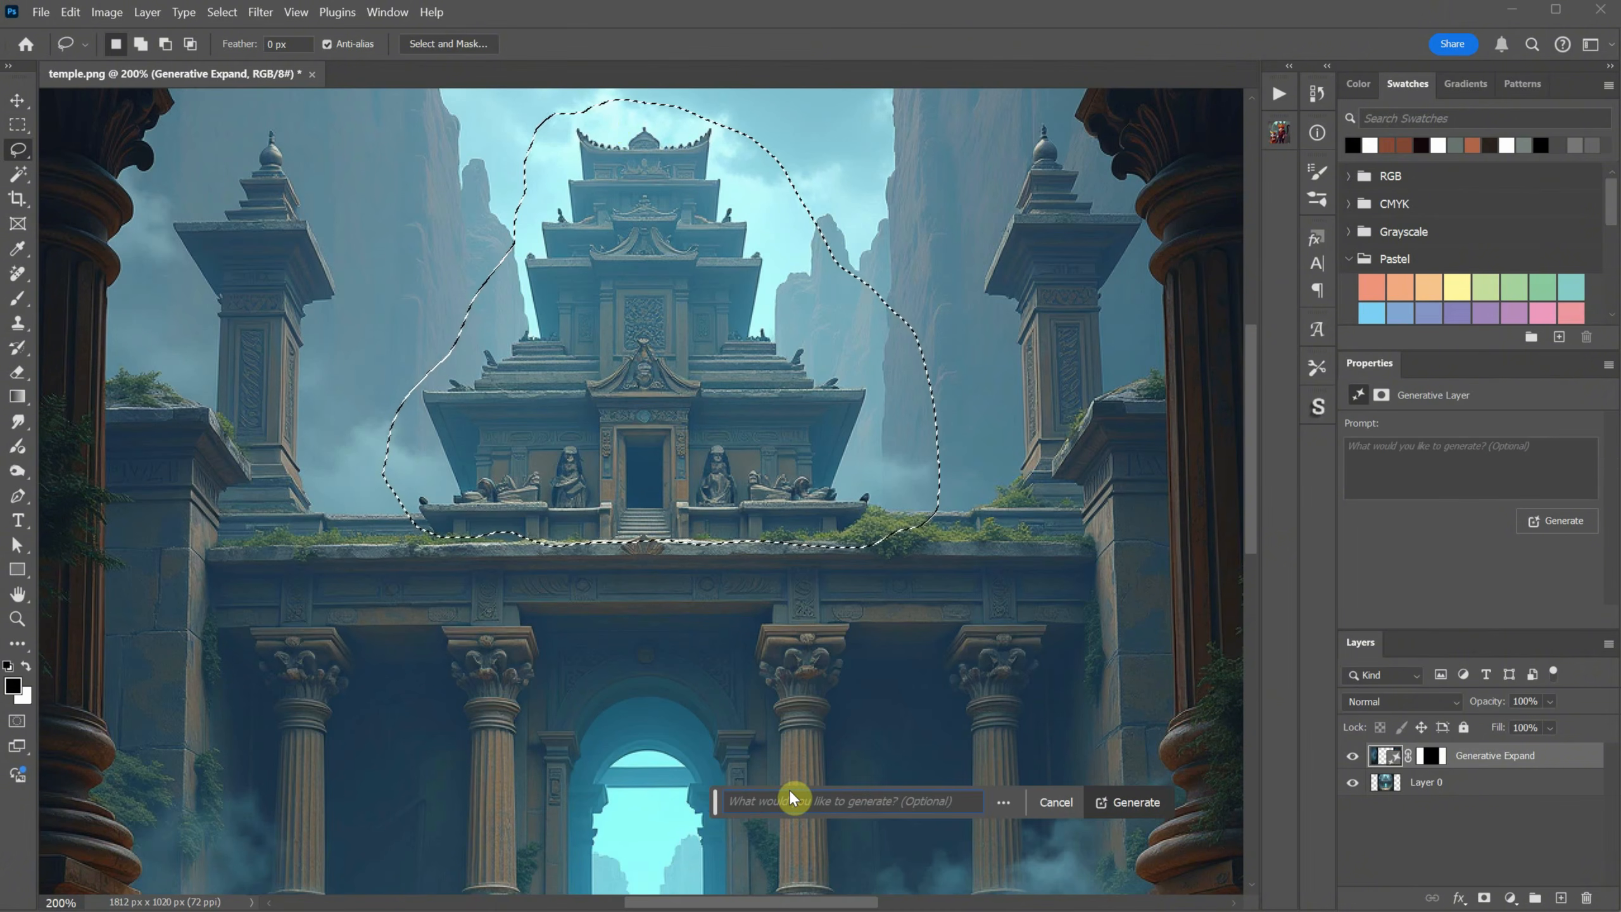
{"action": "type", "text": "dgi"}
{"action": "key", "text": "BackSpace"}
{"action": "key", "text": "BackSpace"}
{"action": "type", "text": "igital painting of"}
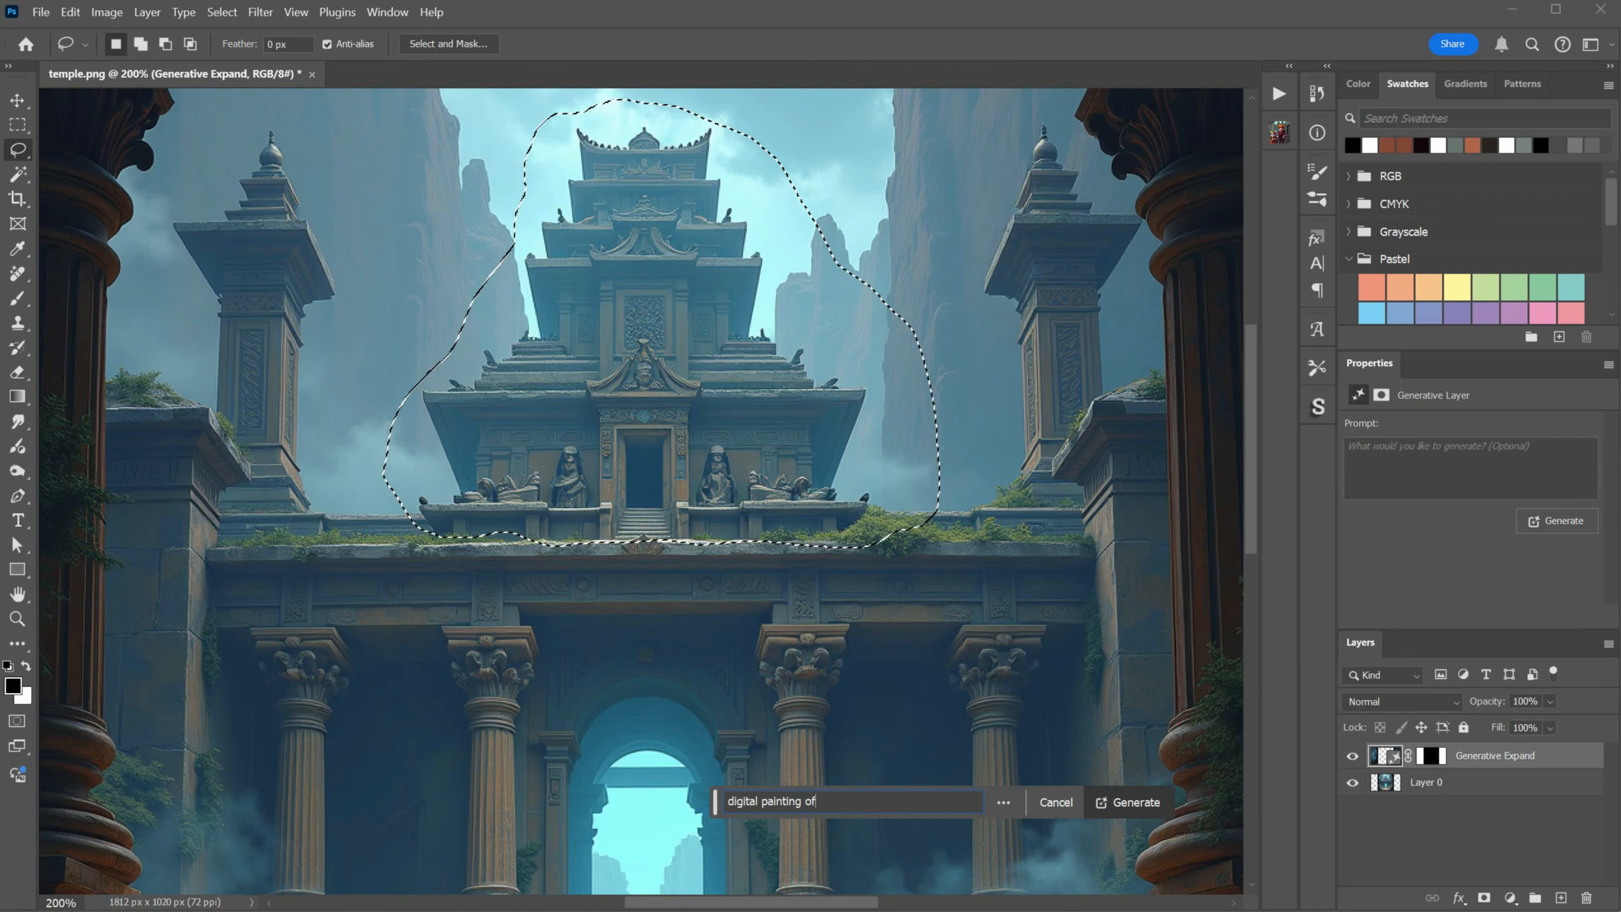
{"action": "type", "text": " a temple tower"}
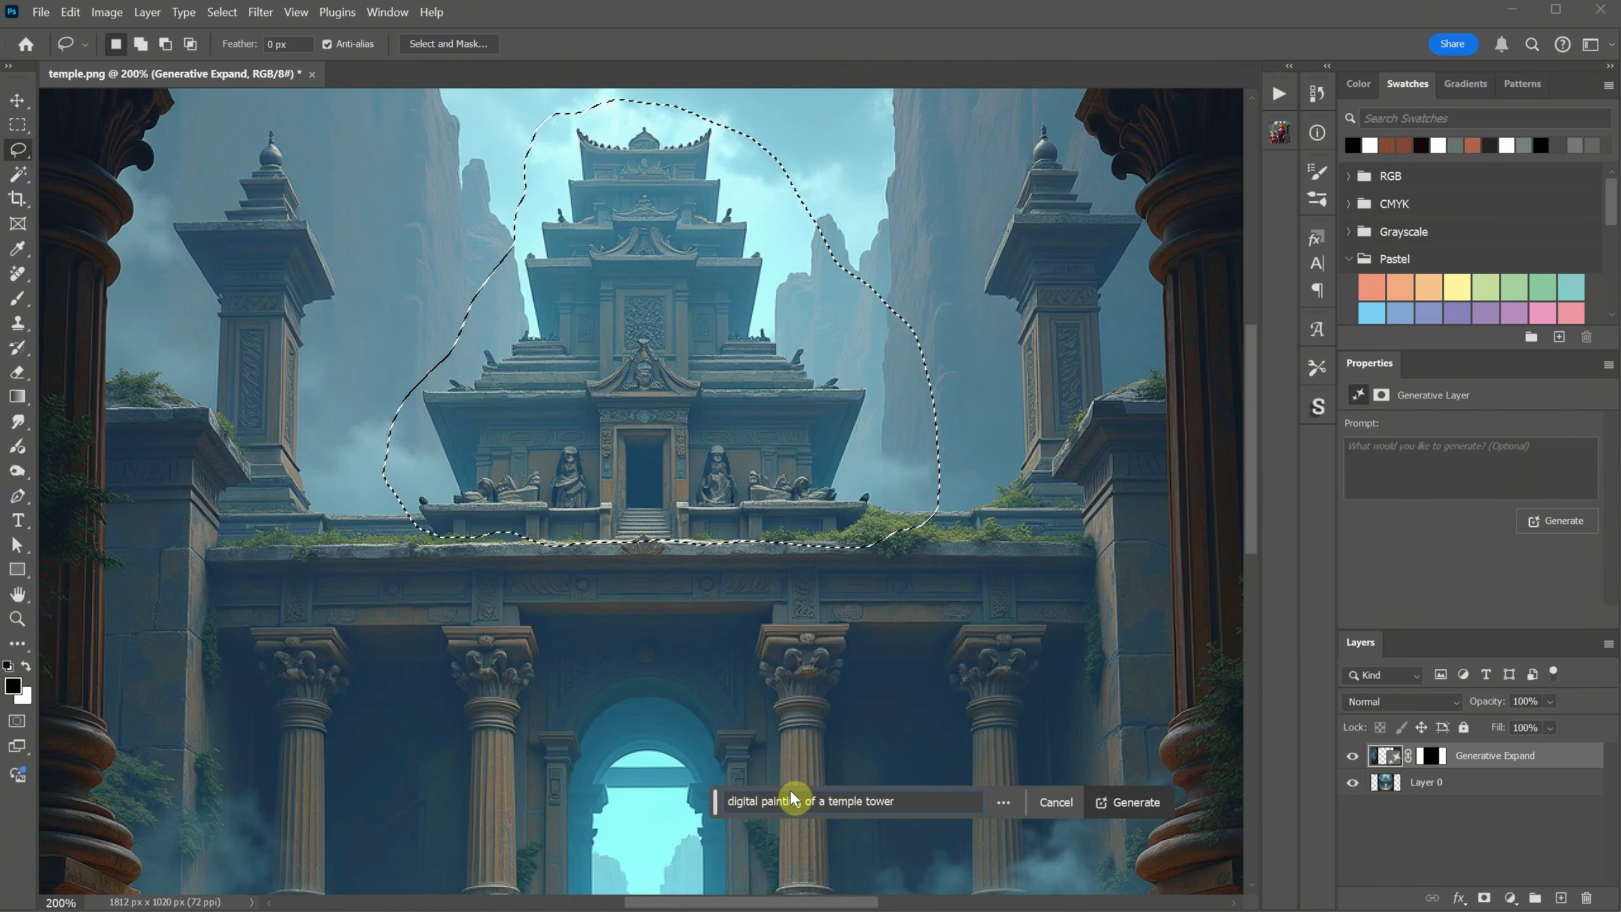
{"action": "left_click", "coordinate": [1125, 805]}
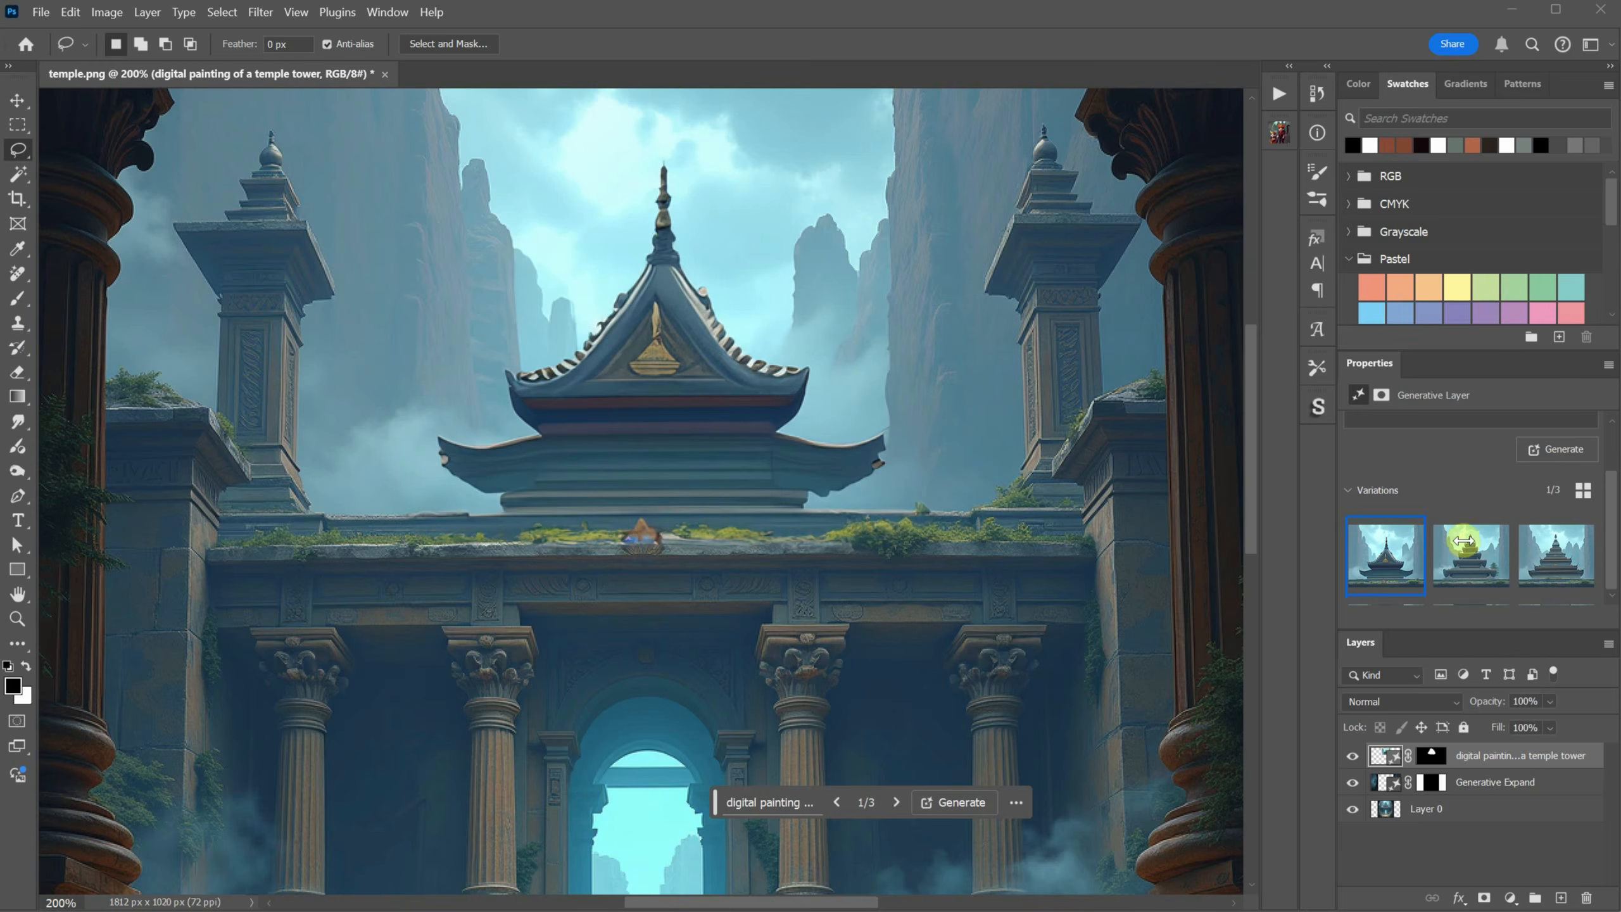
{"action": "left_click", "coordinate": [1465, 543]}
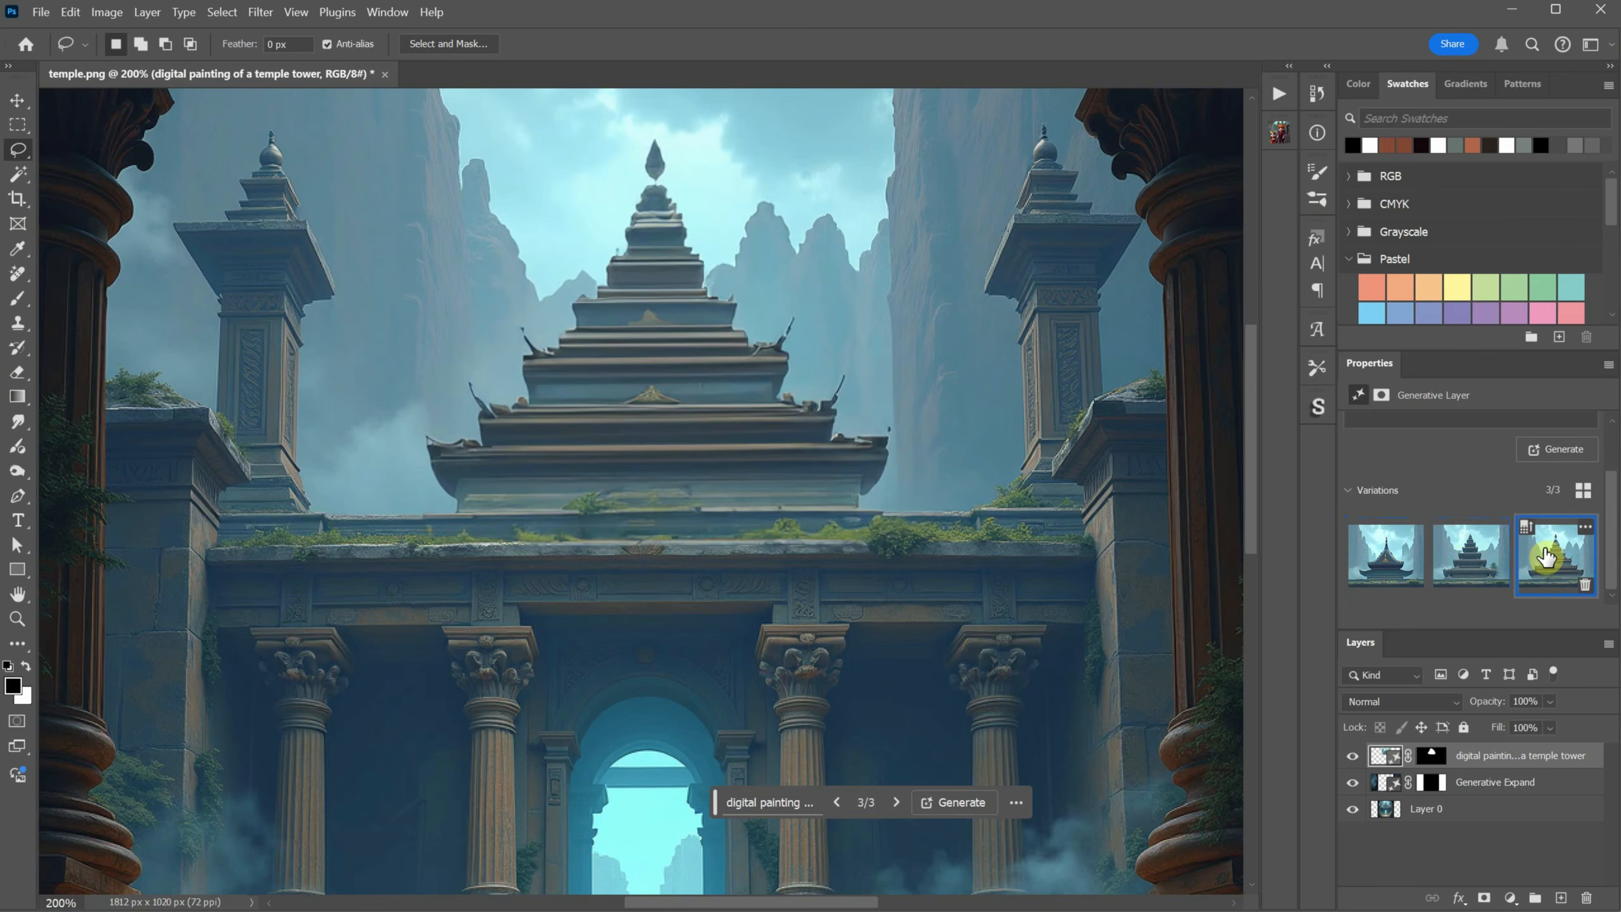
Step: Generate another set of temple tower variations from the same prompt, and compare the second and third before selecting the first
{"action": "key", "text": "ctrl+minus"}
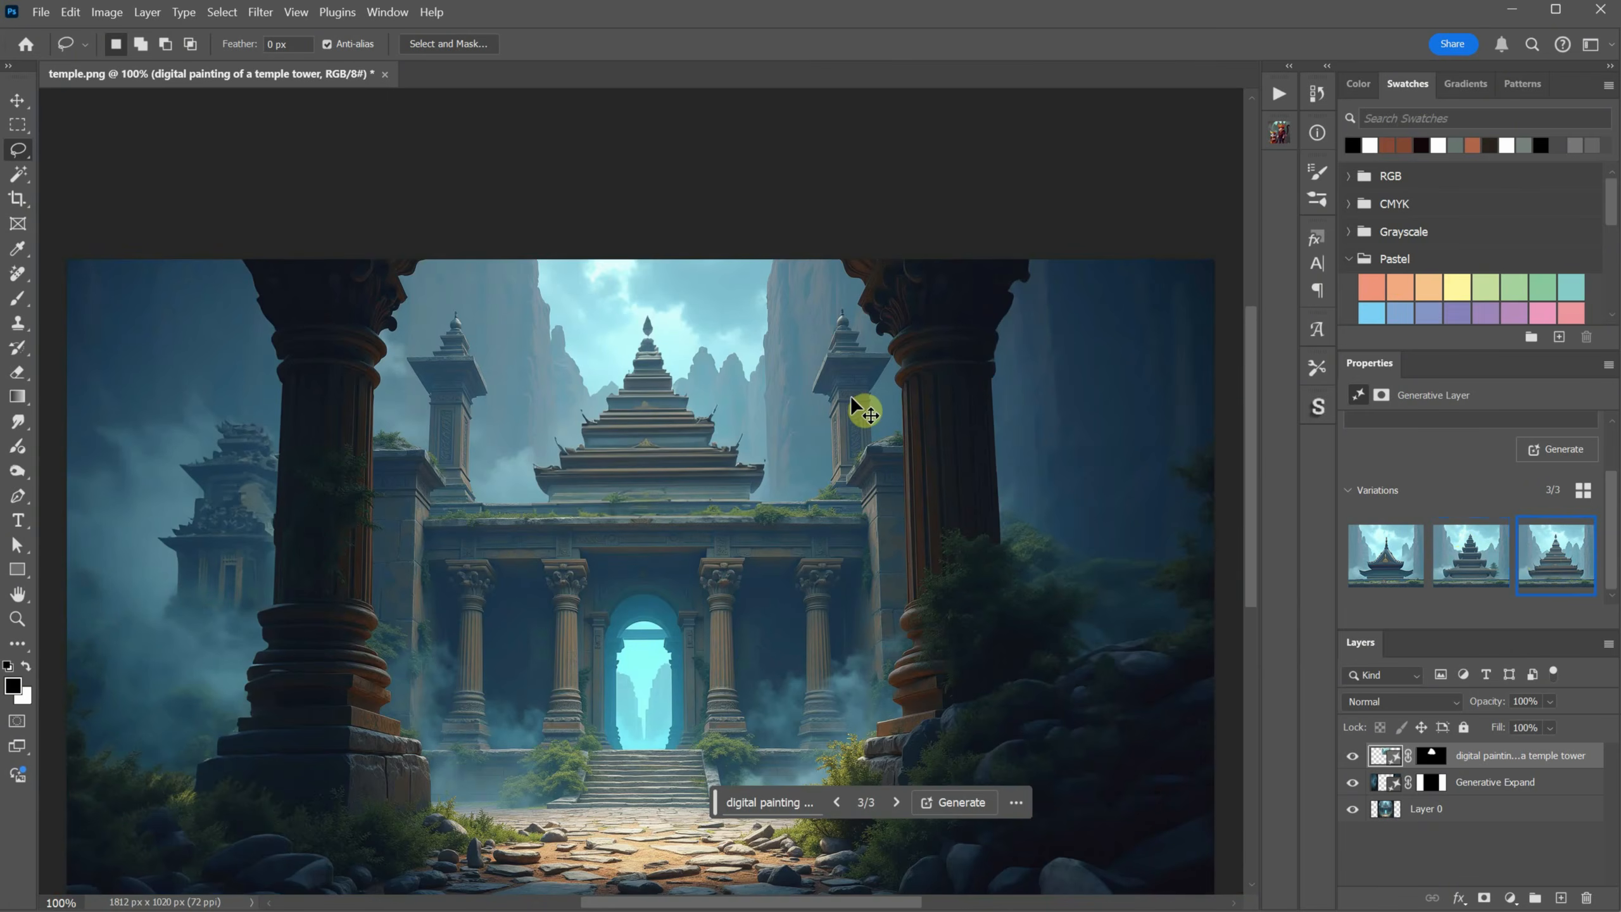
{"action": "left_click", "coordinate": [951, 803]}
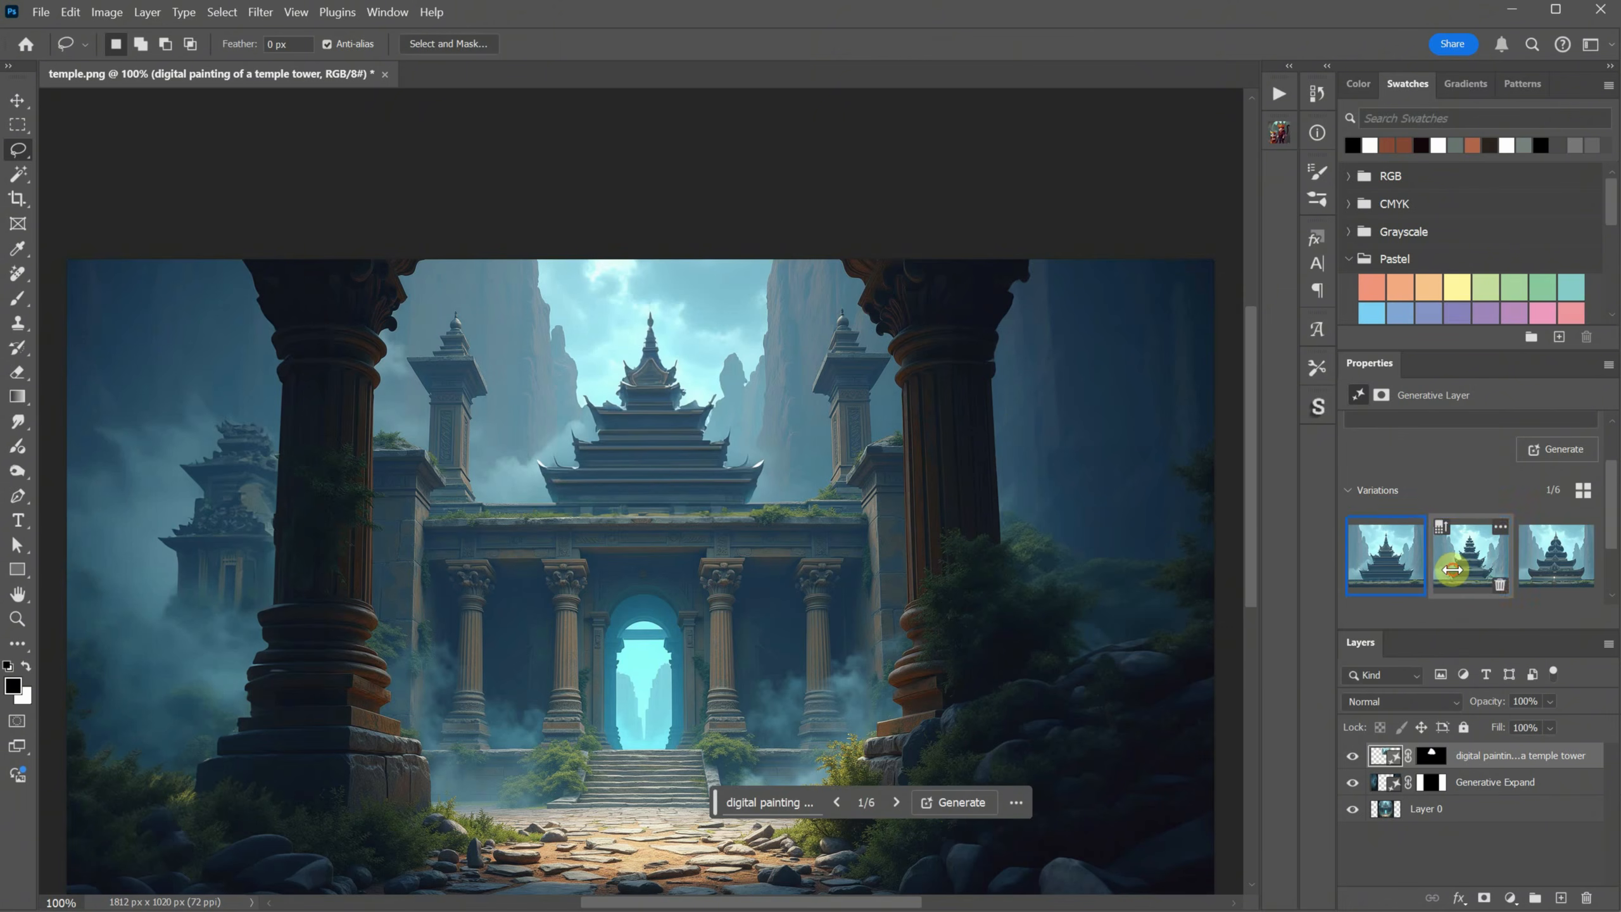
{"action": "left_click", "coordinate": [1463, 557]}
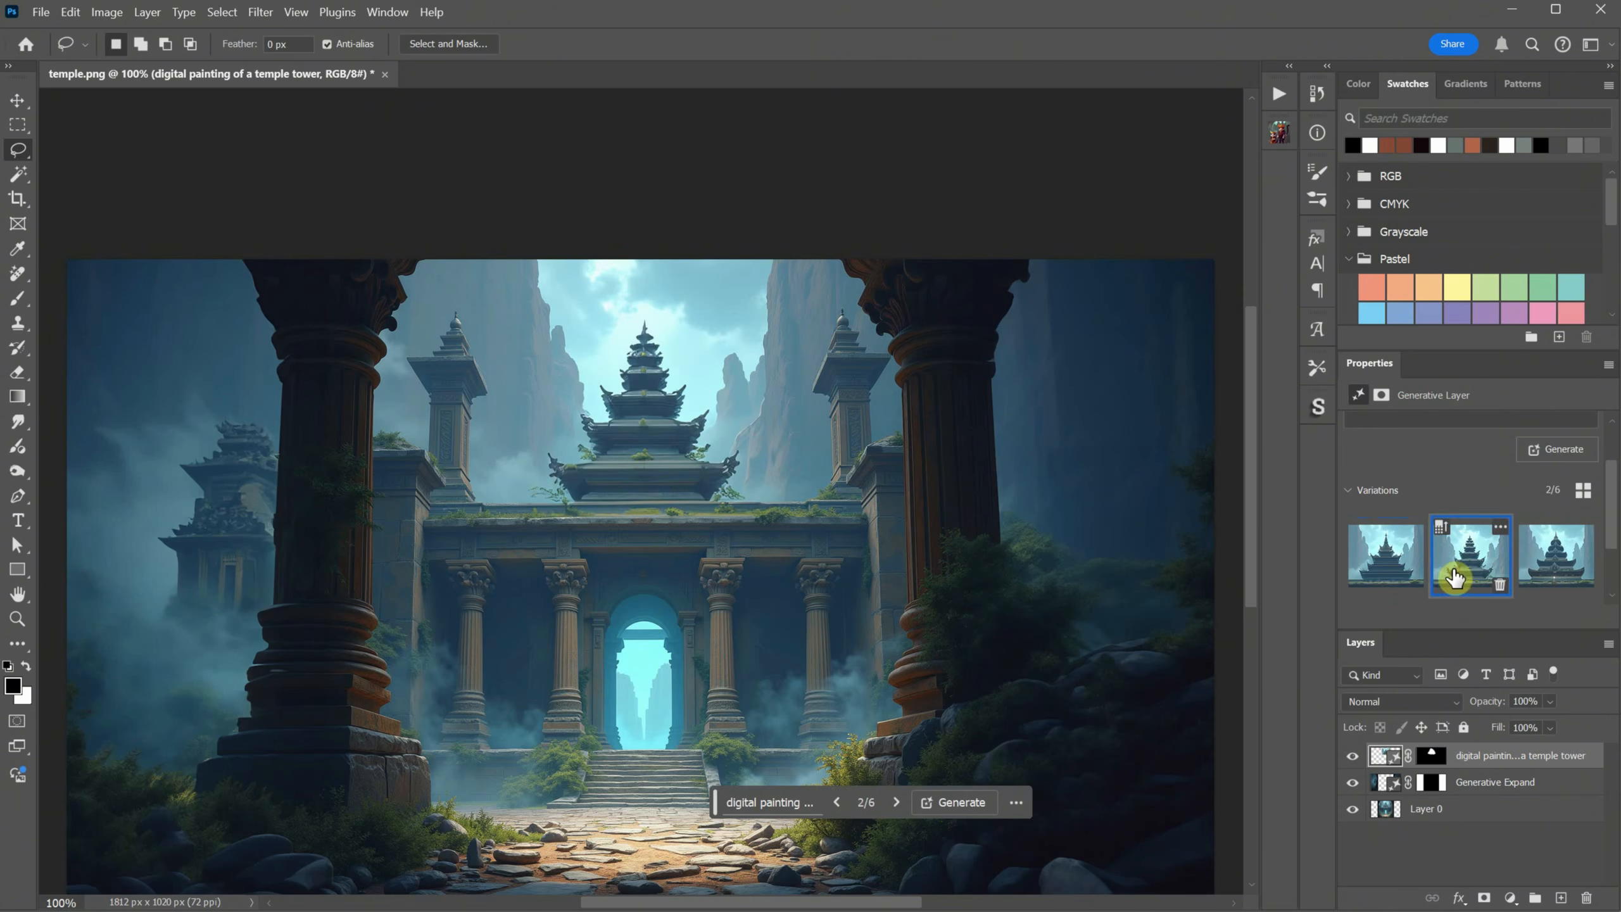
{"action": "left_click", "coordinate": [1553, 550]}
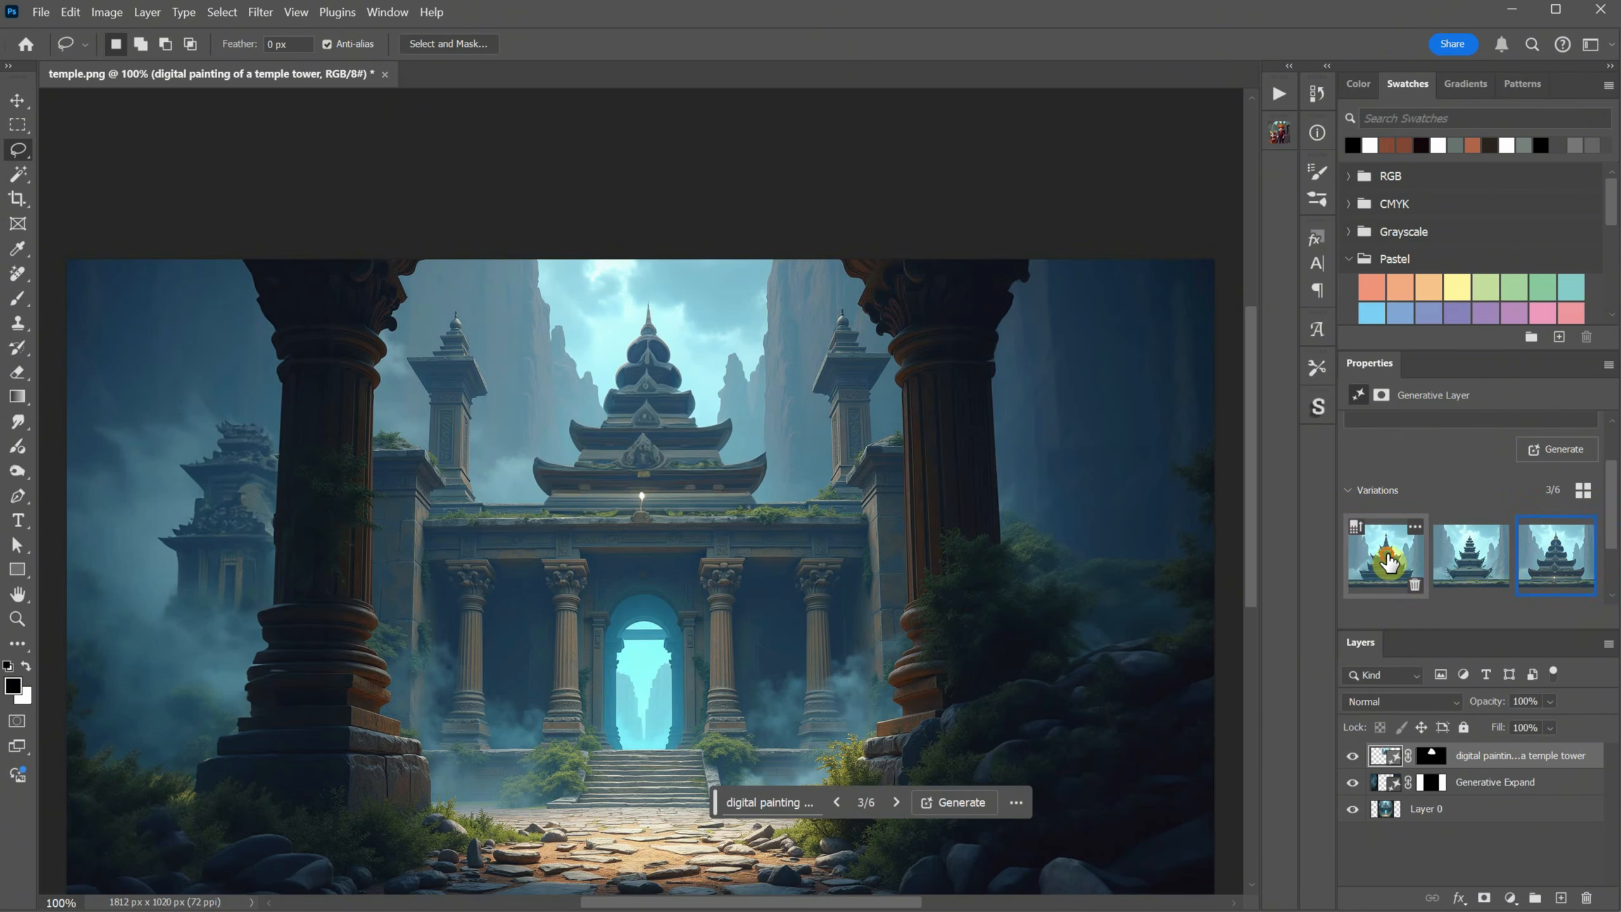
{"action": "left_click", "coordinate": [1389, 561]}
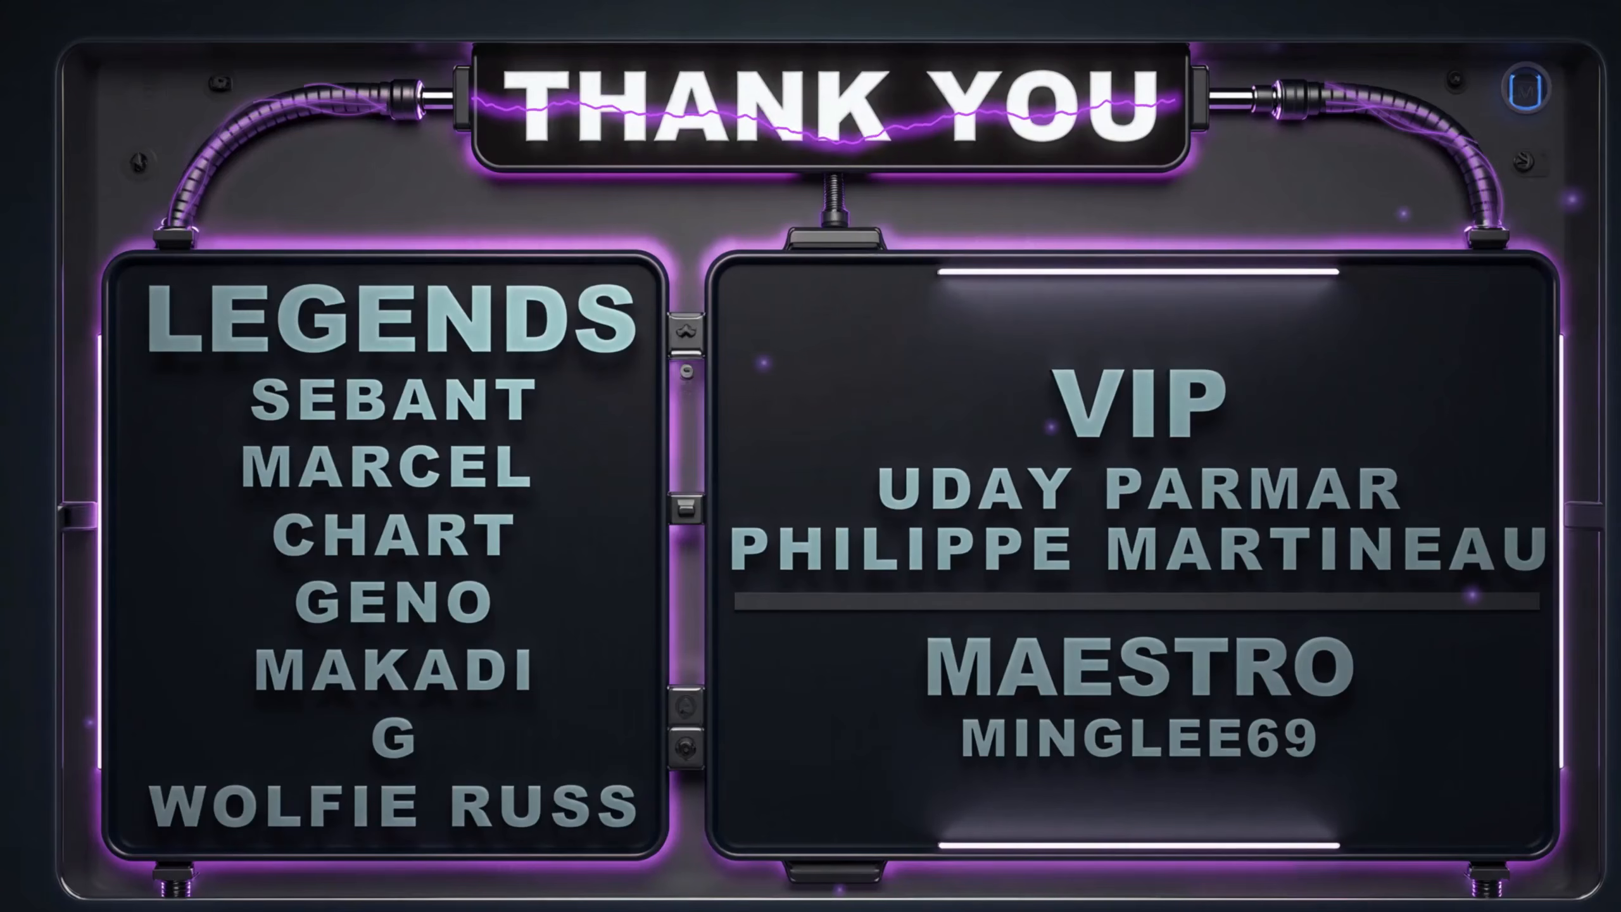